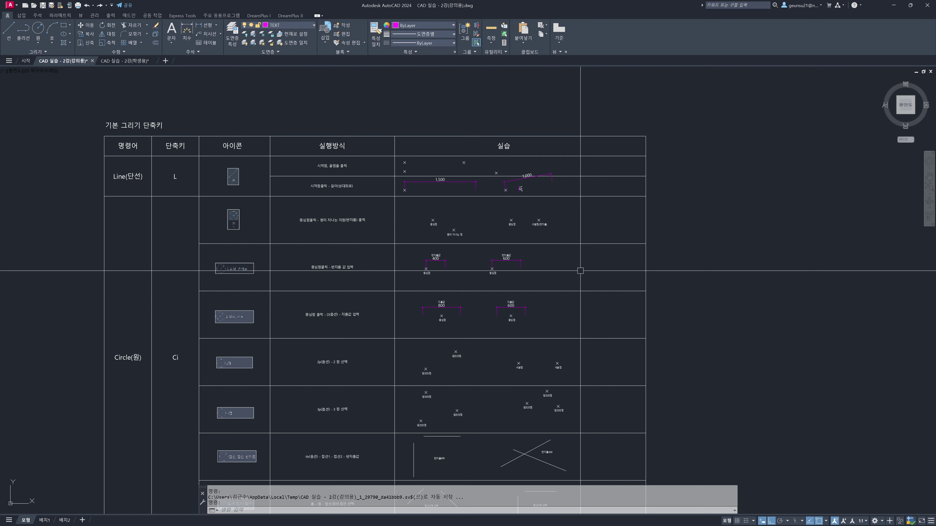
Step: Examine the basic drawing shortcut table, focusing on the Line row's command name, shortcut, icon, execution method and practice cells
middle_click(581, 271)
middle_click(580, 271)
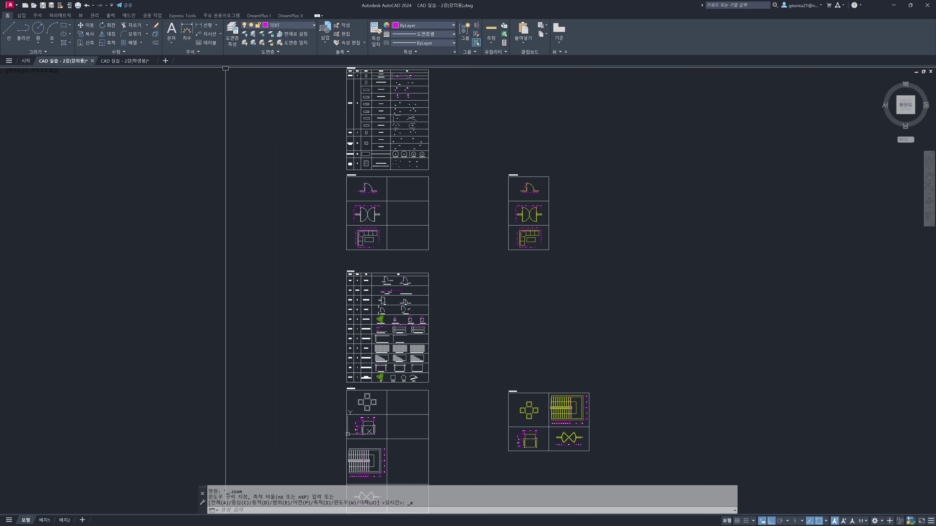
middle_drag(356, 101, 355, 175)
scroll(360, 162, up, 10)
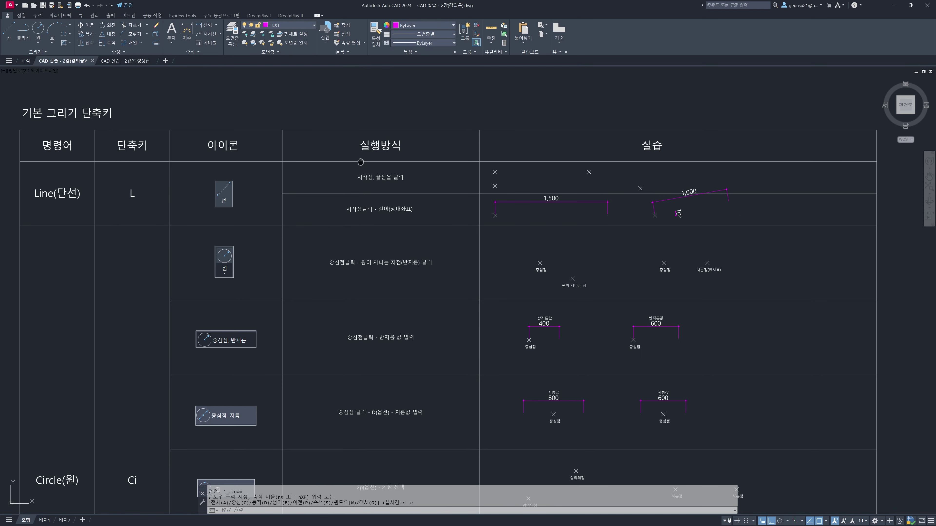
middle_drag(361, 161, 389, 177)
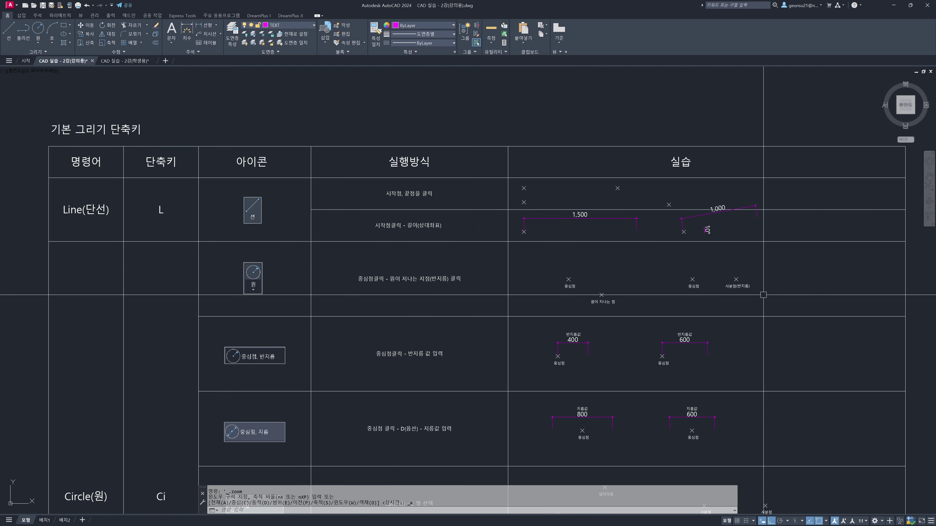
click(162, 210)
key(Escape)
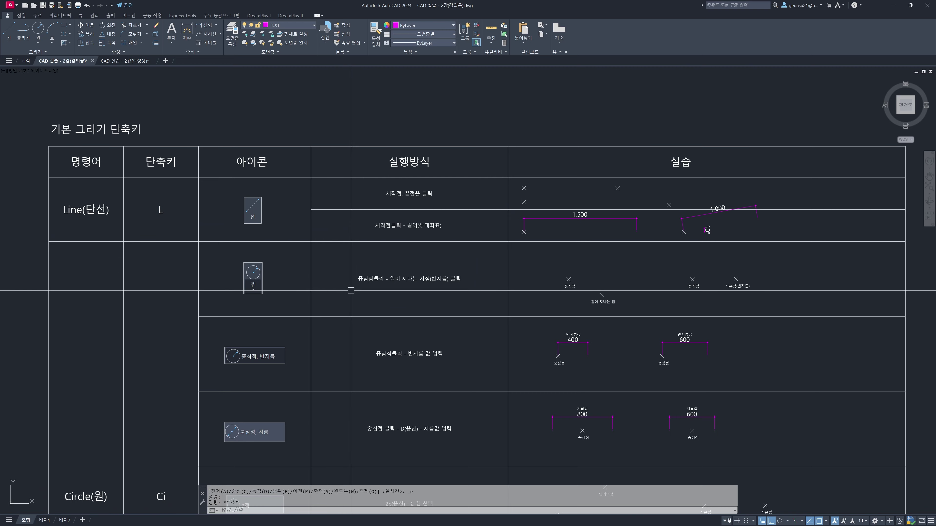
middle_drag(350, 290, 333, 275)
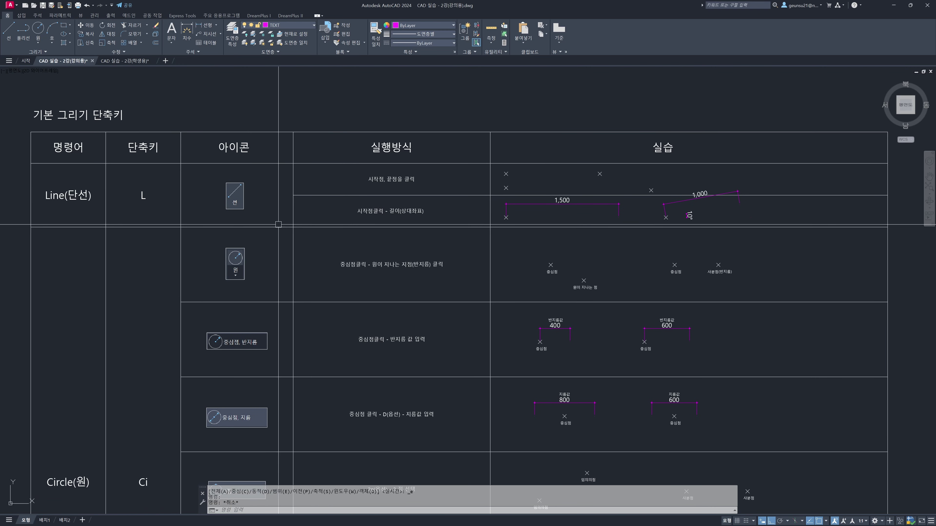
click(59, 148)
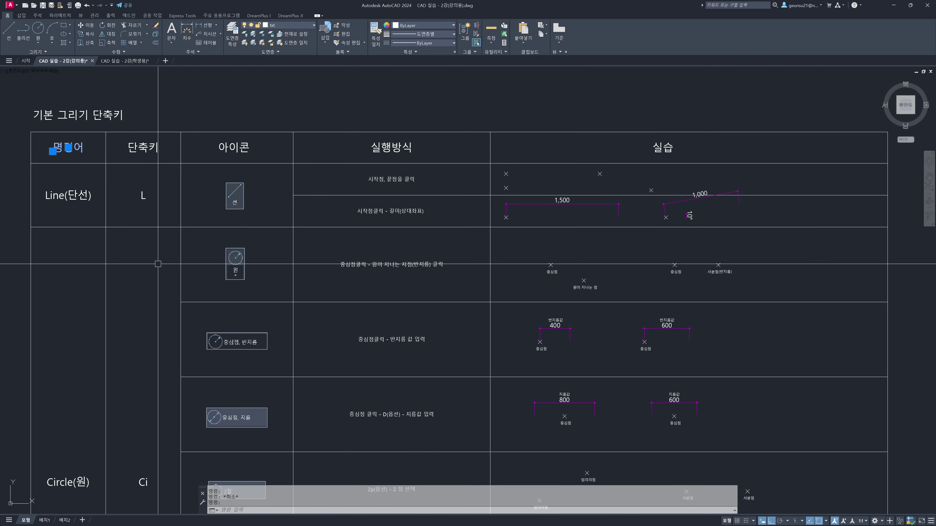
key(Escape)
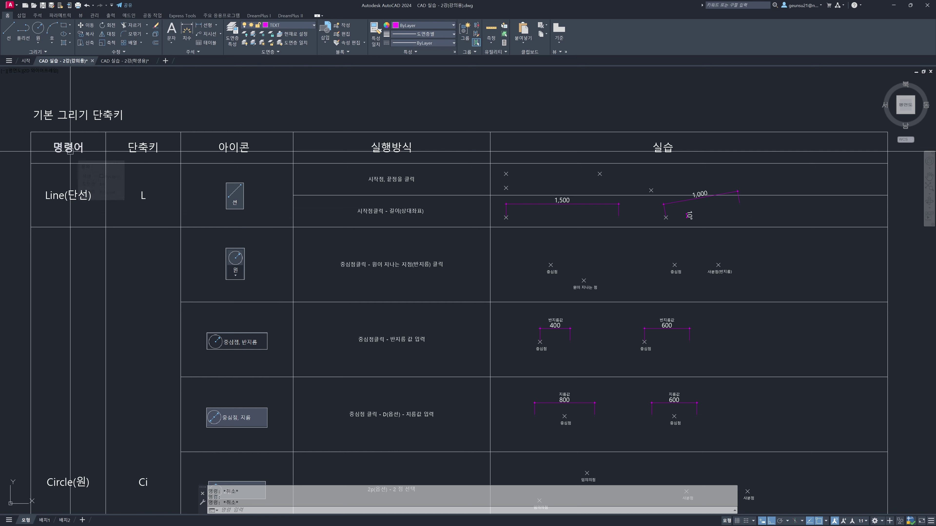
click(75, 196)
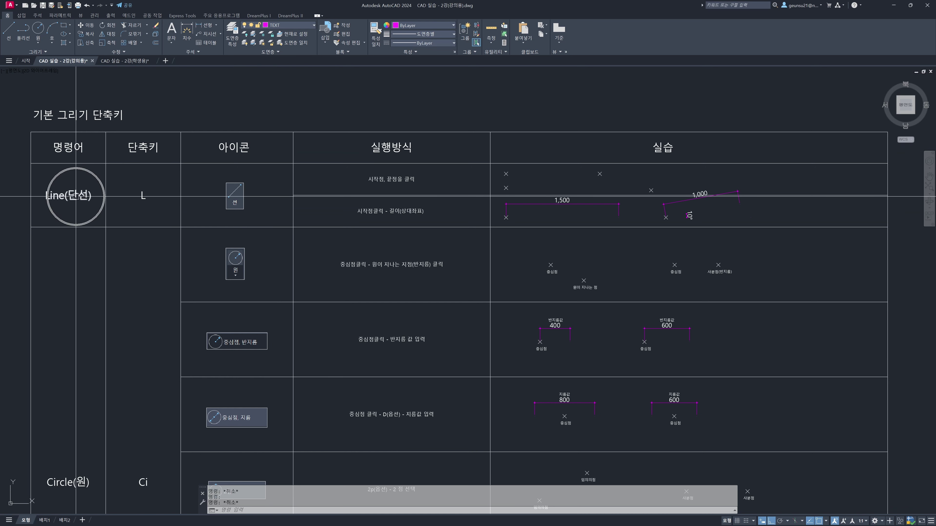
click(150, 195)
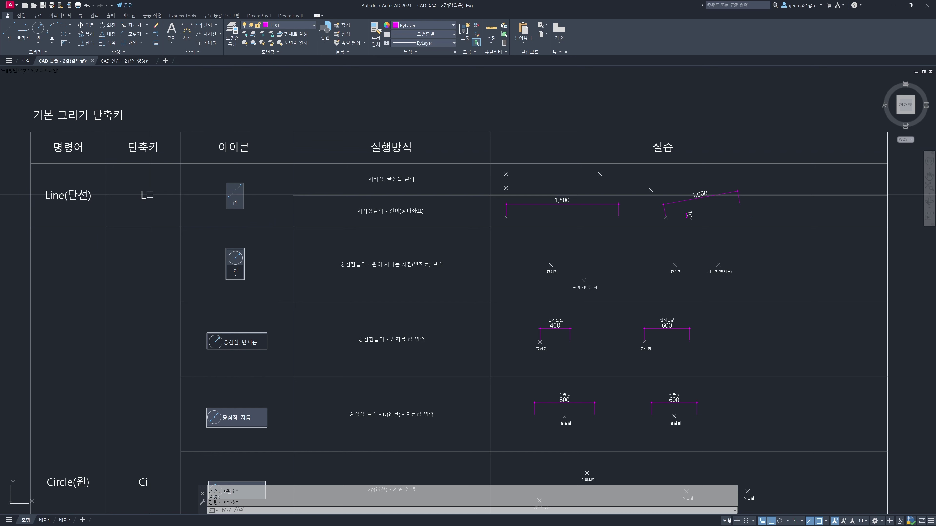
click(251, 200)
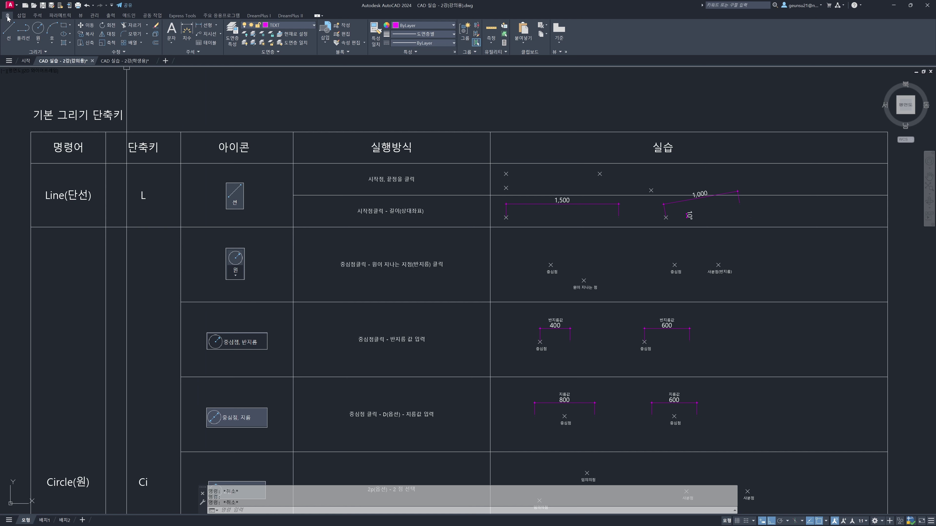
click(9, 35)
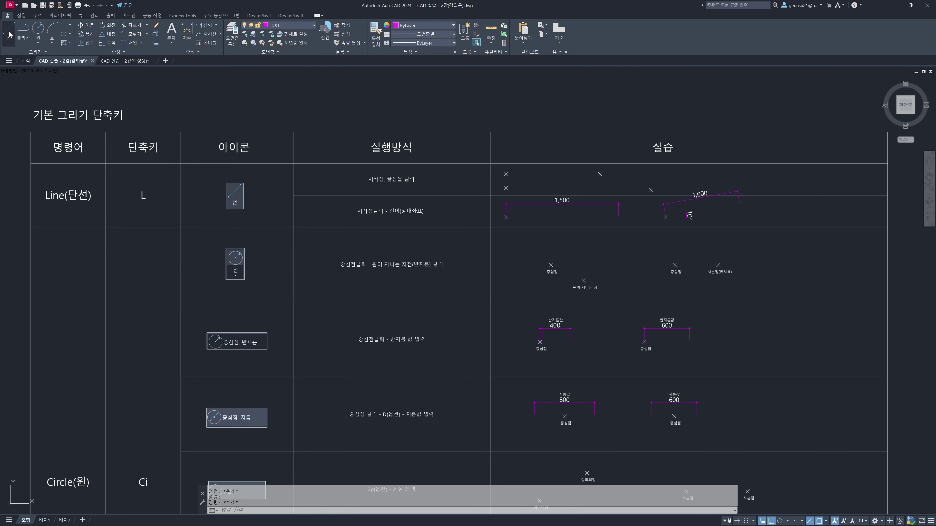
mouse_move(284, 194)
middle_down()
mouse_move(233, 189)
mouse_move(223, 199)
middle_up()
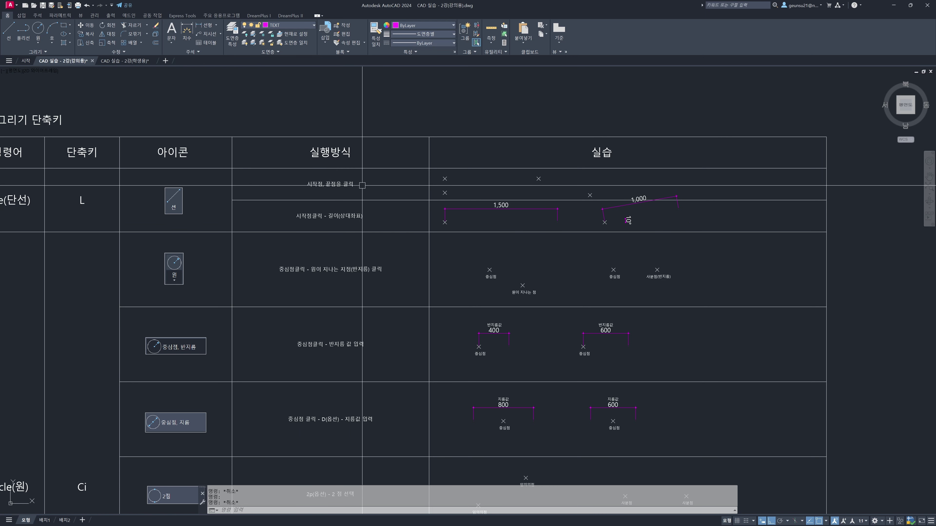
middle_drag(486, 194, 421, 194)
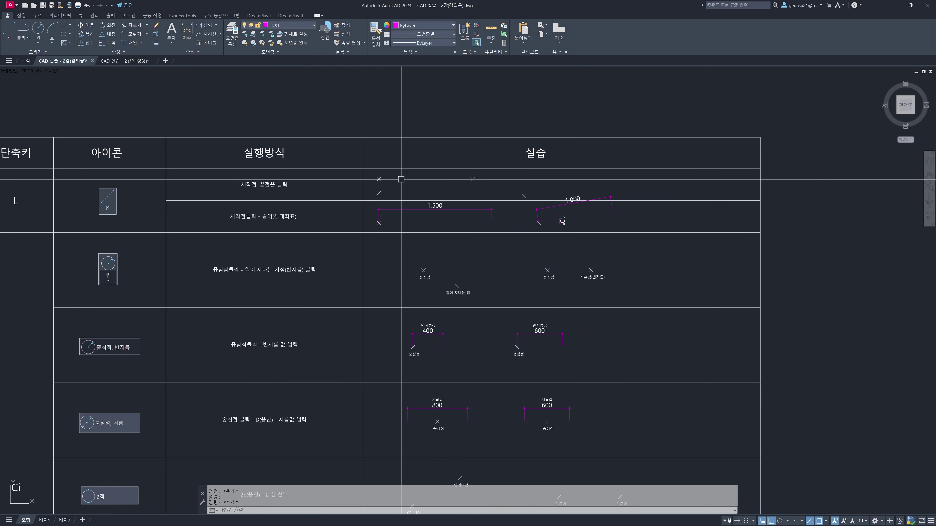
Step: Draw a horizontal line with object snap on between the two uppermost X marks in the Line row's practice cell
scroll(401, 180, up, 4)
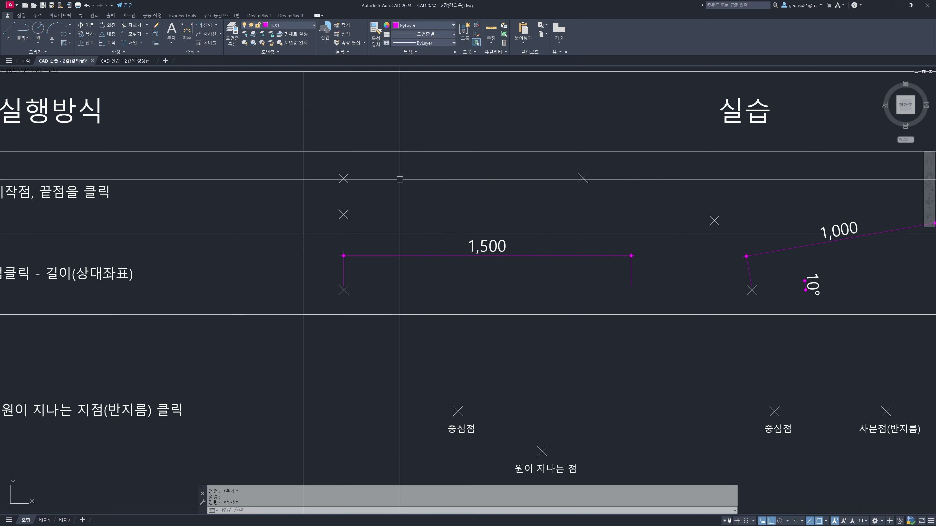
text(L)
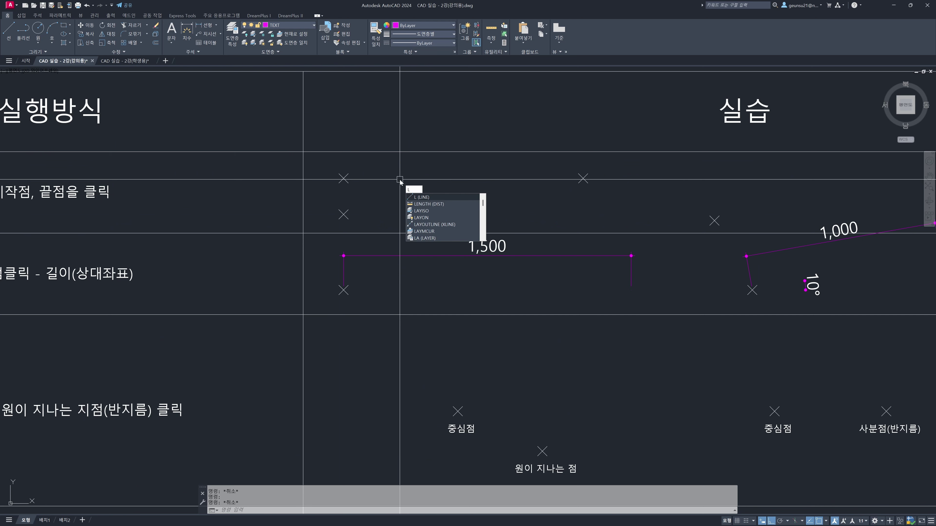
key(Return)
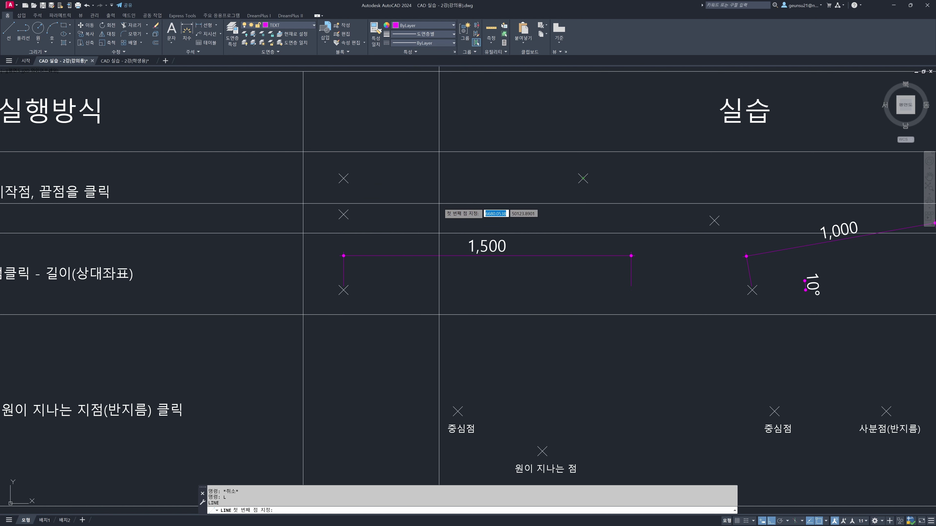
key(F3)
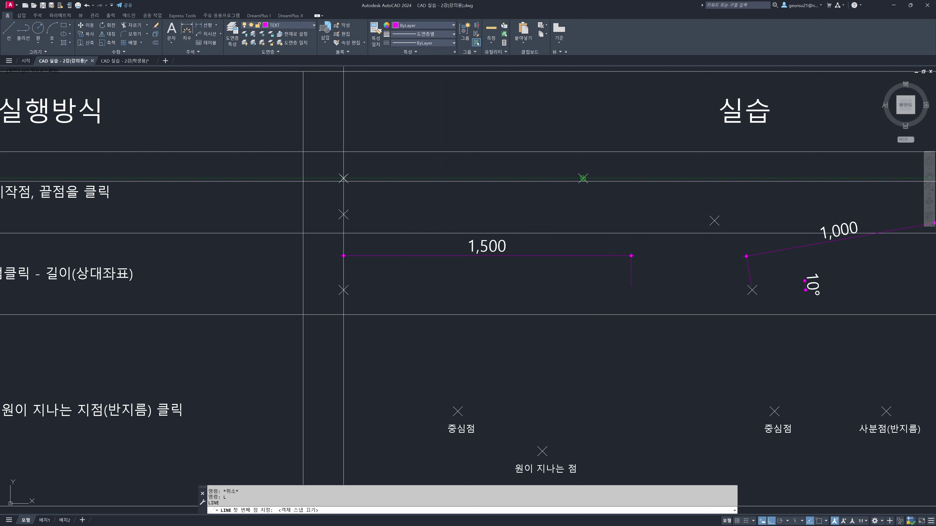
scroll(340, 182, up, 4)
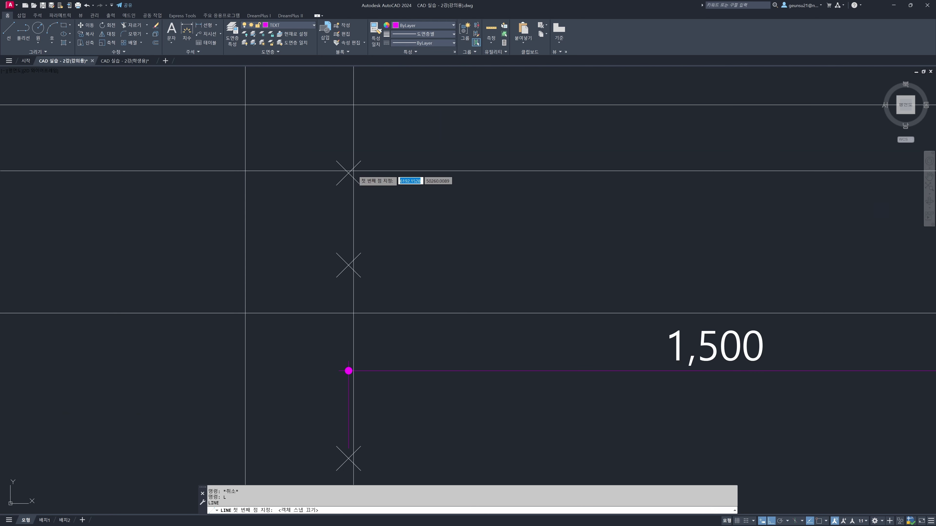
key(F3)
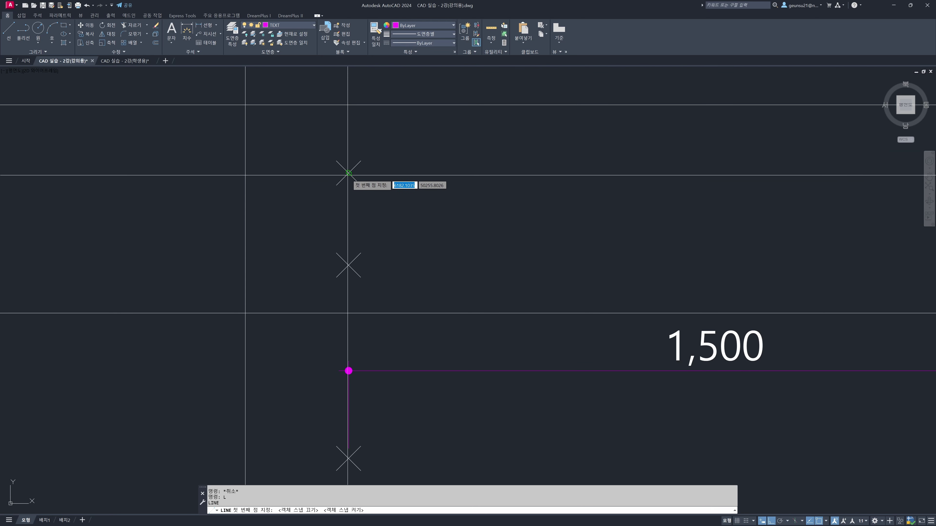
scroll(348, 173, down, 3)
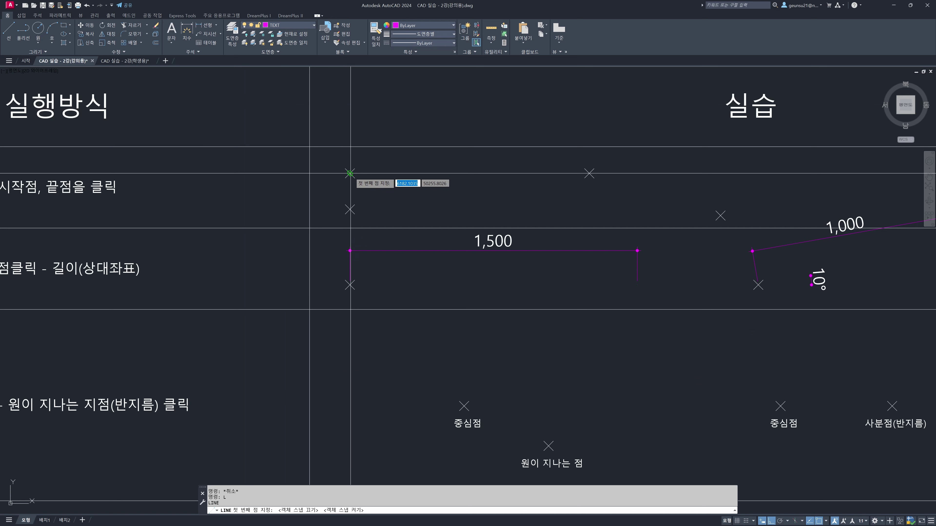
click(350, 173)
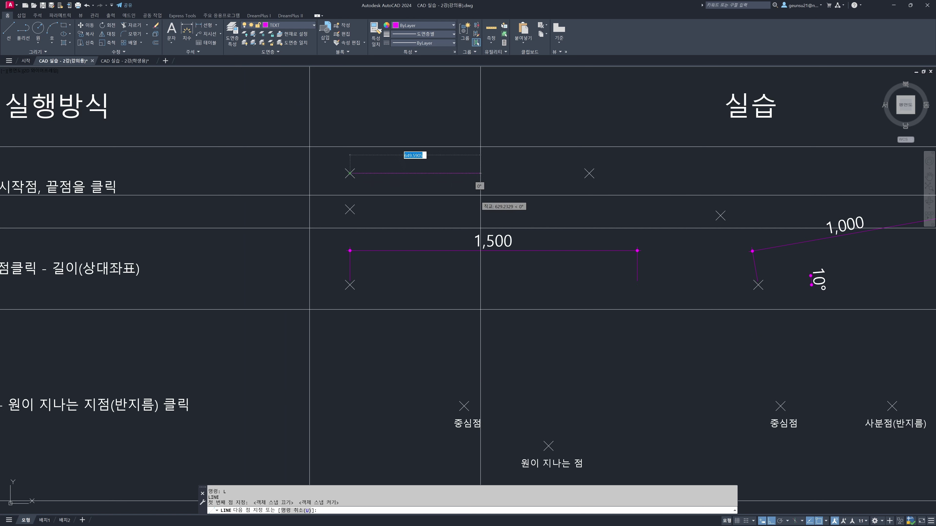
click(589, 174)
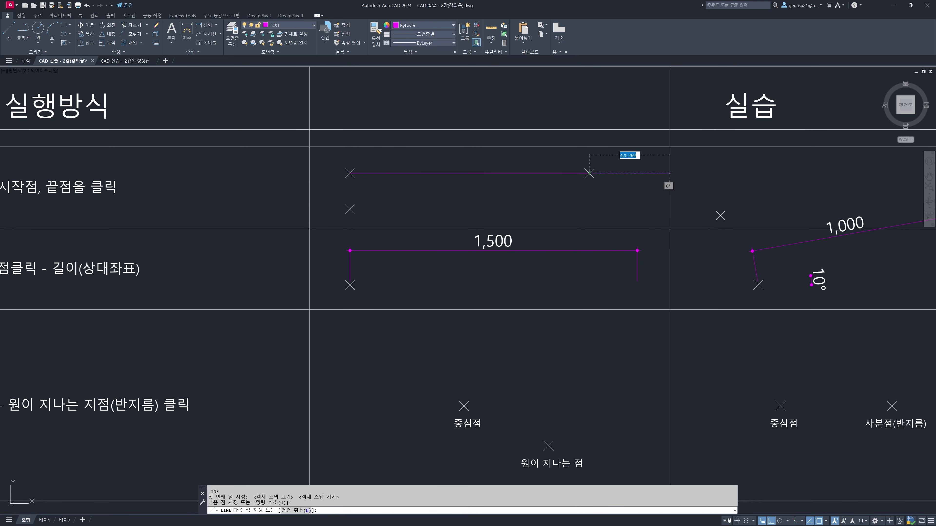
key(Escape)
Step: Erase the horizontal line between the two uppermost X marks
click(432, 174)
text(e)
key(Return)
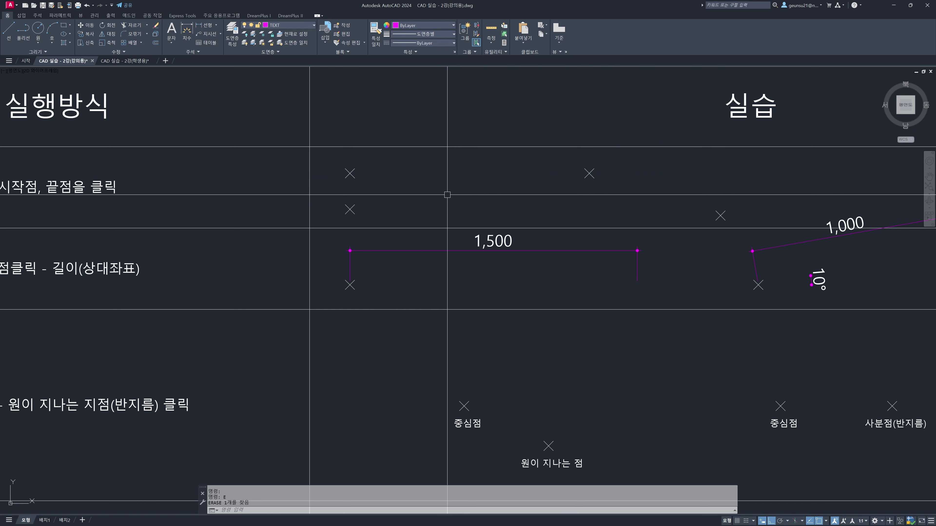
Step: Restrict the running object snap modes to Endpoint and Intersection, clearing Midpoint, Center, Geometric Center, Node and Insertion
text(os)
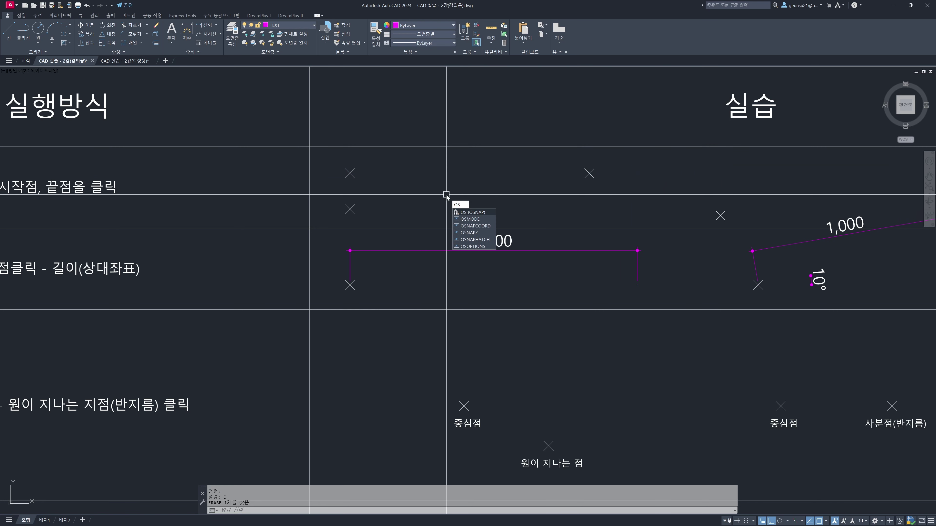
key(Return)
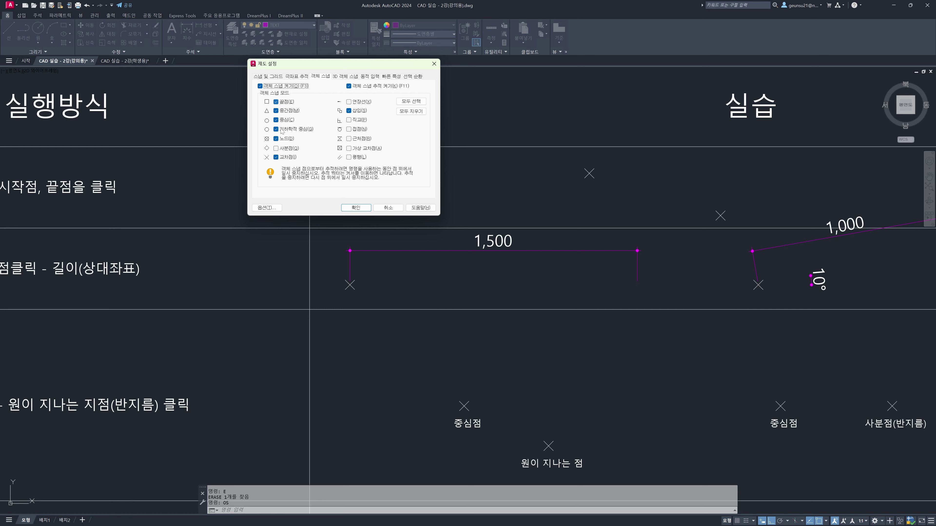
click(284, 112)
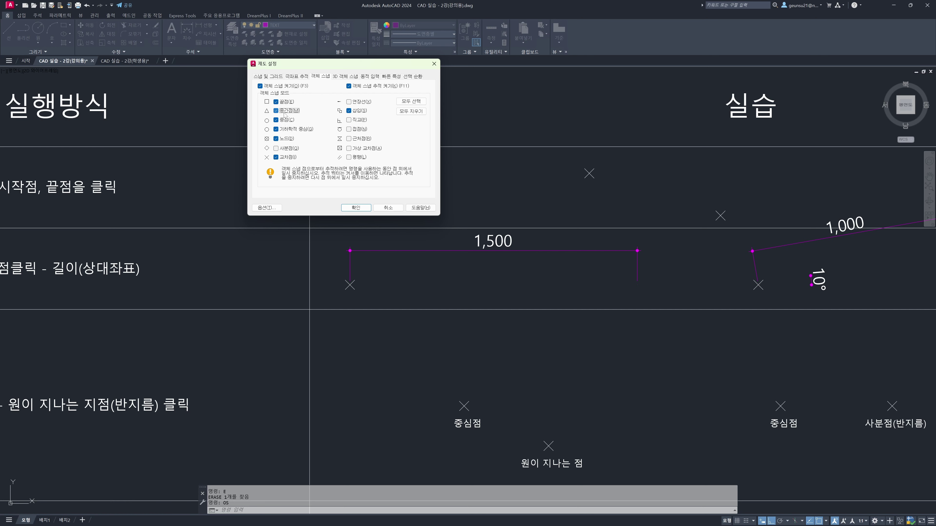
click(282, 130)
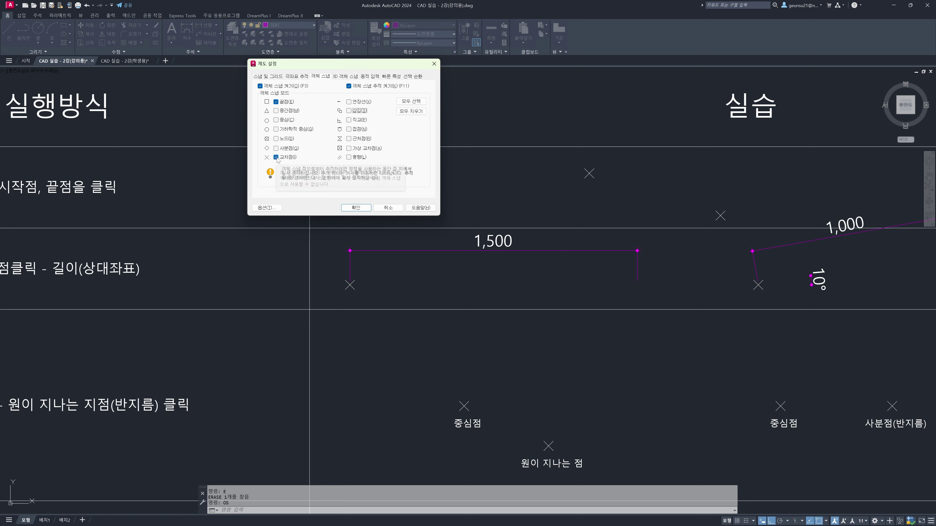
click(356, 208)
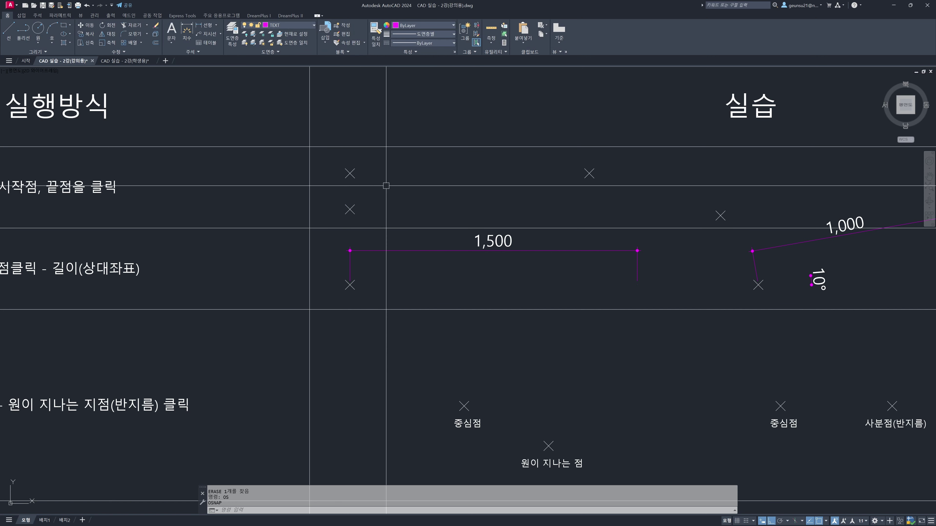
Step: Draw a horizontal line between the centre intersections of the two uppermost X marks in the Line row's practice cell
middle_drag(393, 176, 392, 180)
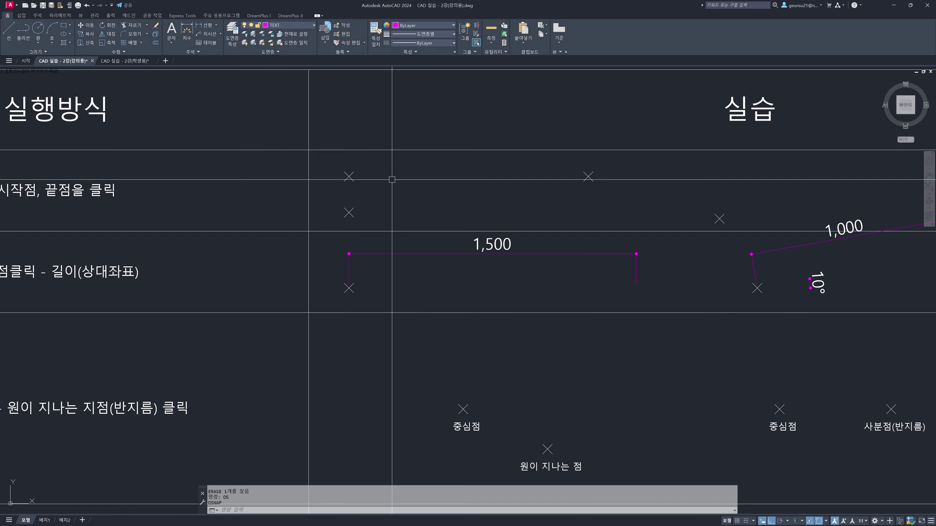
text(L)
key(Return)
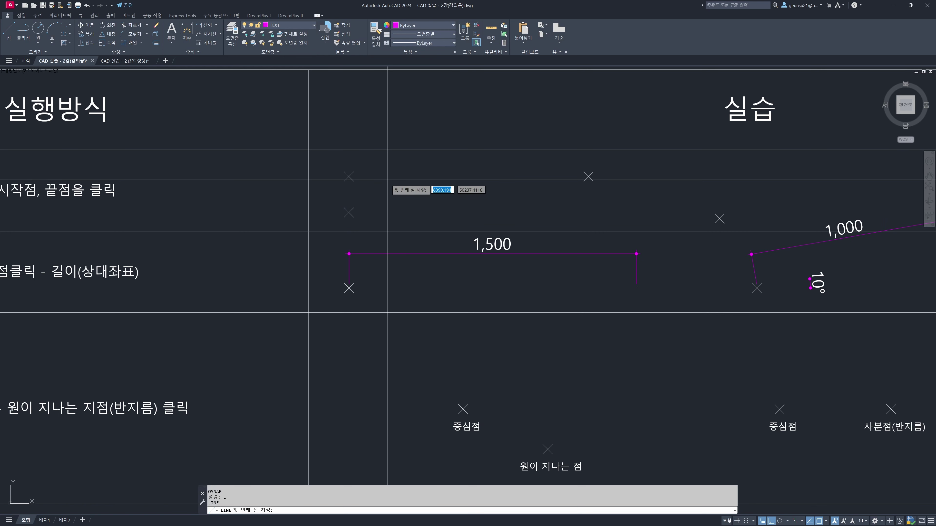
scroll(349, 177, up, 8)
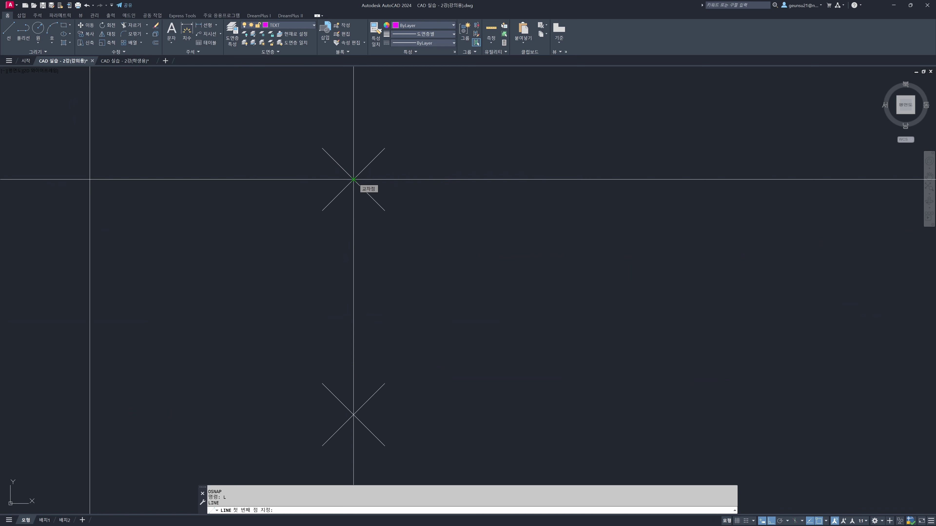
scroll(352, 179, down, 4)
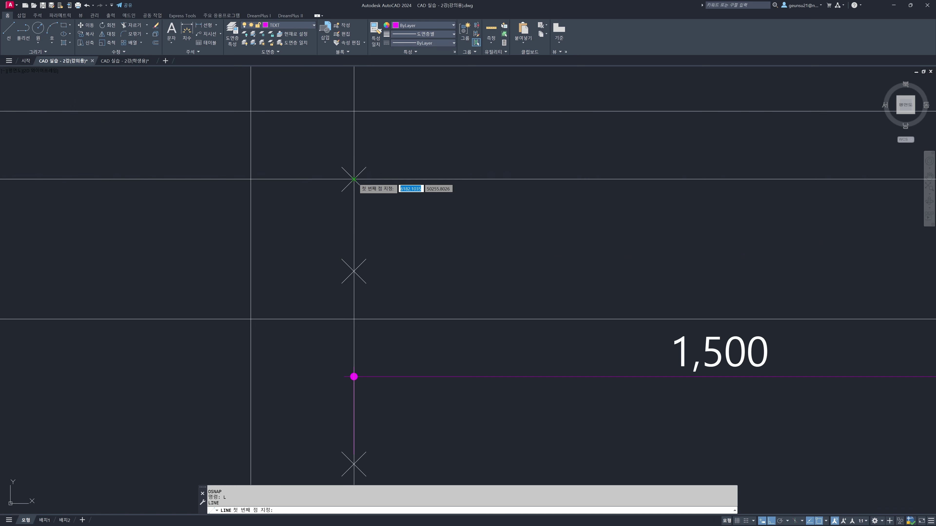
scroll(353, 180, up, 6)
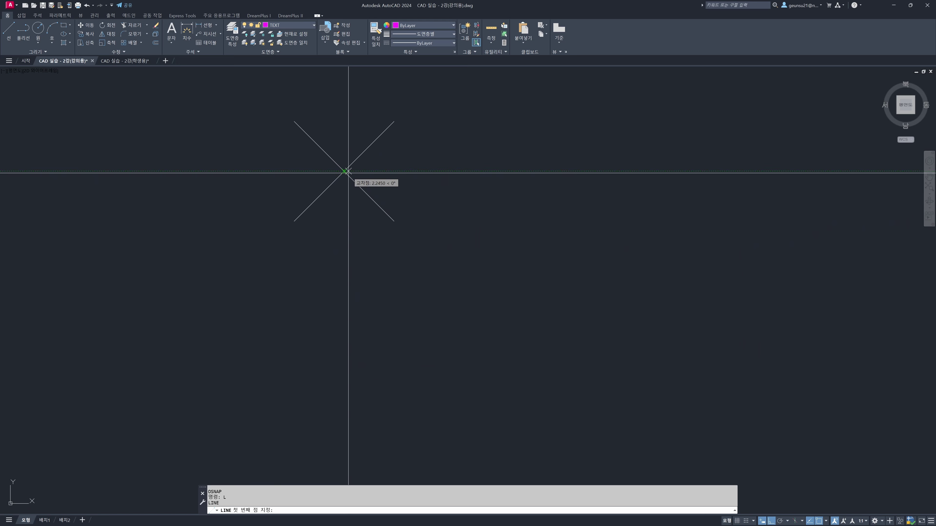
click(344, 172)
scroll(345, 171, up, 4)
scroll(364, 166, down, 8)
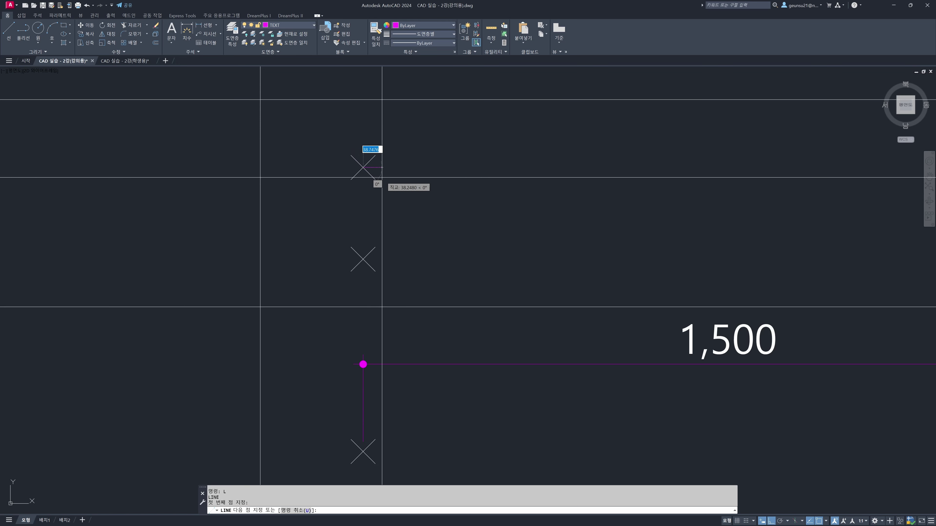
scroll(458, 203, up, 3)
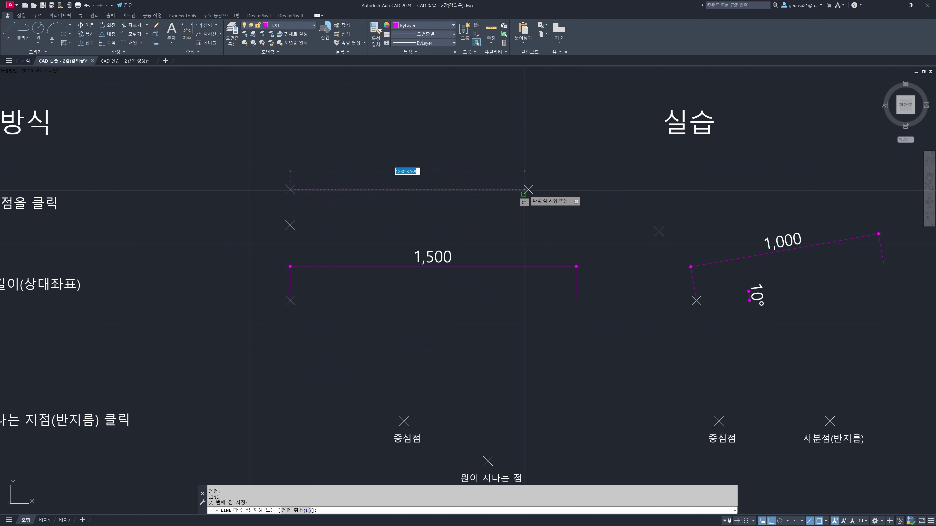
scroll(528, 189, up, 6)
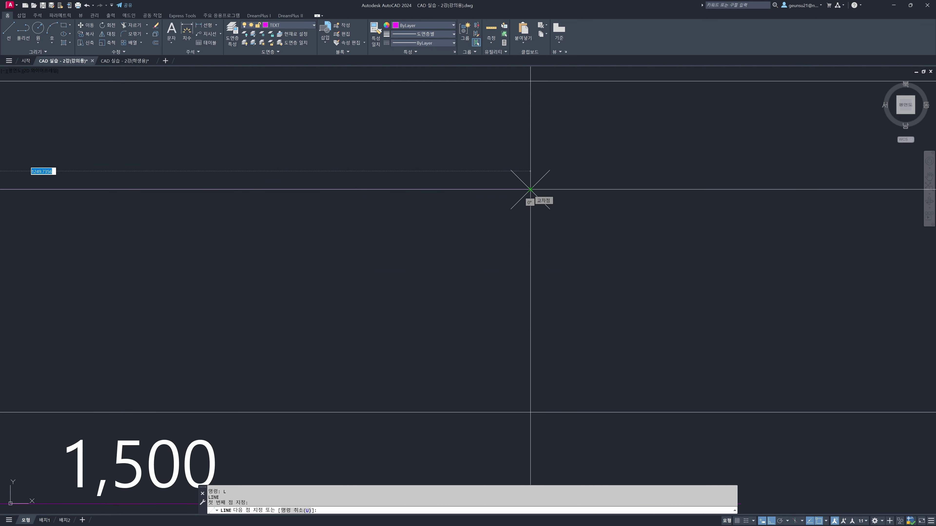
click(530, 189)
scroll(523, 206, down, 4)
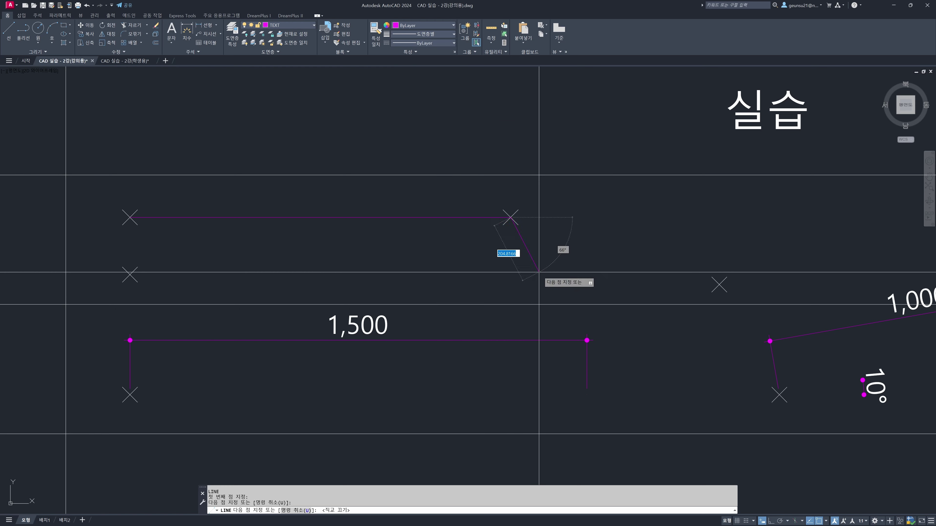
Step: Turn Ortho mode off and end the line at the second uppermost X mark
key(F8)
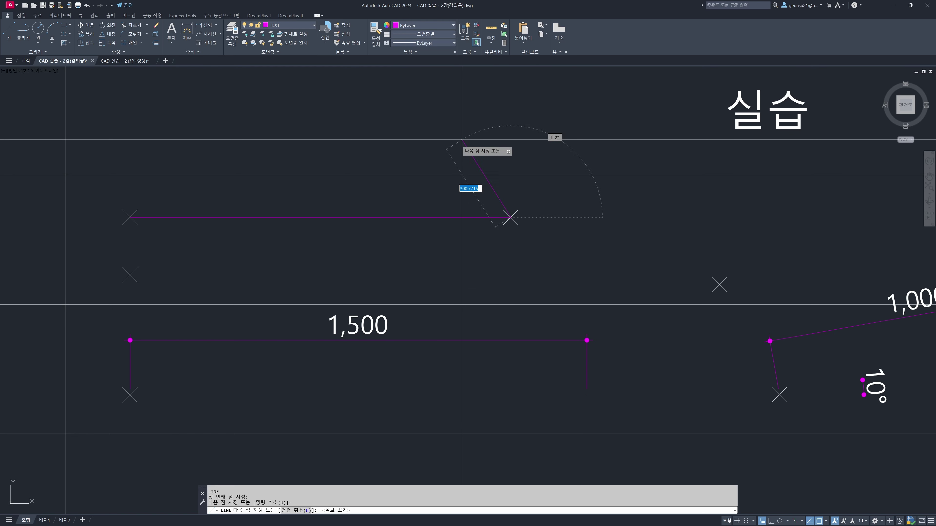
middle_drag(439, 252, 555, 222)
scroll(556, 223, down, 2)
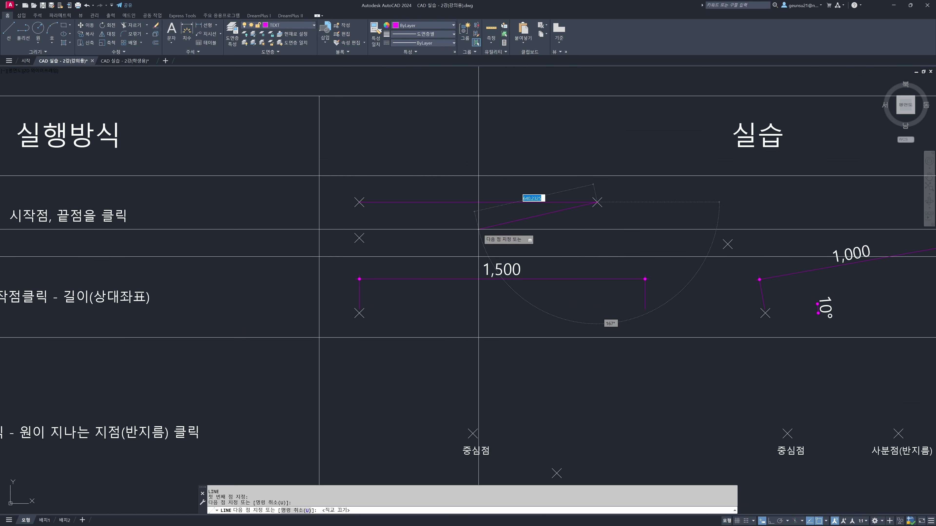
key(Return)
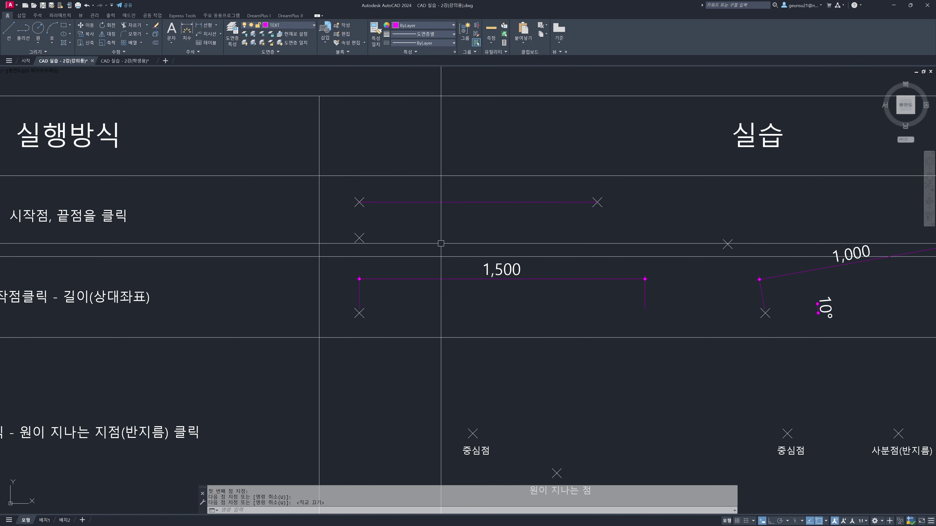
Step: Draw a slightly sloped line between the second pair of X marks, snapping to their intersections
middle_drag(428, 237, 446, 218)
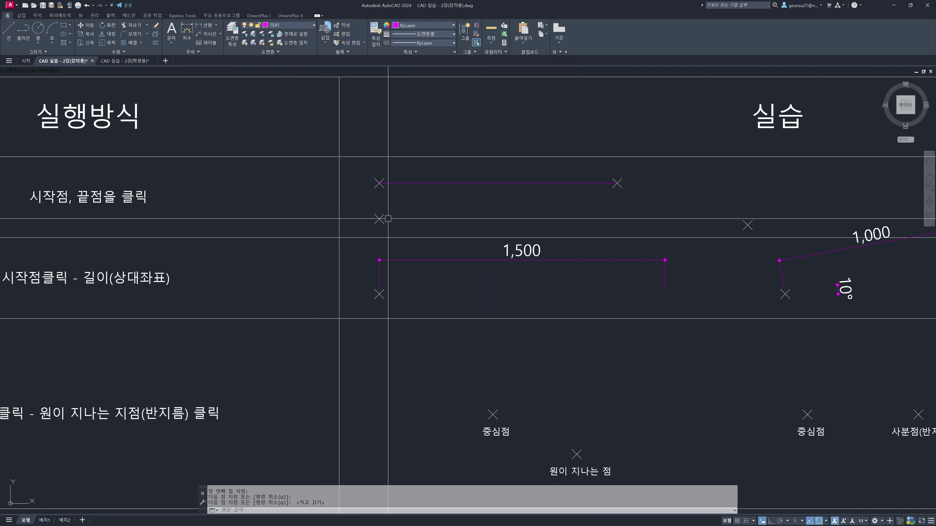
text(L)
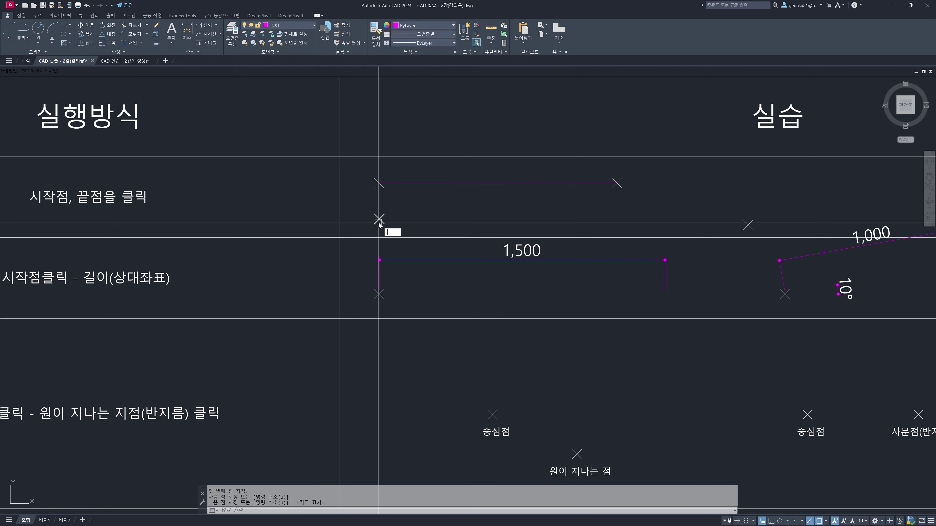
key(Return)
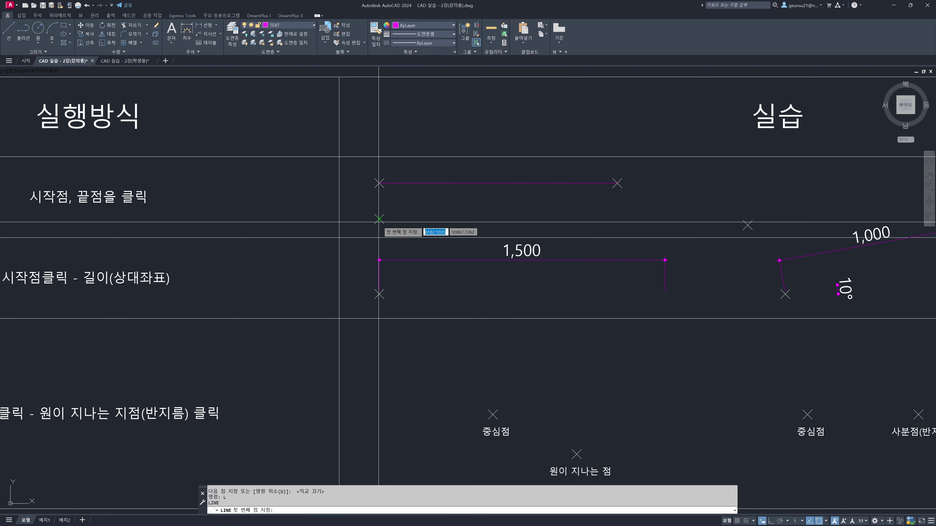
scroll(378, 221, up, 3)
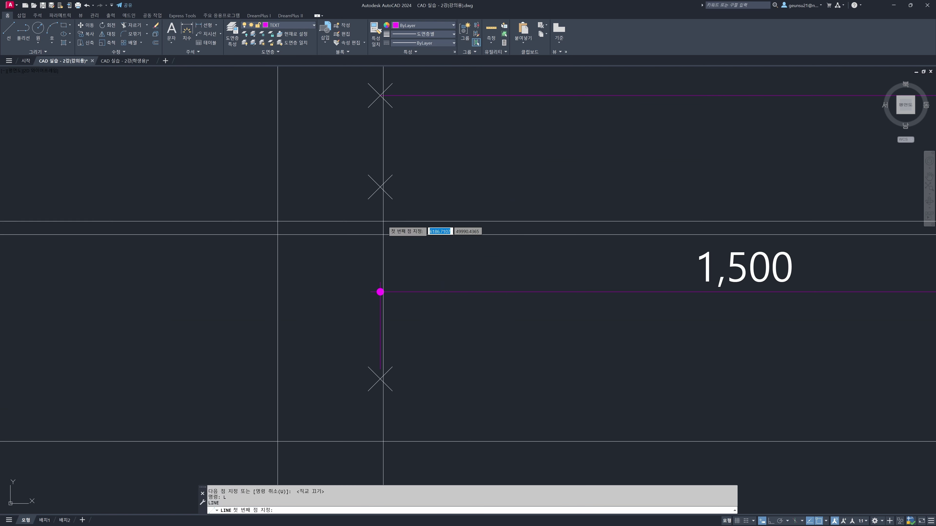
click(380, 187)
scroll(382, 203, down, 4)
middle_drag(755, 203, 555, 213)
scroll(549, 191, up, 4)
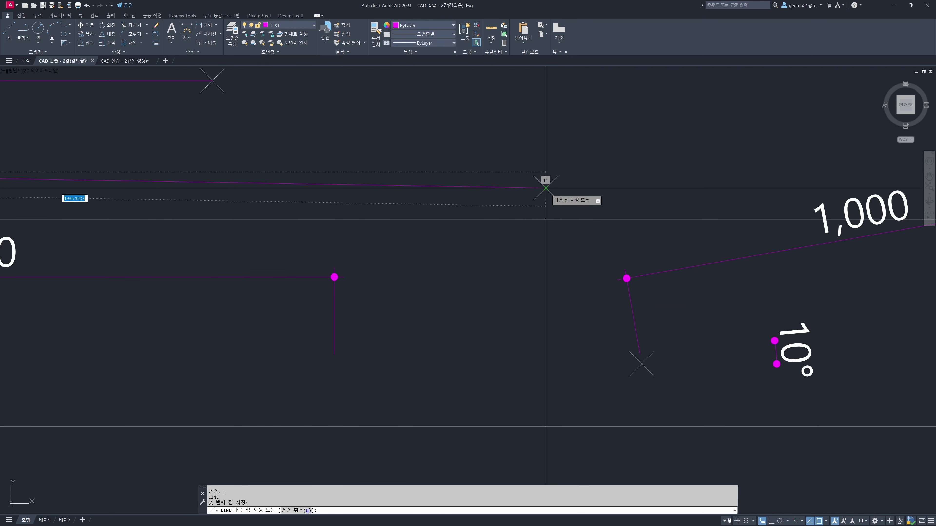
click(546, 188)
scroll(544, 199, down, 3)
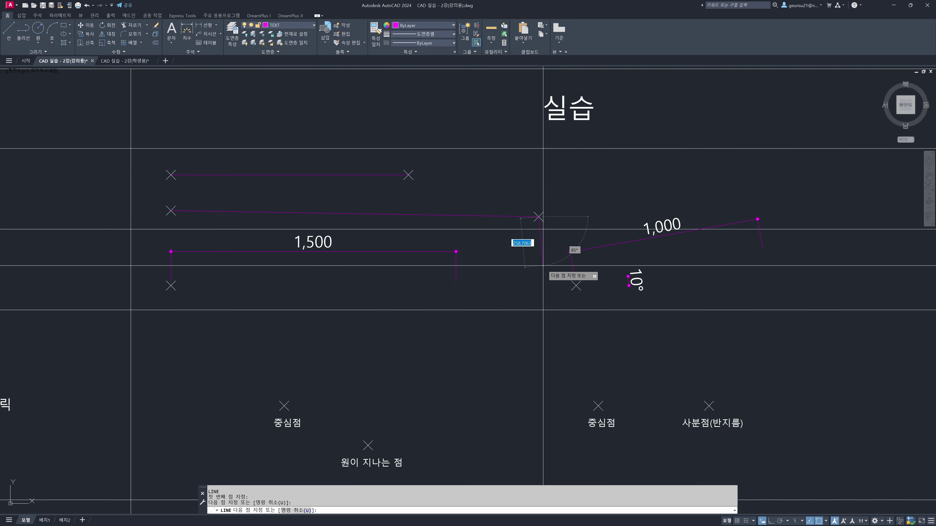
key(Escape)
Step: Erase the sloped line between the second pair of X marks
middle_drag(323, 254, 428, 242)
click(361, 198)
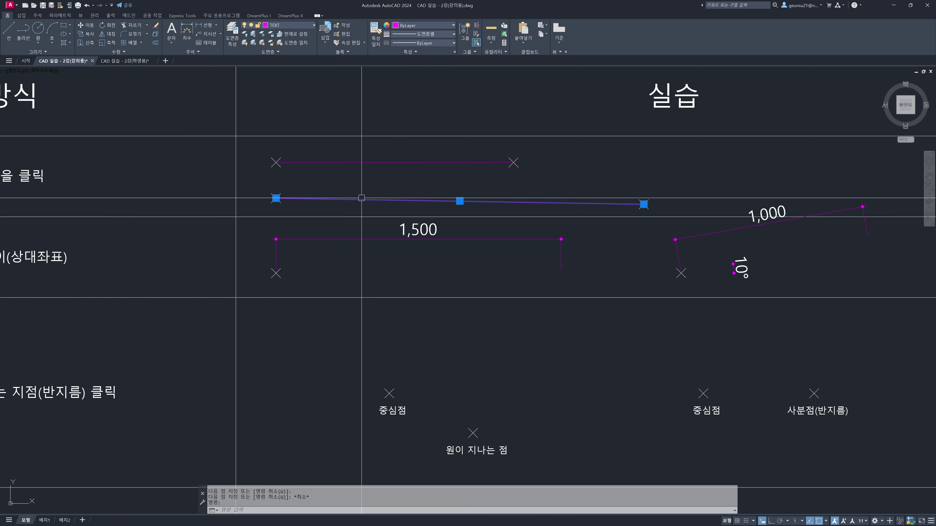
key(Delete)
key(Escape)
key(Escape)
key(Escape)
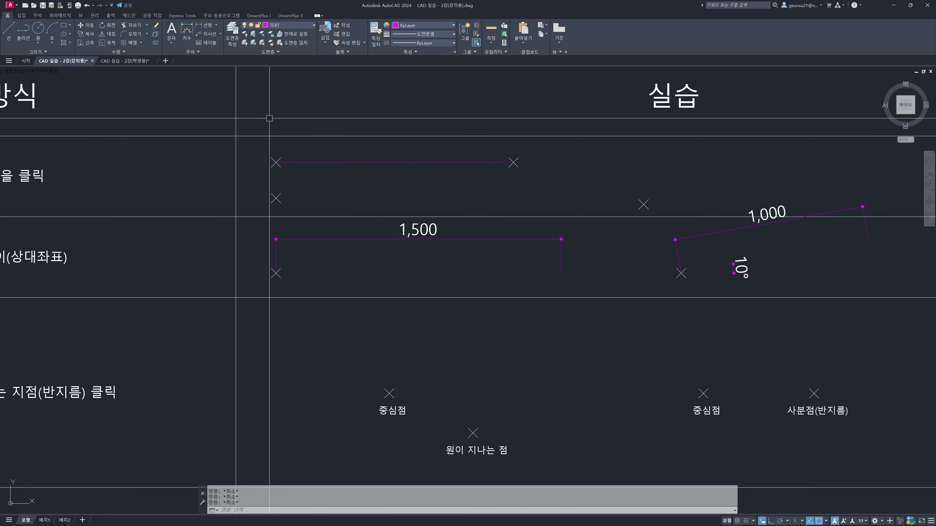
Step: Redraw the sloped line between the second pair of X marks, snapping to both mark centres
click(11, 33)
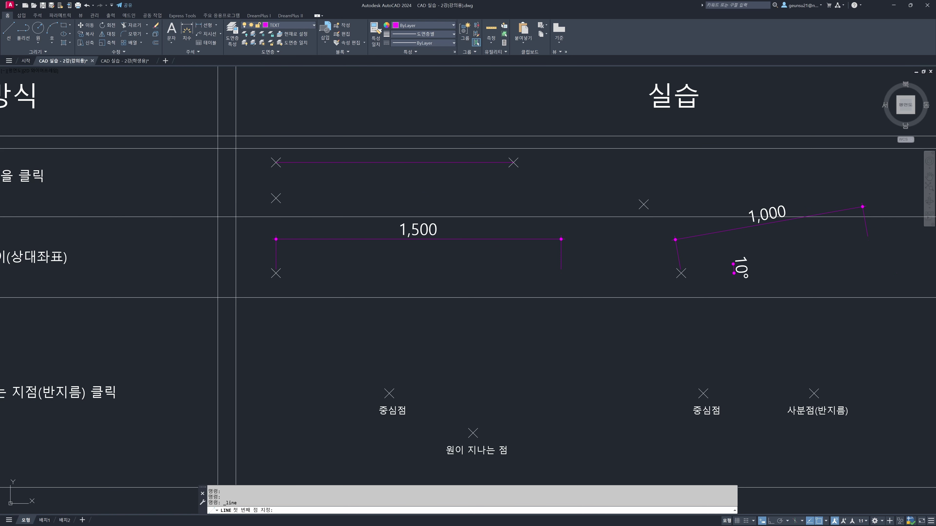
scroll(275, 199, up, 2)
click(272, 199)
scroll(405, 212, down, 2)
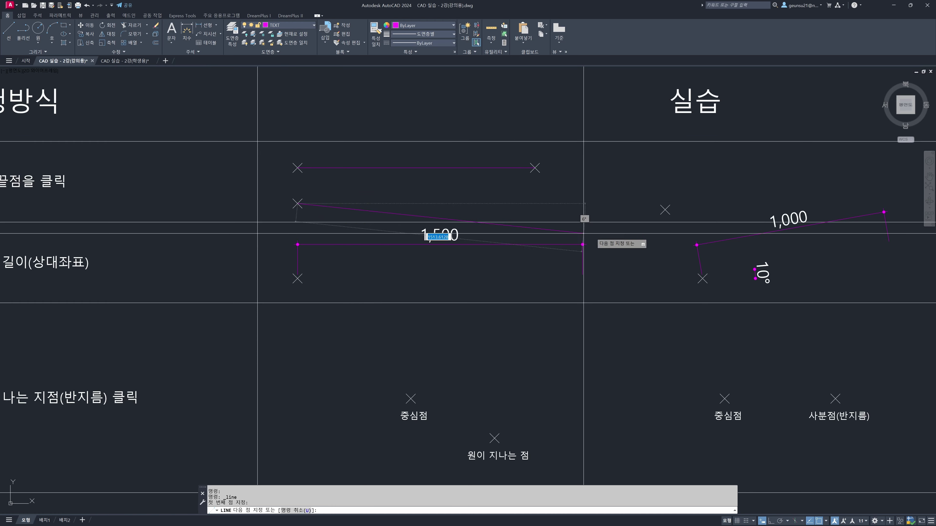
scroll(667, 209, up, 2)
scroll(666, 208, down, 3)
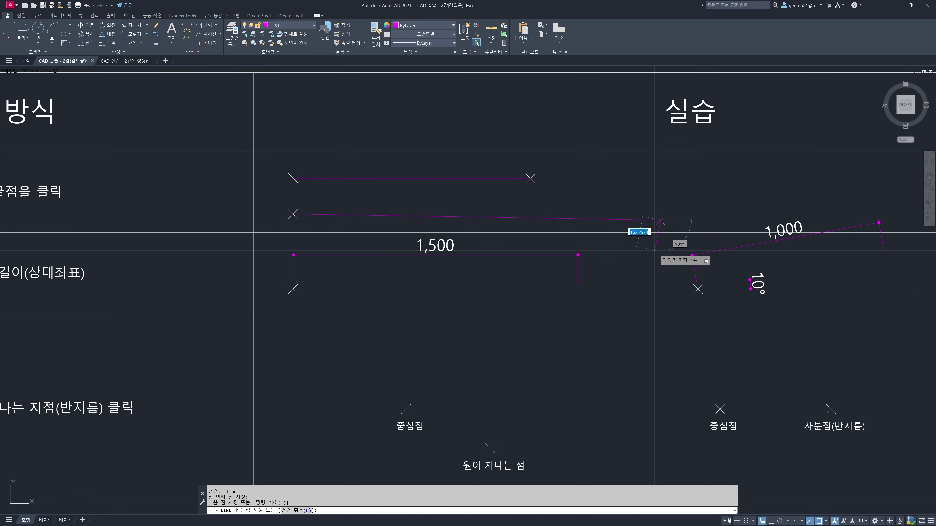
click(658, 205)
key(Return)
Step: Check that Dynamic Input is included on the status bar and switched on
mouse_move(401, 295)
middle_down()
mouse_move(436, 269)
mouse_move(438, 255)
mouse_move(492, 250)
middle_up()
scroll(478, 239, down, 2)
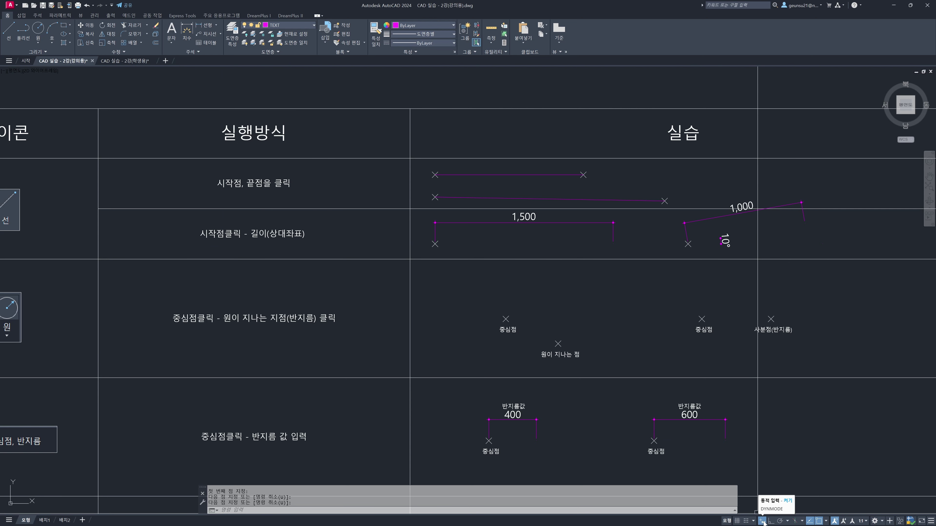
click(929, 523)
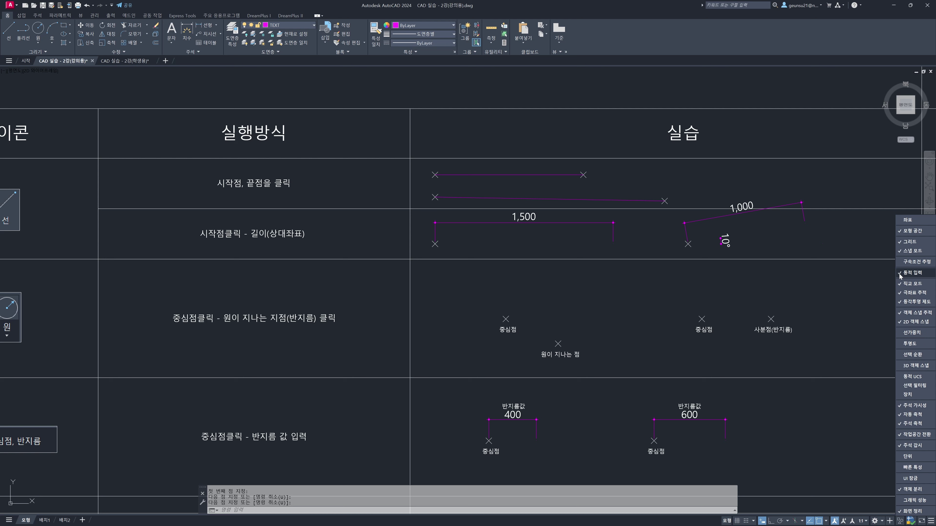
click(587, 365)
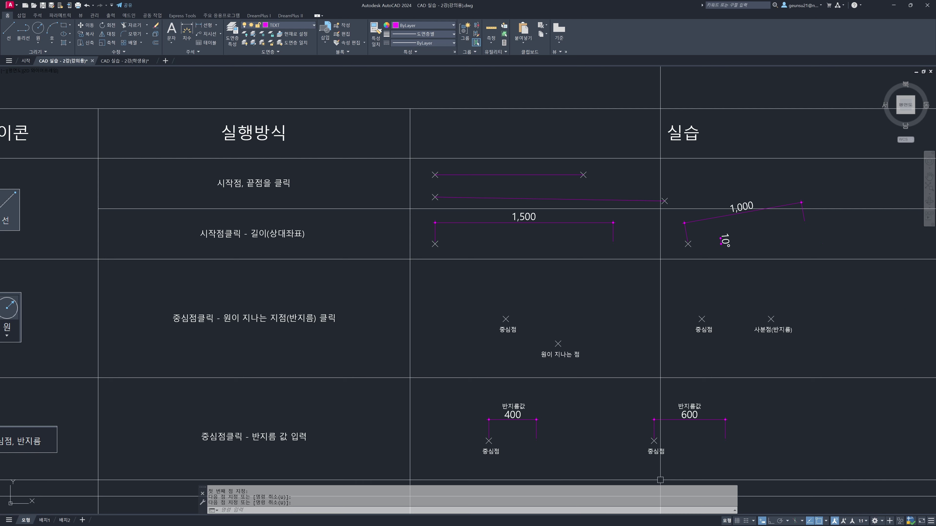
click(761, 520)
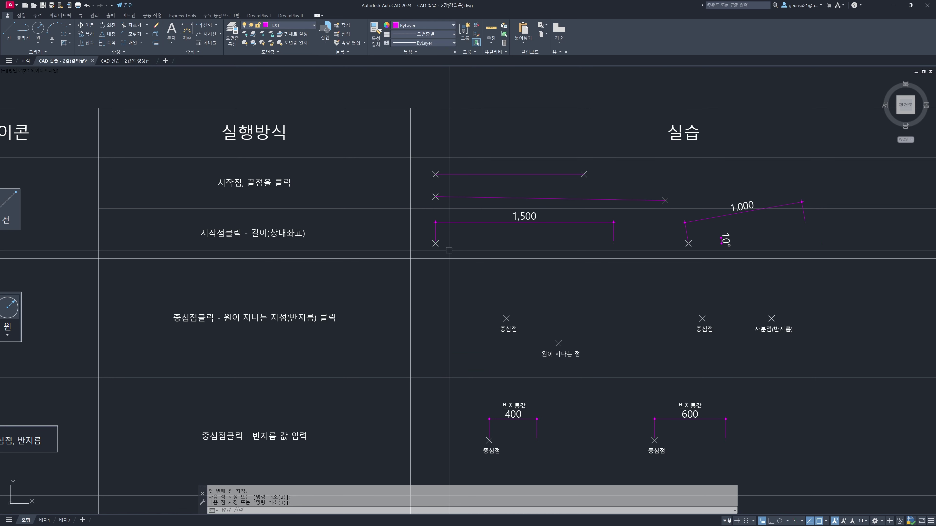
Step: Draw a horizontal line 1500 long with Ortho on, starting at the X mark below the 1,500 dimension
text(l)
key(Return)
scroll(442, 246, up, 4)
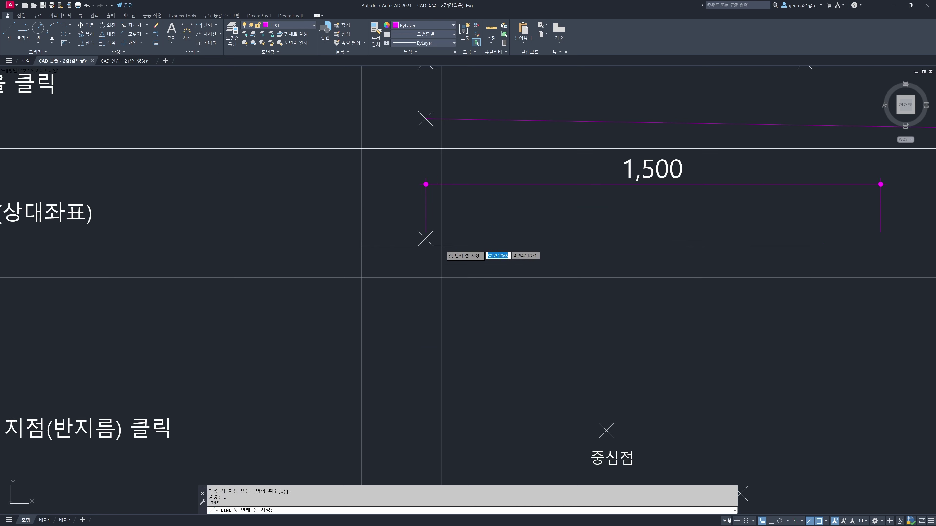
click(436, 244)
scroll(455, 257, down, 2)
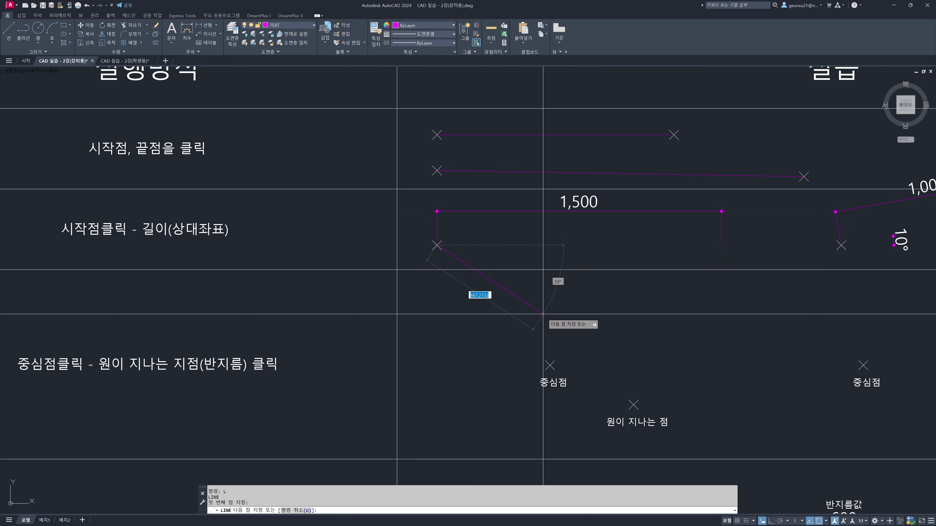
key(F8)
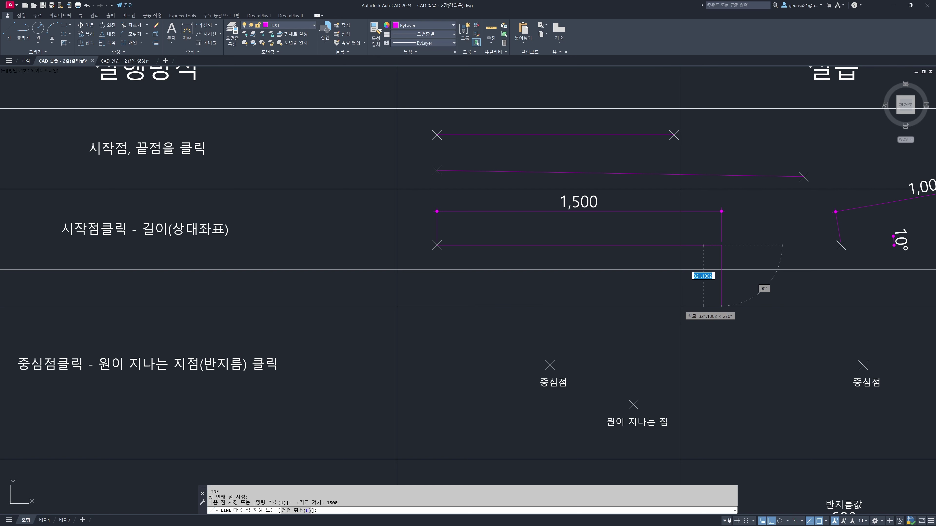
key(Return)
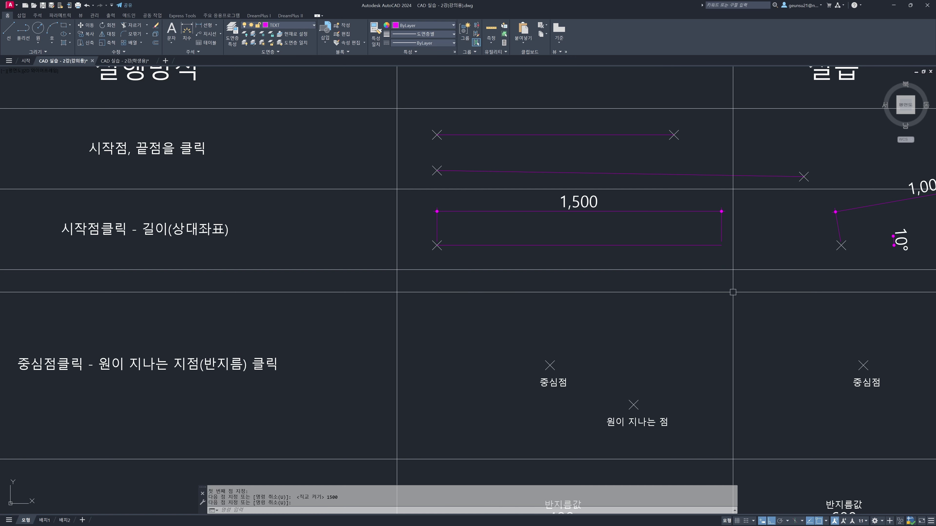
Step: Draw a line 1000 long at a 10° angle, starting at the centre of the X mark below the 1,000 dimension
middle_drag(707, 292, 549, 299)
mouse_move(730, 274)
middle_down()
mouse_move(579, 296)
mouse_move(566, 272)
mouse_move(577, 281)
middle_up()
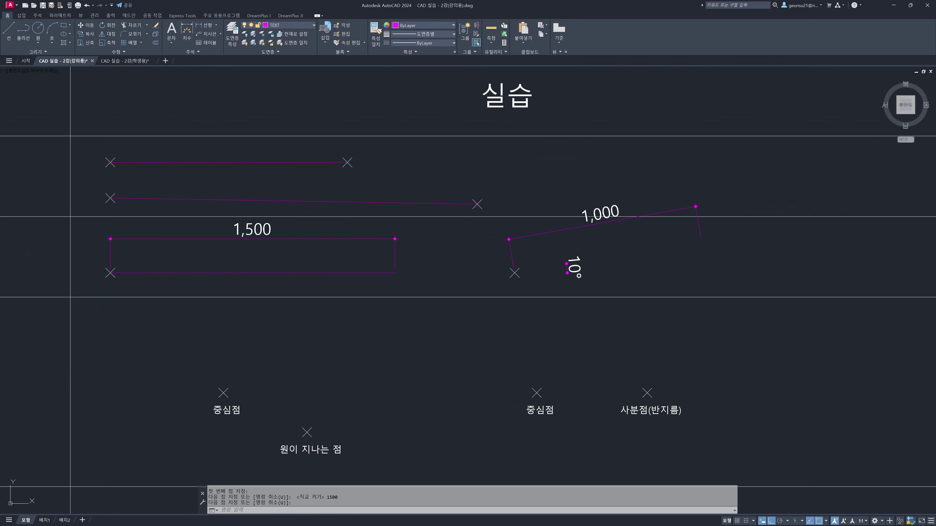
text(l)
key(Return)
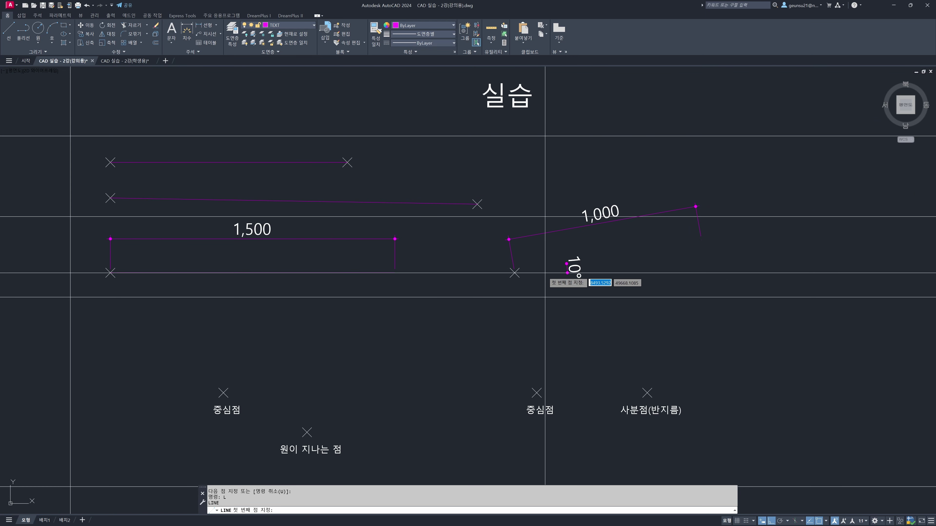
scroll(514, 272, up, 4)
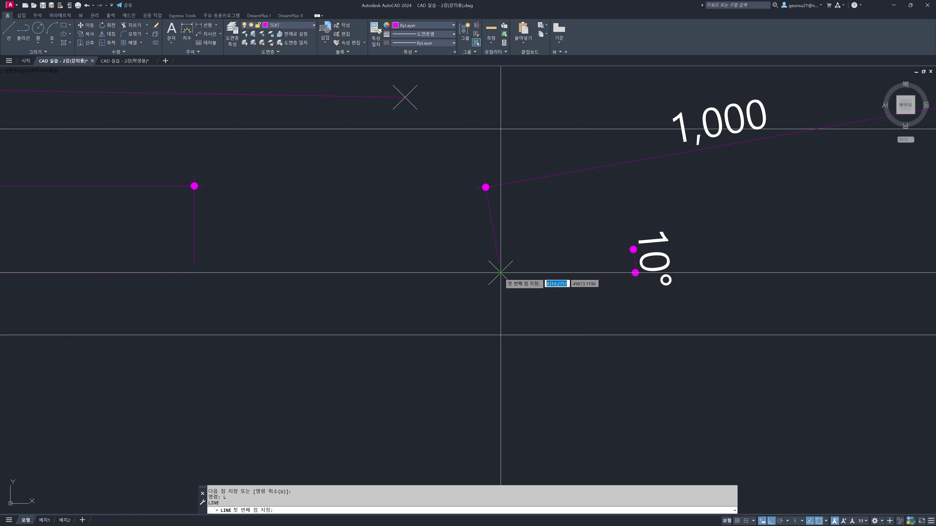
click(500, 273)
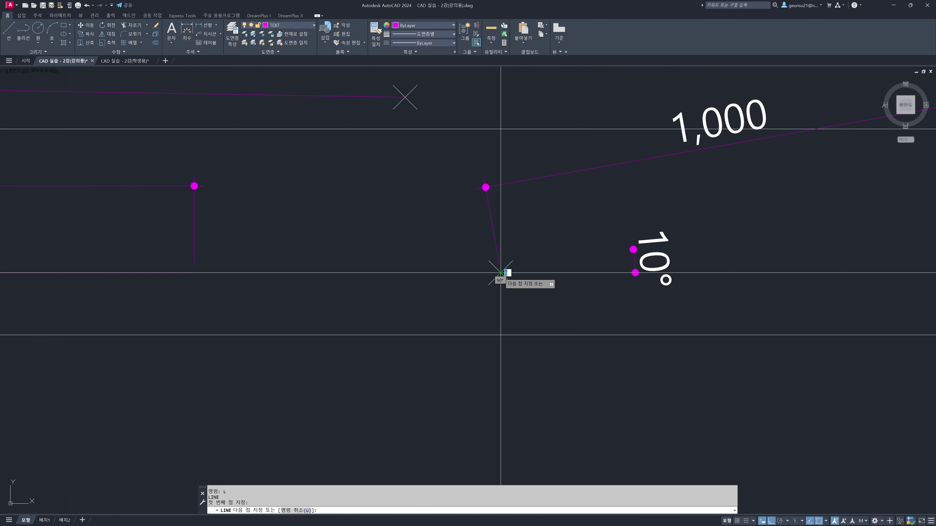
scroll(509, 274, down, 4)
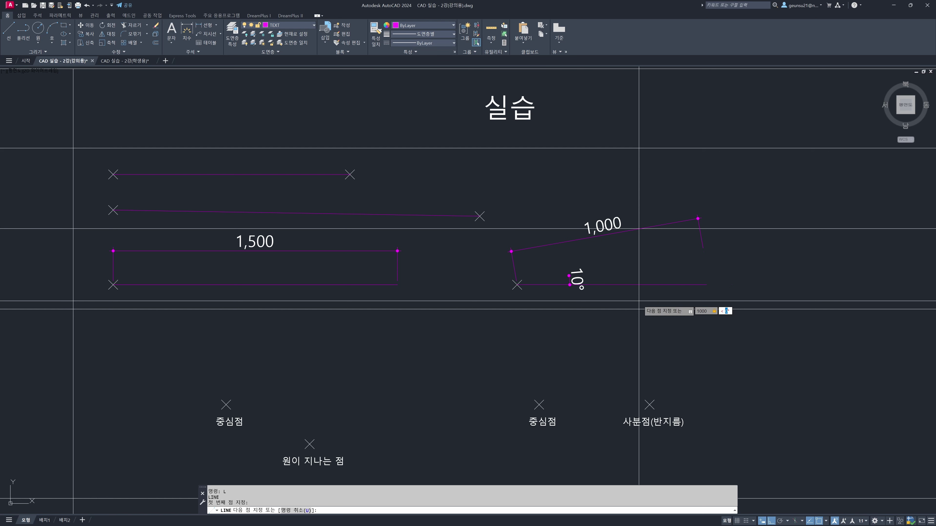
key(BackSpace)
key(BackSpace)
key(BackSpace)
key(BackSpace)
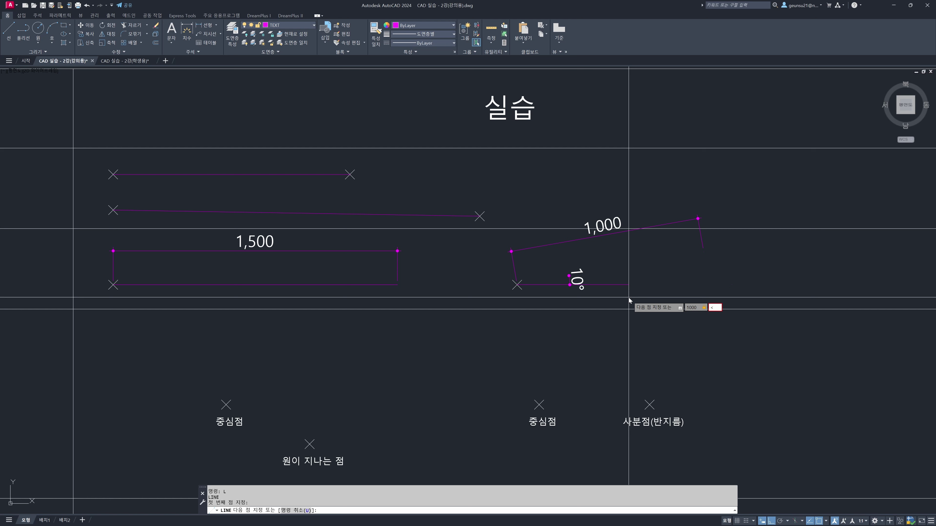
key(Return)
key(Return)
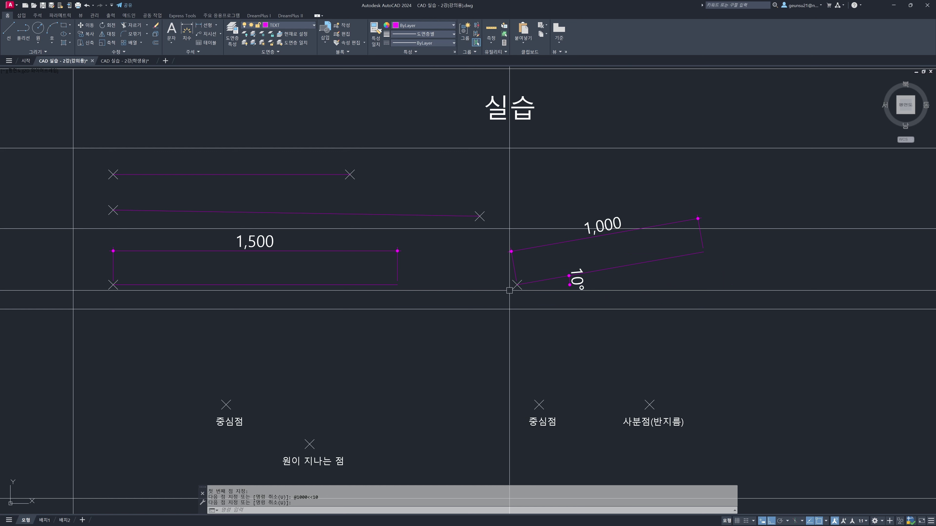
Step: Draw a horizontal reference line with Ortho on from the X mark where the 10° sloped line starts, ending just past the sloped line
mouse_move(519, 287)
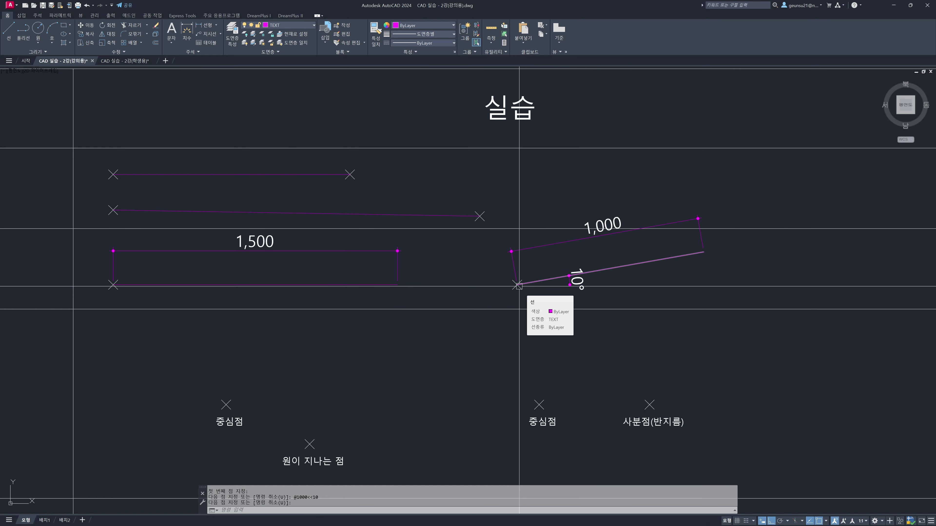
text(l)
key(Return)
click(518, 285)
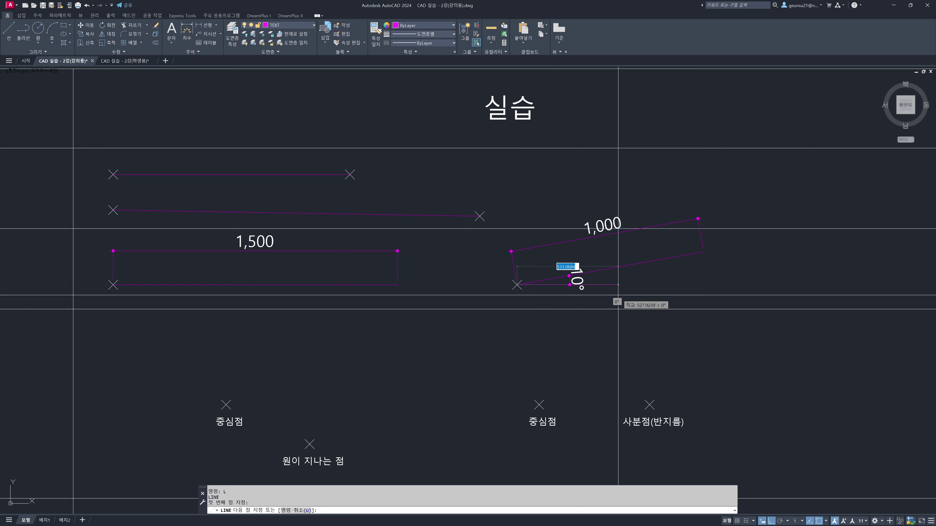
click(728, 284)
key(Escape)
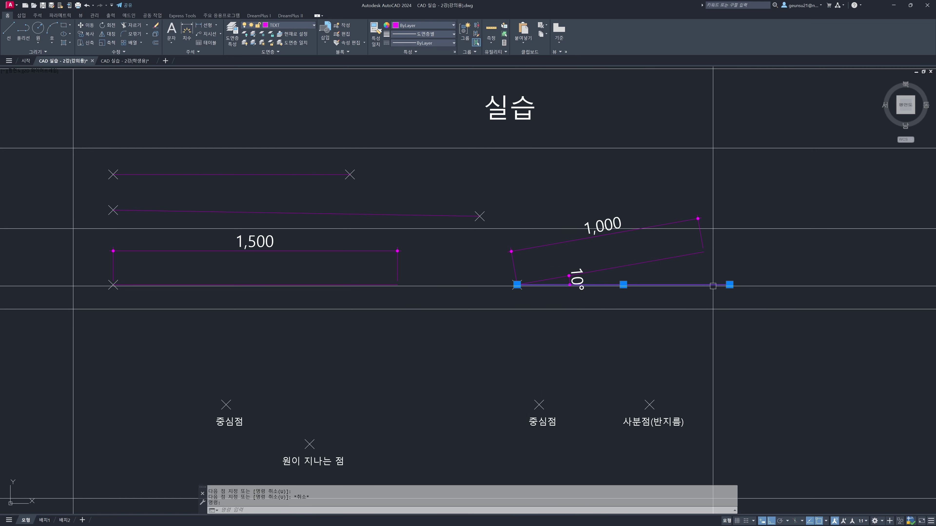
Step: Try stretching the free end of the horizontal reference line with Ortho off, cancel it, and erase that line
click(730, 284)
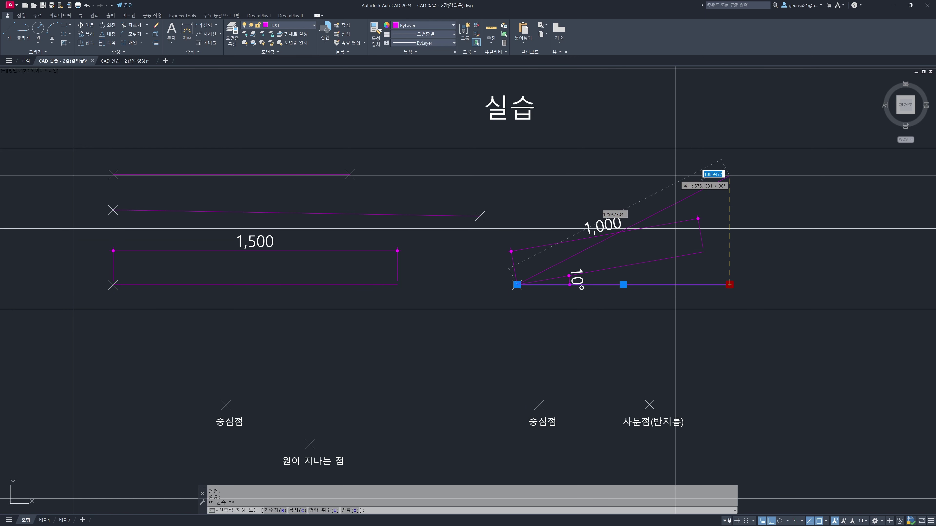
key(F8)
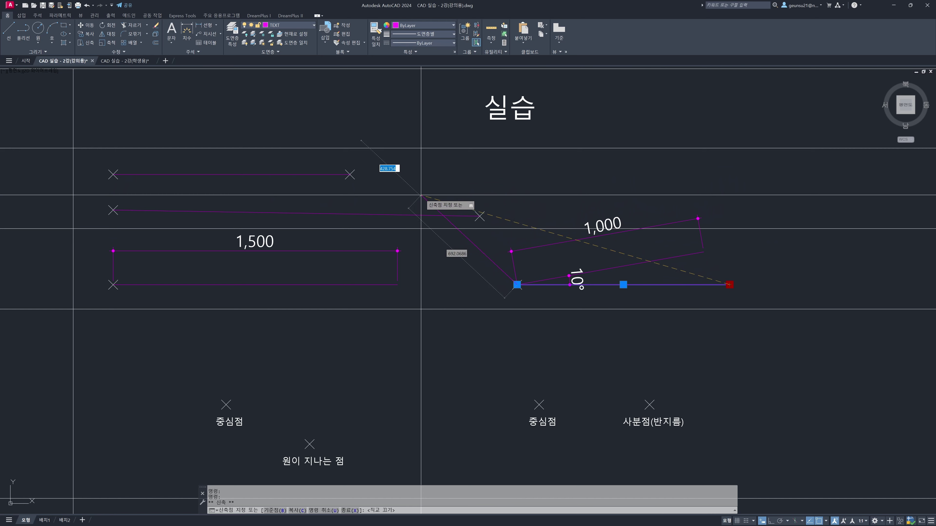
click(714, 314)
key(Delete)
scroll(705, 318, down, 2)
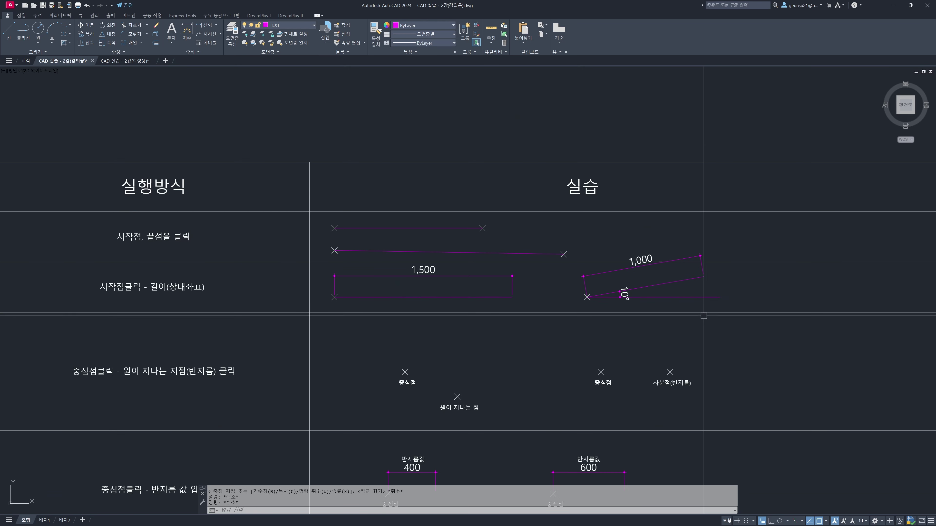
mouse_move(584, 337)
middle_down()
mouse_move(646, 308)
mouse_move(740, 289)
mouse_move(825, 232)
middle_up()
middle_drag(605, 251, 481, 268)
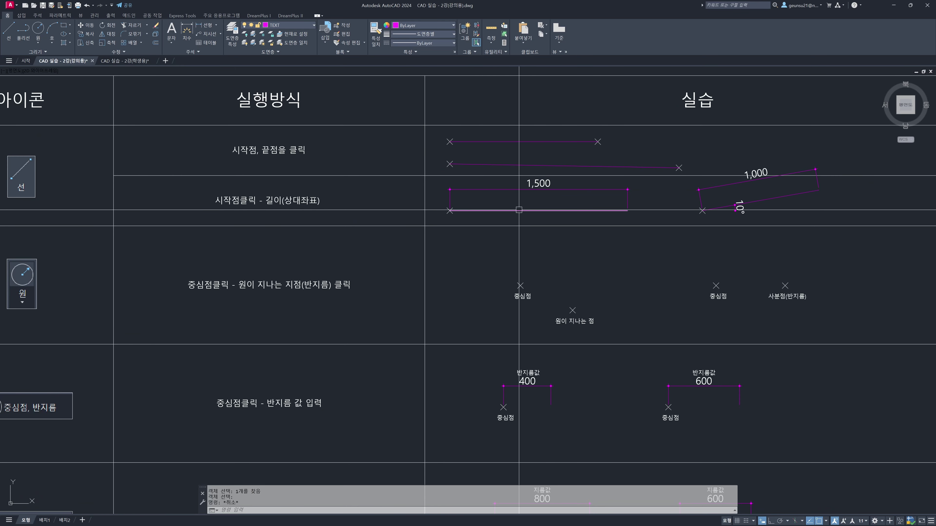
key(Escape)
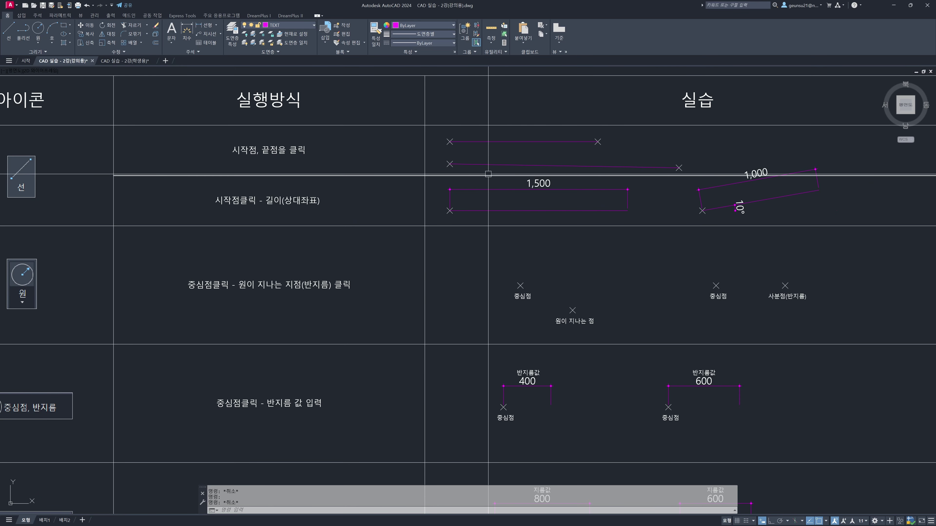
Step: Make layer 0 current and erase the lines drawn below the 1,500 and 1,000 dimensions
key(Escape)
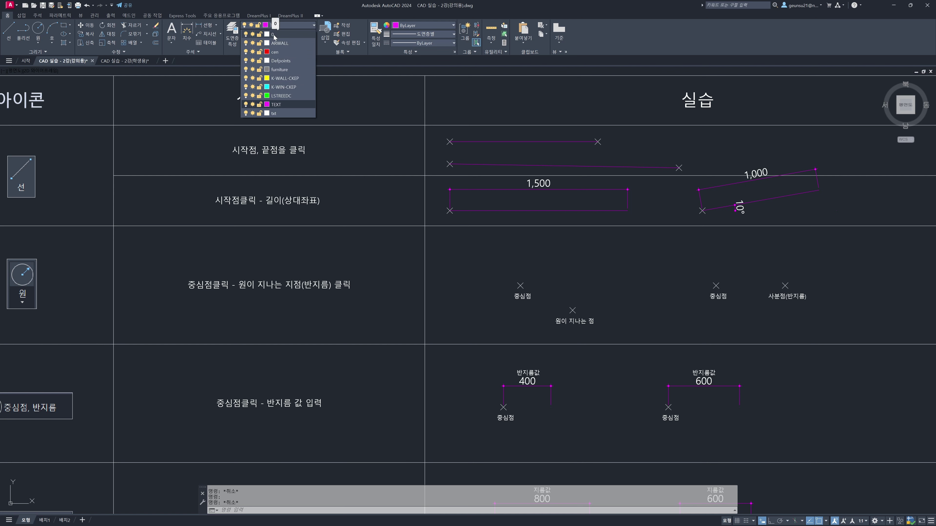
click(274, 36)
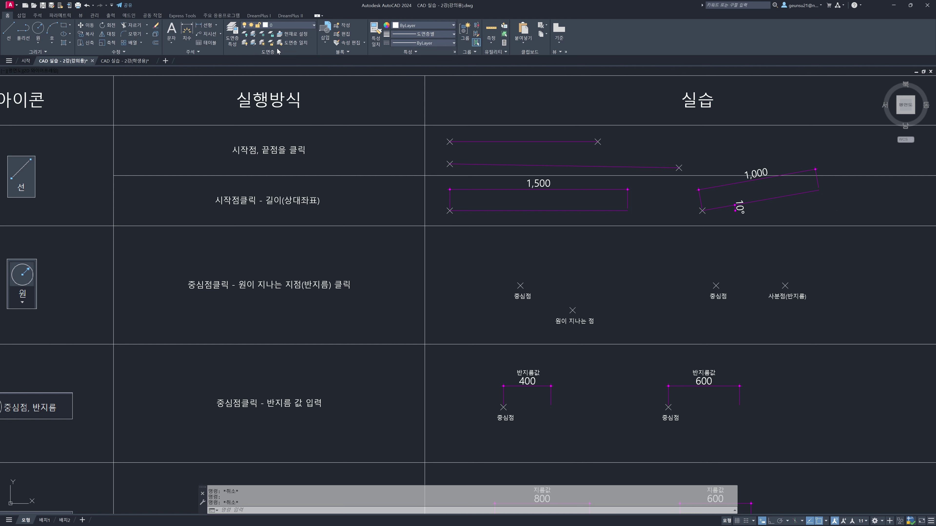
click(580, 210)
click(711, 209)
text(e)
key(Return)
Step: Redraw the horizontal line 1500 long with Ortho on, on layer 0, from the X mark below the 1,500 dimension
text(l)
key(Return)
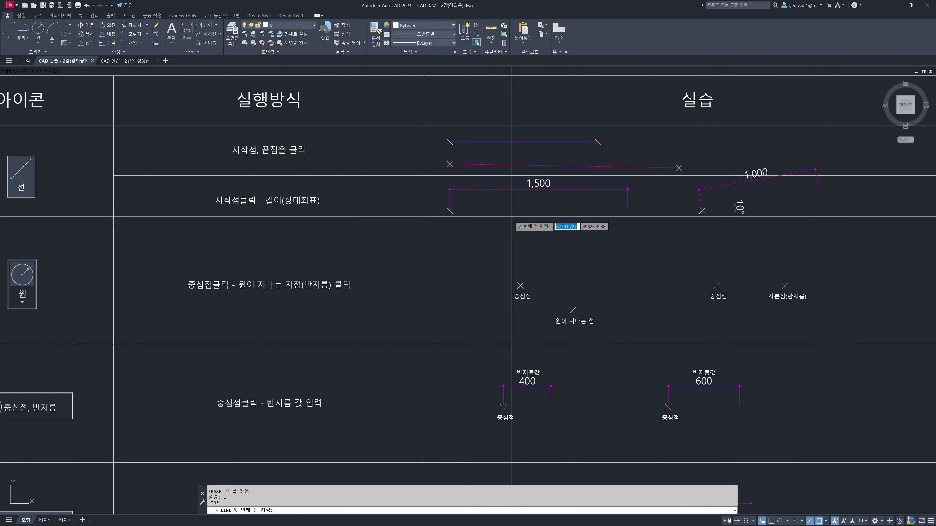
scroll(453, 212, up, 5)
click(449, 211)
scroll(445, 207, down, 2)
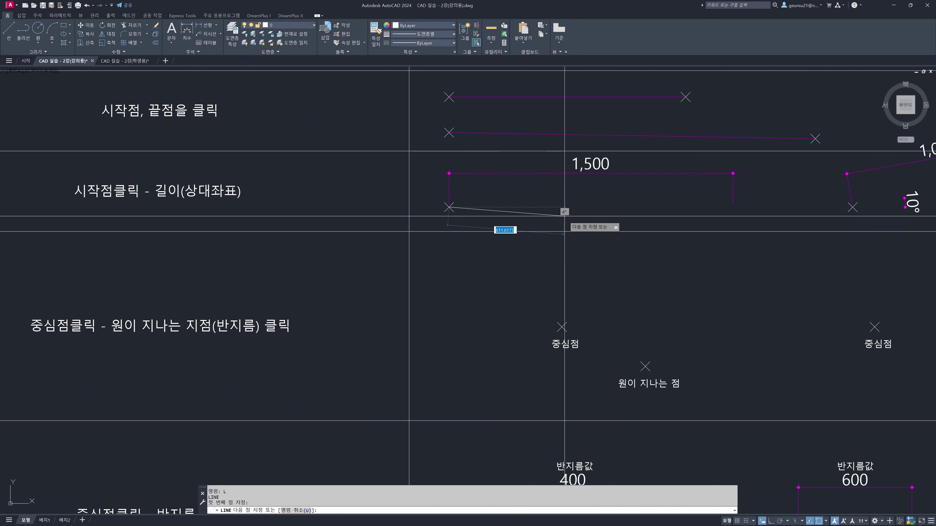
key(F8)
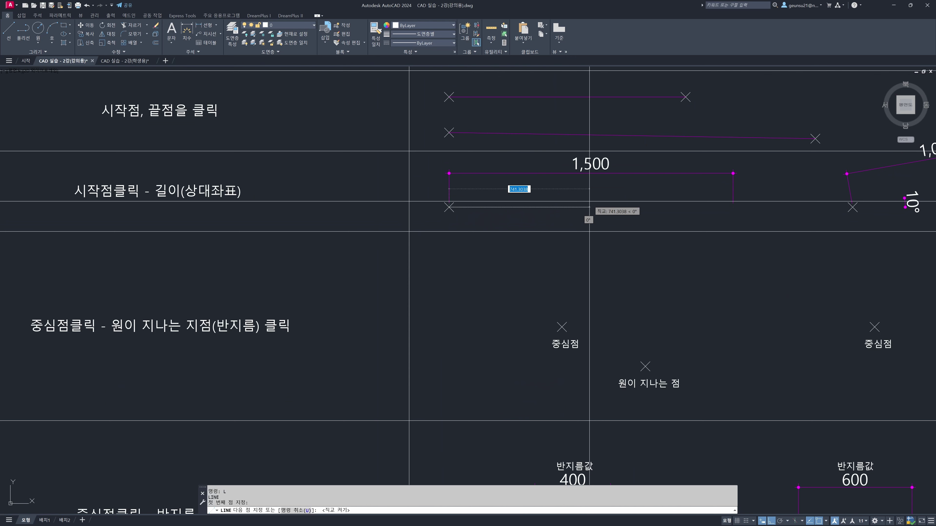
key(Escape)
click(603, 207)
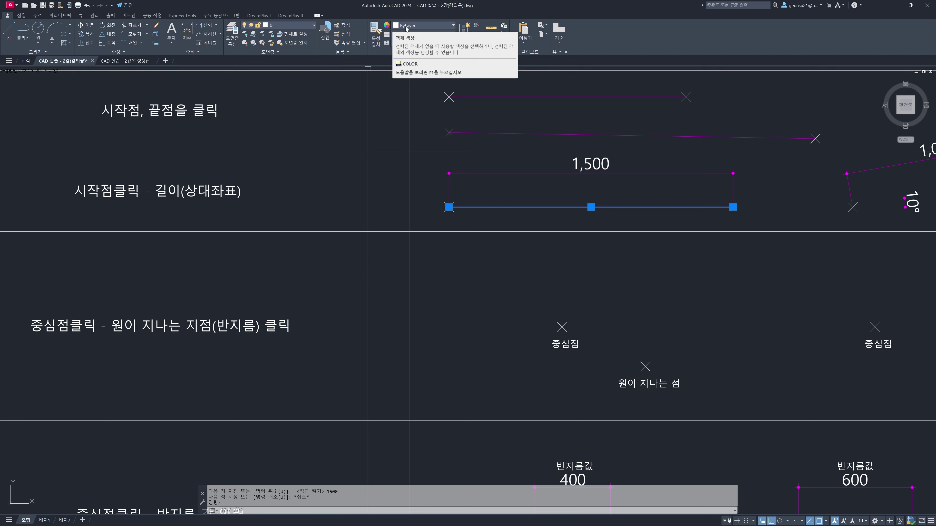
key(Escape)
key(Escape)
key(Escape)
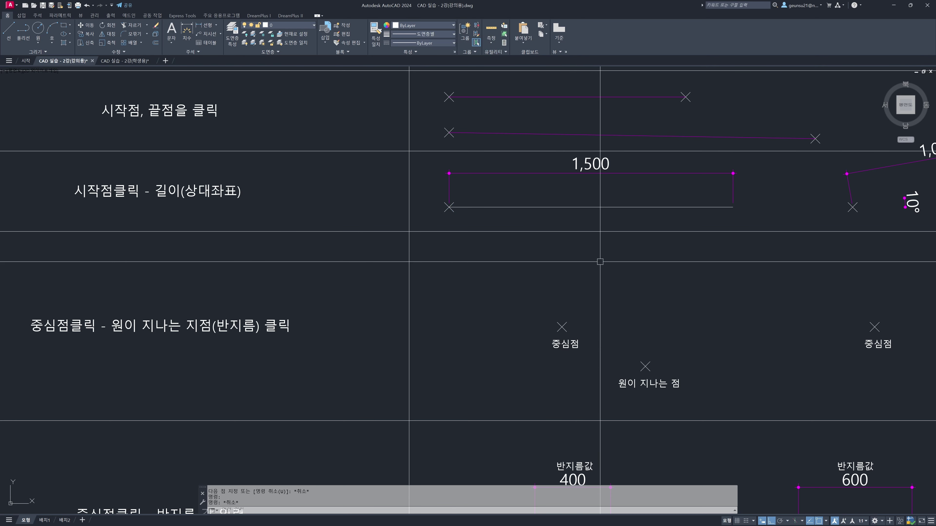
Step: Look over the Circle section of the shortcut table, from the centre-point method to the tangent-tangent-radius method
scroll(625, 294, down, 2)
scroll(625, 294, down, 1)
scroll(607, 295, down, 1)
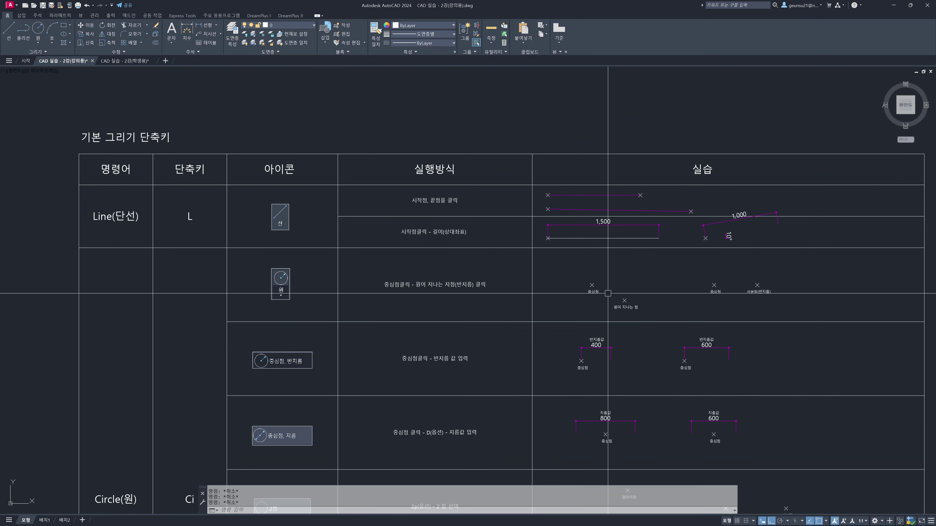
scroll(591, 284, up, 2)
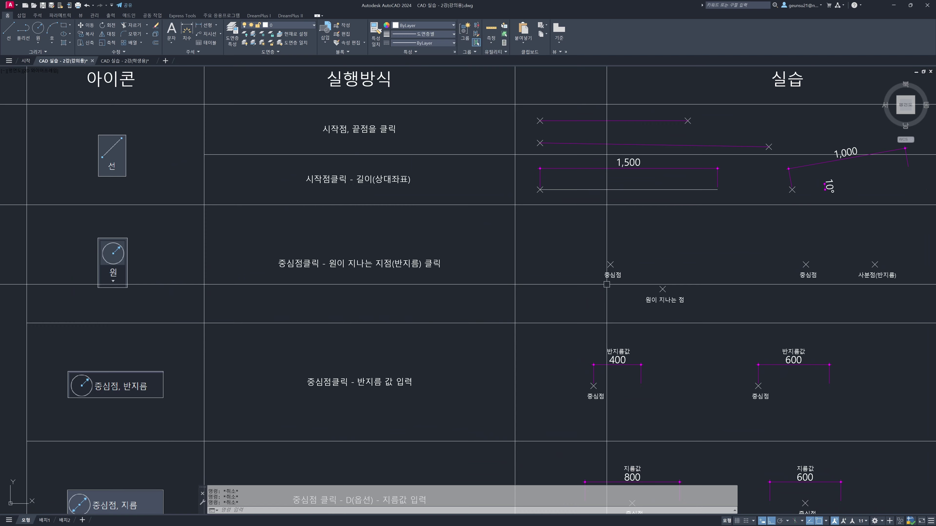
scroll(600, 281, down, 3)
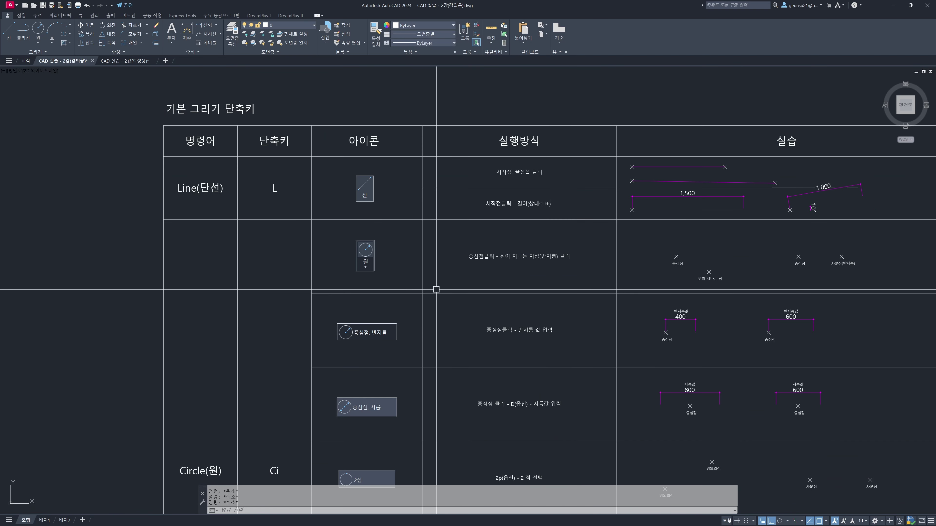
middle_drag(536, 293, 516, 200)
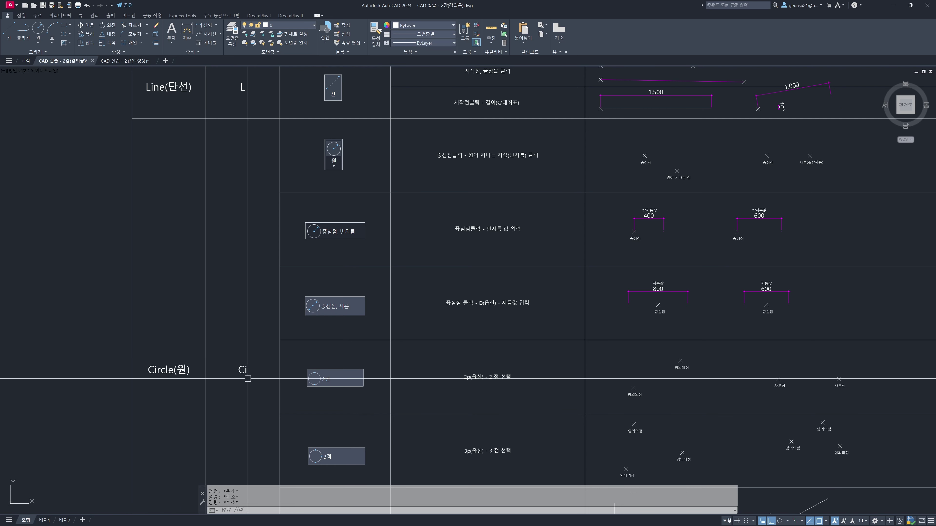
mouse_move(257, 349)
middle_down()
mouse_move(257, 358)
mouse_move(238, 327)
mouse_move(198, 301)
middle_up()
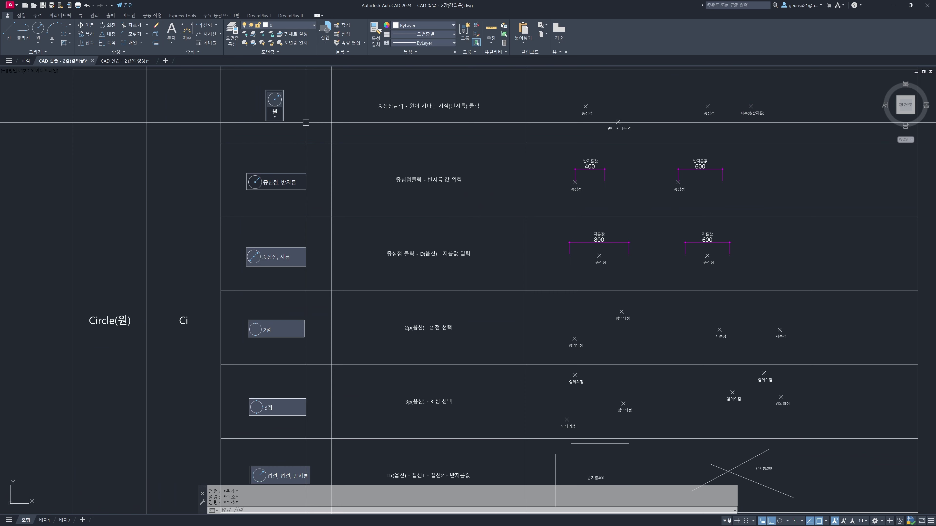
Step: Examine the icons and method descriptions for drawing circles by centre and passing point, centre and radius, and centre and diameter
scroll(285, 108, up, 2)
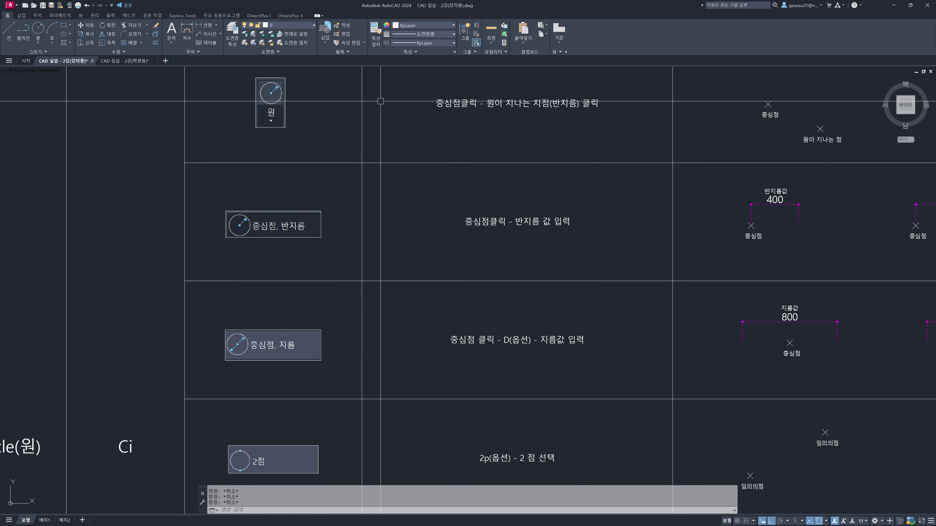
middle_drag(530, 106, 517, 110)
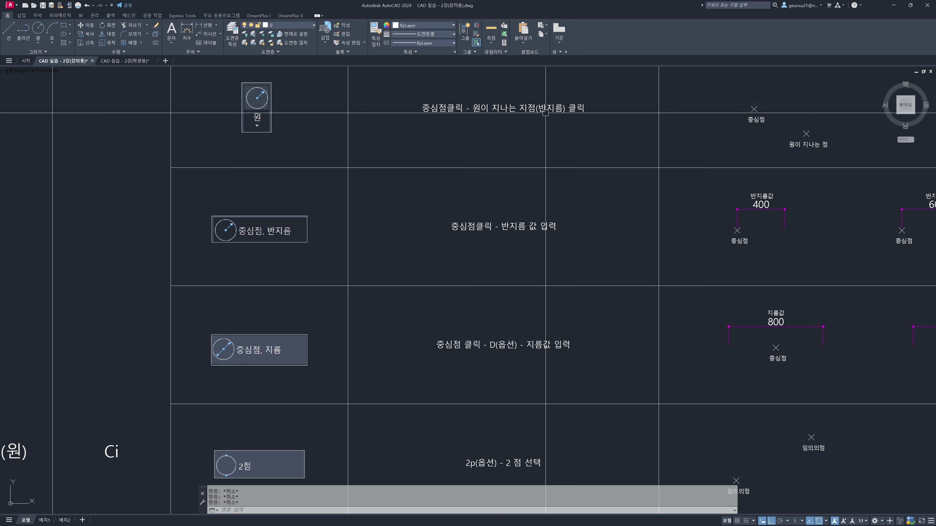
scroll(257, 111, up, 4)
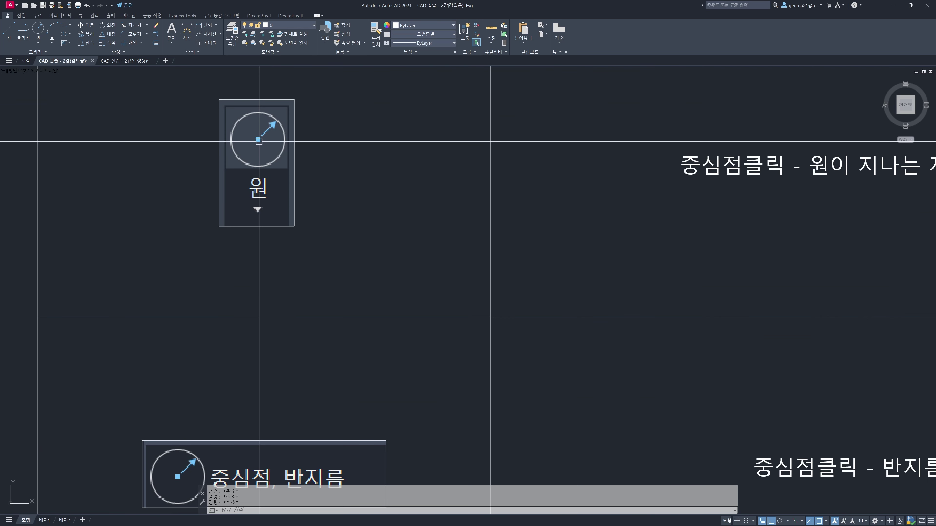
scroll(276, 122, down, 2)
middle_drag(570, 200, 559, 184)
scroll(657, 164, down, 2)
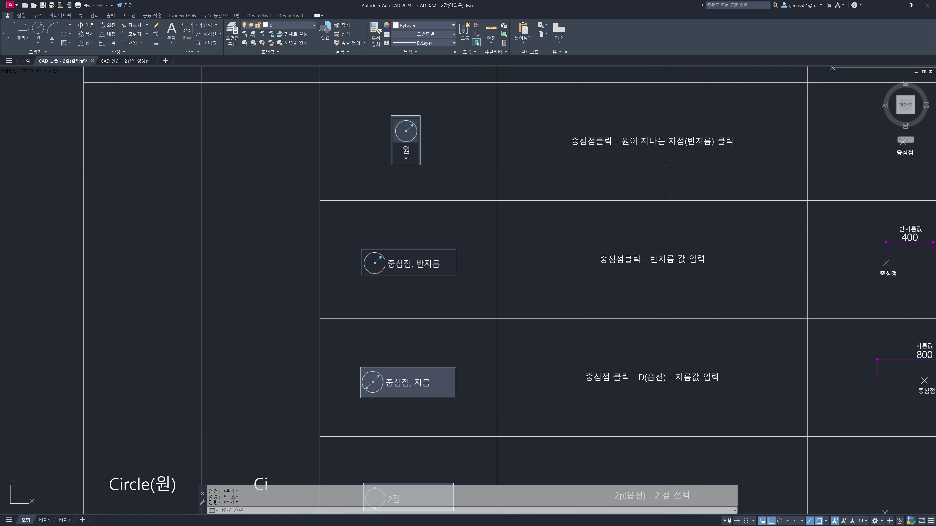
middle_drag(646, 204, 630, 172)
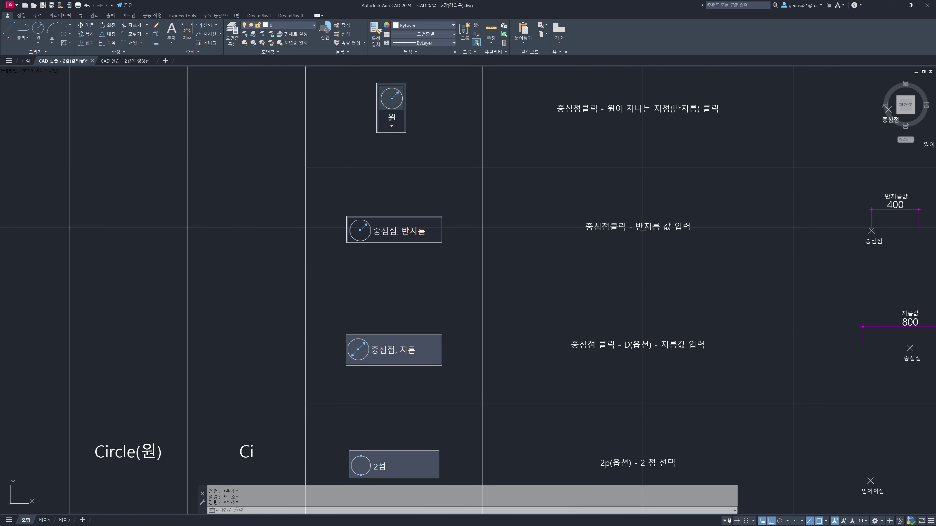
middle_drag(672, 282, 633, 232)
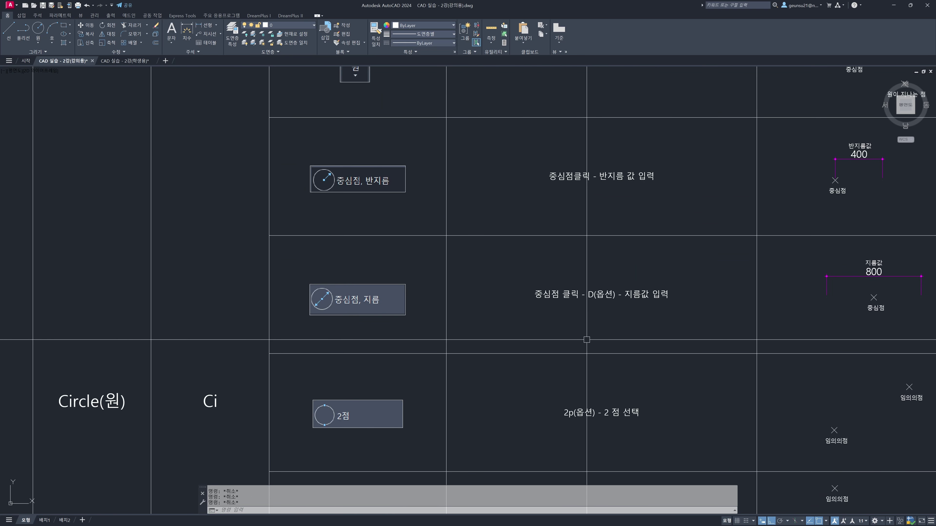
middle_drag(585, 338, 591, 249)
scroll(321, 221, up, 4)
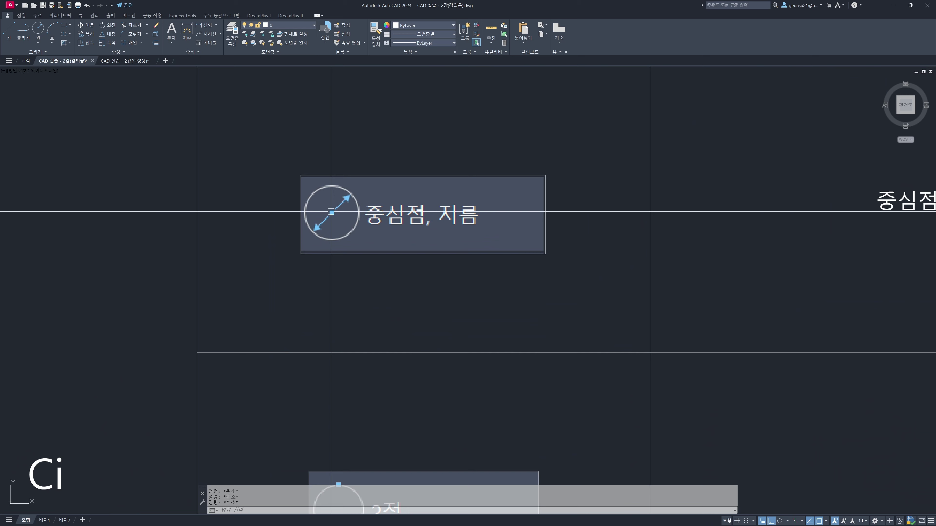
scroll(331, 212, down, 4)
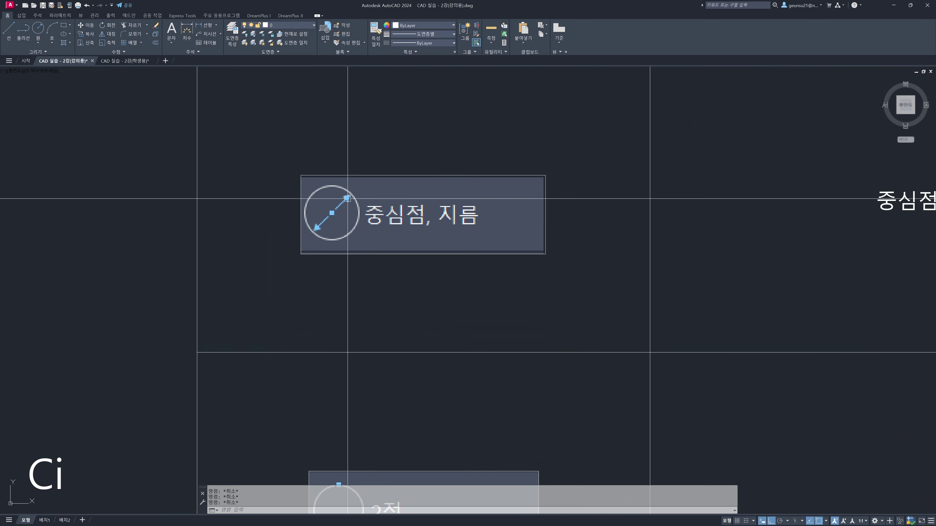
Step: Examine the table rows for drawing circles by 2 points, 3 points, tangent-tangent-radius and tangent-tangent-tangent
middle_drag(397, 346, 398, 280)
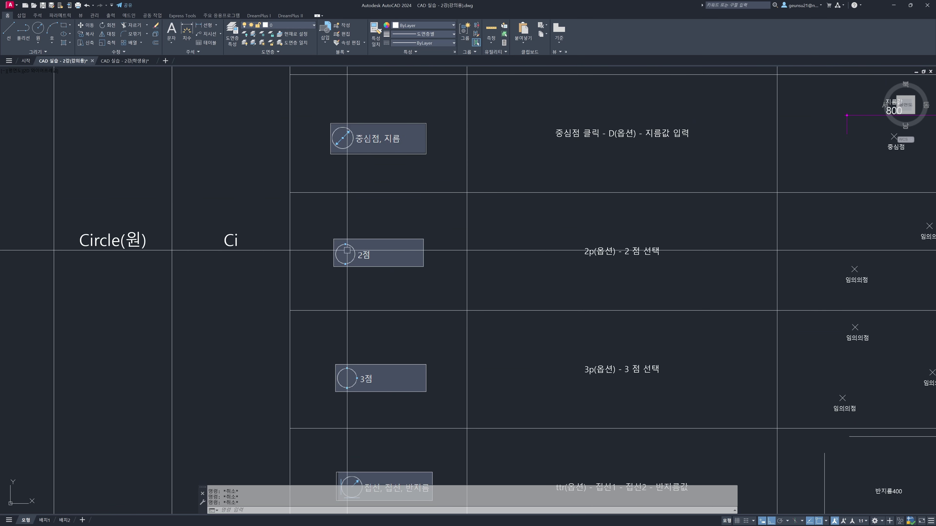
scroll(347, 251, up, 2)
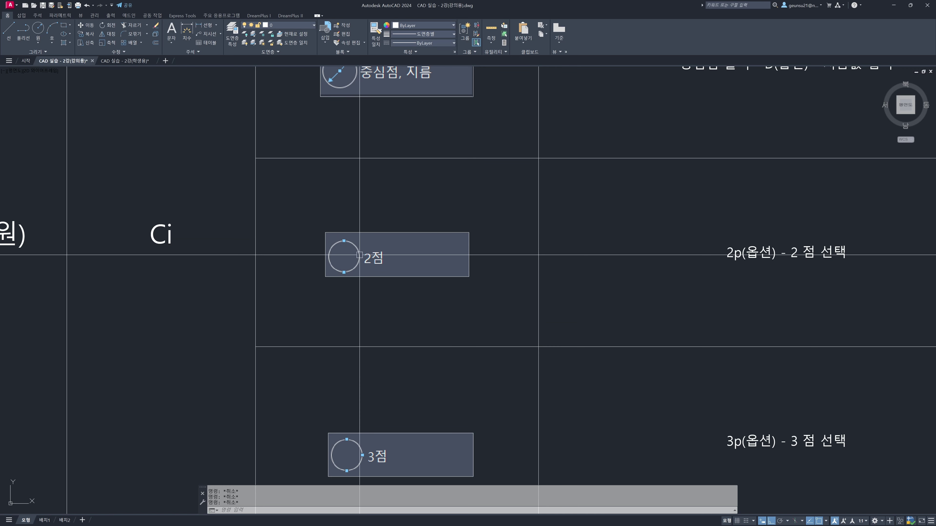
middle_drag(462, 334, 462, 322)
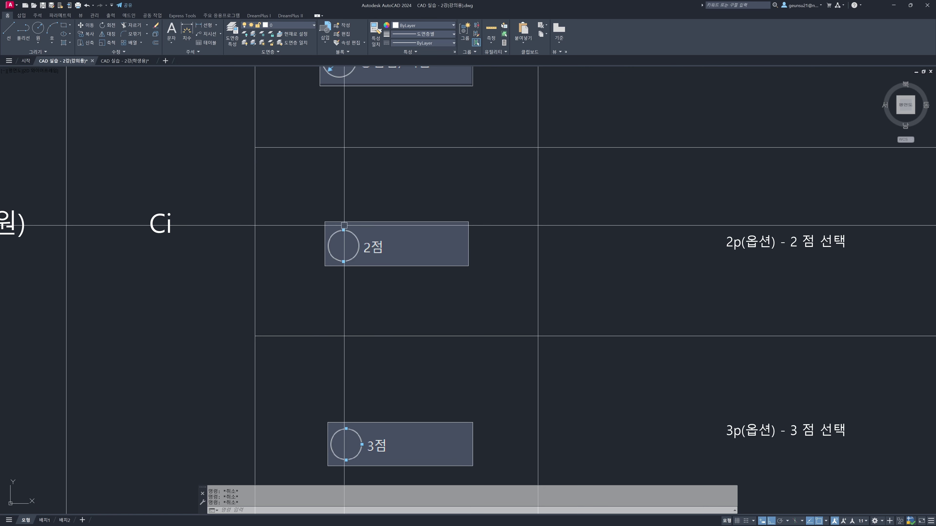
middle_drag(386, 355, 381, 245)
middle_drag(432, 397, 425, 277)
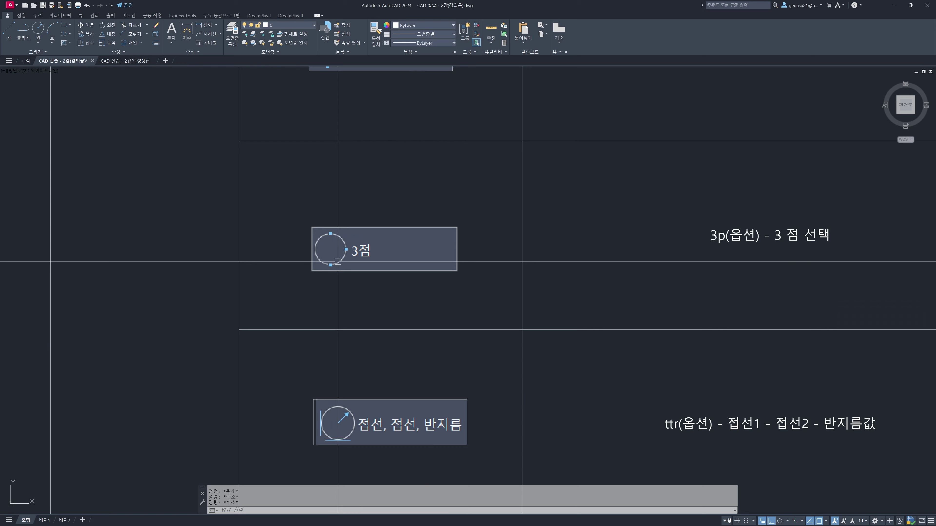
middle_drag(543, 339, 522, 220)
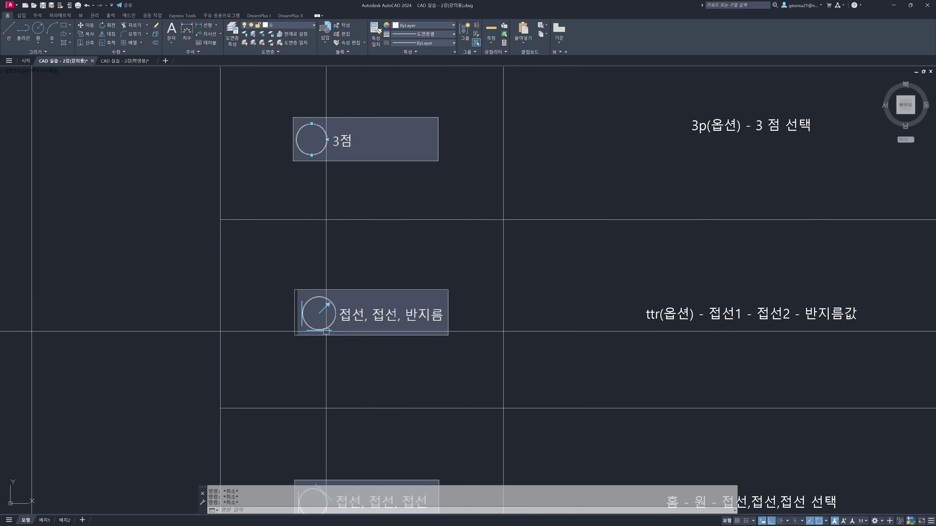
mouse_move(441, 397)
middle_down()
mouse_move(456, 238)
mouse_move(363, 308)
middle_up()
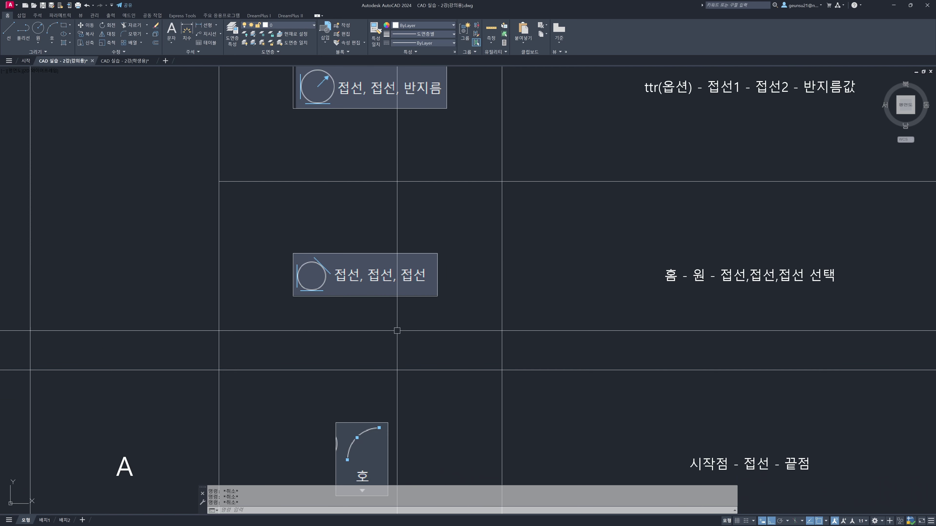
middle_drag(485, 367, 484, 359)
scroll(494, 244, down, 4)
mouse_move(495, 251)
middle_down()
mouse_move(513, 265)
mouse_move(450, 396)
mouse_move(612, 288)
mouse_move(505, 420)
mouse_move(547, 291)
mouse_move(493, 307)
mouse_move(501, 266)
mouse_move(493, 289)
middle_up()
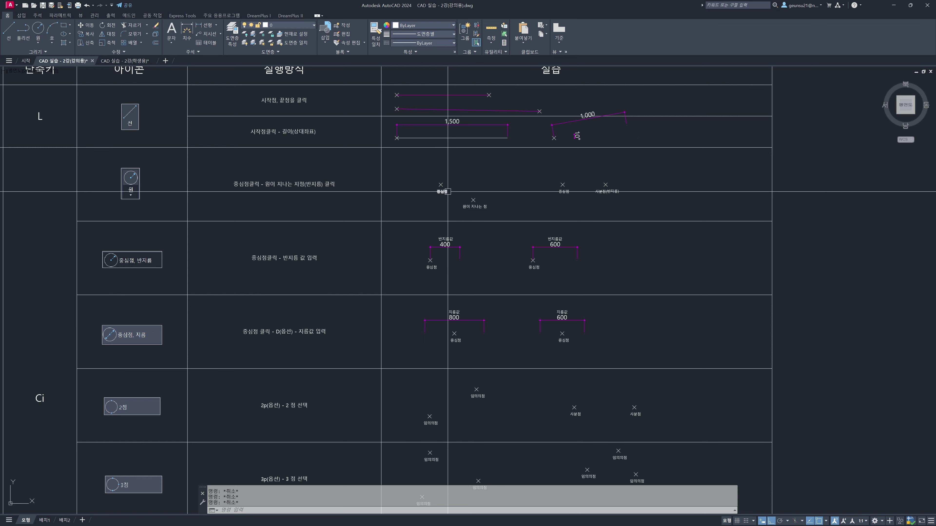
Step: With Ortho off, draw a circle centred on the first 중심점 X mark and passing through the 원이 지나는 점 mark
scroll(447, 191, up, 3)
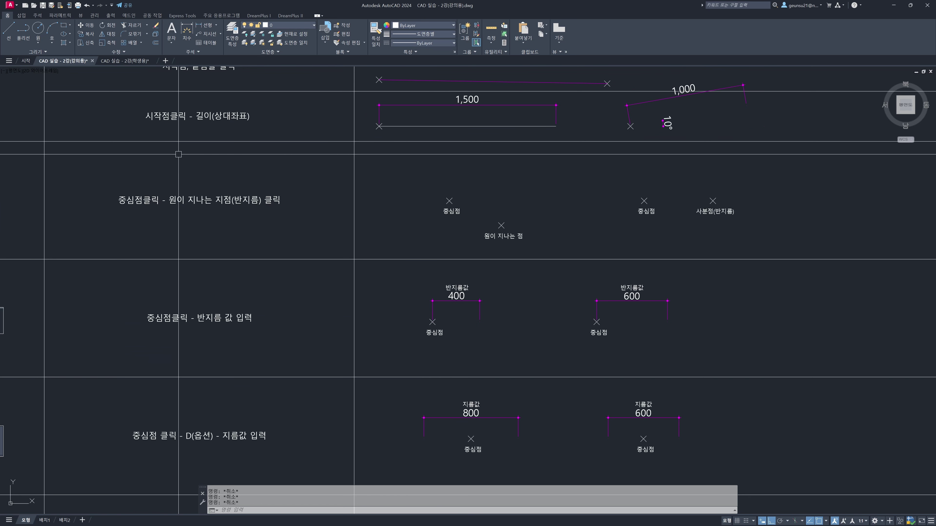
click(38, 33)
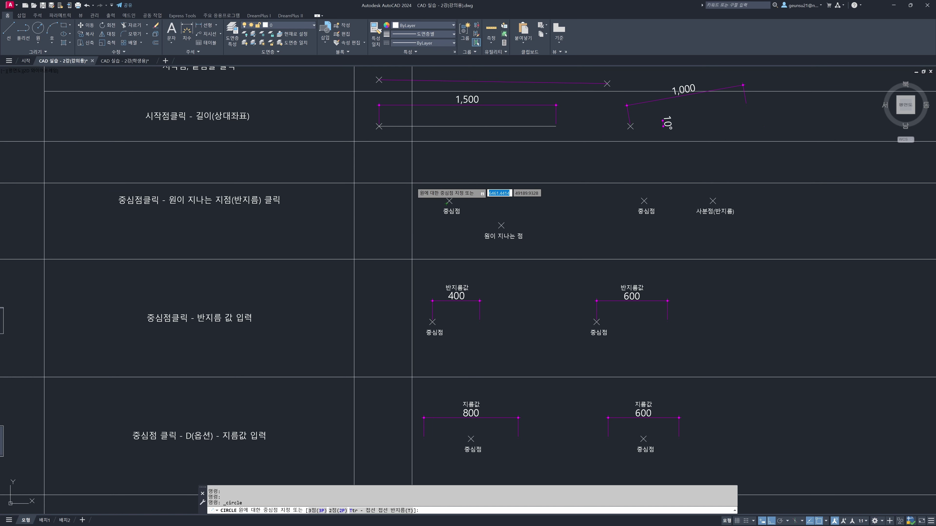
scroll(484, 218, up, 1)
scroll(450, 201, up, 1)
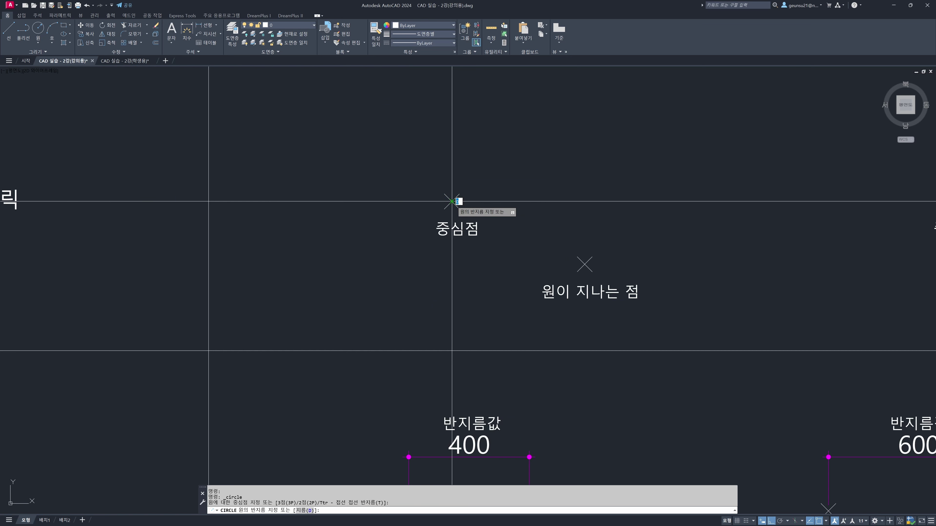
scroll(519, 239, down, 1)
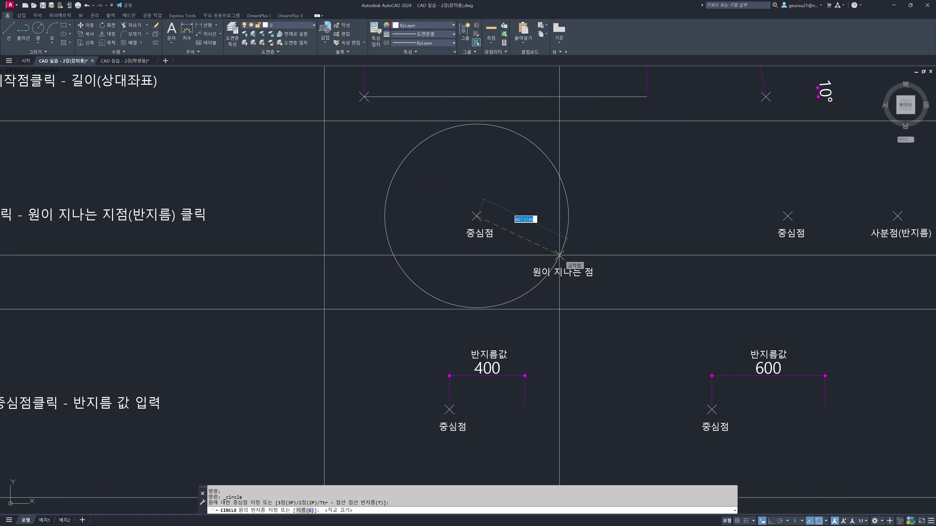
click(560, 255)
Step: With Ortho on, draw a second circle from the neighbouring 중심점 mark out to the 사분점(반지름) mark
middle_drag(579, 253, 521, 249)
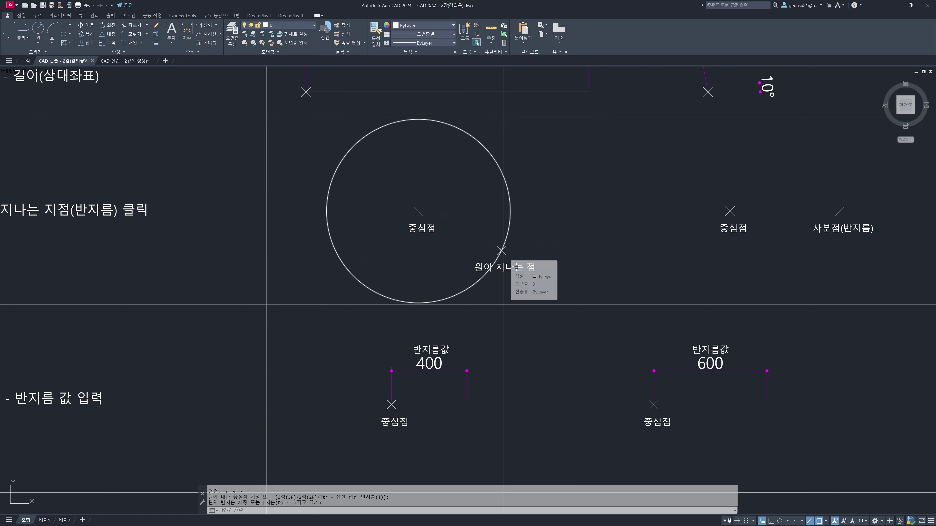
middle_drag(618, 246, 454, 251)
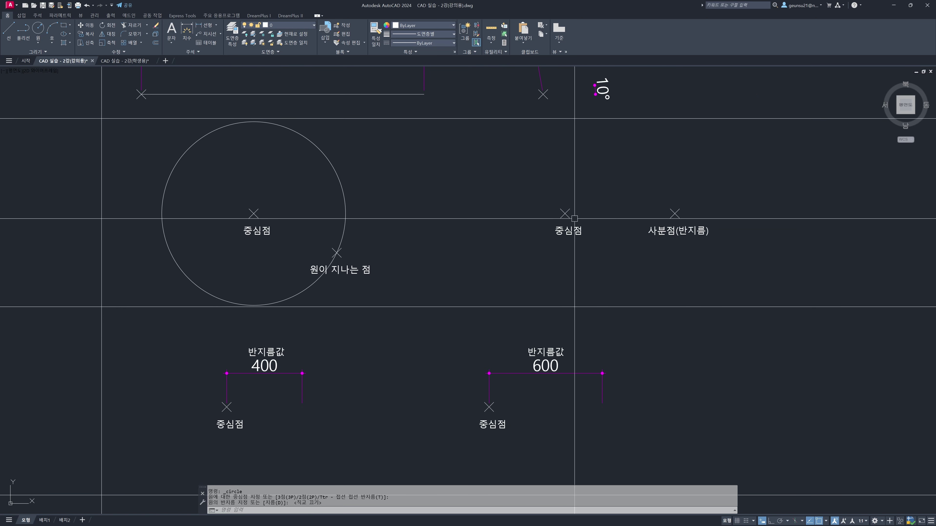
key(space)
key(Escape)
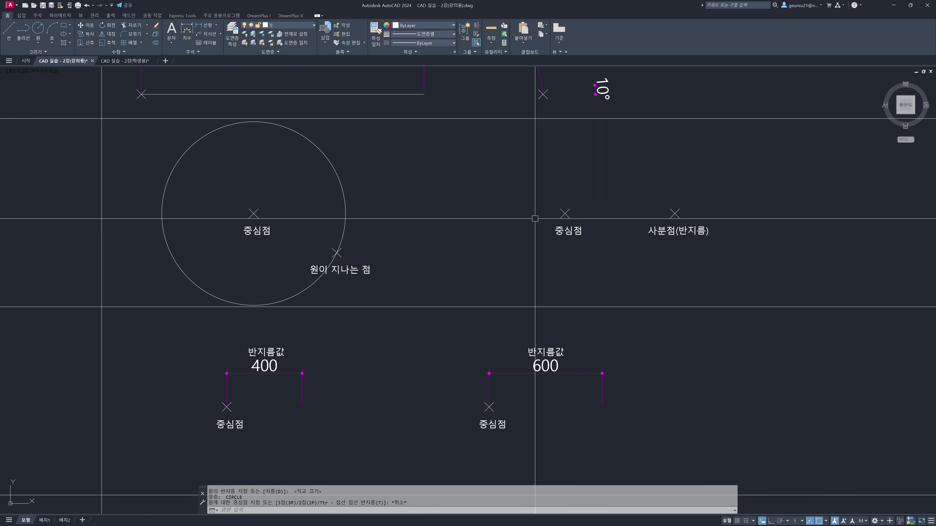
text(ci)
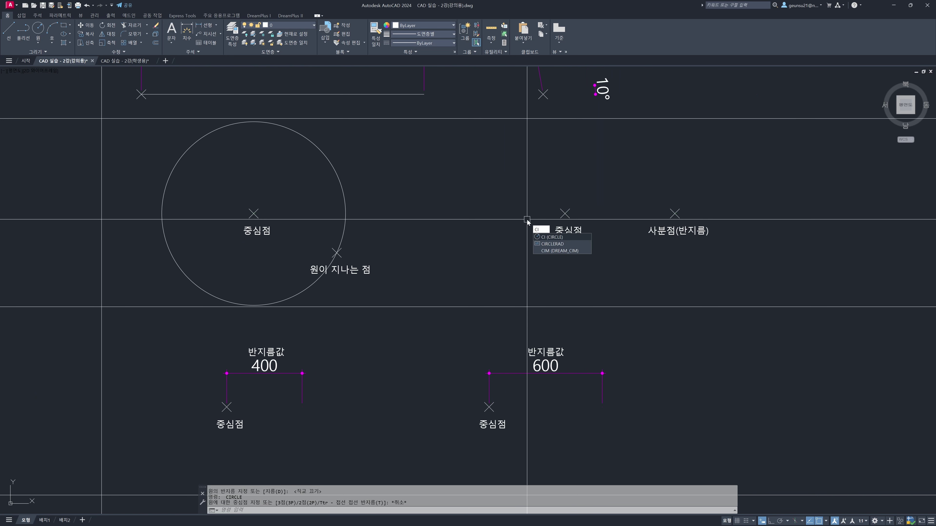
key(space)
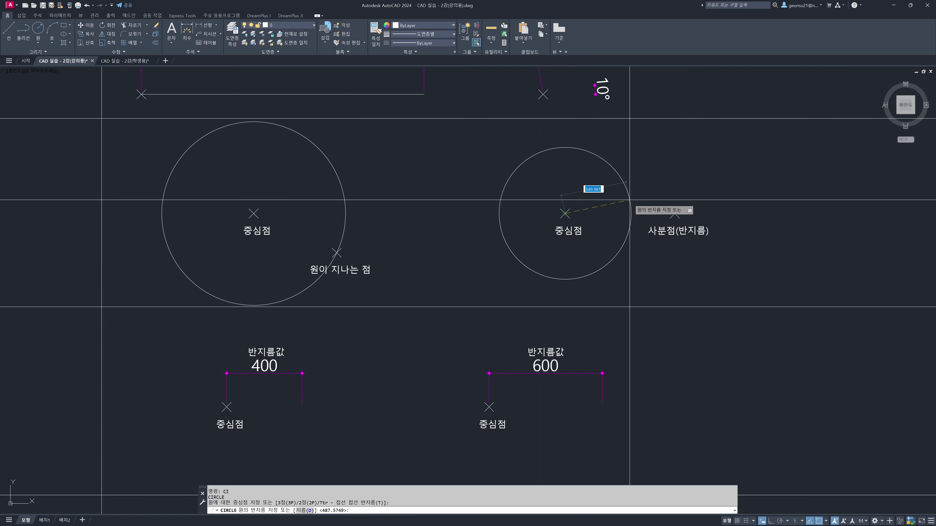
key(F8)
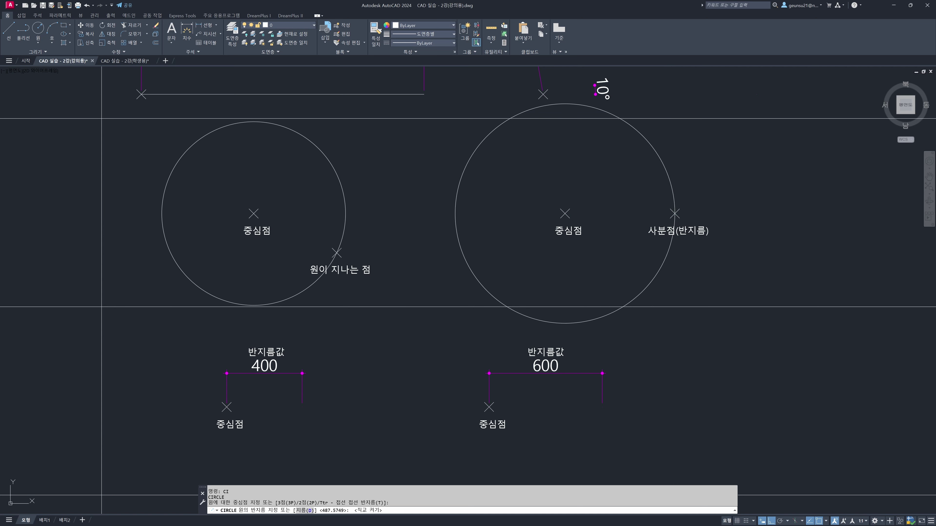
key(Return)
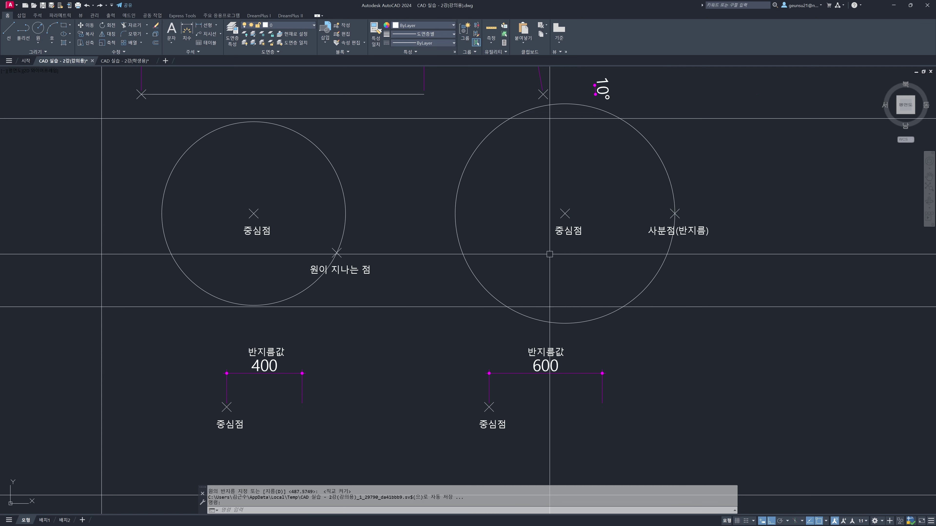
Step: Draw a circle of radius 400 centred on the 중심점 mark below the 400 radius dimension
mouse_move(437, 287)
middle_down()
mouse_move(488, 230)
mouse_move(634, 197)
middle_up()
scroll(446, 276, down, 3)
scroll(555, 275, down, 2)
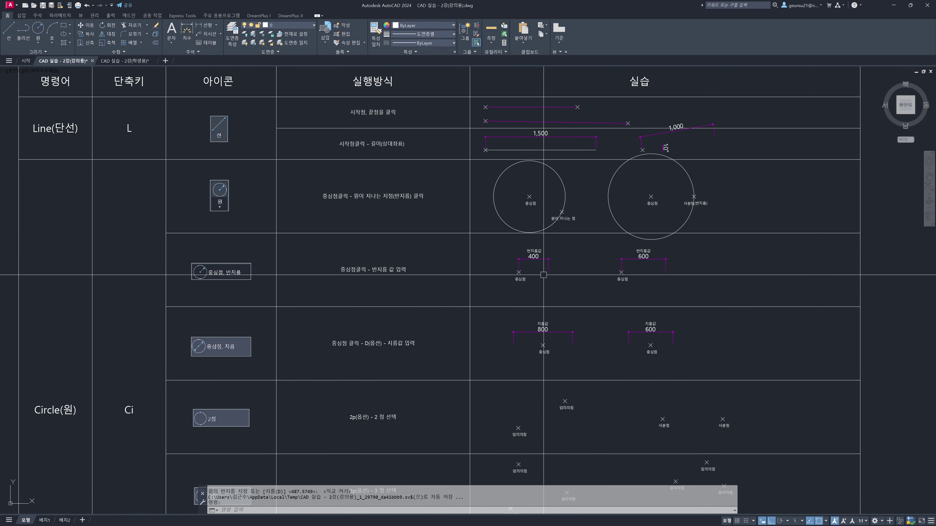
scroll(556, 275, up, 2)
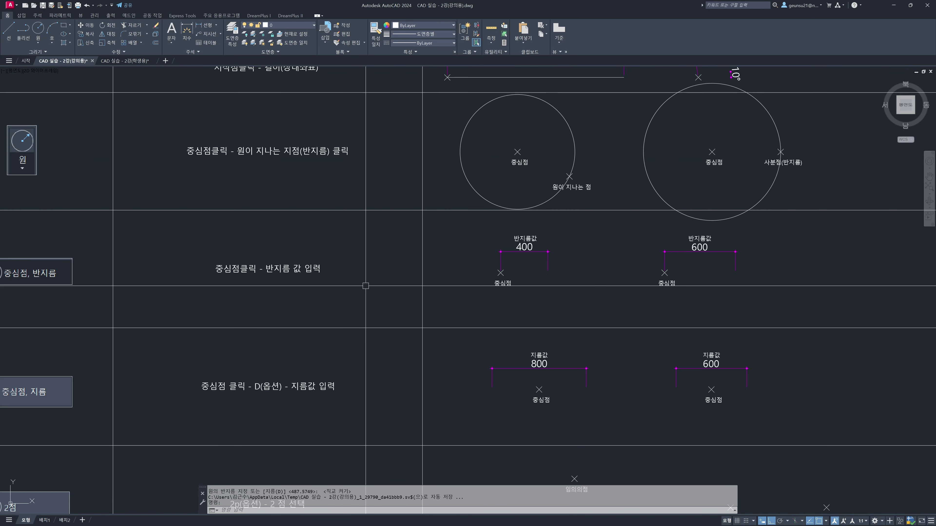
middle_drag(209, 308, 297, 279)
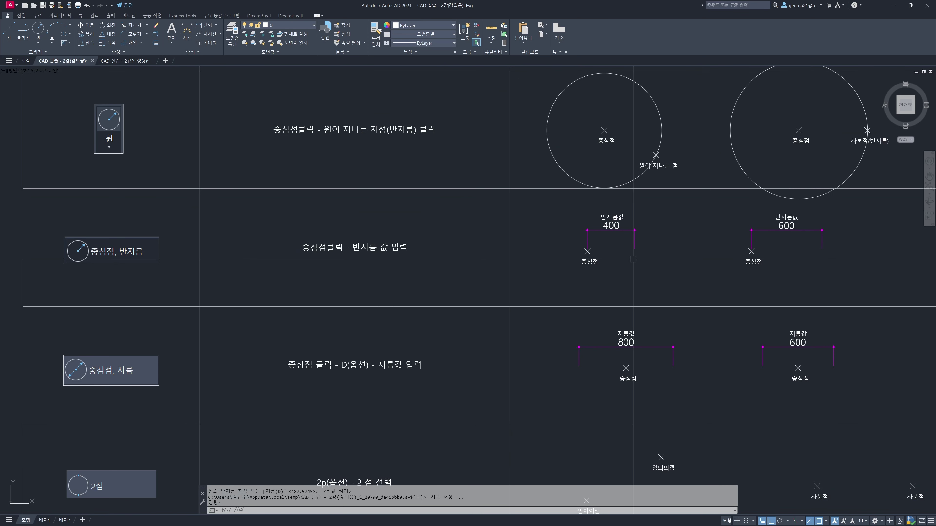
scroll(633, 259, up, 5)
text(CI)
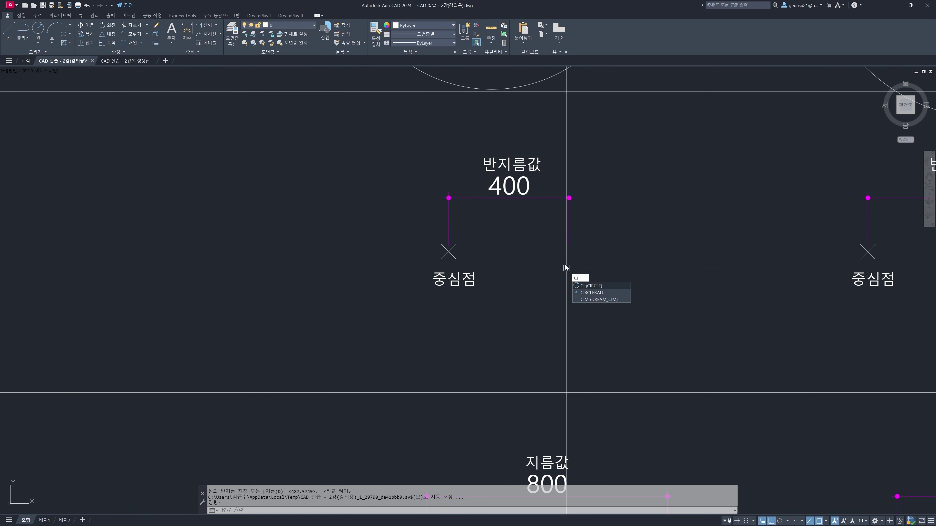
key(Return)
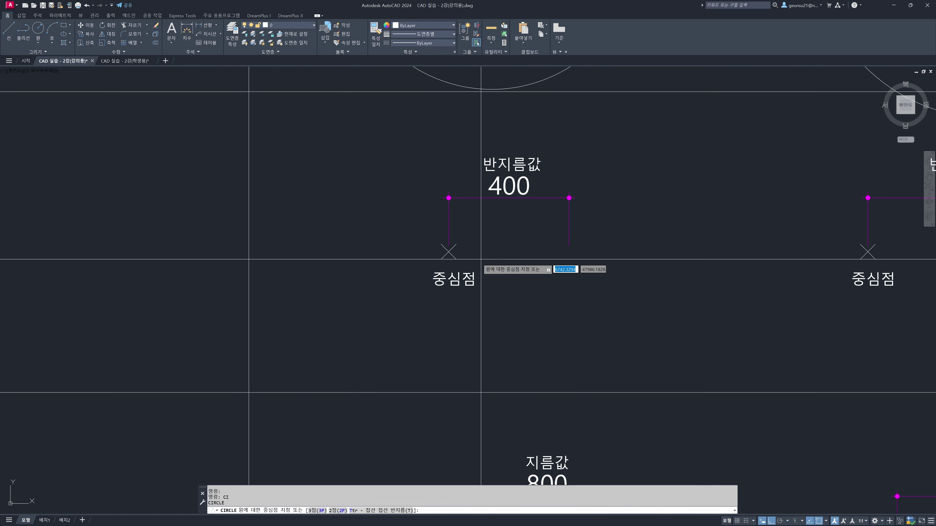
click(448, 252)
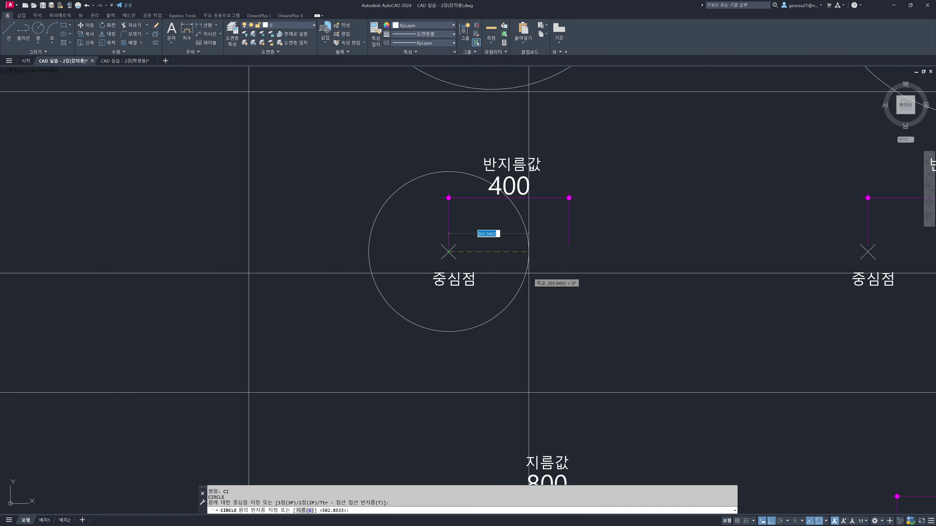
text(400)
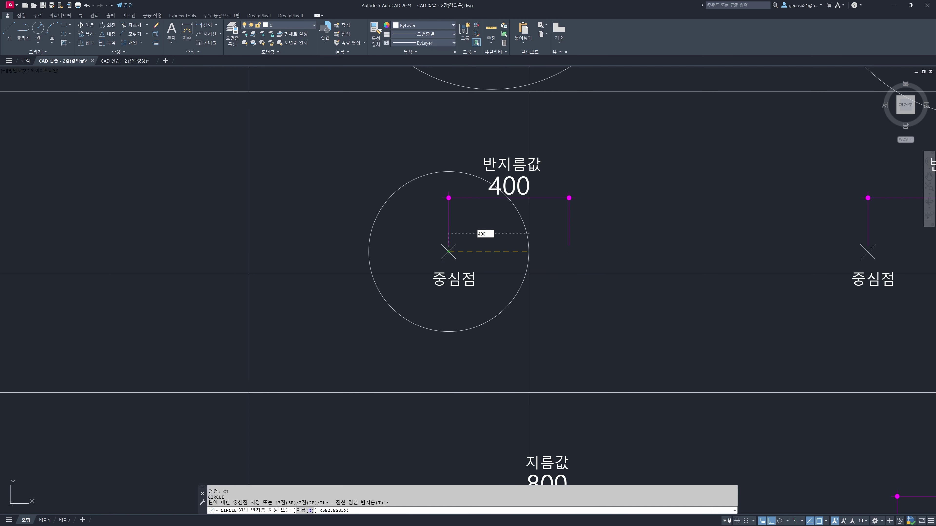
key(Return)
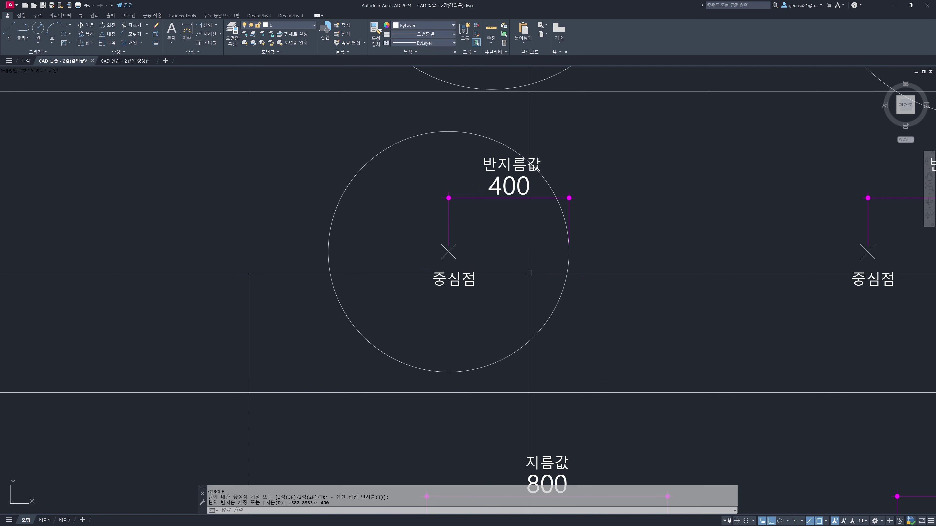
key(Escape)
key(Escape)
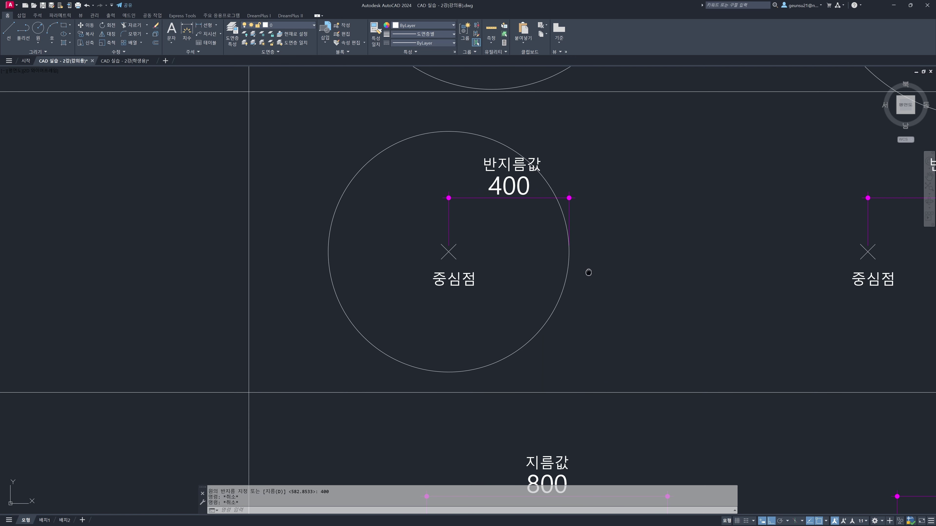
Step: Draw a circle of radius 600 centred on the 중심점 mark below the 600 radius dimension
middle_drag(588, 272, 560, 267)
middle_drag(616, 278, 545, 286)
middle_drag(658, 291, 524, 277)
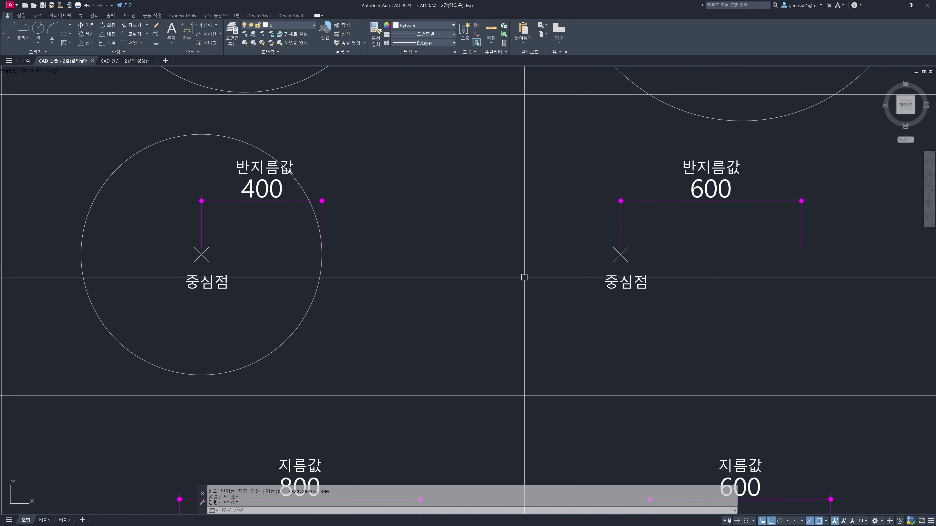
text(CI)
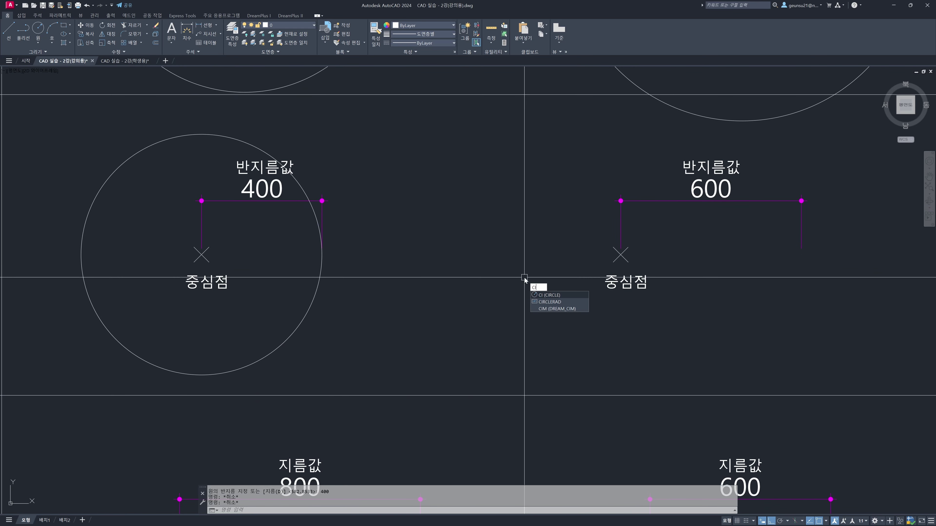
key(Return)
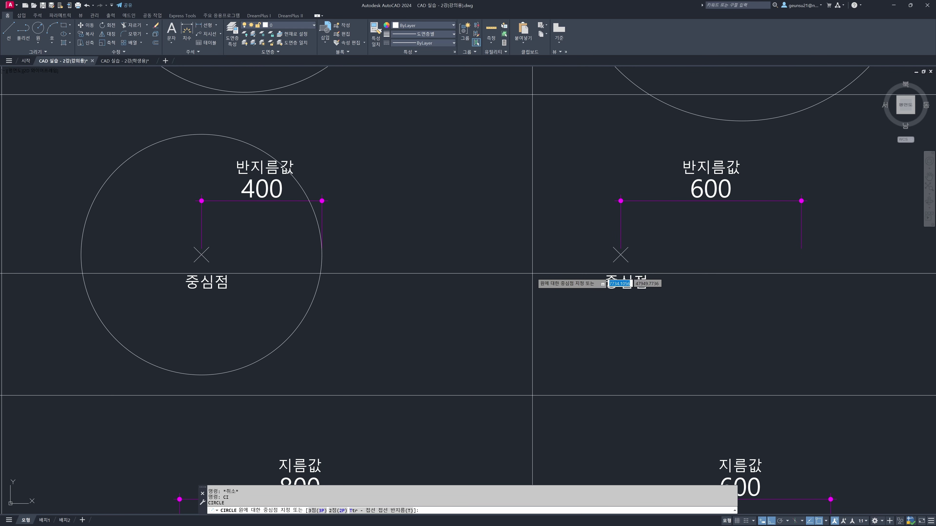
click(621, 255)
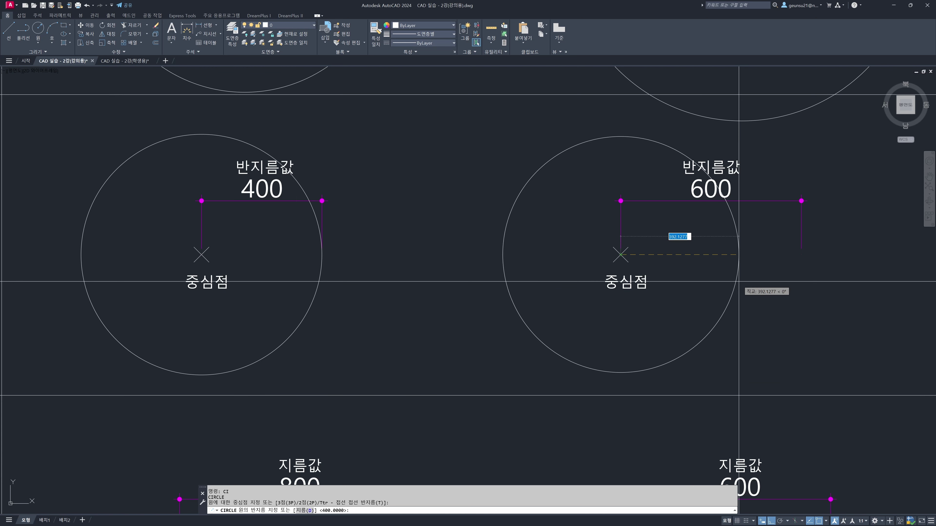
text(600)
key(Return)
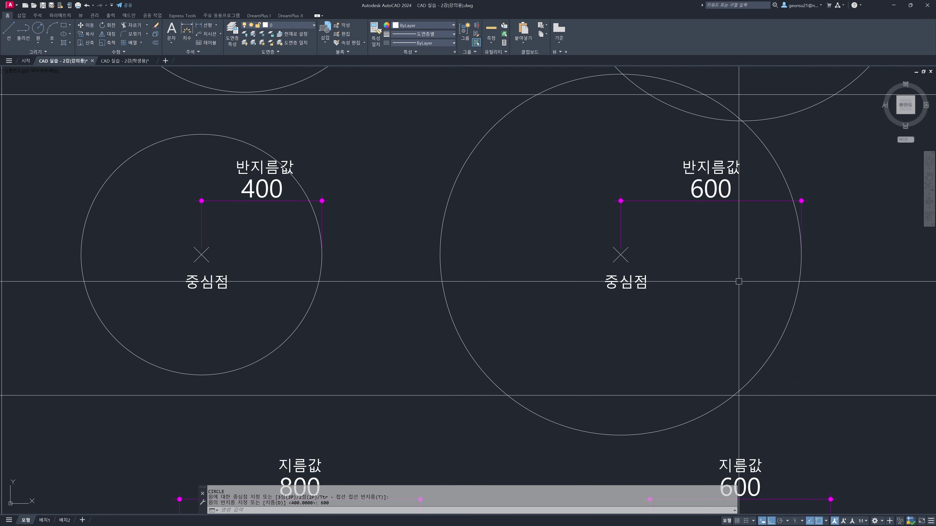
Step: Draw a circle centred on the 중심점 mark below the 800 diameter dimension, using the Diameter option with a value of 800
scroll(738, 254, down, 4)
middle_drag(700, 332, 746, 274)
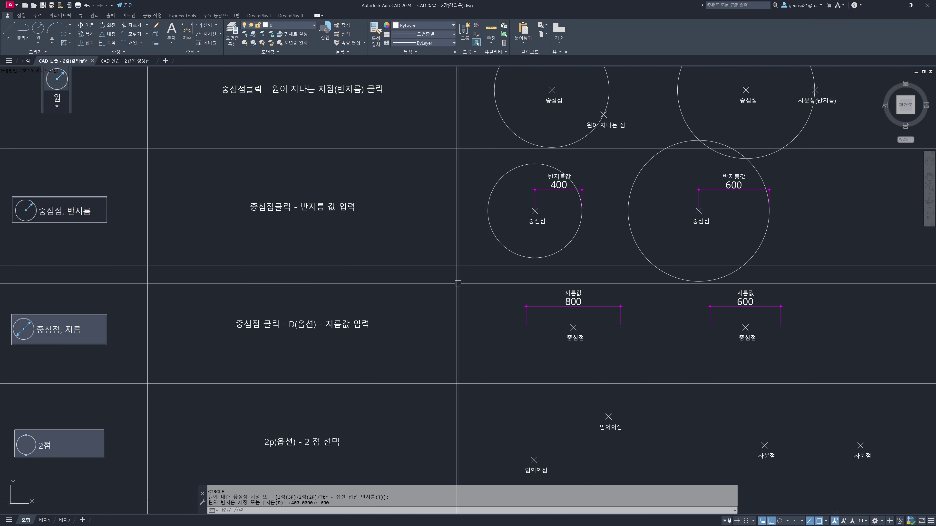
middle_drag(459, 283, 497, 261)
middle_drag(395, 290, 428, 259)
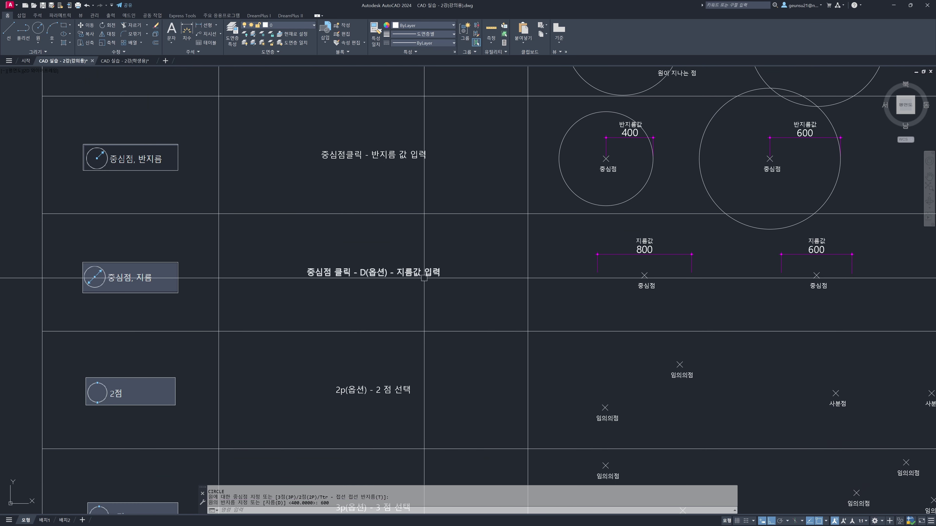
middle_drag(486, 288, 451, 273)
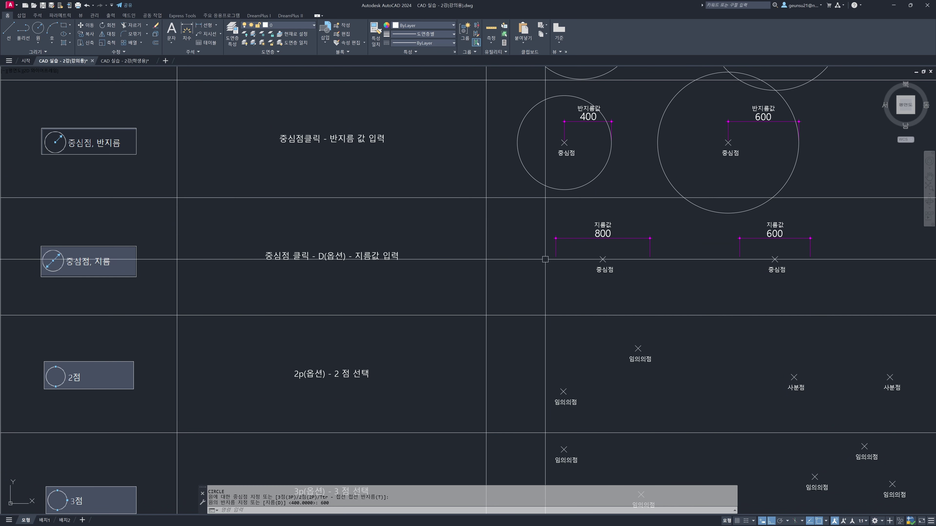
scroll(632, 260, up, 4)
text(c)
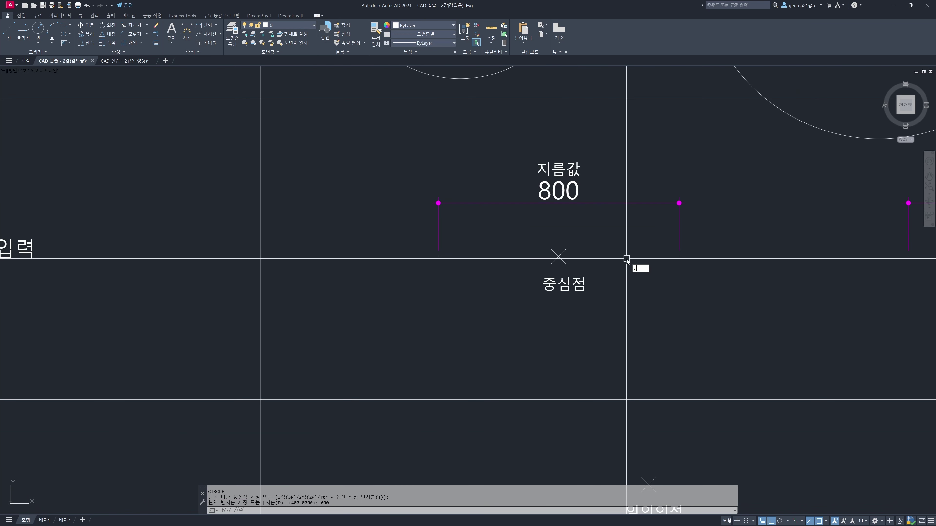
text(i)
key(Return)
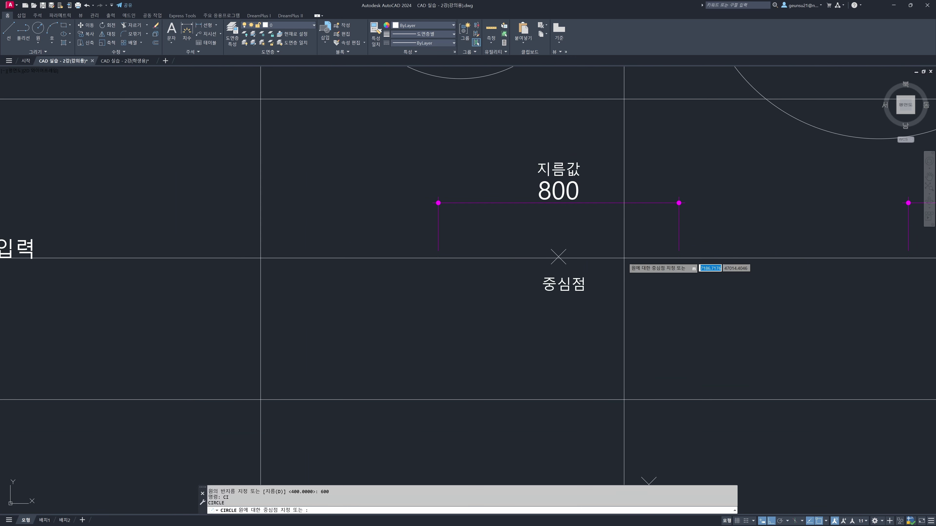
click(558, 257)
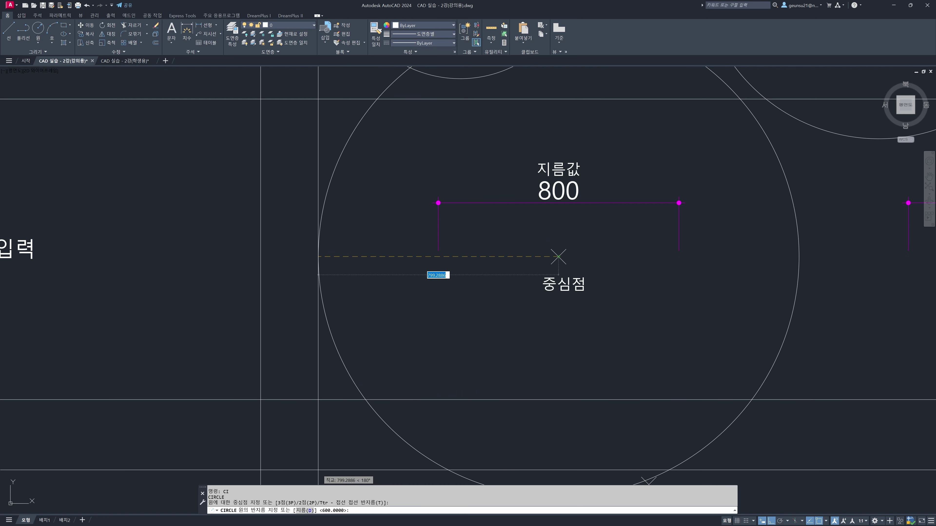
text(d)
key(Return)
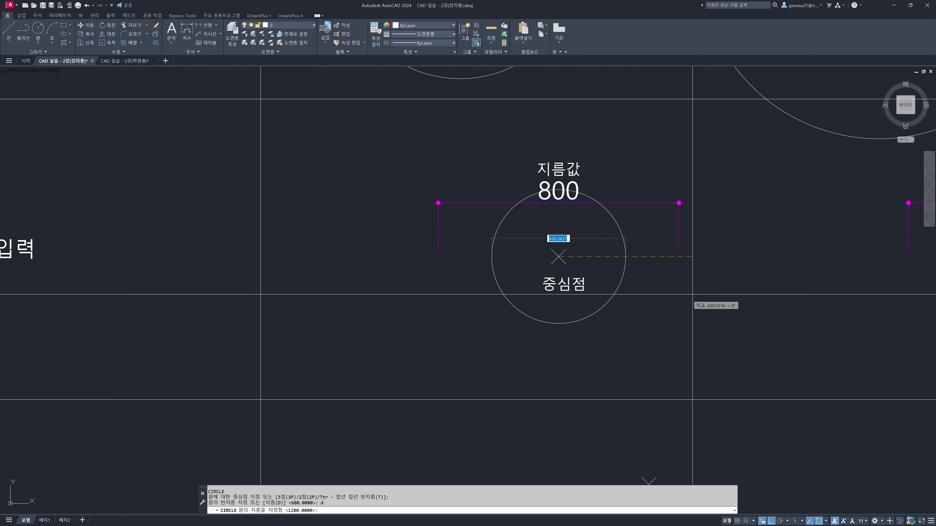
text(8)
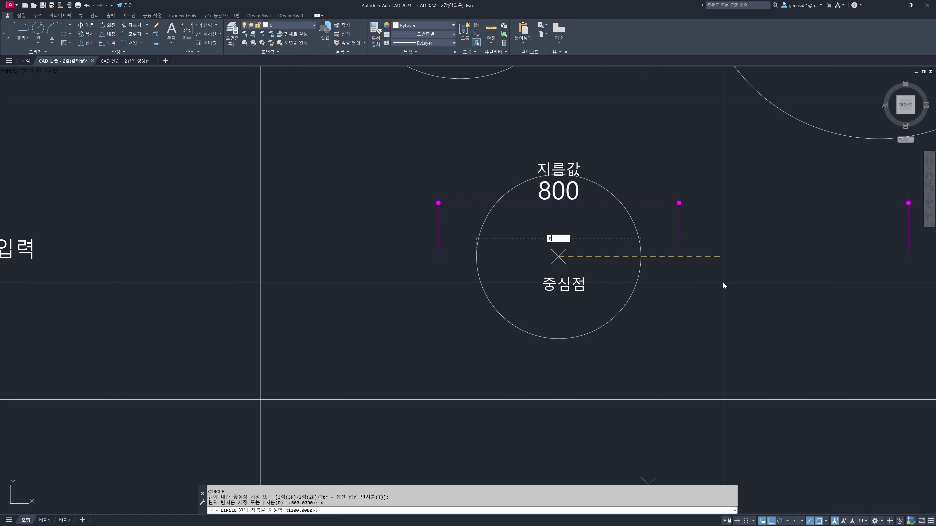
text(00)
key(Return)
key(Escape)
key(Escape)
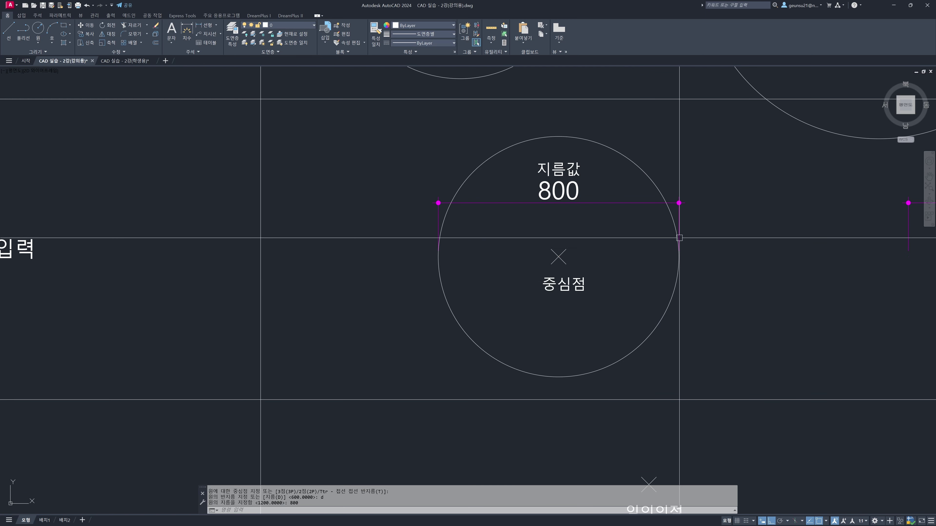
Step: Draw a circle centred on the 중심점 mark below the 600 diameter dimension, using the Diameter option with a value of 600
scroll(579, 241, down, 3)
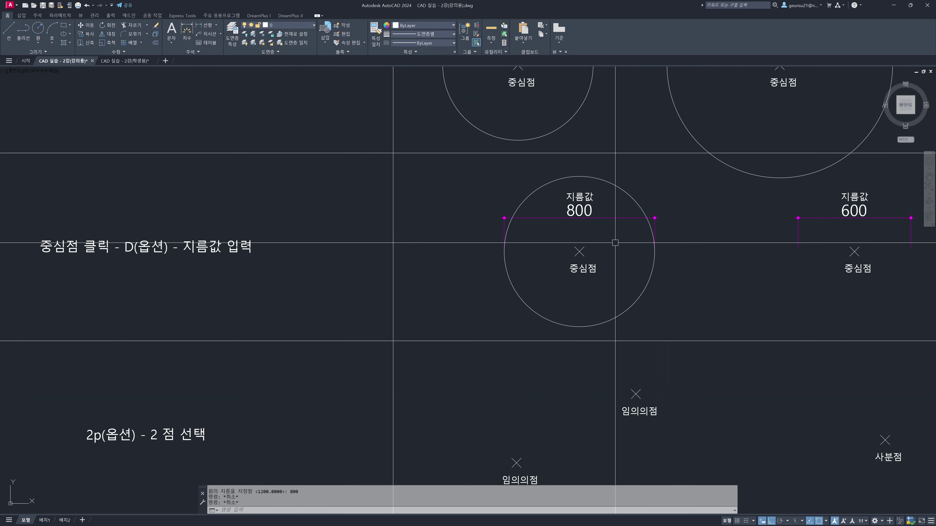
middle_drag(640, 243, 470, 236)
scroll(672, 226, up, 2)
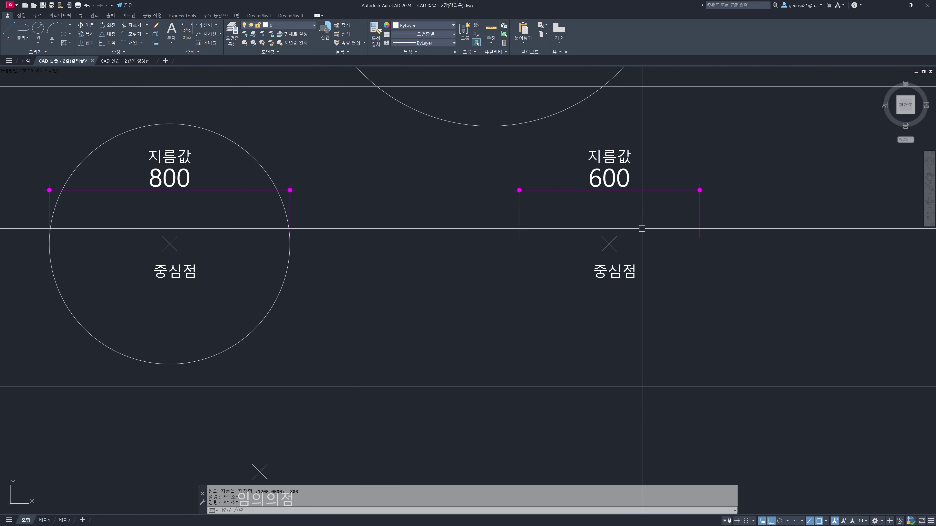
text(ci)
key(Return)
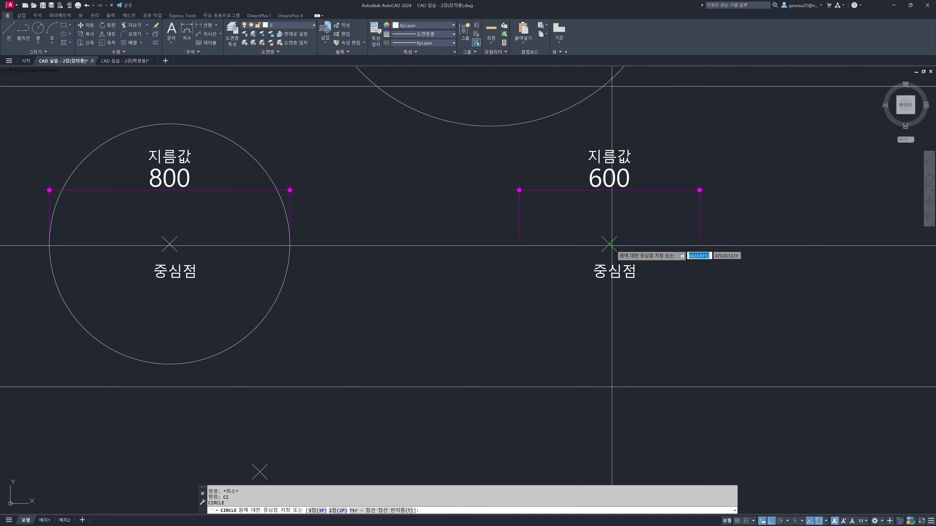
click(609, 244)
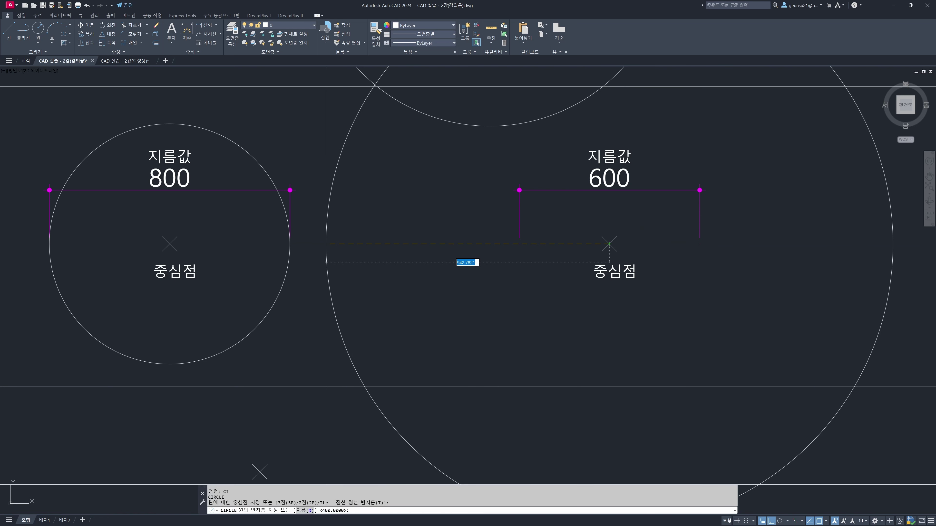
click(302, 511)
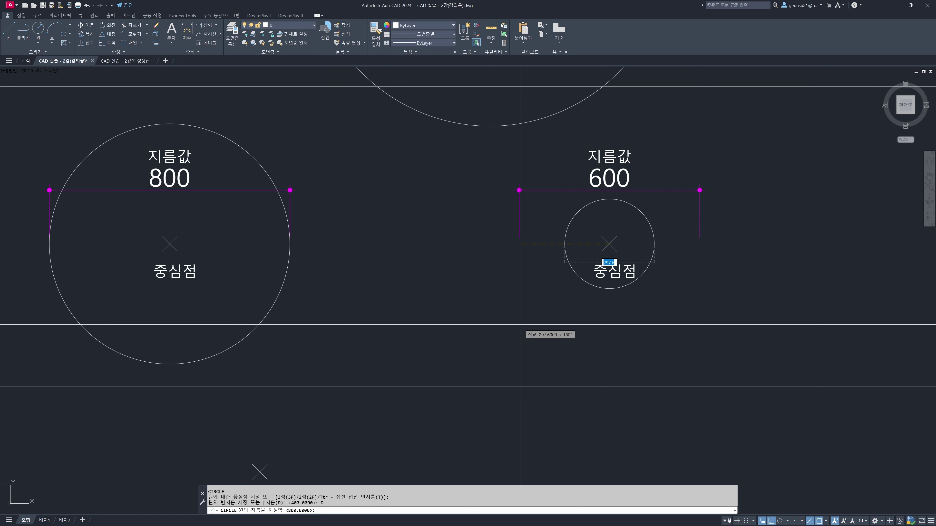
text(600)
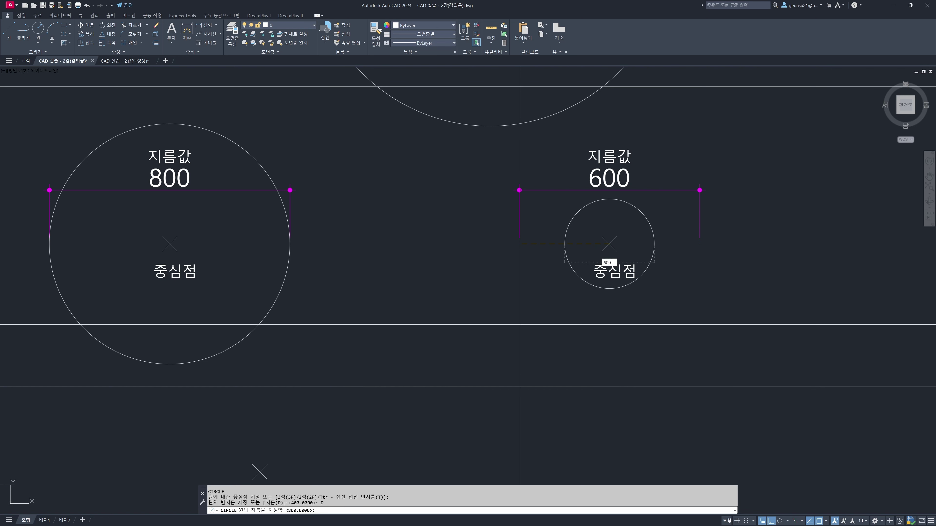
key(Return)
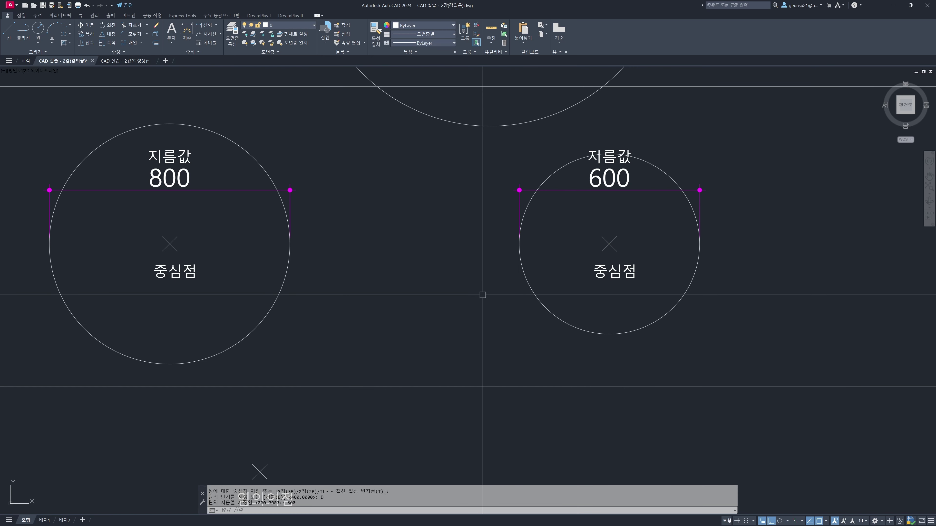
scroll(482, 293, down, 4)
middle_drag(411, 320, 468, 275)
middle_drag(382, 324, 620, 238)
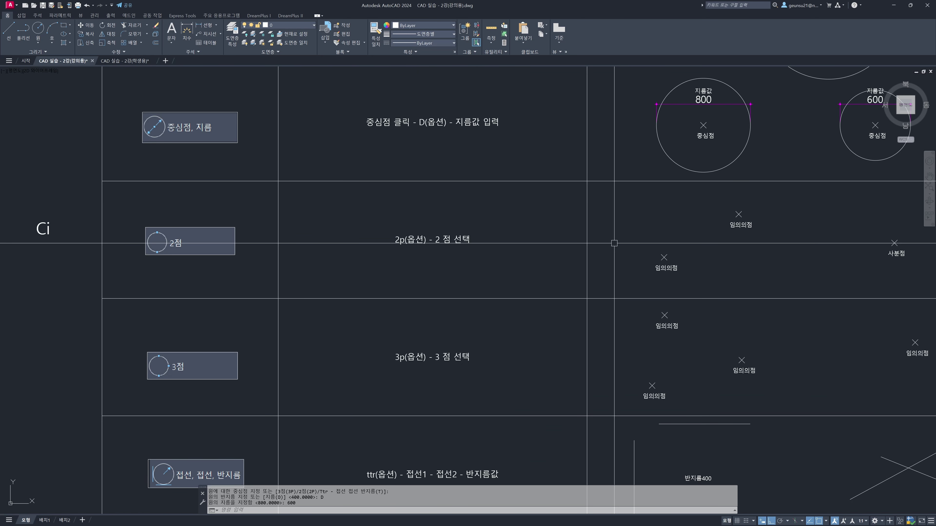
middle_drag(677, 263, 614, 262)
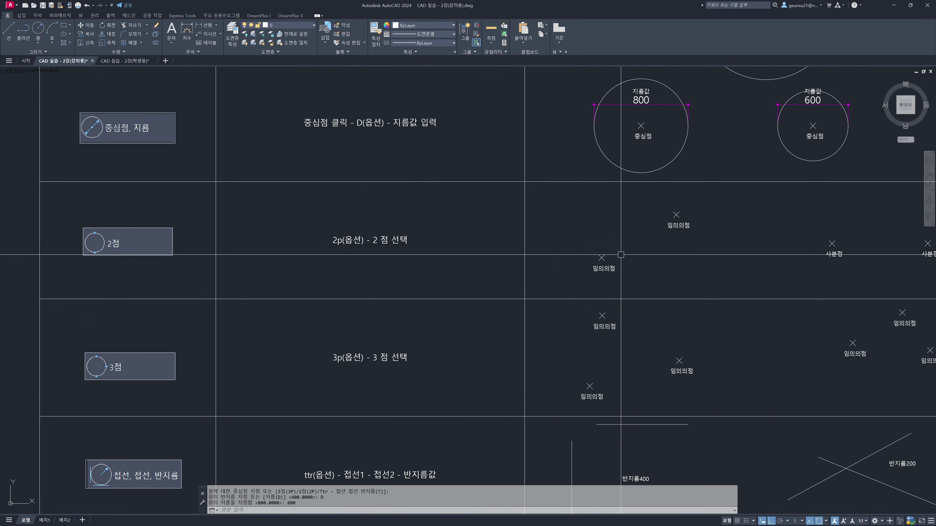
text(CI)
key(Return)
key(Escape)
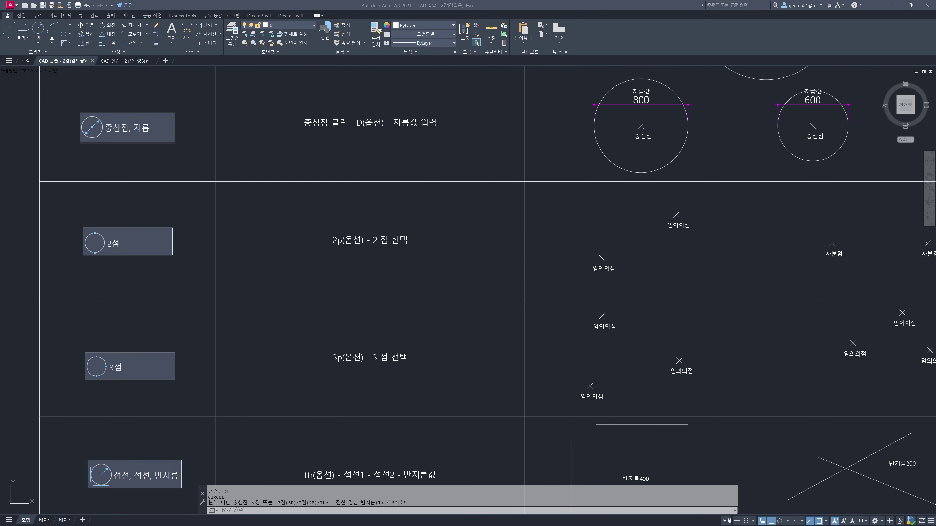
key(Escape)
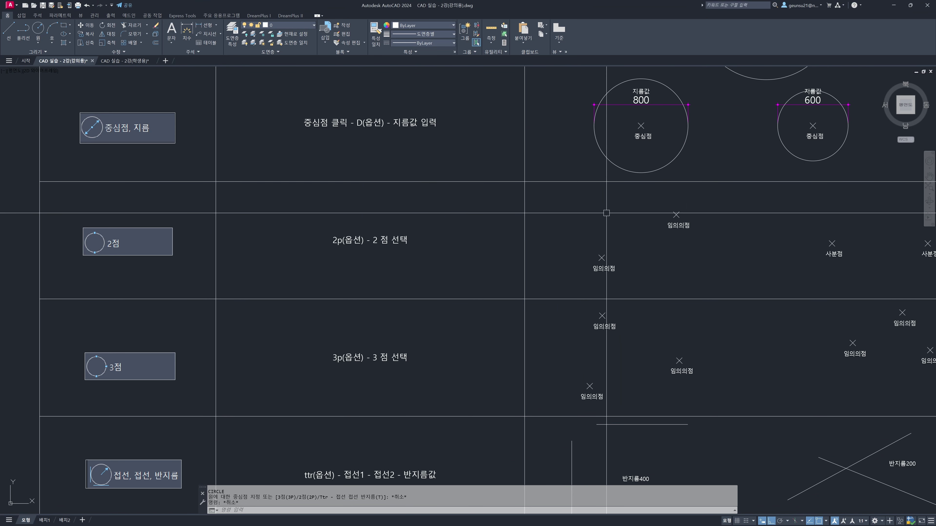
Step: With Ortho off, draw a two-point (2P) circle between the two 임의의점 marks in the 2p(옵션) row
middle_drag(615, 243, 536, 232)
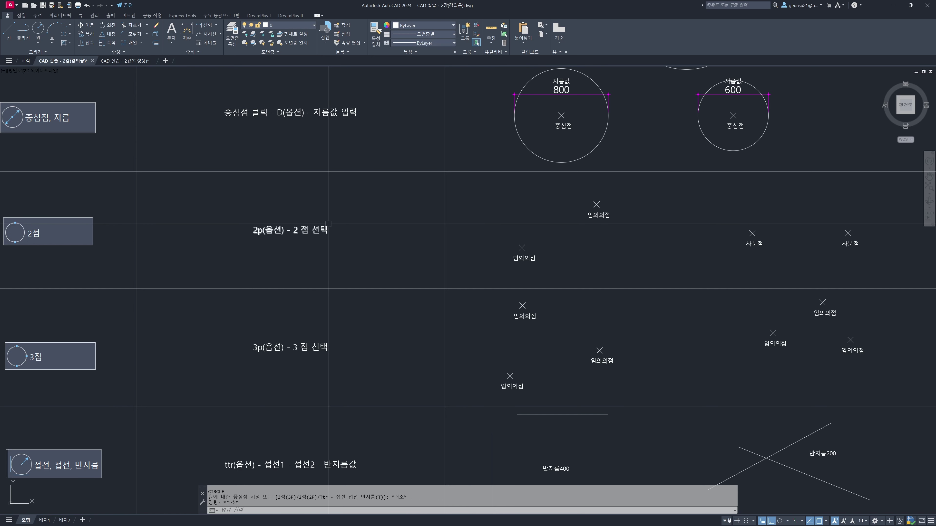
middle_drag(578, 239, 523, 245)
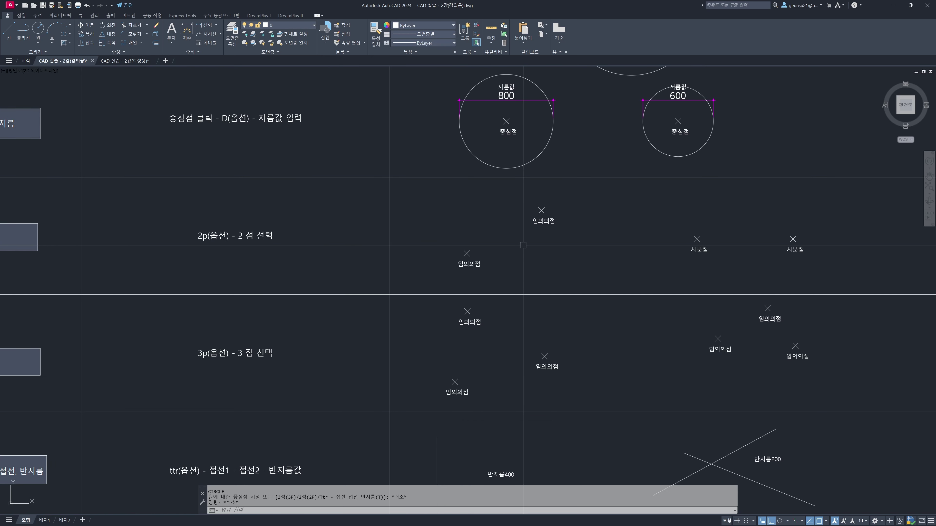
text(ci)
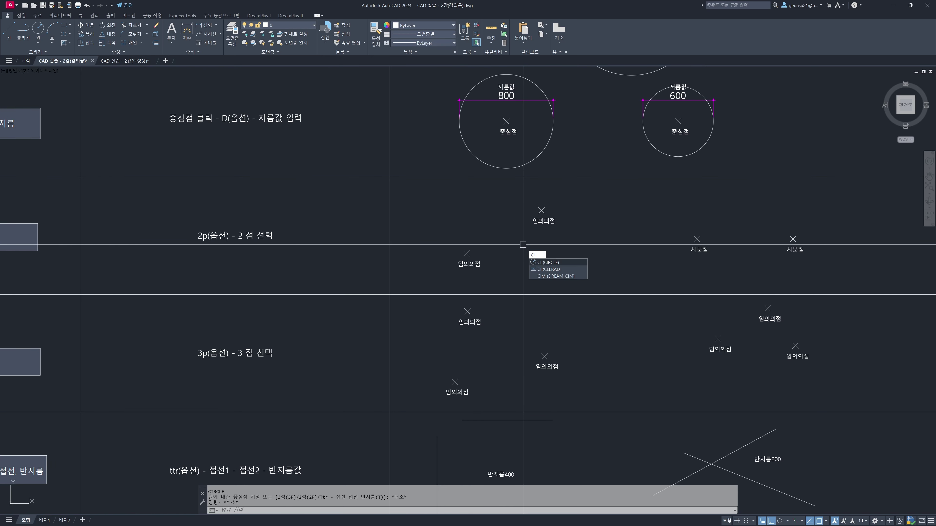
key(Return)
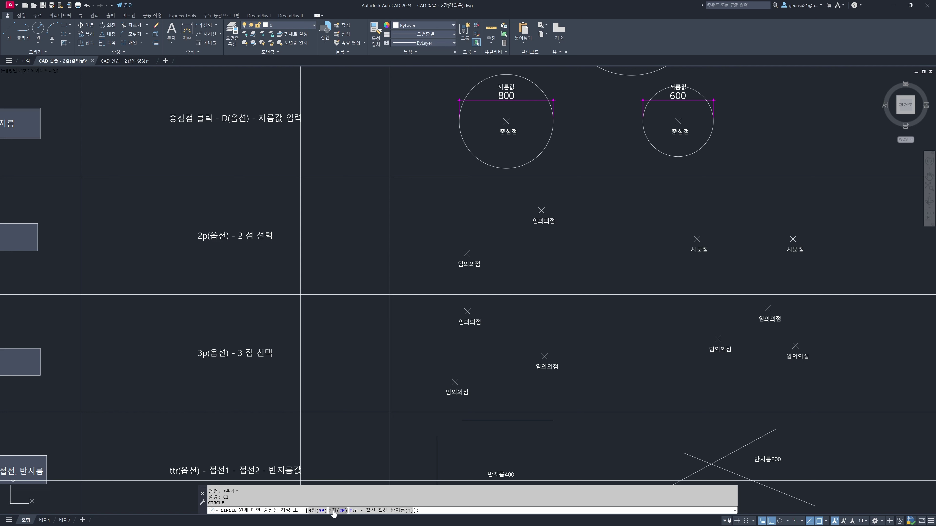
click(333, 511)
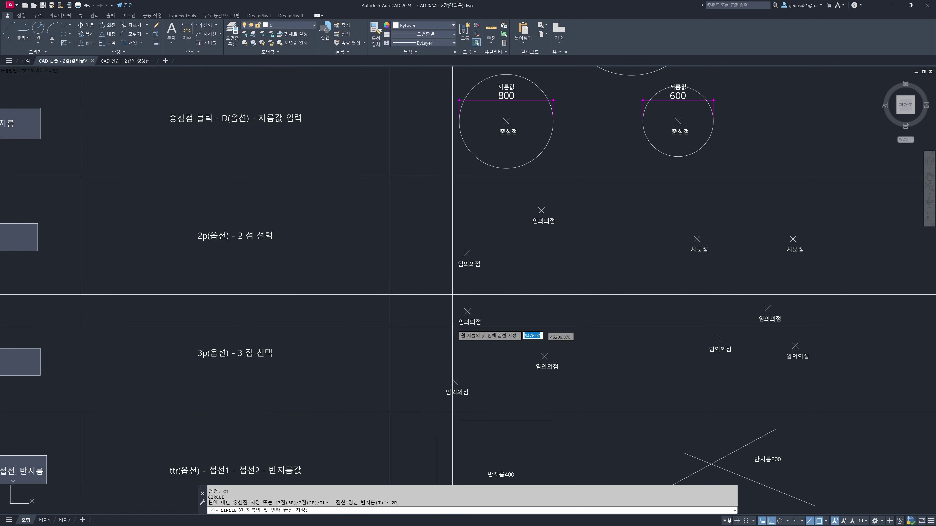
scroll(473, 255, up, 4)
click(452, 255)
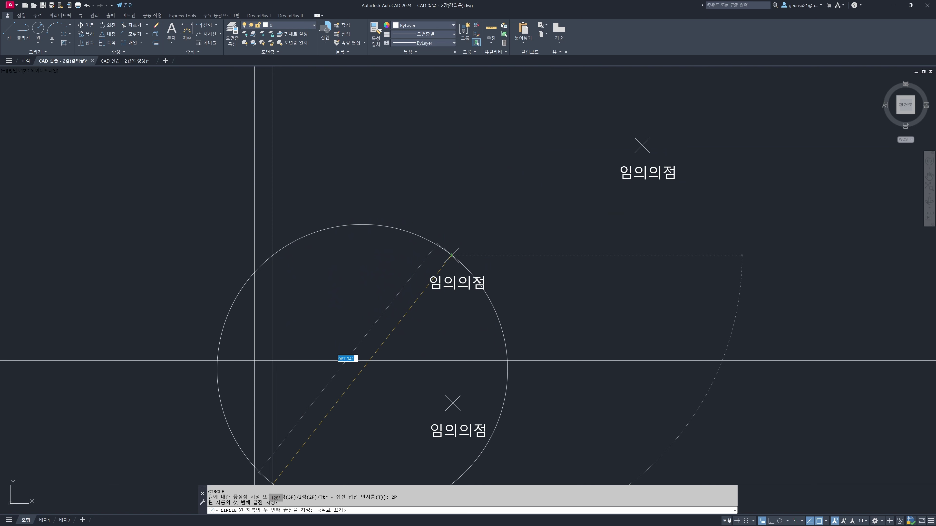
click(642, 144)
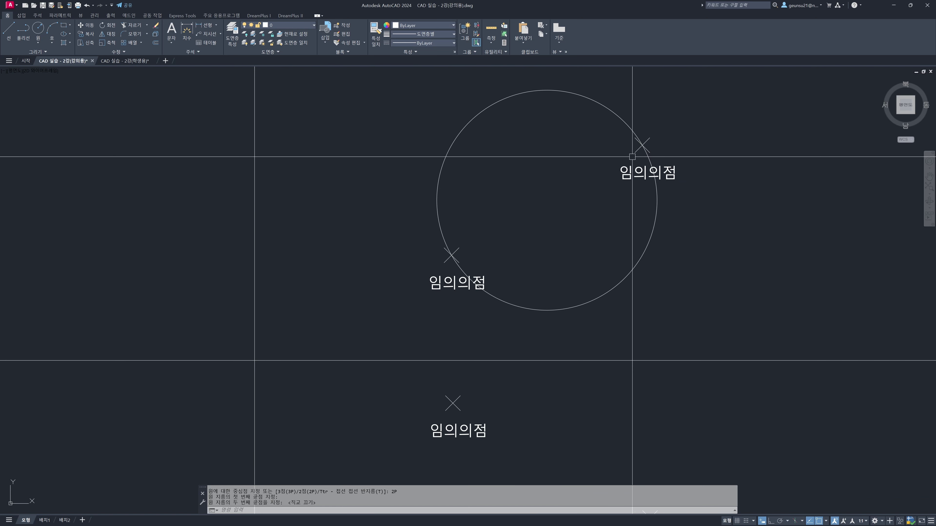
Step: Draw another two-point (2P) circle in the same row, with its diameter running between the two 사분점 marks
scroll(594, 172, down, 3)
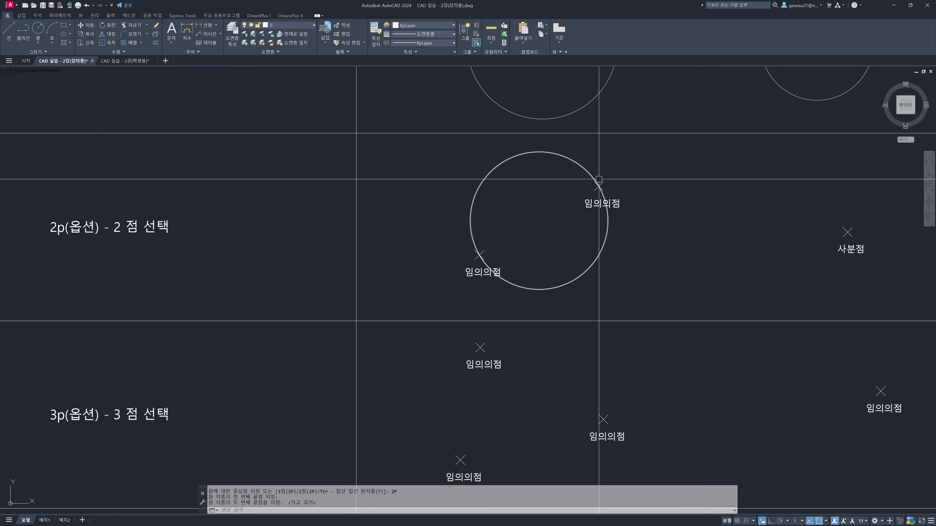
middle_drag(664, 253, 381, 251)
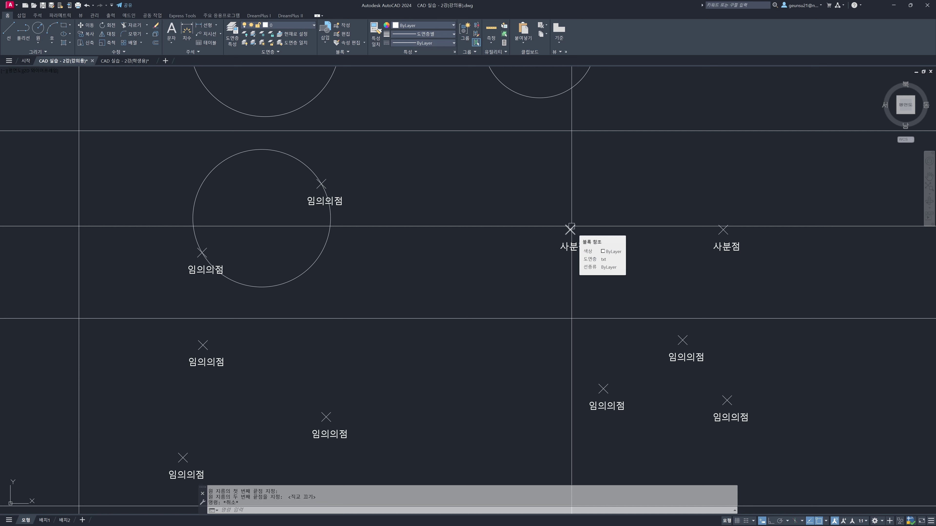
key(space)
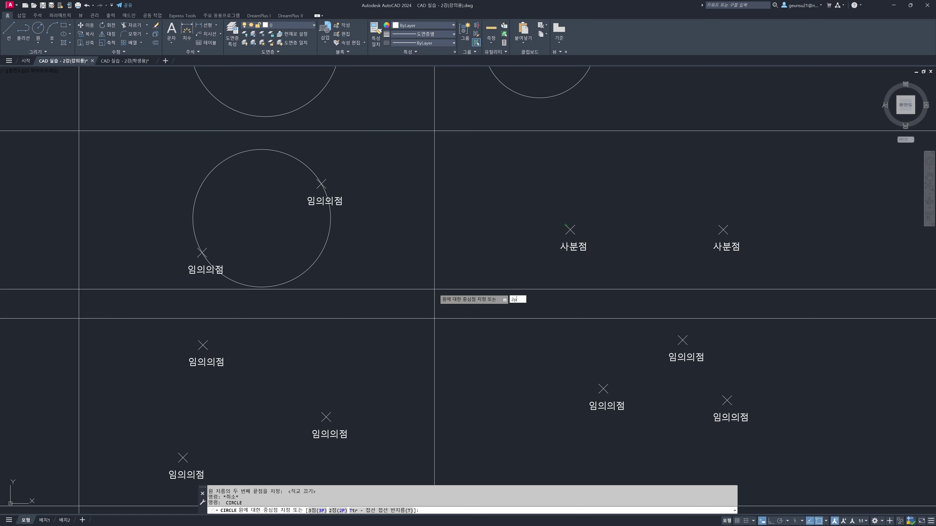
key(Return)
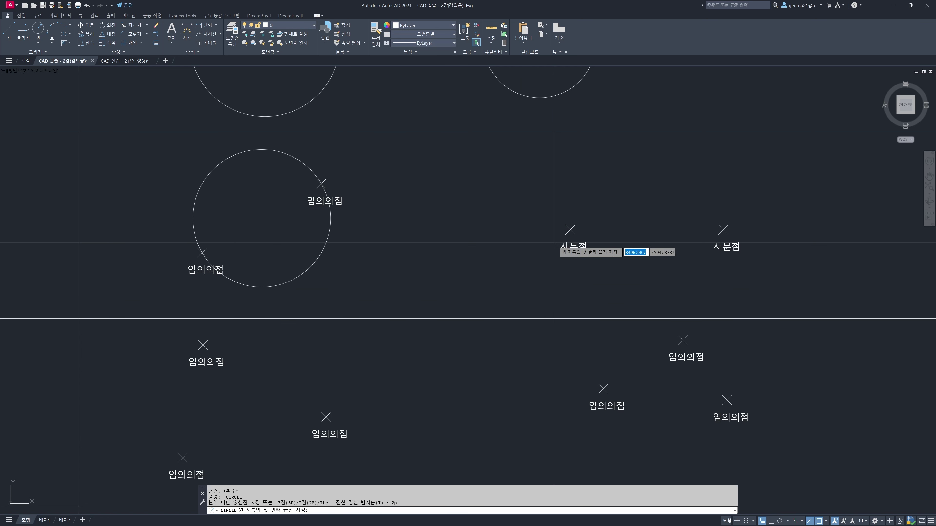
click(570, 230)
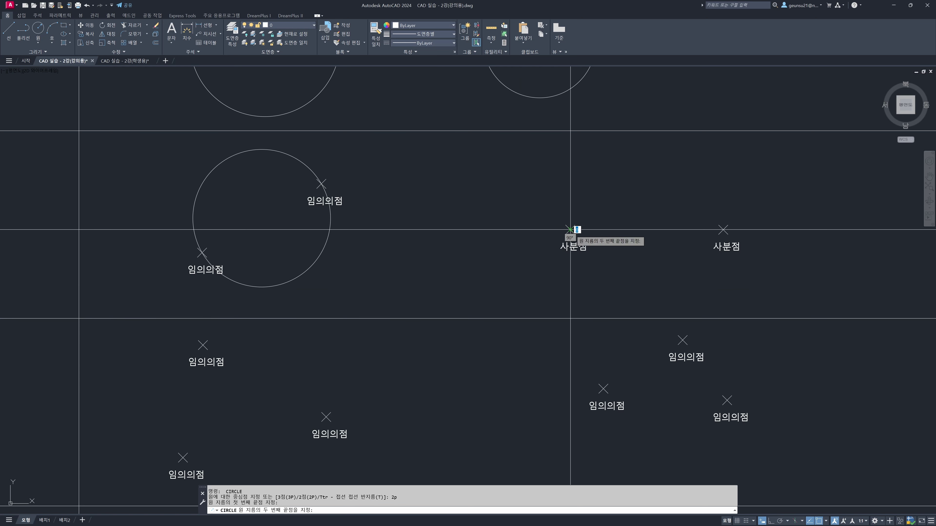
click(722, 229)
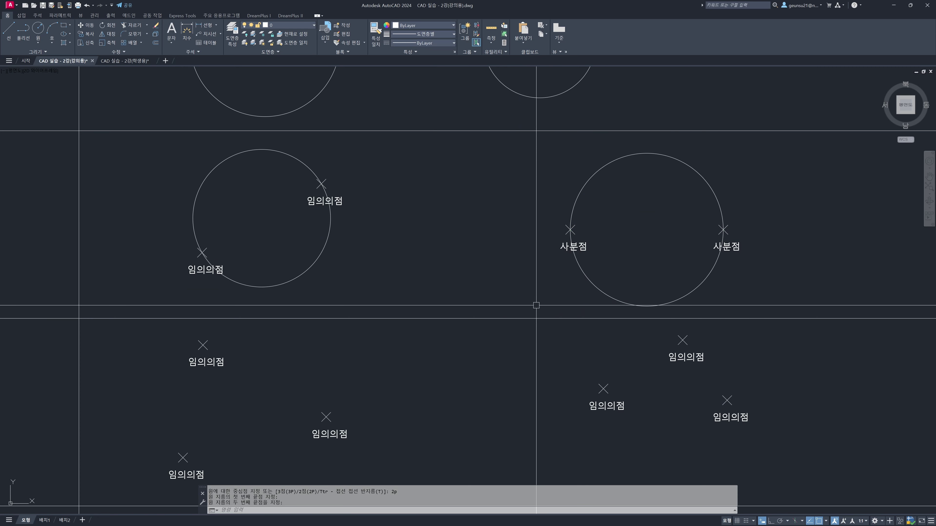
Step: Draw a three-point (3P) circle through the first set of three 임의의점 marks in the 3p(옵션) row
mouse_move(359, 398)
middle_down()
mouse_move(403, 362)
mouse_move(501, 320)
middle_up()
scroll(402, 363, down, 2)
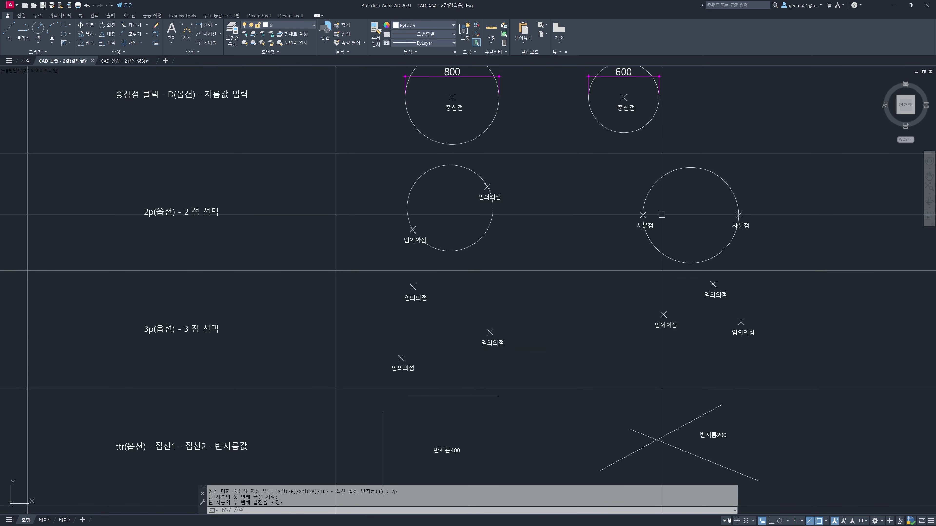
middle_drag(553, 335, 641, 275)
middle_drag(254, 265, 384, 222)
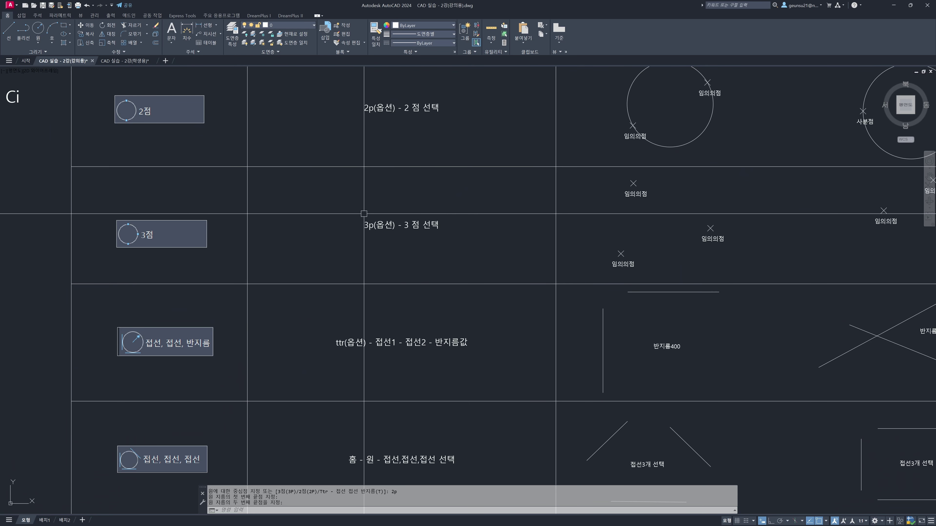
middle_drag(364, 213, 266, 216)
scroll(572, 221, up, 2)
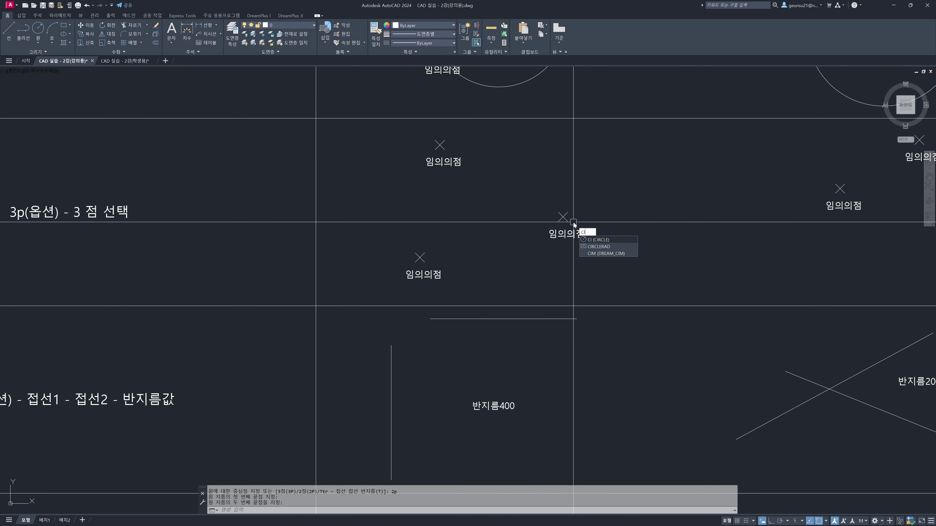
key(Return)
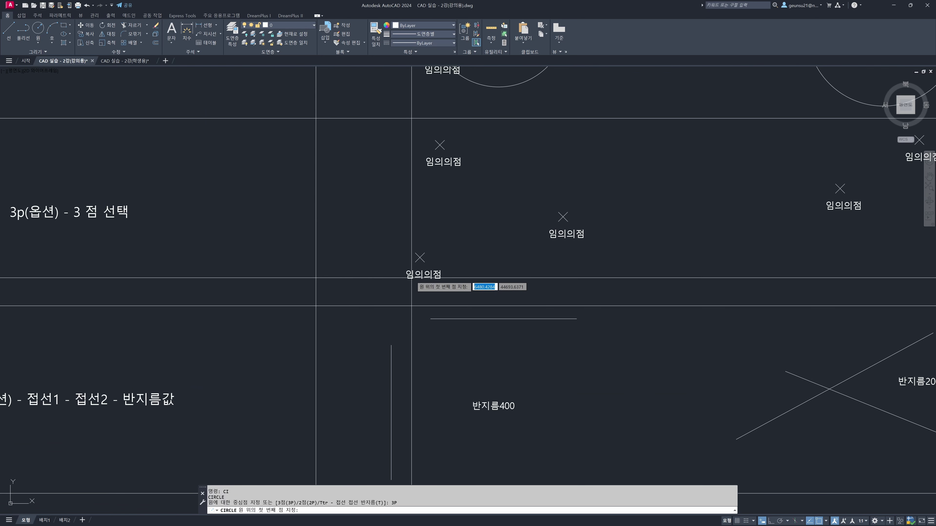
click(419, 257)
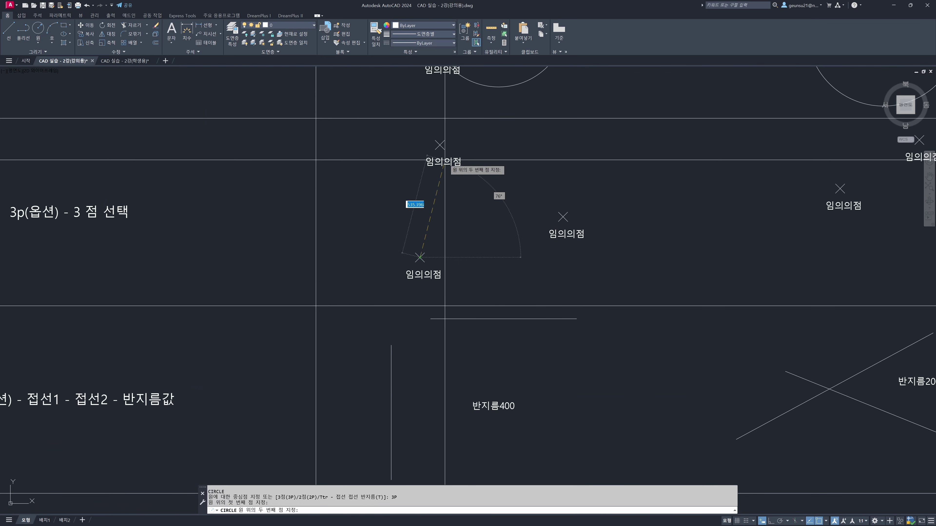
click(439, 145)
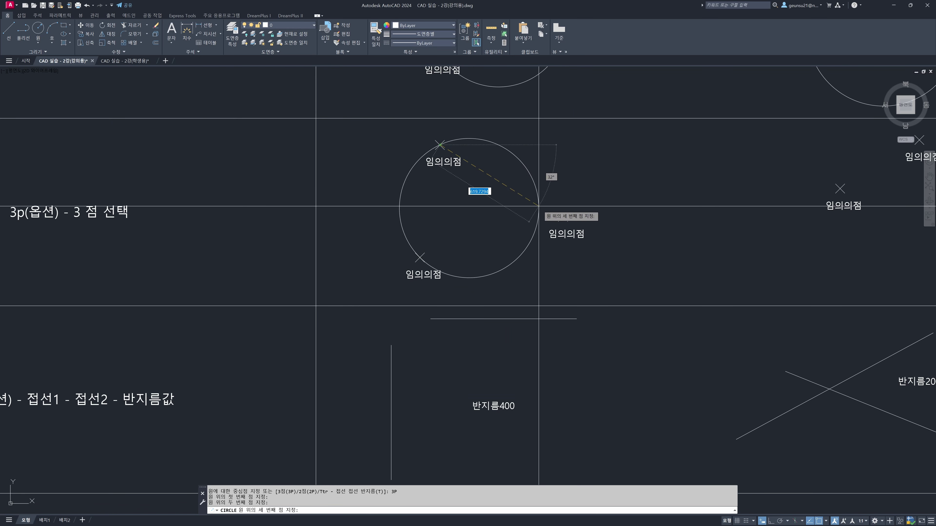
click(563, 218)
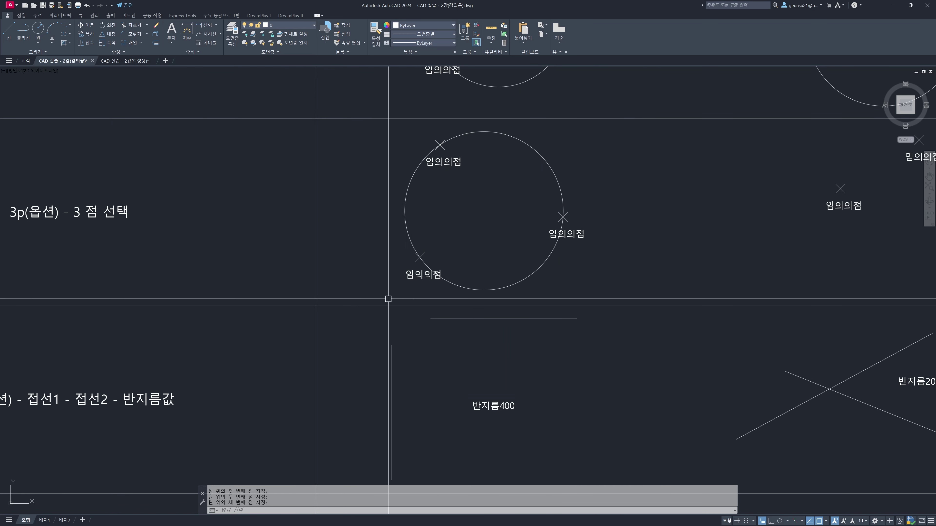
middle_drag(685, 283, 455, 282)
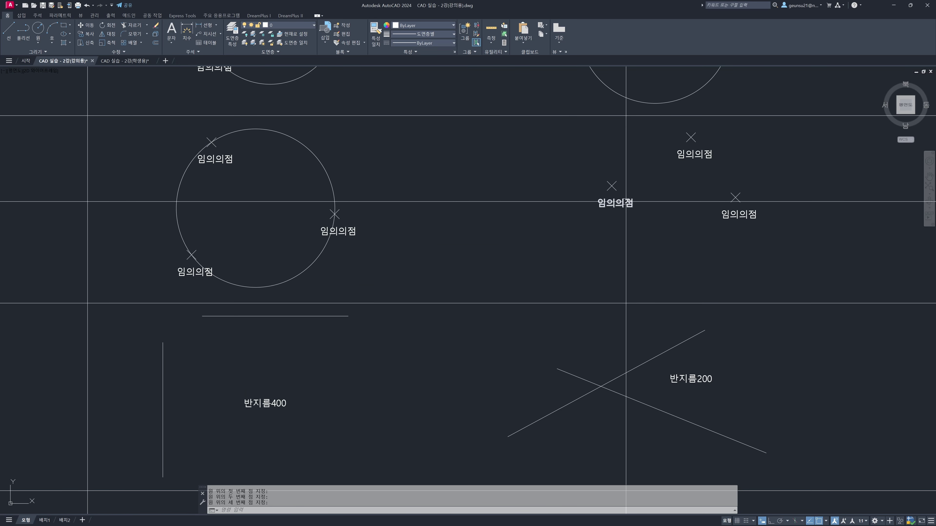
key(Return)
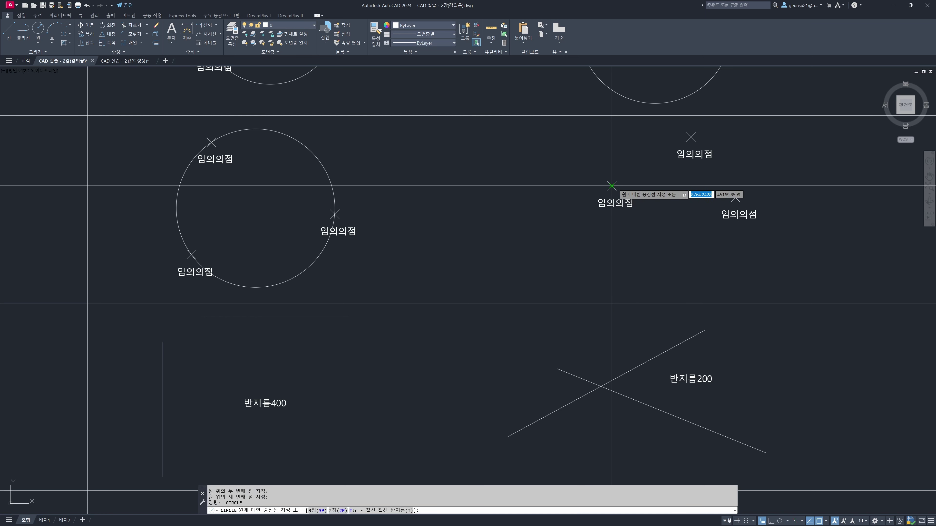
click(611, 186)
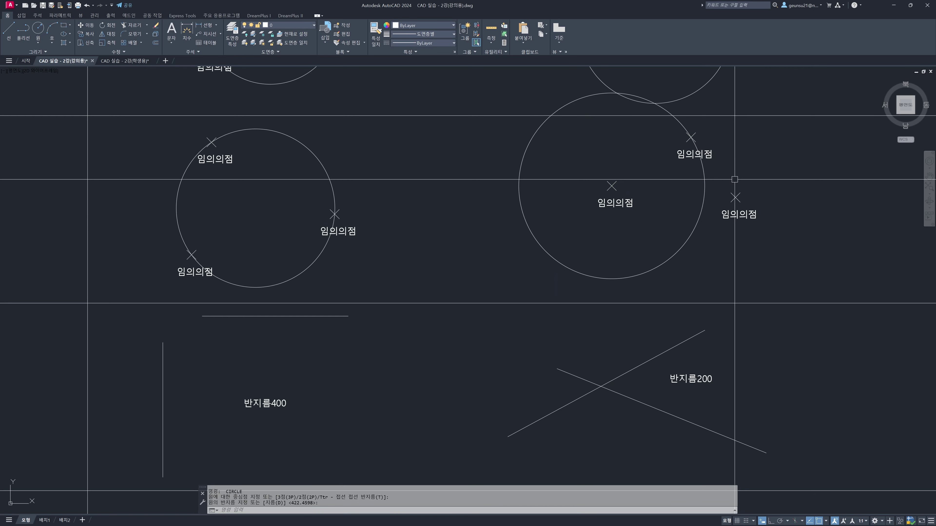
click(697, 222)
text(e)
key(Return)
Step: Draw a three-point (3P) circle through the second, smaller set of three 임의의점 marks in the 3p(옵션) row
text(ci)
key(Return)
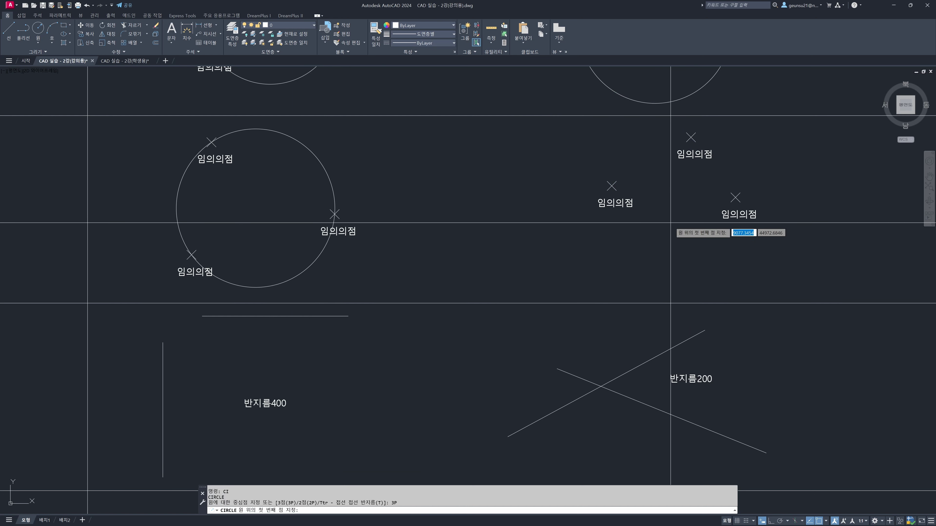
click(611, 185)
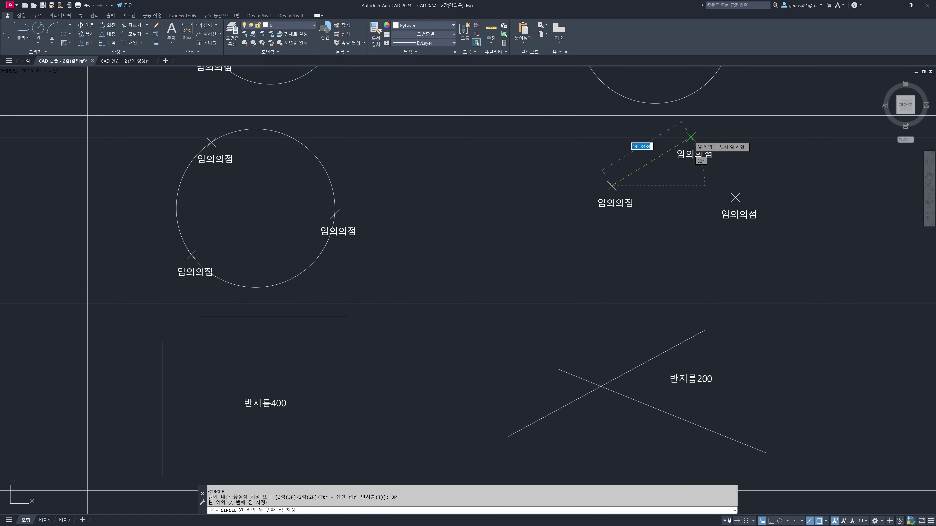
click(691, 138)
click(735, 198)
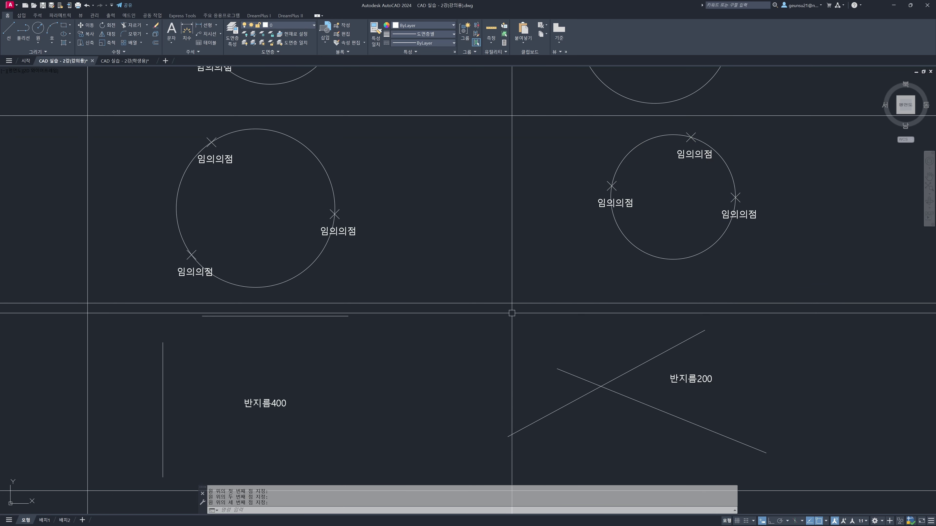
scroll(491, 299, down, 5)
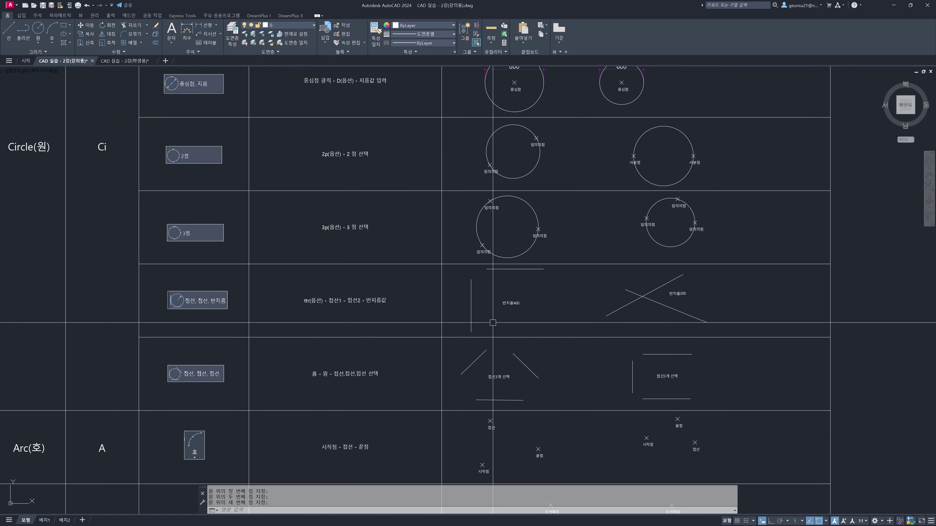
scroll(411, 192, up, 2)
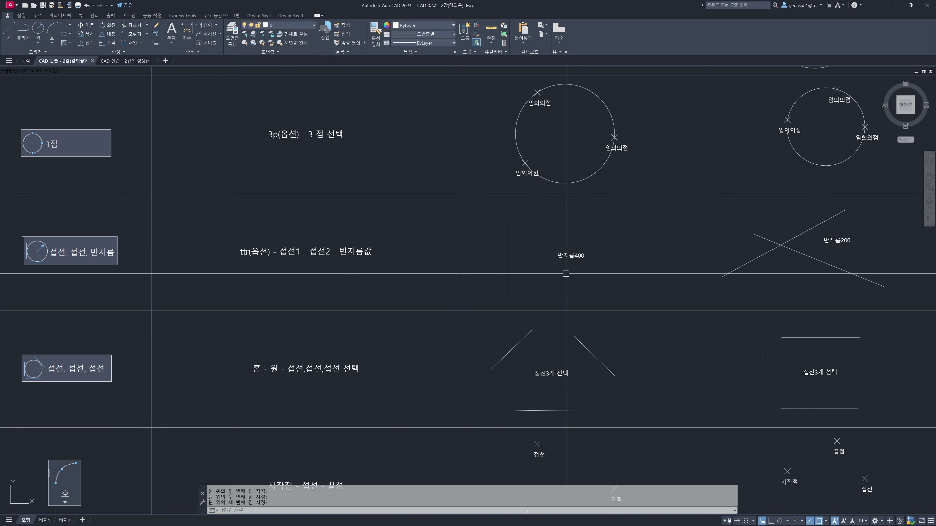
scroll(563, 214, up, 2)
click(576, 194)
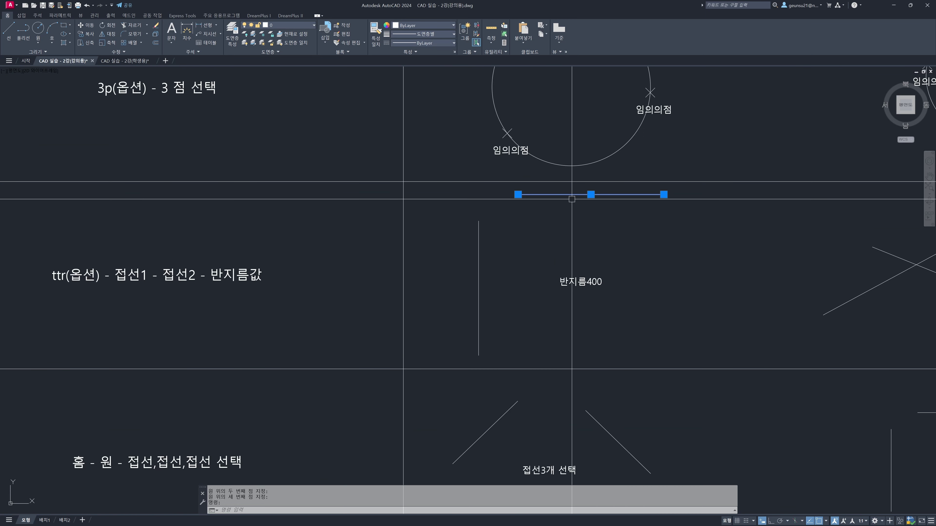
click(480, 243)
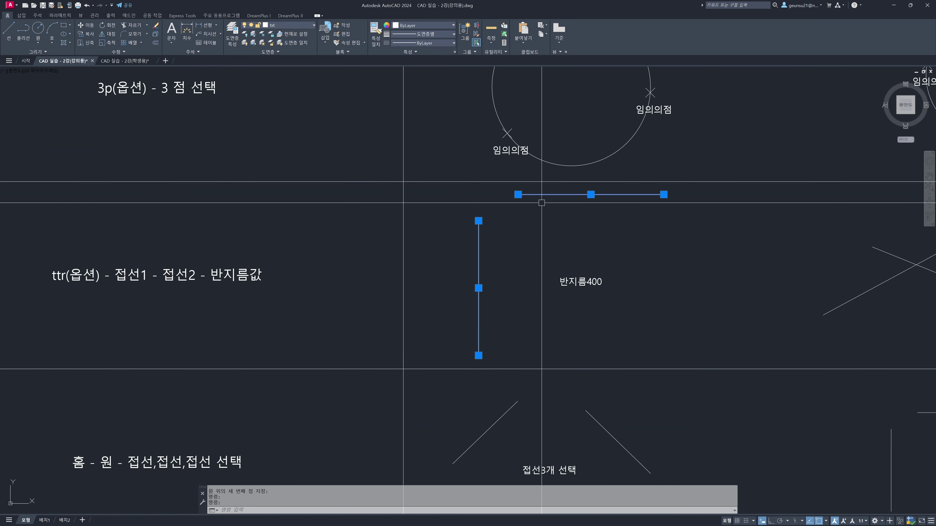
key(Escape)
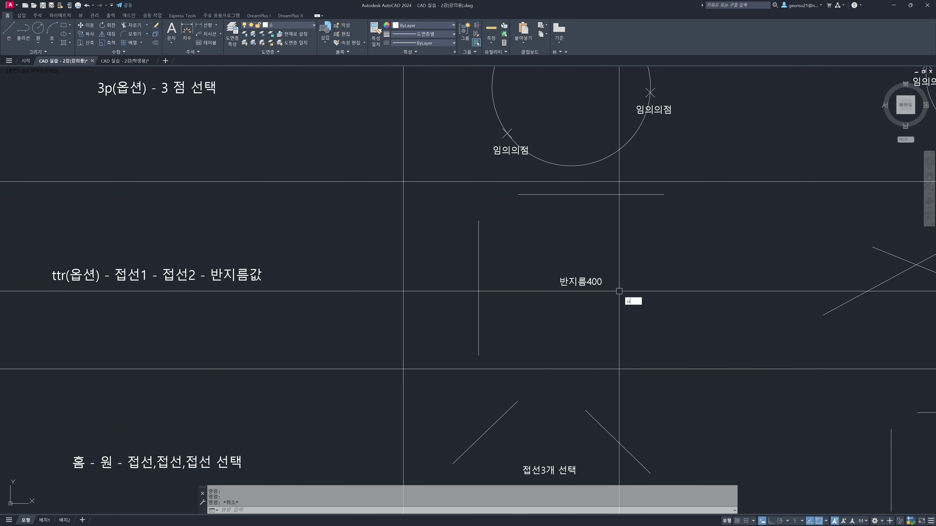
Step: Draw a Ttr circle of radius 400 tangent to the horizontal and vertical lines around the 반지름400 label
key(Return)
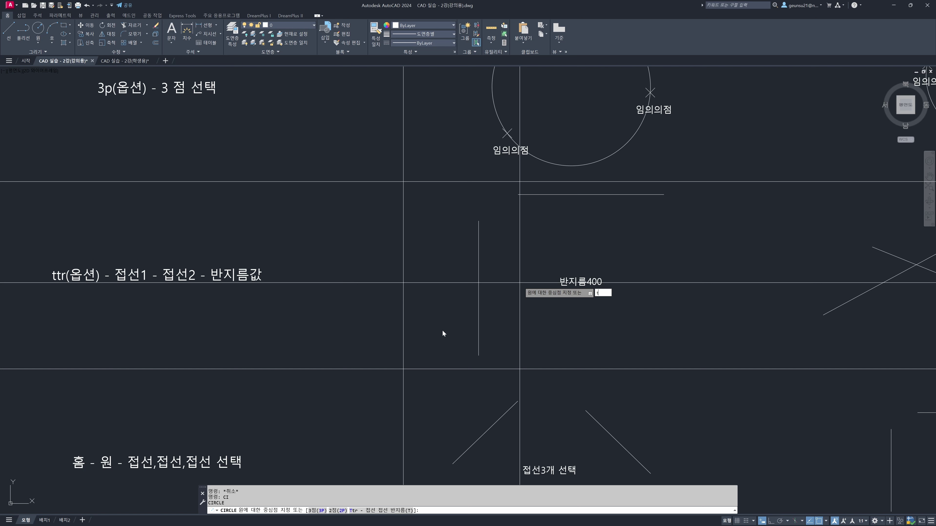
key(Return)
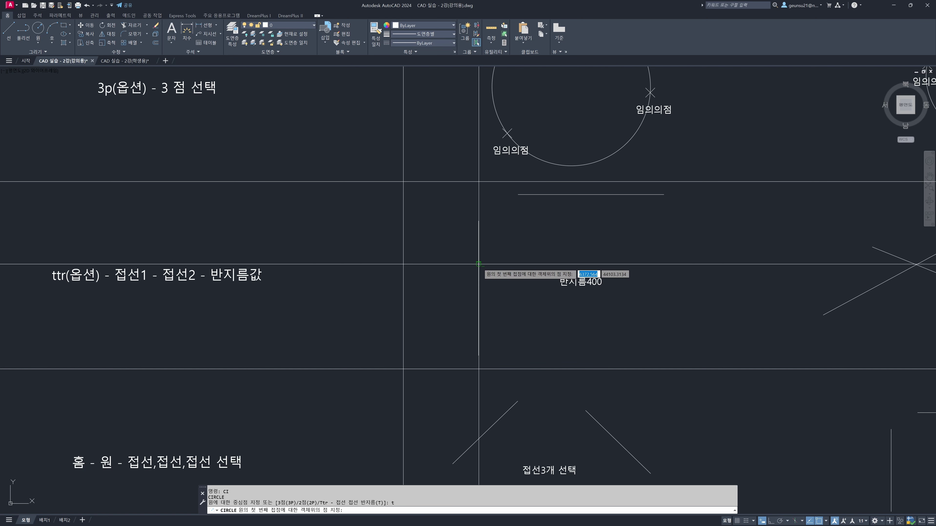
click(543, 194)
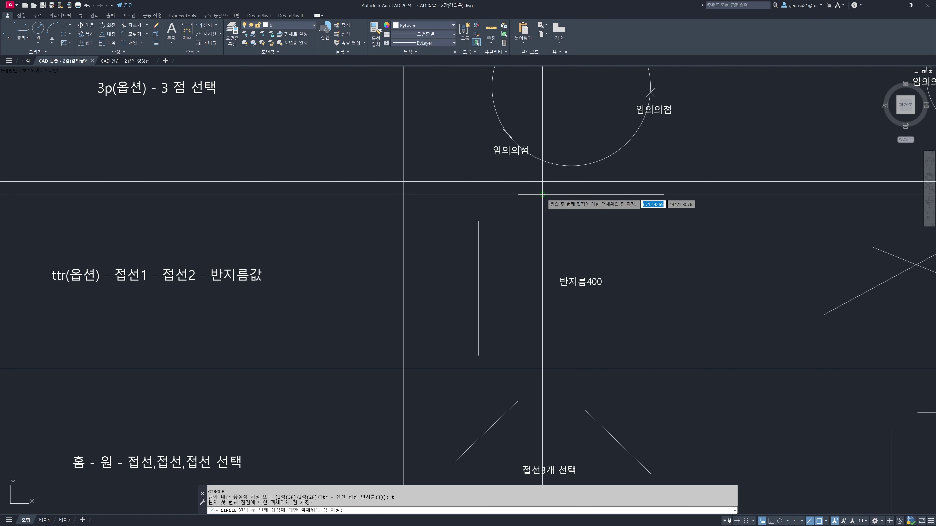
click(478, 264)
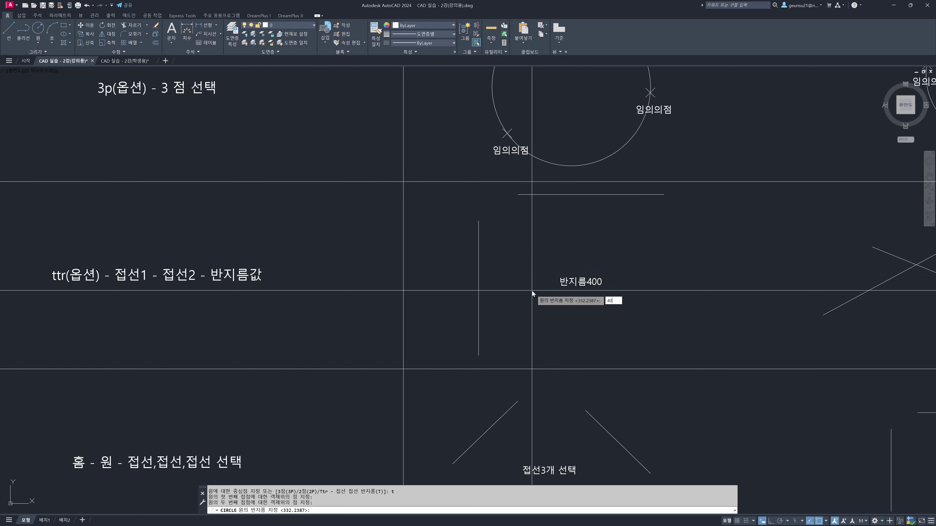
key(Return)
Step: Draw a Ttr circle of radius 200 tangent to the two crossing lines, on the side of the 반지름200 label
middle_drag(674, 280, 568, 287)
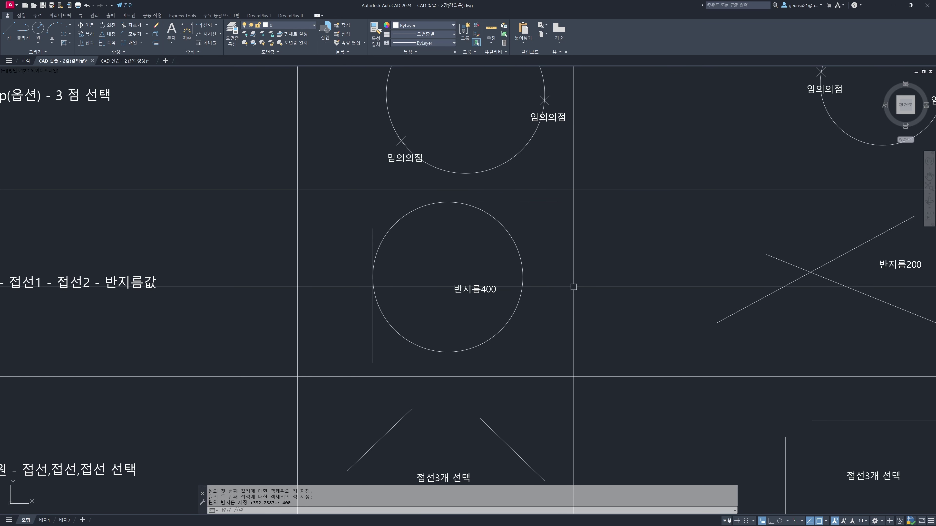
middle_drag(685, 280, 622, 279)
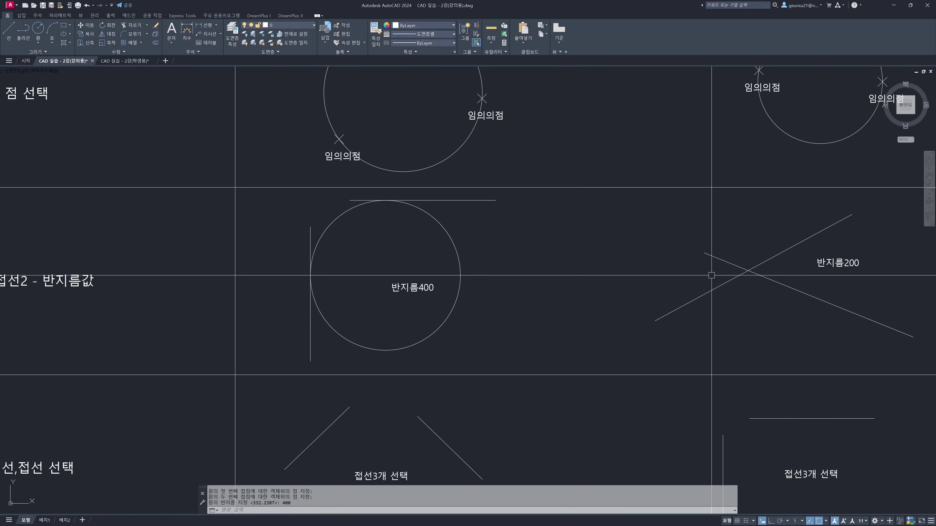
middle_drag(733, 272, 534, 270)
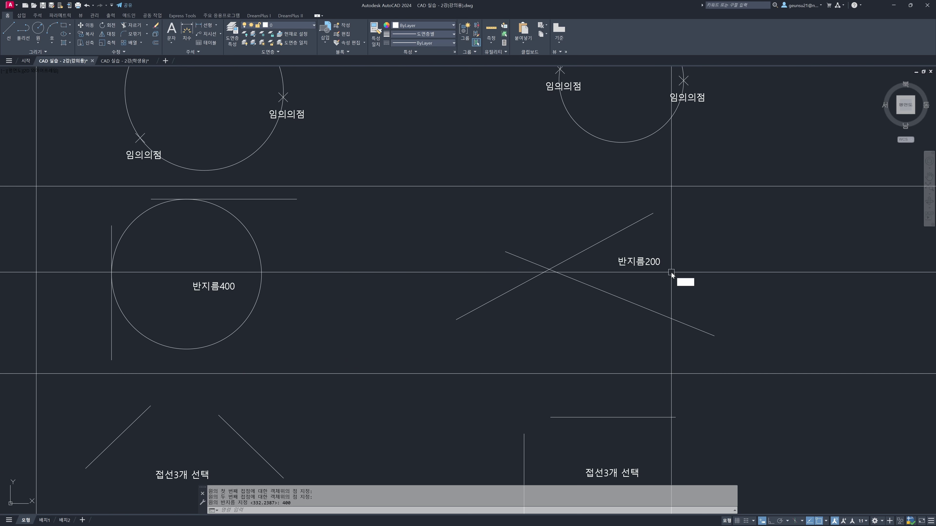
key(Return)
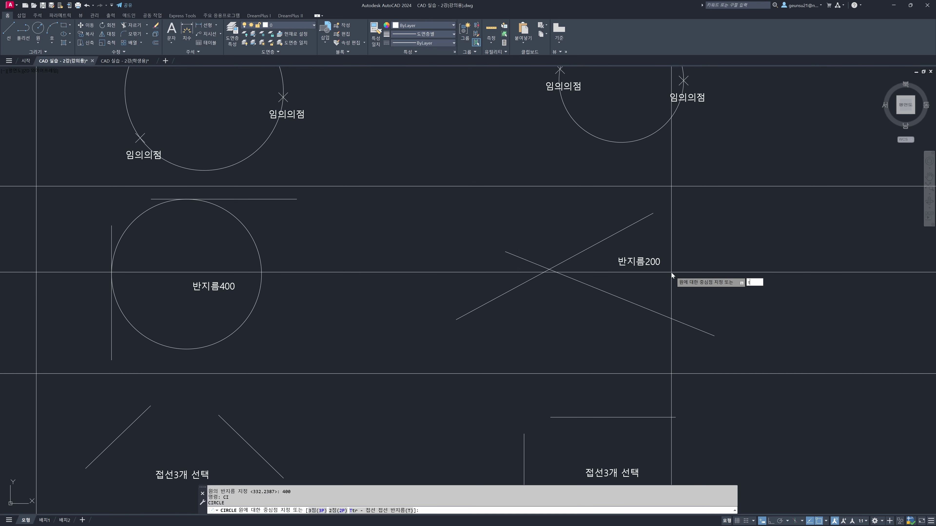
text(t)
key(Return)
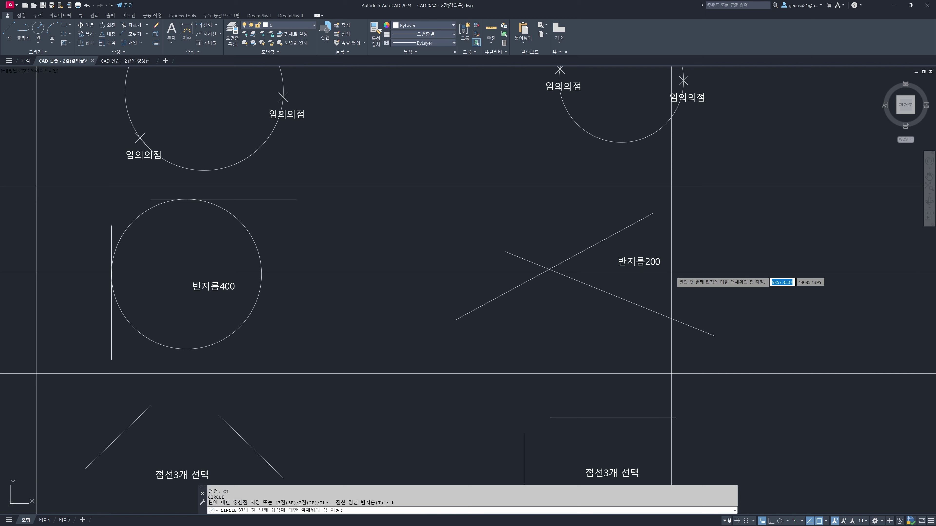
click(612, 294)
click(613, 235)
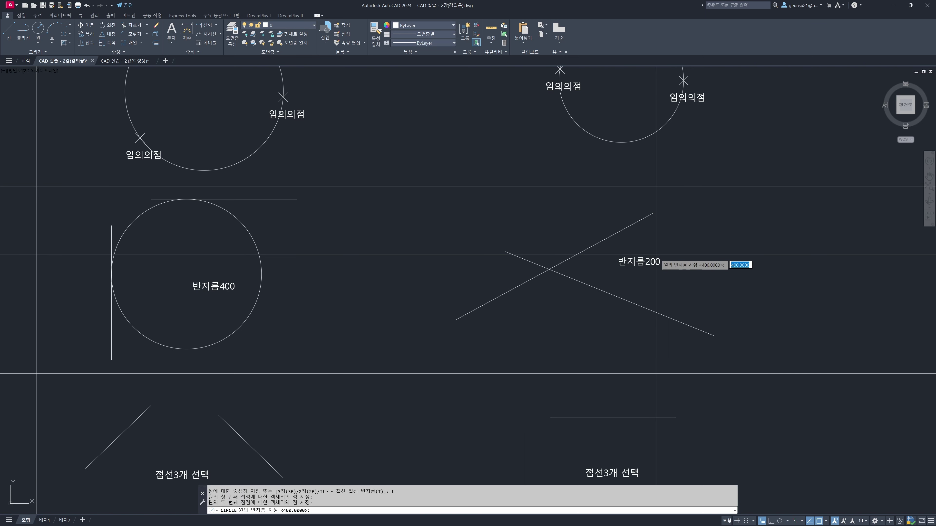
key(Return)
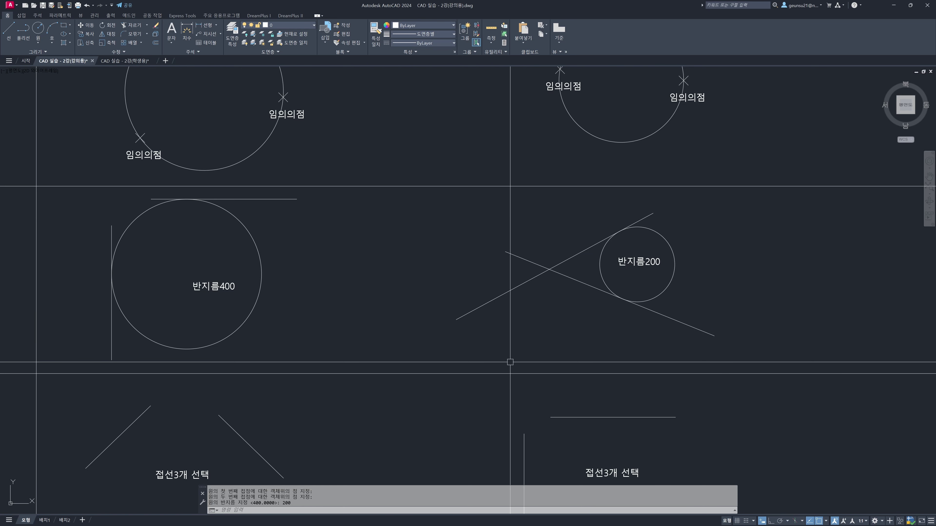
scroll(516, 341, down, 3)
mouse_move(553, 365)
middle_down()
mouse_move(572, 333)
mouse_move(733, 296)
middle_up()
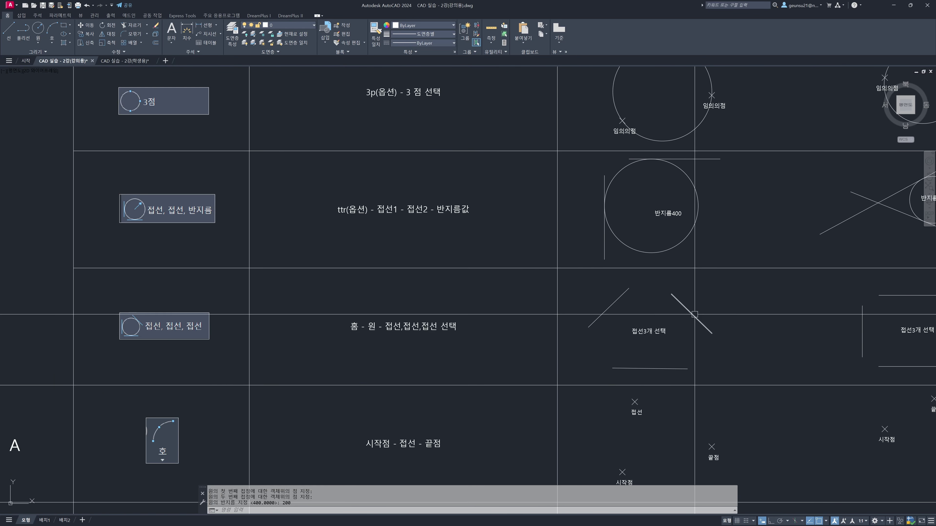
middle_drag(583, 351, 575, 325)
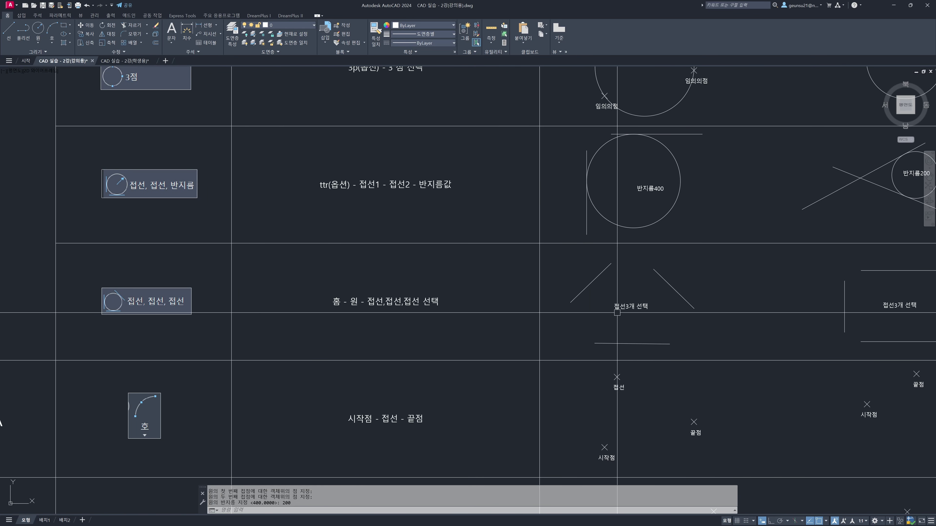
middle_drag(121, 301, 112, 295)
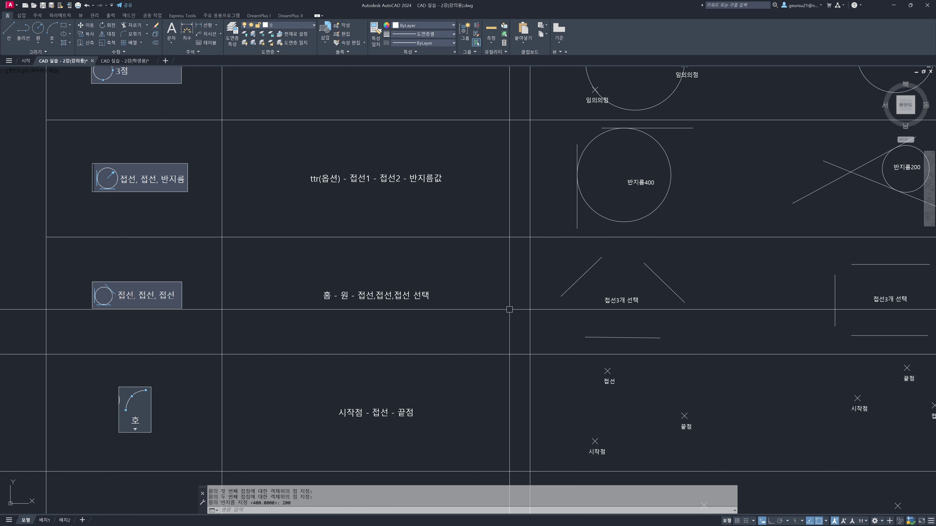
key(Return)
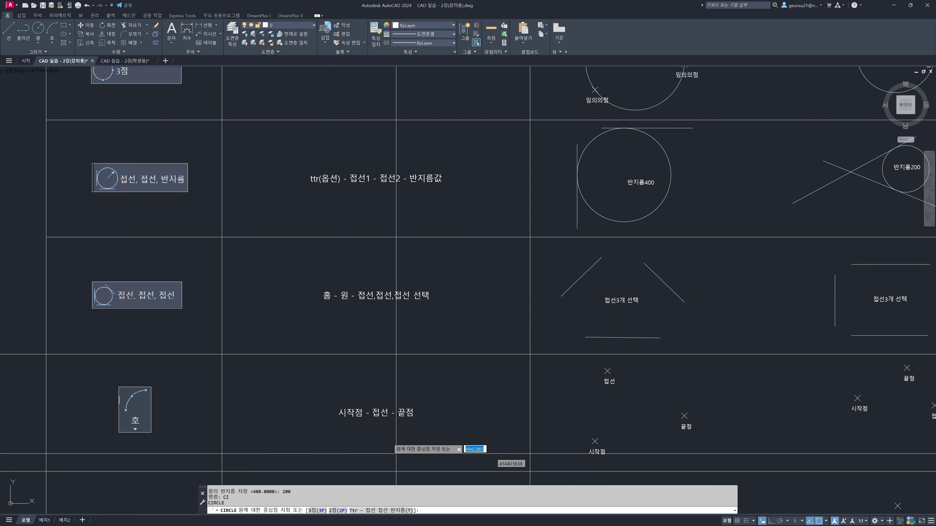
key(Escape)
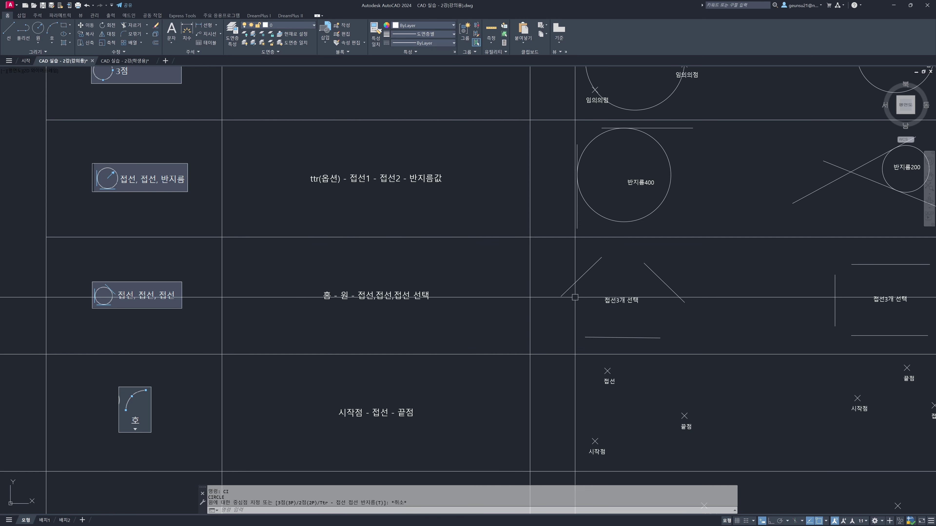
middle_drag(577, 295, 517, 281)
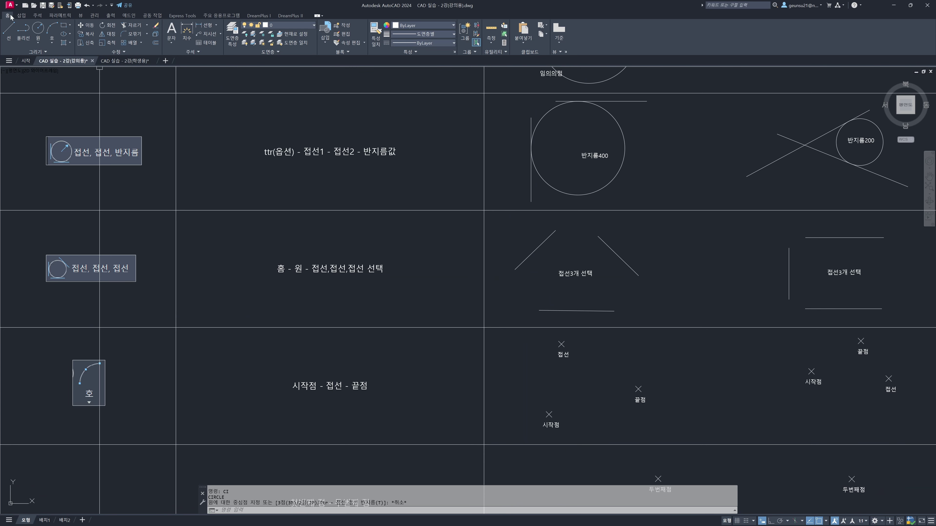
Step: Draw a circle tangent to the two slanted lines and the lower line around the first 접선3개 선택 label
click(39, 43)
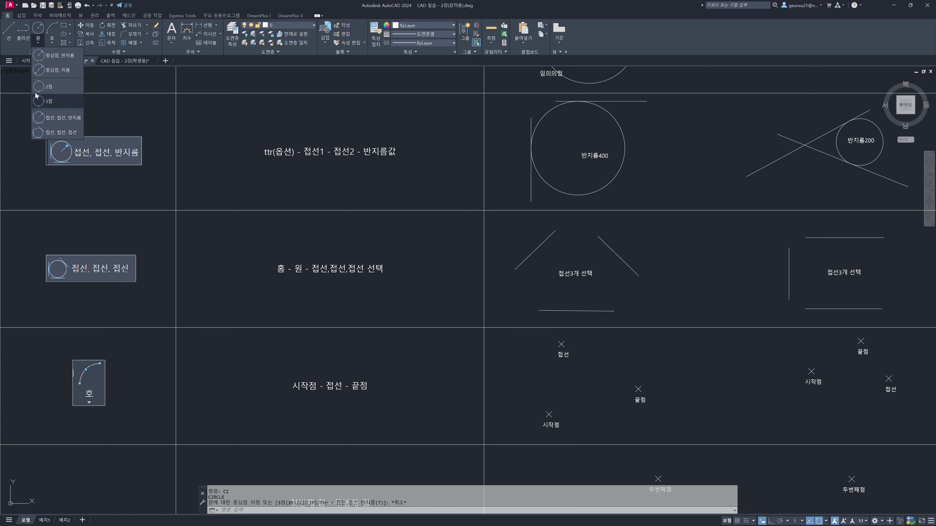
click(44, 133)
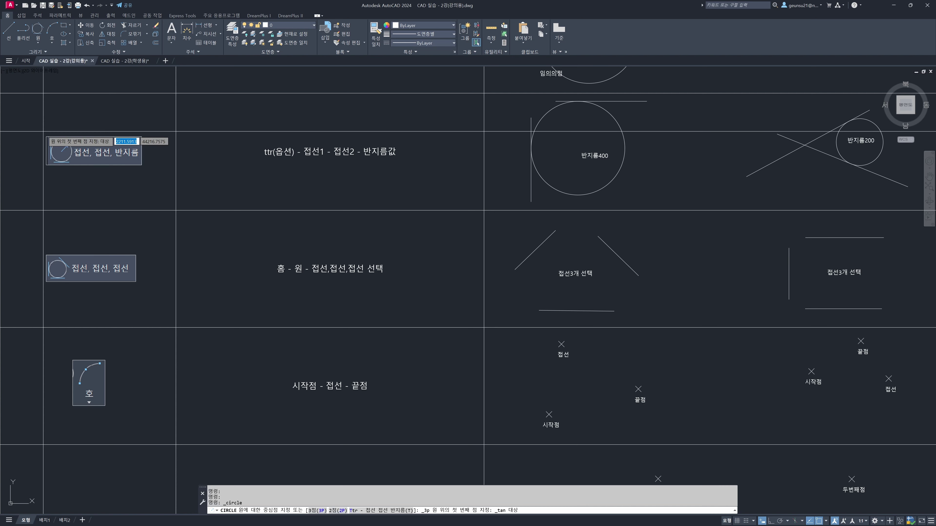
click(536, 258)
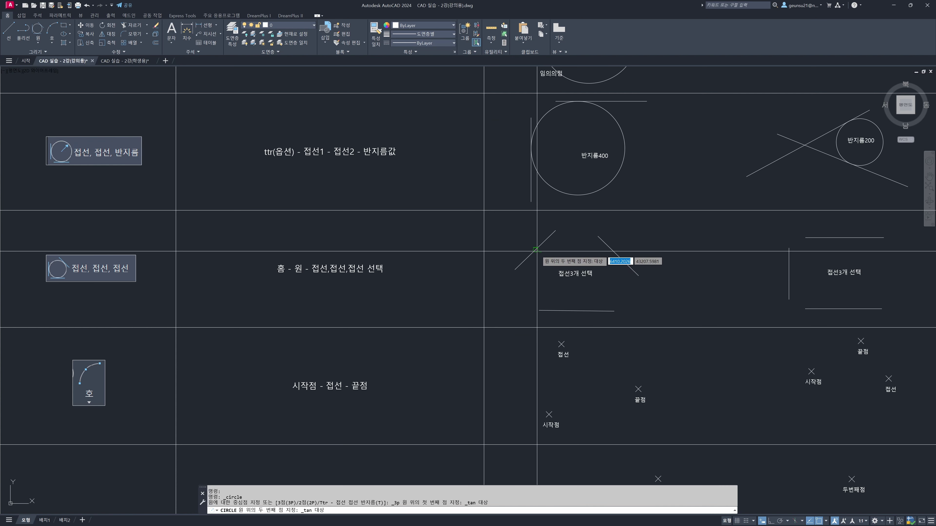
click(617, 254)
click(594, 310)
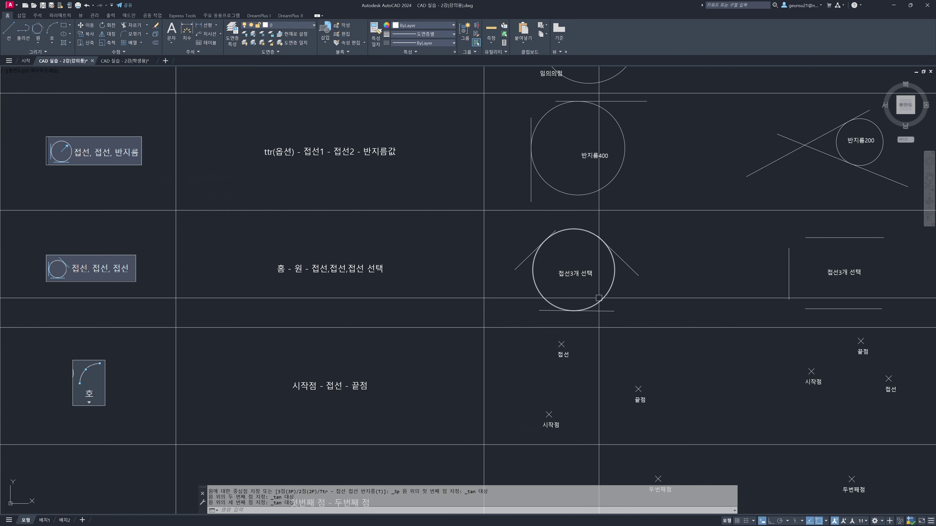
Step: Draw a circle tangent to the vertical line and the two horizontal lines around the second 접선3개 선택 label
middle_drag(643, 284, 544, 262)
middle_drag(652, 259, 510, 252)
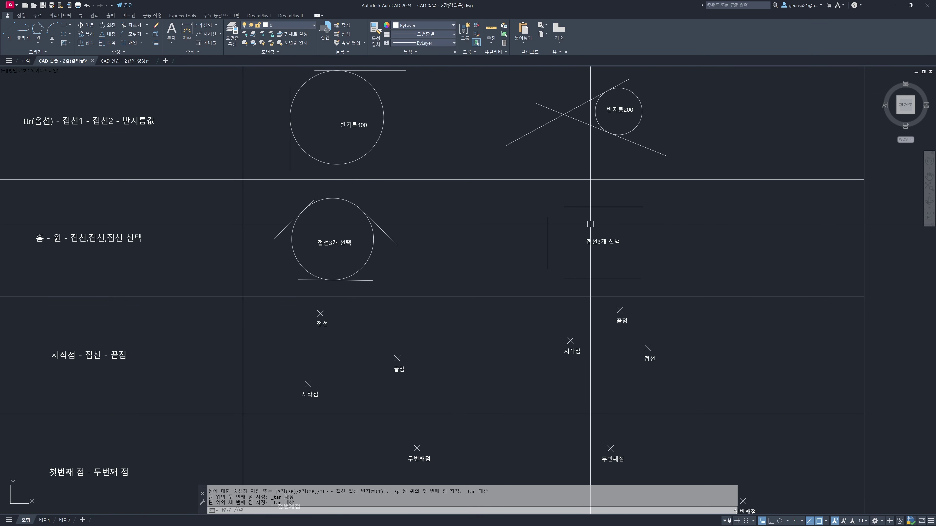
click(38, 43)
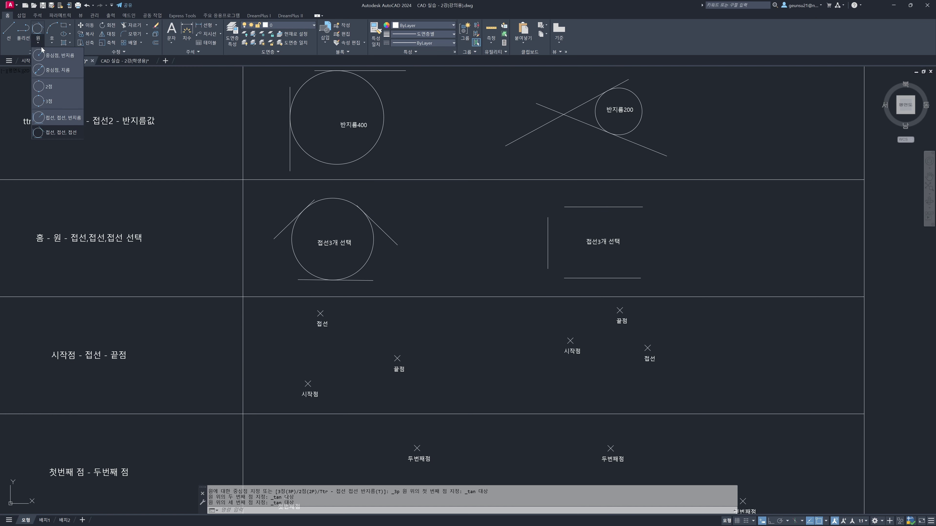
click(46, 133)
click(548, 241)
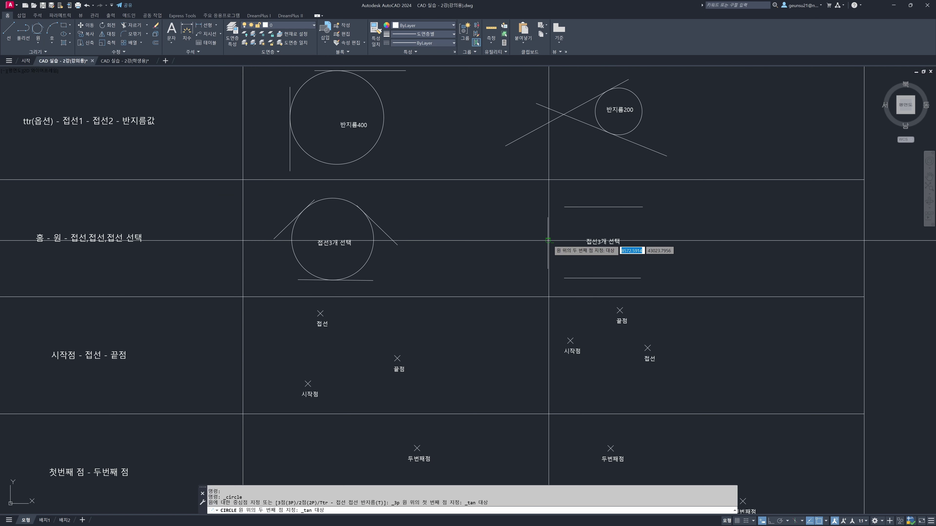
click(590, 207)
click(594, 279)
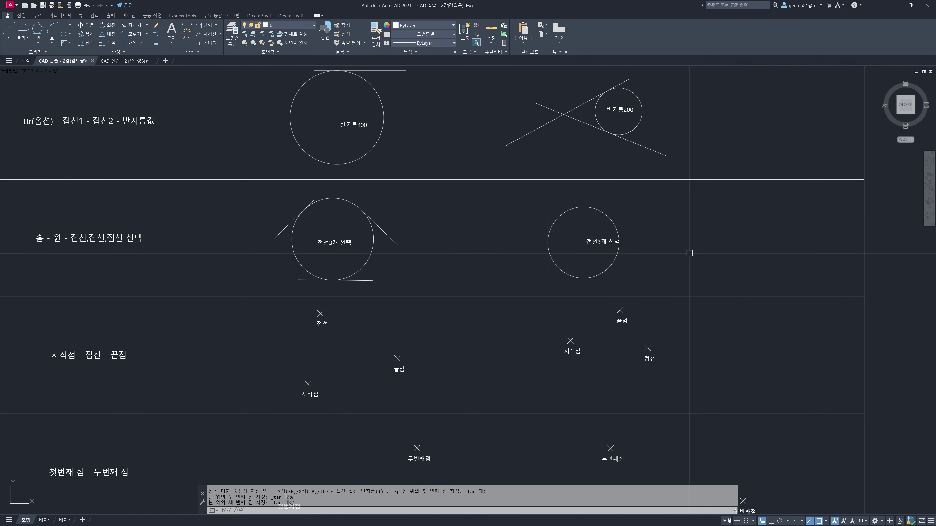
Step: Draw a three-point arc through the first set of 시작점, 접선 and 끝점 marks in the Arc(호) row
middle_drag(389, 322, 580, 258)
scroll(516, 269, down, 2)
middle_drag(456, 290, 532, 260)
middle_drag(596, 264, 564, 225)
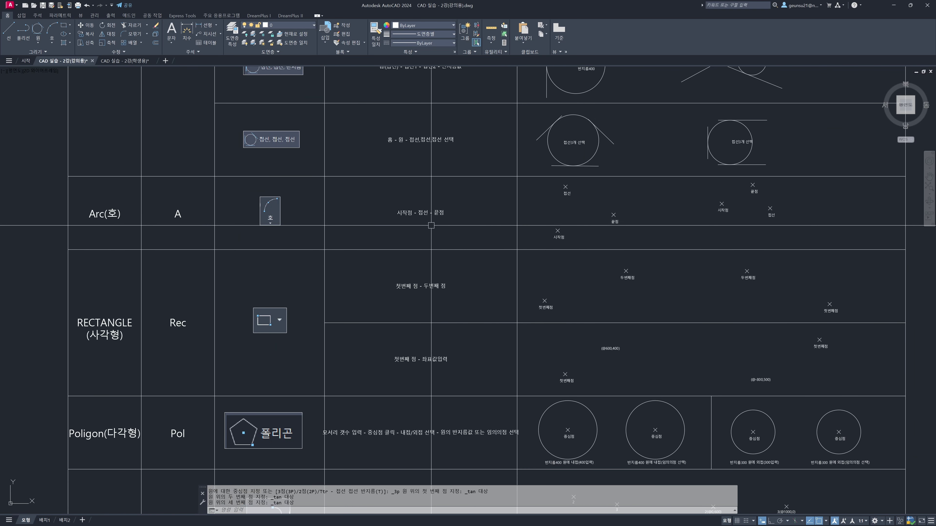
scroll(262, 206, up, 4)
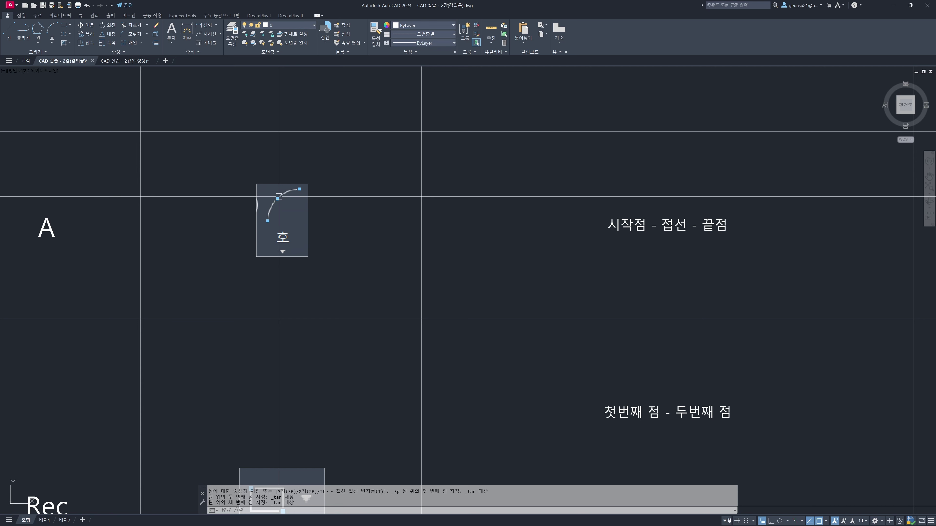
scroll(479, 238, down, 2)
mouse_move(495, 243)
middle_down()
mouse_move(290, 231)
mouse_move(666, 235)
middle_up()
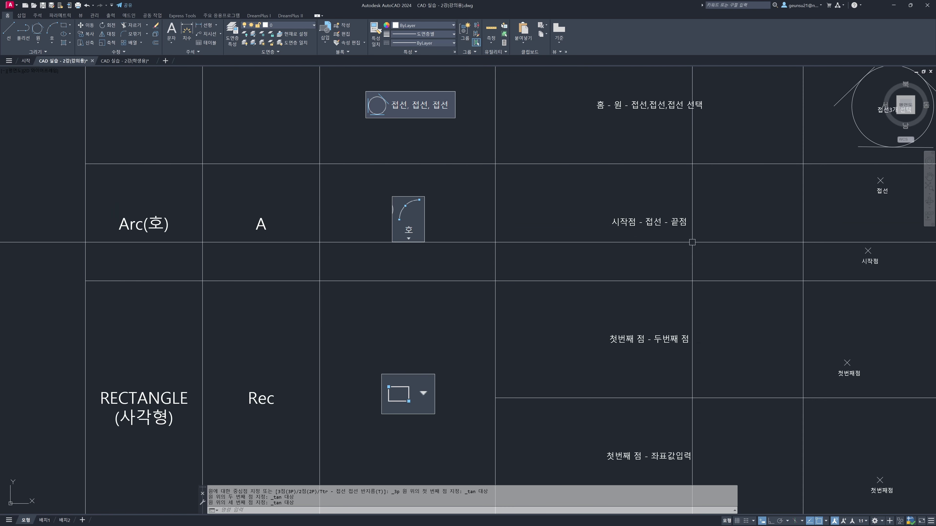
middle_drag(689, 240, 376, 235)
middle_drag(667, 222, 588, 216)
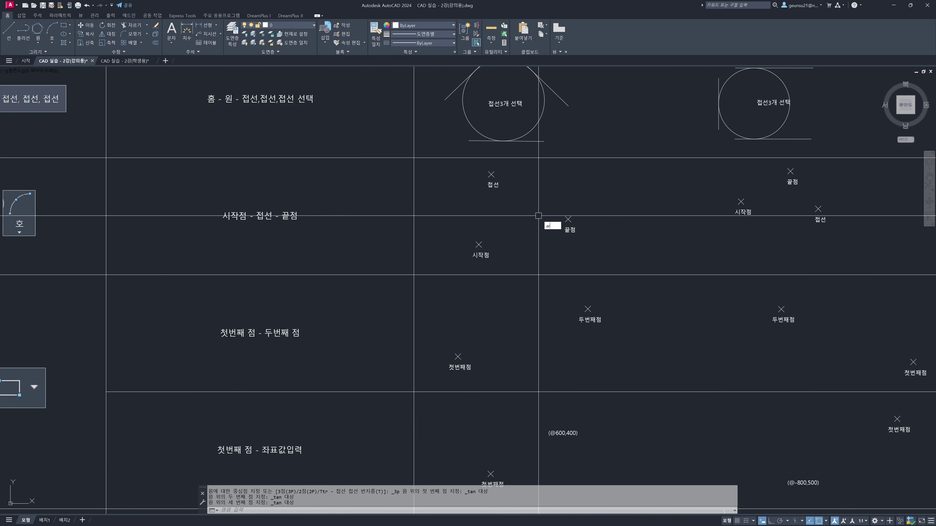
key(Escape)
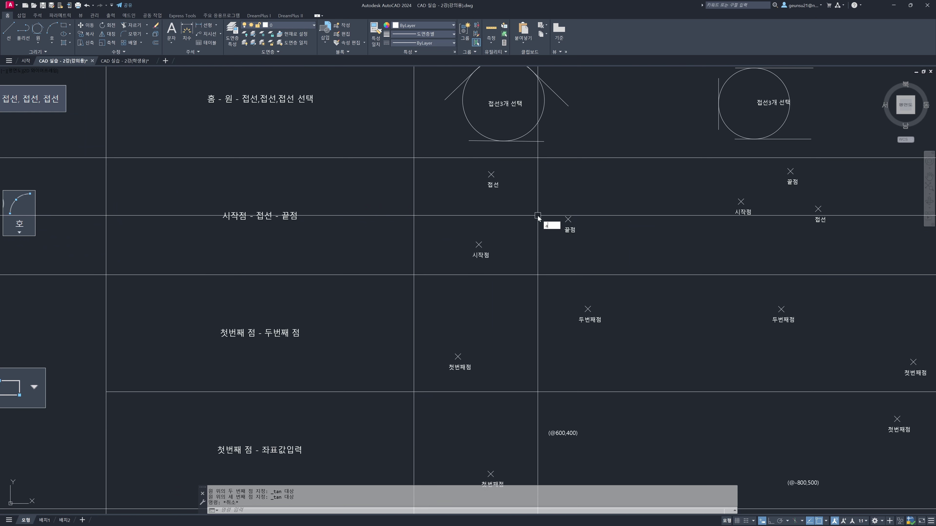
key(Return)
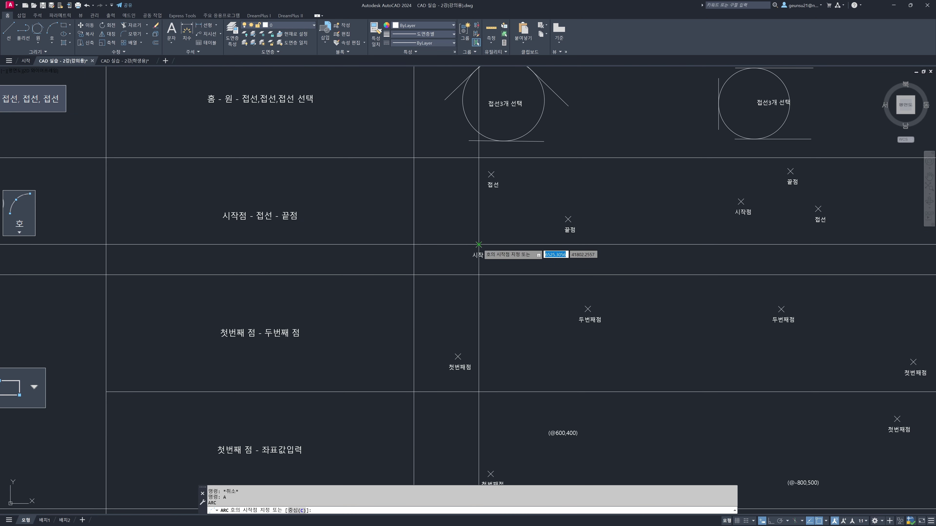
click(491, 174)
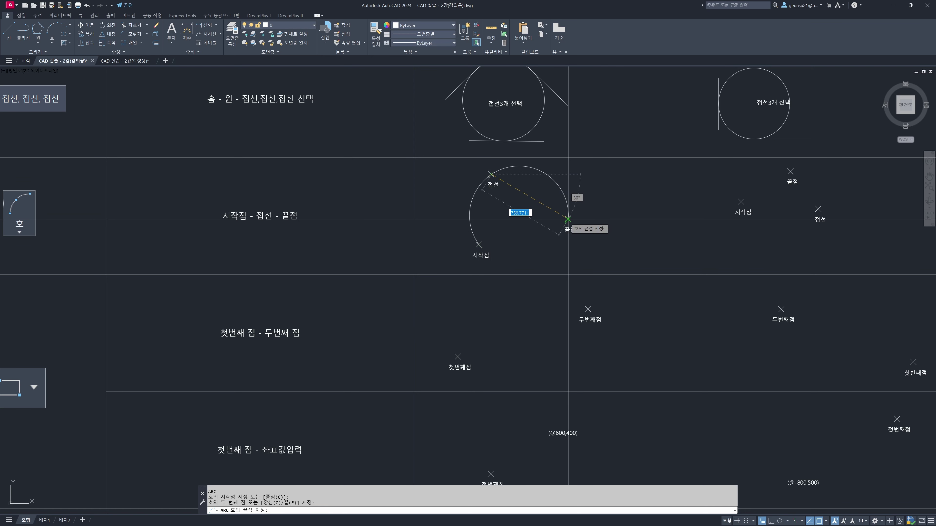
click(568, 220)
Step: Draw a three-point arc through the second set of 시작점, 접선 and 끝점 marks in the Arc(호) row
middle_drag(682, 257, 534, 257)
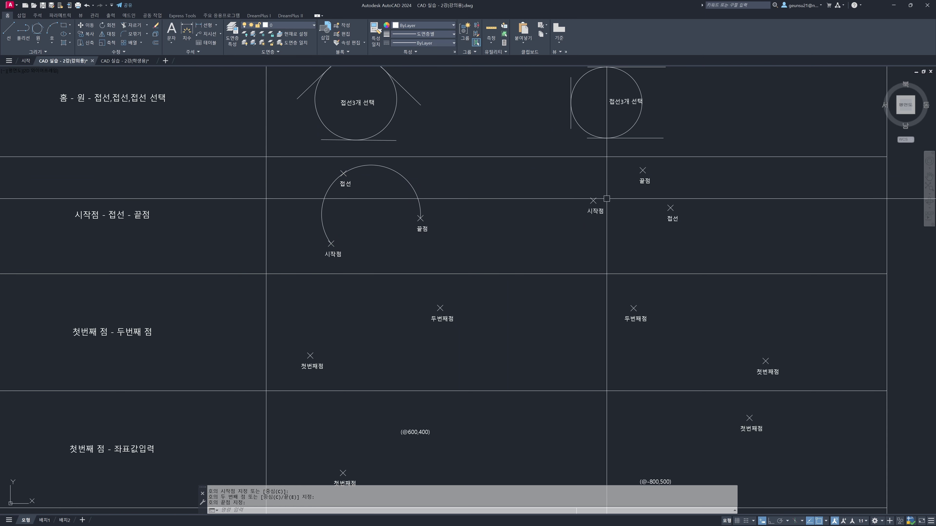
key(Return)
click(592, 201)
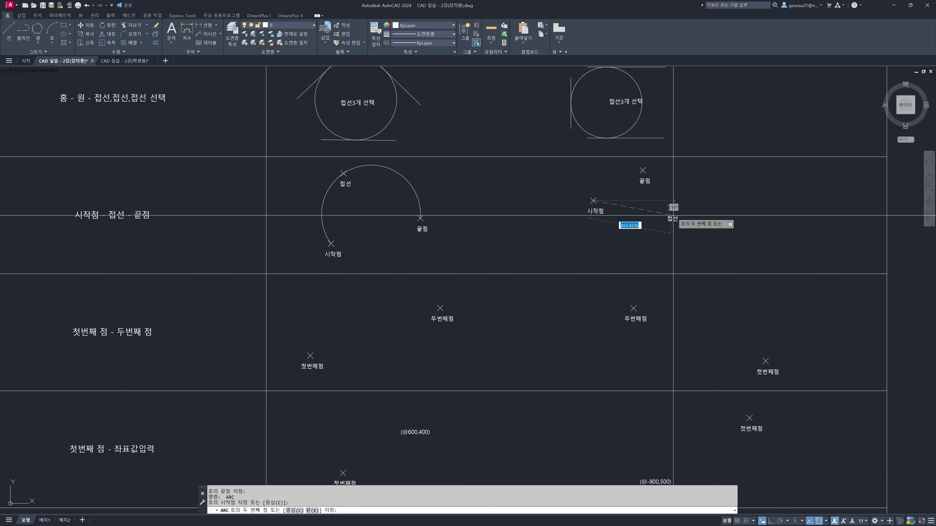
click(670, 208)
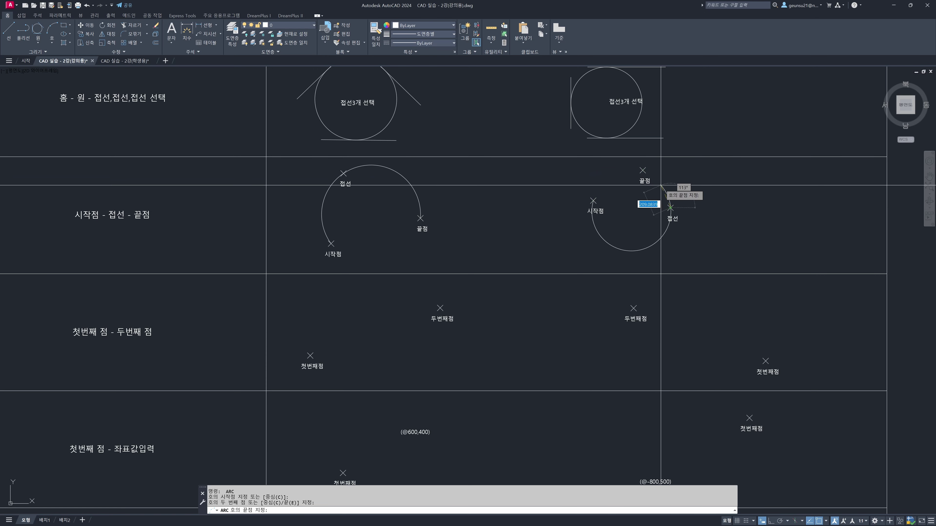
click(643, 170)
Step: Review the available arc construction methods, including the 3-point option
middle_drag(470, 271, 577, 261)
scroll(500, 299, down, 3)
mouse_move(431, 318)
middle_down()
mouse_move(432, 252)
mouse_move(487, 300)
middle_up()
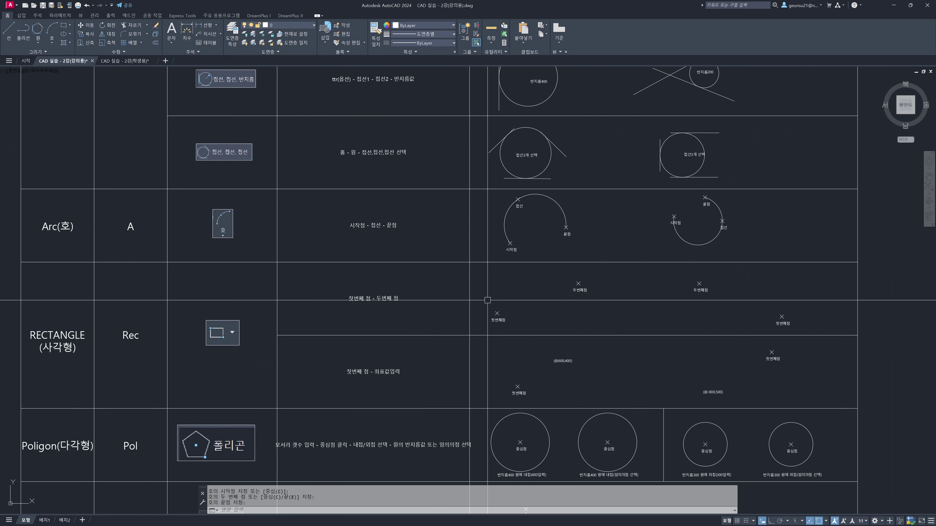
click(53, 43)
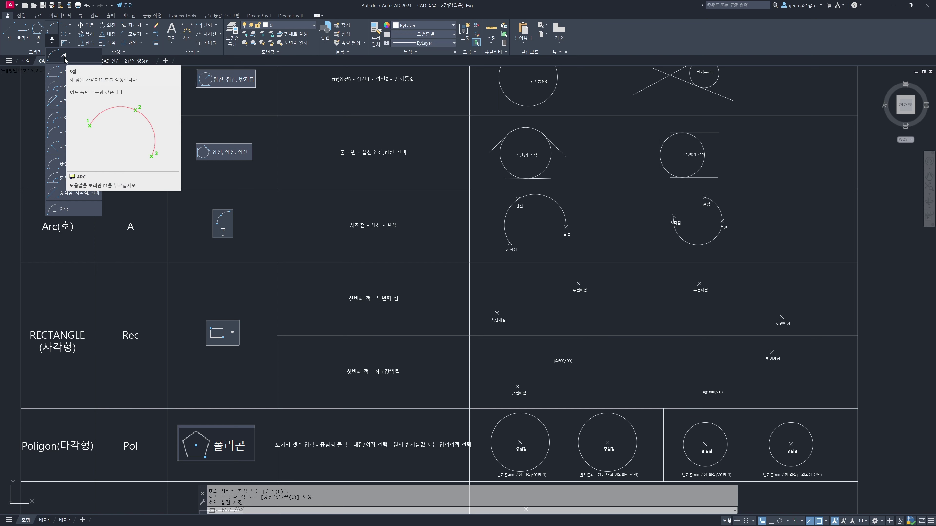
middle_drag(350, 310, 358, 228)
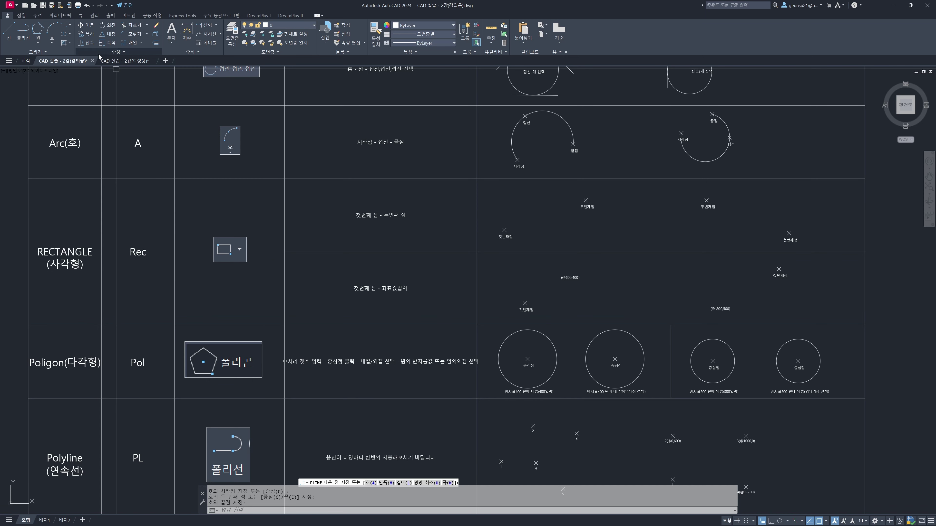
Step: Draw a rectangle from the first 첫번째점 mark to its 두번째점 mark in the 첫번째 점 - 두번째 점 row
click(66, 27)
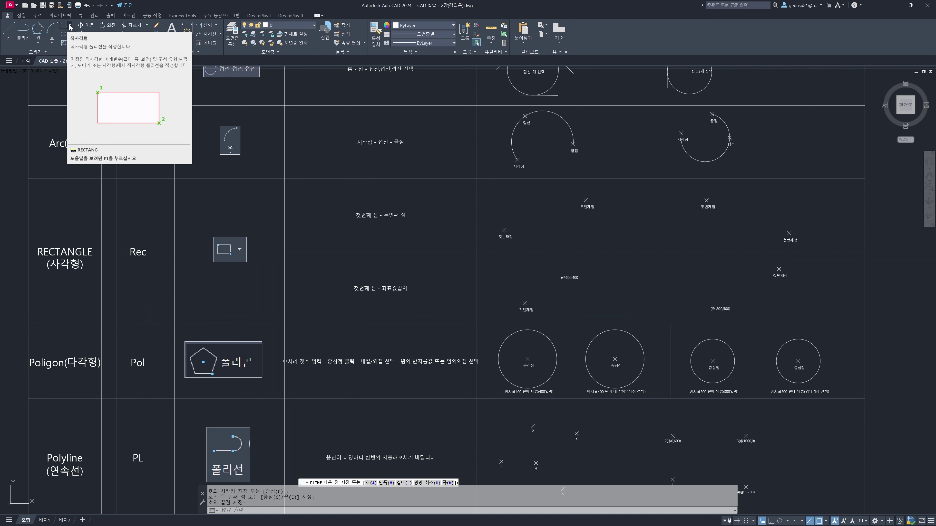
click(70, 26)
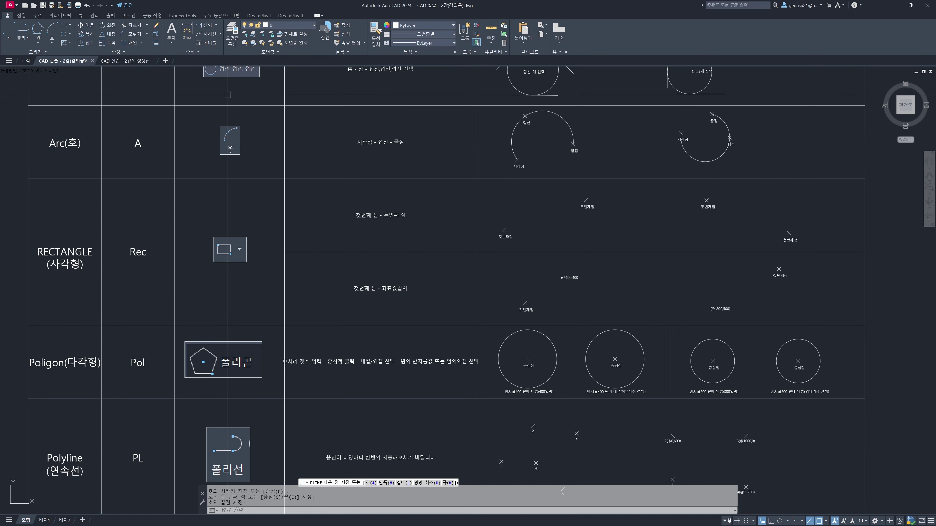
click(63, 27)
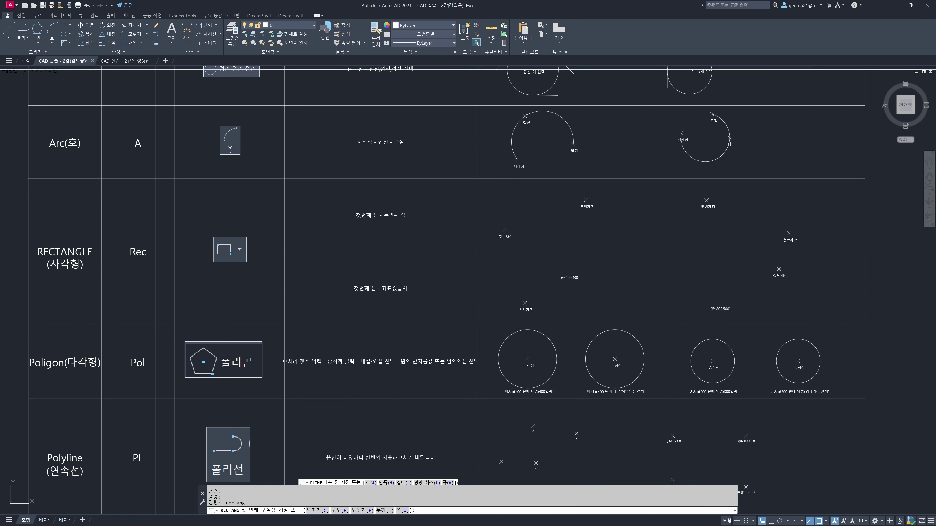
scroll(522, 232, up, 4)
click(477, 225)
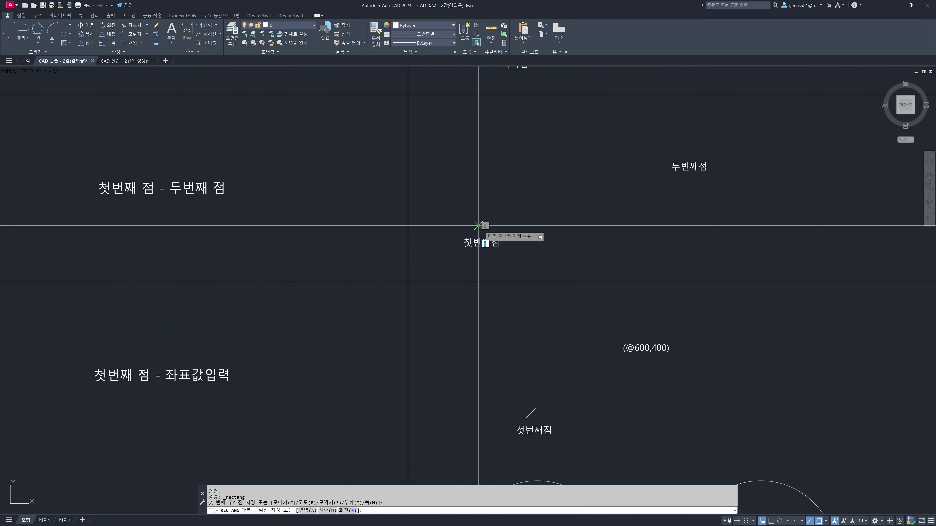
click(685, 149)
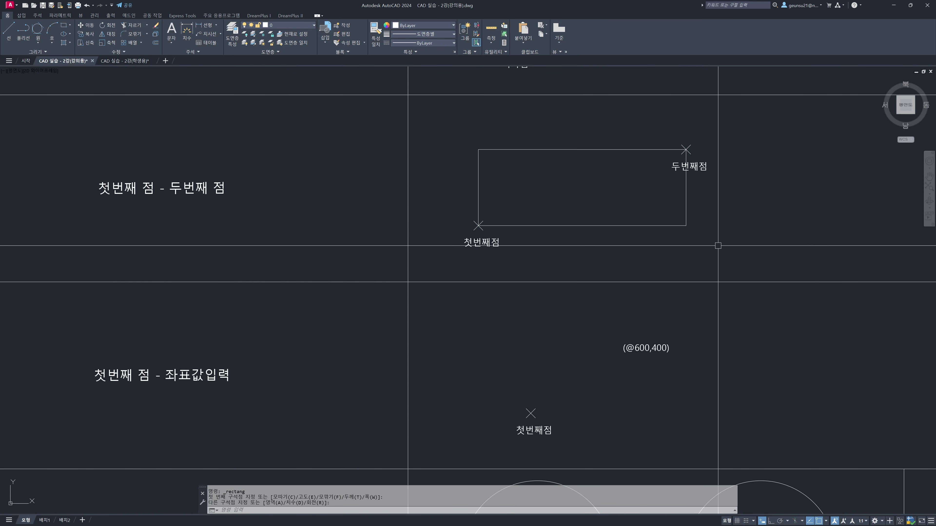
Step: Draw a rectangle from the second 첫번째점 mark to its 두번째점 mark in the 첫번째 점 - 두번째 점 row
middle_drag(701, 250, 671, 255)
scroll(589, 249, down, 2)
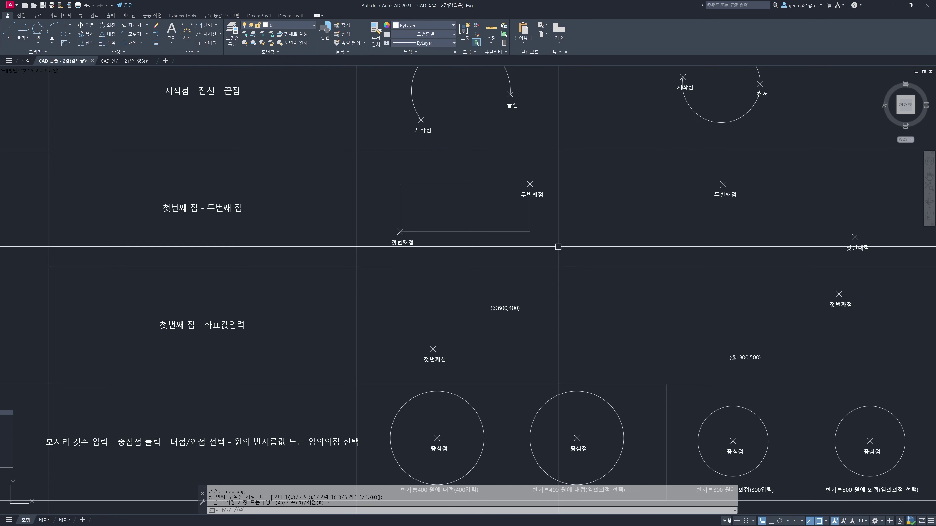
click(517, 232)
mouse_move(517, 232)
middle_down()
mouse_move(585, 247)
mouse_move(456, 247)
middle_up()
key(Escape)
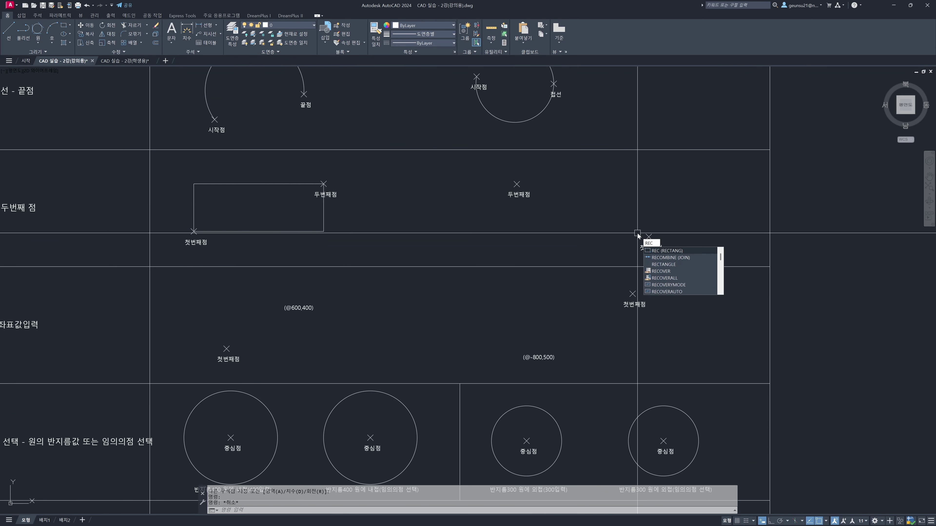
key(Return)
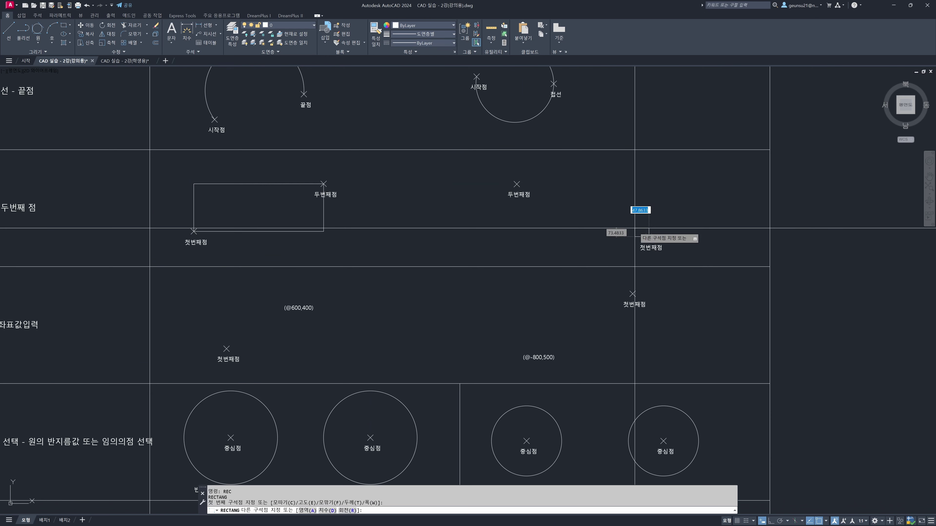
click(649, 237)
click(516, 184)
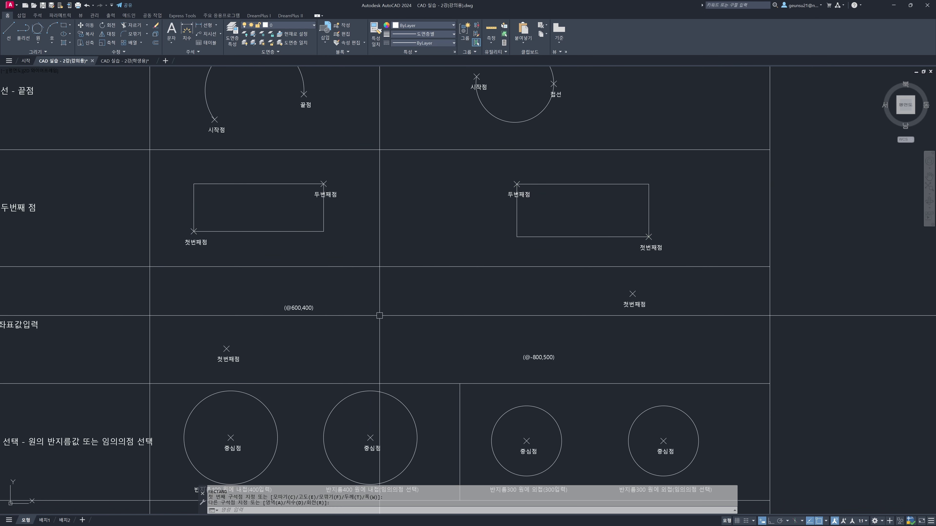
middle_drag(363, 319, 493, 287)
middle_drag(362, 333, 516, 294)
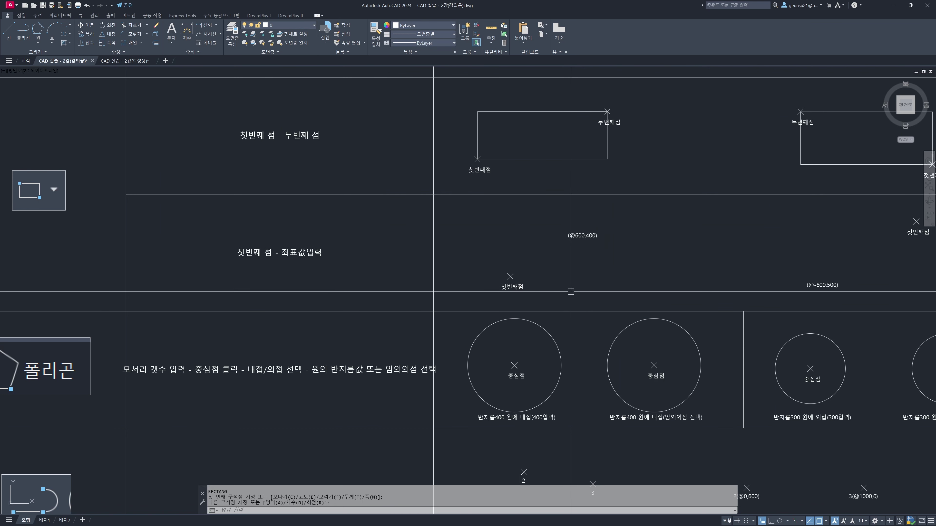
scroll(516, 289, up, 2)
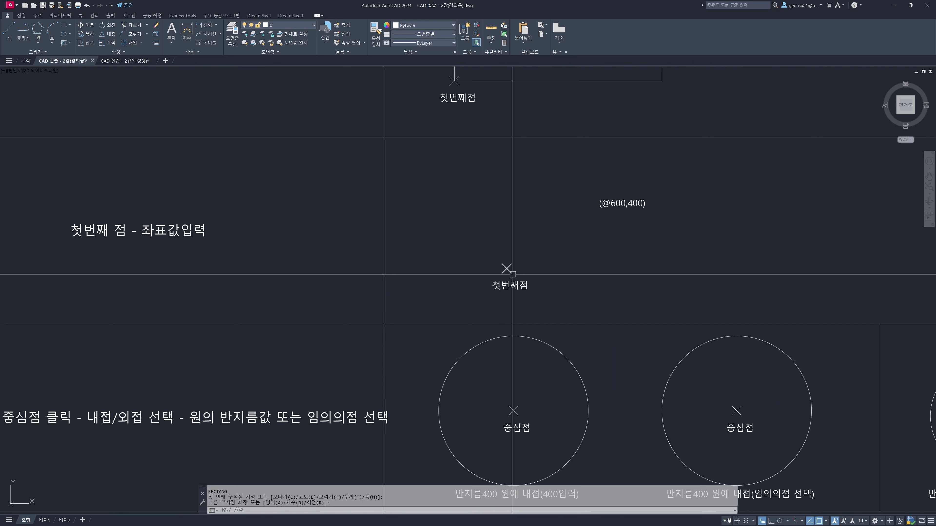
key(Return)
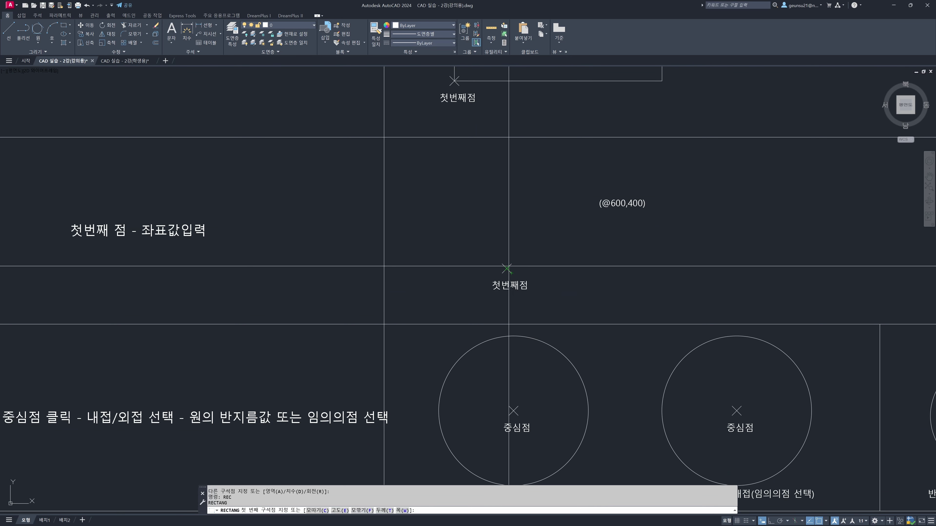
click(507, 269)
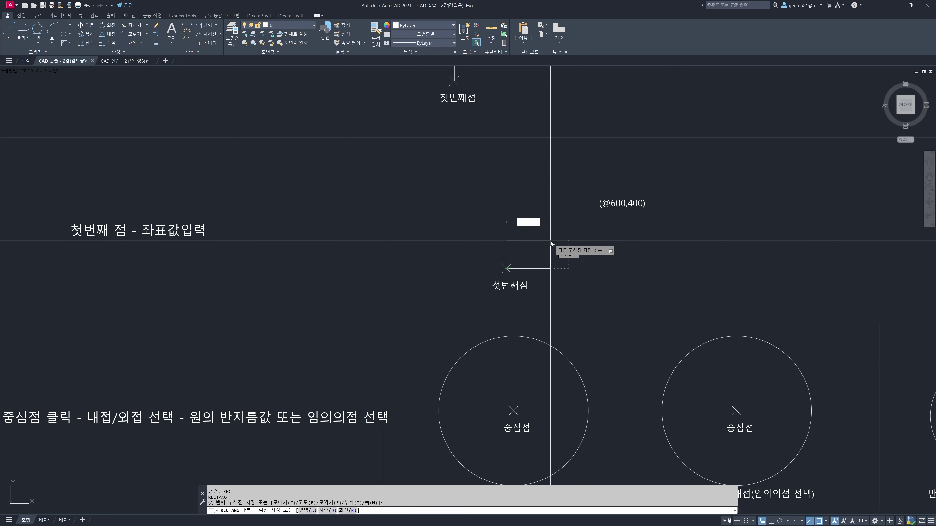
key(Tab)
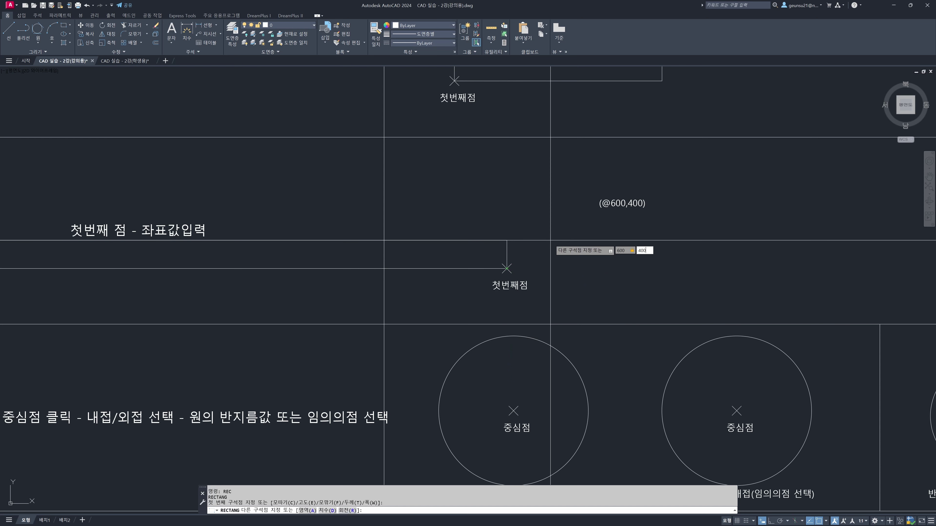
key(Return)
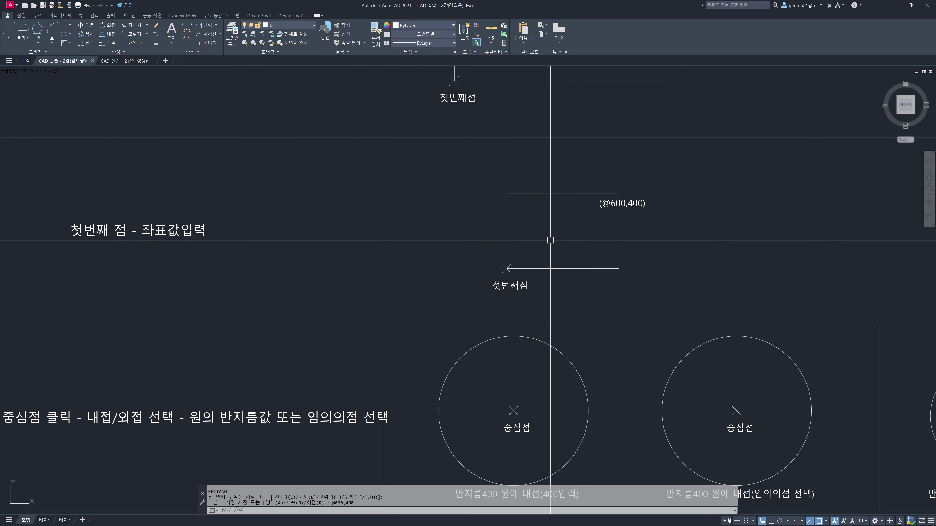
Step: Draw a rectangle from the second 첫번째점 mark in the 첫번째 점 - 좌표값입력 row to the relative corner @-800,-500
middle_drag(641, 257, 640, 258)
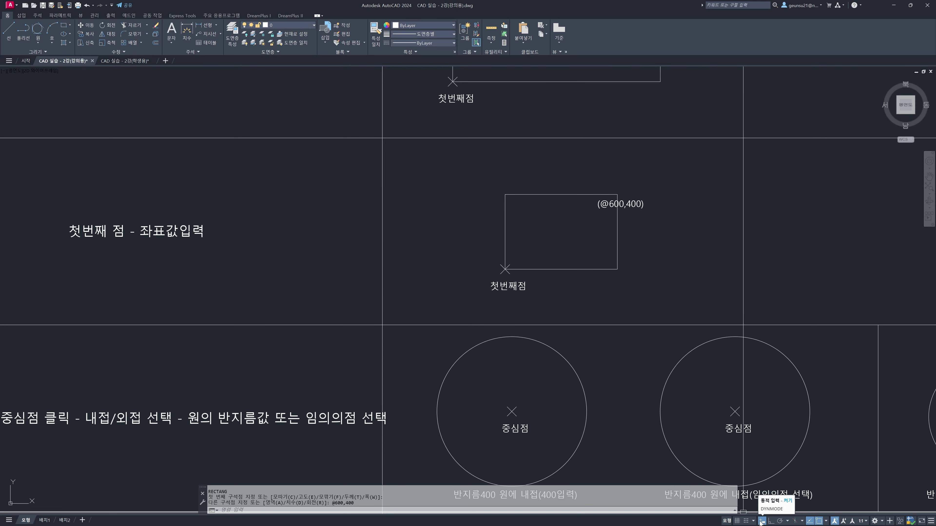
scroll(600, 209, down, 2)
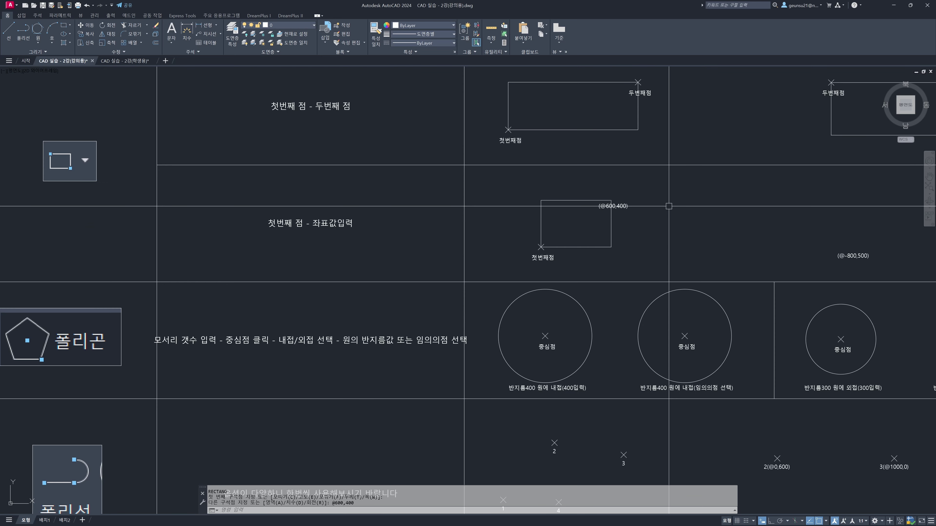
middle_drag(669, 207, 593, 205)
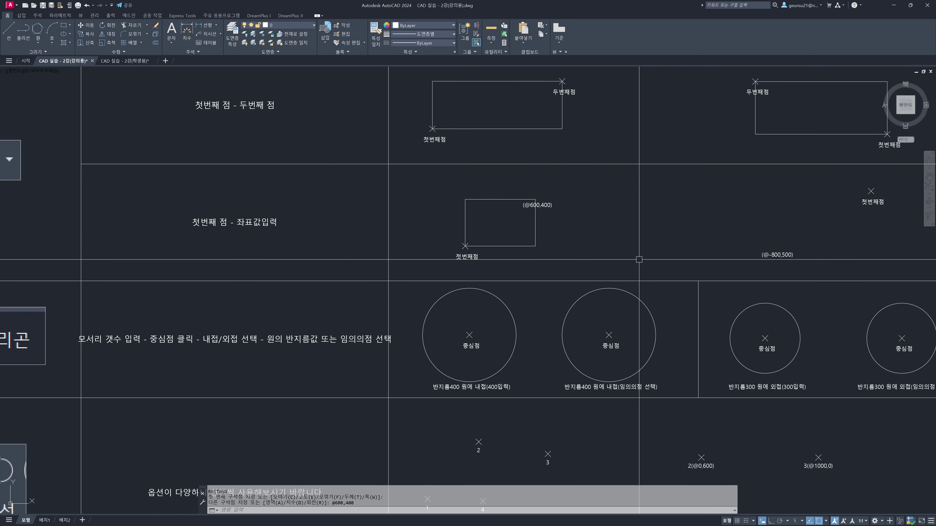
middle_drag(729, 239, 593, 231)
scroll(644, 231, up, 2)
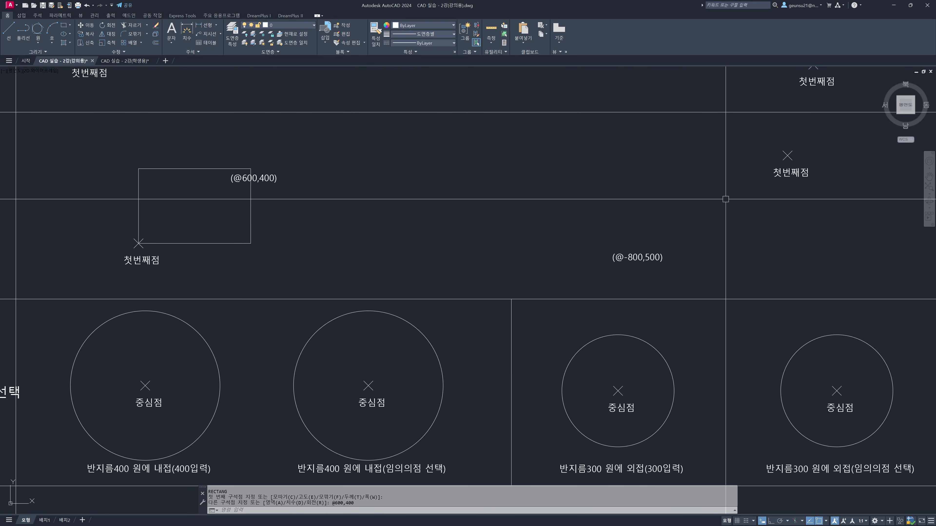
middle_drag(725, 199, 662, 225)
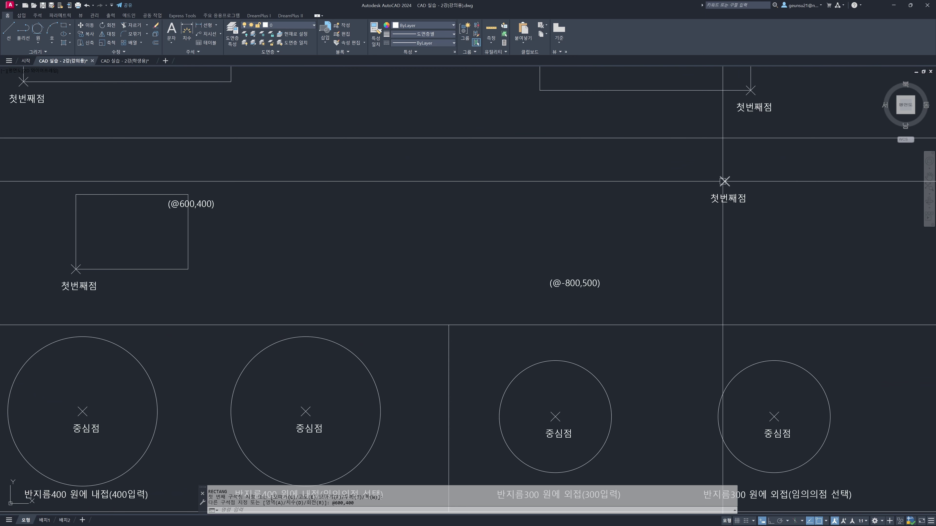
text(e)
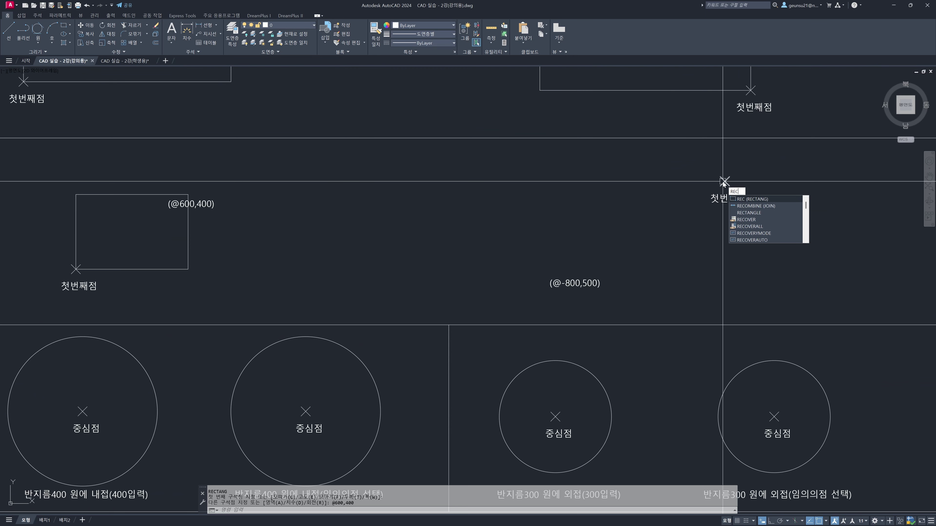
key(Return)
click(725, 181)
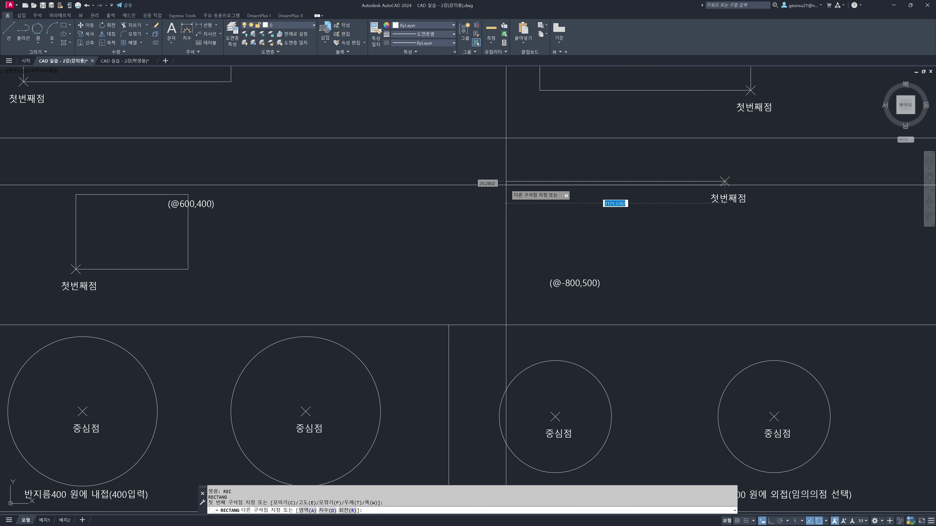
text(-800)
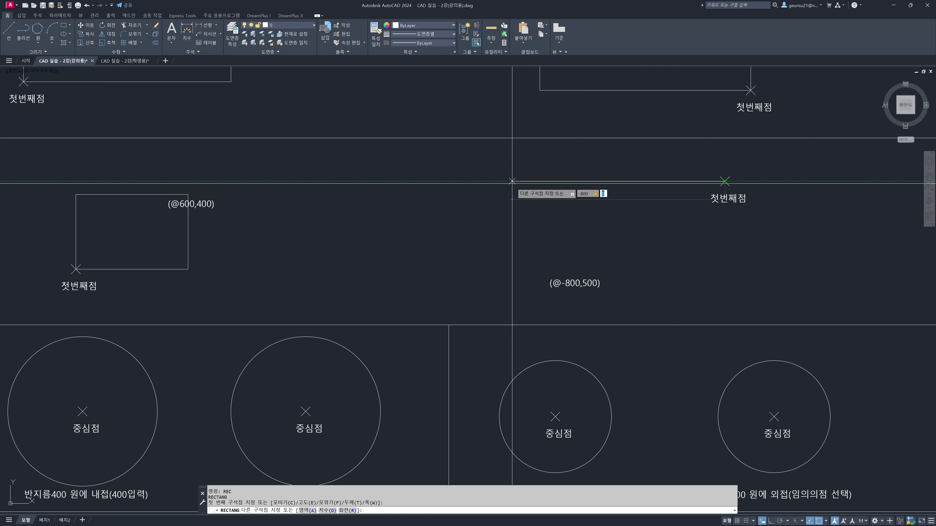
text(500)
key(Return)
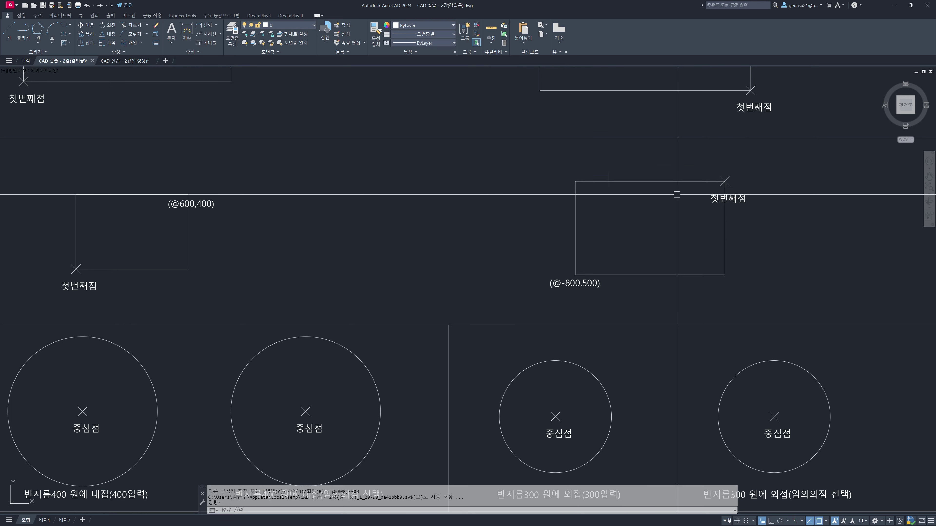
Step: Draw a 5-sided polygon inscribed in the 반지름400 원에 내접(400입력) circle, centred on its 중심점 mark with radius 400
scroll(583, 251, down, 2)
scroll(579, 253, down, 3)
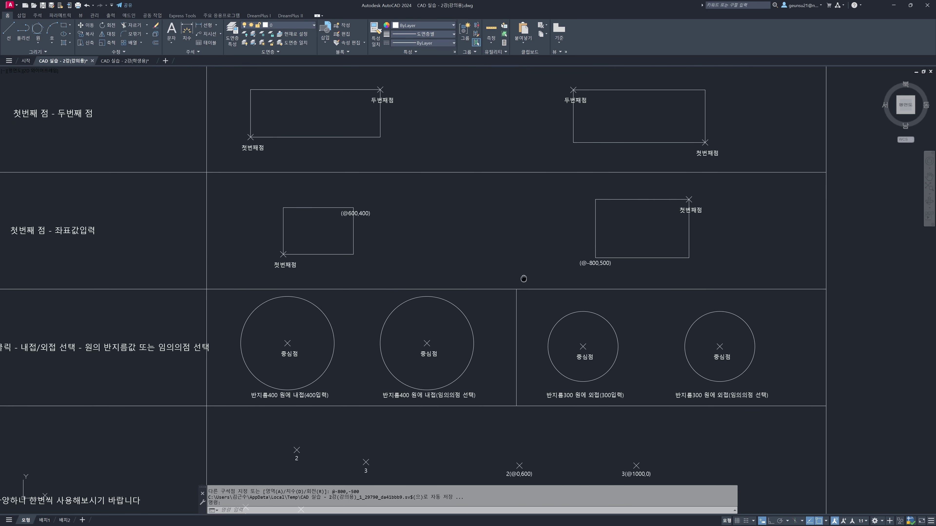
scroll(457, 302, up, 1)
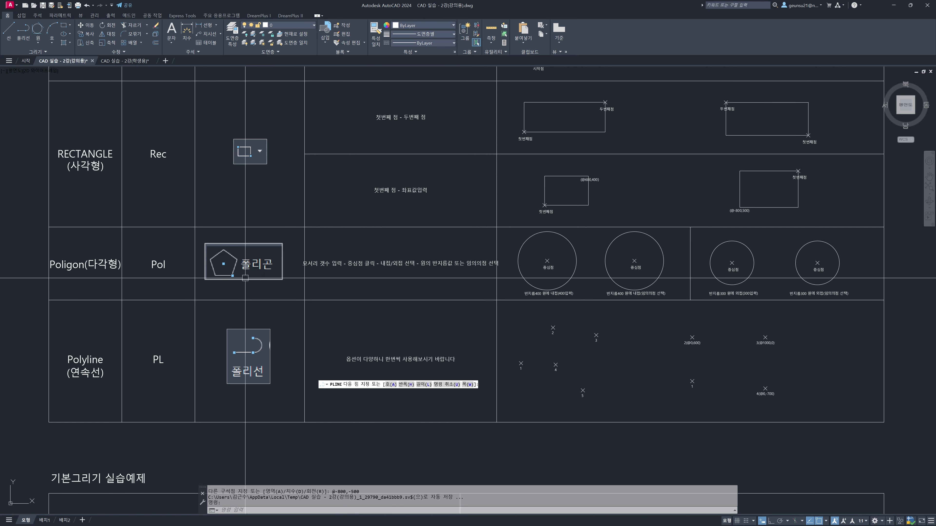
scroll(252, 266, up, 2)
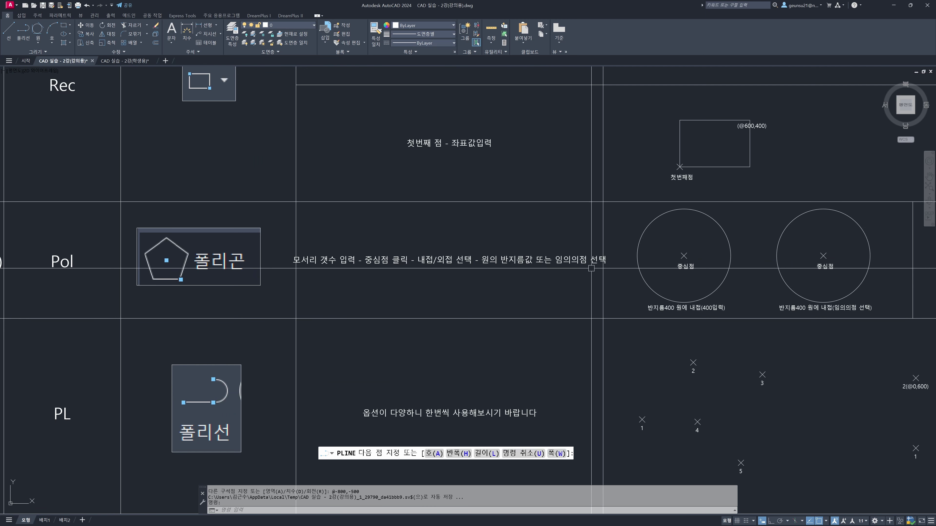
middle_drag(587, 279, 509, 264)
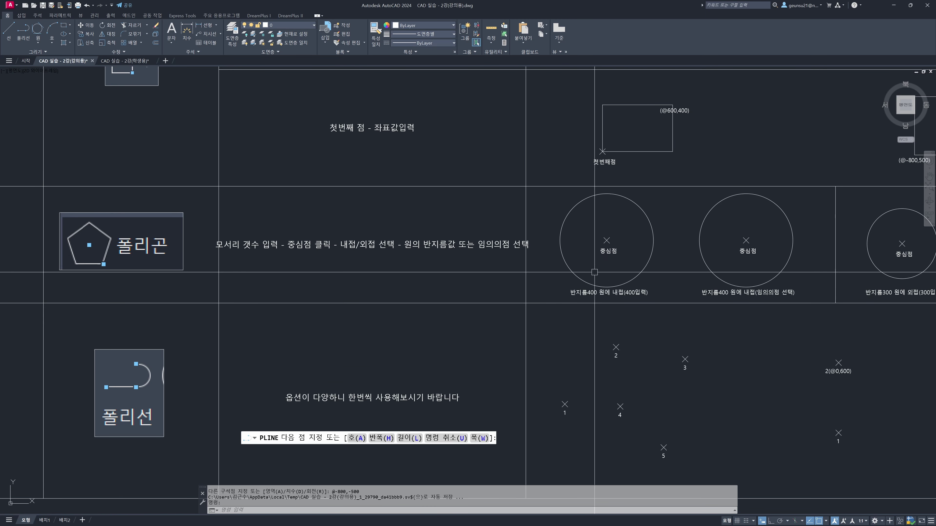
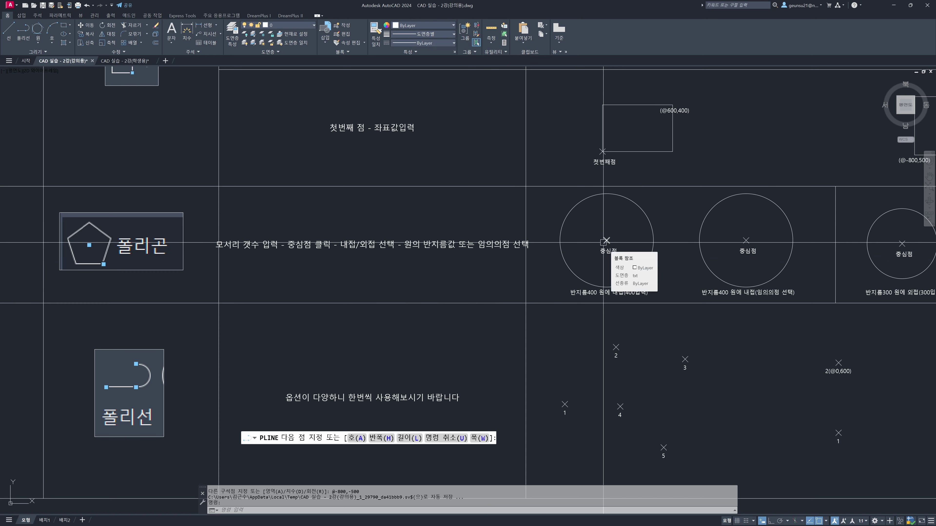
middle_drag(650, 251, 586, 264)
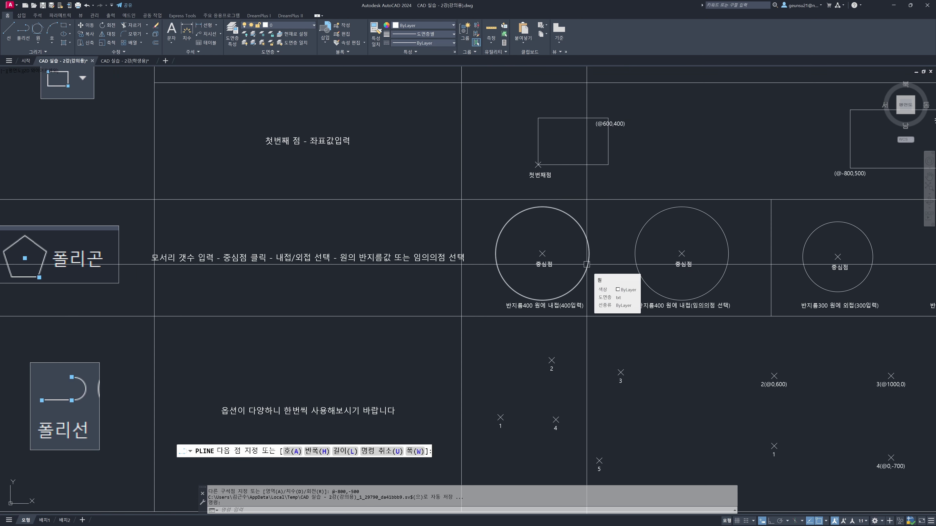
text(Pol)
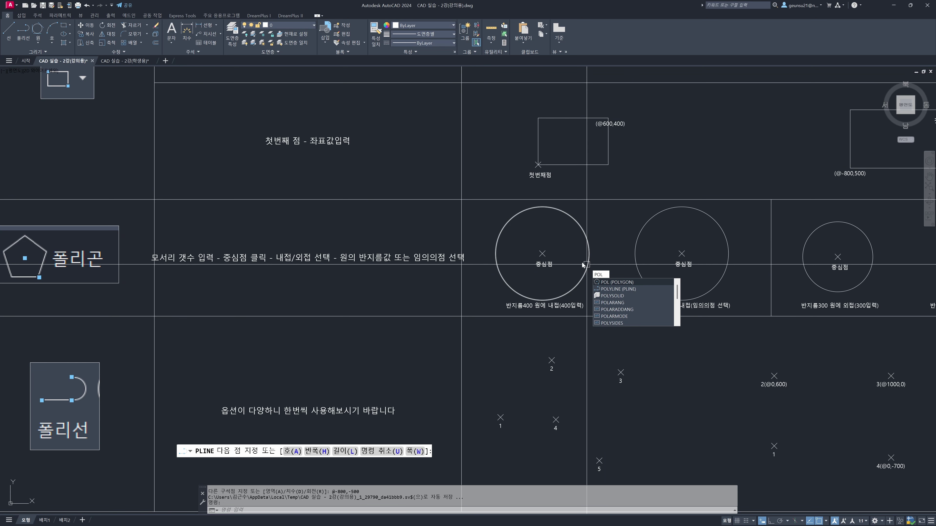
key(Return)
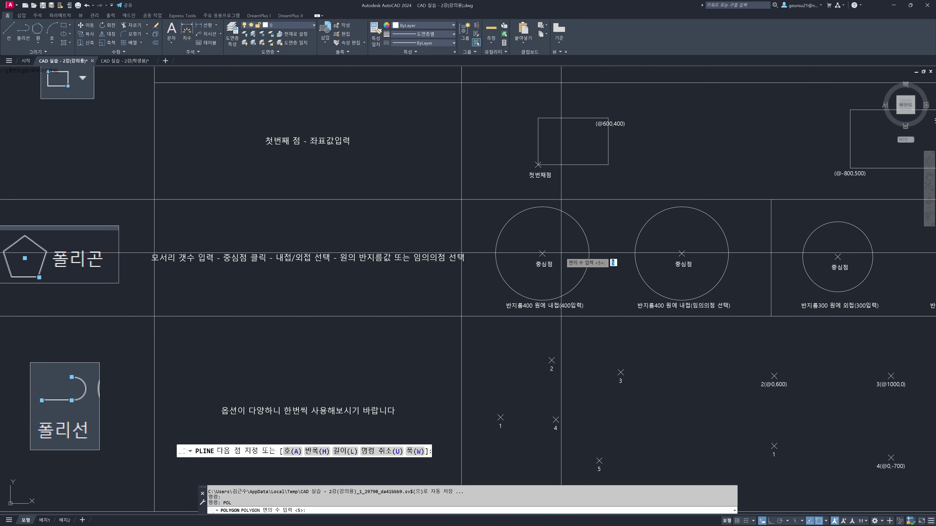
scroll(558, 254, up, 2)
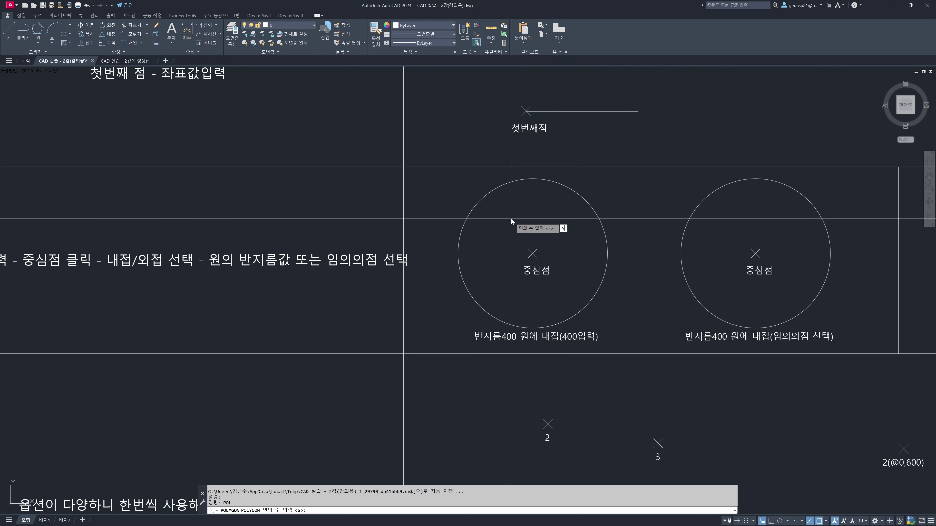
key(Return)
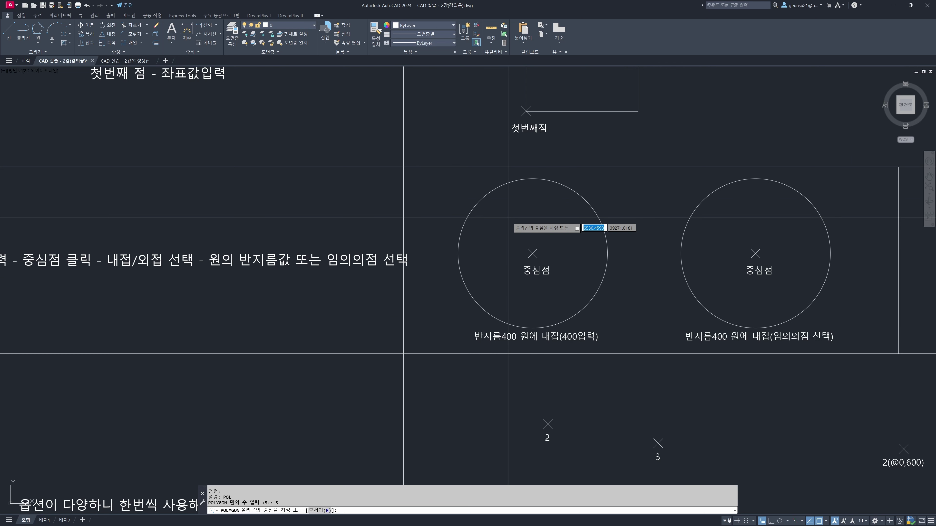
click(532, 253)
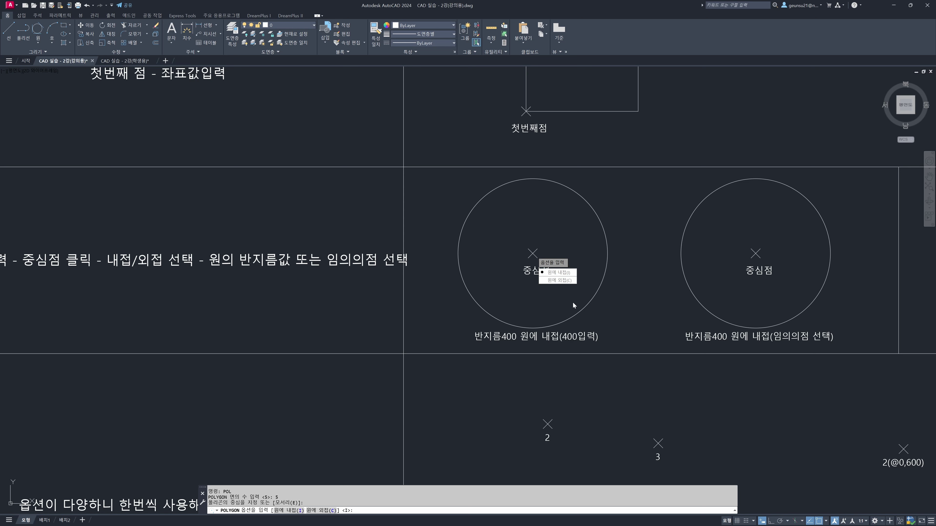
click(571, 277)
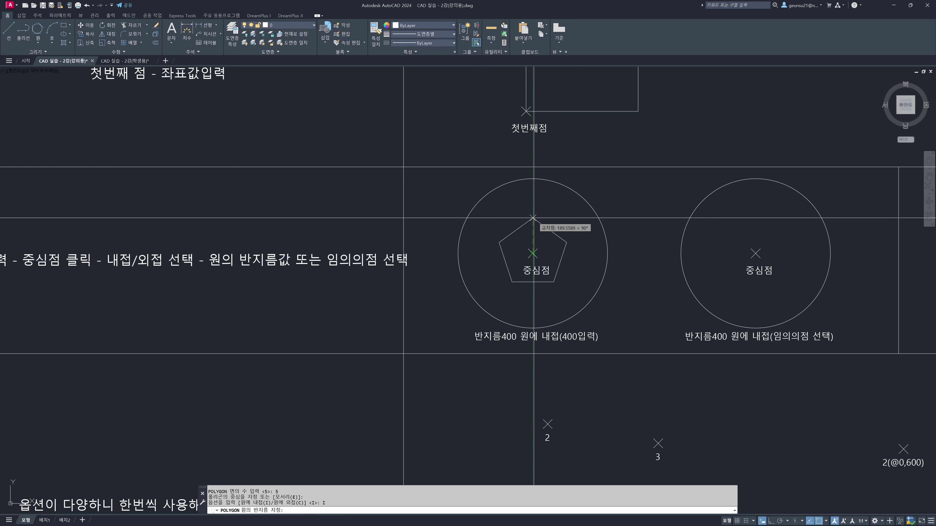
key(Return)
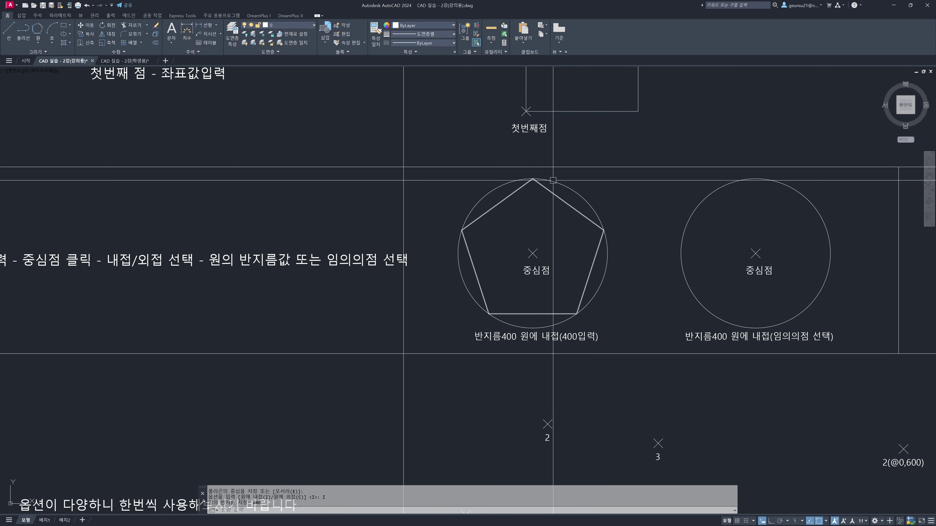
Step: Draw a 5-sided inscribed polygon centred in the 반지름400 원에 내접(임의의점 선택) circle, with its radius snapped to the circle's east quadrant
middle_drag(680, 261, 582, 251)
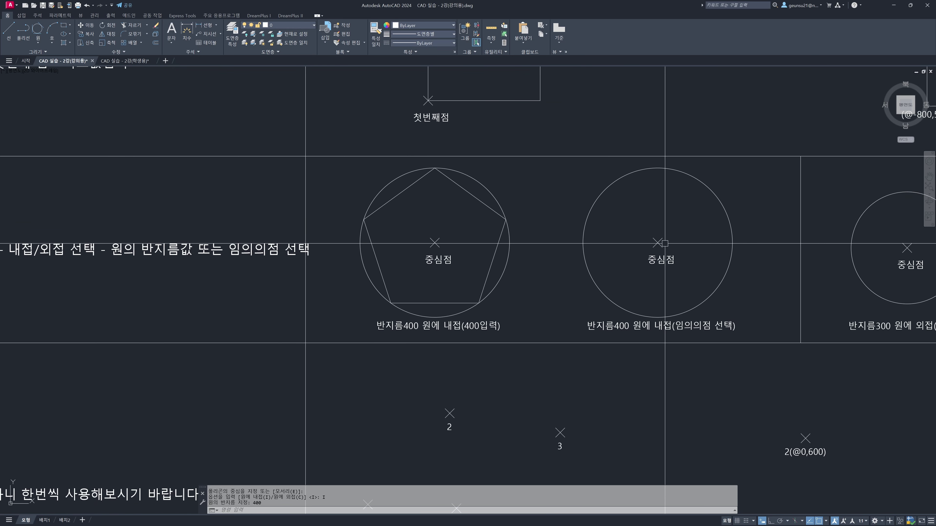
key(Return)
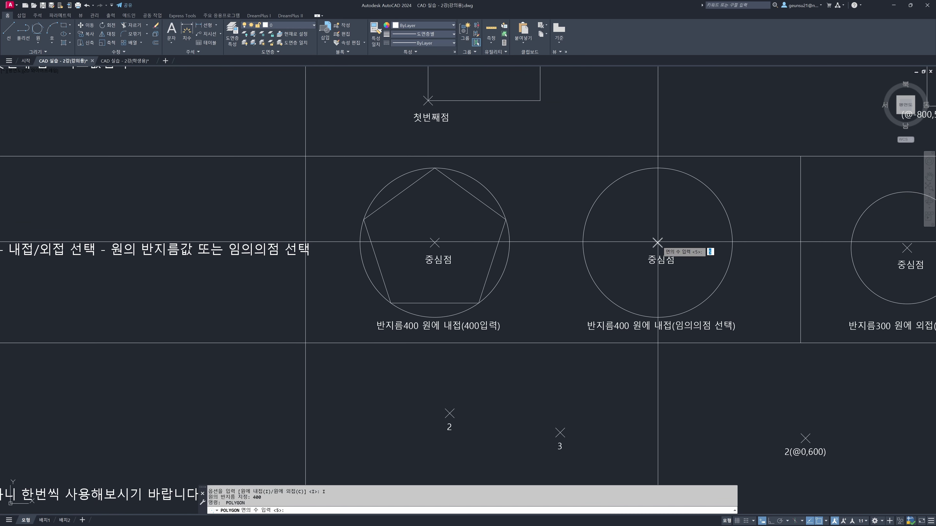
key(Return)
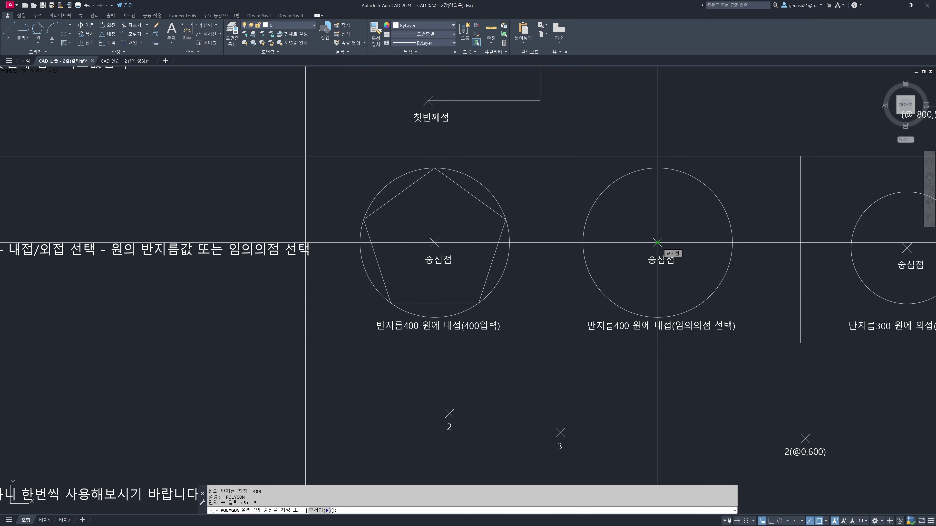
click(657, 243)
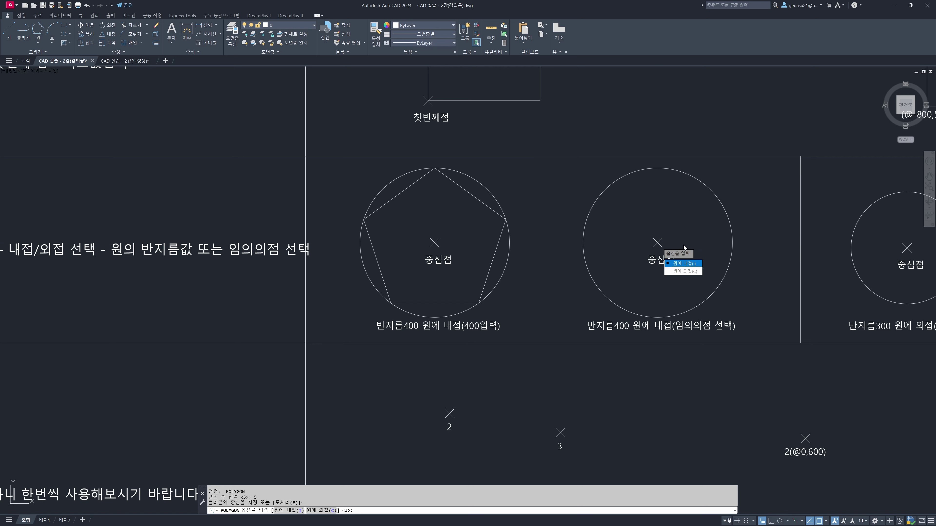
click(683, 264)
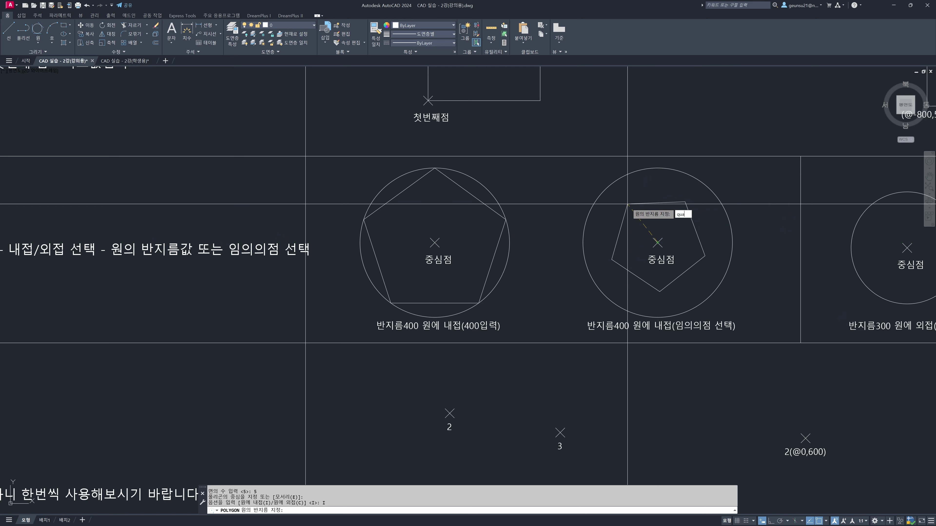
key(Return)
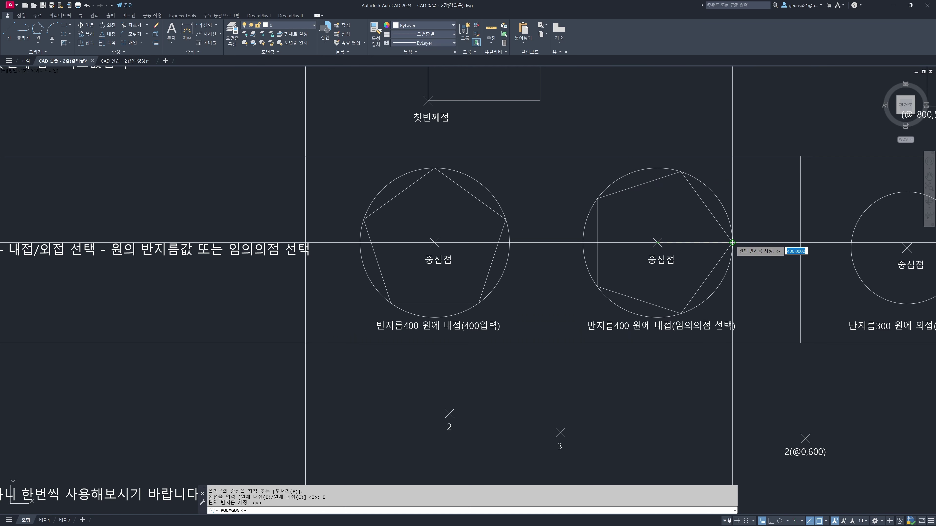
click(732, 243)
middle_drag(748, 280, 668, 269)
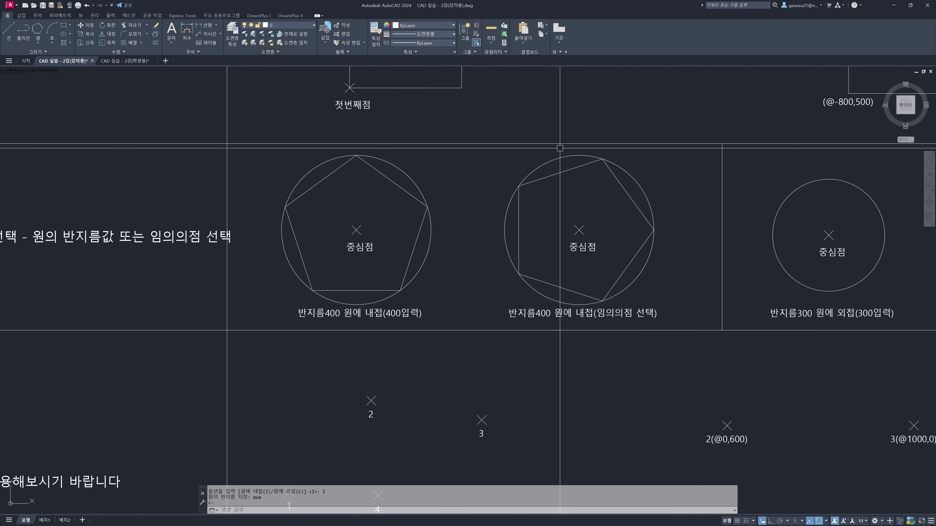
Step: Draw a 3-sided polygon circumscribed about the 반지름300 원에 외접(300입력) circle, centred on its 중심점 mark with radius 300
middle_drag(651, 272, 587, 266)
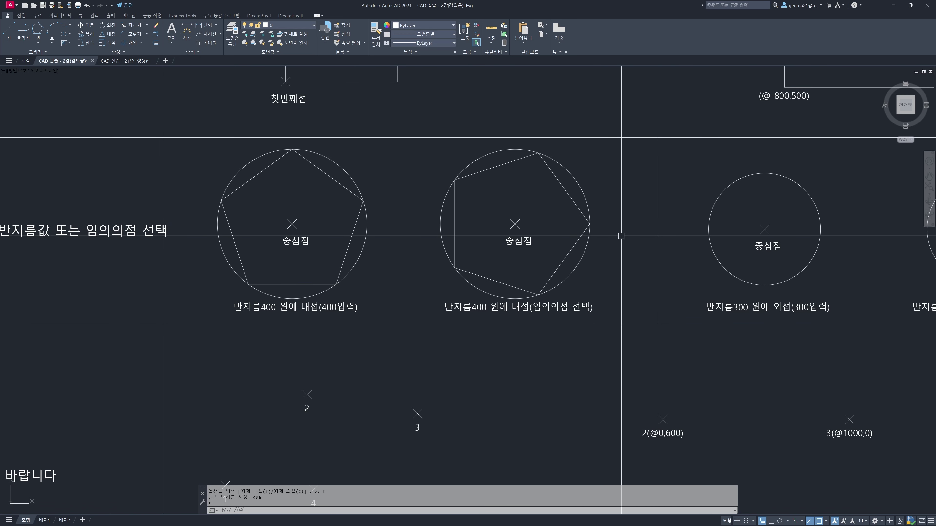
middle_drag(644, 226, 619, 233)
middle_drag(510, 228, 463, 231)
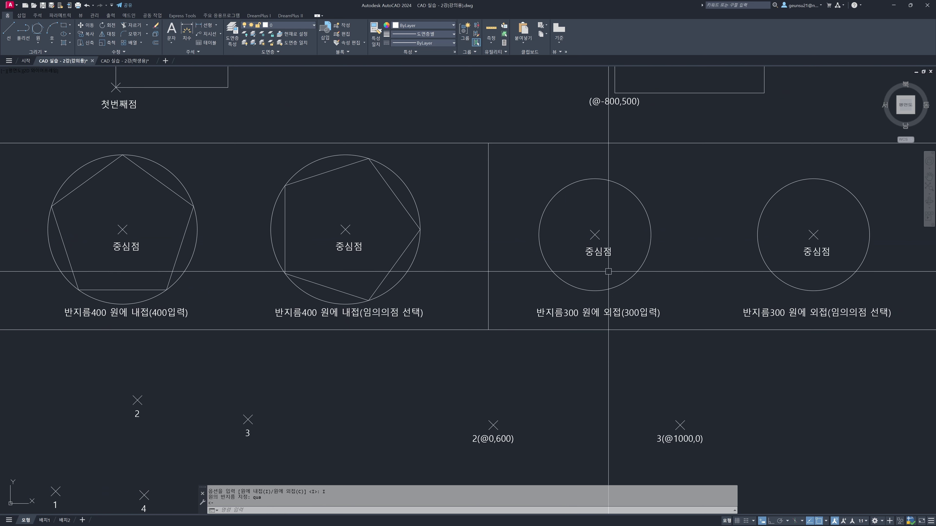
text(POL)
key(Return)
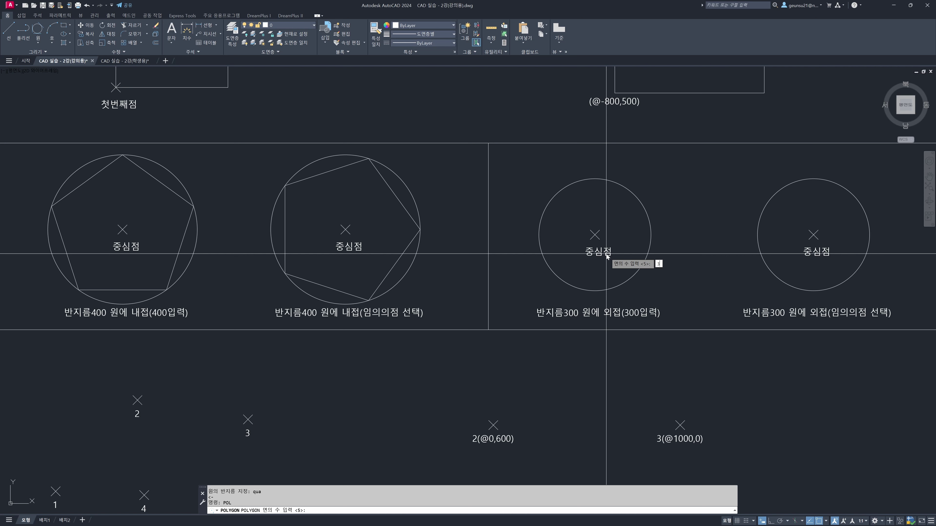
key(Return)
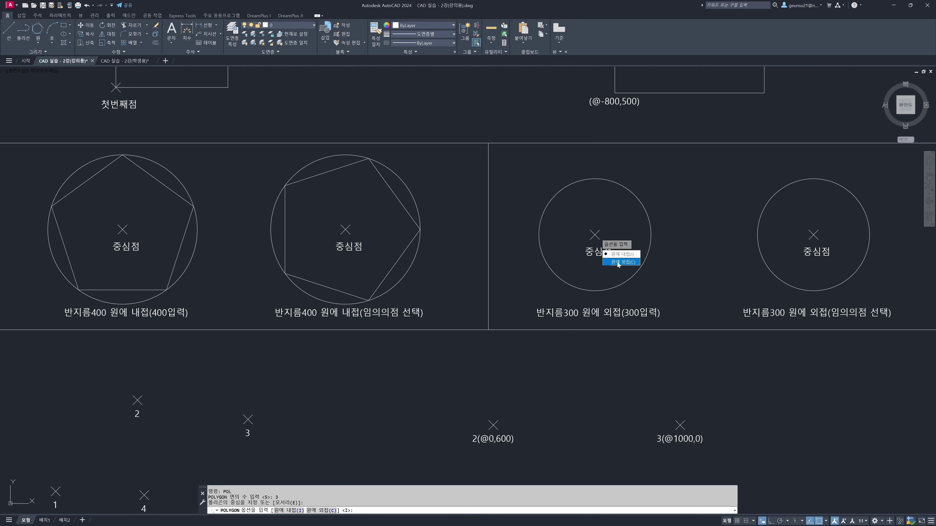
click(618, 263)
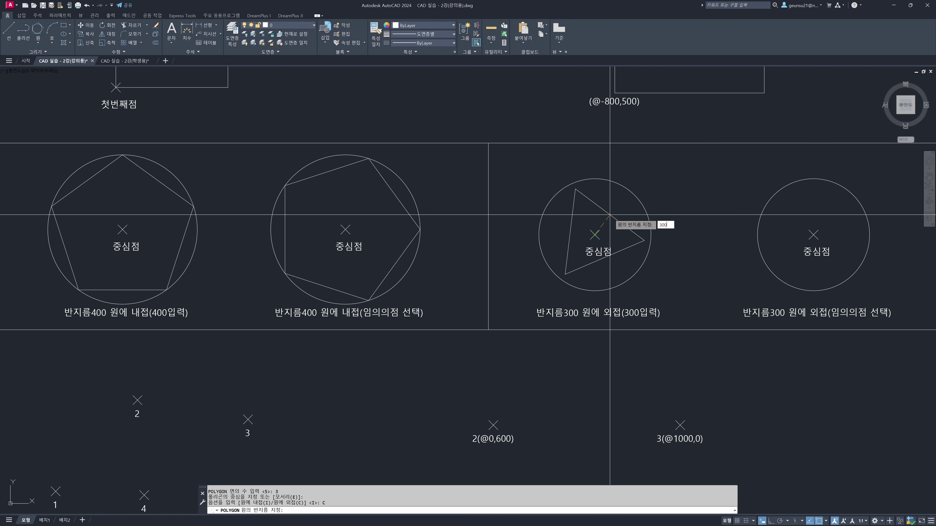
key(Return)
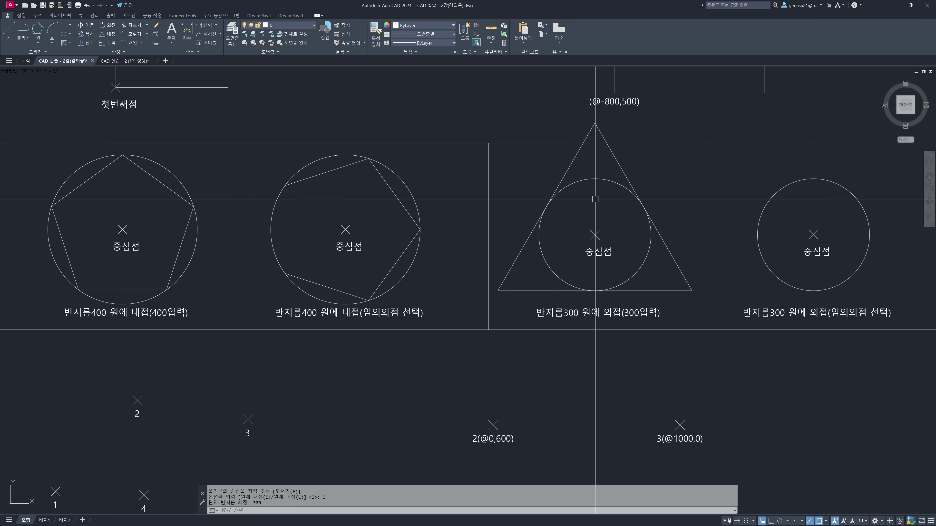
Step: Highlight the circumscribed triangle and its inner circle in turn to examine where they touch, clearing each selection
click(561, 184)
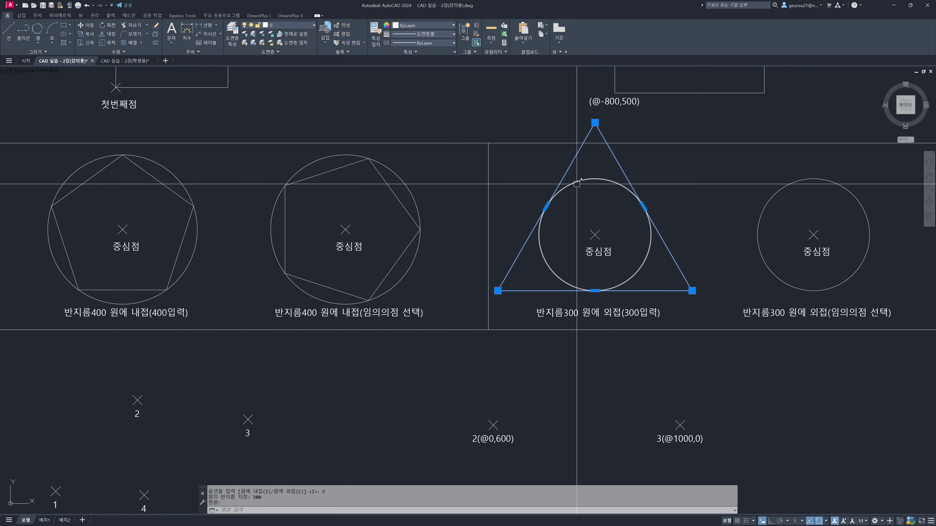
key(Escape)
key(Escape)
key(Escape)
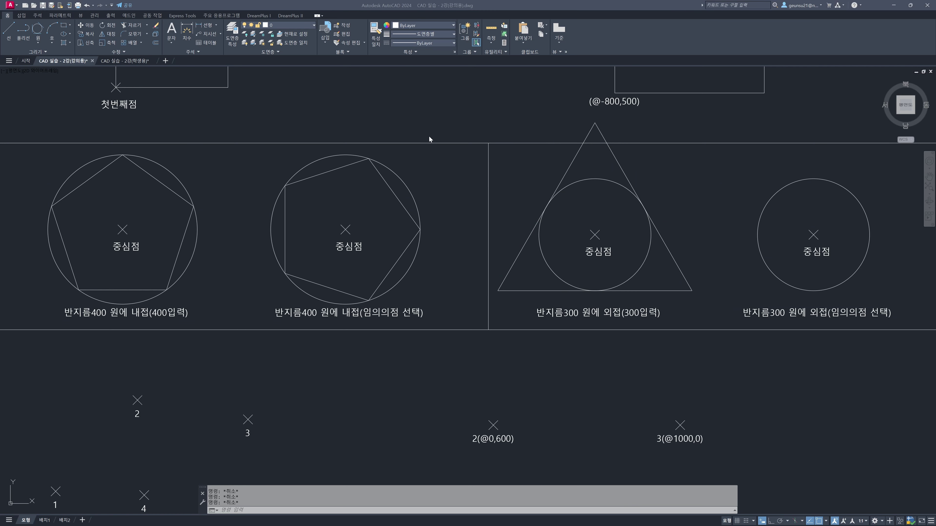
key(Escape)
click(543, 207)
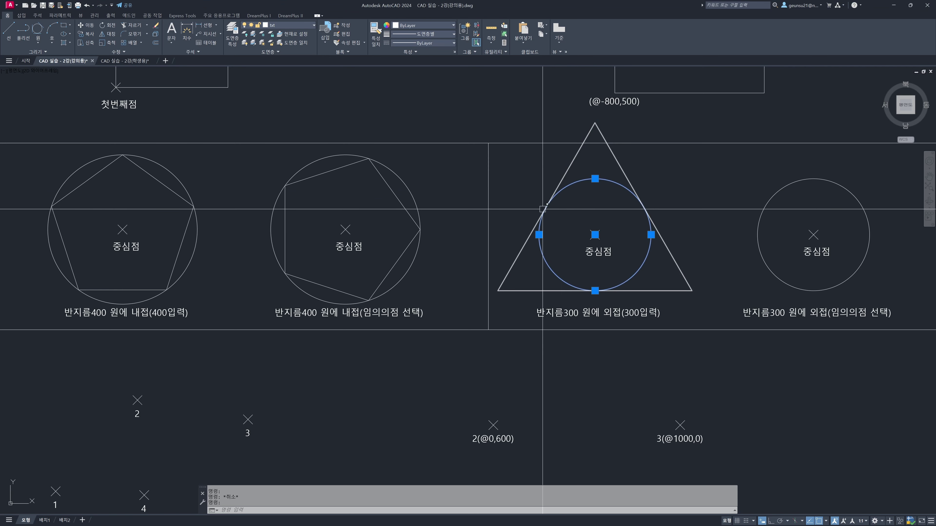
key(Escape)
Step: Draw a 7-sided circumscribed polygon centred in the 반지름300 원에 외접(임의의점 선택) circle, its radius set with the Nearest snap on the circle's upper-left arc
middle_drag(652, 220, 482, 224)
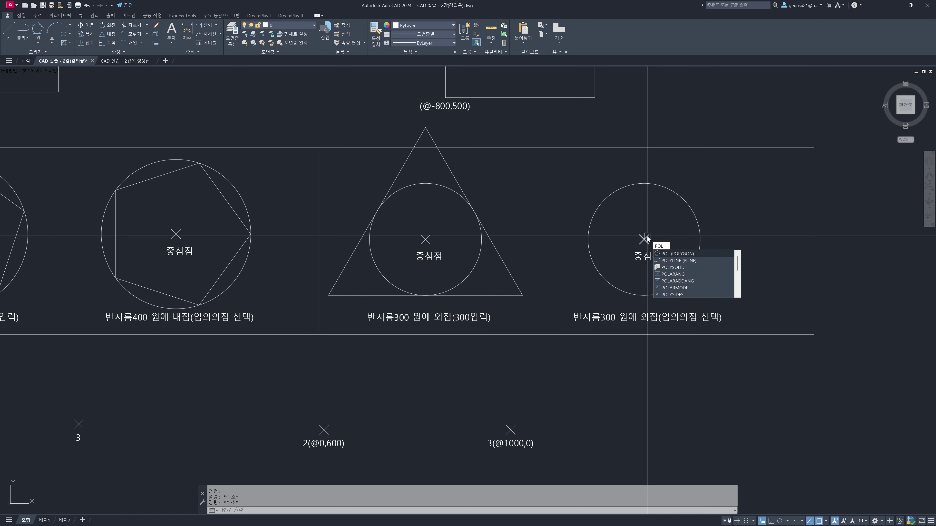
key(Return)
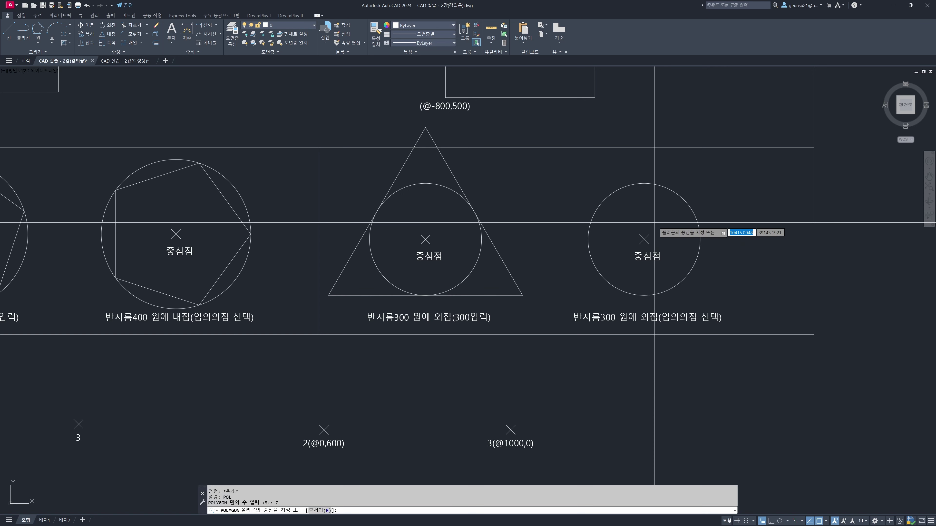
click(644, 239)
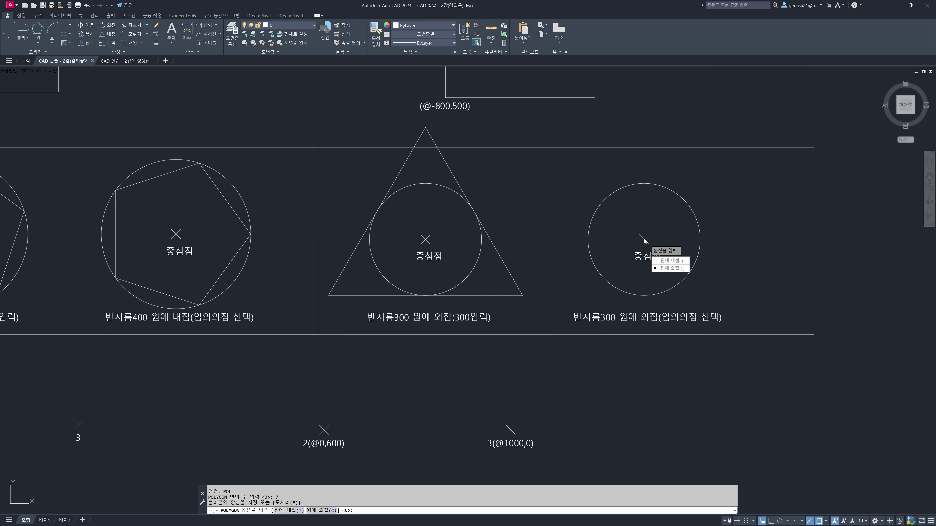
click(663, 269)
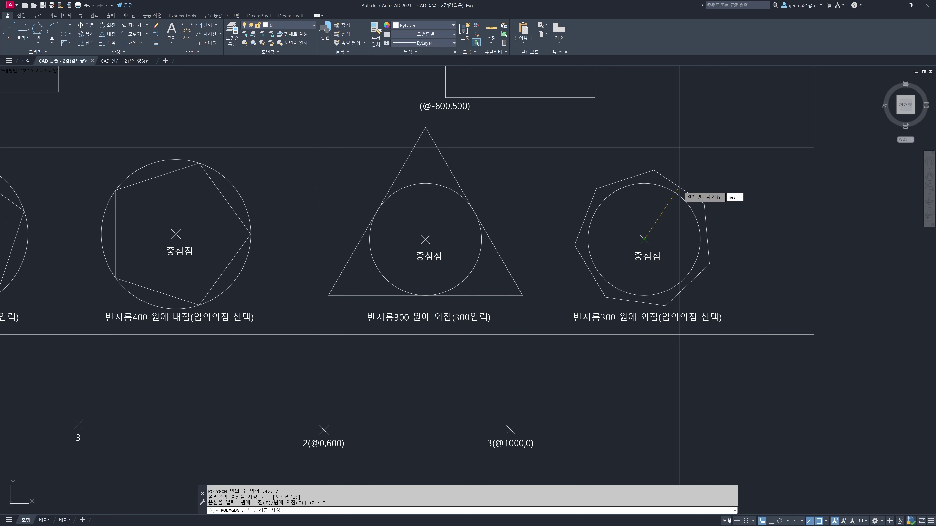
key(Return)
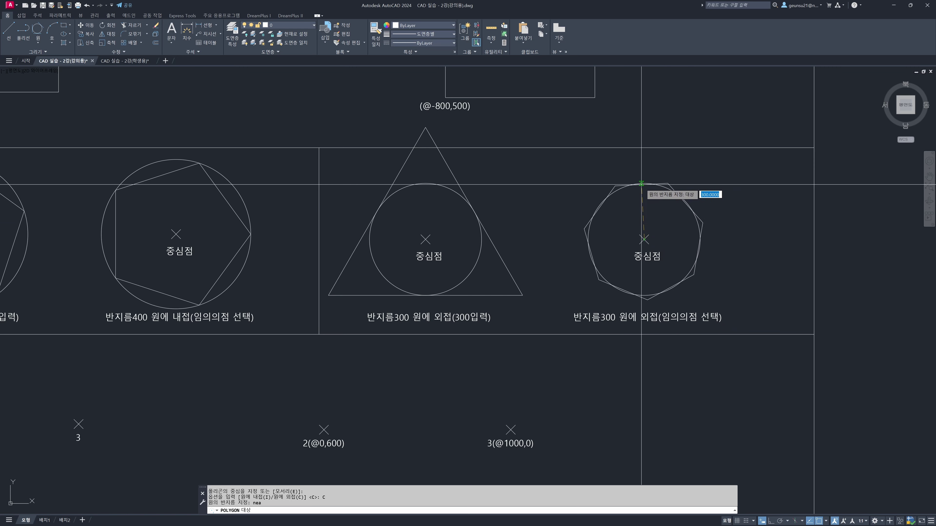
click(604, 199)
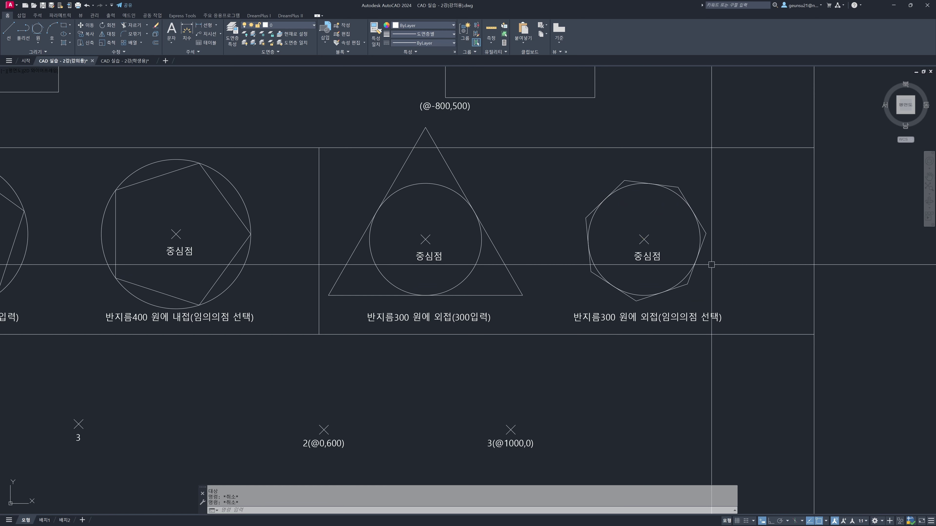
scroll(668, 314, down, 2)
scroll(669, 315, down, 3)
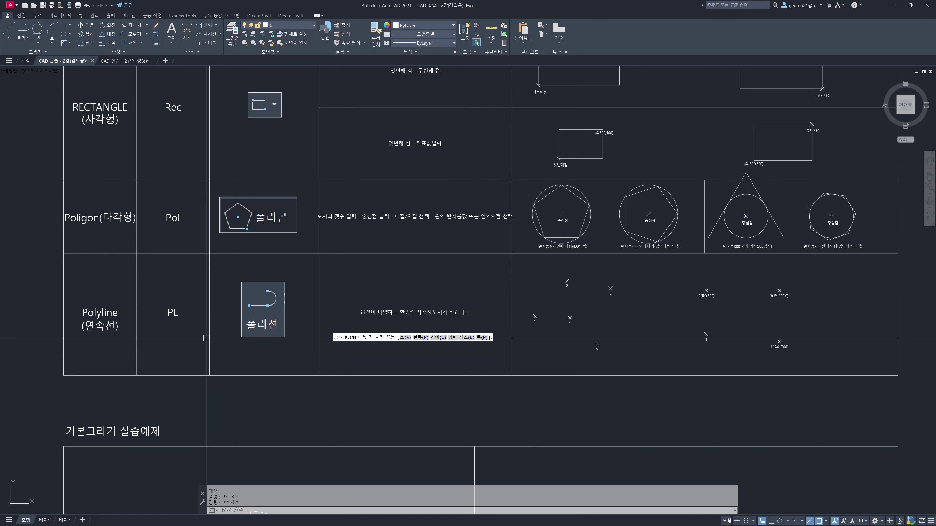
Step: Draw a freehand zigzag chain of connected line segments in the empty space beside the exercise table with the Line command
text(l)
key(Return)
scroll(205, 335, down, 2)
middle_drag(350, 184, 350, 439)
scroll(246, 286, up, 5)
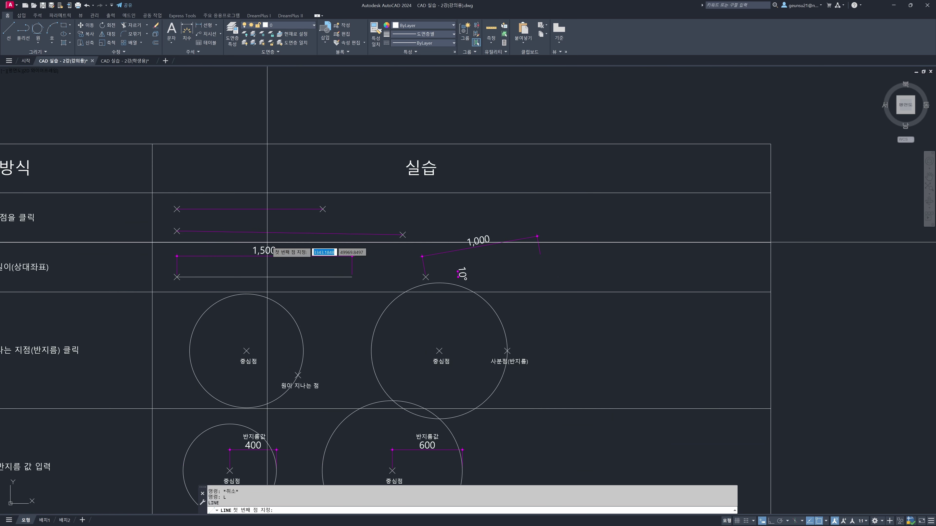
mouse_move(598, 292)
middle_down()
mouse_move(472, 230)
mouse_move(397, 217)
middle_up()
click(674, 208)
click(696, 168)
click(717, 203)
click(686, 250)
click(747, 283)
click(769, 248)
click(760, 185)
click(800, 156)
click(855, 170)
click(818, 209)
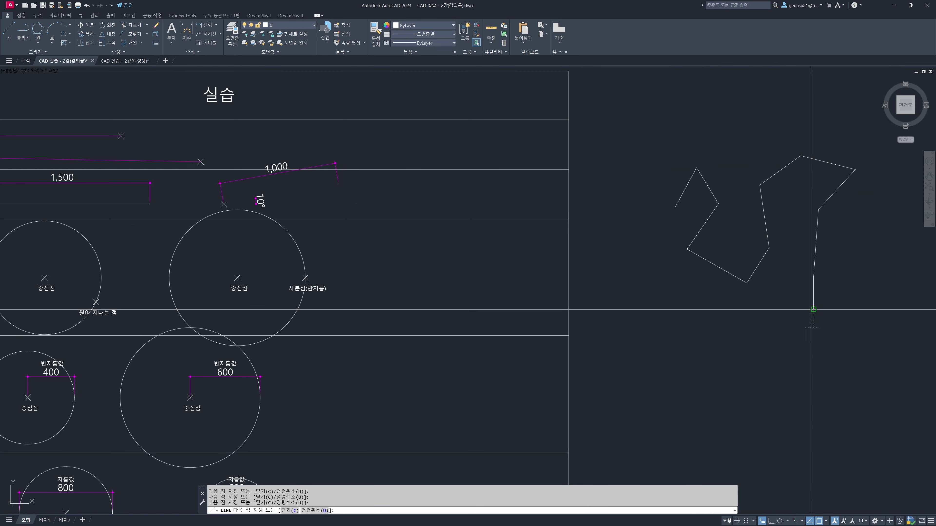
click(851, 260)
click(838, 223)
key(Return)
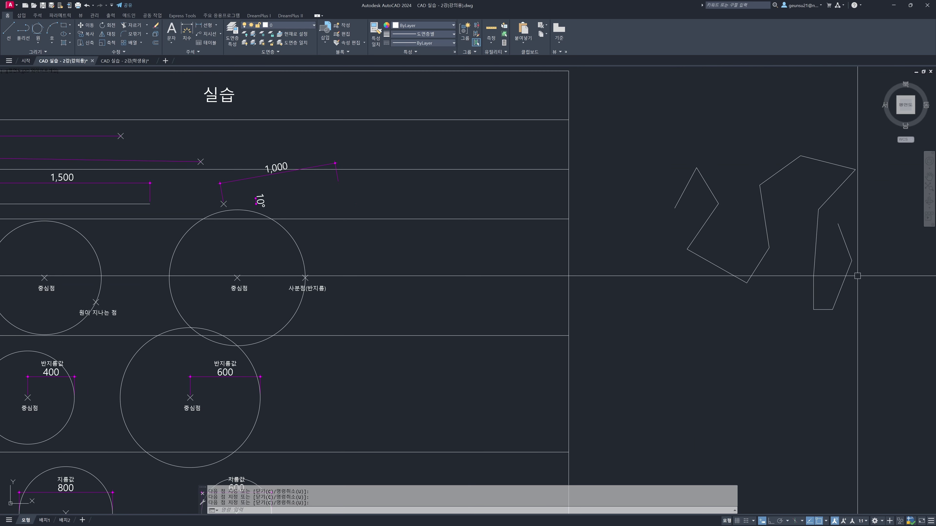
Step: Select every segment of the zigzag line chain individually and erase them all
click(844, 242)
click(845, 284)
click(822, 310)
click(813, 293)
click(815, 243)
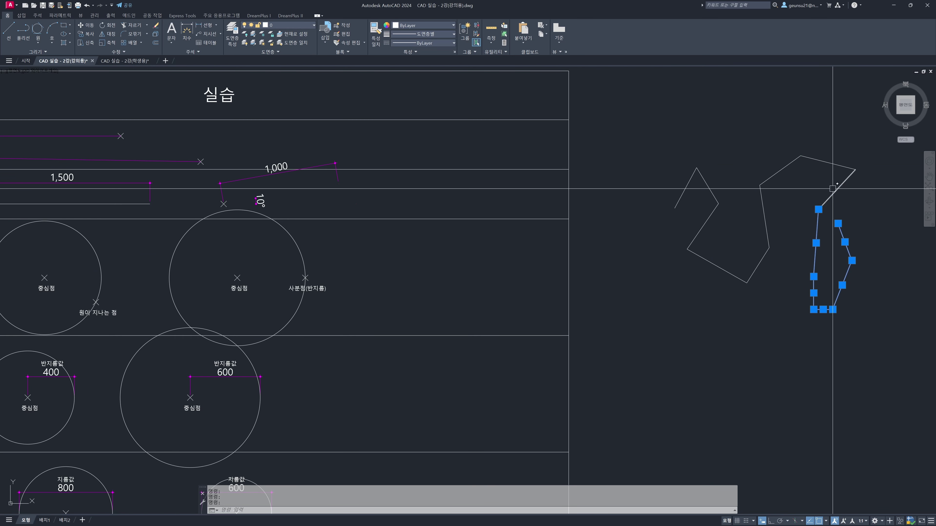
click(832, 163)
click(780, 171)
click(768, 241)
click(755, 271)
click(700, 256)
click(705, 222)
click(712, 196)
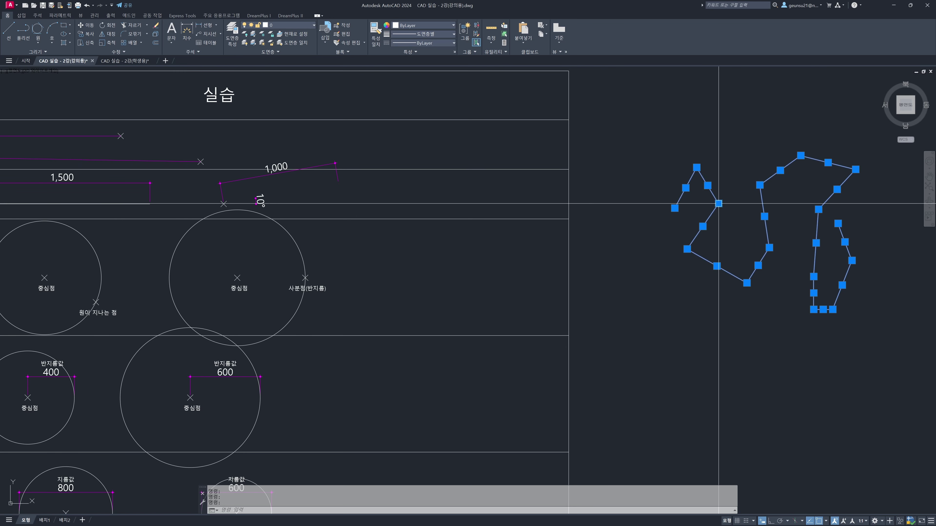
text(e)
key(Return)
key(Escape)
key(Escape)
Step: Start a polyline in the Polyline exercise row with straight segments through points 1, 2 and 3
scroll(468, 291, down, 5)
mouse_move(645, 512)
middle_down()
mouse_move(600, 315)
mouse_move(586, 406)
middle_up()
scroll(586, 197, up, 8)
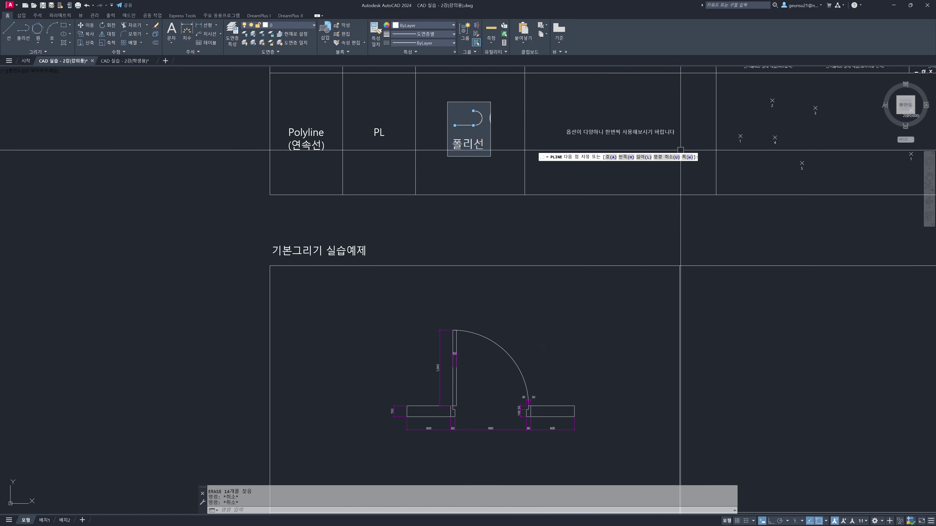
middle_drag(709, 262, 641, 280)
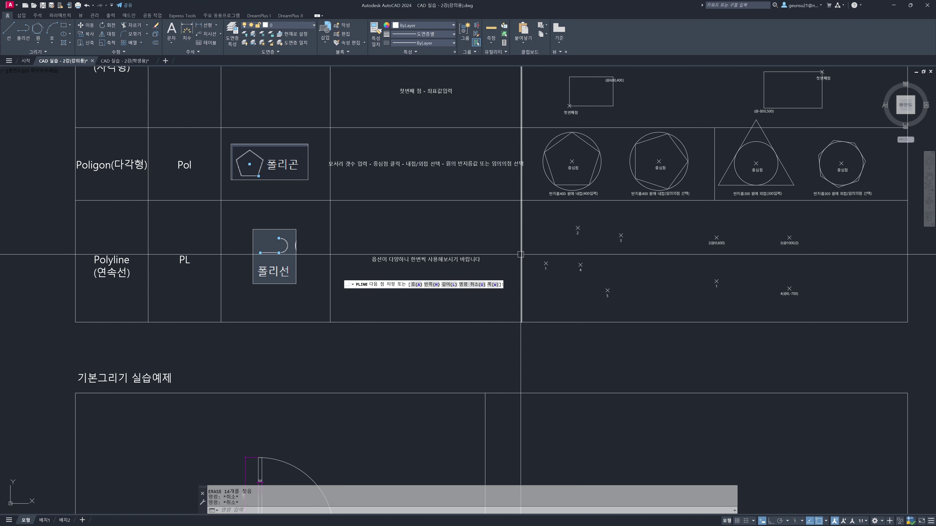
scroll(267, 252, up, 3)
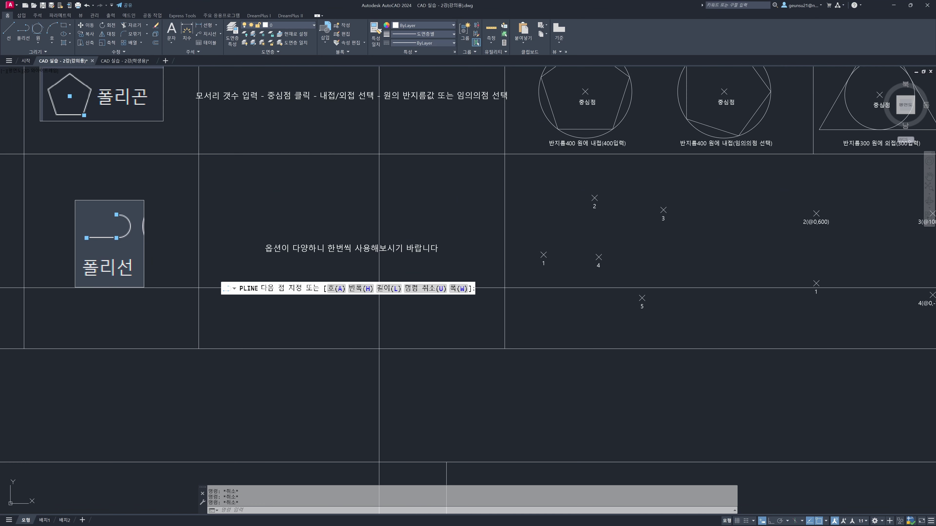
middle_drag(518, 278, 438, 282)
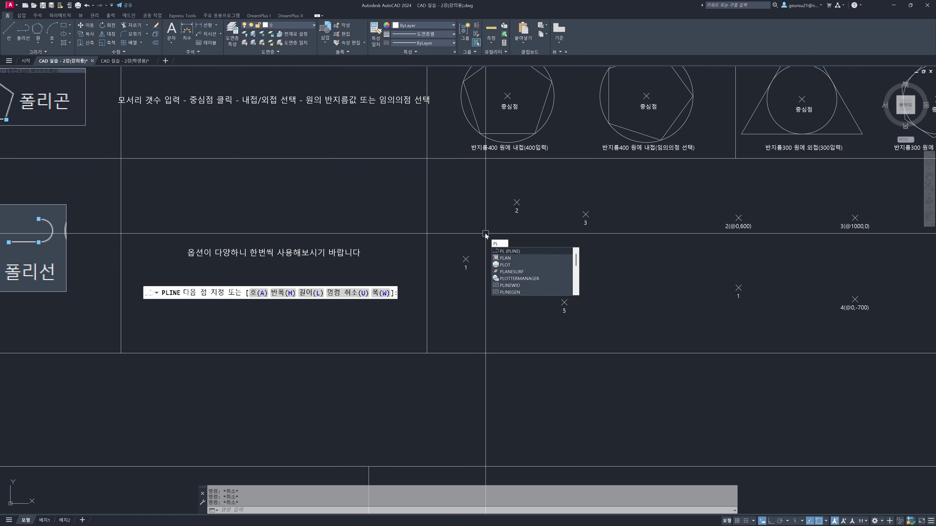
key(Return)
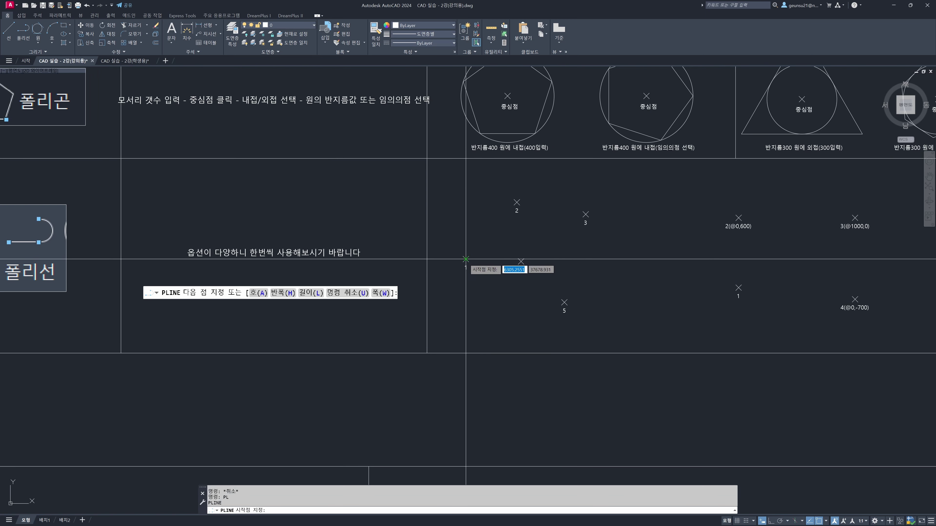
scroll(467, 261, up, 2)
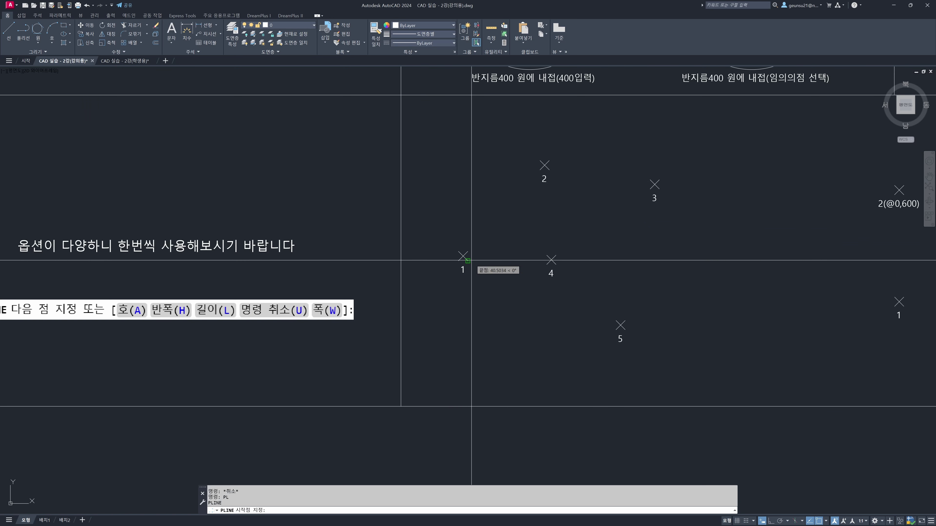
click(462, 256)
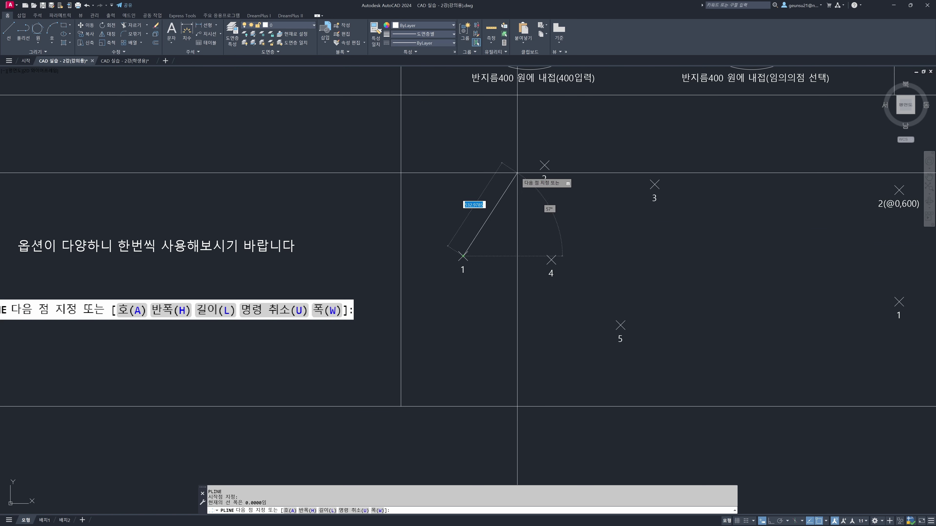
click(544, 165)
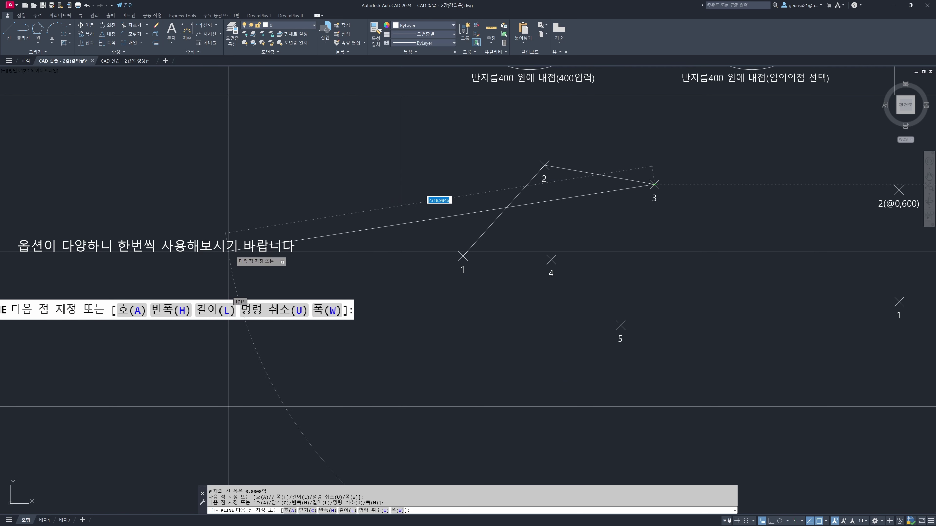
Step: Continue the polyline in Arc mode from point 3 through point 4 to point 5 and finish it
click(290, 511)
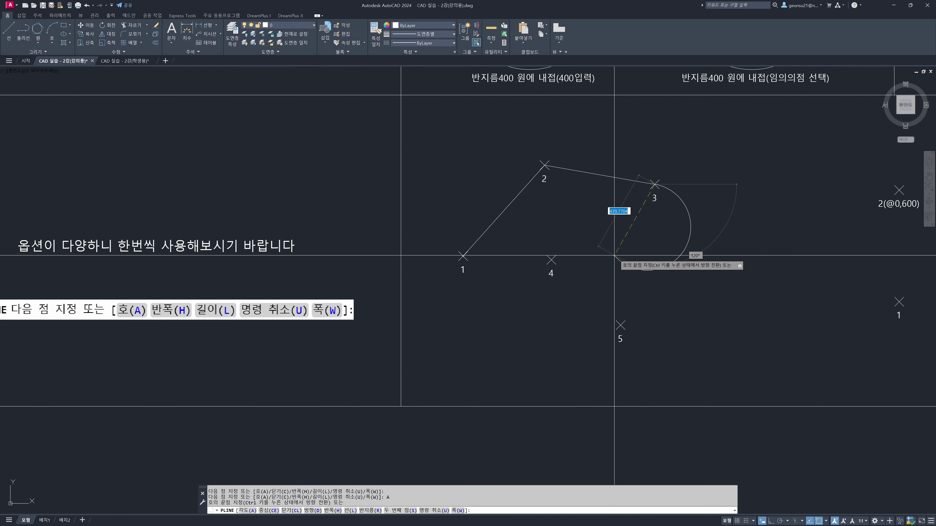
scroll(665, 197, up, 4)
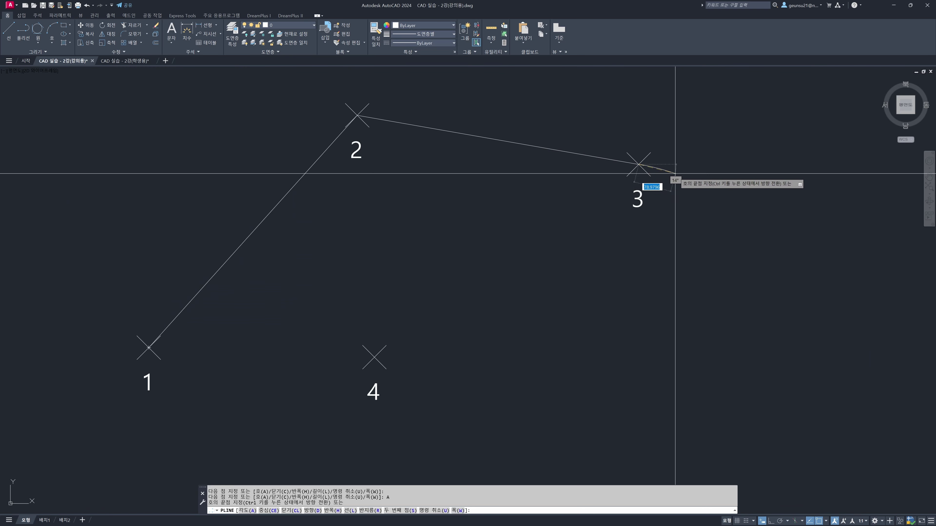
scroll(610, 327, down, 2)
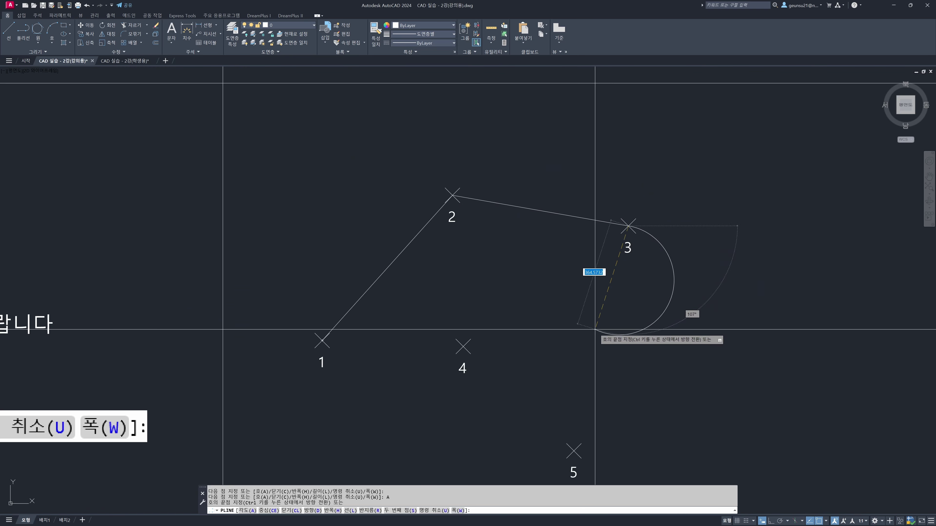
click(463, 347)
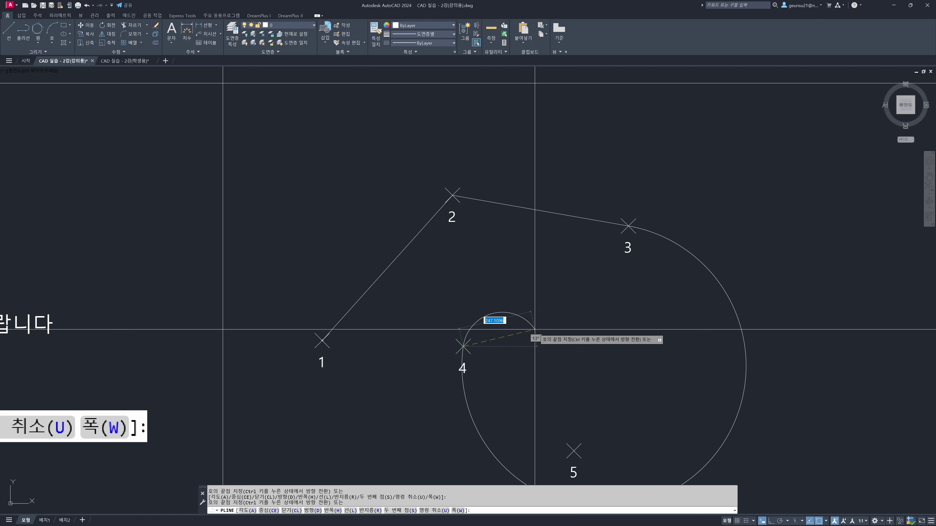
scroll(538, 329, down, 2)
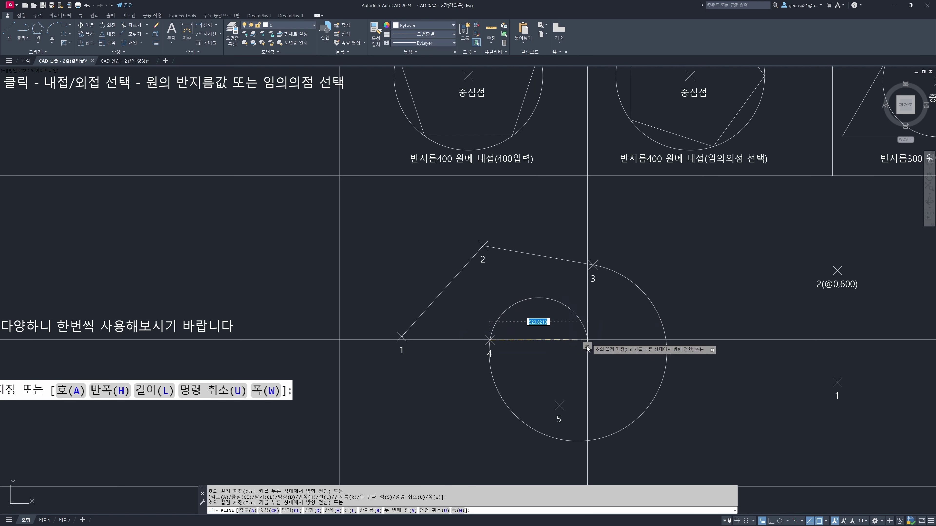
click(559, 406)
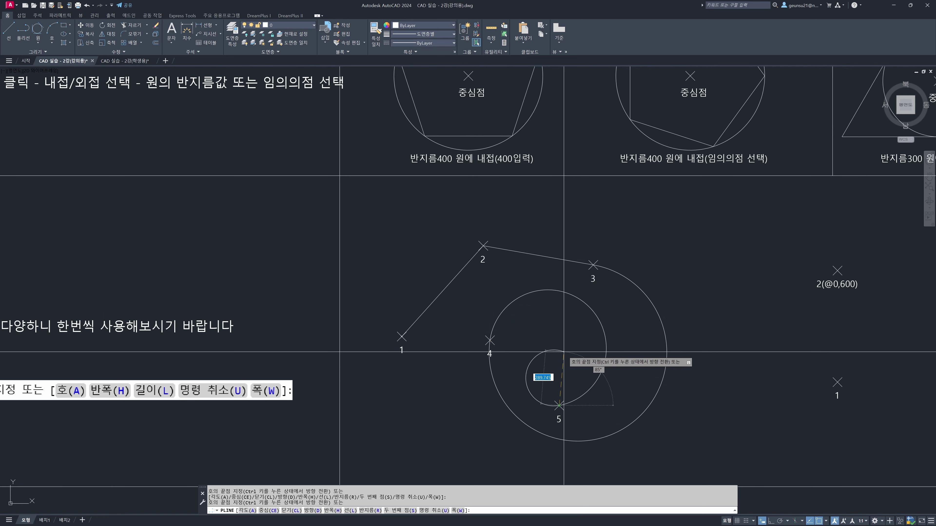
key(Return)
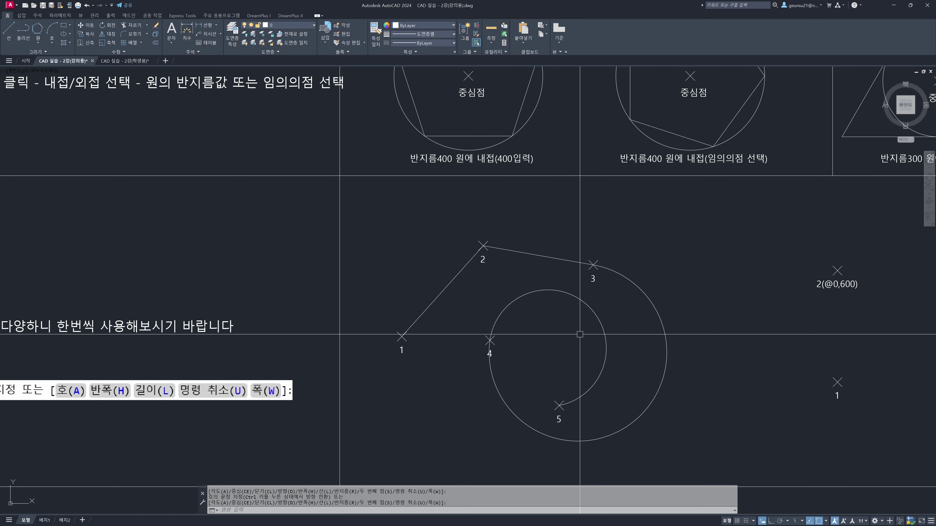
Step: Select the polyline on an arc and on a straight segment to examine whether it behaves as one object
click(564, 297)
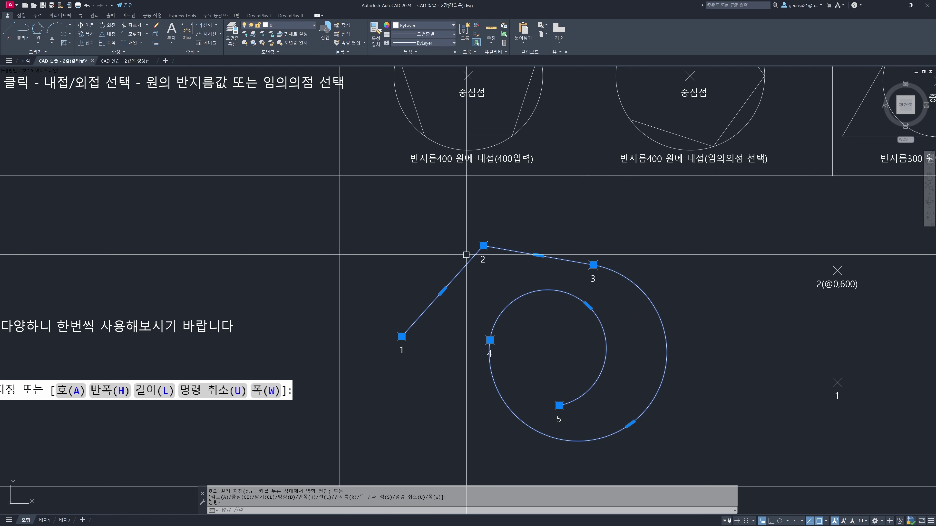
key(Escape)
click(537, 255)
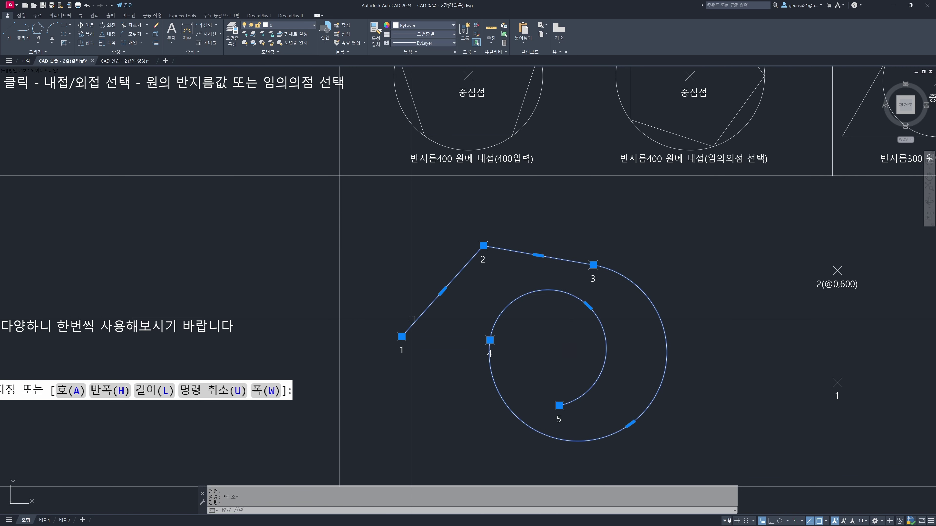
key(Escape)
Step: Select the polyline on its inner arc, erase it, and undo the erase
click(529, 293)
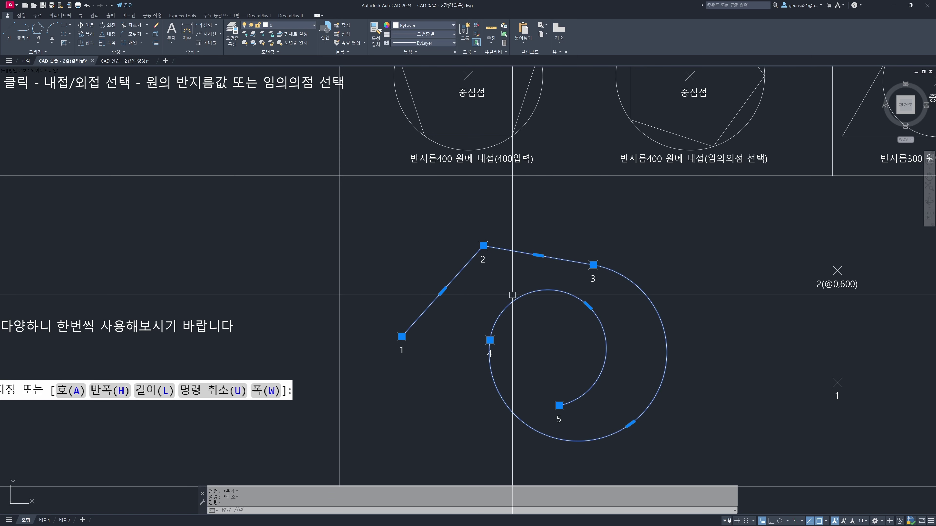
text(e)
key(Return)
middle_drag(499, 310, 513, 298)
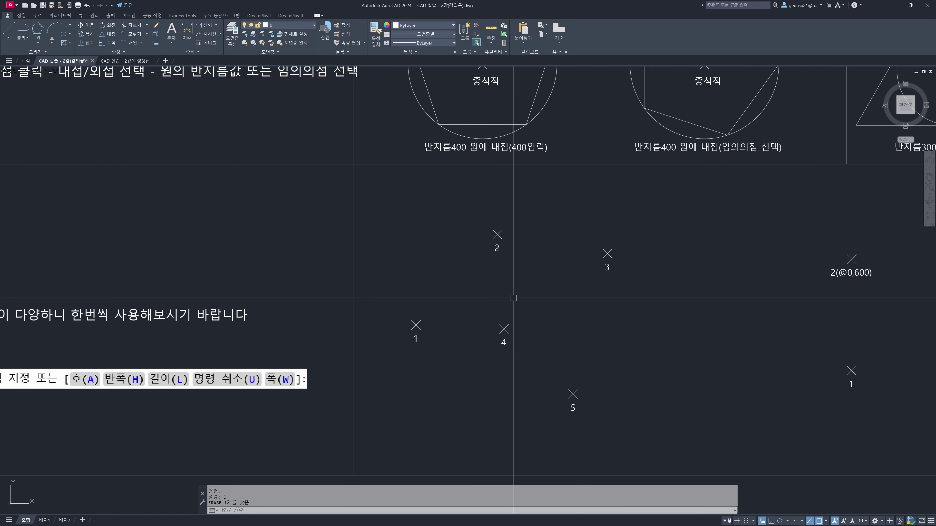
key(ctrl+z)
key(ctrl+z)
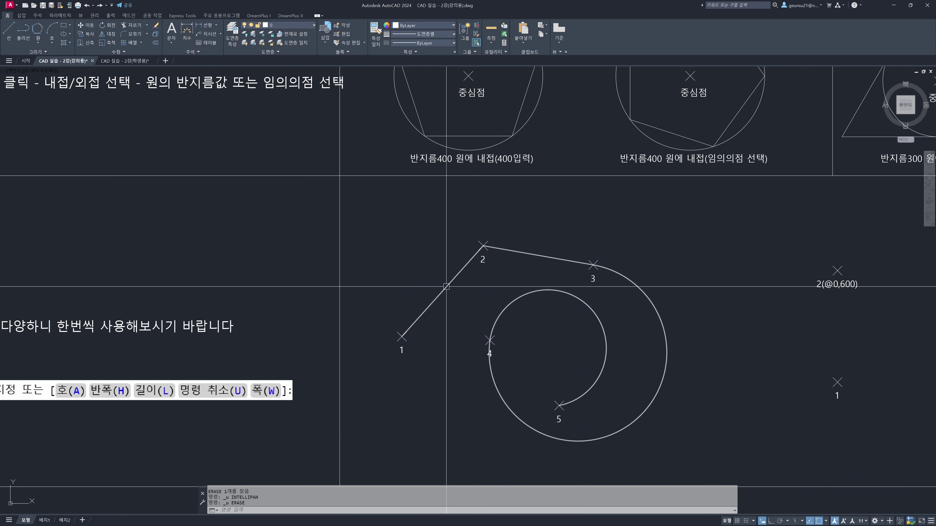
Step: Run the Erase command before picking the polyline to remove it, and undo that erase
key(Escape)
key(Escape)
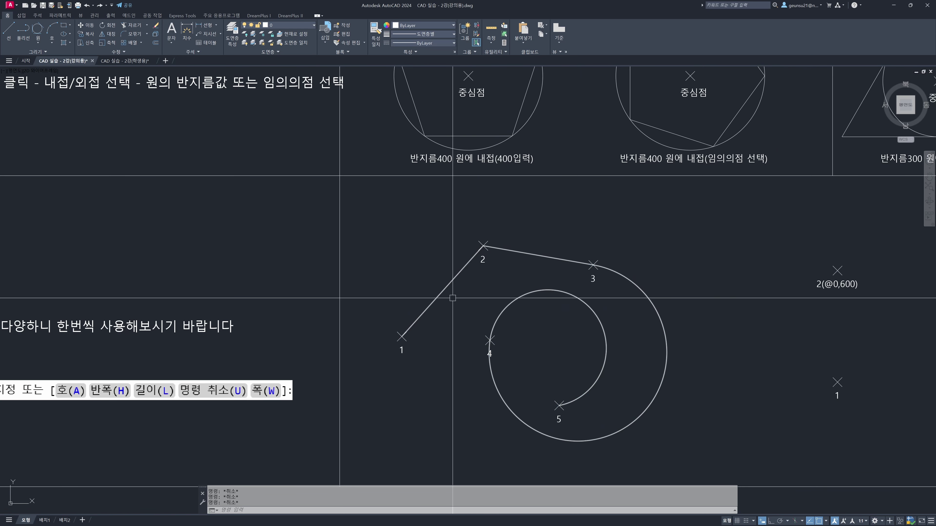
text(e)
key(Return)
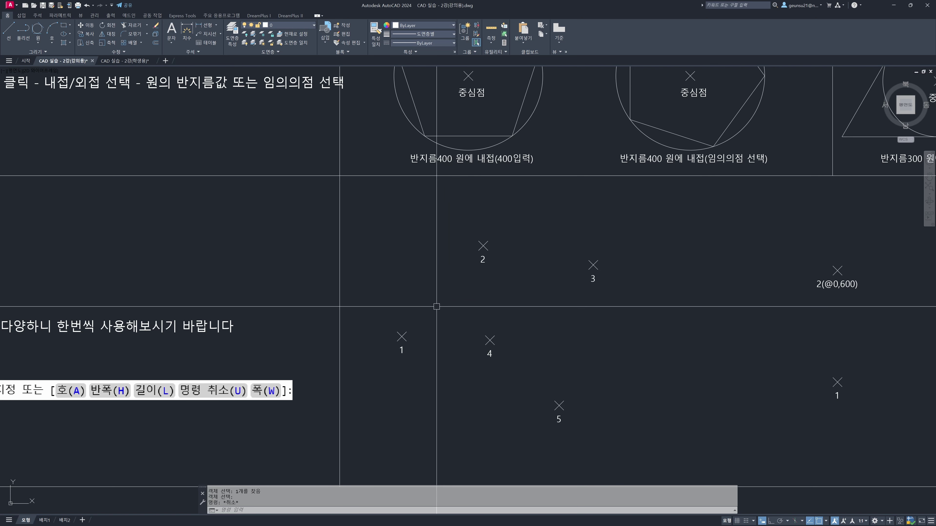
key(ctrl+z)
Step: Erase the polyline using a selection window, undo the erase, and delete the restored polyline through points 1 to 5
click(450, 279)
click(435, 298)
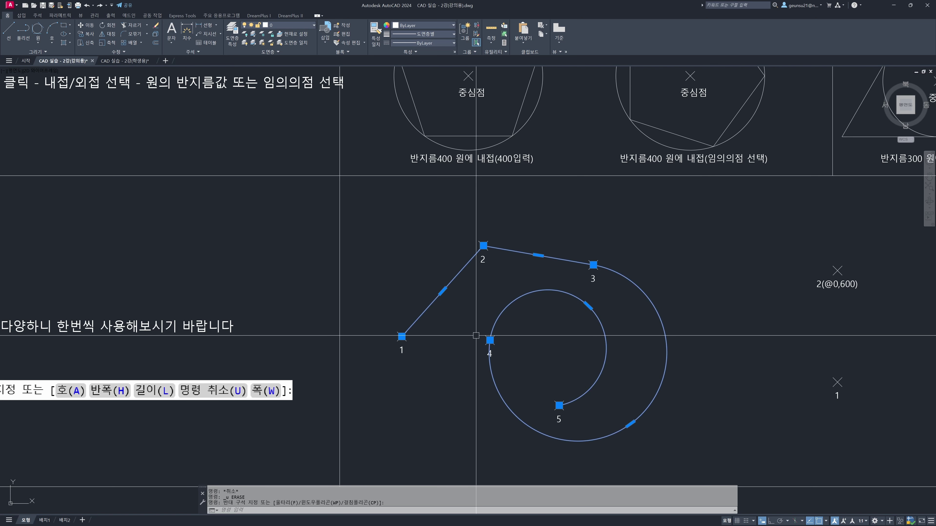
key(Delete)
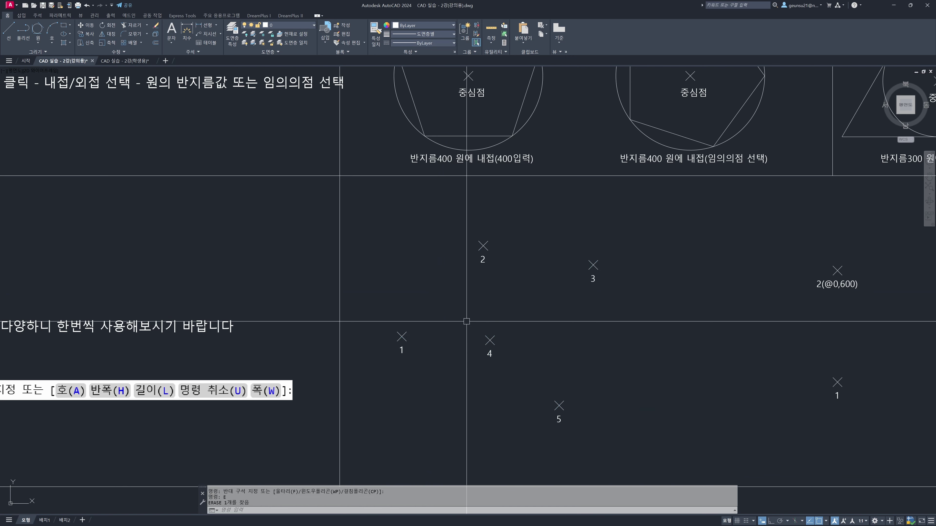
key(ctrl+z)
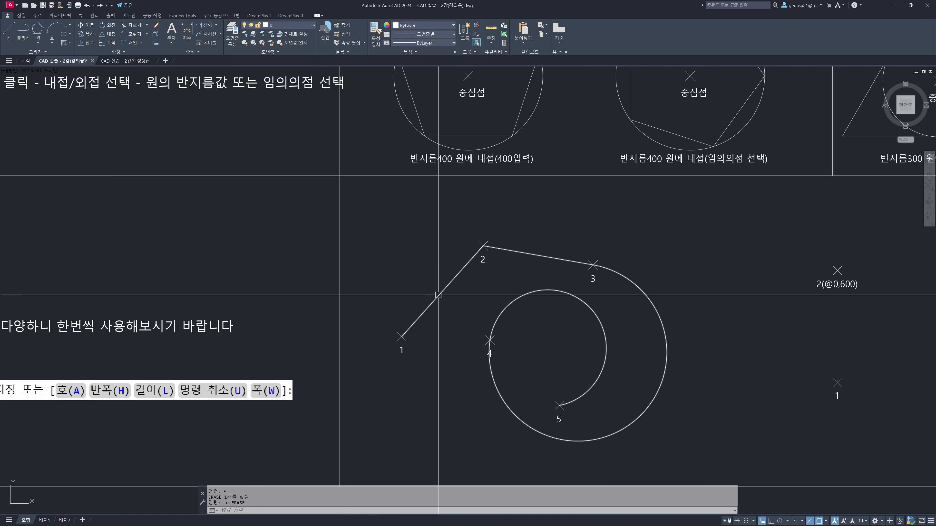
click(439, 295)
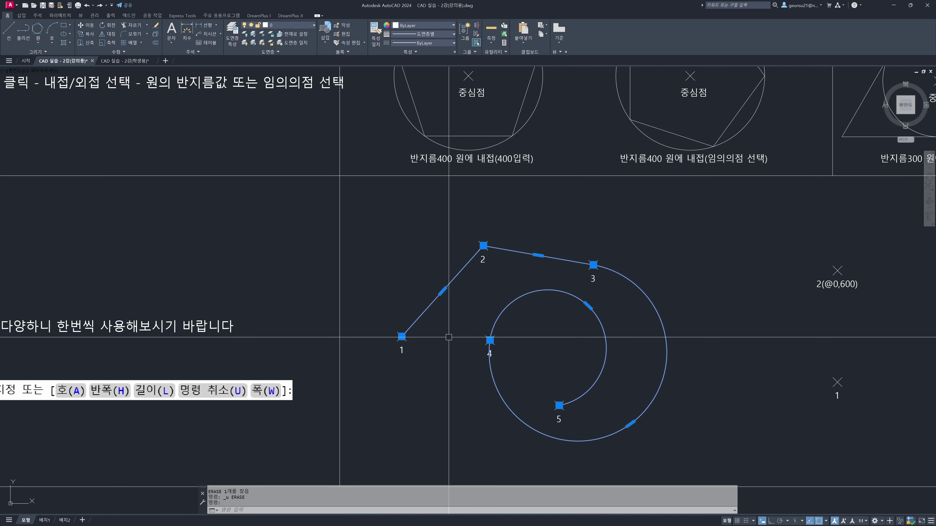
key(Delete)
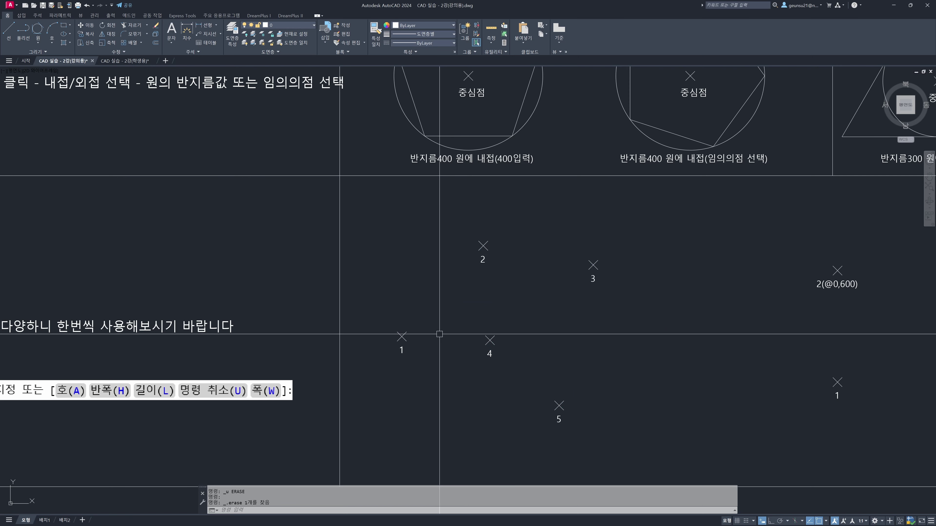
Step: Start a new polyline and draw its first straight segment from point 1 to point 2
middle_drag(417, 339, 499, 302)
text(PL)
key(Return)
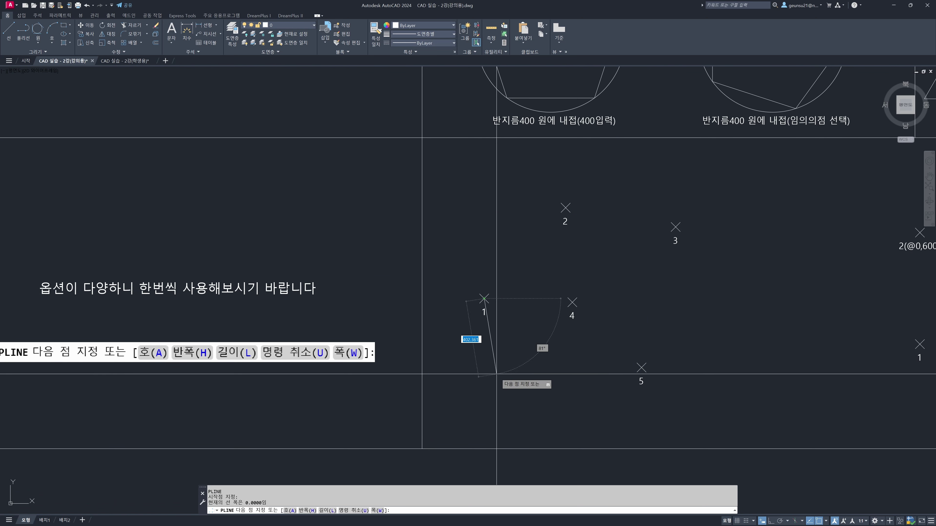
click(565, 208)
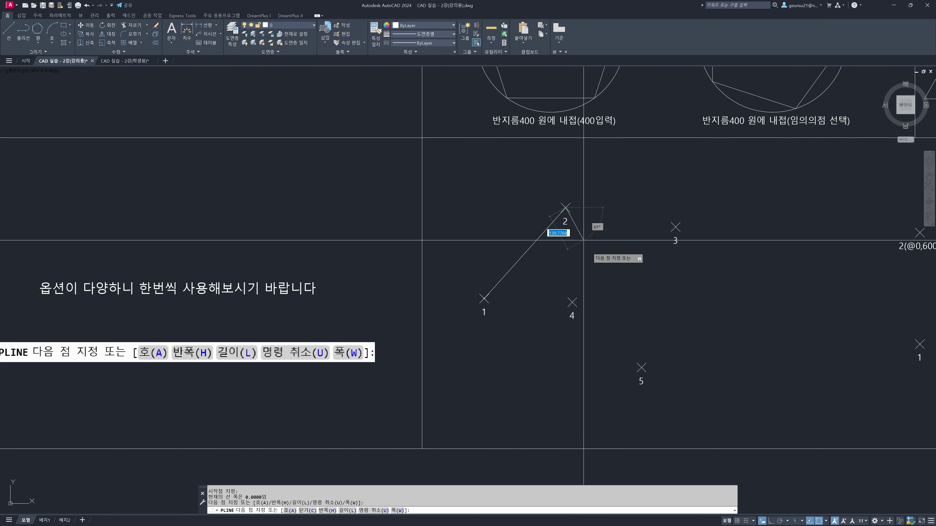
Step: Continue the polyline to point 3 with a starting halfwidth of 50 and an ending halfwidth of 10
click(325, 510)
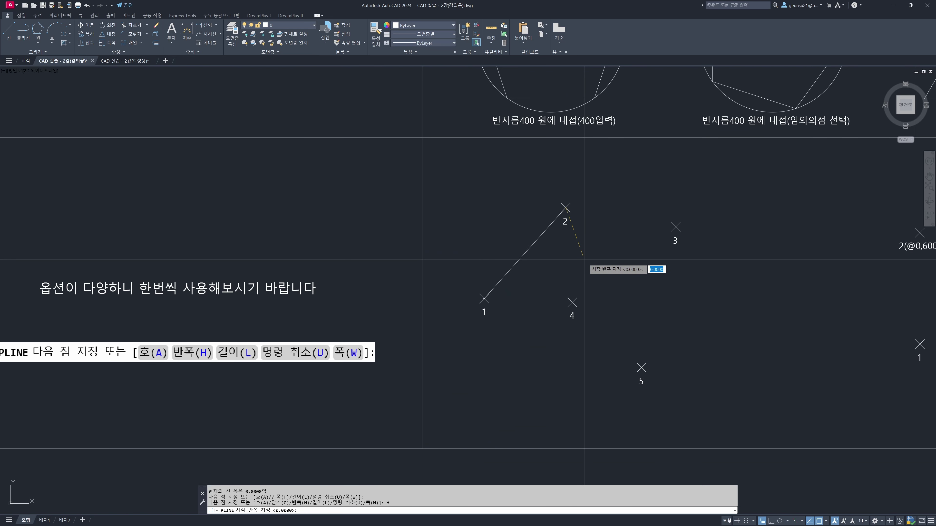
text(50)
key(Return)
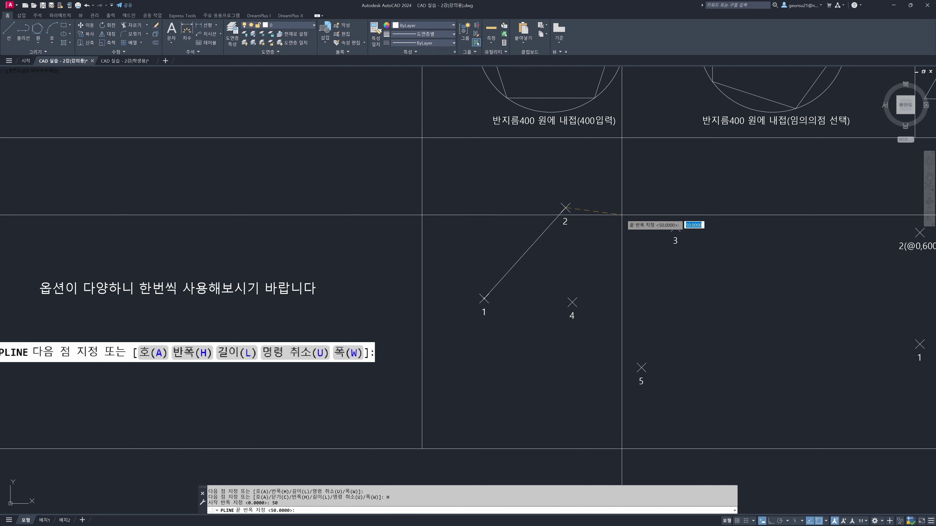
key(Return)
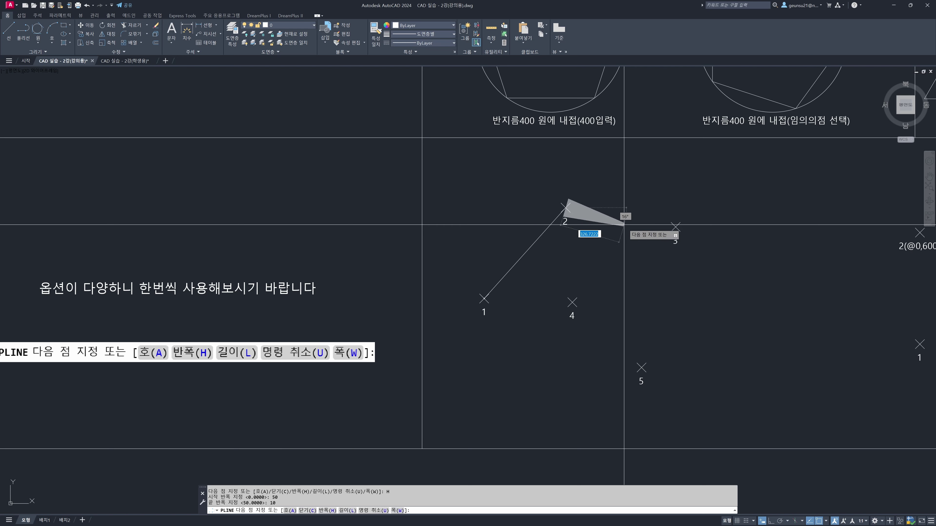
scroll(623, 217, up, 5)
scroll(635, 214, down, 2)
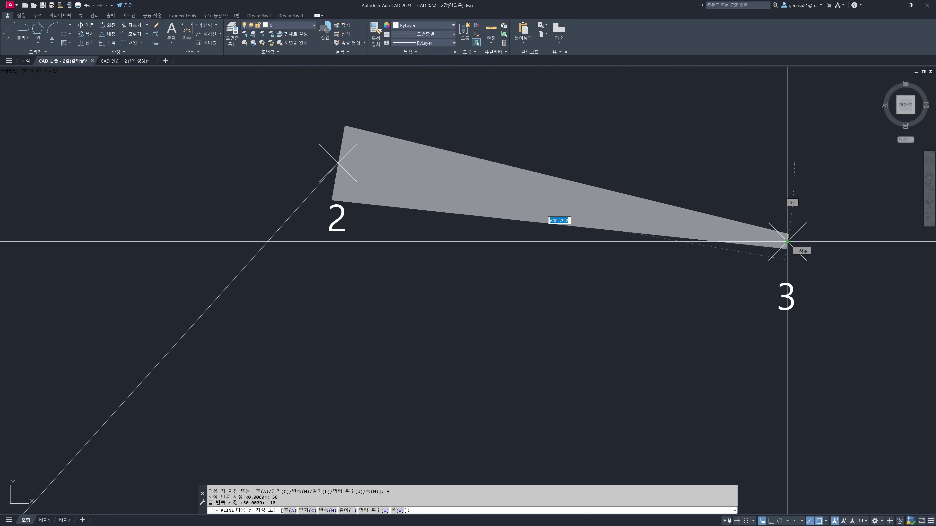
click(787, 241)
scroll(788, 251, down, 4)
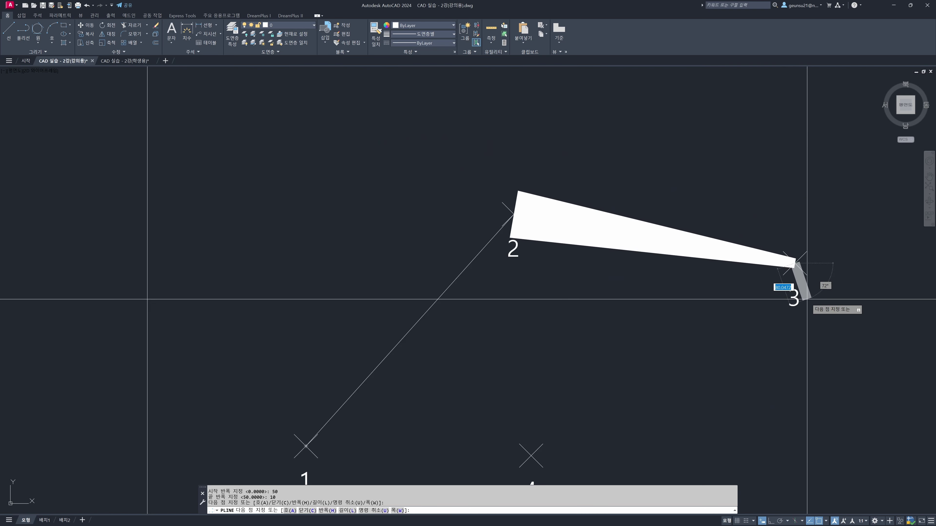
Step: Set the polyline's starting width to 20 and ending width to 0, and draw the tapered segment to point 4
middle_drag(821, 341, 699, 260)
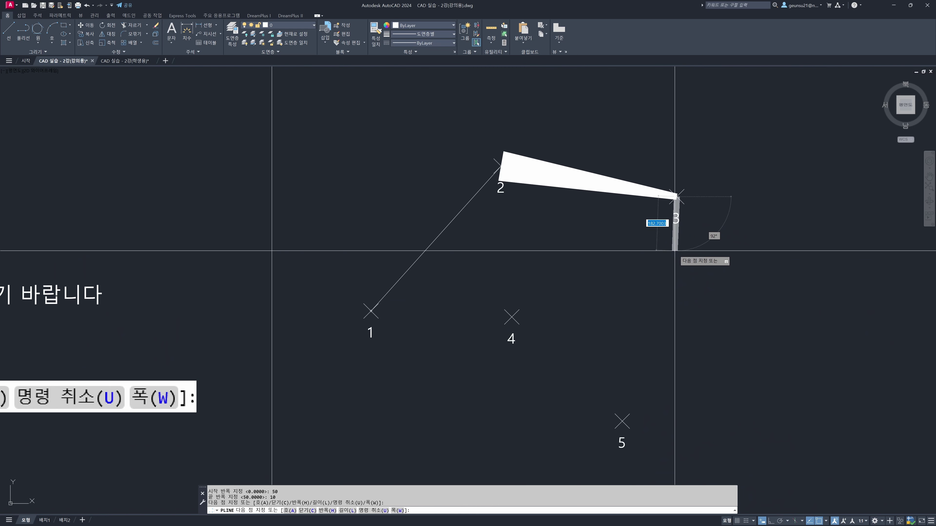
mouse_move(675, 251)
middle_down()
mouse_move(459, 213)
mouse_move(425, 232)
mouse_move(529, 241)
mouse_move(492, 214)
mouse_move(528, 195)
middle_up()
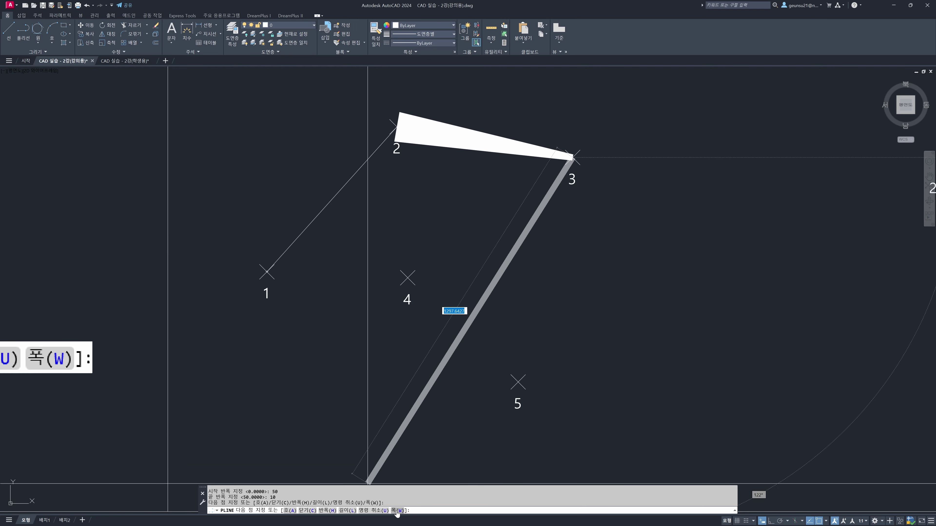
scroll(397, 124, up, 4)
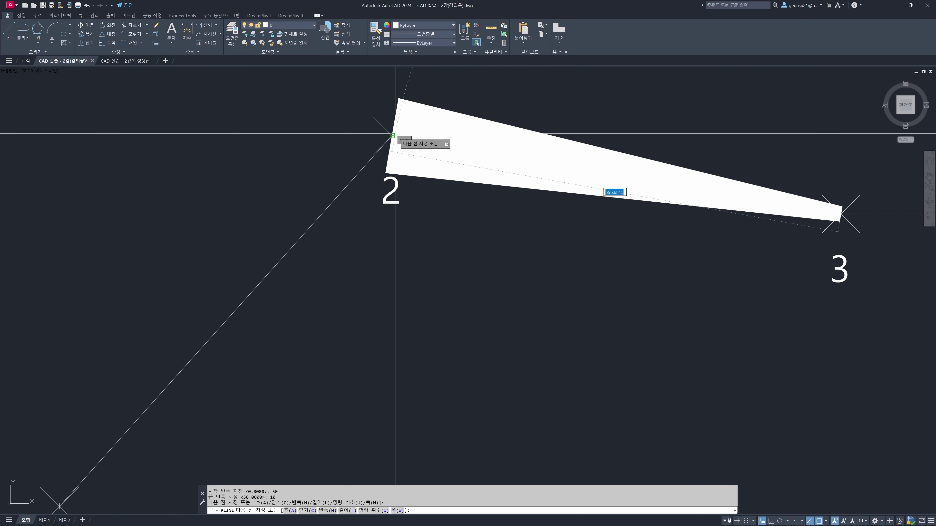
click(840, 213)
middle_drag(727, 319, 533, 251)
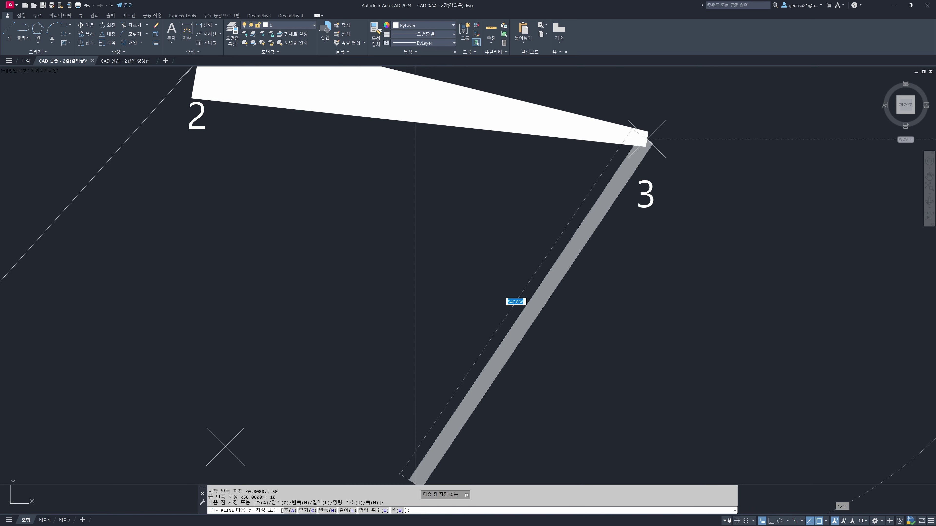
click(398, 514)
scroll(502, 329, down, 2)
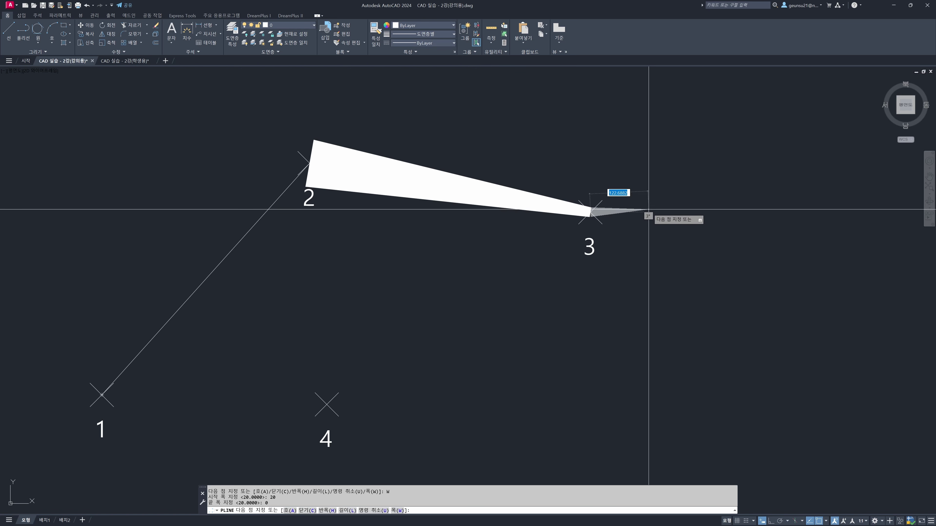
scroll(630, 212, up, 5)
scroll(523, 261, up, 3)
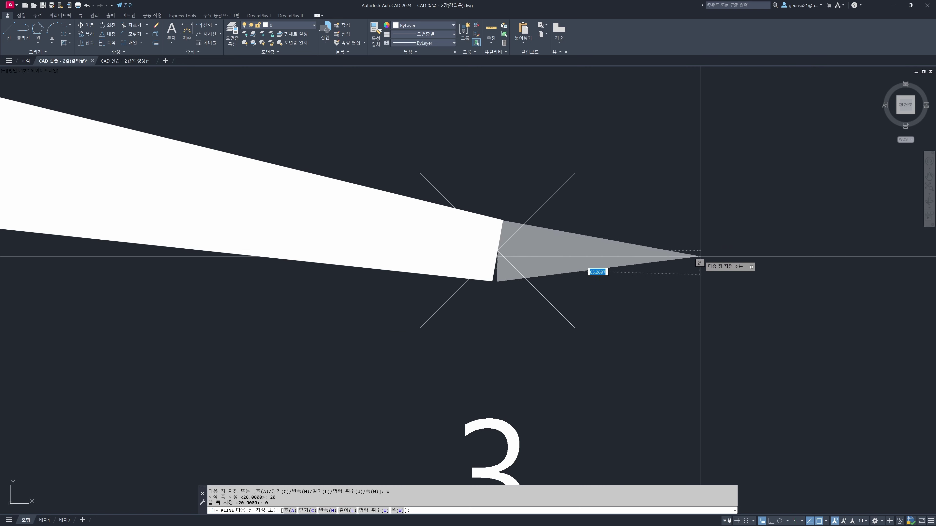
scroll(683, 266, down, 3)
scroll(665, 309, up, 1)
scroll(672, 295, down, 6)
scroll(553, 411, down, 1)
scroll(436, 352, up, 2)
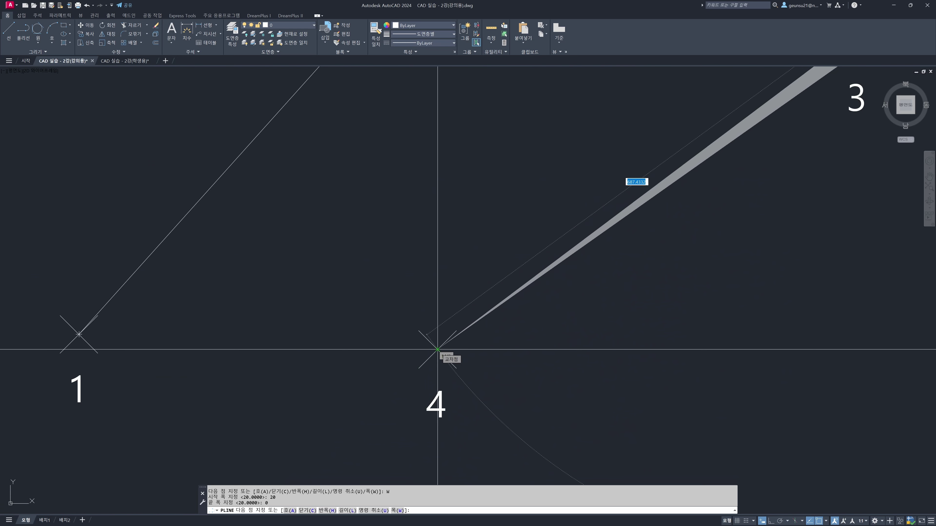
click(438, 348)
Step: Draw the polyline's last segment from point 4 to point 5 and end the command
scroll(547, 360, down, 5)
middle_drag(547, 372, 464, 247)
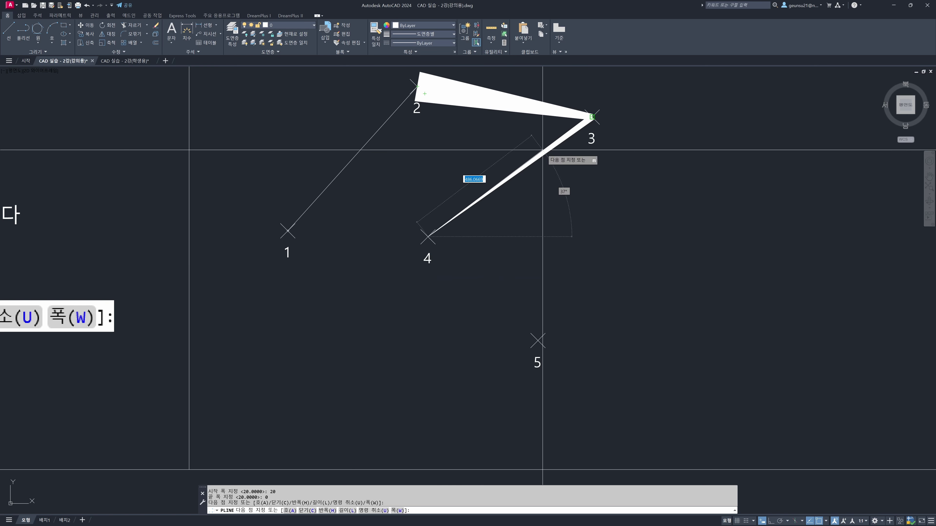
click(538, 341)
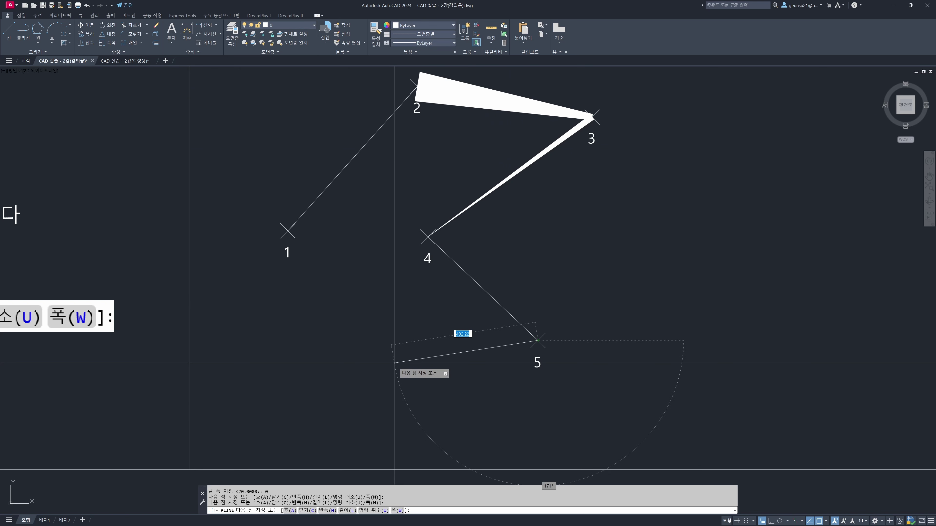
key(Return)
scroll(336, 406, down, 1)
click(438, 266)
key(Escape)
key(Escape)
key(Escape)
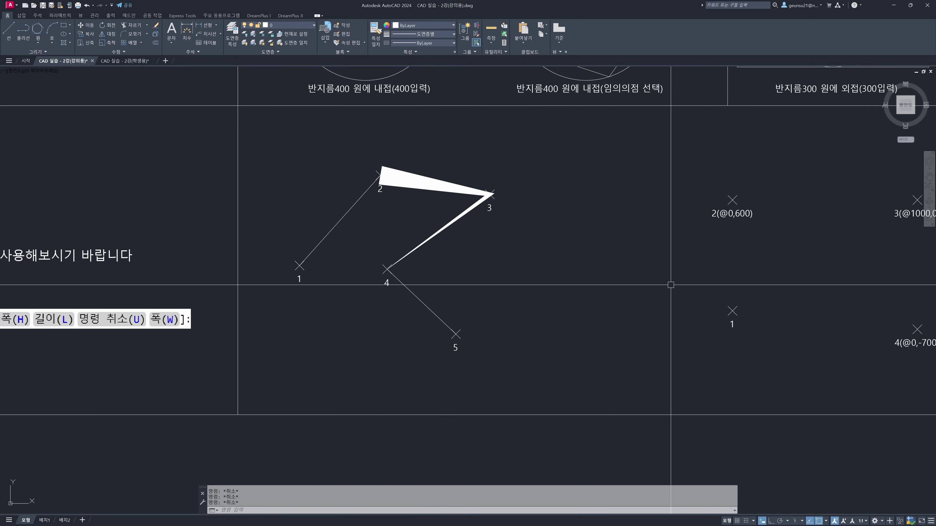
middle_drag(669, 284, 398, 294)
middle_drag(454, 277, 432, 265)
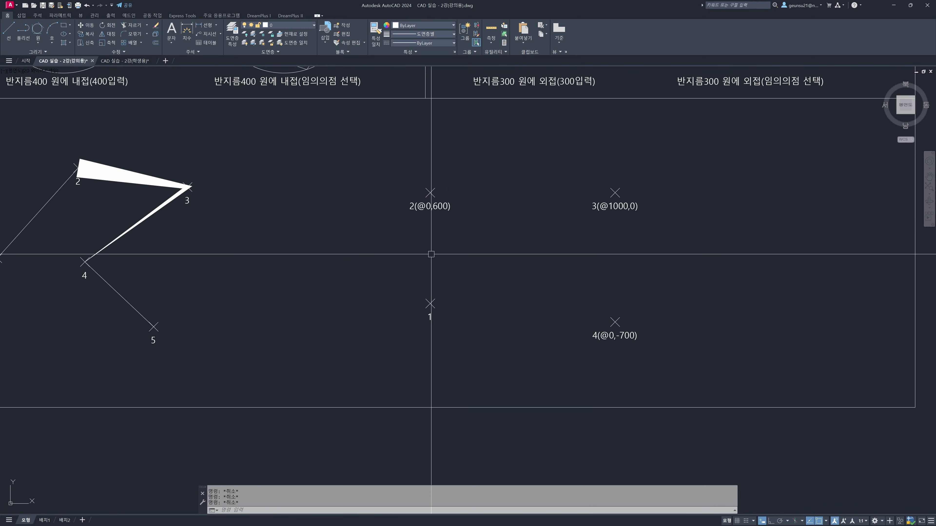
key(Return)
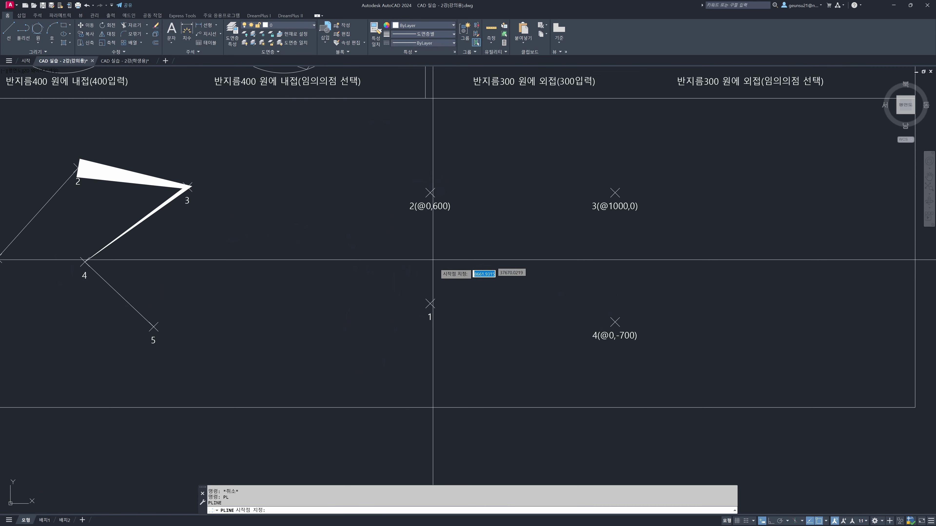
click(430, 303)
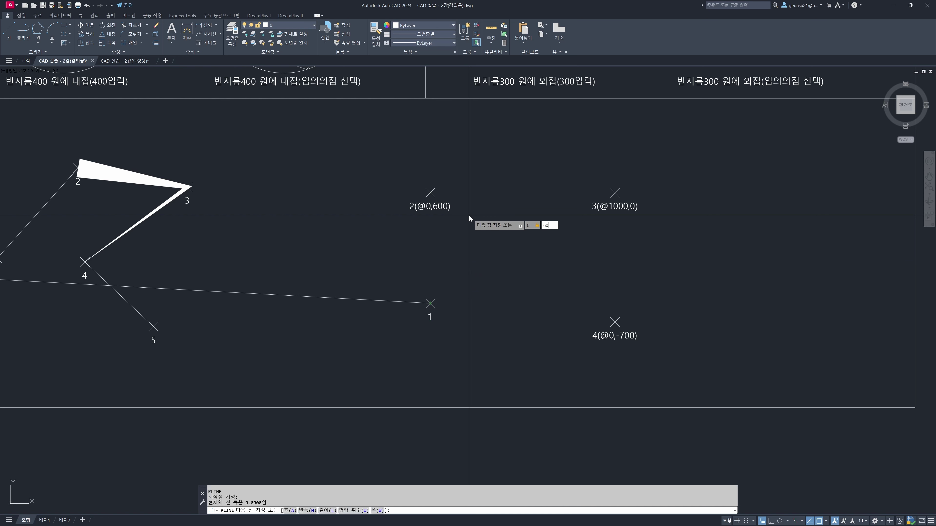
key(Return)
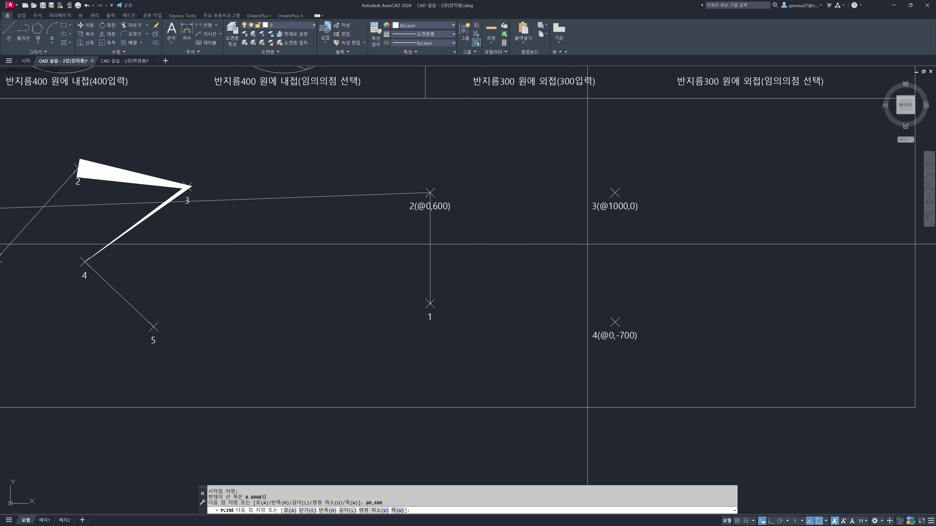
text(@1000,0)
key(Return)
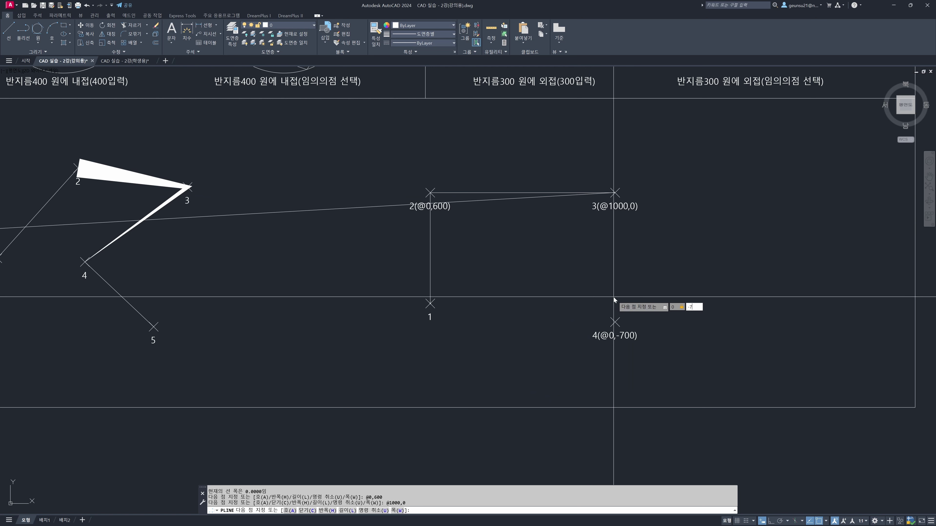
text(@0,-700)
key(Return)
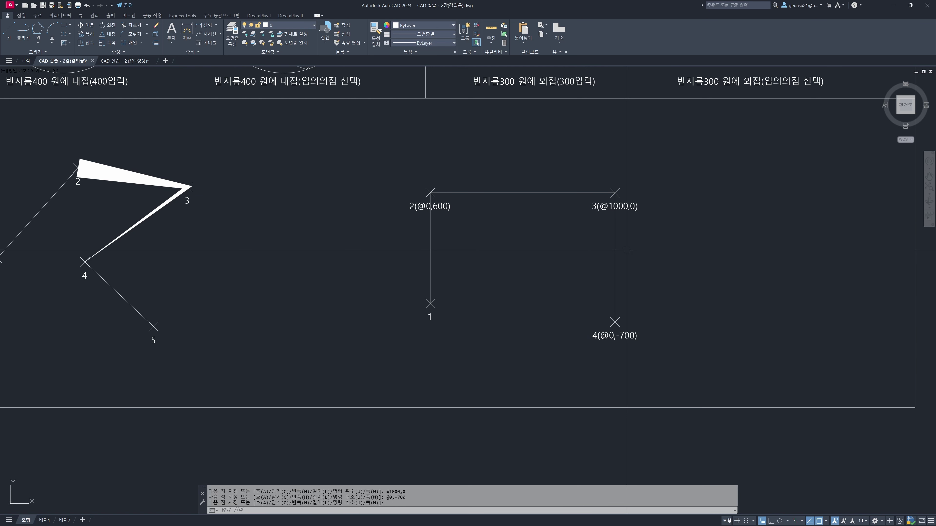
key(Escape)
key(Escape)
key(Escape)
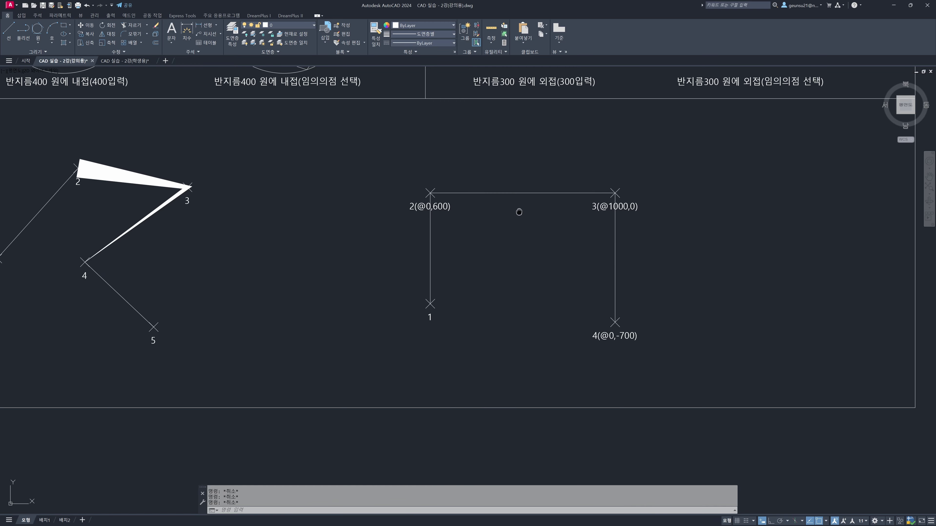
Step: Edit the polyline drawn with relative coordinates using PEDIT, setting the width of all its segments to 20
middle_drag(541, 209, 539, 216)
scroll(476, 255, down, 6)
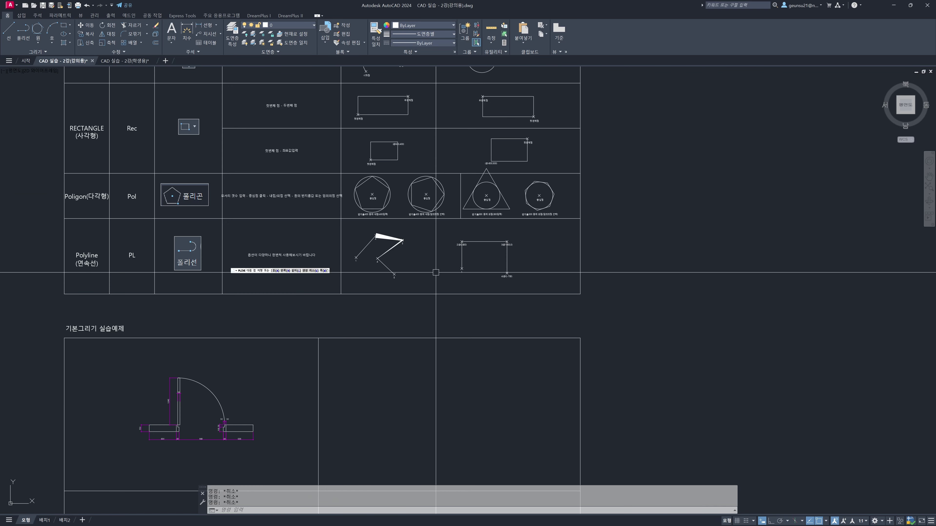
scroll(453, 255, up, 6)
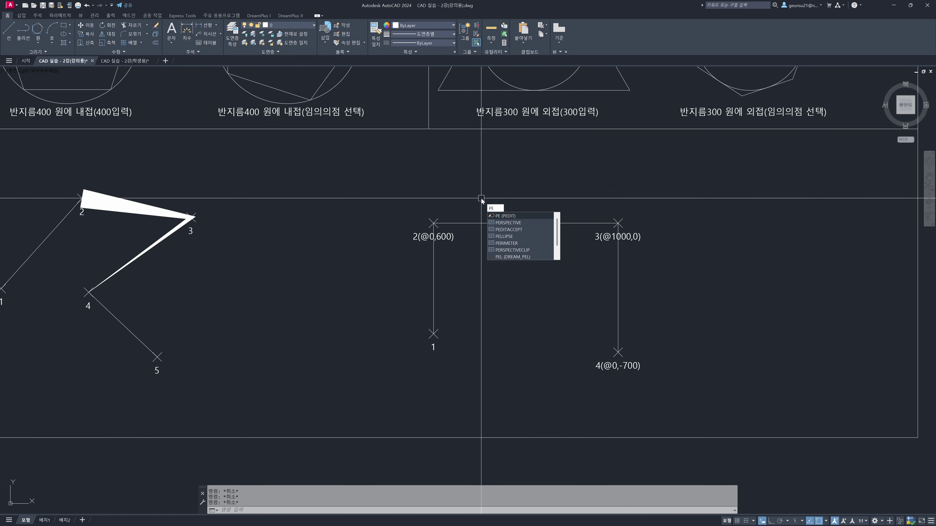
key(Return)
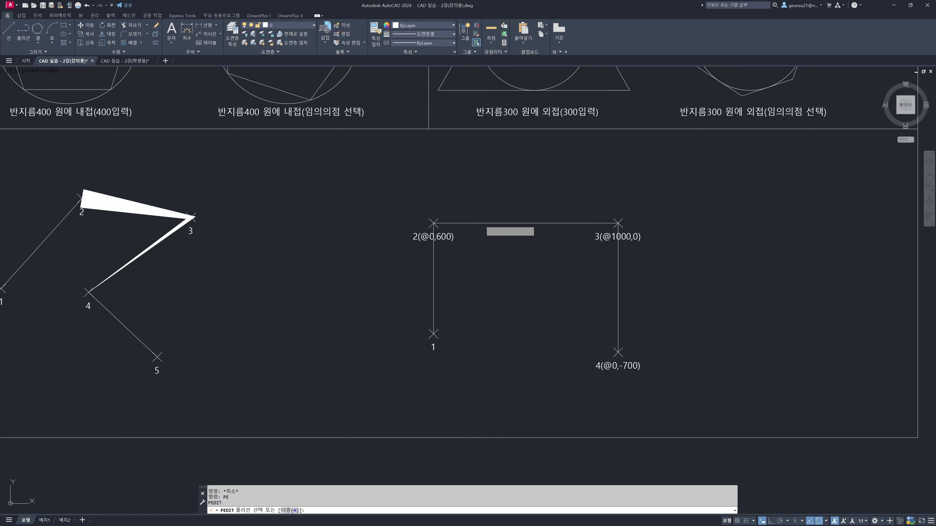
click(480, 224)
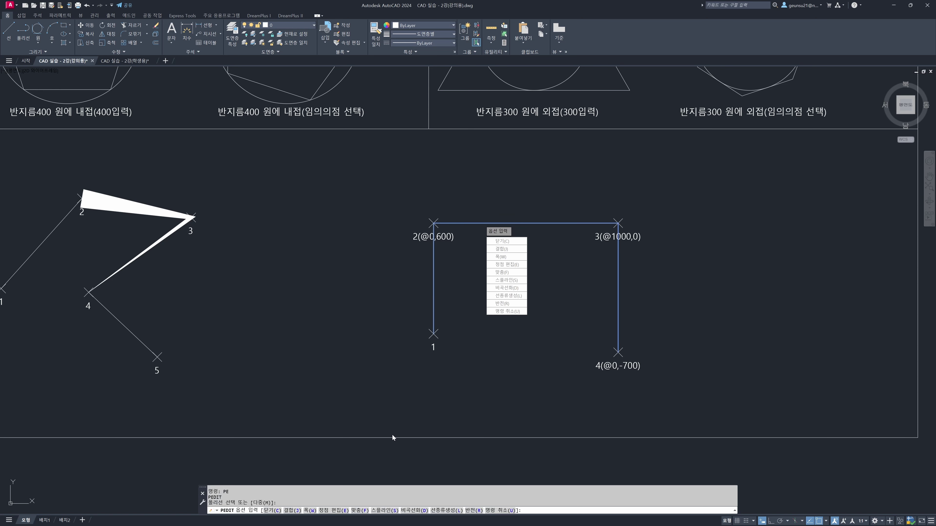
click(310, 510)
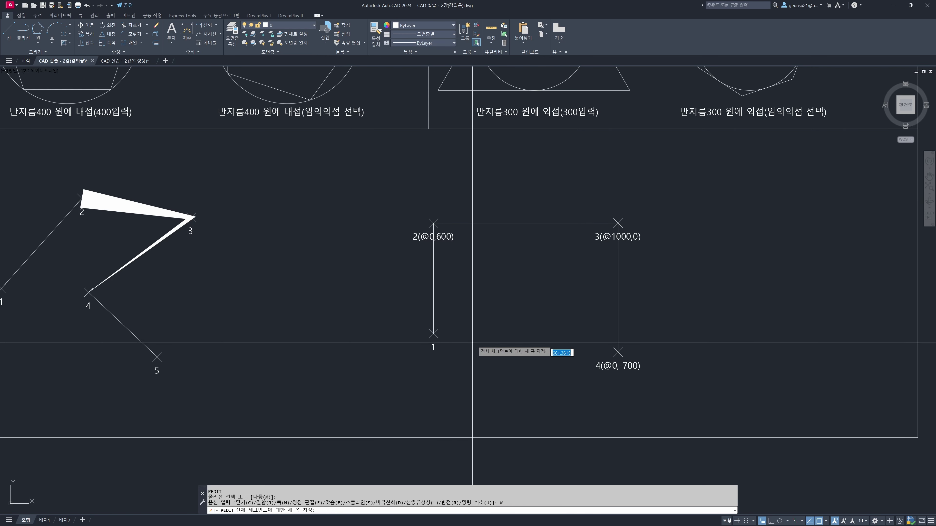
text(20)
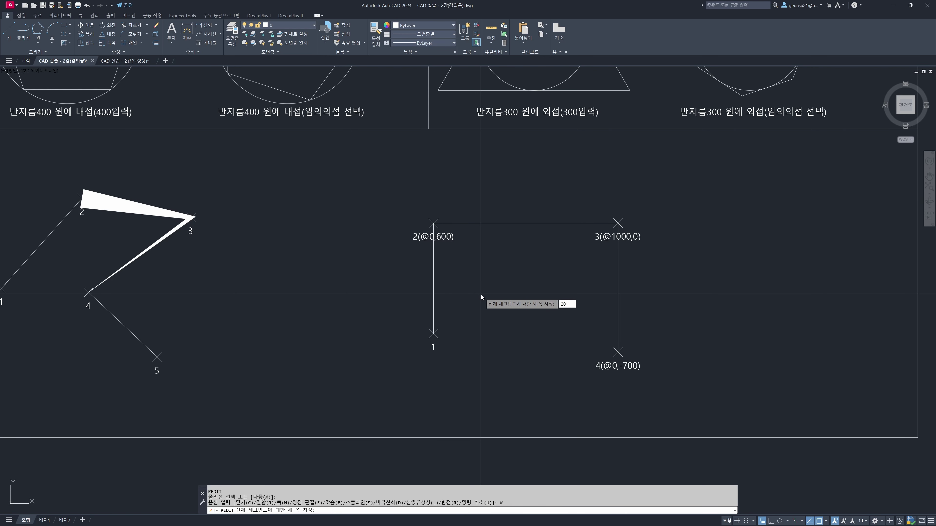
key(Return)
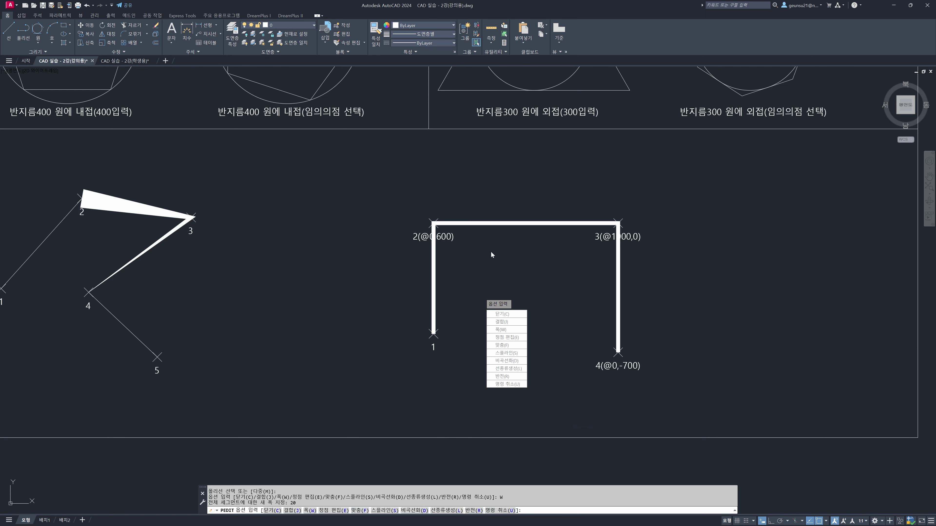
key(Escape)
key(Escape)
scroll(470, 332, down, 5)
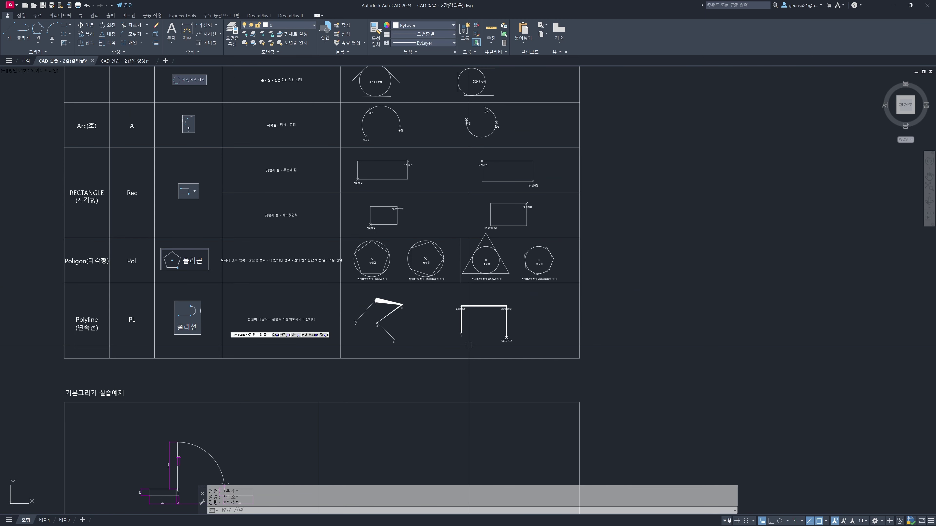
mouse_move(306, 429)
middle_down()
mouse_move(358, 355)
mouse_move(398, 256)
middle_up()
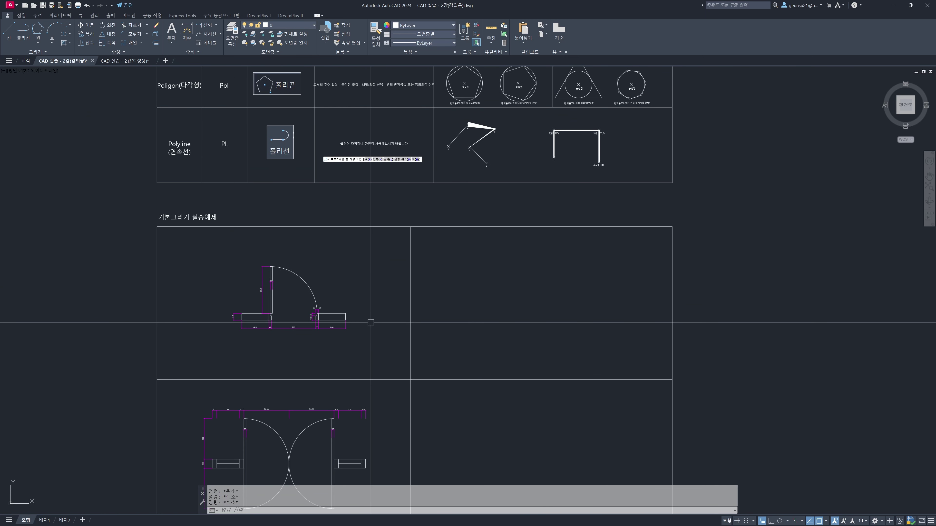
scroll(299, 315, up, 2)
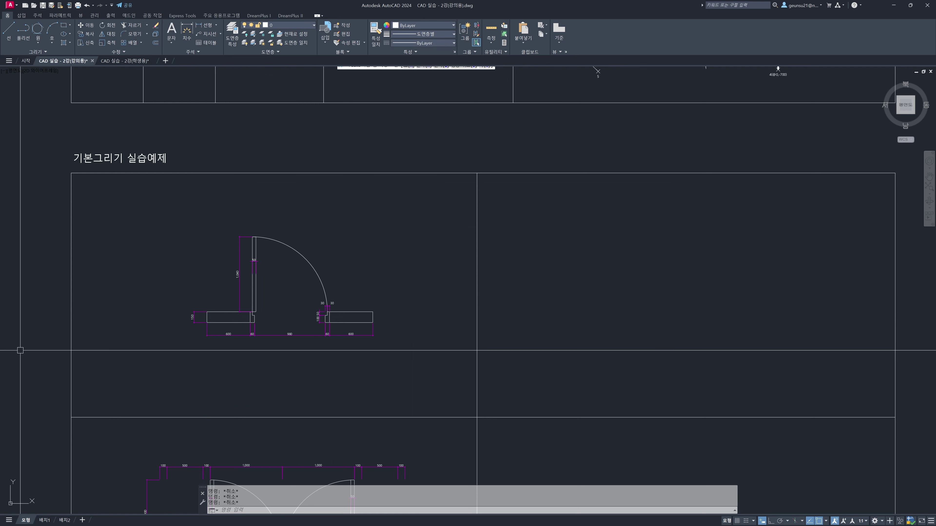
scroll(471, 327, up, 2)
scroll(505, 424, down, 4)
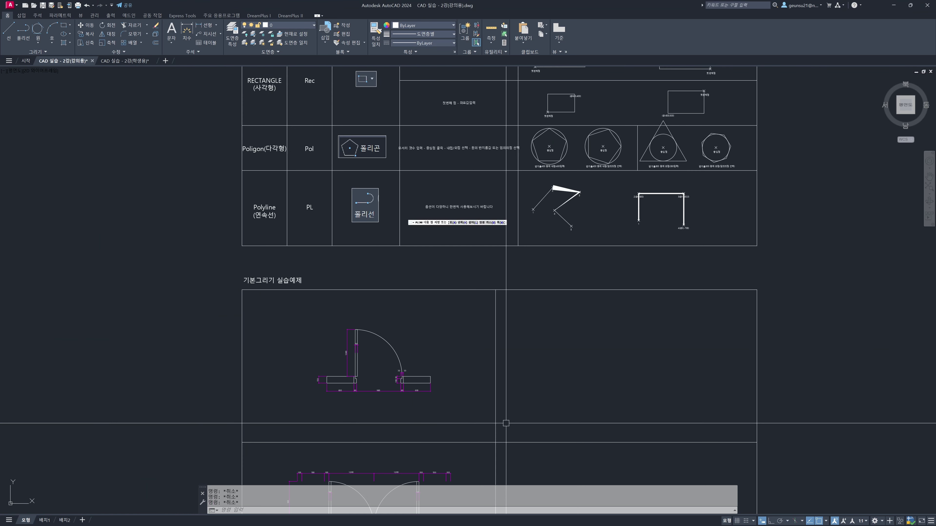
Step: Review the Arc, Rectangle, Polygon and Polyline rows of the command table above the basic drawing examples
scroll(506, 422, up, 2)
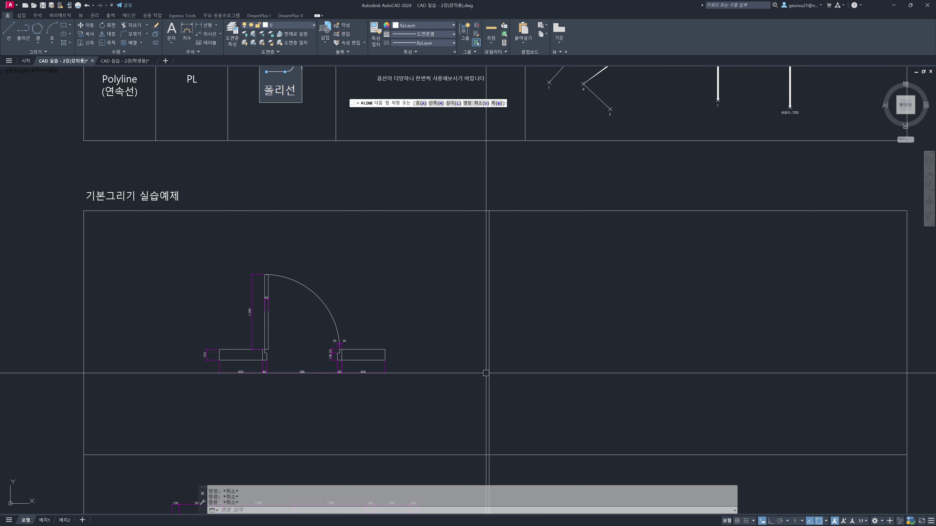
middle_drag(548, 355, 574, 456)
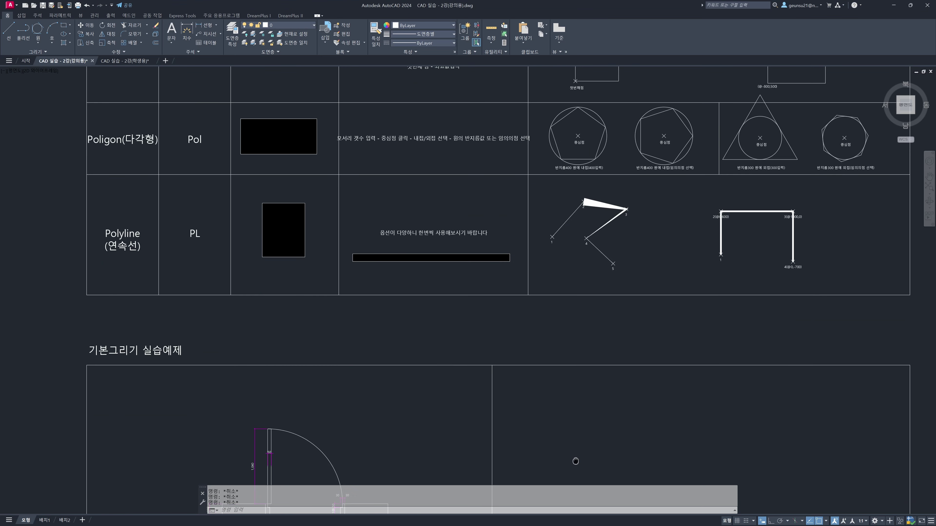
middle_drag(558, 303, 563, 387)
middle_drag(567, 110, 559, 139)
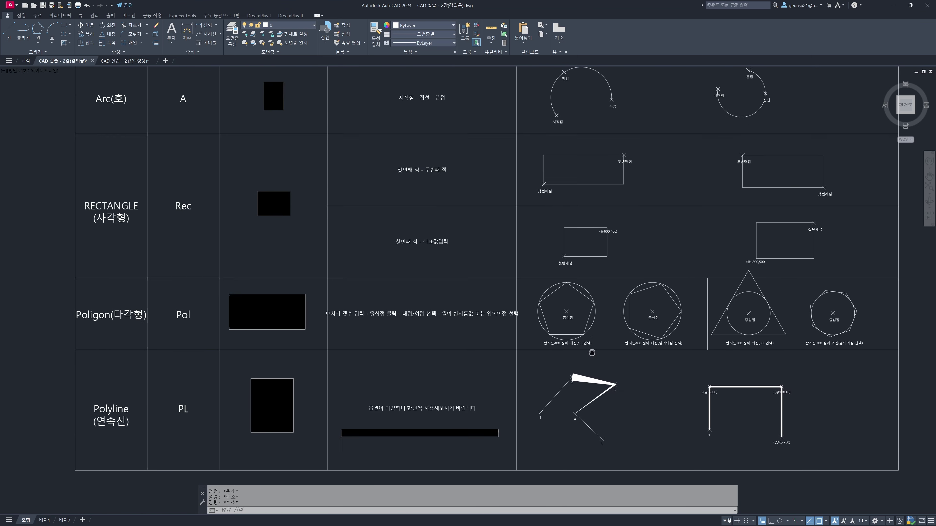
middle_drag(583, 82, 570, 171)
middle_drag(563, 390, 552, 151)
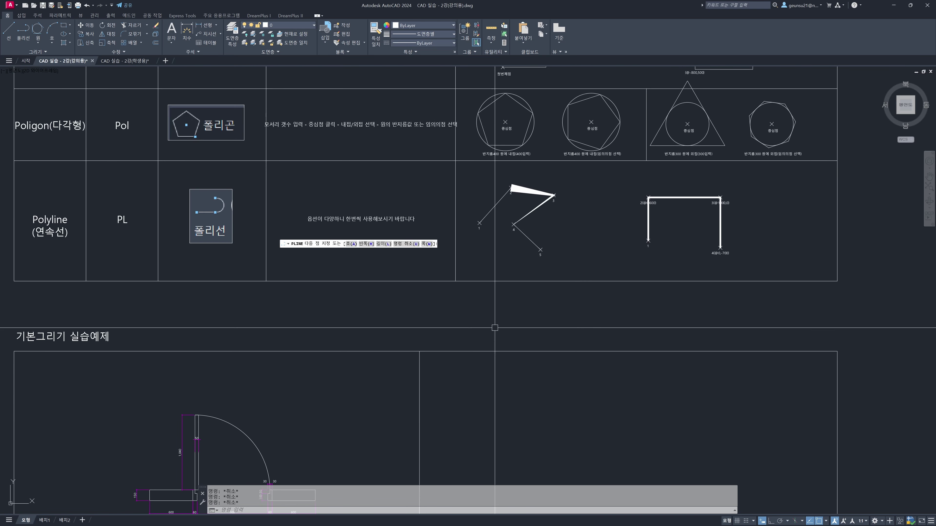
middle_drag(516, 391, 502, 119)
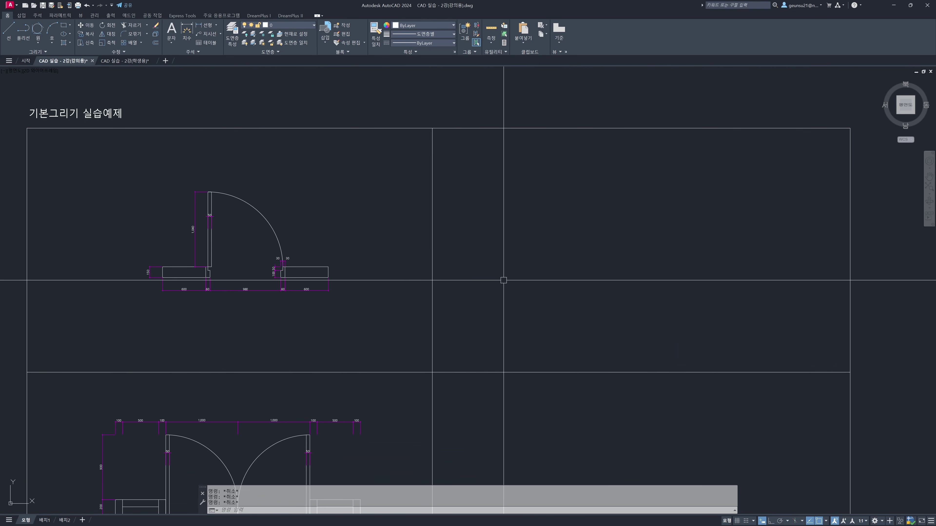
Step: Examine the first door example's wall, frame, door leaf, swing arc and dimensions
text(z)
key(Return)
click(135, 171)
click(778, 309)
middle_drag(695, 320, 690, 287)
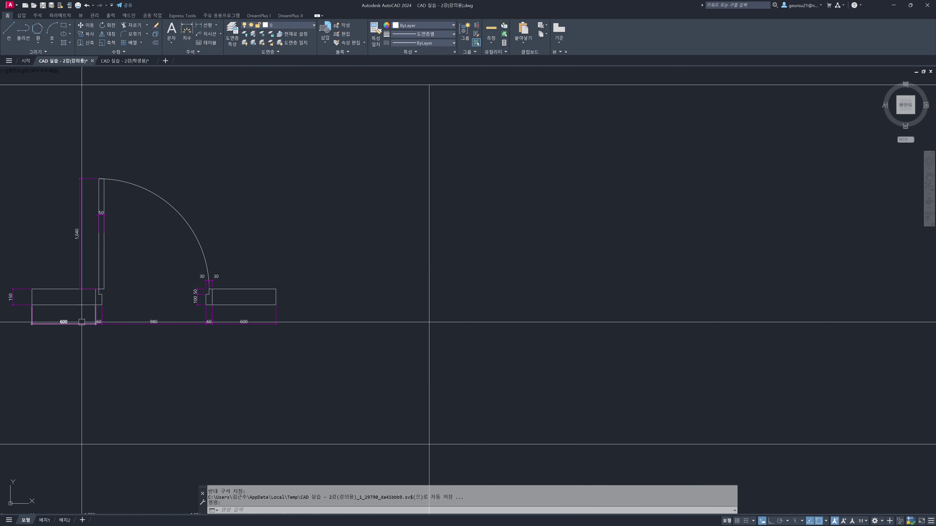
click(80, 266)
key(Escape)
key(Escape)
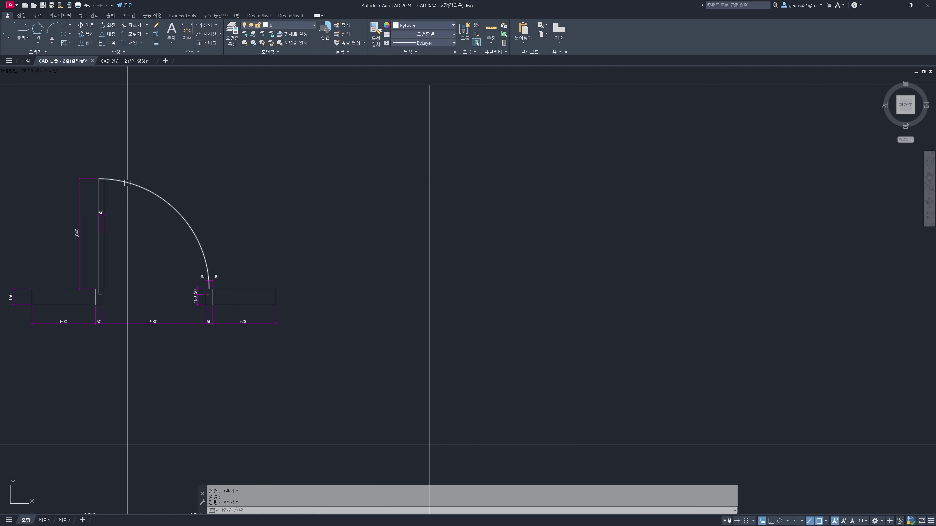
click(27, 285)
click(96, 314)
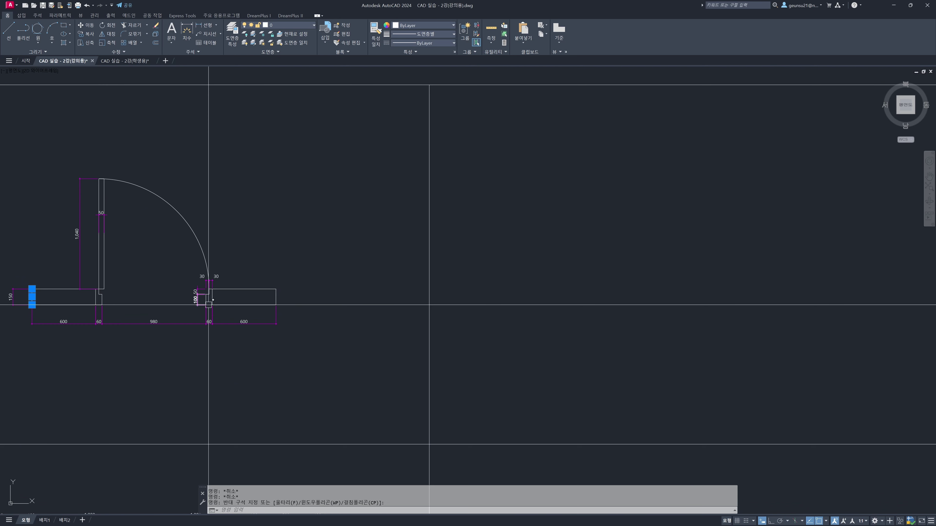
key(Escape)
click(102, 299)
key(Escape)
click(103, 185)
key(Escape)
click(154, 206)
key(Escape)
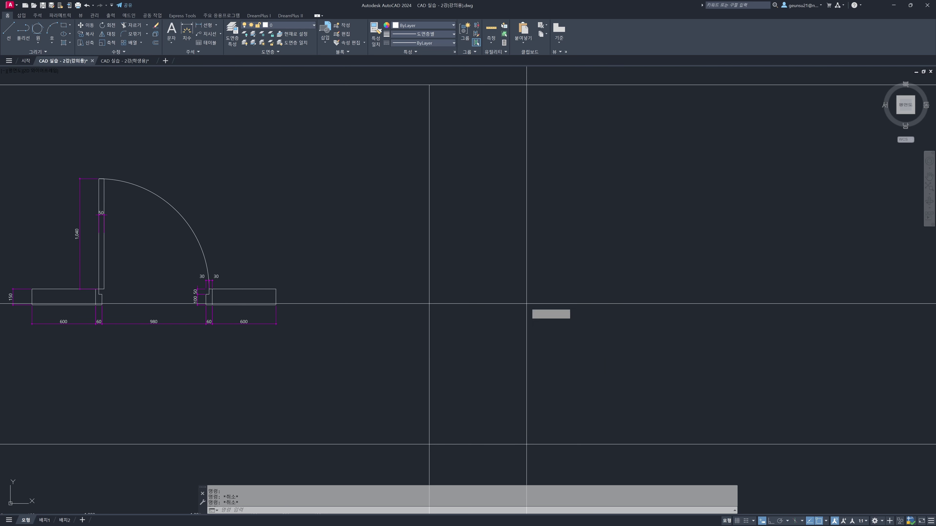
Step: Draw the wall in the empty cell beside the door example as a closed 600 by 150 line rectangle with Ortho on
text(l)
key(Return)
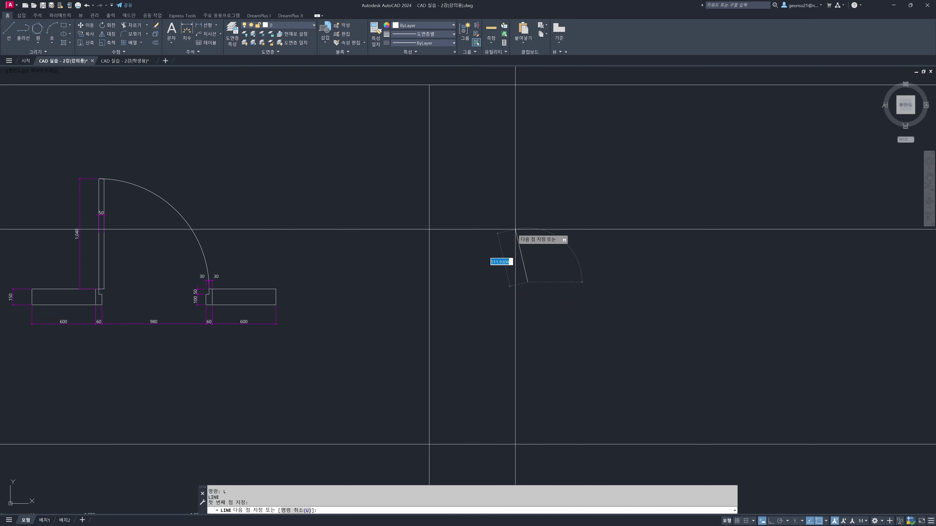
key(F8)
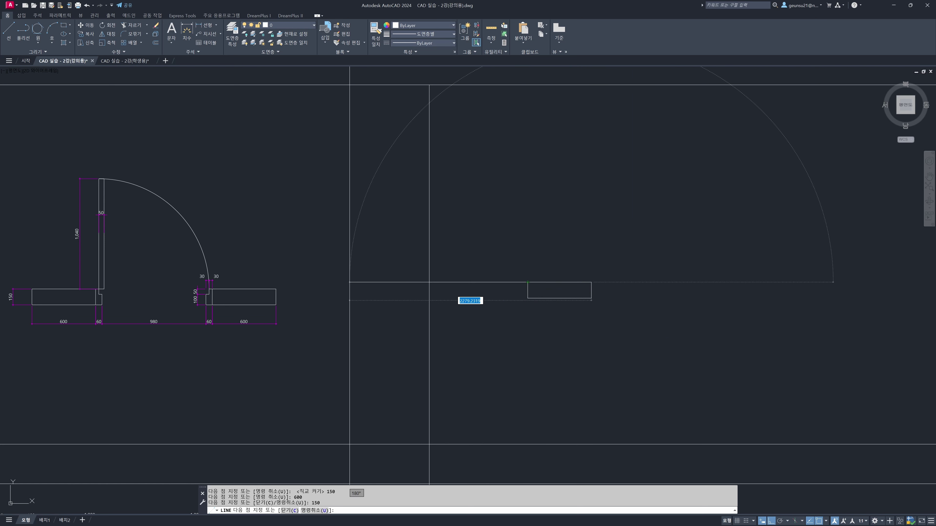
click(288, 511)
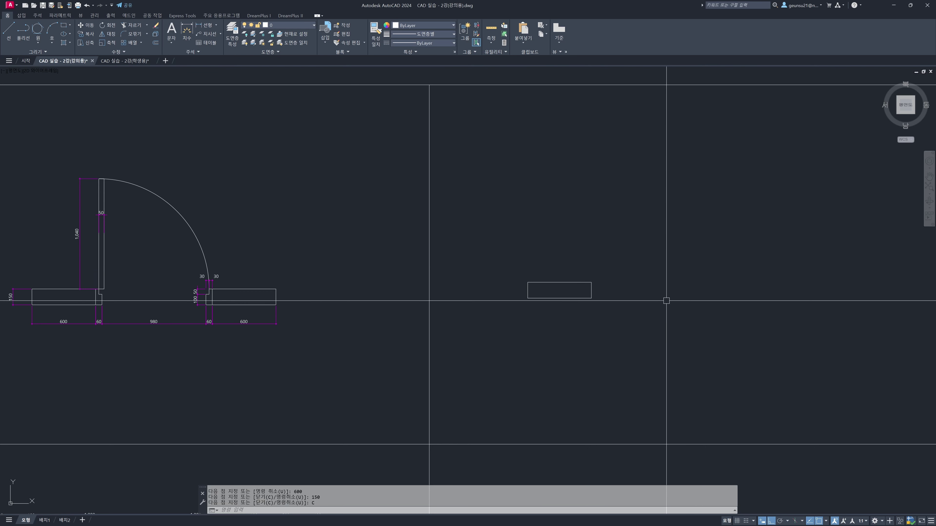
text(L)
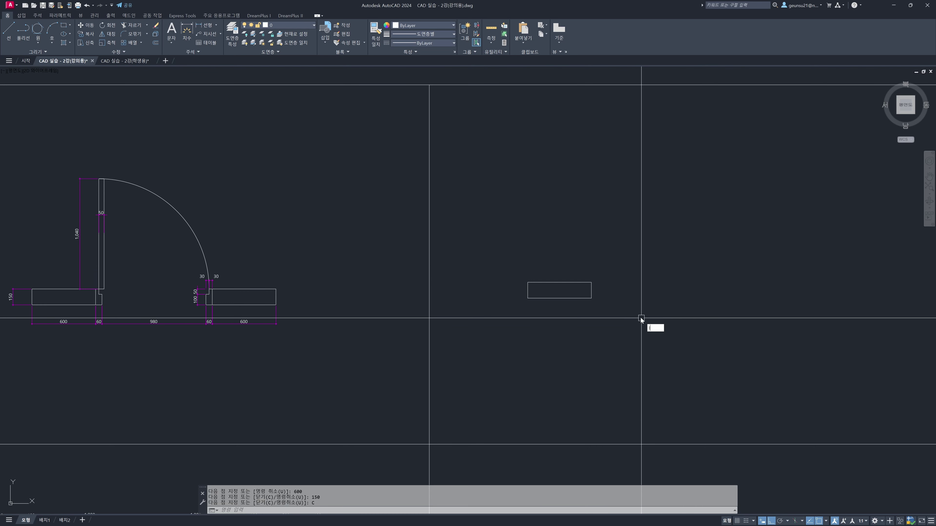
key(Return)
click(591, 298)
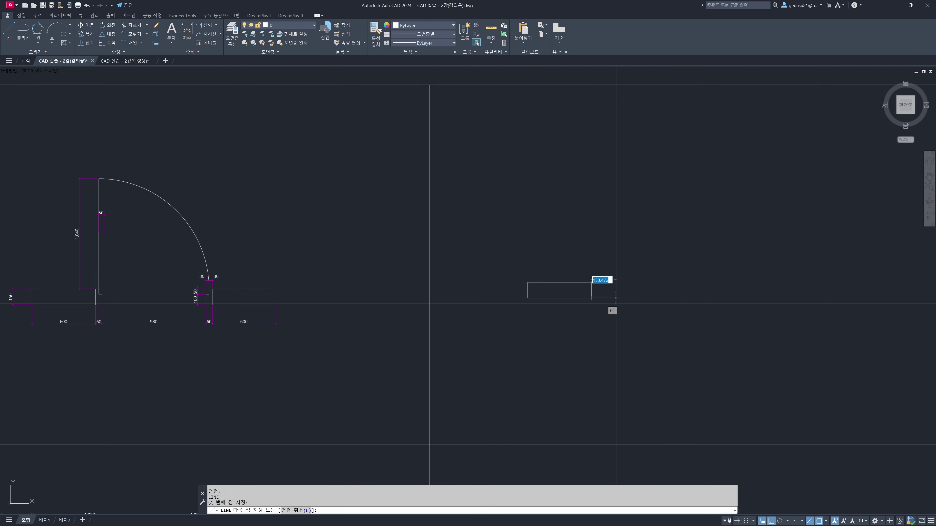
key(Escape)
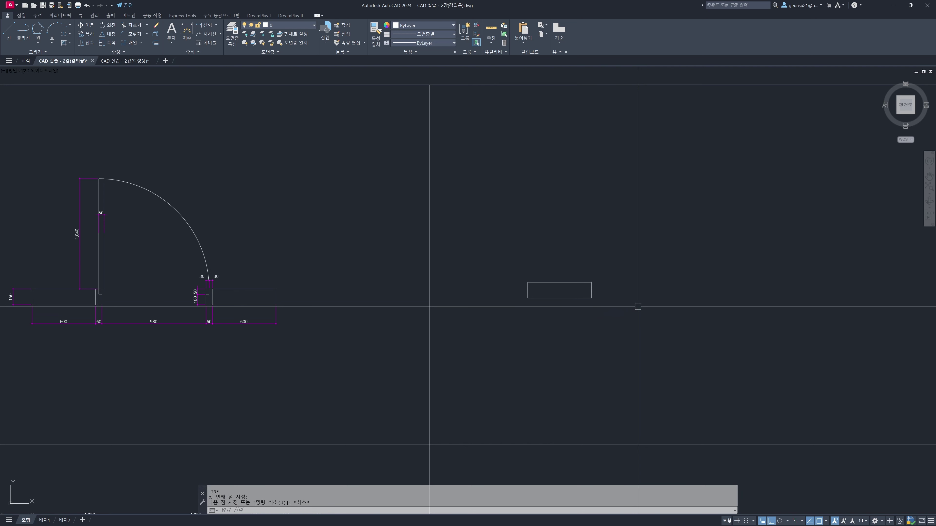
Step: Draw the stepped door frame from the wall's lower inner corner with lines 60, 100, 30 and 50 long, ending at the wall's upper corner
text(L)
key(Return)
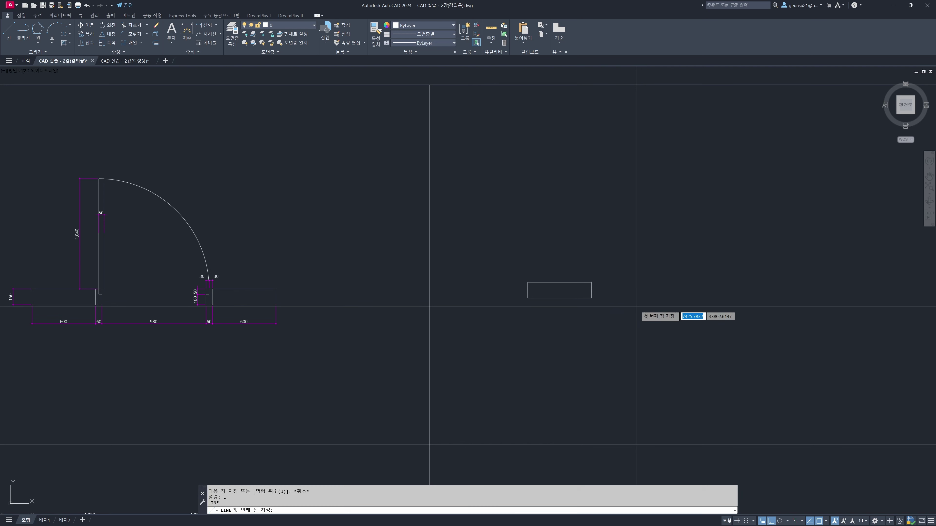
click(591, 298)
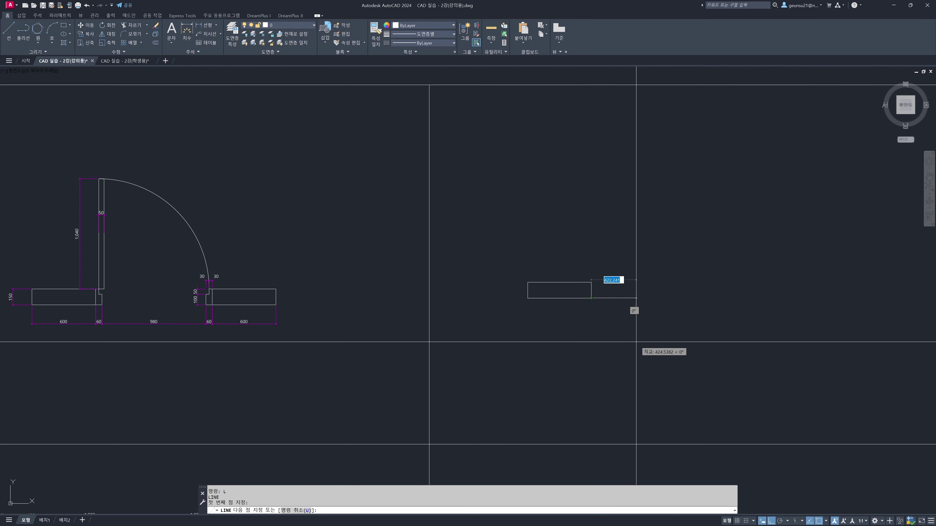
text(60)
key(Return)
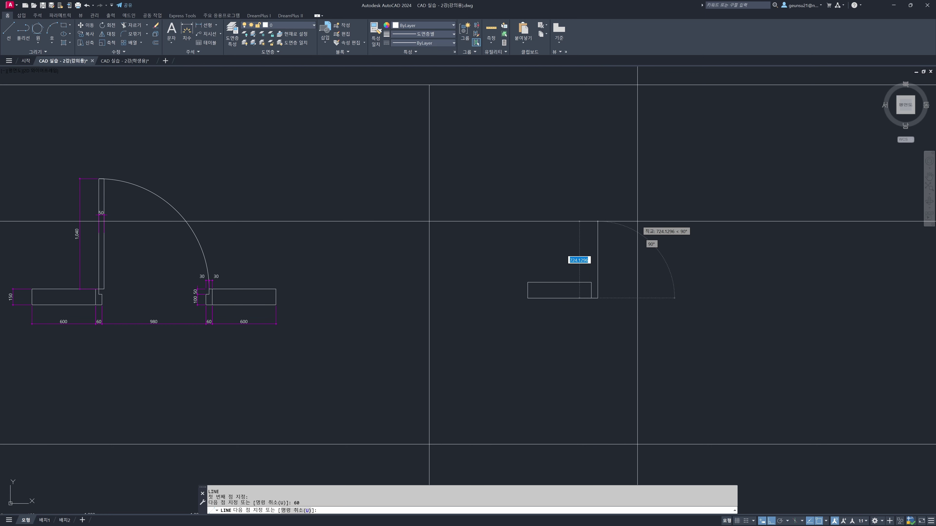
text(100)
key(Return)
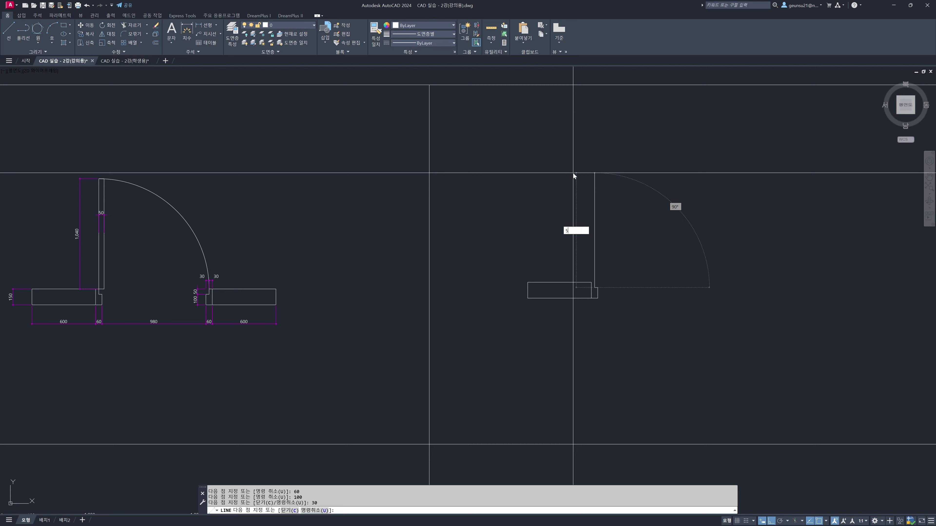
text(50)
key(Return)
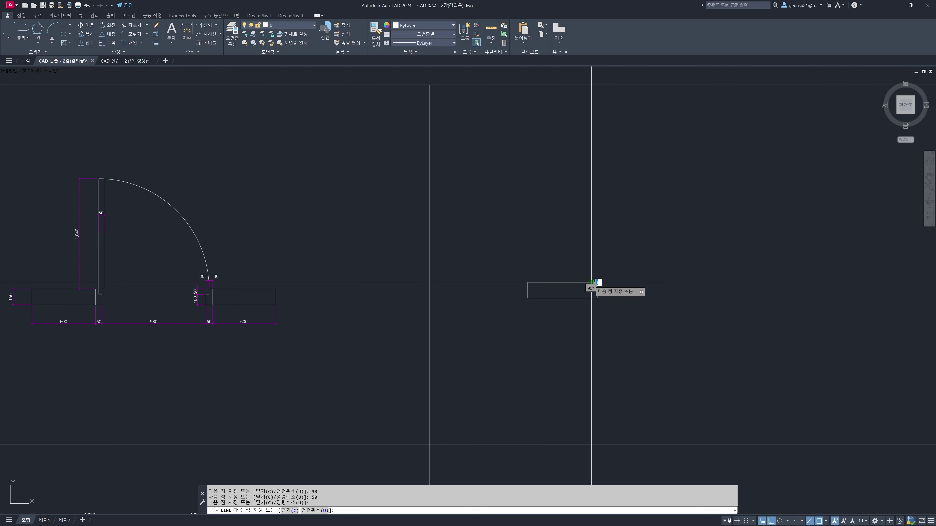
key(Return)
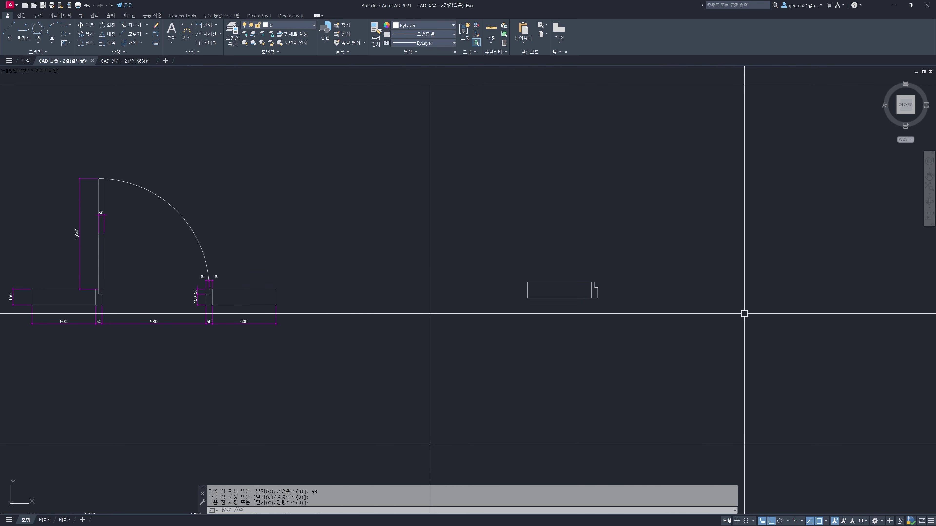
Step: Draw the door leaf upward from the frame's upper corner as a closed line rectangle 50 wide and 1040 high
middle_drag(744, 314, 741, 319)
text(l)
key(Return)
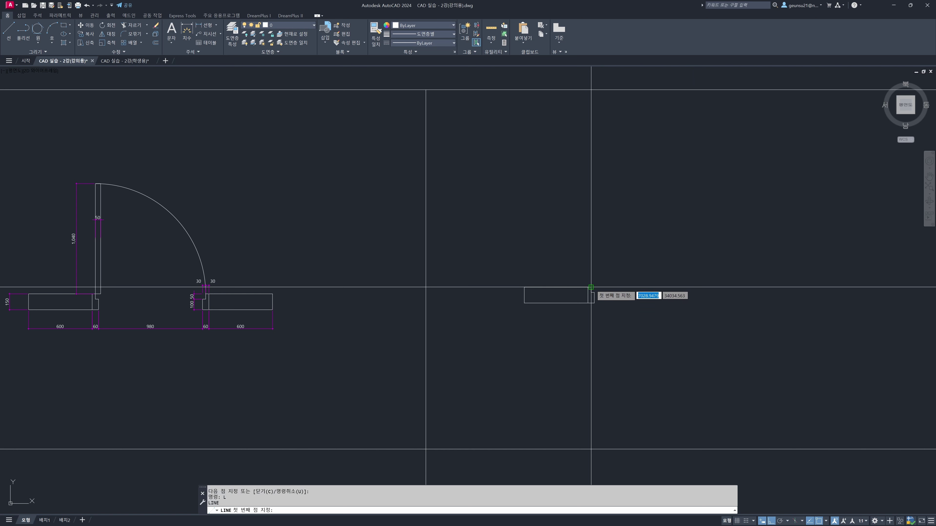
click(590, 287)
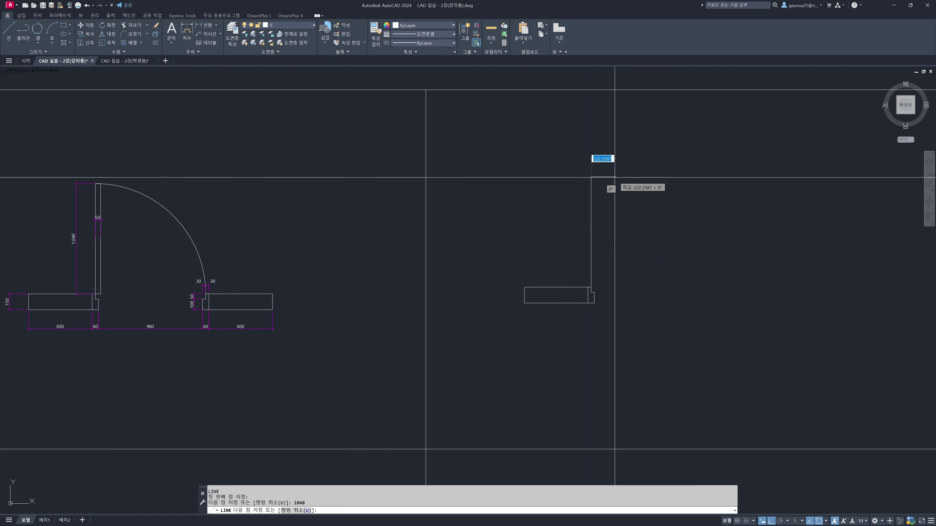
text(50)
key(Return)
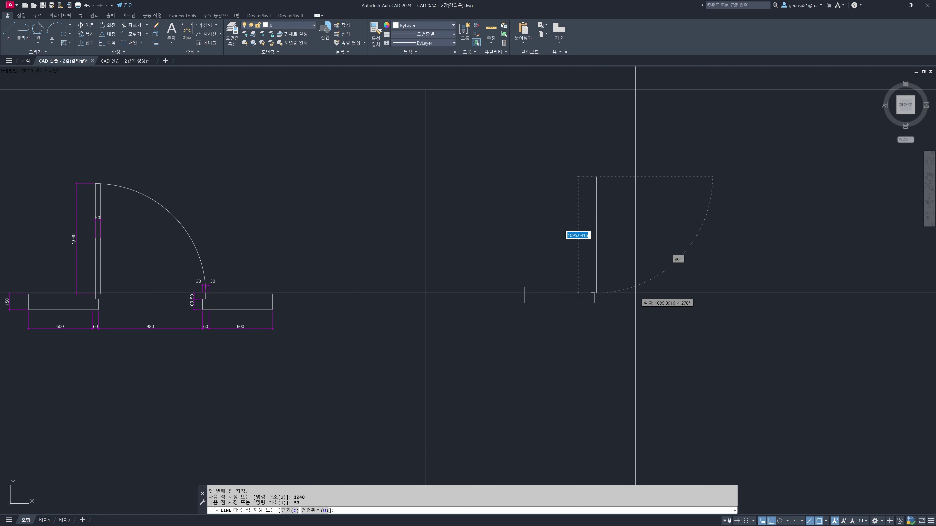
text(1040)
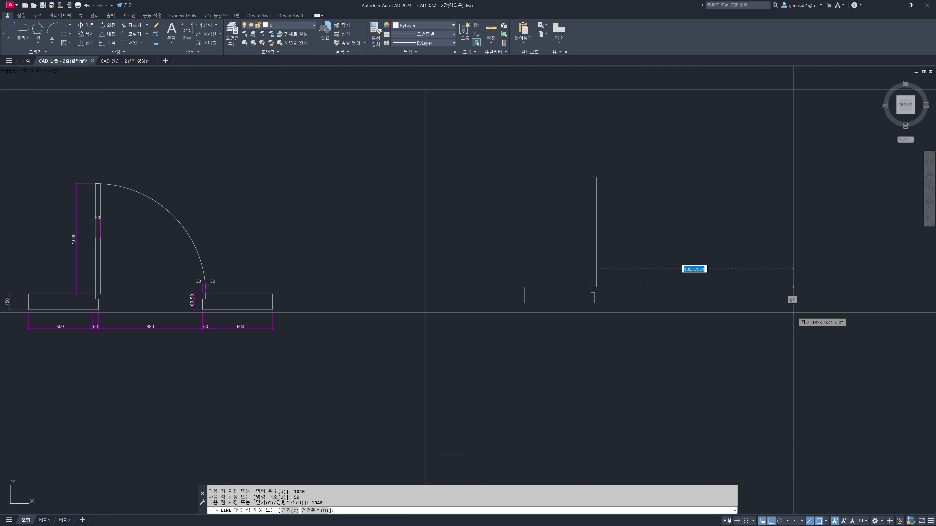
key(Return)
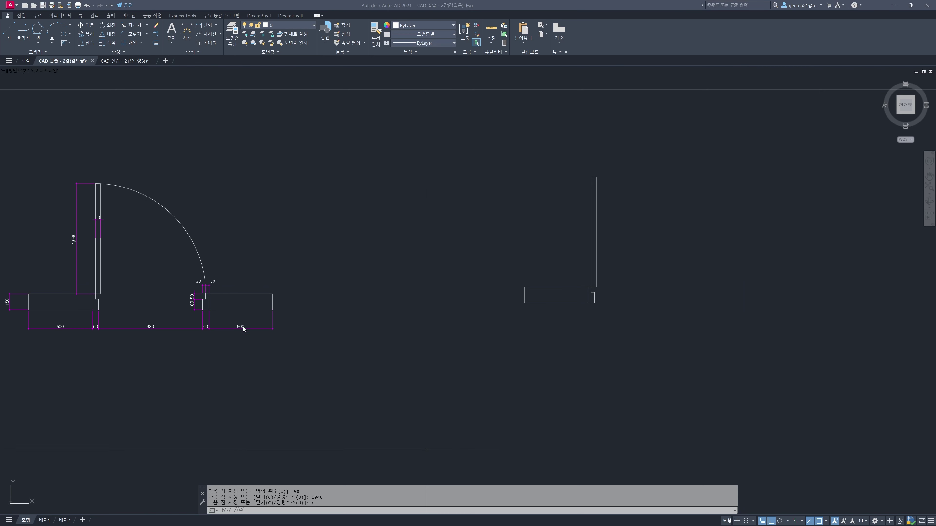
Step: Inspect the example door's swing arc endpoints and centre, and the door leaf's height dimension
click(121, 274)
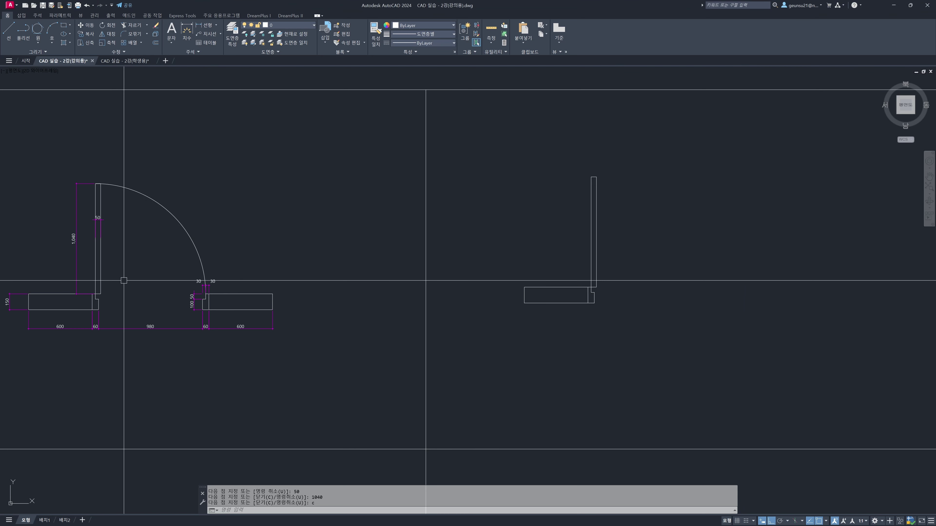
click(164, 209)
scroll(97, 188, up, 4)
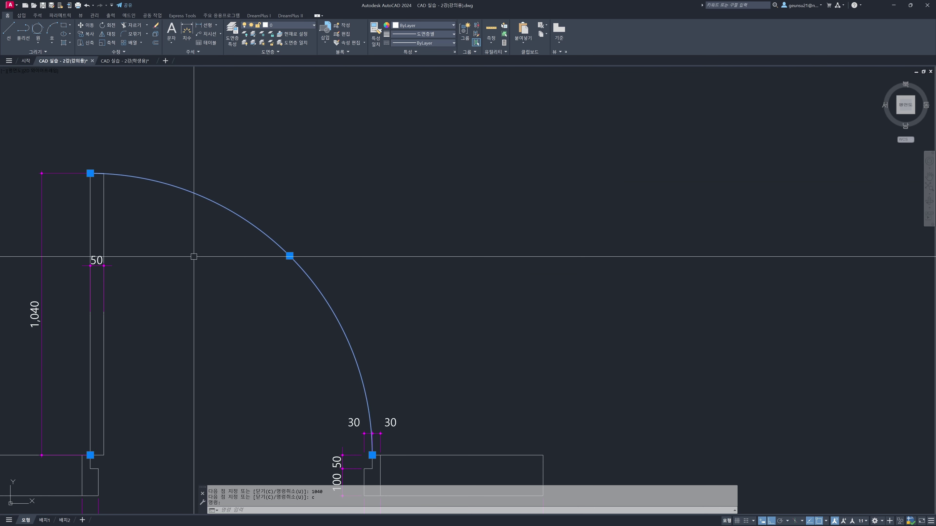
middle_drag(192, 257, 194, 194)
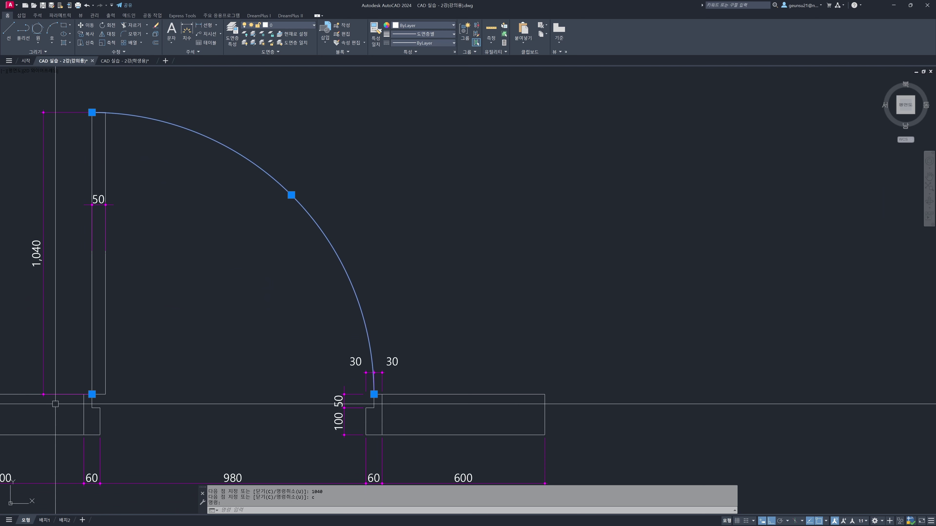
key(Escape)
click(44, 369)
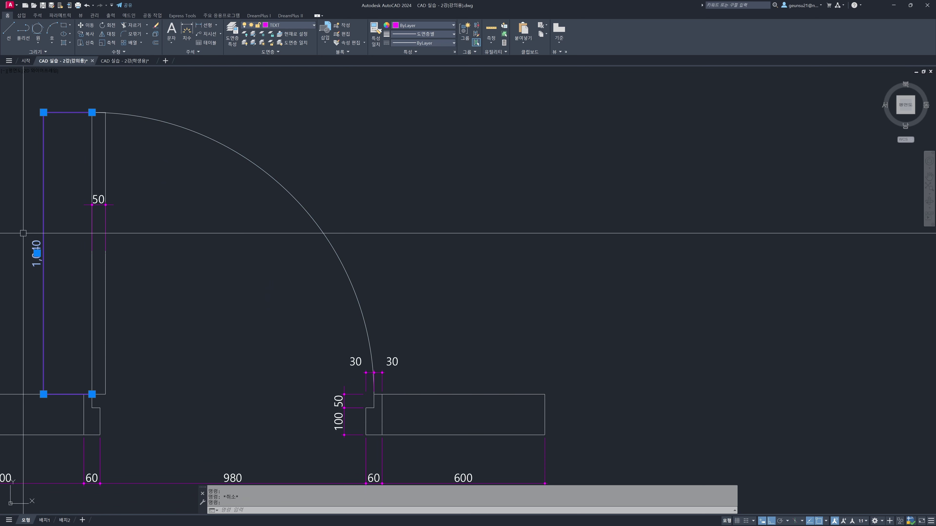
key(Escape)
key(Escape)
scroll(45, 276, down, 2)
scroll(45, 275, down, 2)
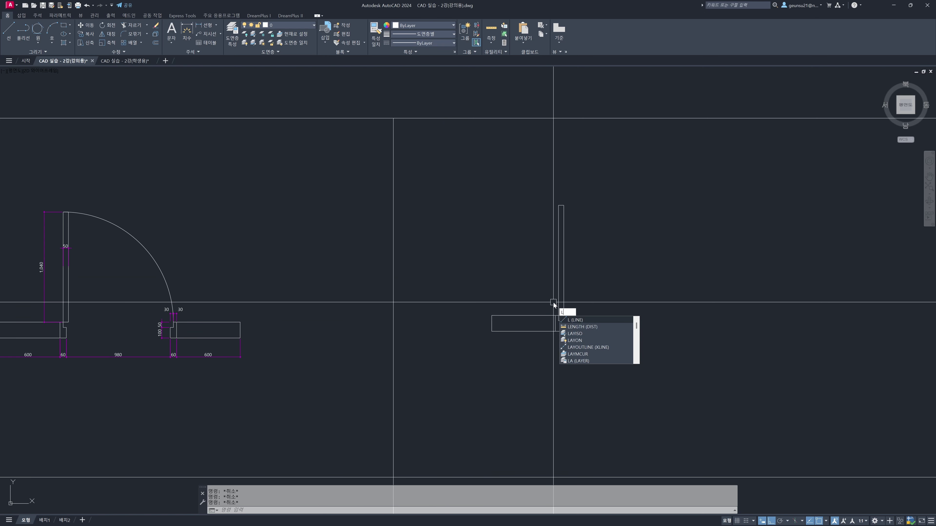
Step: Draw a horizontal line 1040 long to the right from the door leaf's lower outer corner at the frame
key(Return)
scroll(554, 314, up, 4)
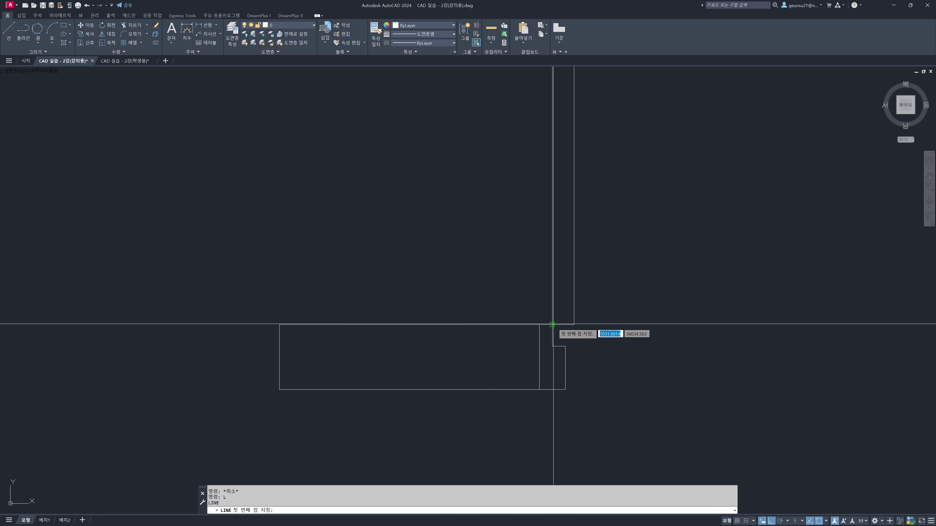
click(554, 322)
scroll(557, 331, down, 2)
scroll(622, 345, down, 4)
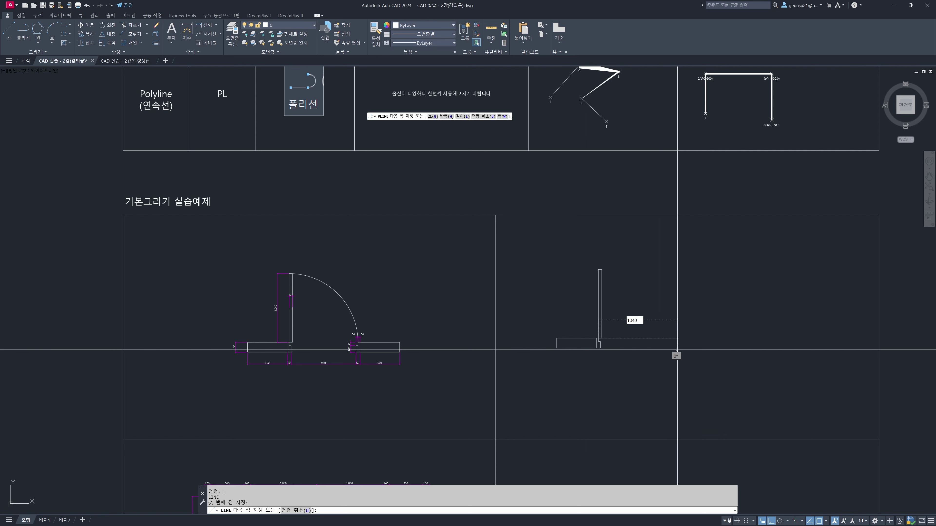
text(1040)
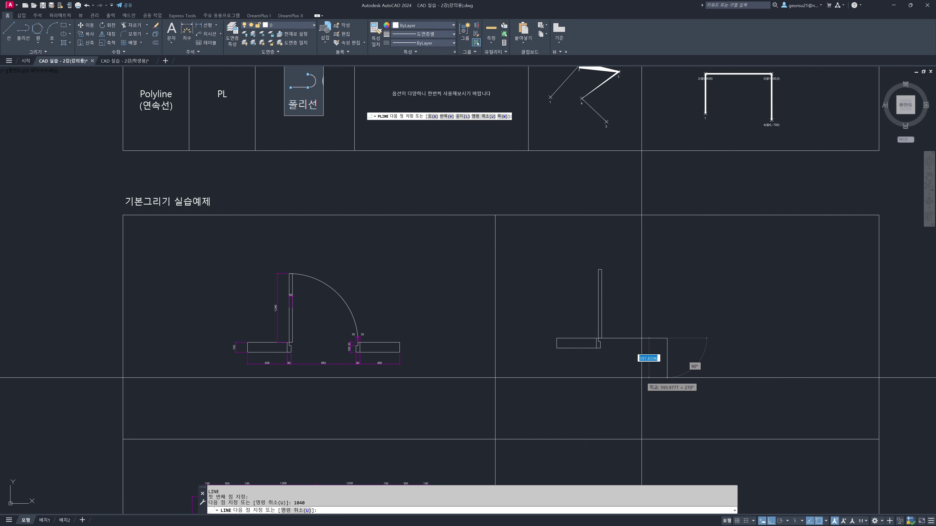
key(Return)
key(Escape)
key(Escape)
scroll(623, 341, up, 4)
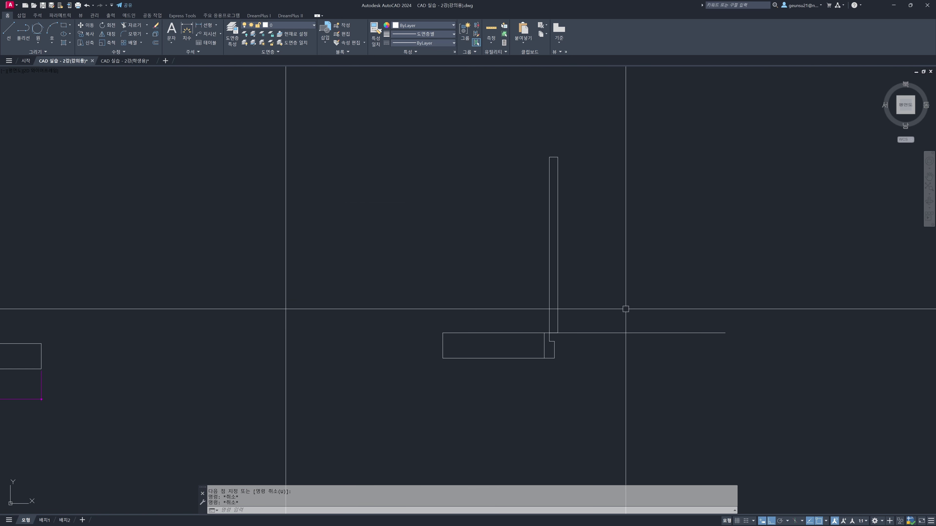
Step: Draw the door's swing arc by centre, start and end: leaf's lower outer corner, far end of the 1040 line, leaf's upper outer corner
scroll(618, 320, down, 2)
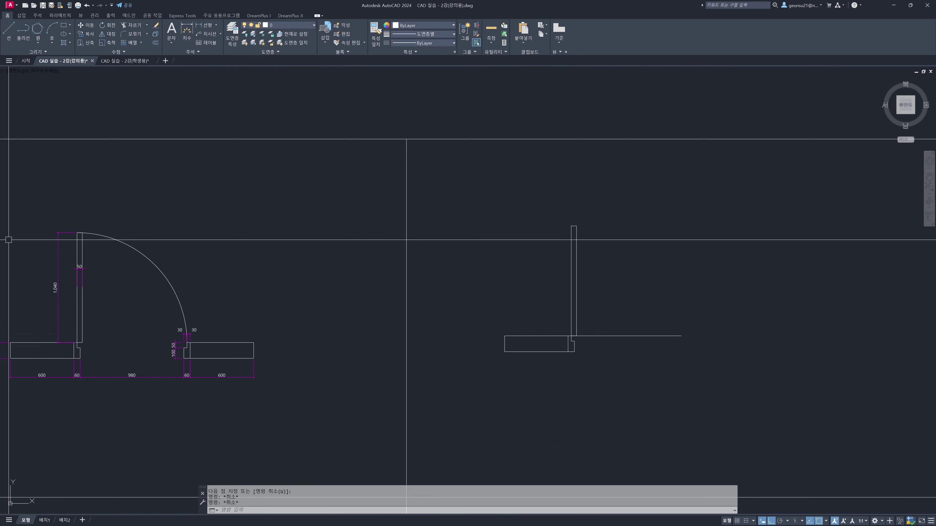
middle_drag(283, 281, 261, 246)
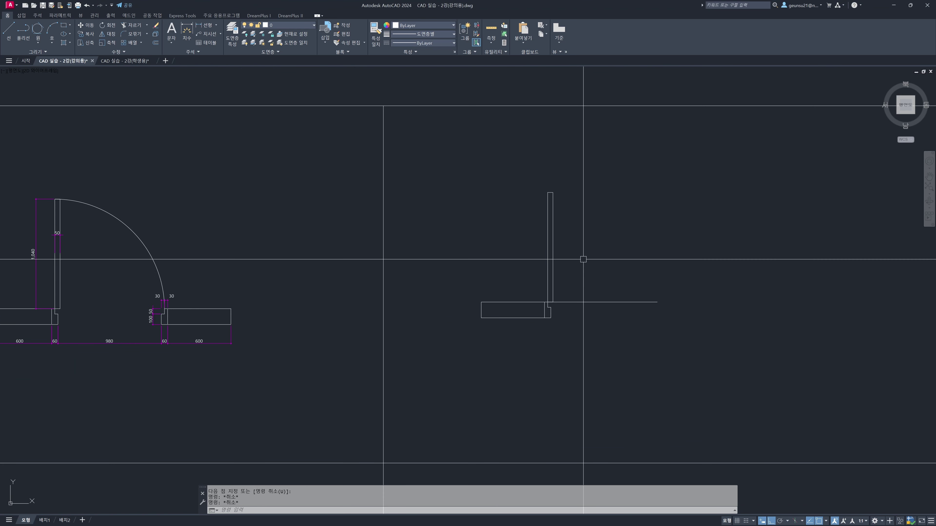
key(Escape)
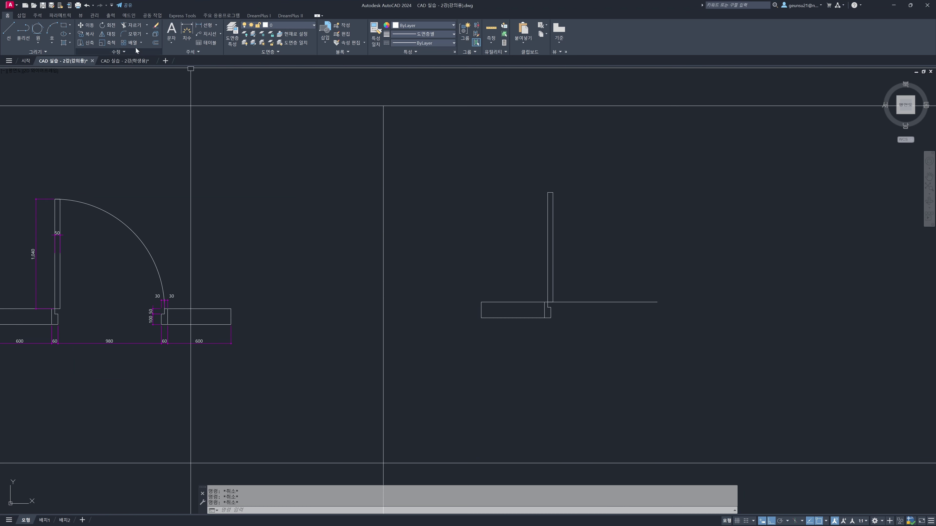
click(52, 44)
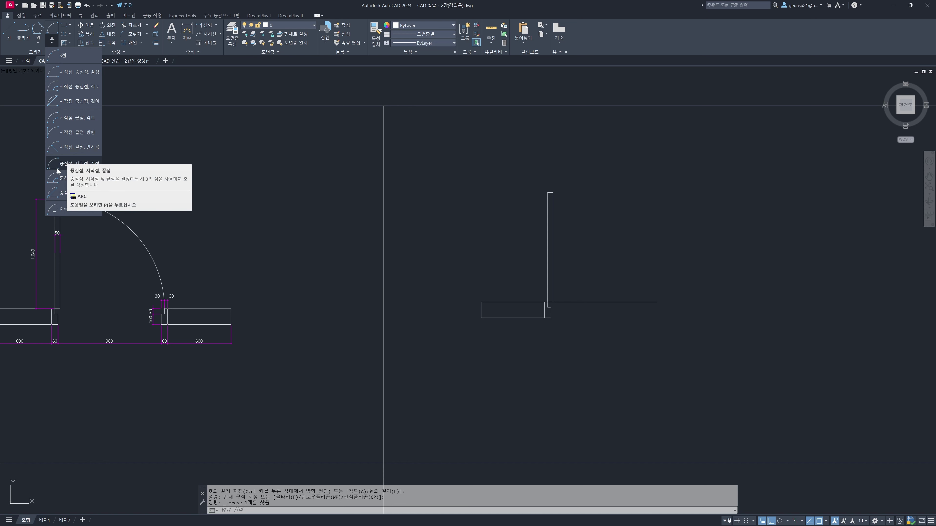
click(70, 165)
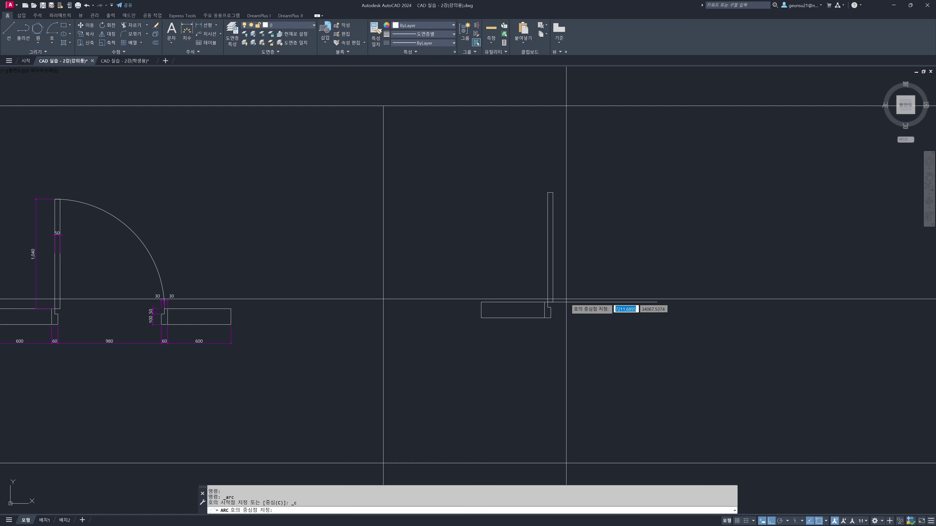
scroll(553, 305, up, 6)
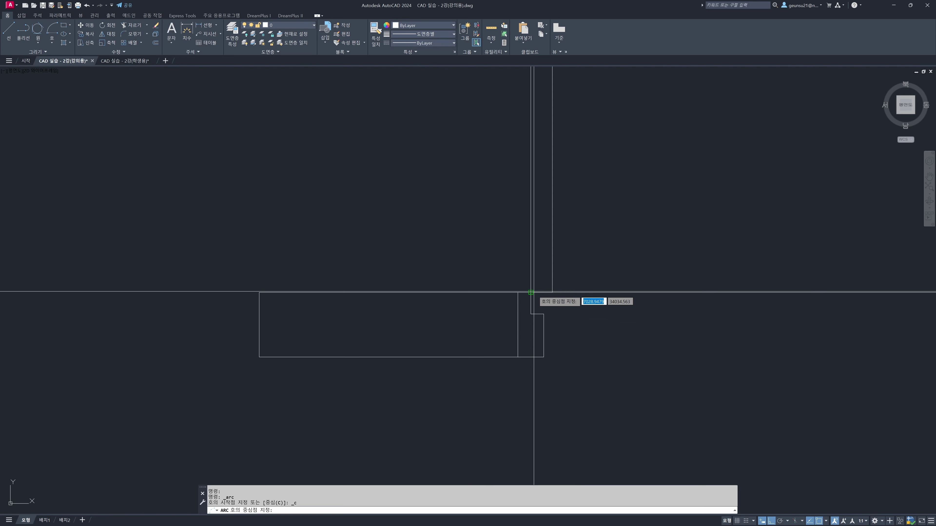
scroll(533, 292, down, 4)
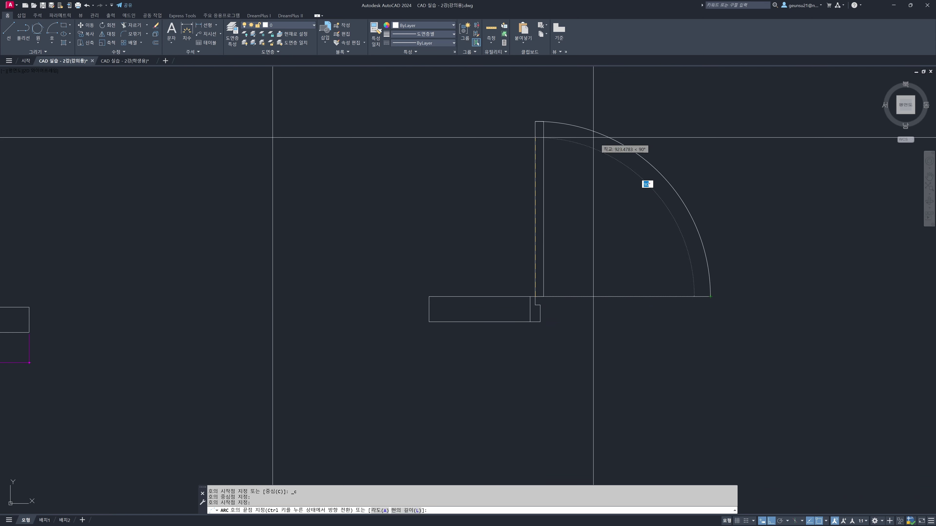
click(534, 121)
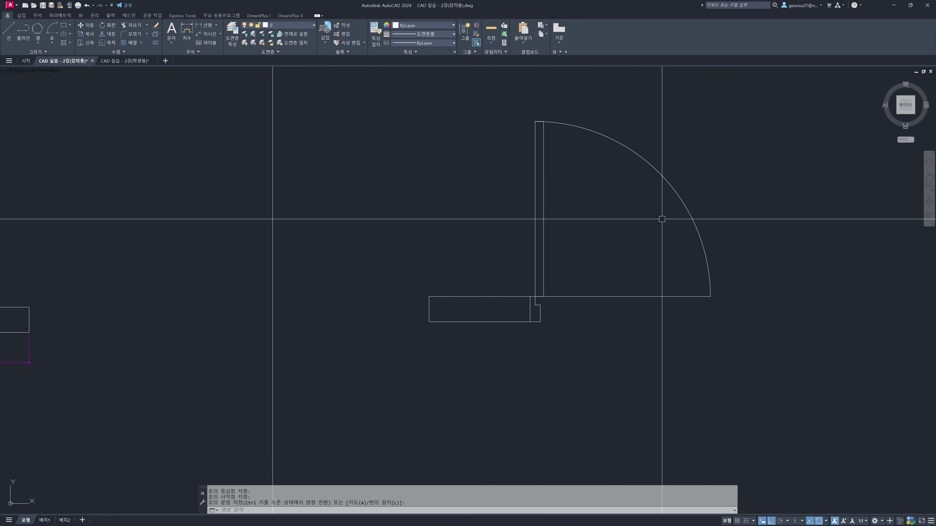
Step: Draw the opposite stepped door frame from the arc's lower end as a closed line outline with sides 50, 30, 100, 60 and 150
scroll(603, 133, down, 2)
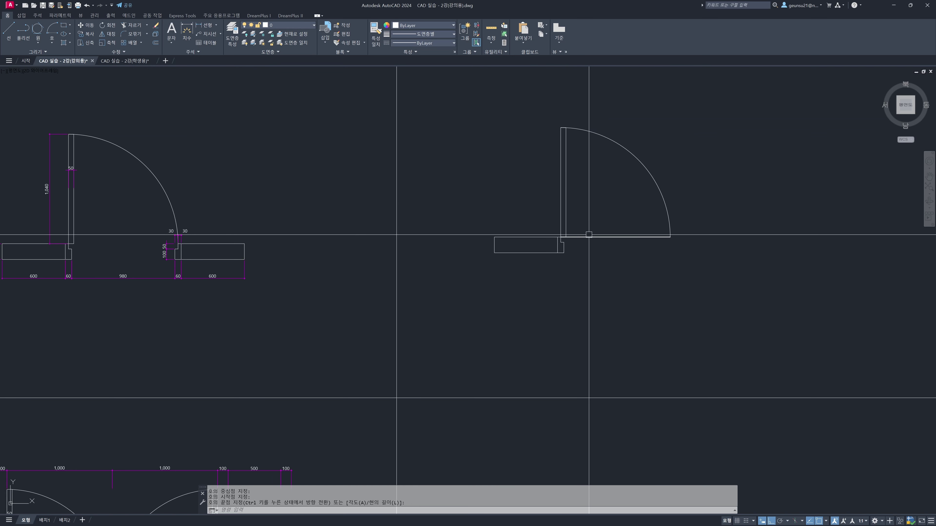
scroll(685, 239, up, 2)
scroll(670, 240, down, 2)
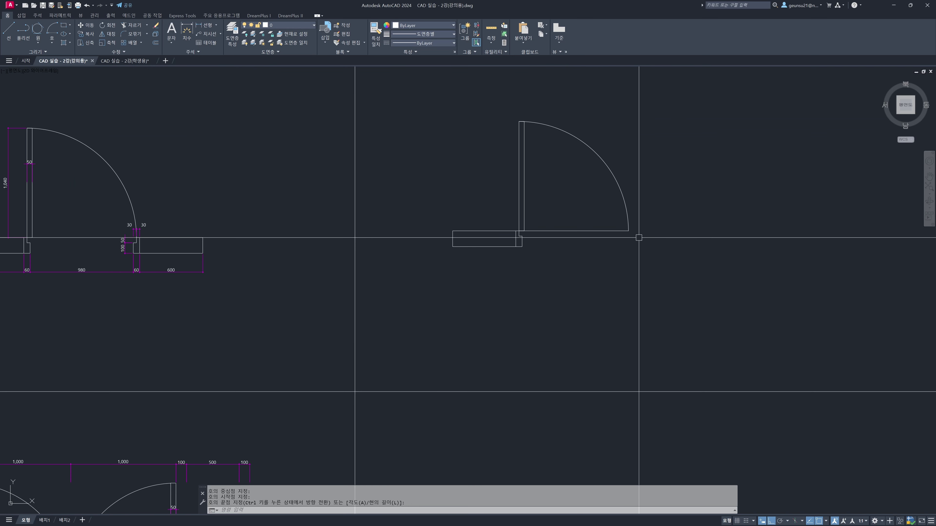
text(L)
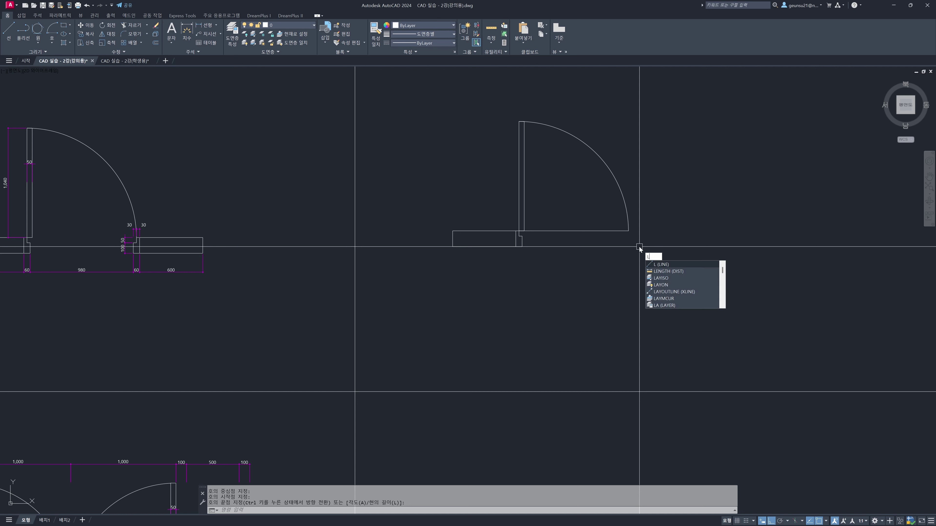
key(Return)
click(628, 231)
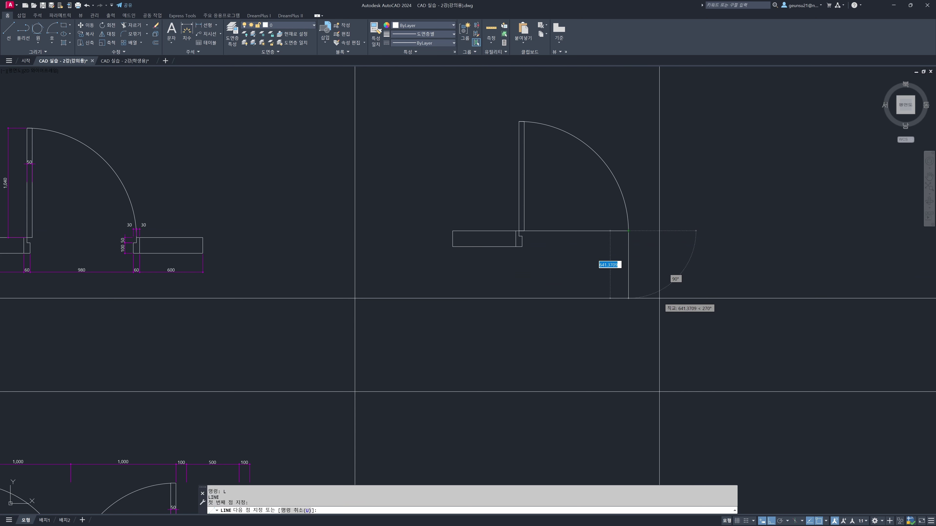
key(Return)
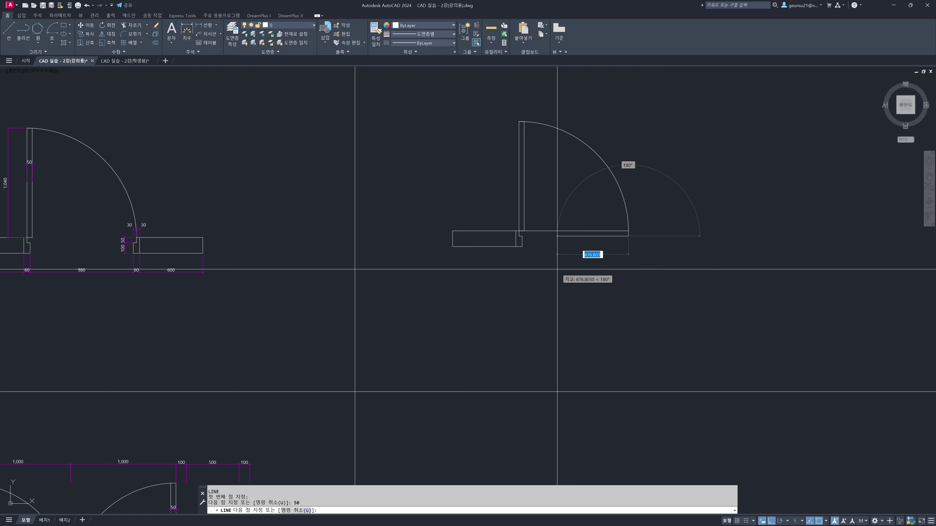
text(30)
key(Return)
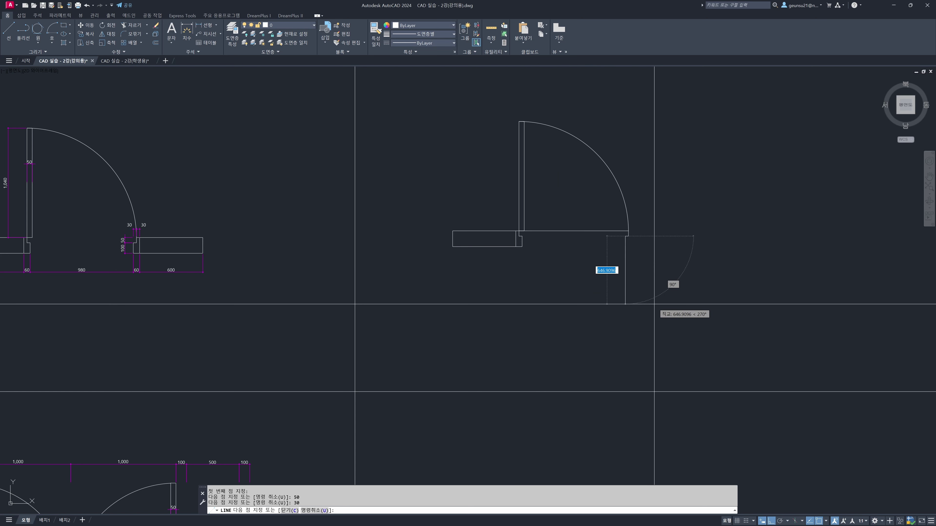
text(100)
key(Return)
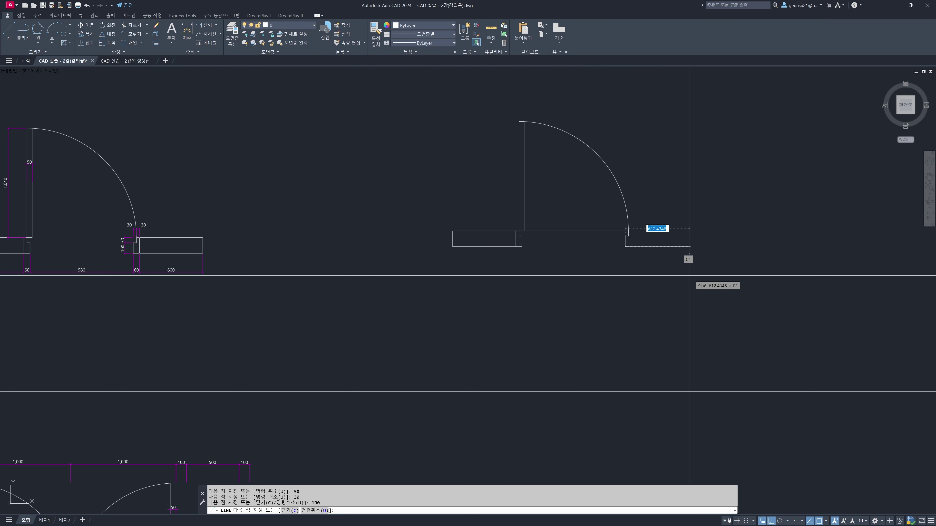
key(Return)
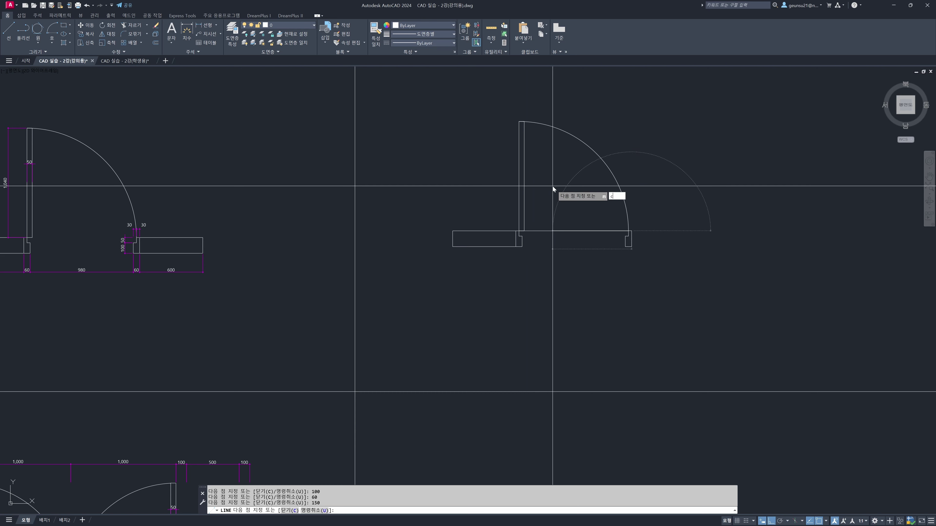
key(Return)
Step: Draw the second wall from the new frame's upper outer corner with lines 600, 150 and 600 long, ending at the frame
scroll(646, 243, up, 4)
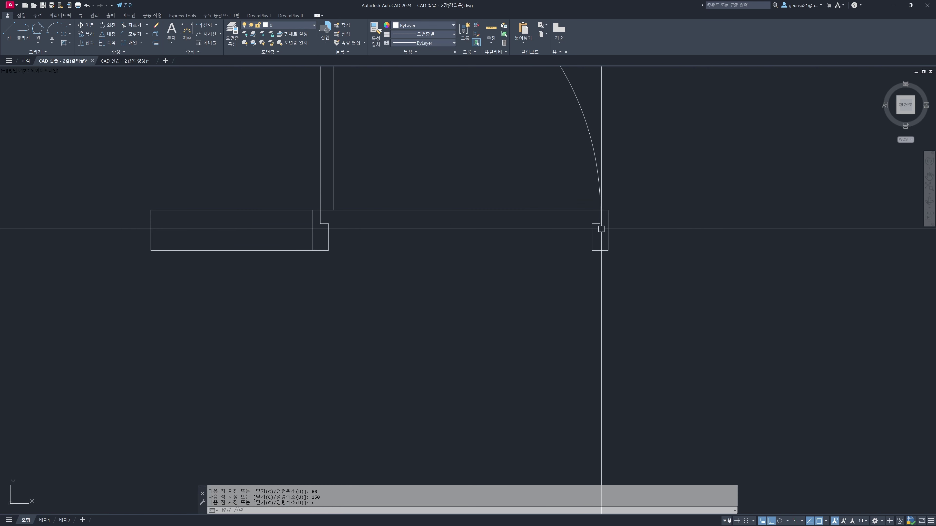
scroll(611, 232, down, 4)
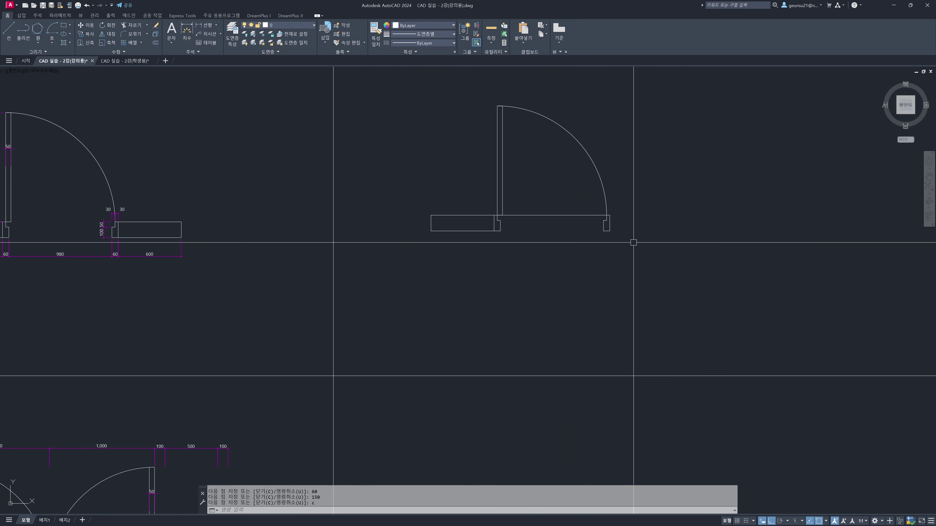
text(l)
key(Return)
click(609, 216)
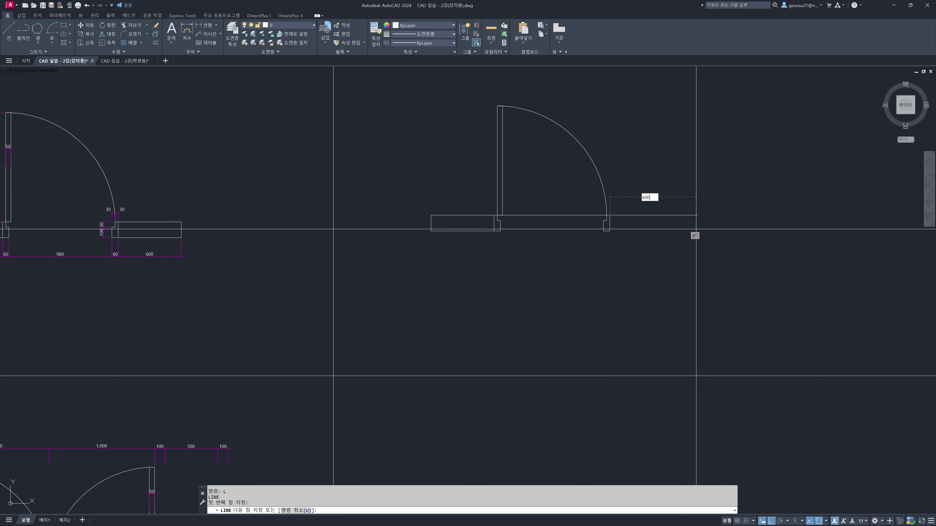
key(Return)
key(Return)
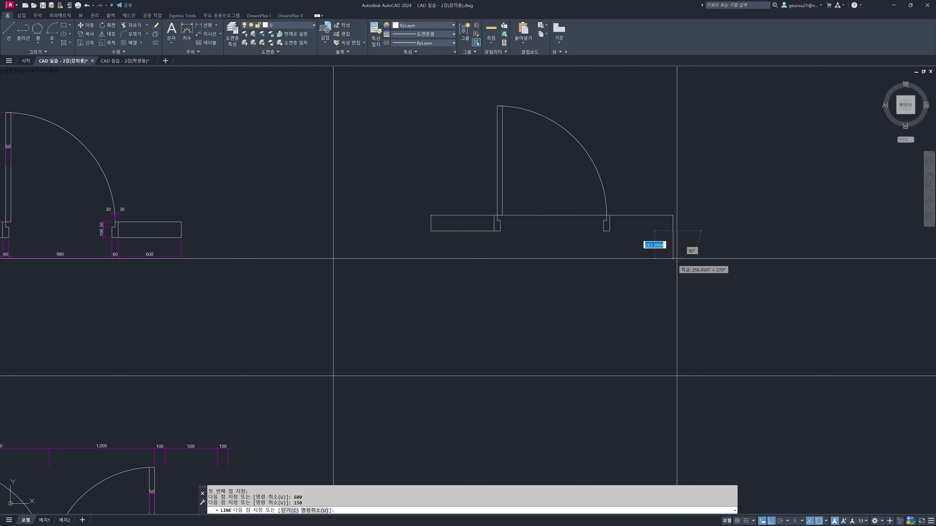
text(600)
key(Return)
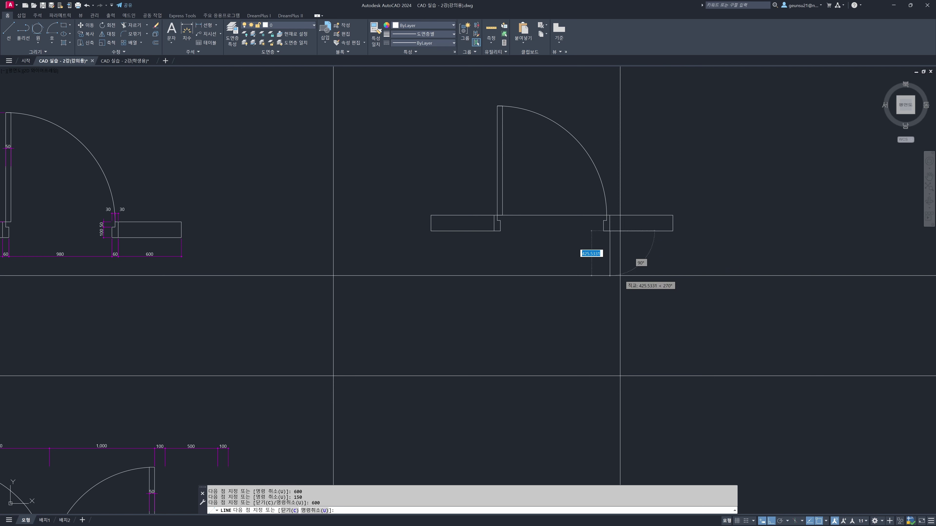
key(Return)
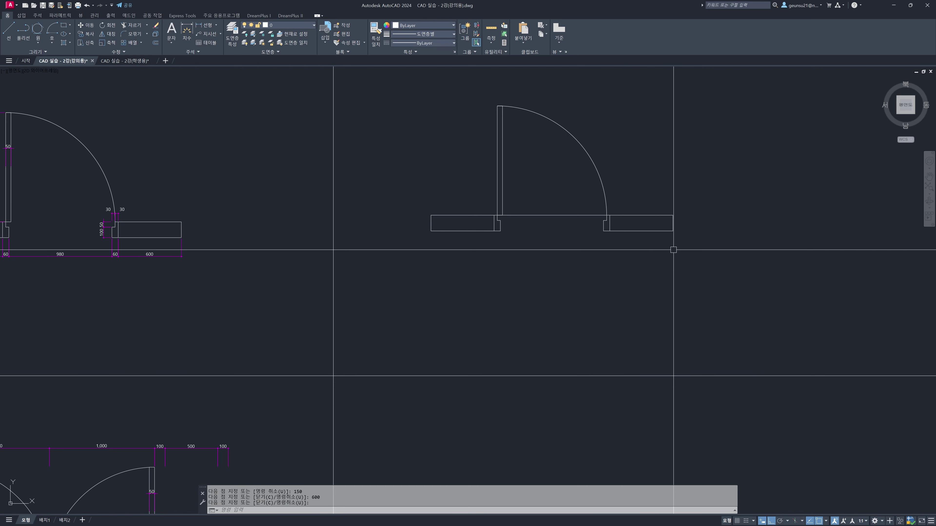
Step: Try deleting the horizontal helper line across the door opening, and undo the deletion
middle_drag(478, 249, 633, 310)
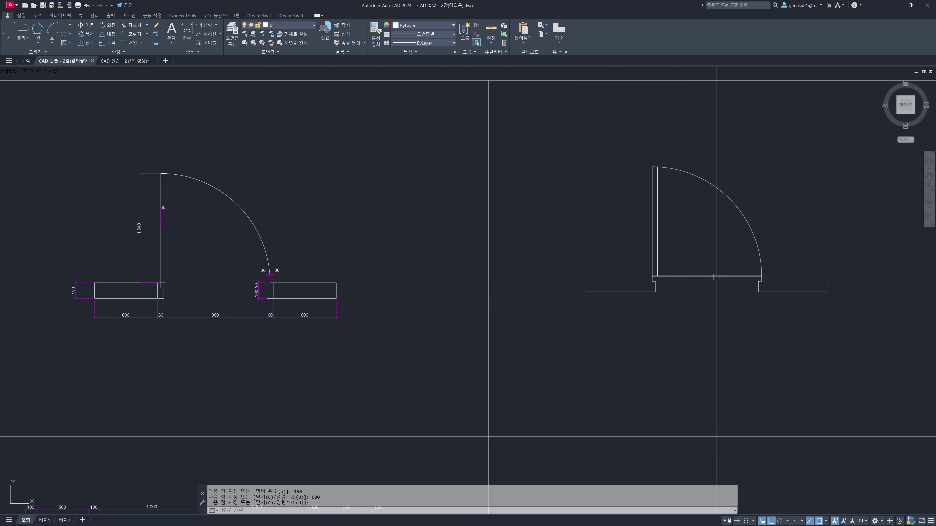
key(Escape)
click(706, 276)
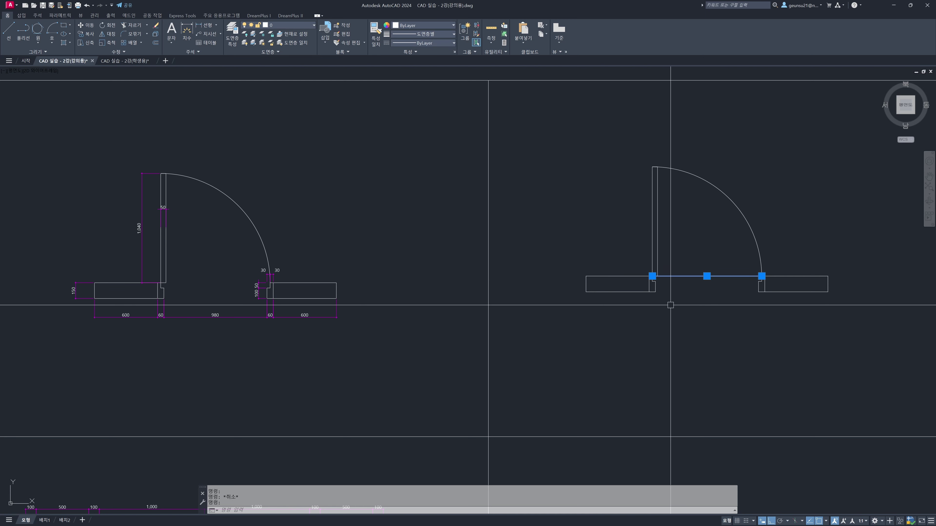
key(Delete)
key(Escape)
key(ctrl+z)
text(e)
key(Return)
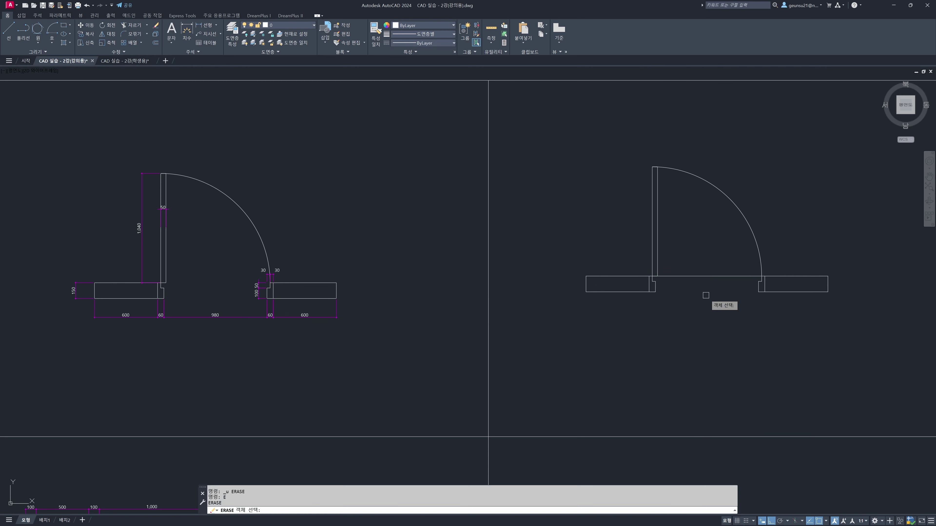
key(Escape)
Step: Delete the 1040 long horizontal helper line between the two door frames
click(705, 277)
key(Delete)
Step: Examine the basic editing shortcut table below the drawing exercises, especially the Move row's shortcut, description and practice drawings
scroll(682, 359, down, 3)
scroll(576, 340, up, 4)
mouse_move(681, 330)
middle_down()
mouse_move(595, 273)
mouse_move(531, 208)
middle_up()
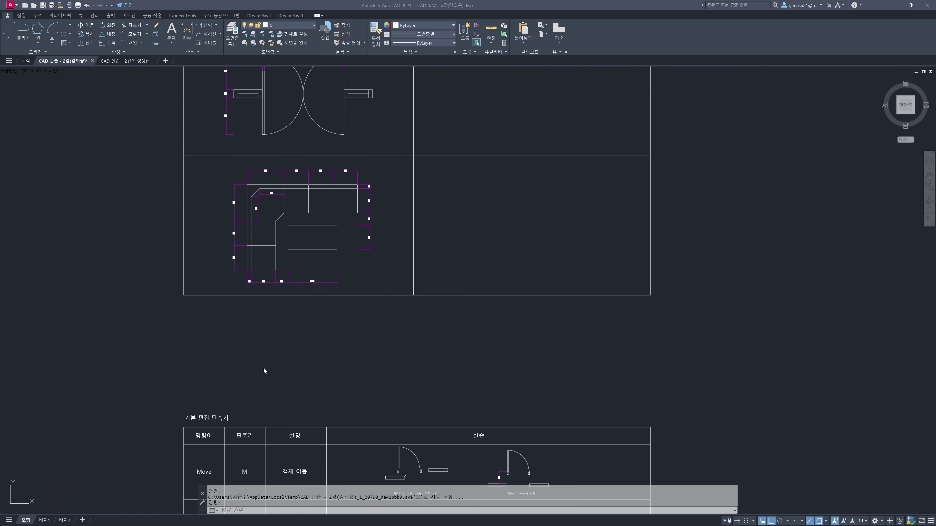
mouse_move(282, 386)
middle_down()
mouse_move(277, 335)
mouse_move(295, 295)
mouse_move(291, 194)
middle_up()
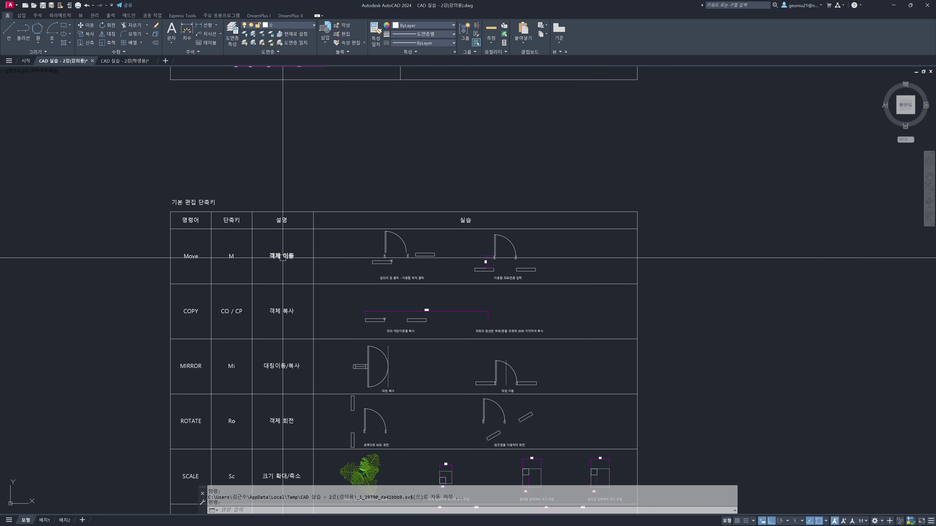
scroll(282, 258, up, 2)
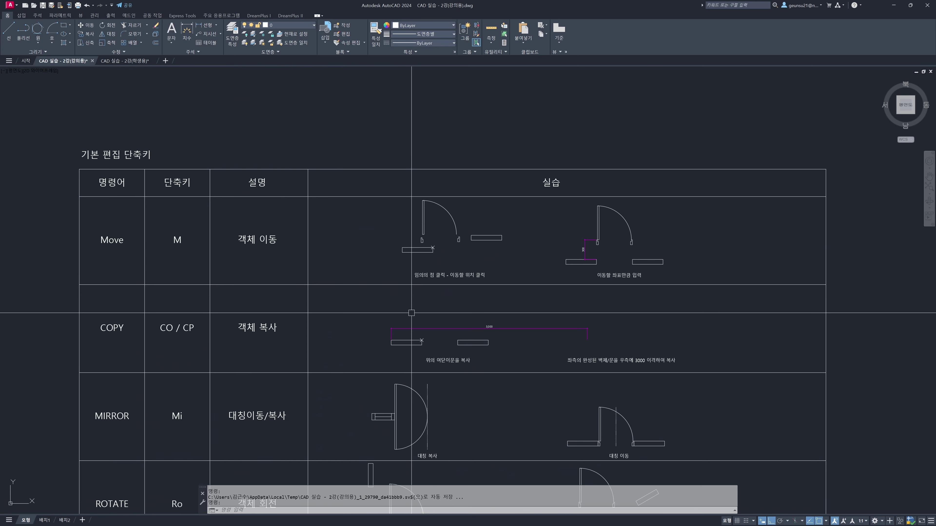
middle_drag(406, 312, 401, 301)
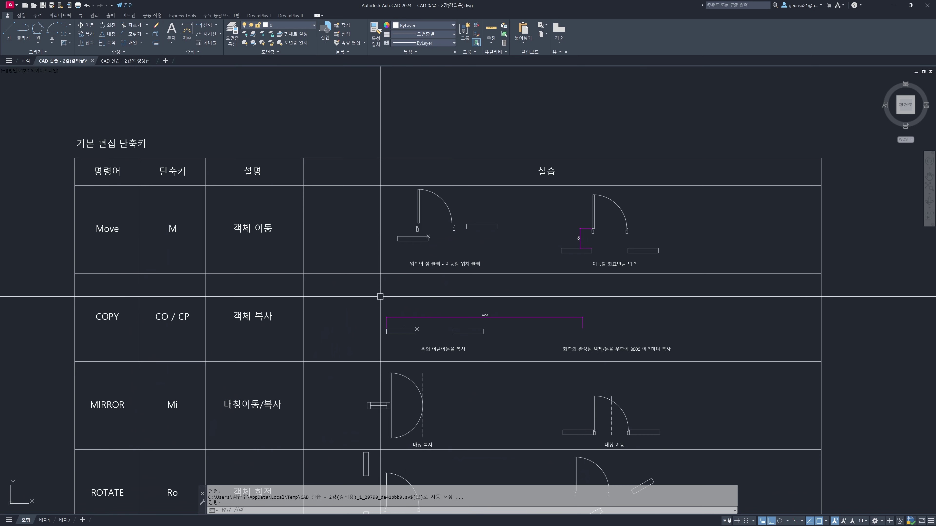
click(108, 232)
key(Escape)
key(Escape)
key(Escape)
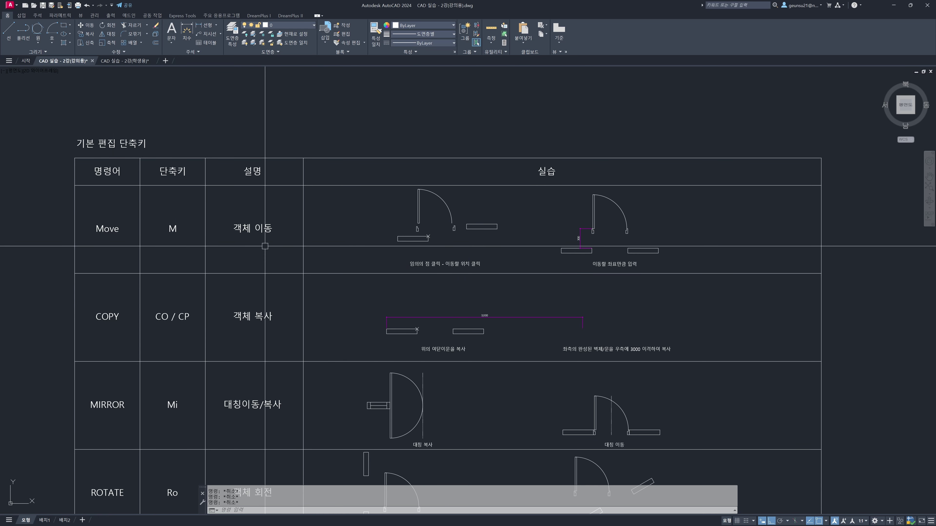
middle_drag(284, 248, 275, 250)
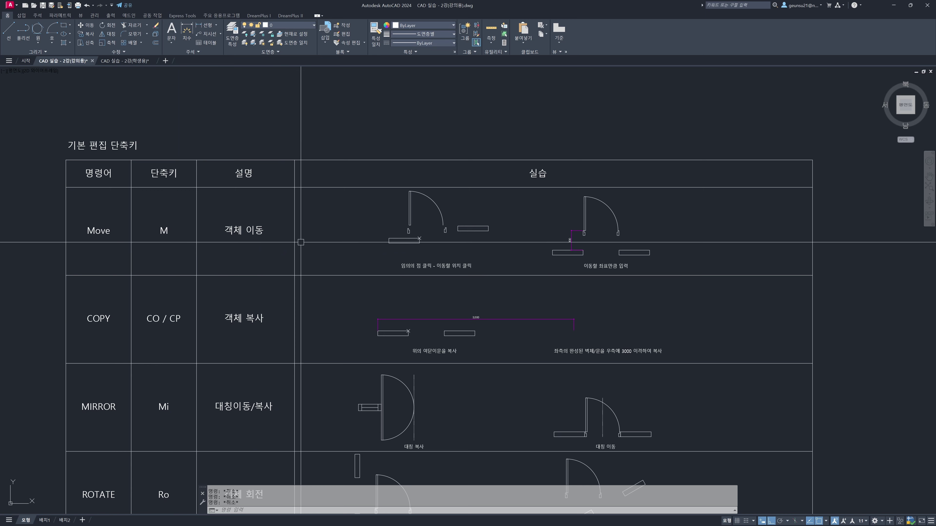
Step: In the first Move exercise, with ortho off, move the left door frame from its upper left corner to the wall corner marked X
scroll(413, 238, up, 2)
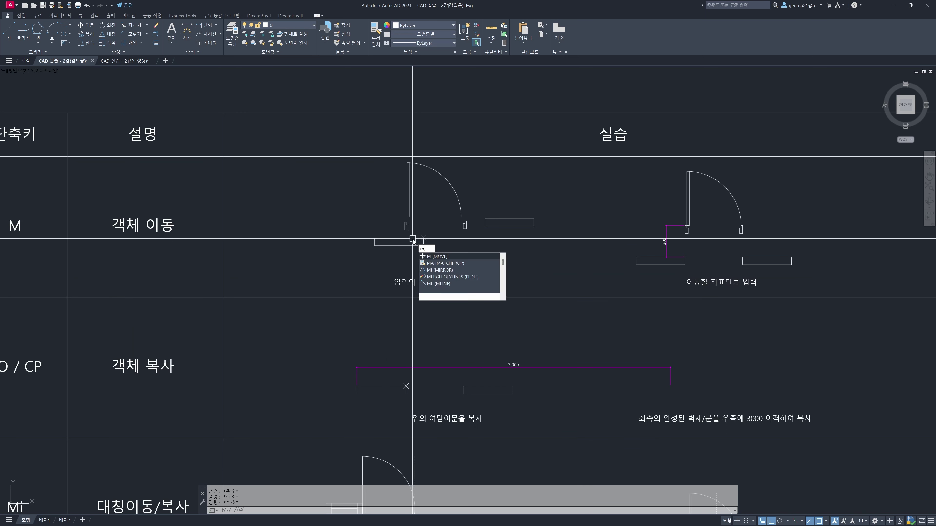
key(Return)
scroll(416, 231, up, 3)
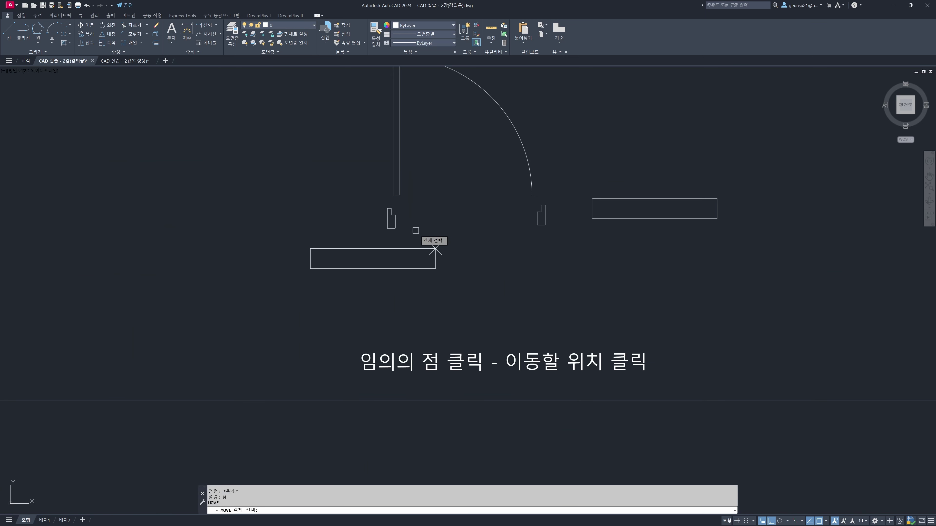
scroll(435, 248, up, 2)
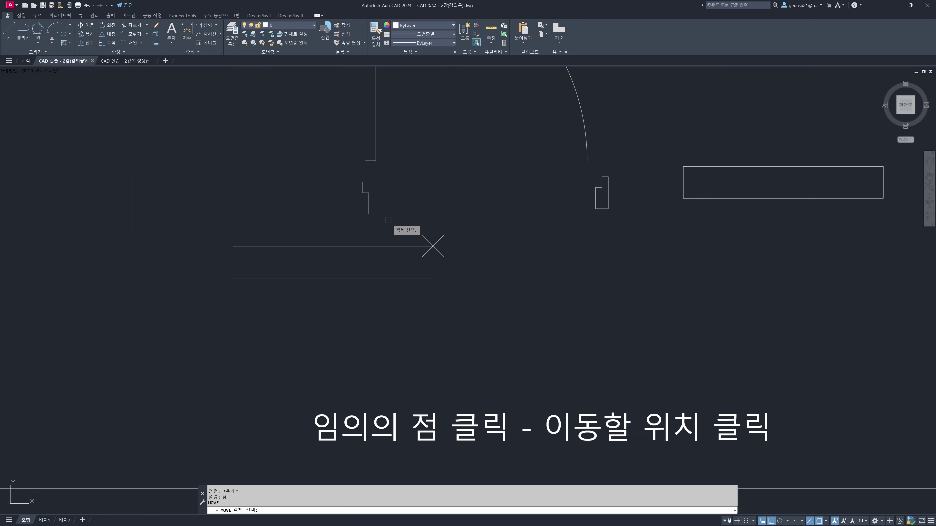
scroll(322, 211, down, 5)
middle_drag(649, 270, 545, 261)
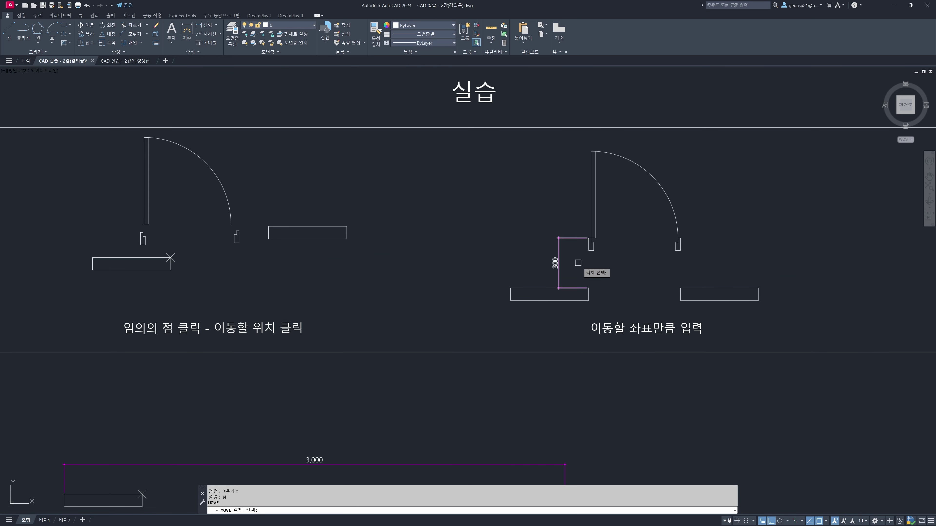
middle_drag(219, 249, 326, 220)
scroll(322, 221, up, 2)
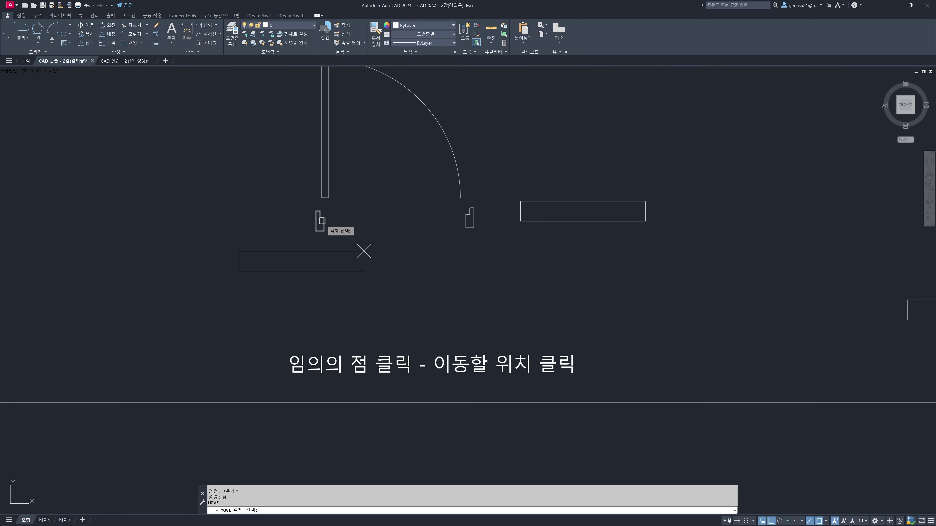
scroll(320, 223, up, 2)
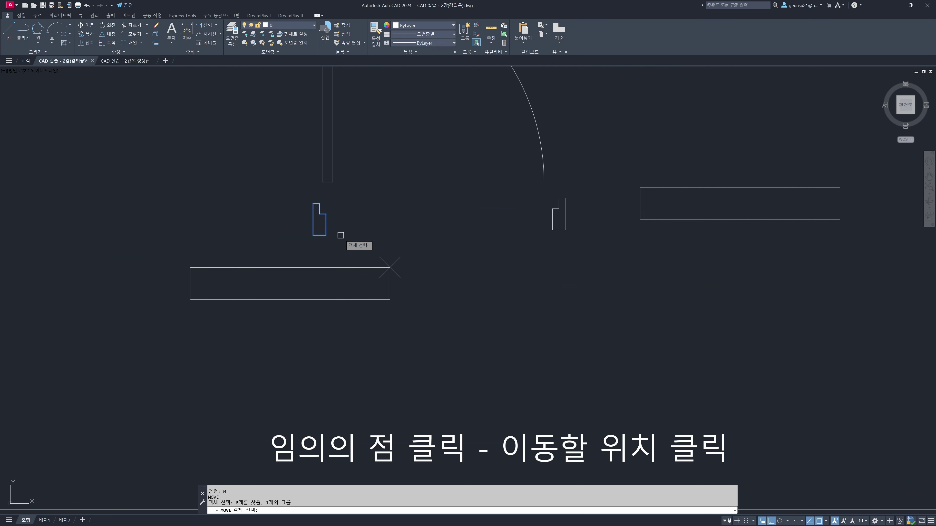
click(347, 246)
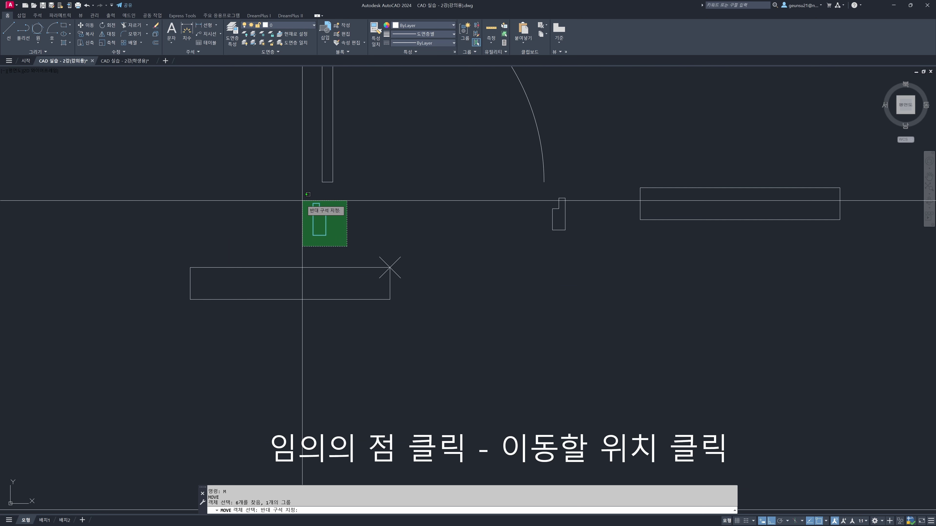
click(294, 196)
click(278, 192)
click(348, 243)
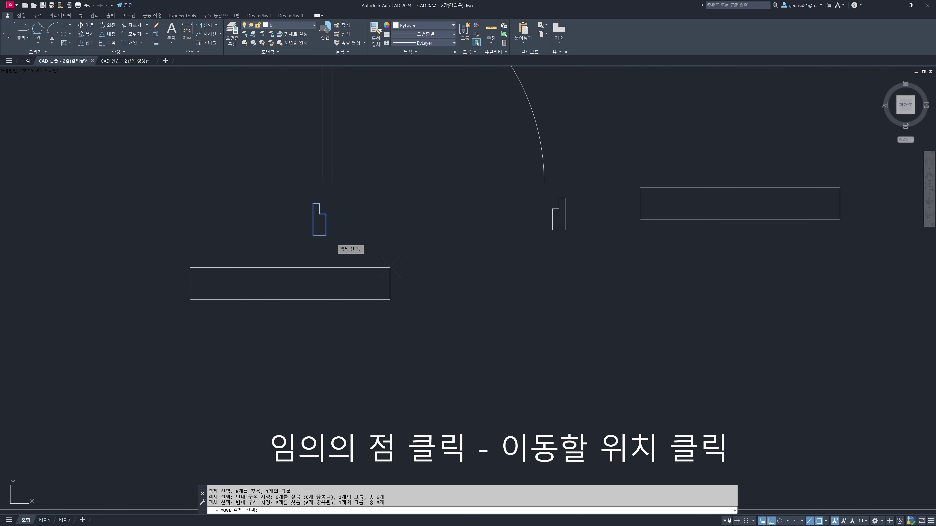
key(Return)
text(b)
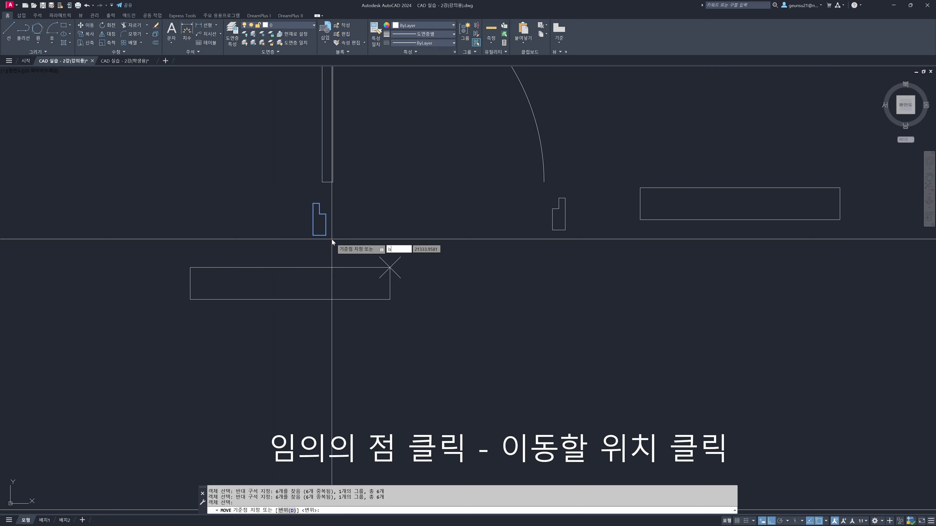
key(BackSpace)
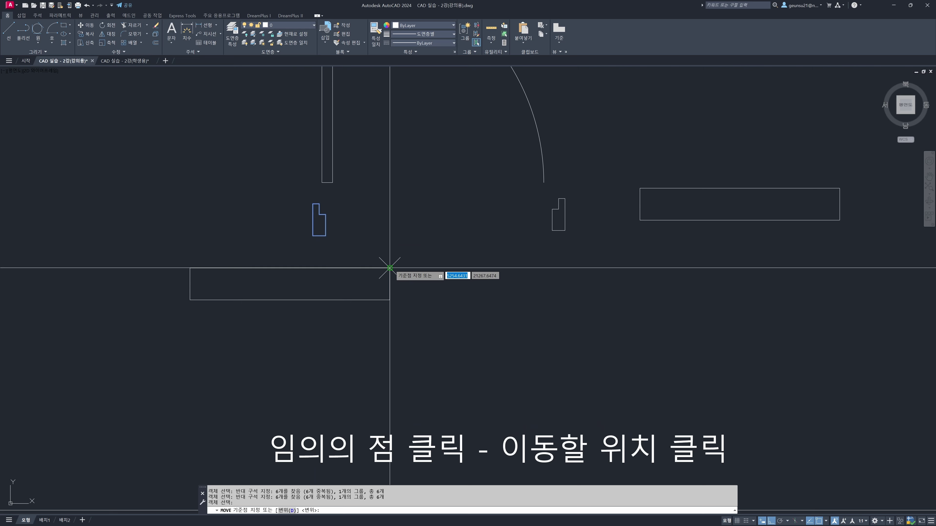
scroll(323, 200, up, 2)
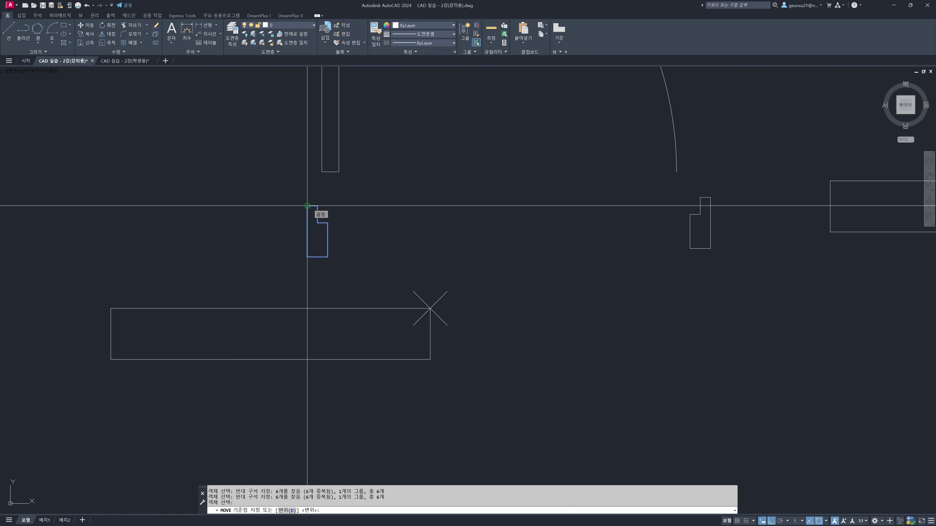
click(307, 206)
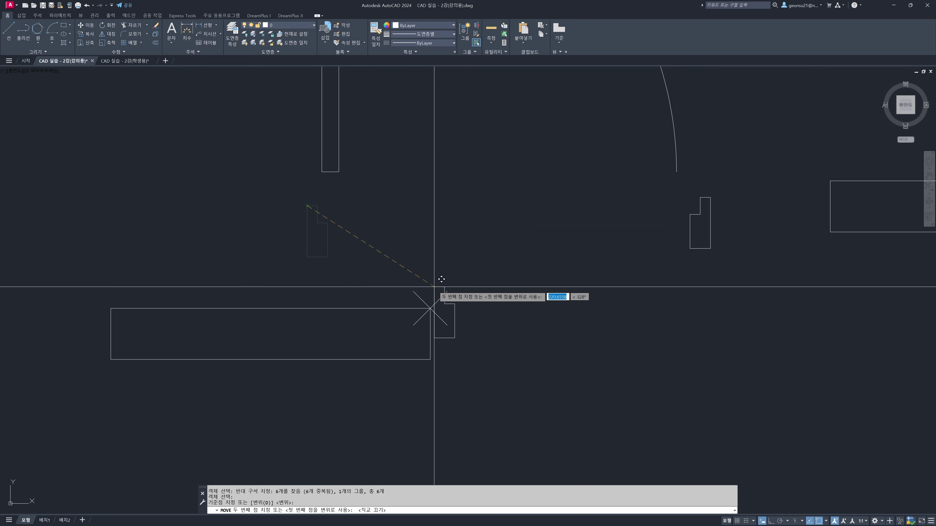
click(430, 308)
Step: Check which object snap modes are enabled in the drafting settings, leaving them as they are
middle_drag(504, 252, 420, 258)
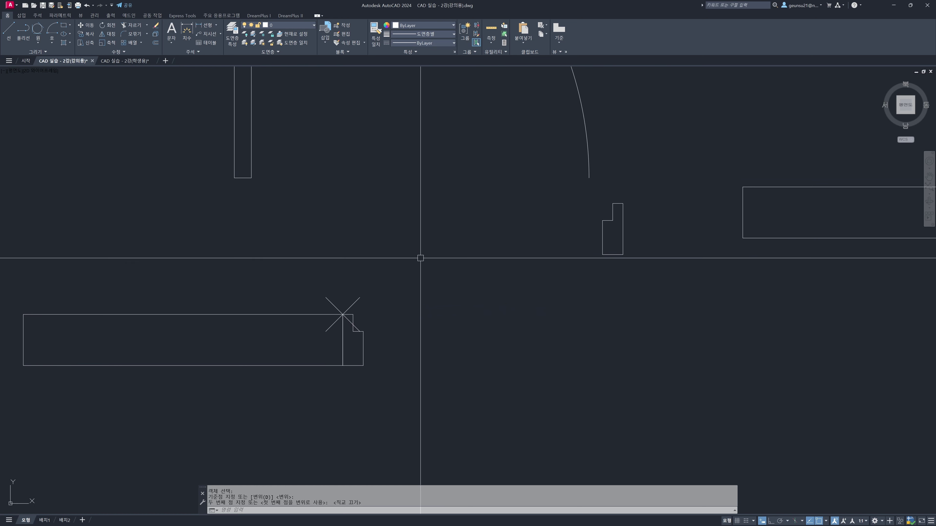
middle_drag(422, 250, 426, 286)
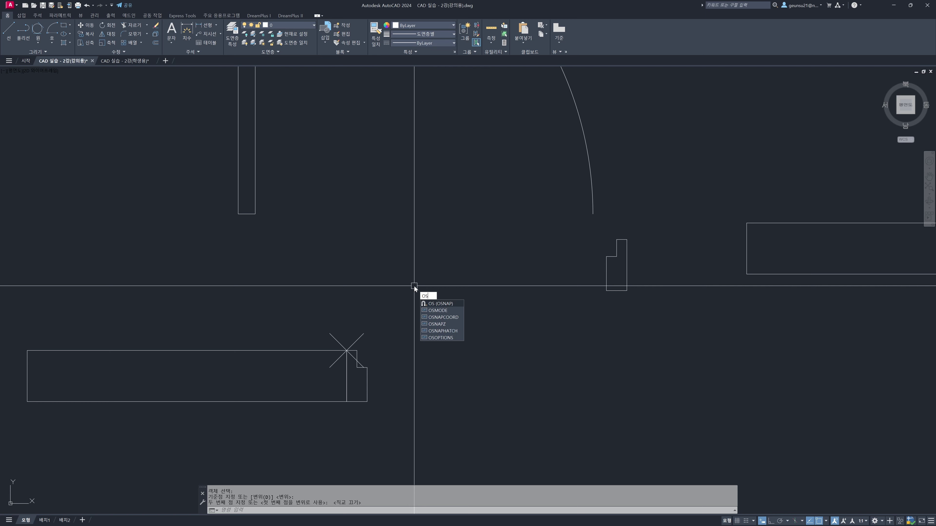
key(Return)
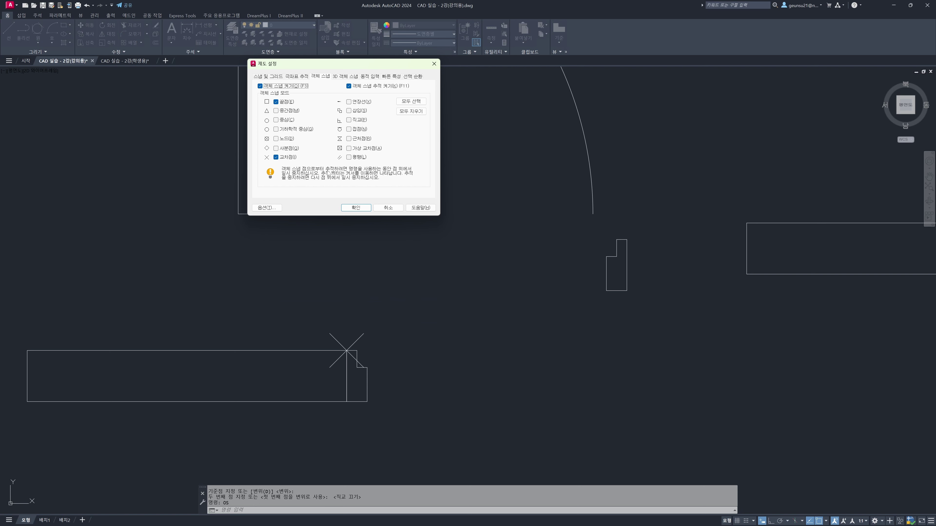
click(355, 208)
scroll(368, 269, down, 3)
click(363, 321)
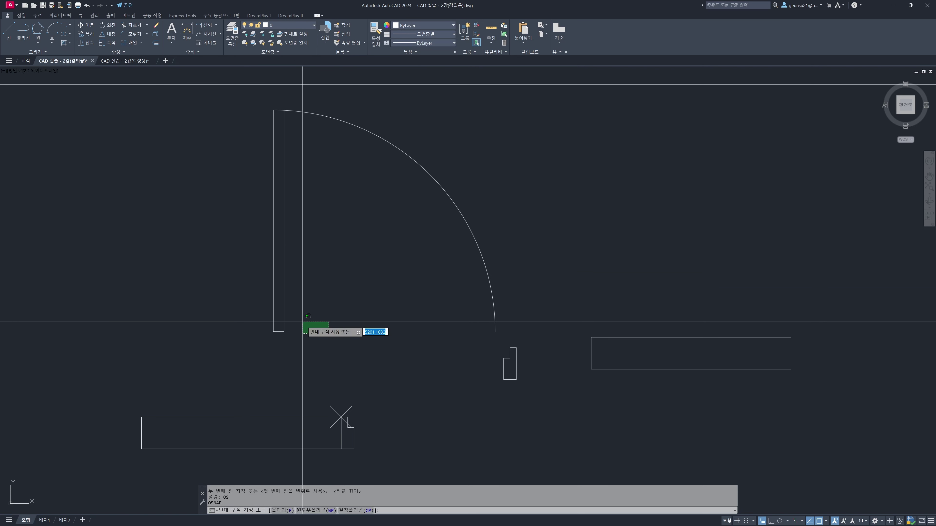
click(278, 326)
click(438, 188)
click(412, 211)
middle_drag(392, 213, 386, 222)
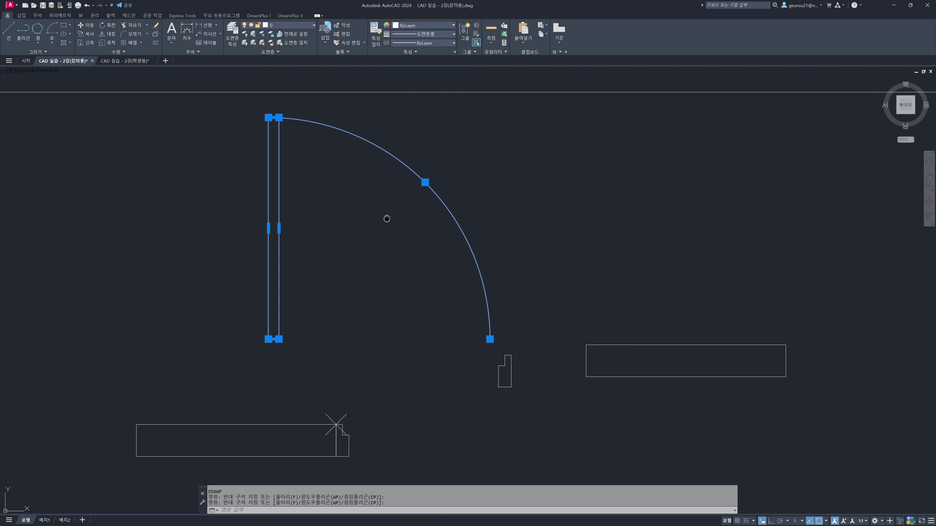
key(Escape)
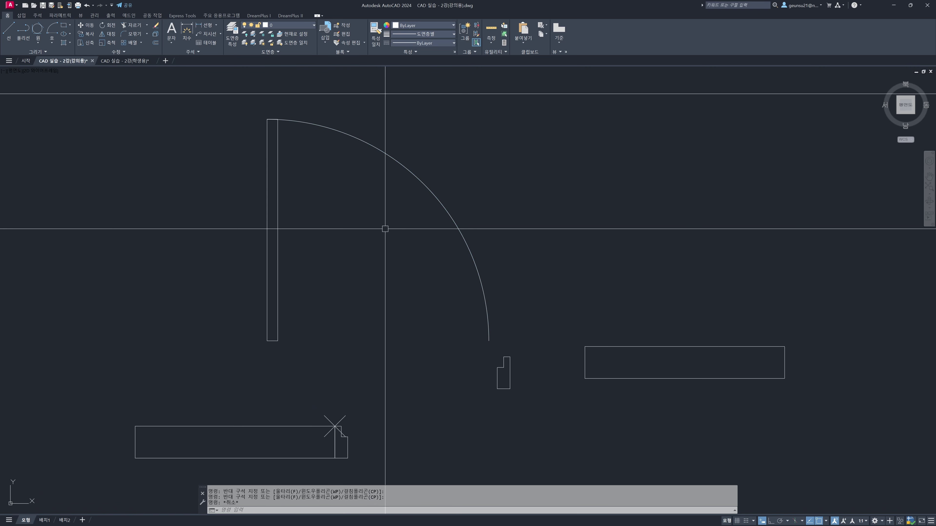
Step: Move the door leaf and swing arc from the leaf's lower left corner to the top inner corner of the left frame's narrow part
text(m)
key(Return)
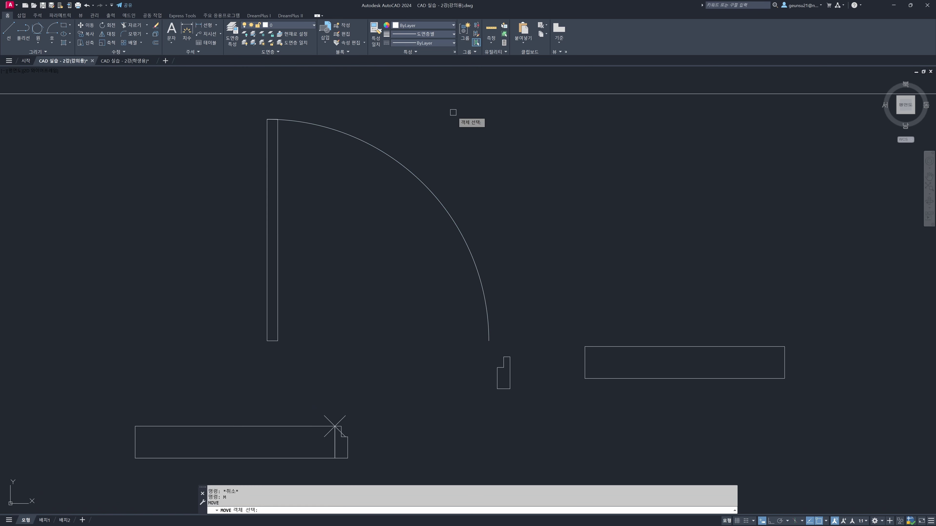
click(311, 365)
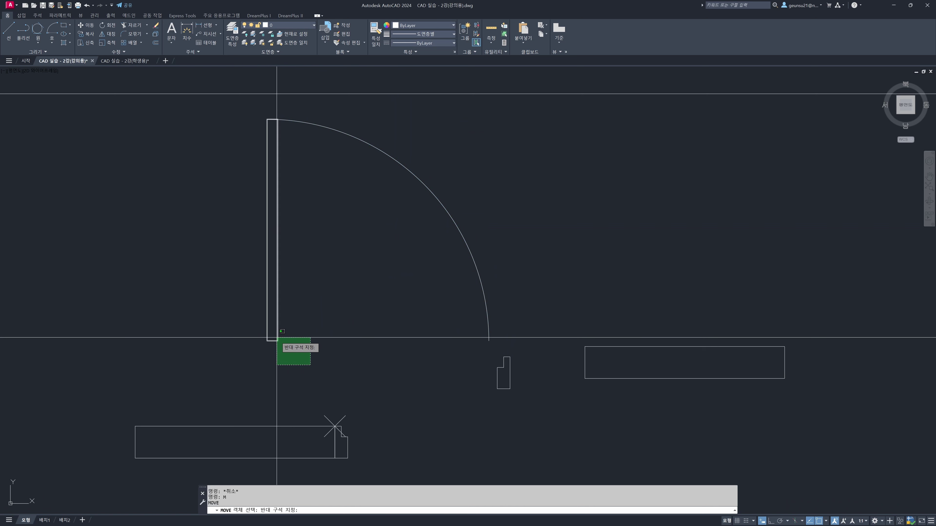
scroll(275, 338, up, 4)
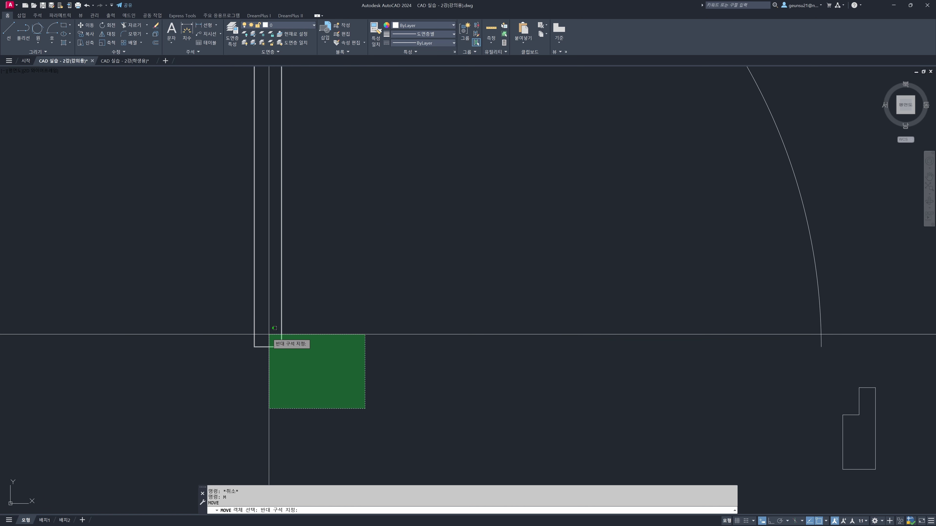
scroll(268, 333, down, 1)
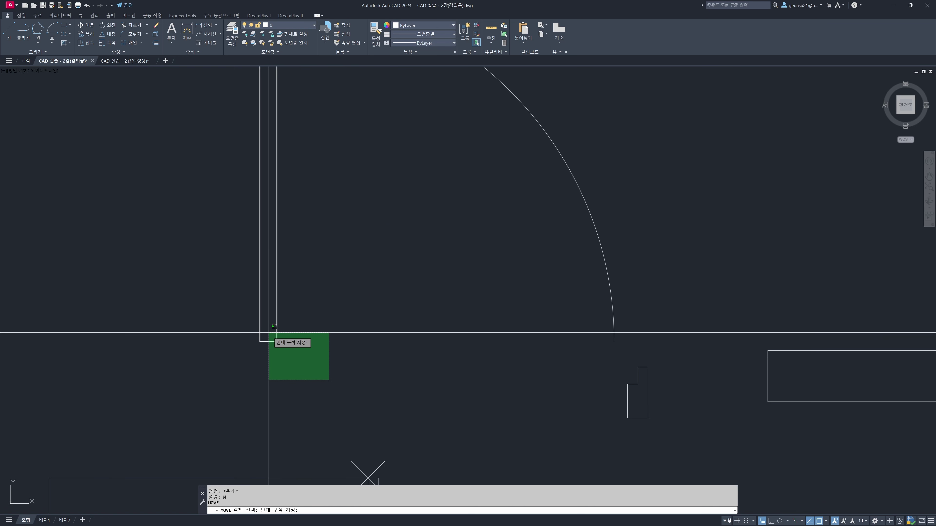
scroll(269, 332, down, 2)
click(268, 332)
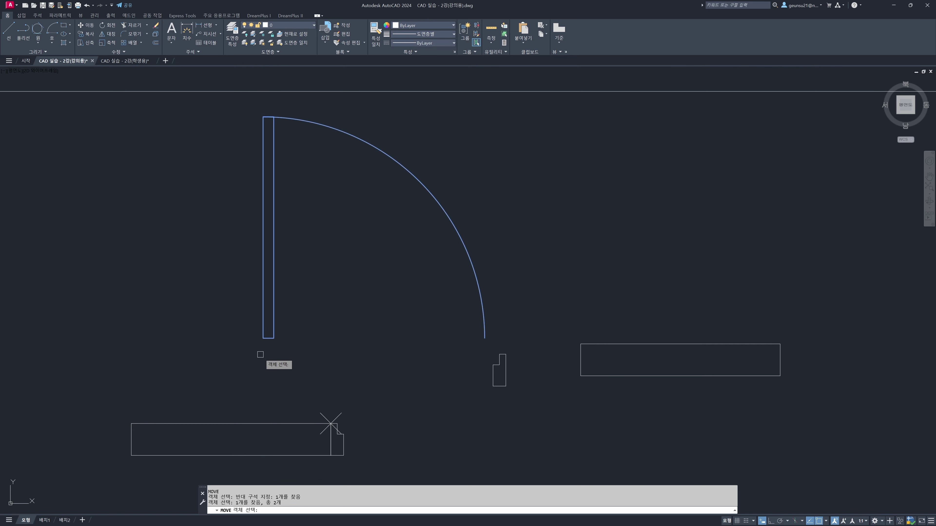
key(Return)
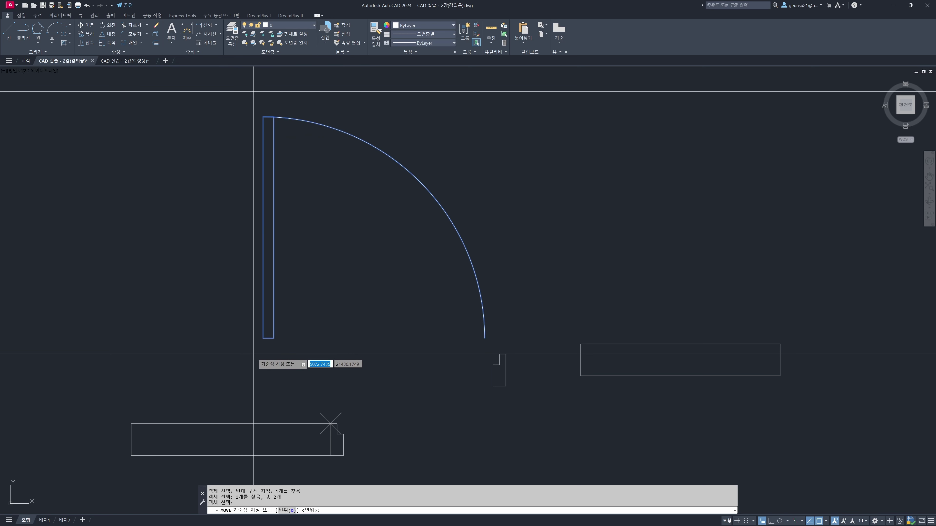
click(263, 338)
middle_drag(347, 389, 331, 324)
scroll(330, 324, up, 4)
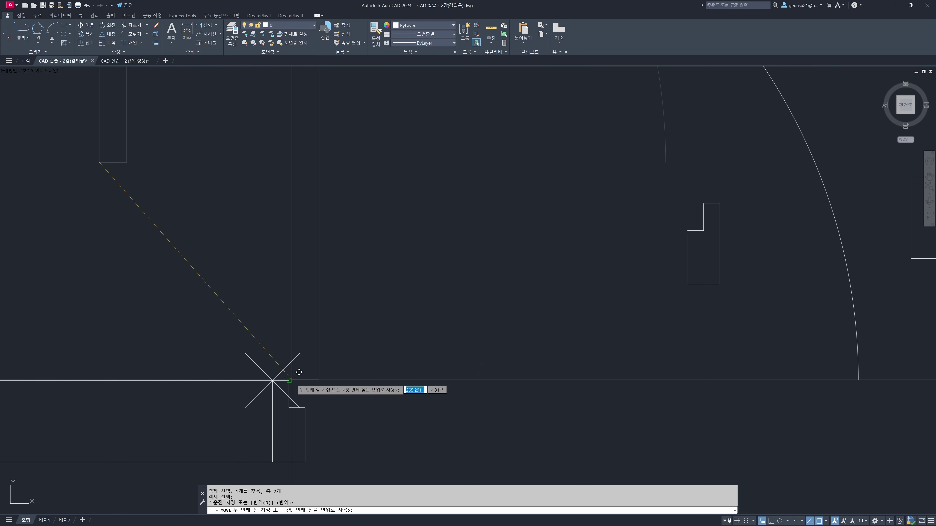
click(288, 380)
scroll(364, 353, down, 4)
mouse_move(434, 326)
middle_down()
mouse_move(349, 330)
mouse_move(411, 313)
mouse_move(375, 296)
middle_up()
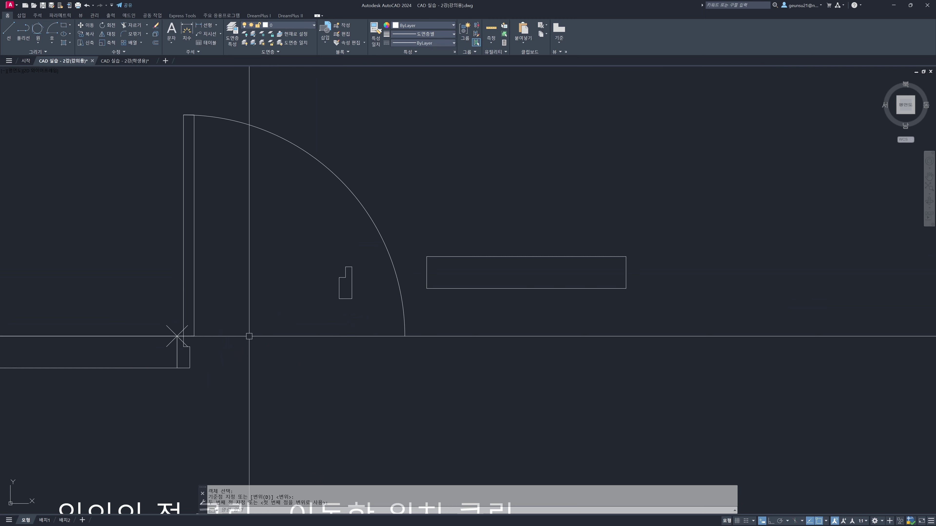
click(358, 325)
key(space)
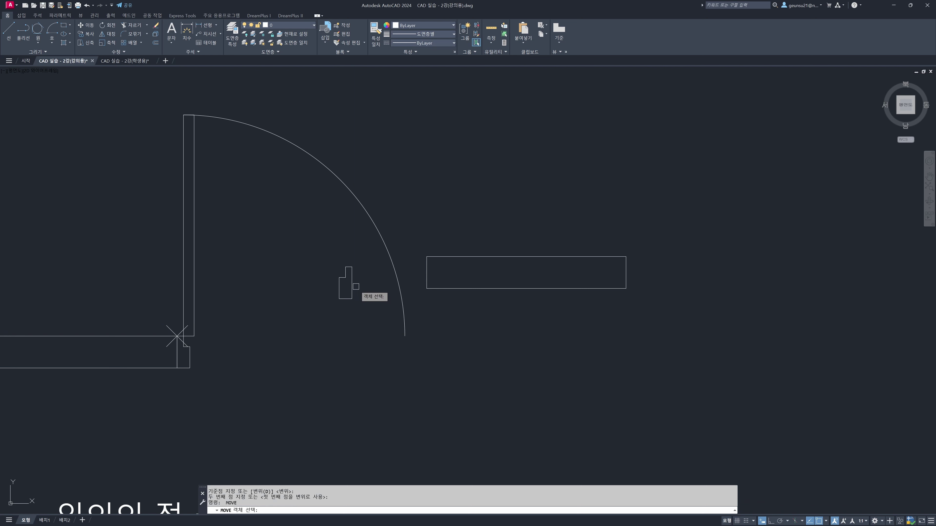
click(294, 244)
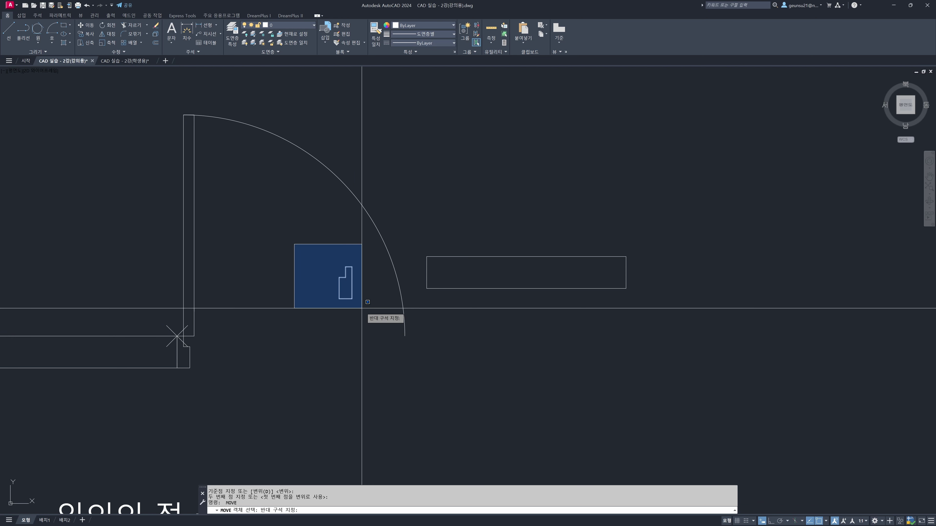
click(367, 326)
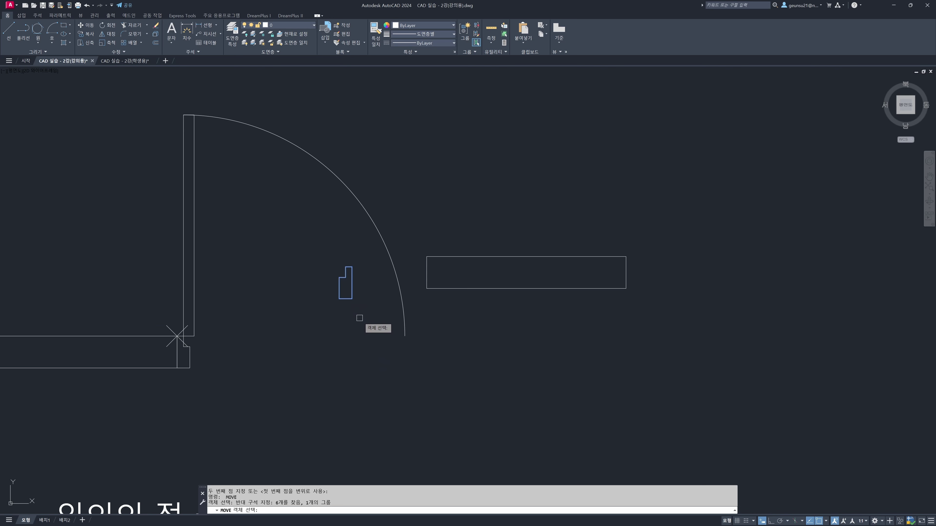
key(Escape)
key(space)
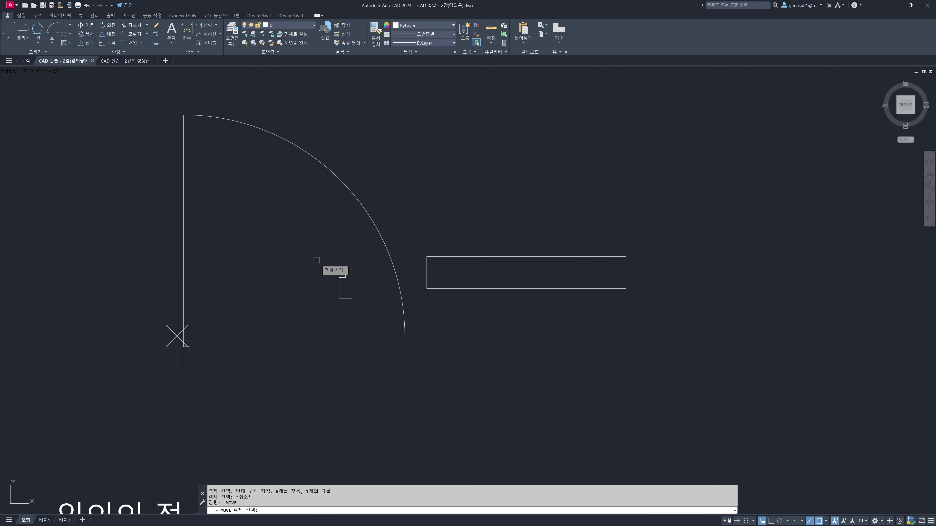
mouse_move(296, 245)
mouse_down()
mouse_move(309, 303)
mouse_move(359, 319)
mouse_move(382, 274)
mouse_move(359, 254)
mouse_move(328, 256)
mouse_move(300, 276)
mouse_move(371, 320)
mouse_move(371, 255)
mouse_move(328, 324)
mouse_move(353, 248)
mouse_move(346, 254)
mouse_up()
key(Escape)
Step: Move the right door frame from its top inner corner to the lower end of the door's swing arc
text(m)
key(Return)
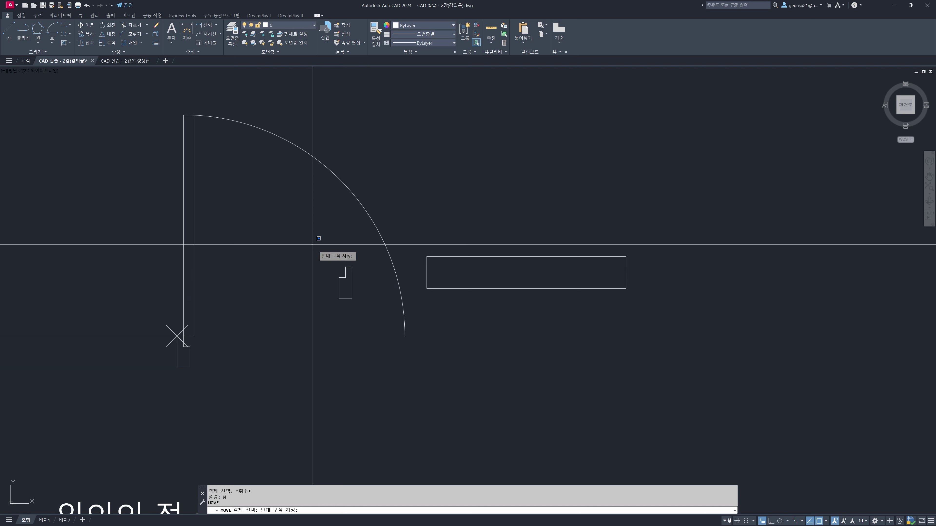
click(372, 324)
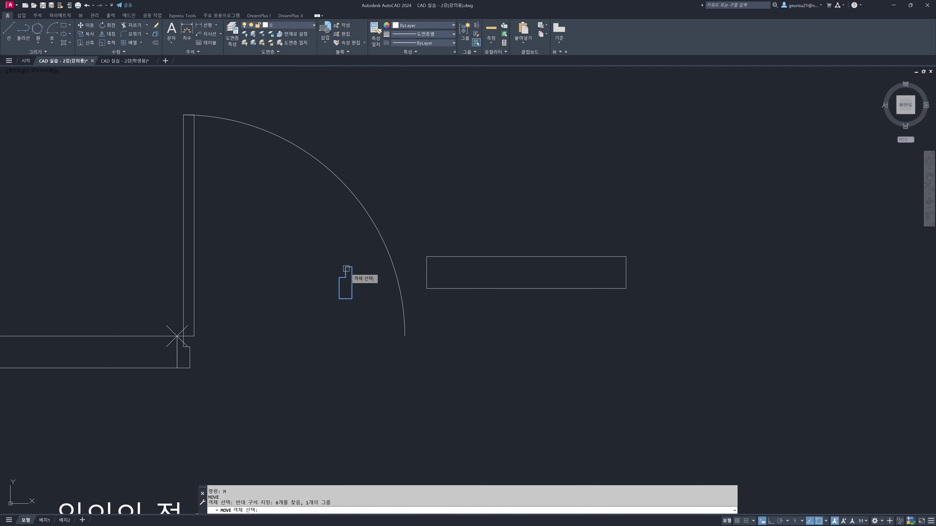
key(Return)
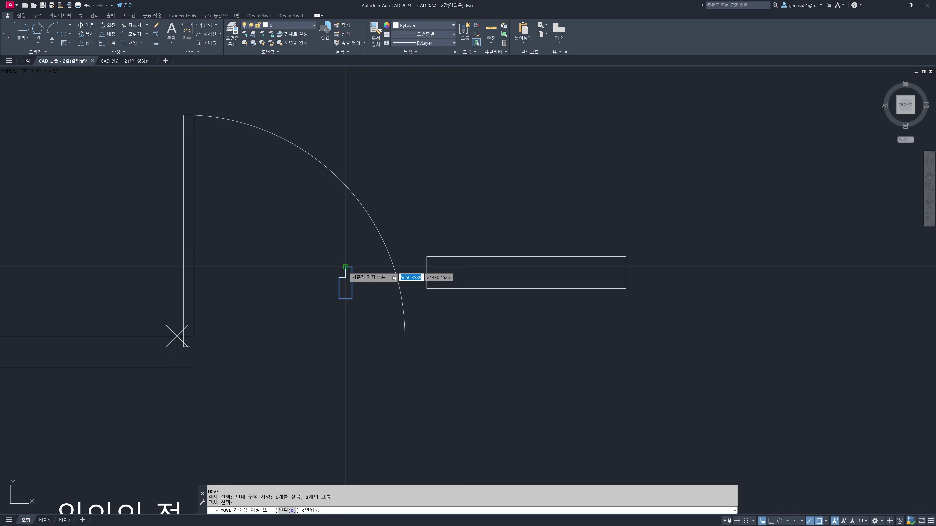
click(345, 267)
click(404, 336)
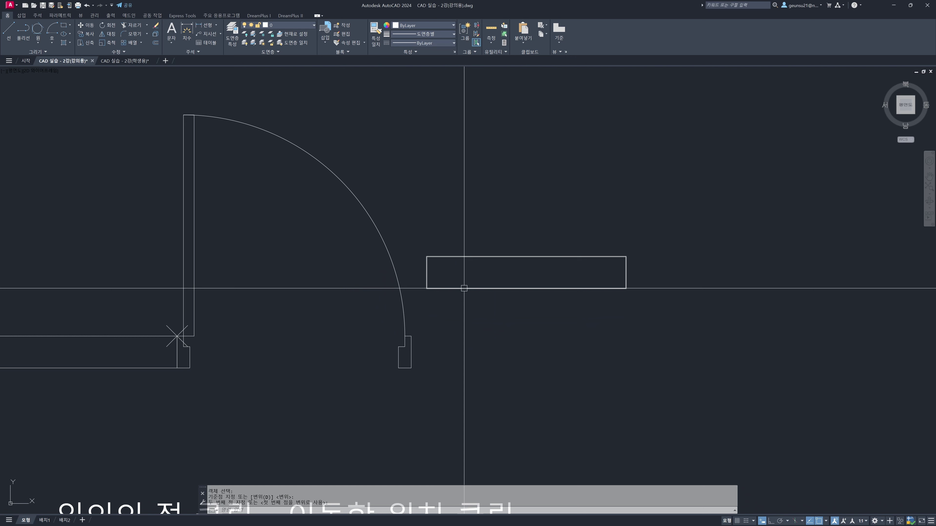
Step: Move the loose right wall segment from its upper left corner to the upper outer corner of the right door frame
key(space)
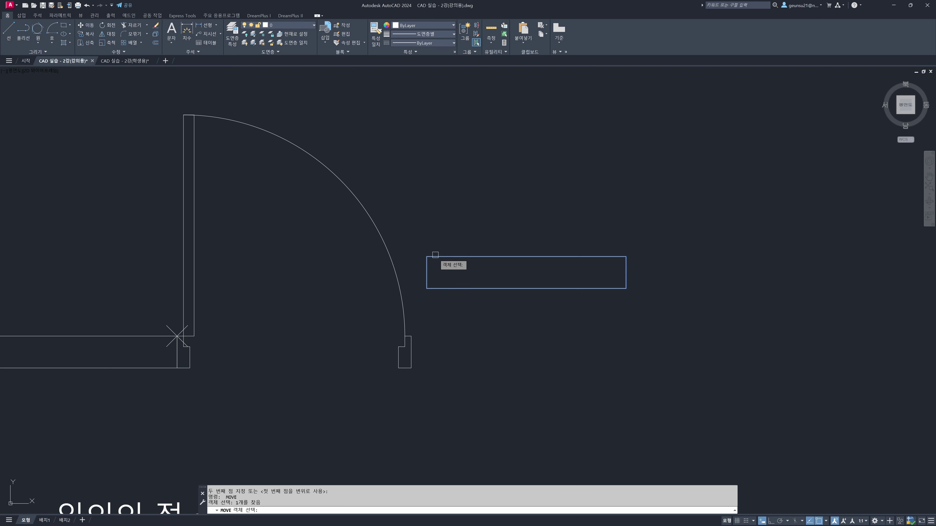
key(space)
click(426, 257)
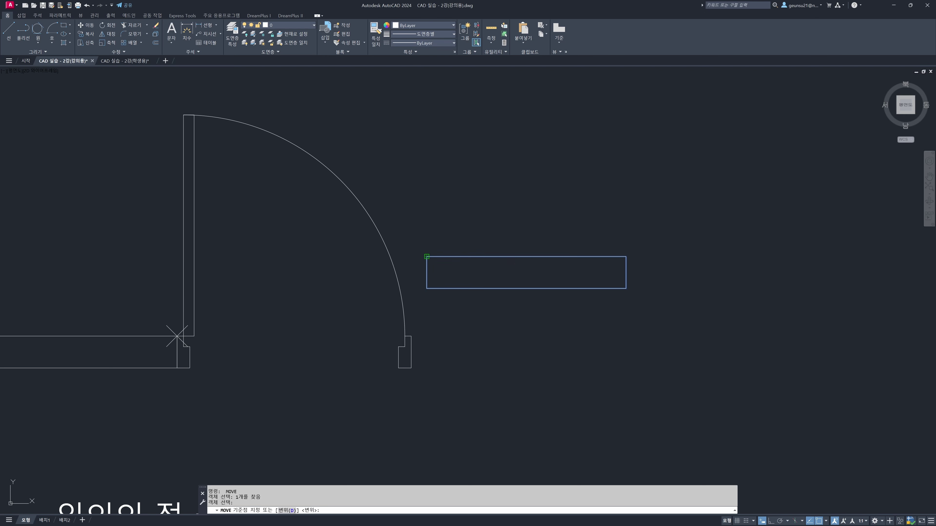
click(418, 328)
scroll(574, 376, down, 4)
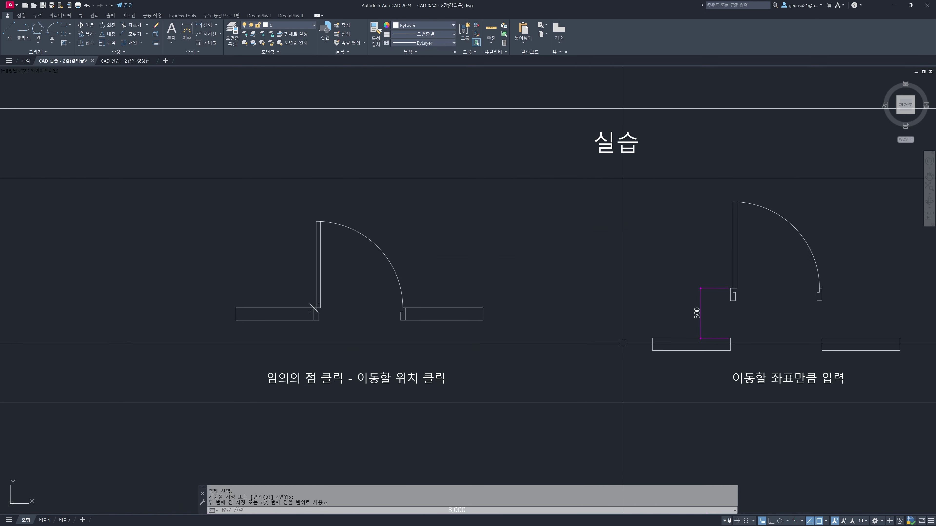
Step: In the second Move exercise, move the door and both frames straight down 300 with ortho on, and undo that move
middle_drag(623, 344, 385, 293)
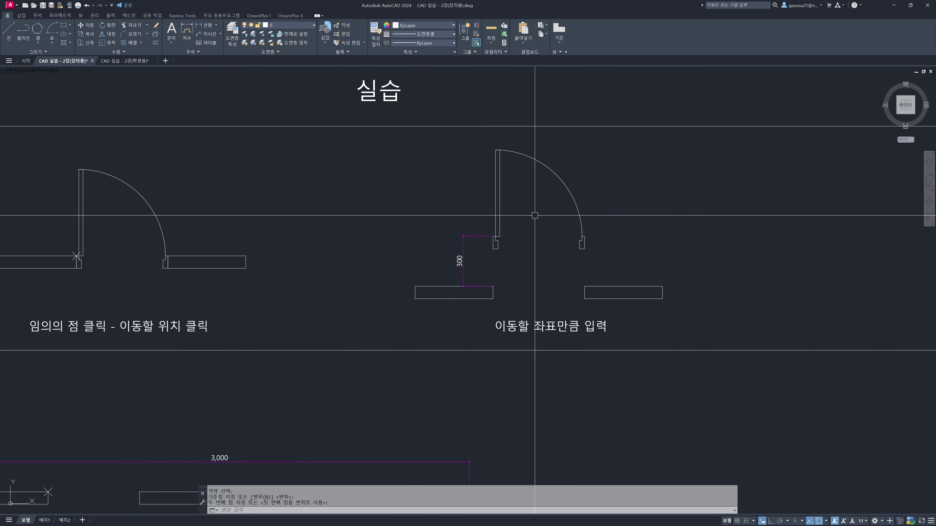
scroll(531, 206, up, 3)
middle_drag(520, 198, 486, 211)
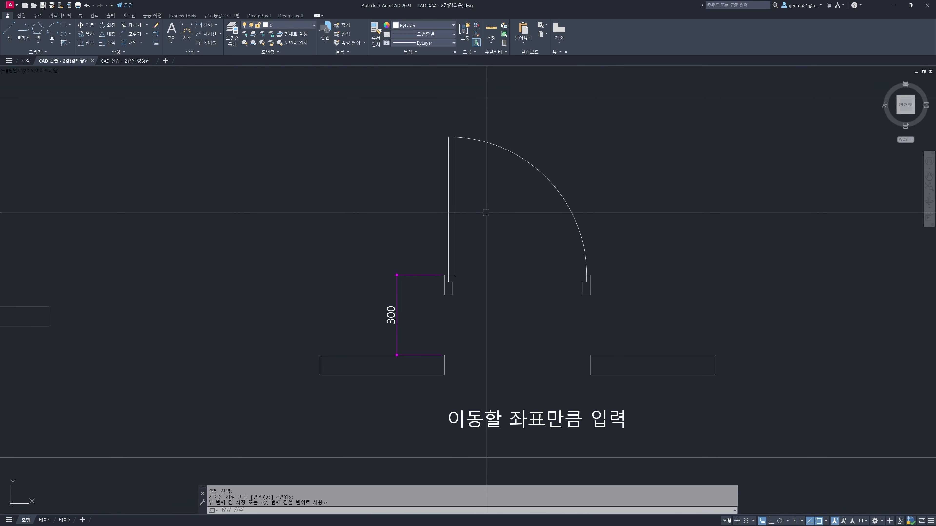
text(m)
key(Return)
click(427, 125)
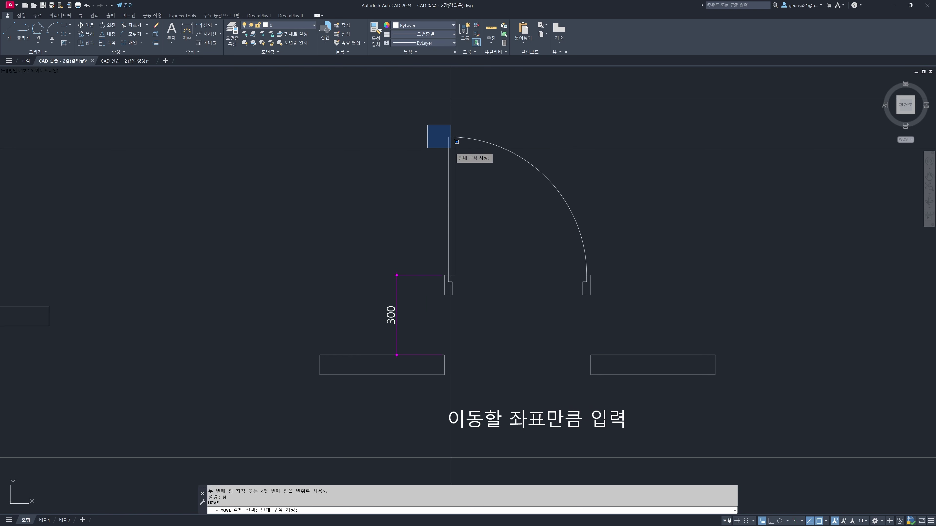
click(611, 315)
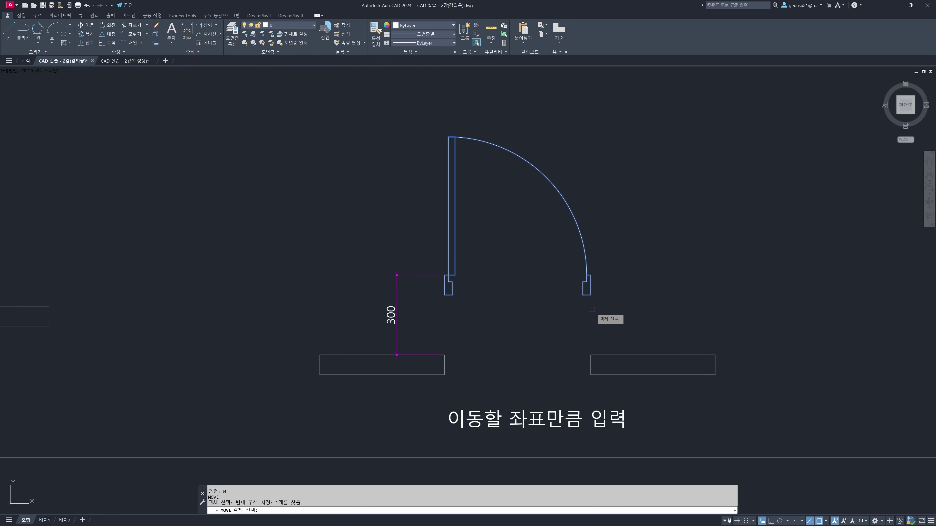
key(Return)
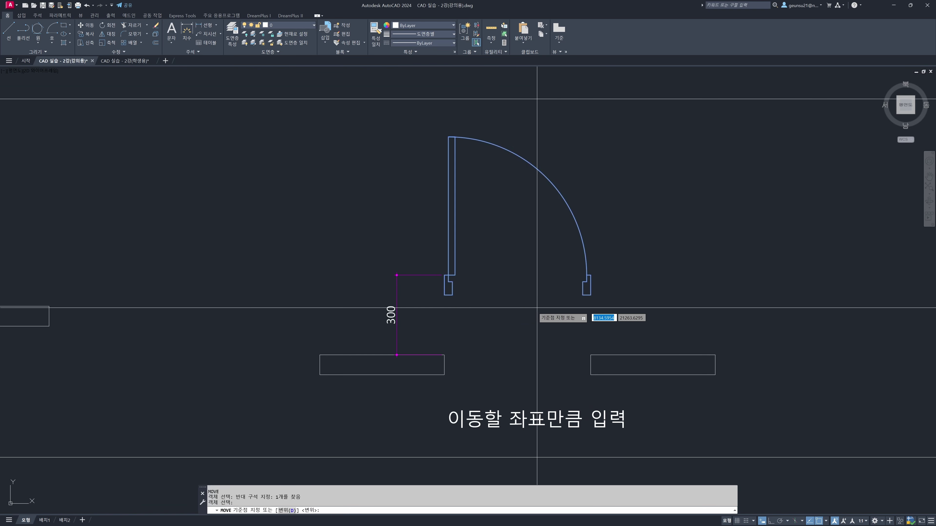
click(444, 294)
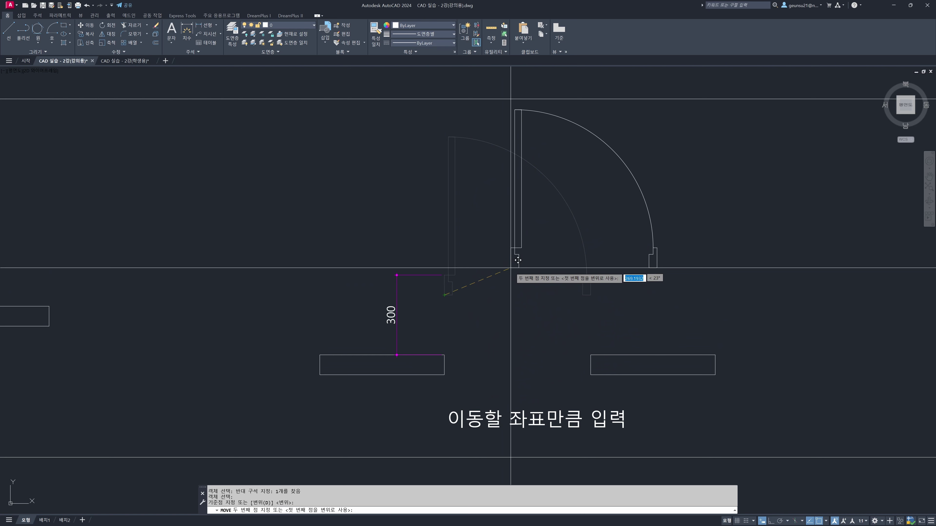
key(F8)
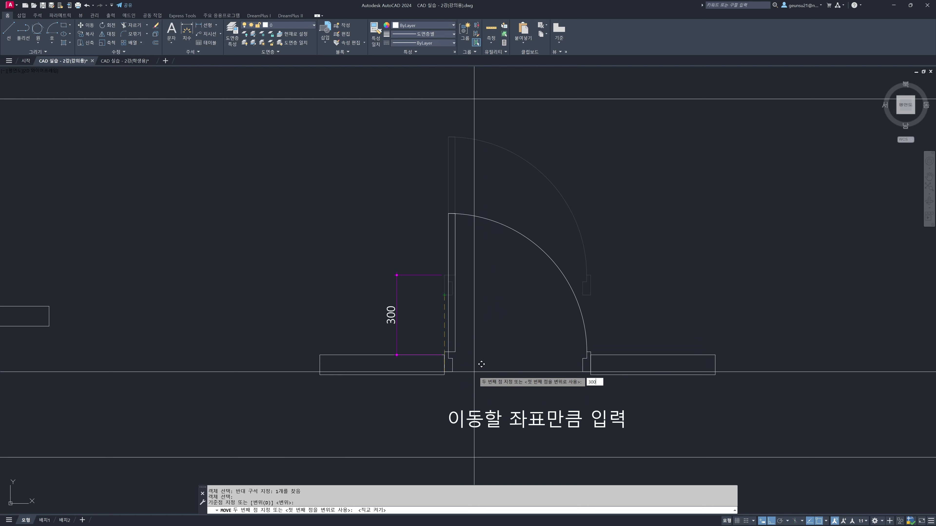
key(Return)
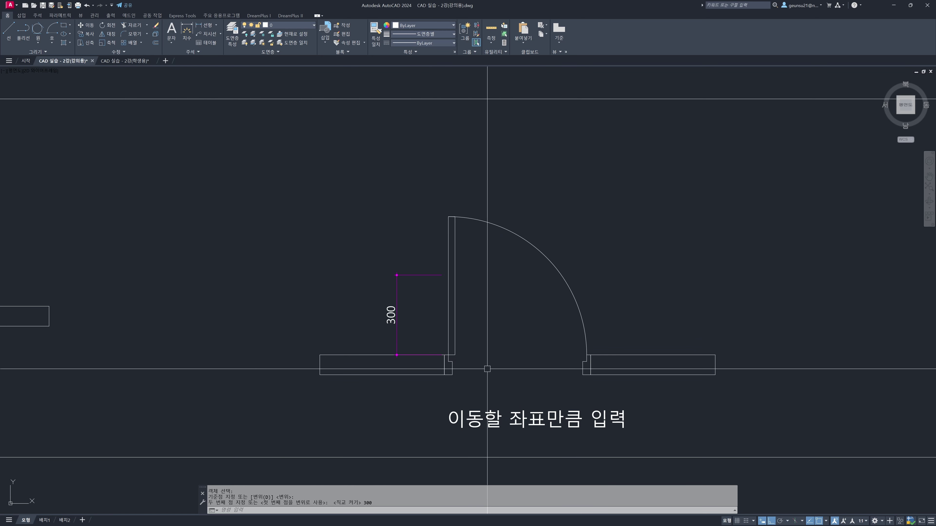
key(ctrl+z)
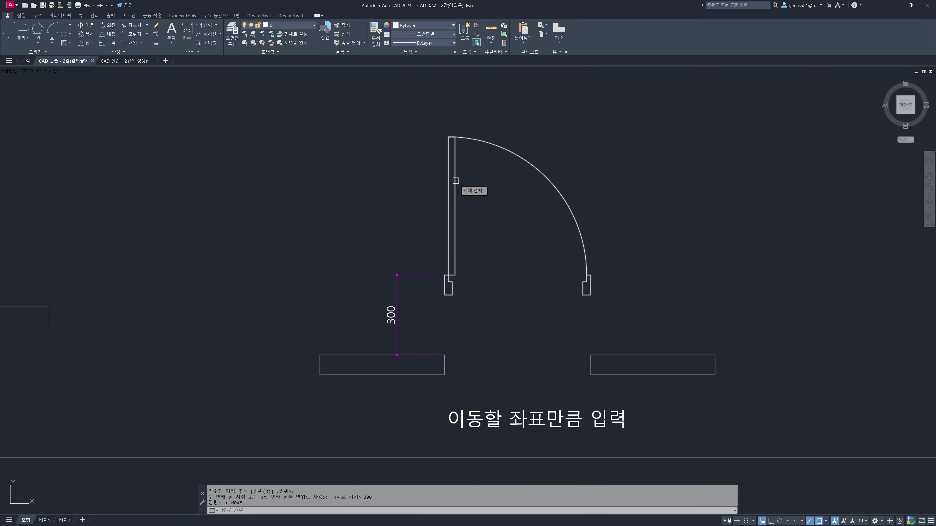
Step: Move the door and both frames of the second Move exercise from an arbitrary base point by the relative displacement @0,-300
text(M)
key(Return)
click(428, 120)
click(616, 310)
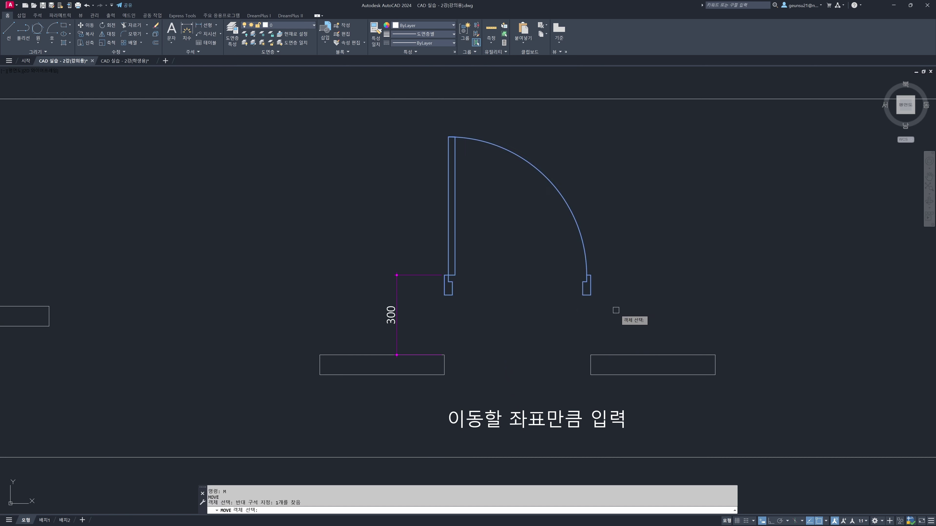
key(Return)
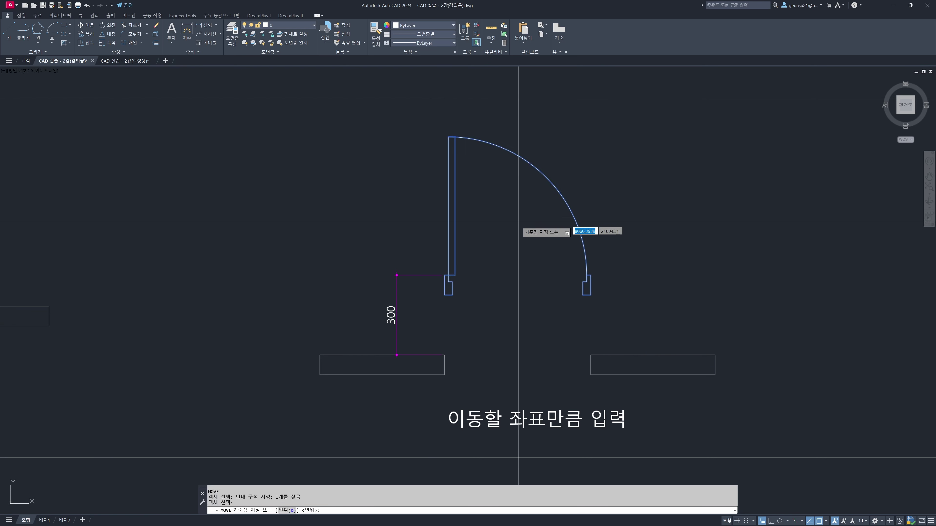
click(520, 218)
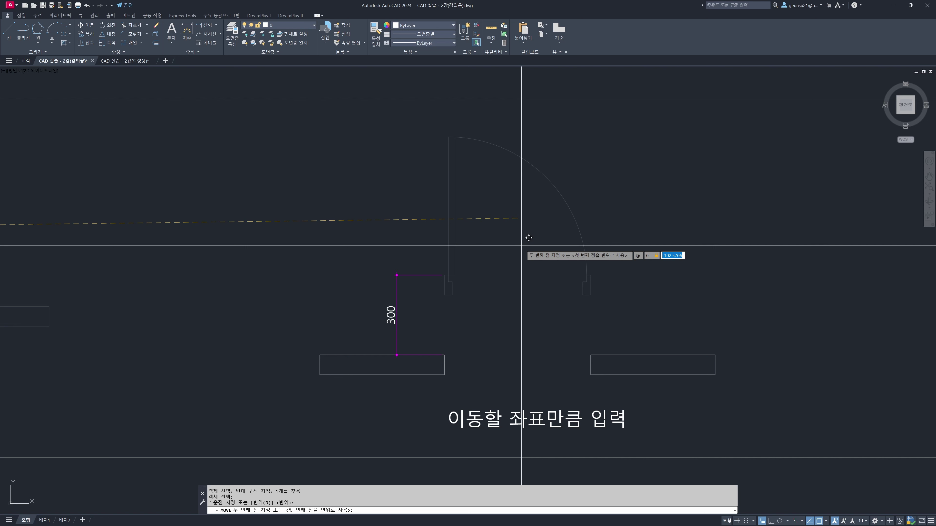
text(300)
key(Return)
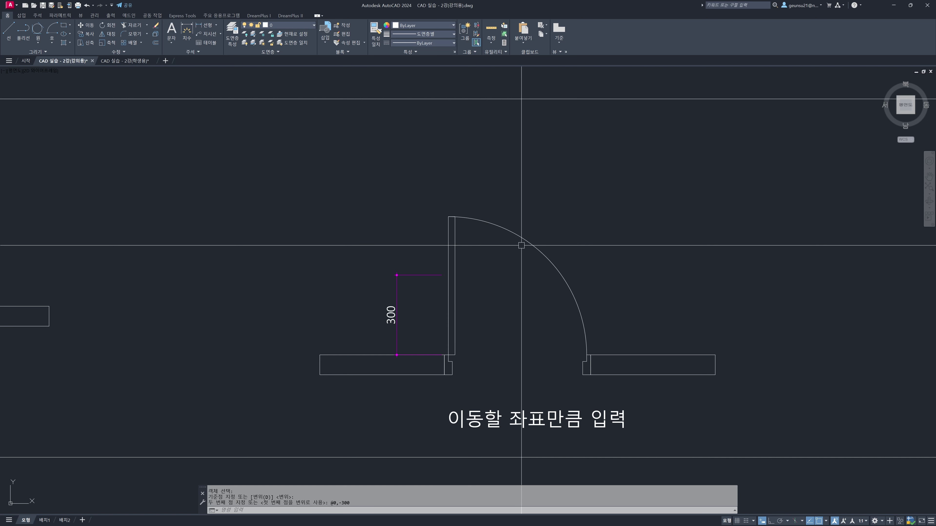
Step: Examine the COPY row of the exercise table, including its command shortcuts, practice drawings and task captions
scroll(521, 245, down, 5)
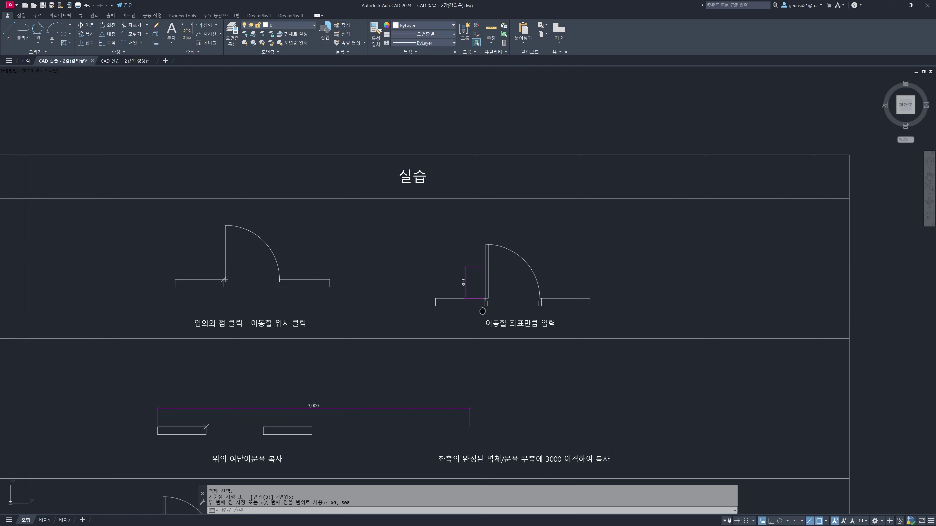
scroll(574, 251, up, 2)
middle_drag(410, 355, 616, 305)
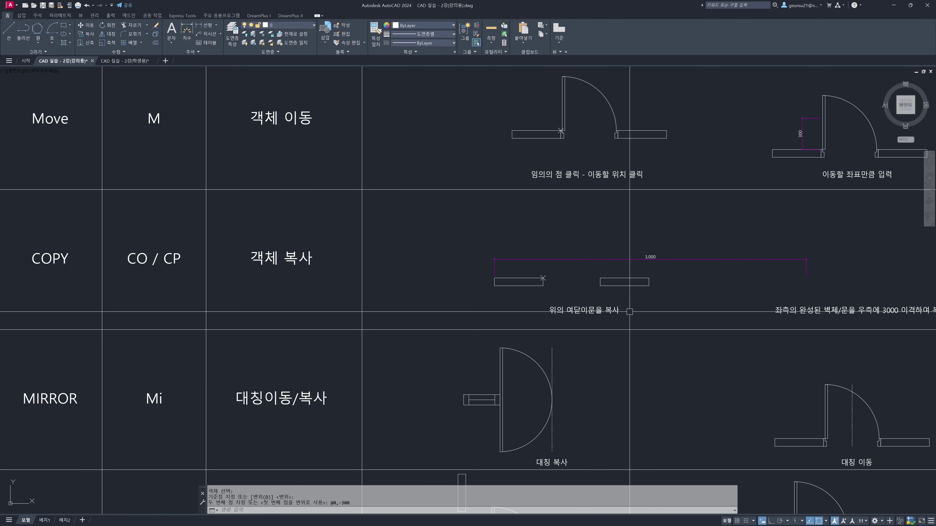
scroll(567, 323, down, 2)
scroll(553, 321, up, 2)
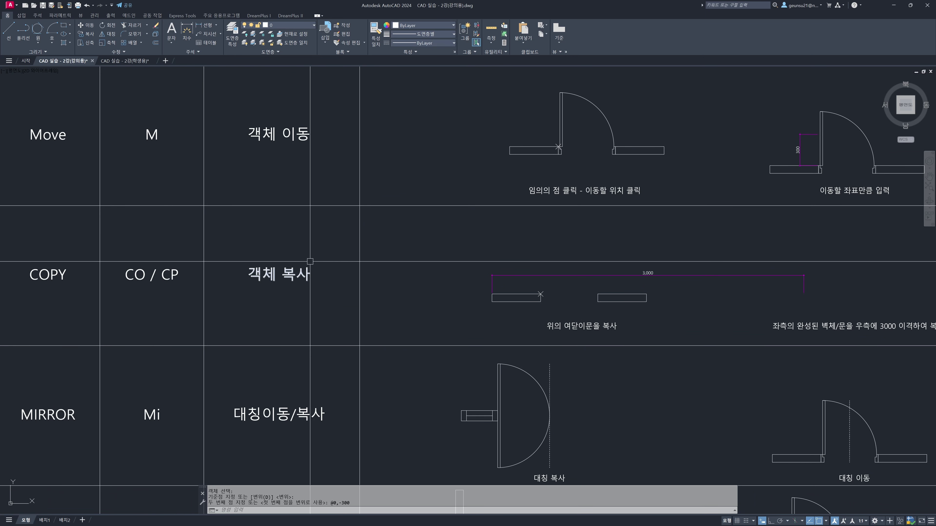
scroll(626, 317, up, 4)
middle_drag(491, 325, 406, 322)
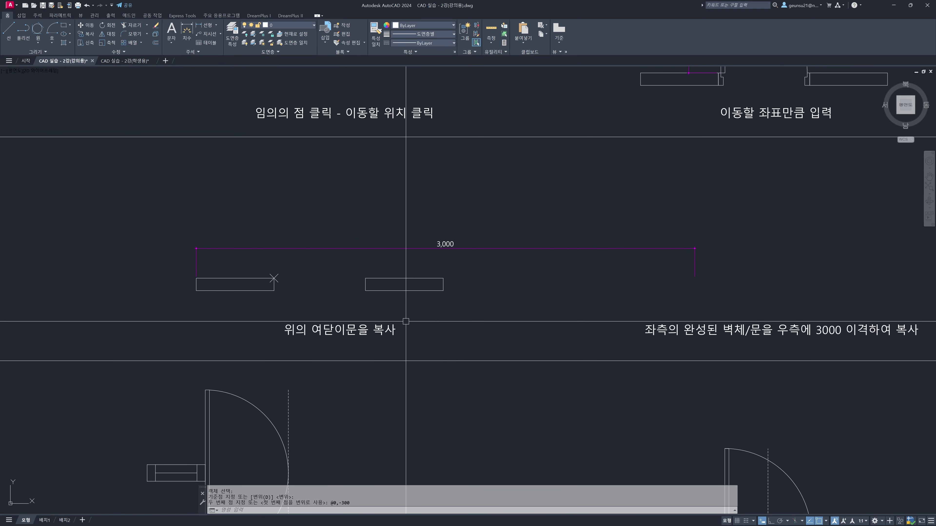
middle_drag(294, 268, 296, 335)
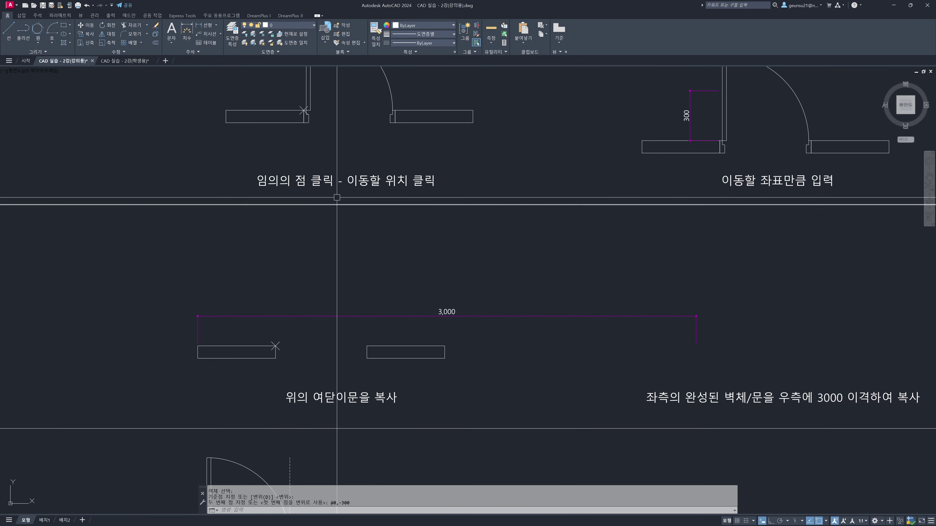
middle_drag(337, 197, 328, 246)
click(328, 445)
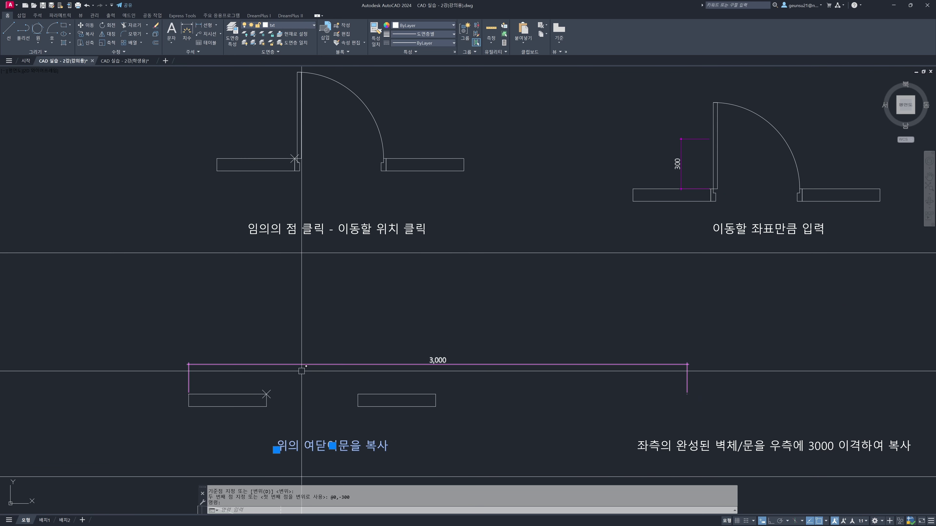
key(Escape)
key(Escape)
key(Escape)
Step: Copy the first Move exercise's door and frames from the left frame's lower left corner to the lower right corner of the Copy exercise's left wall
middle_drag(305, 310, 322, 319)
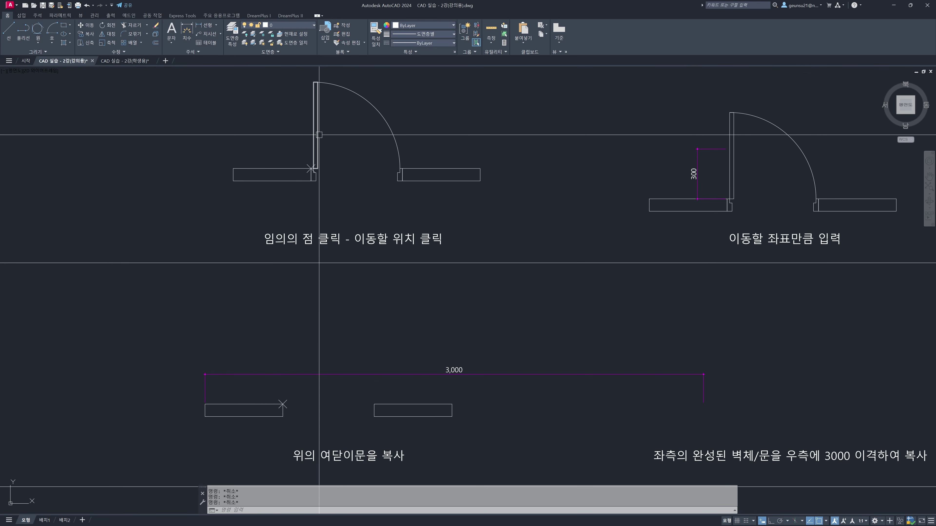
text(c)
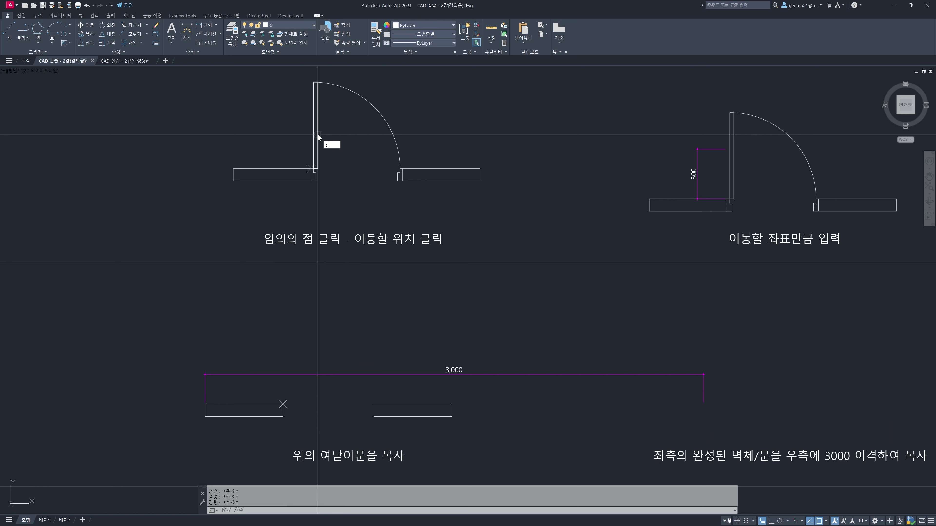
text(o)
key(Return)
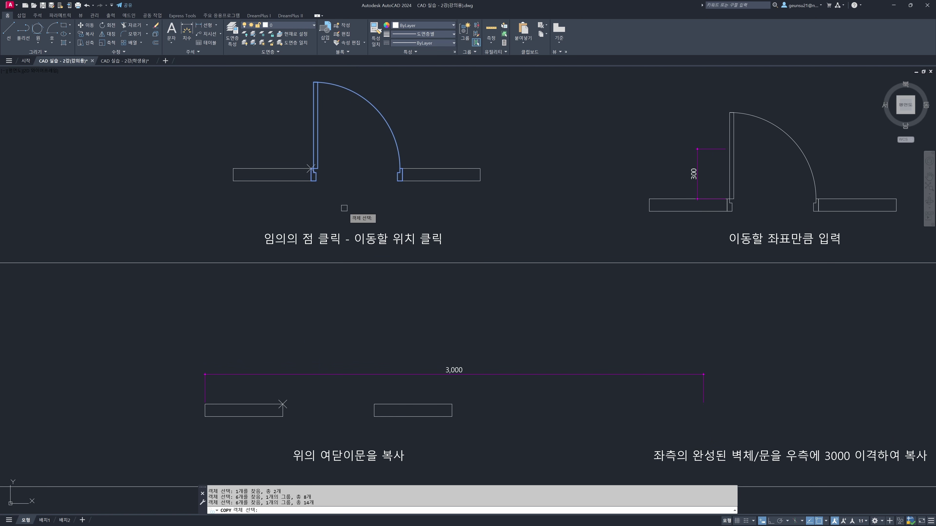
key(Return)
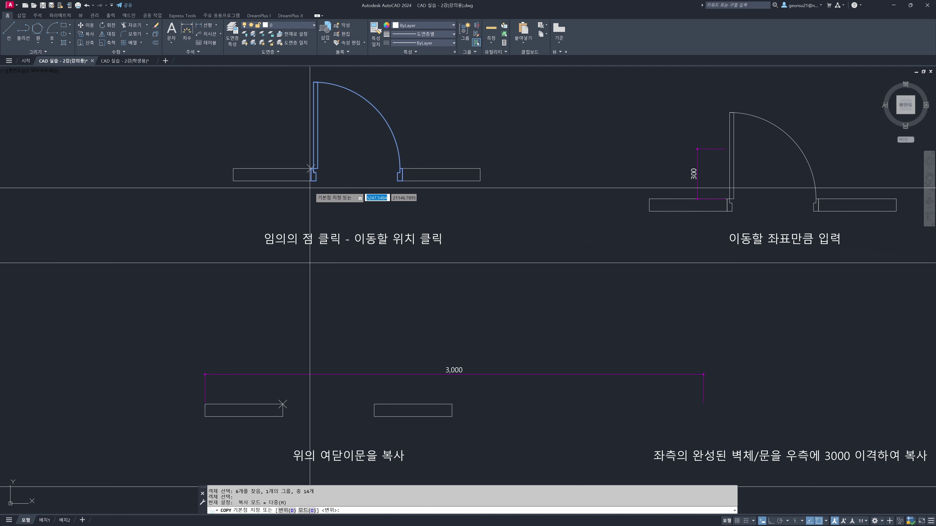
click(311, 180)
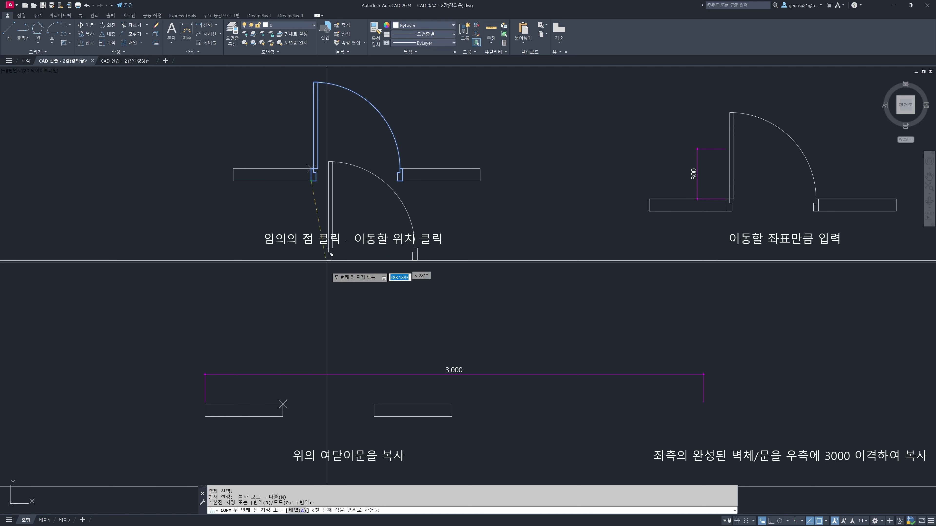
click(283, 416)
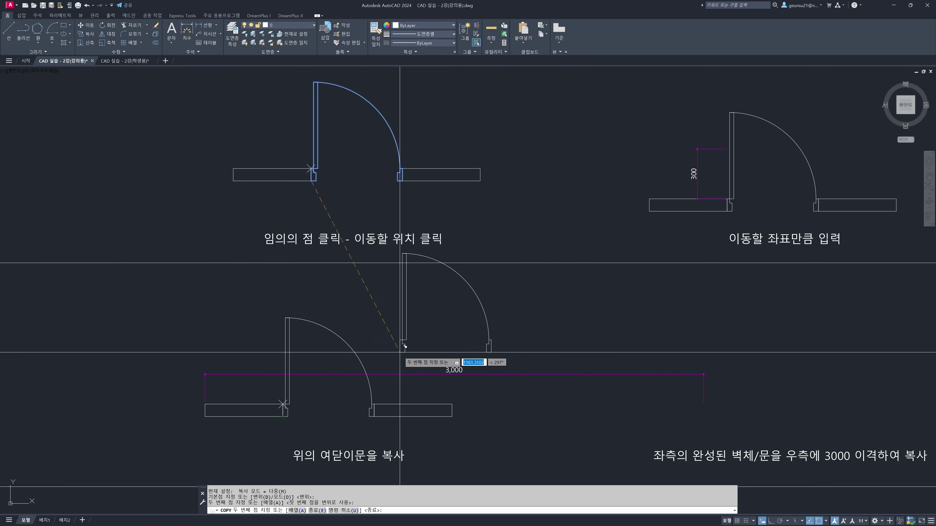
Step: Place three extra copies of the door and frames in the empty space between the exercises, and erase them after ending Copy
click(399, 353)
click(460, 328)
click(505, 314)
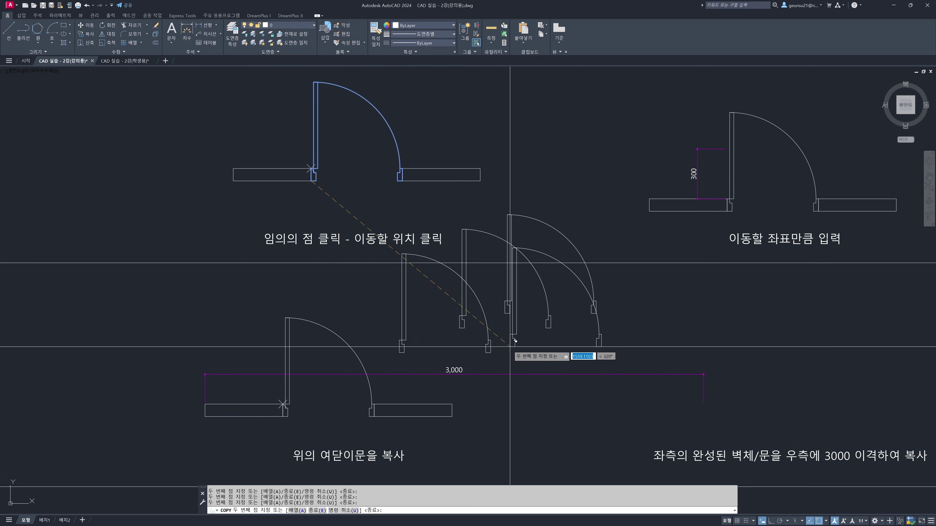
key(Return)
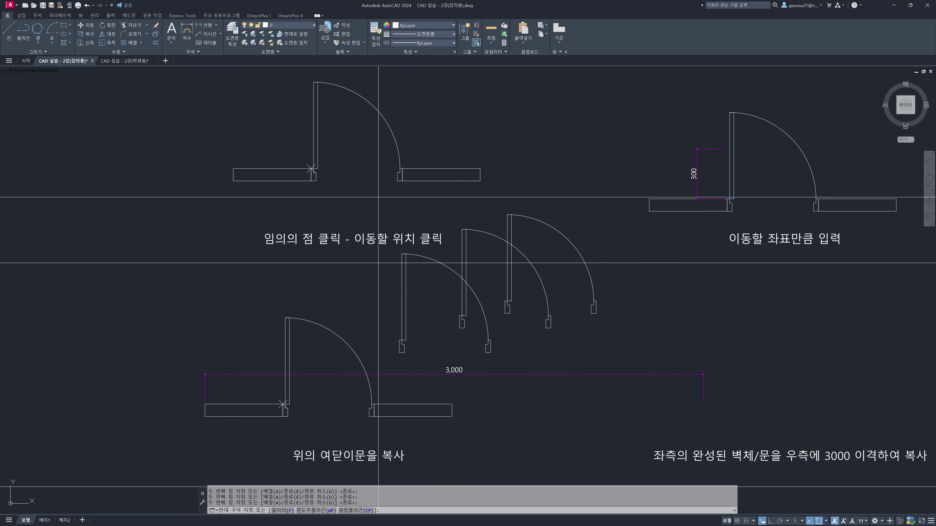
click(378, 198)
click(621, 363)
key(Delete)
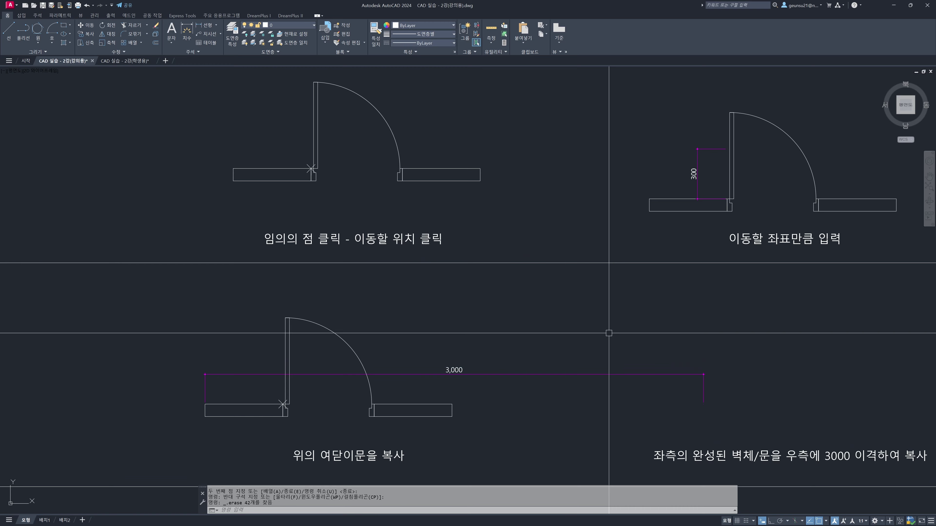
Step: Copy the first Copy exercise's completed wall and door assembly 3000 to the right with Ortho on, and undo that copy
mouse_move(611, 337)
middle_down()
mouse_move(516, 293)
mouse_move(509, 298)
middle_up()
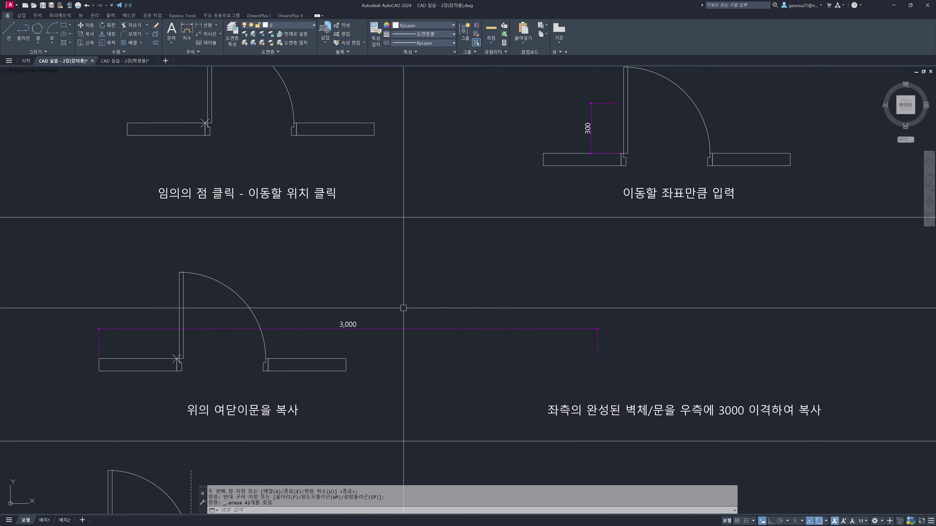
middle_drag(403, 307, 395, 291)
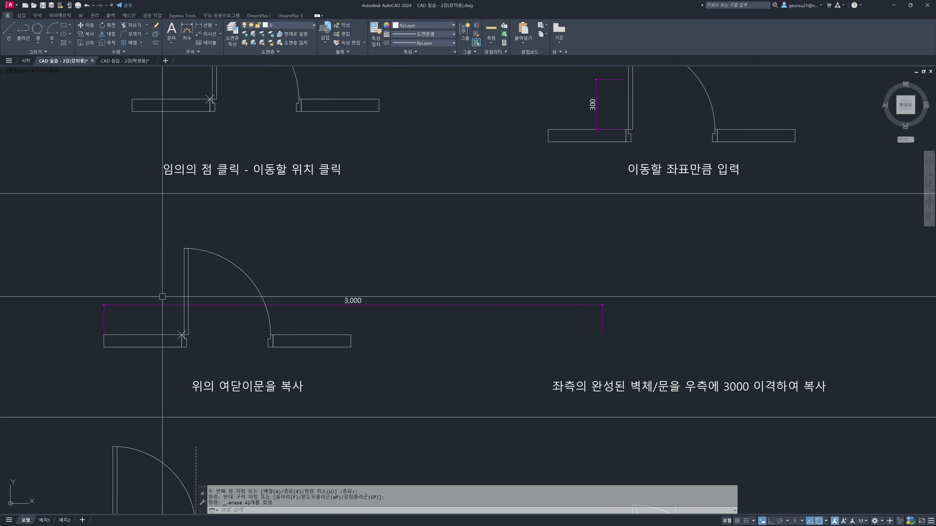
key(Return)
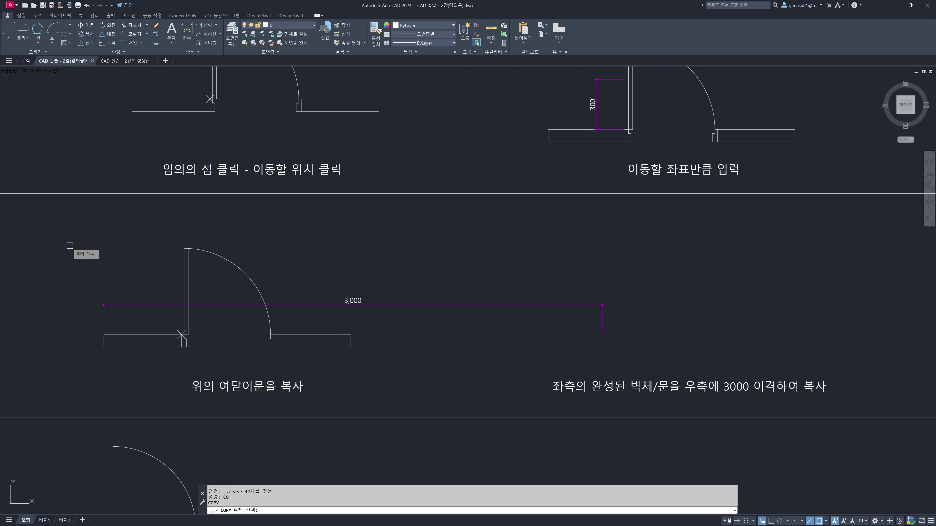
click(48, 230)
click(365, 359)
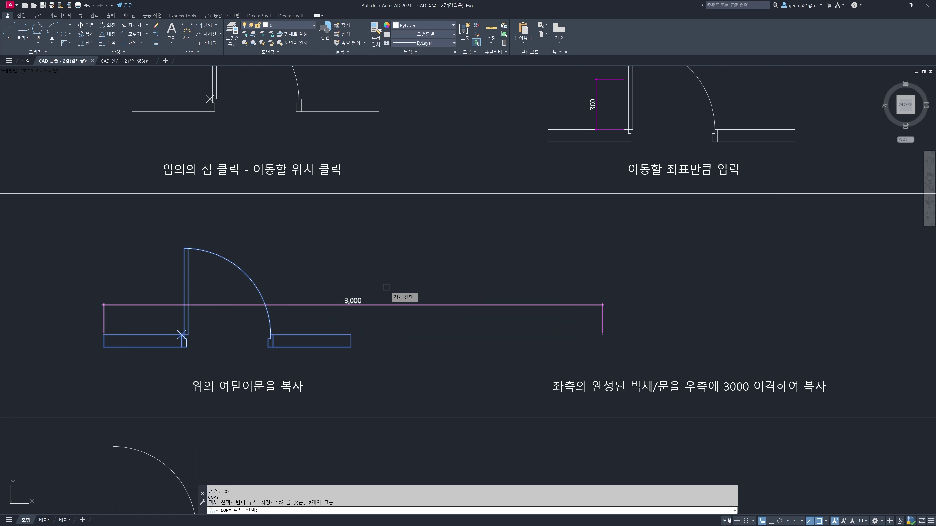
key(Return)
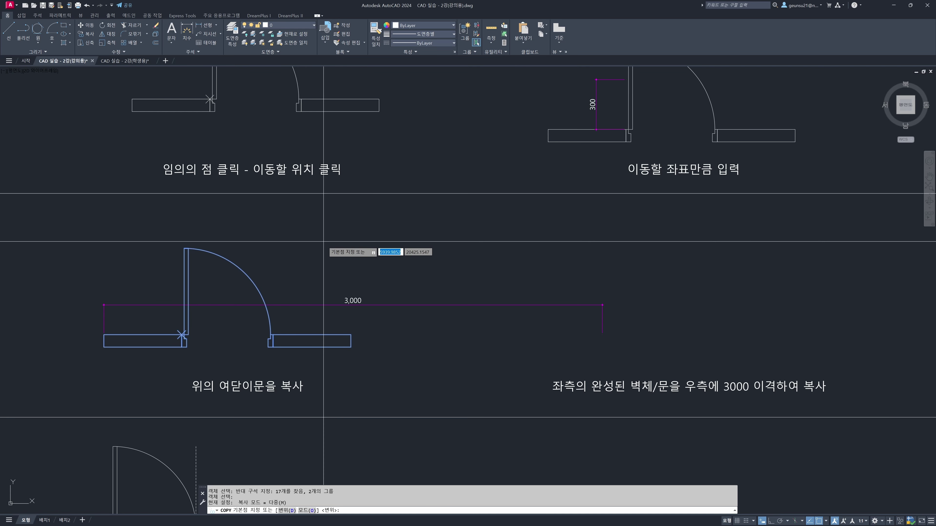
click(325, 231)
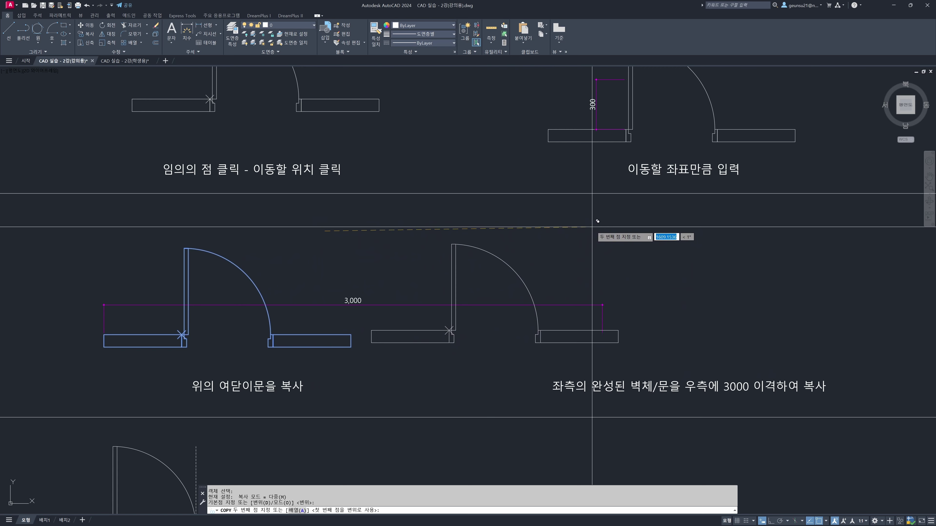
key(F8)
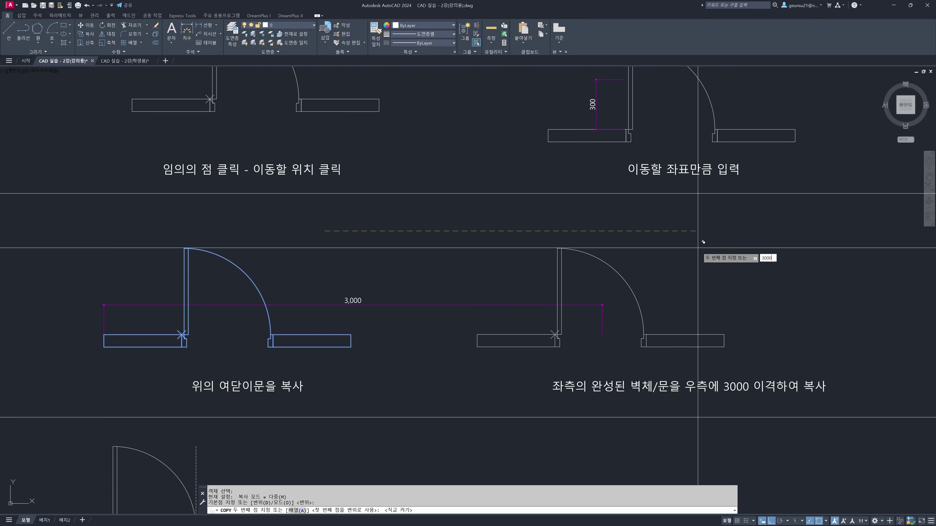
key(Return)
key(Escape)
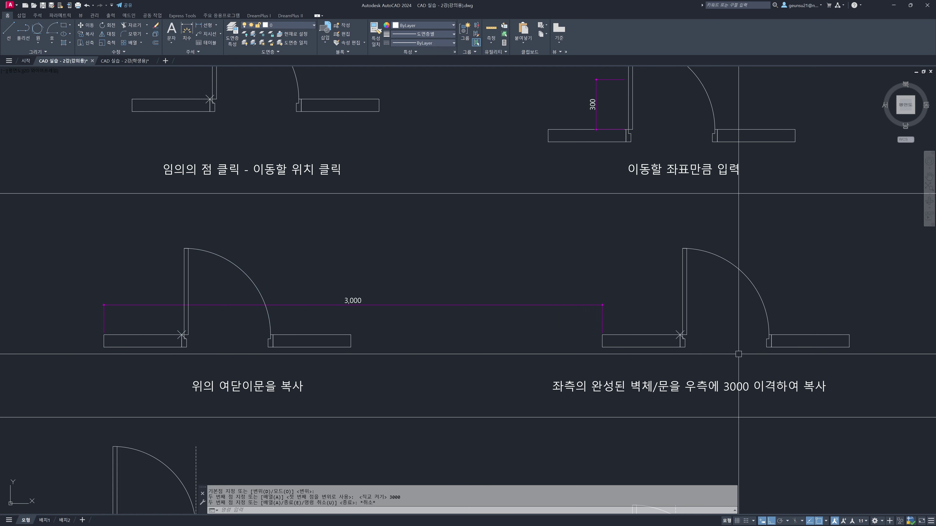
key(ctrl+z)
text(co)
key(Return)
click(61, 230)
click(383, 355)
key(Return)
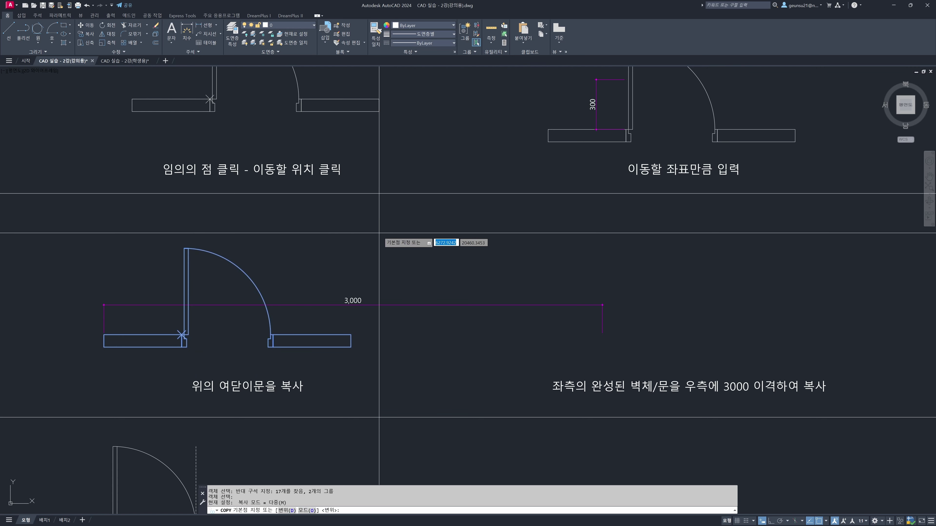
click(369, 240)
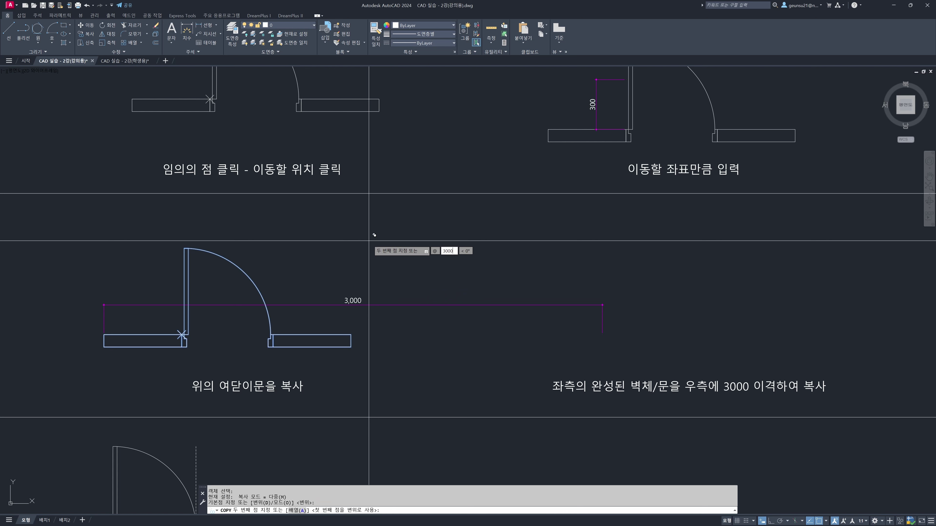
text(@3000,0)
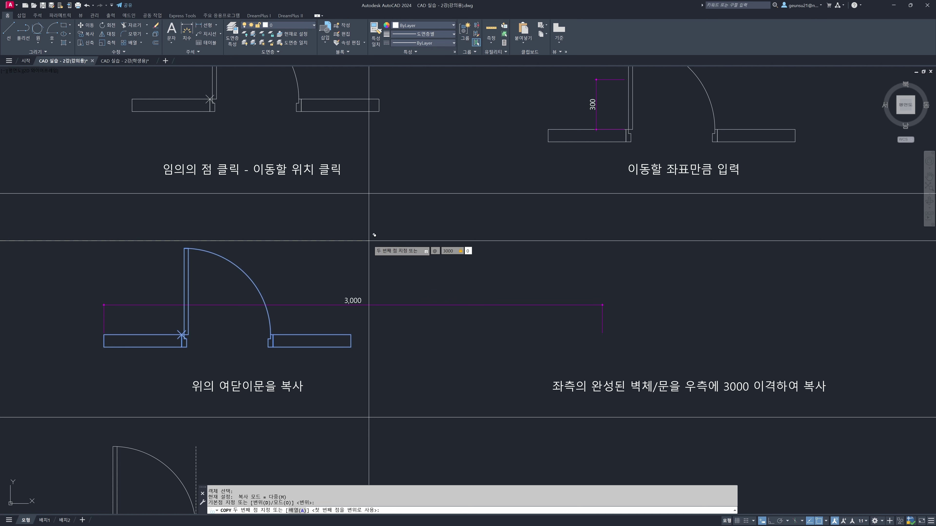
key(Return)
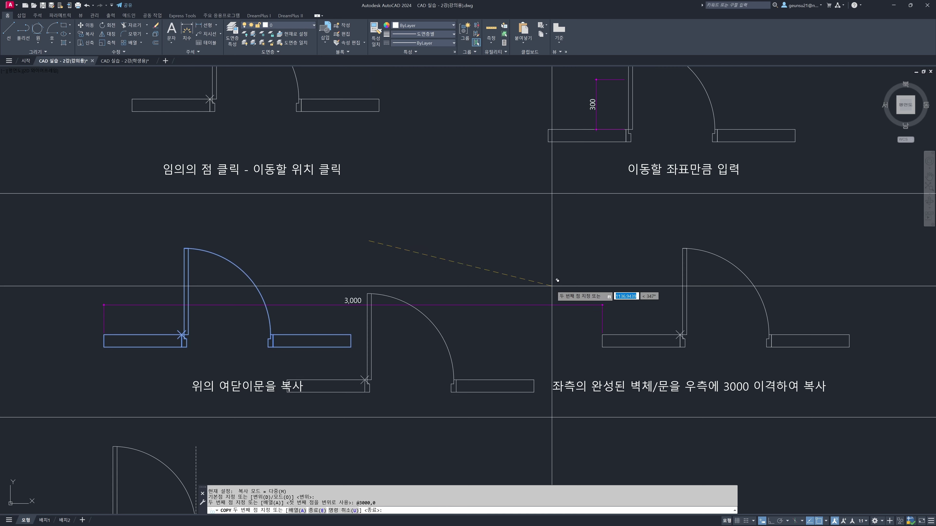
scroll(559, 278, down, 4)
scroll(503, 332, up, 2)
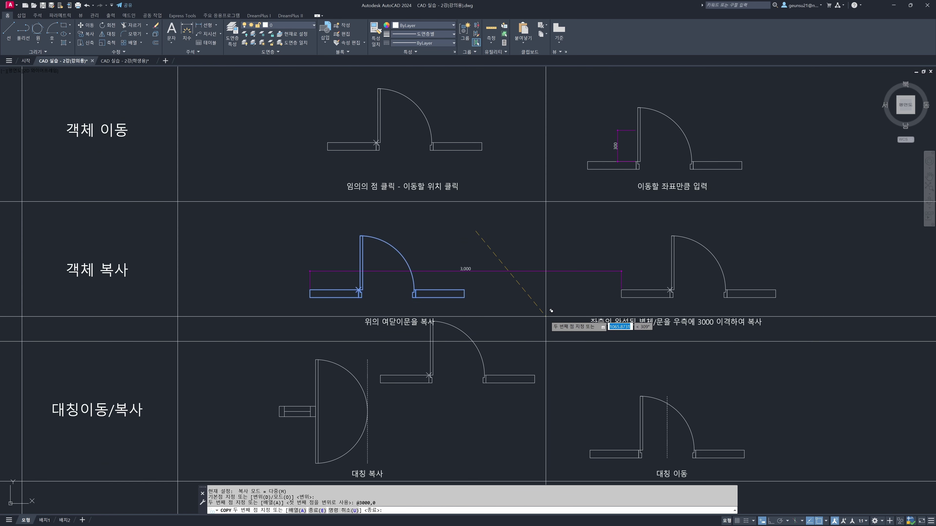
key(Escape)
Step: Mirror the first Mirror exercise's door and wall about a vertical line through the swing arc's quadrant point, keeping the source objects
mouse_move(516, 432)
middle_down()
mouse_move(537, 357)
mouse_move(526, 336)
mouse_move(550, 309)
mouse_move(603, 303)
middle_up()
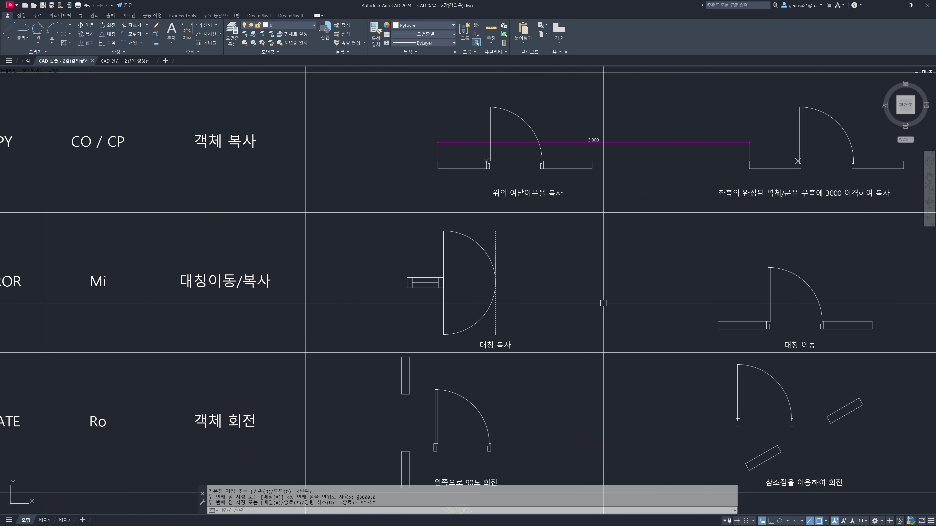
middle_drag(603, 302, 700, 306)
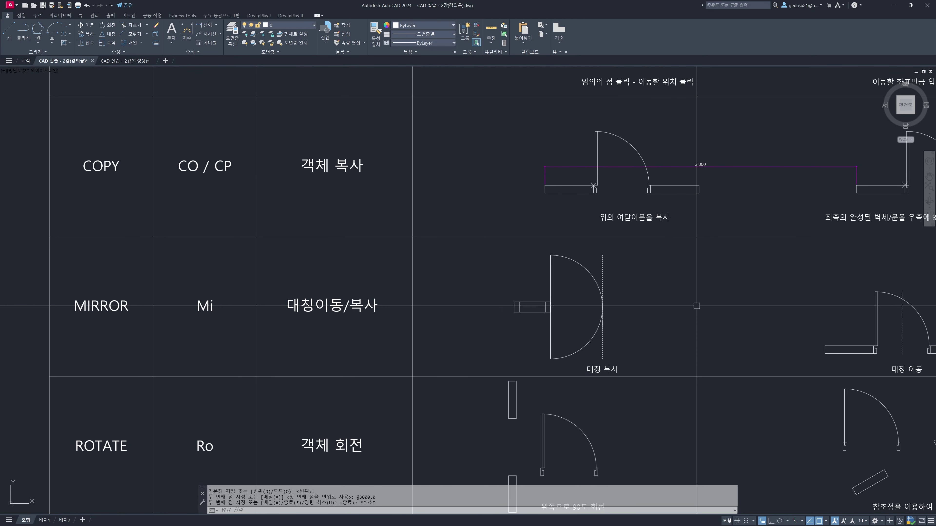
middle_drag(654, 311, 630, 301)
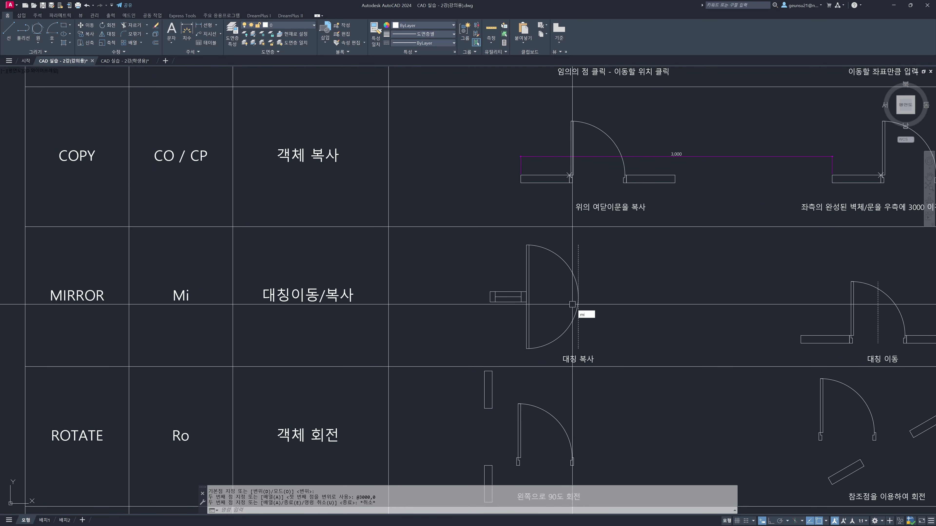
text(i)
key(Return)
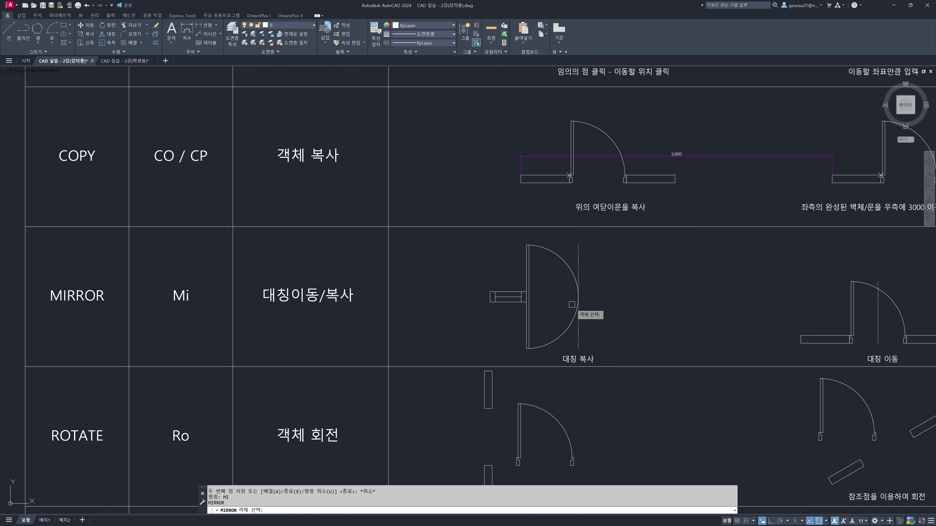
scroll(566, 345, up, 2)
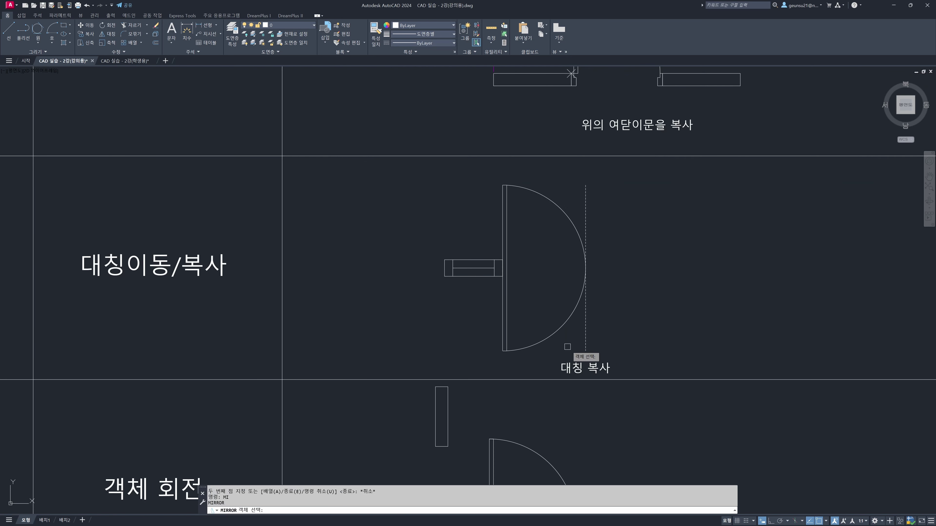
click(570, 354)
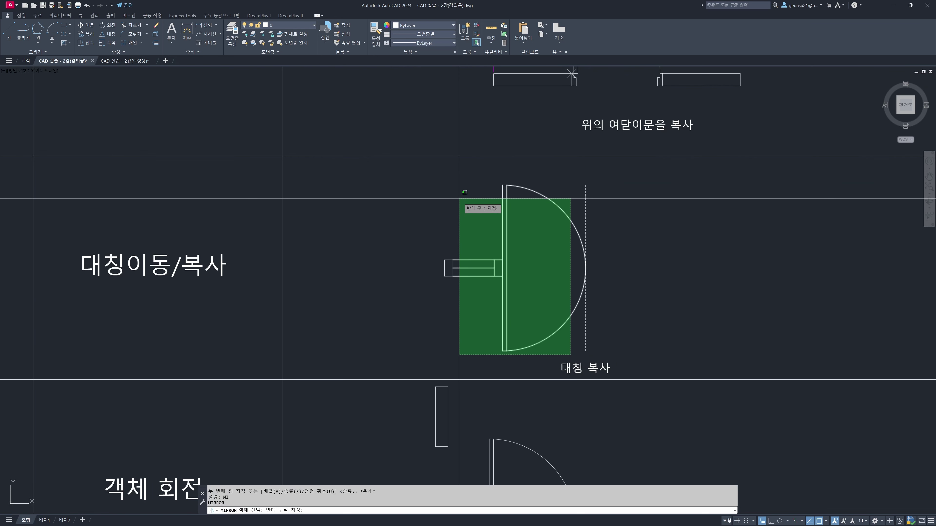
click(425, 173)
key(Return)
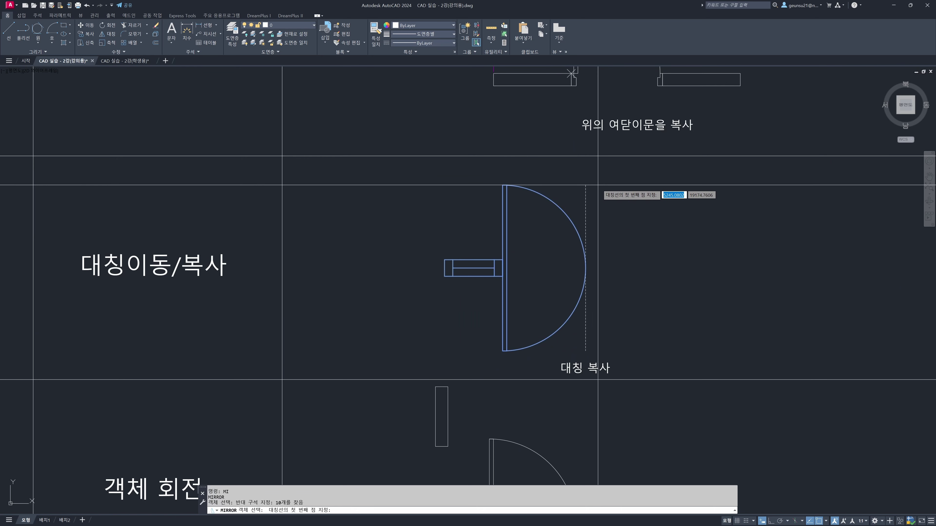
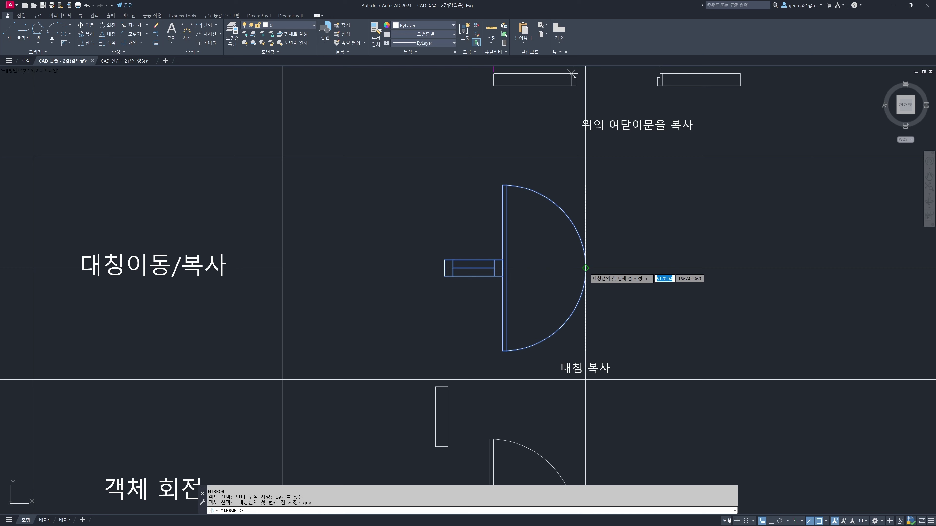
click(585, 268)
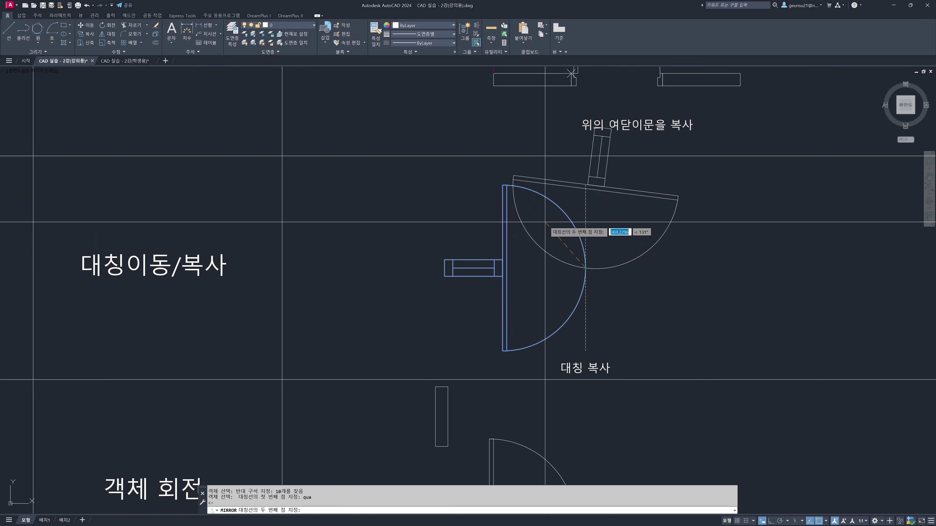
key(F8)
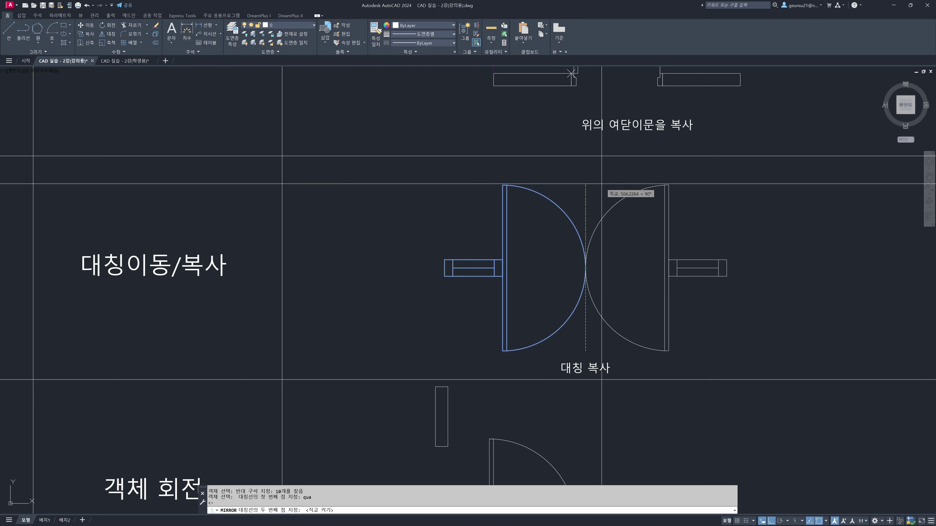
click(613, 169)
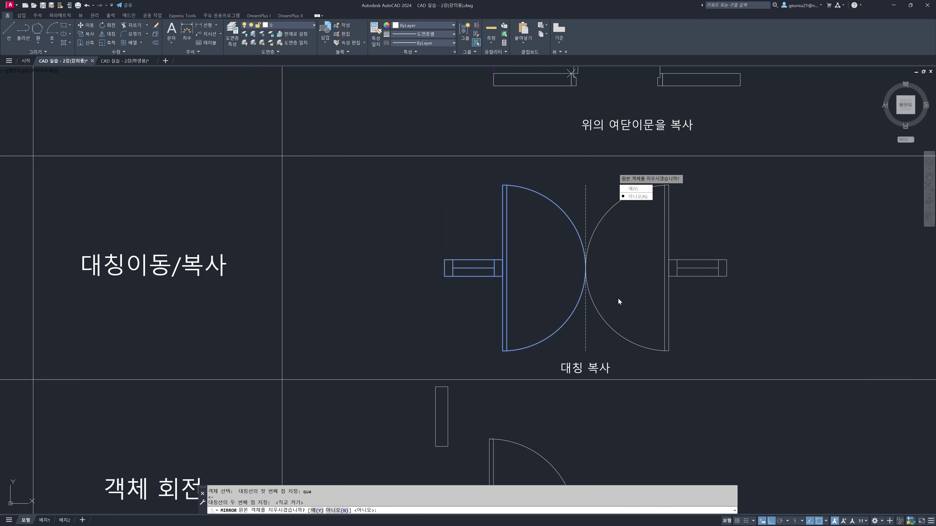
click(647, 197)
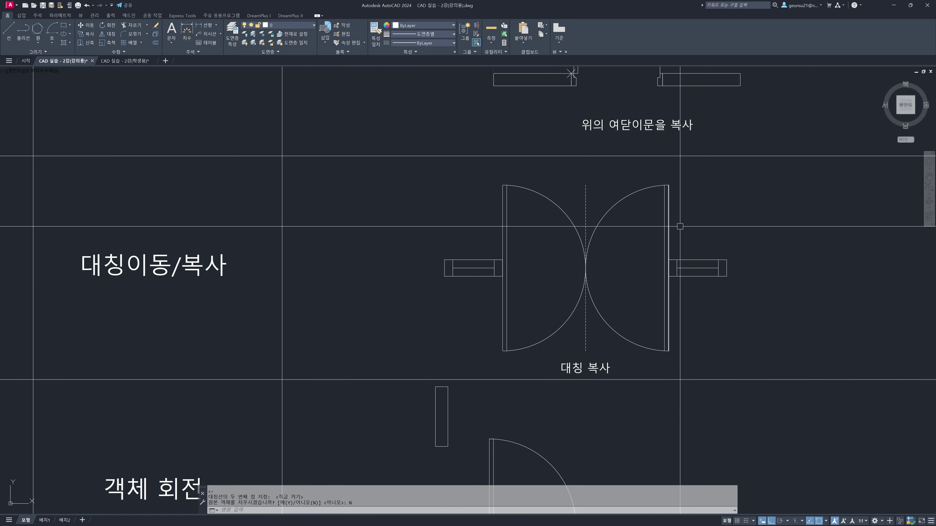
Step: Mirror the second Mirror exercise's door, frames and walls about the dashed vertical centre line, erasing the source objects
middle_drag(691, 248, 391, 246)
middle_drag(622, 257, 515, 251)
text(mi)
key(Return)
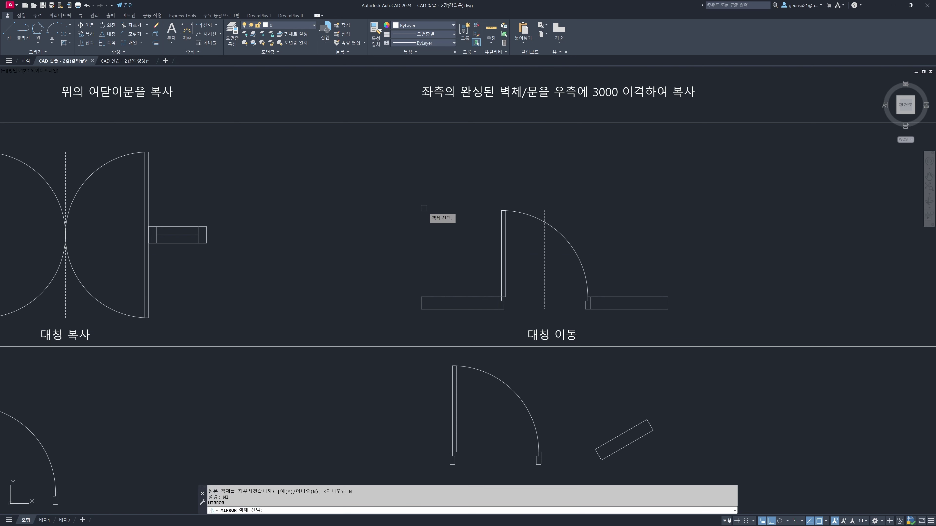
click(355, 197)
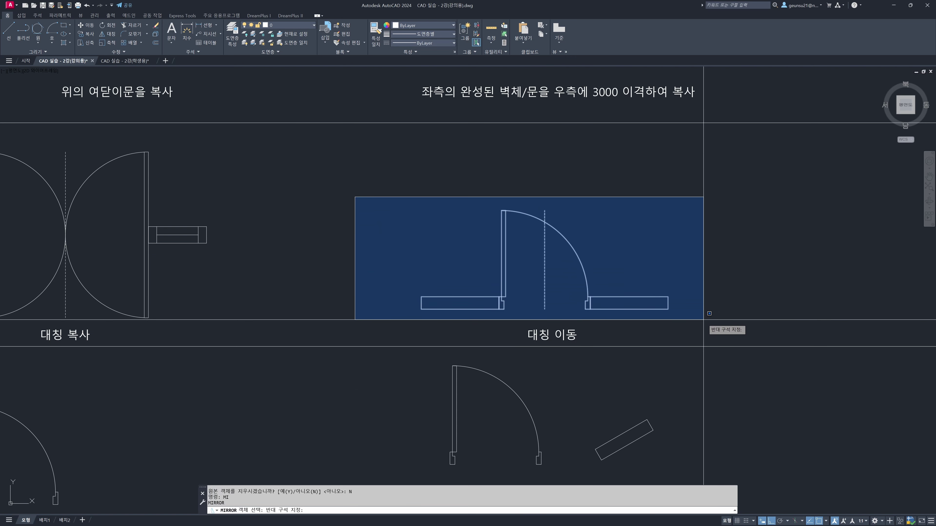
click(709, 314)
key(Return)
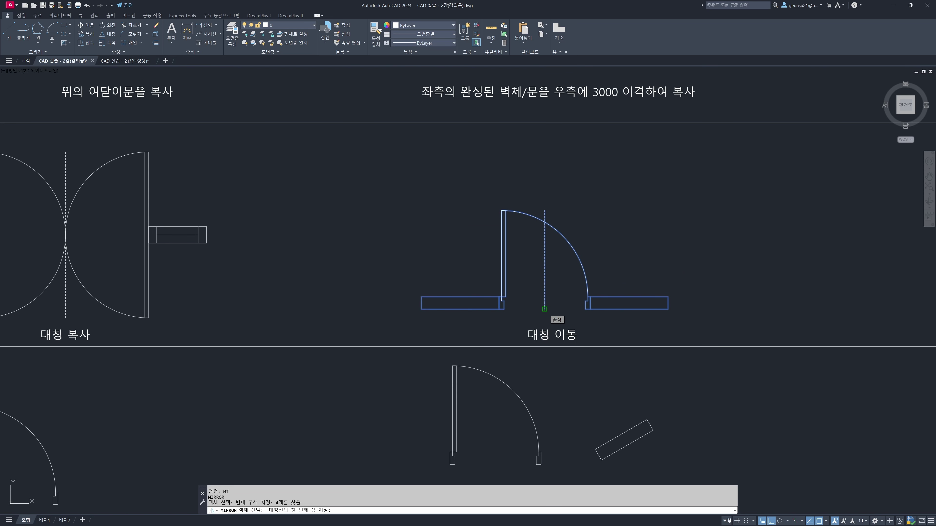
click(545, 309)
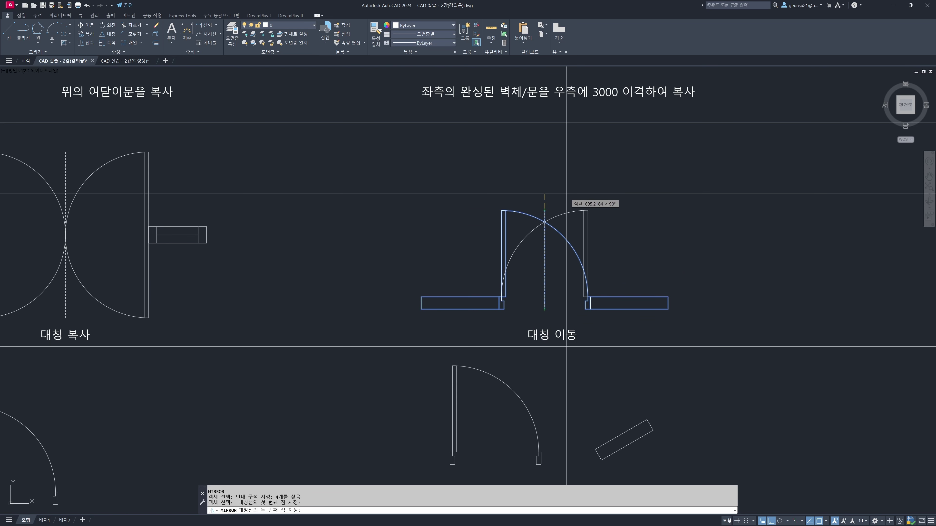
click(588, 200)
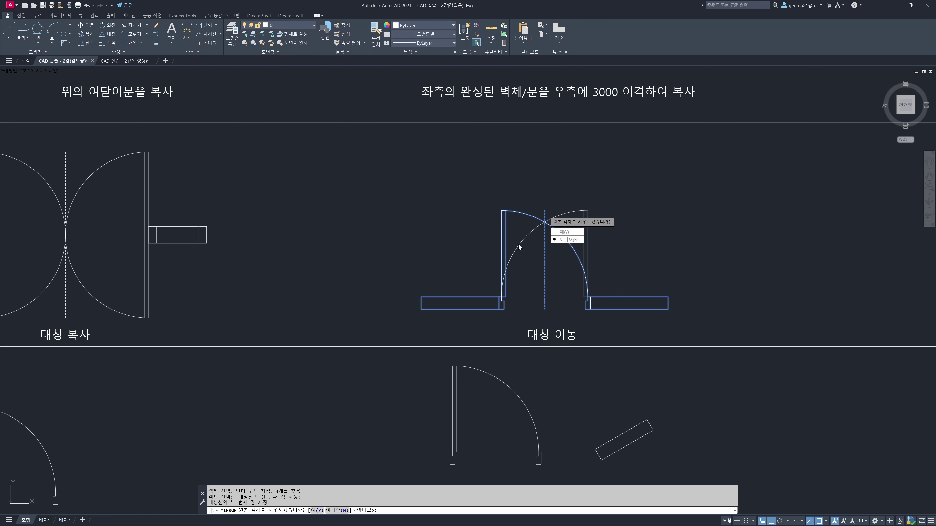
click(560, 233)
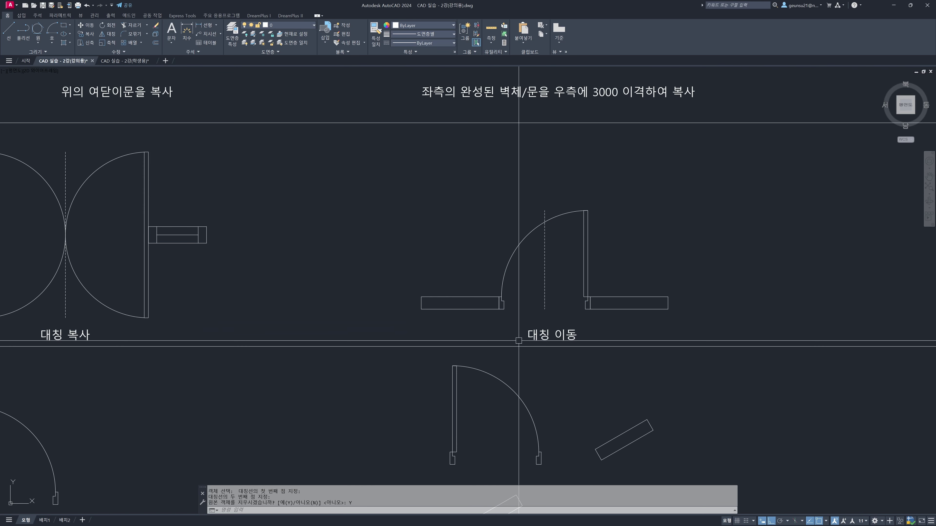
scroll(478, 352, down, 3)
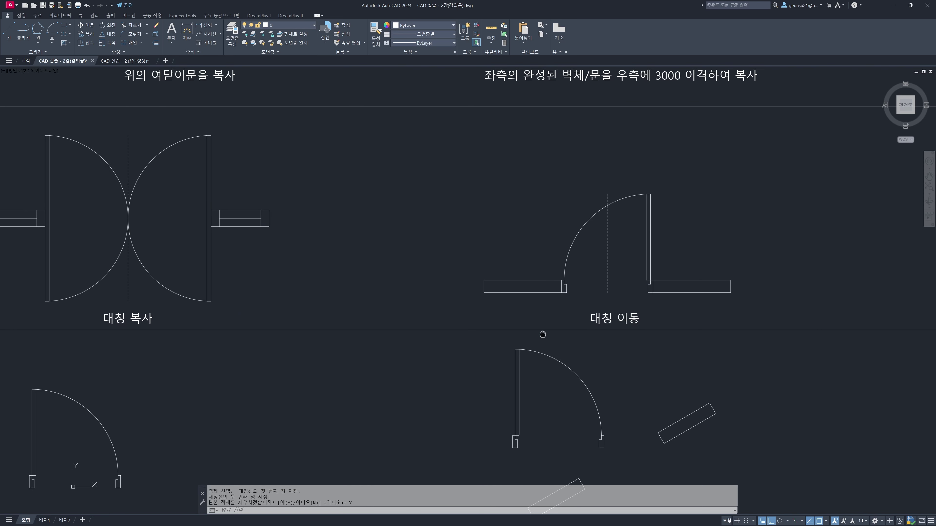
mouse_move(397, 376)
middle_down()
mouse_move(383, 295)
mouse_move(372, 293)
mouse_move(582, 252)
middle_up()
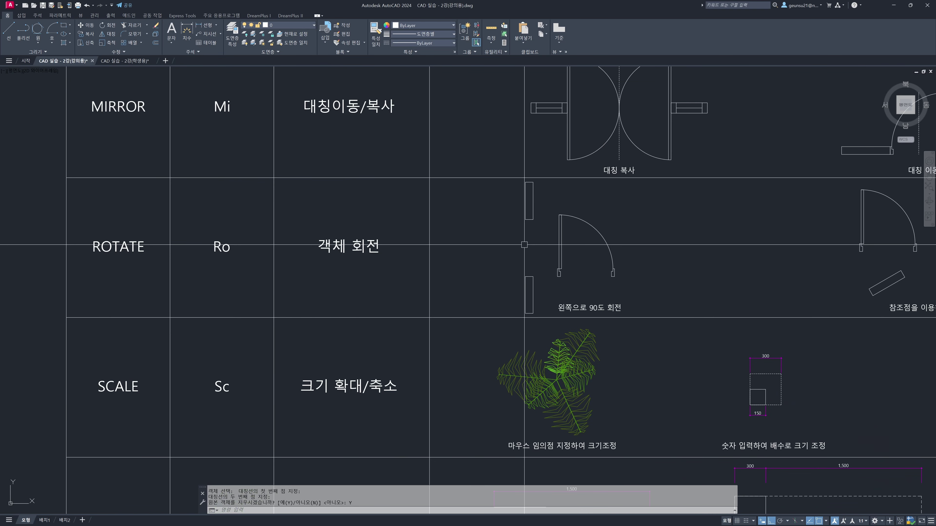
text(ro)
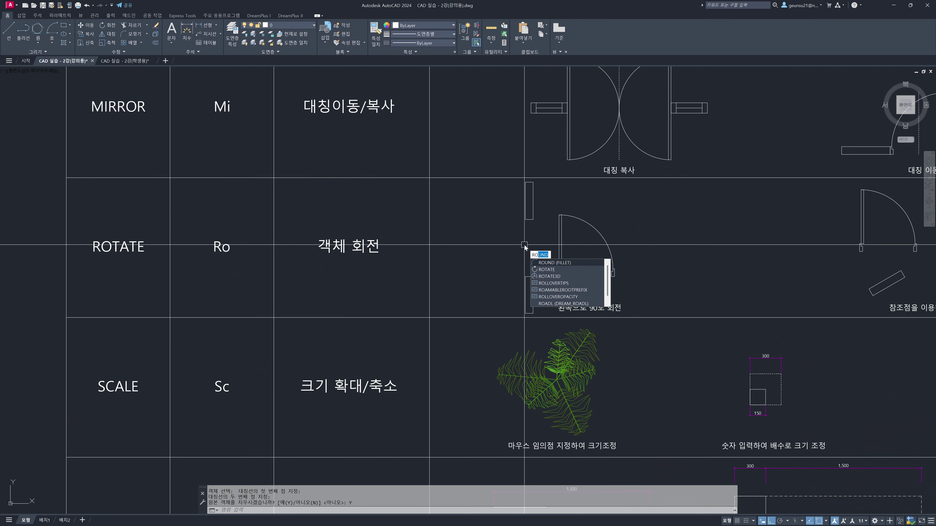
key(Escape)
key(Escape)
text(r)
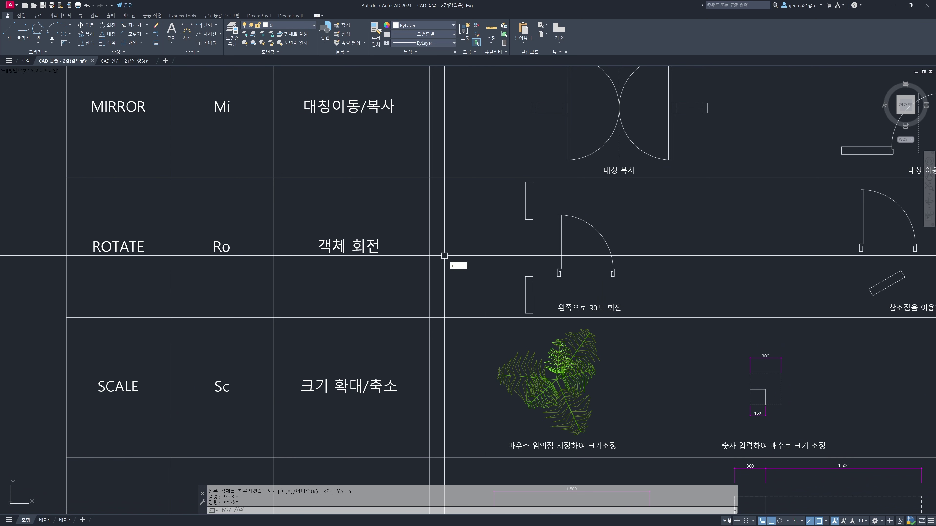
text(ound)
key(Return)
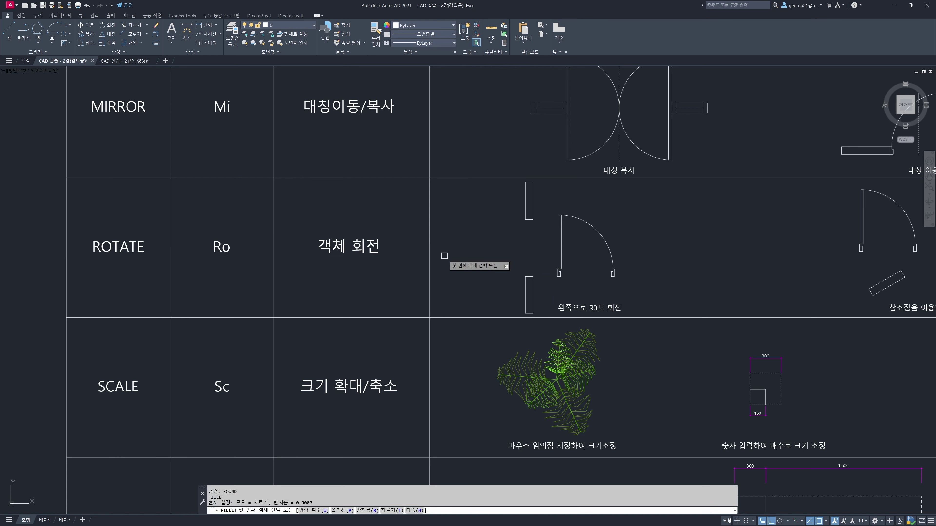
key(Escape)
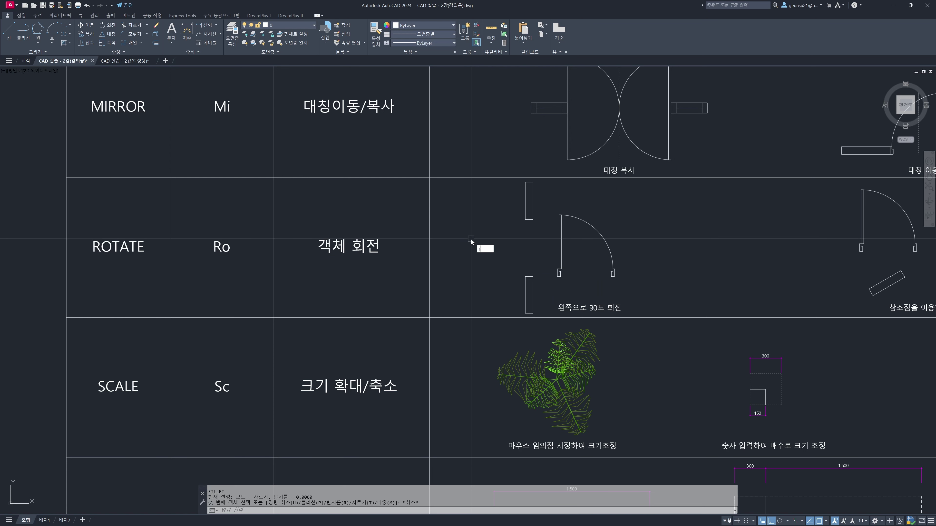
Step: Rotate the first Rotate exercise's door and frames 90° counterclockwise about a point inside the door swing
text(otate)
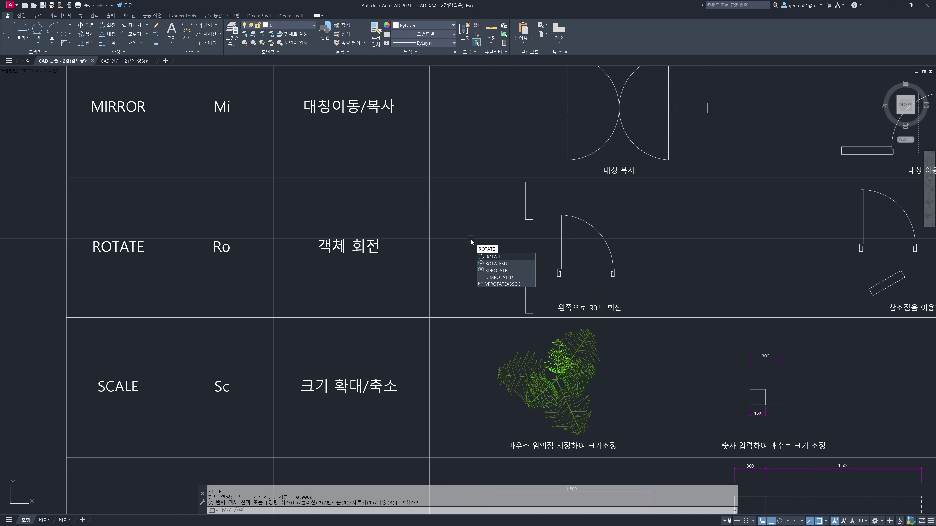
key(Return)
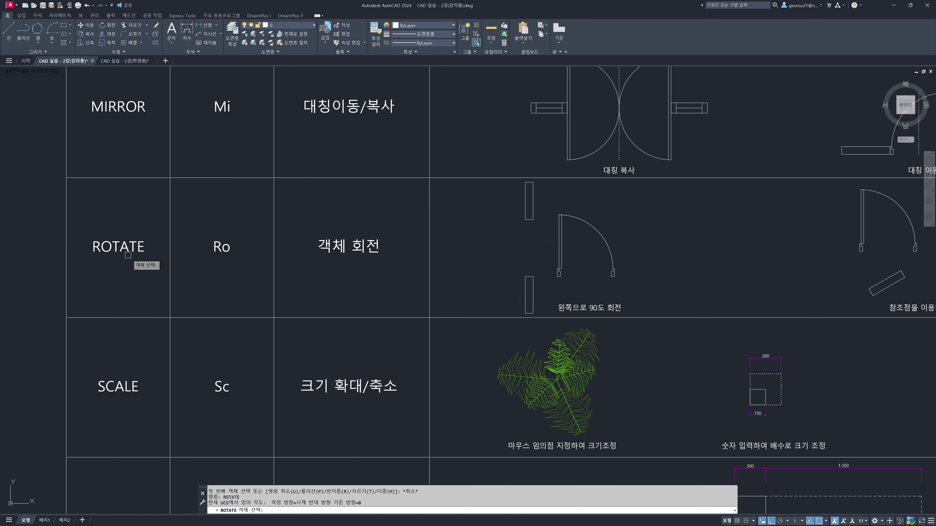
scroll(541, 249, up, 2)
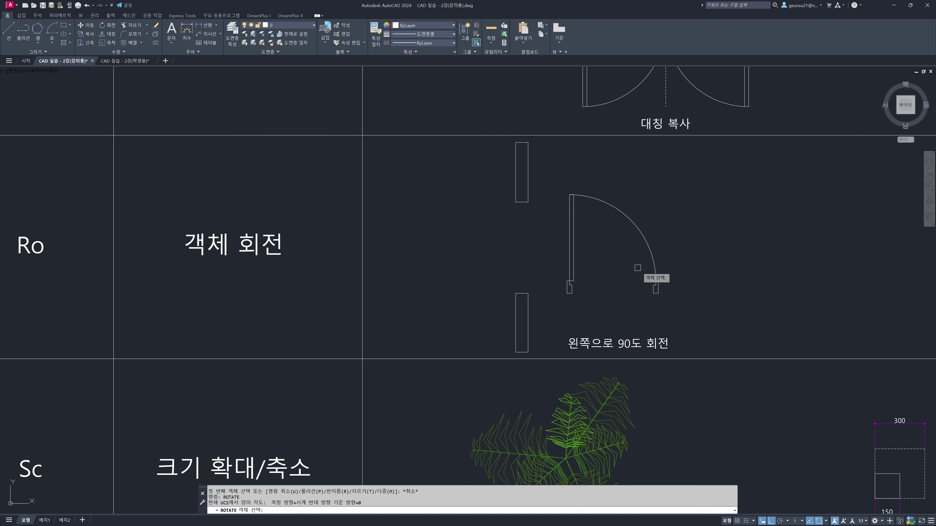
click(689, 304)
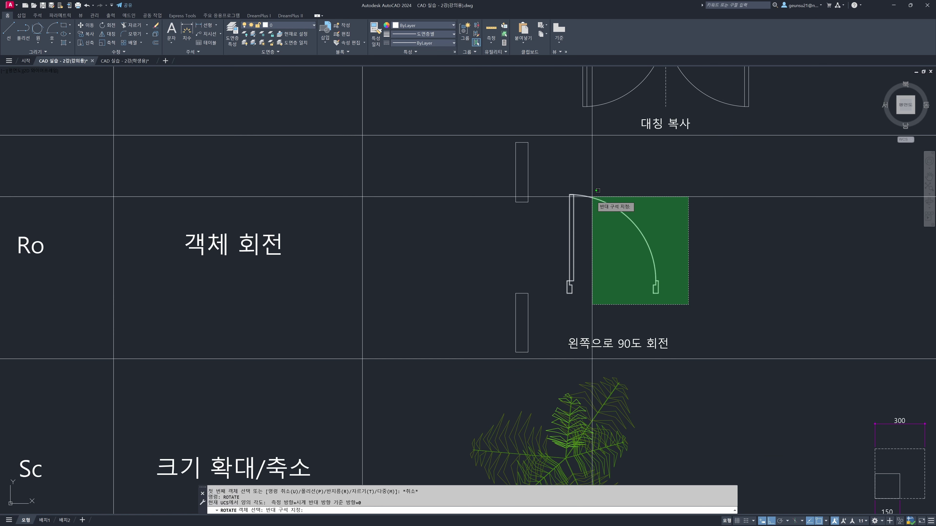
click(556, 183)
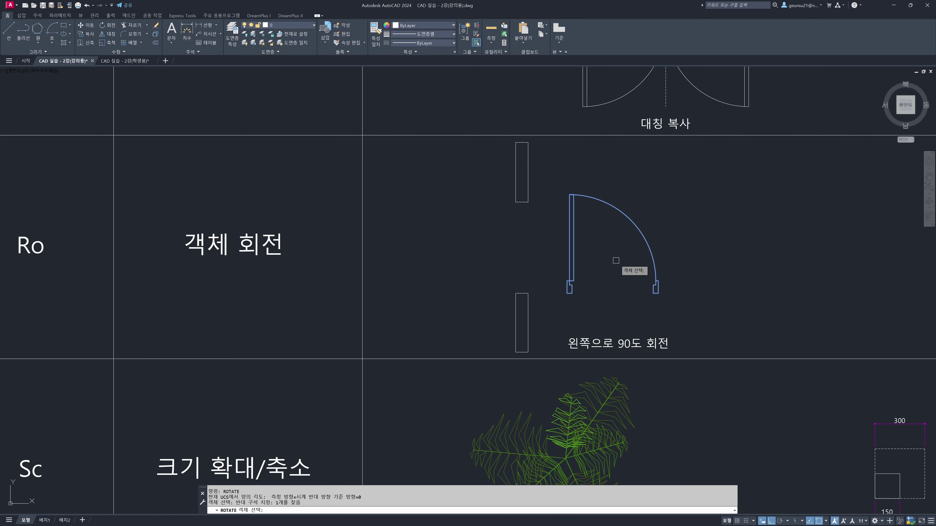
key(Return)
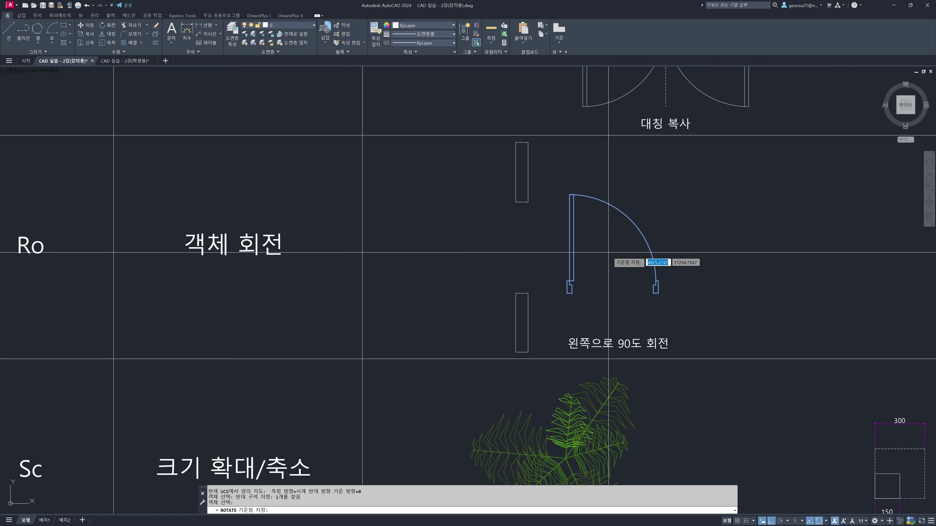
click(607, 253)
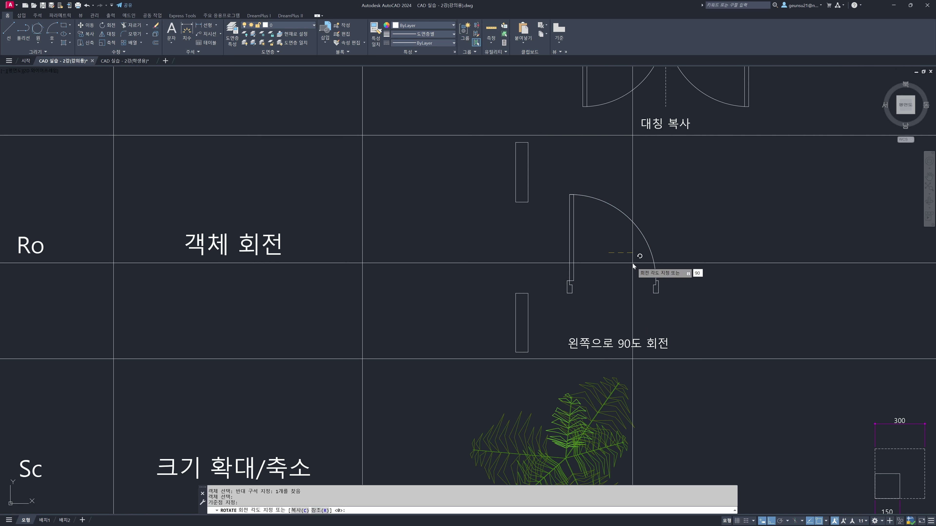
key(Return)
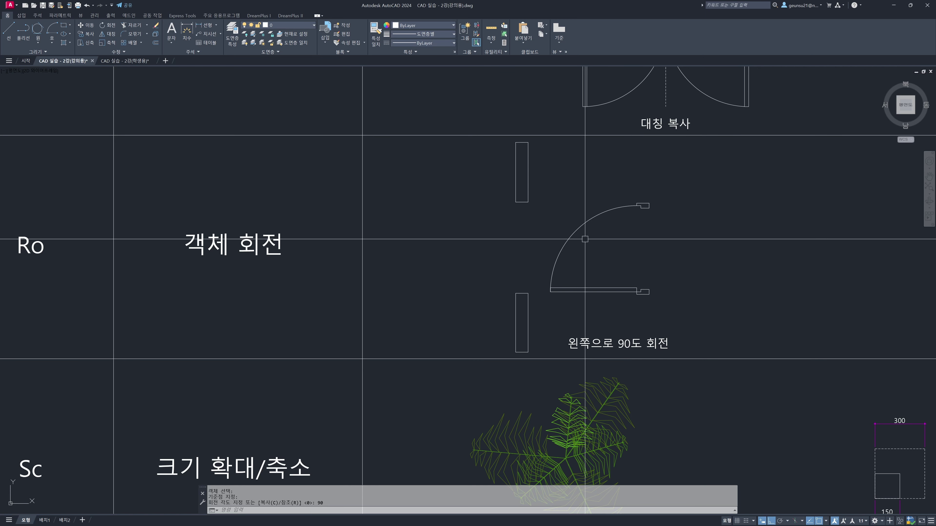
Step: Move the rotated door from its lower frame's outer bottom corner to the lower wall's upper-right corner
key(Return)
click(540, 190)
click(662, 301)
key(Return)
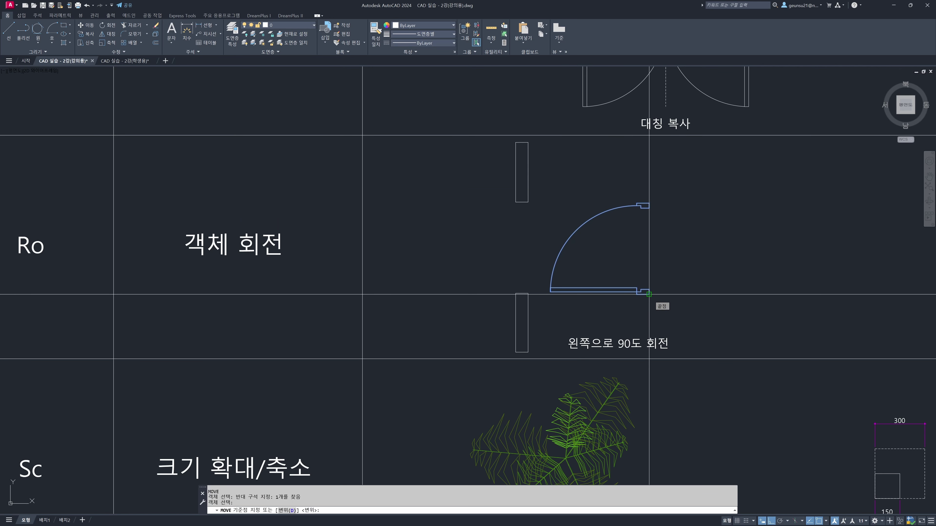
click(648, 294)
click(528, 291)
Step: Move the reference-rotation exercise's door from its left frame's lower-left corner to the rightmost corner of the lower slanted wall
scroll(614, 242, down, 3)
middle_drag(681, 239, 416, 232)
scroll(635, 232, up, 3)
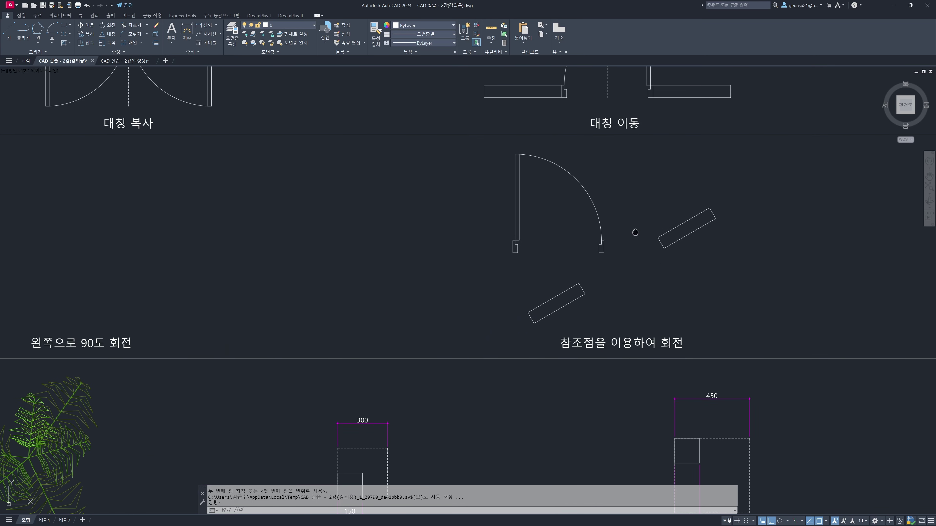
middle_drag(634, 232, 561, 270)
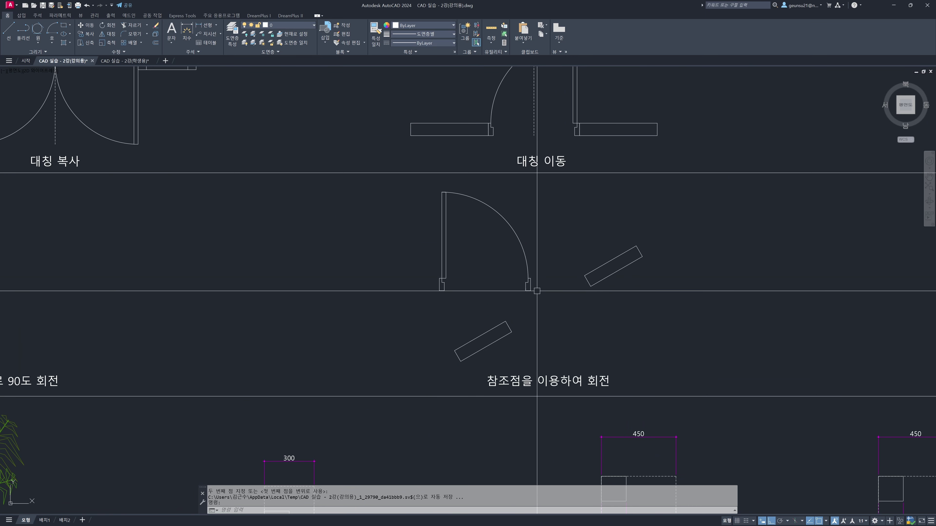
scroll(537, 291, down, 4)
scroll(537, 293, up, 4)
text(m)
key(Return)
click(545, 294)
click(409, 195)
key(Return)
click(440, 291)
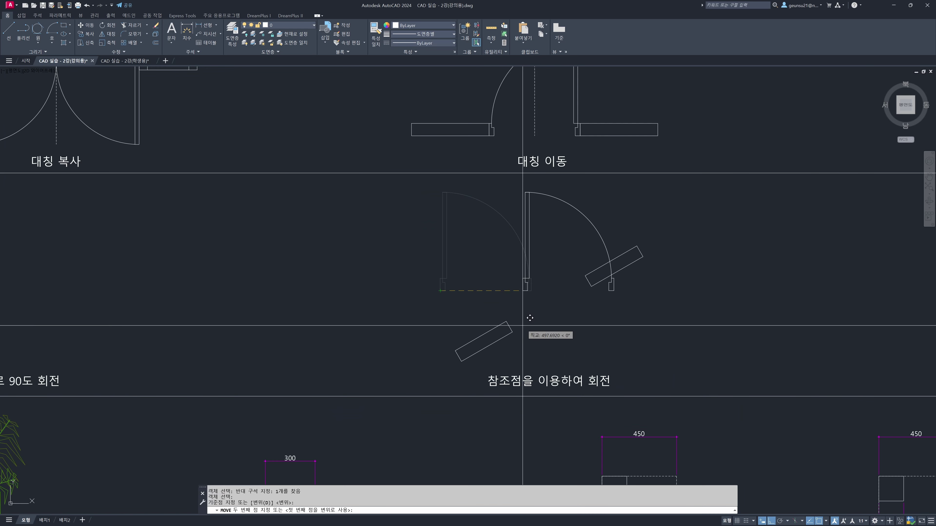
click(515, 332)
Step: Rotate the door about the shared wall corner by reference, from the right frame's lower-right corner to the upper slanted wall's lower corner, with Ortho off
scroll(542, 311, up, 2)
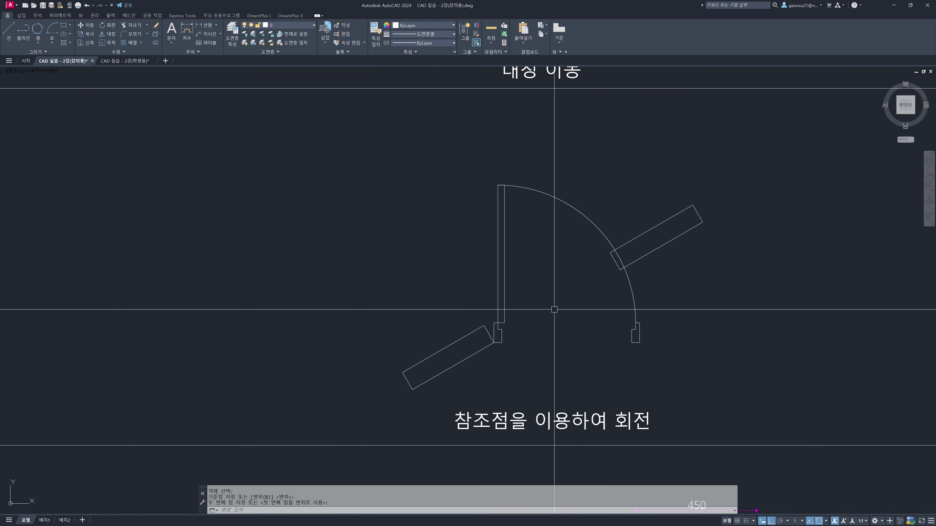
scroll(479, 343, up, 3)
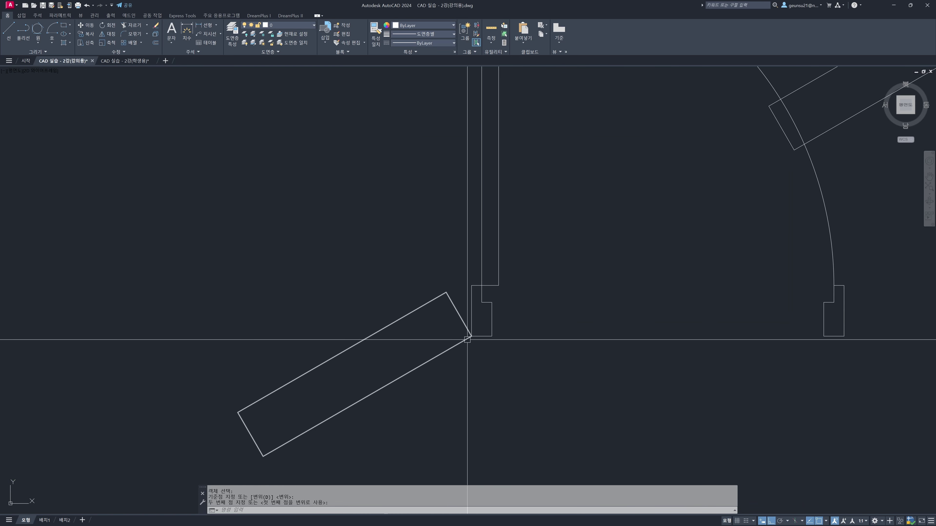
scroll(679, 247, down, 5)
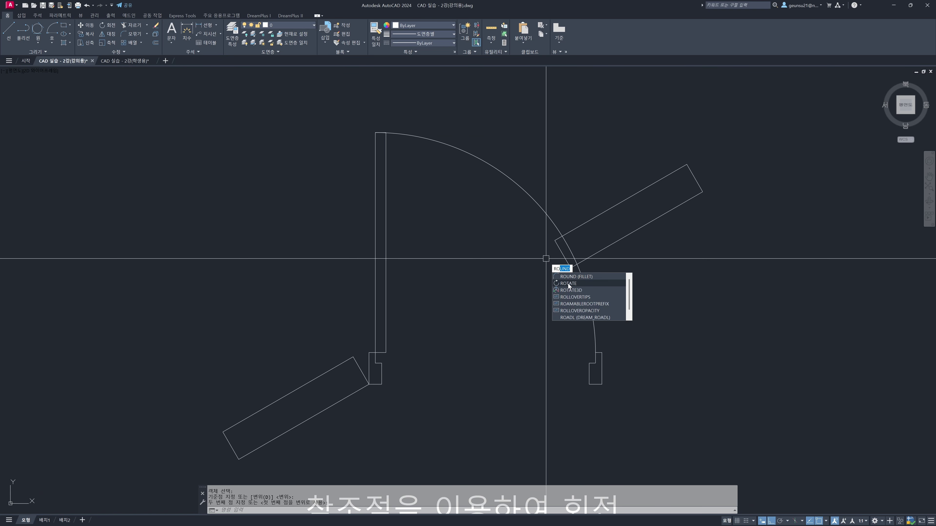
click(569, 284)
click(343, 112)
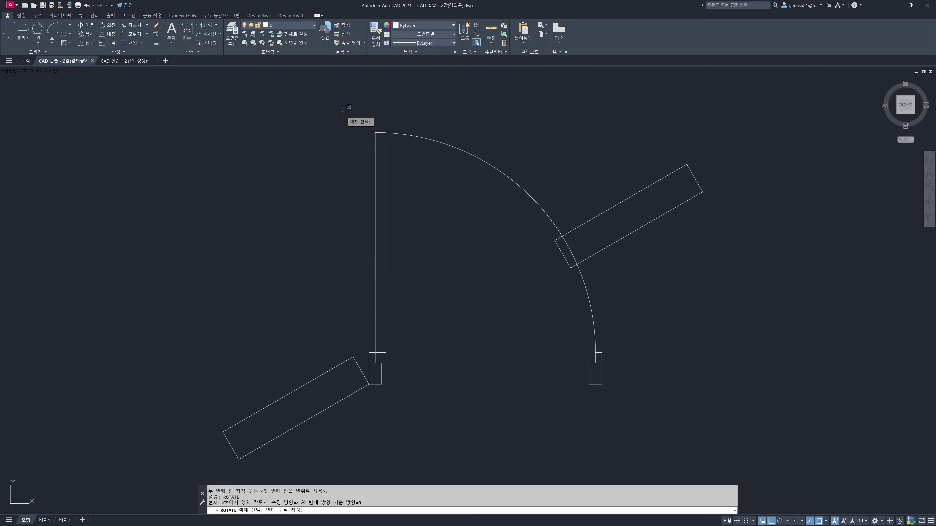
click(623, 409)
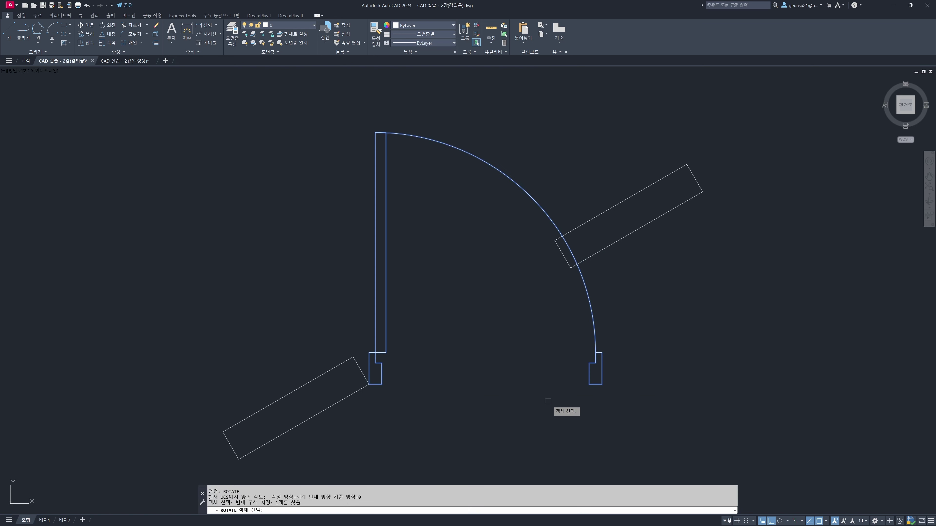
key(Return)
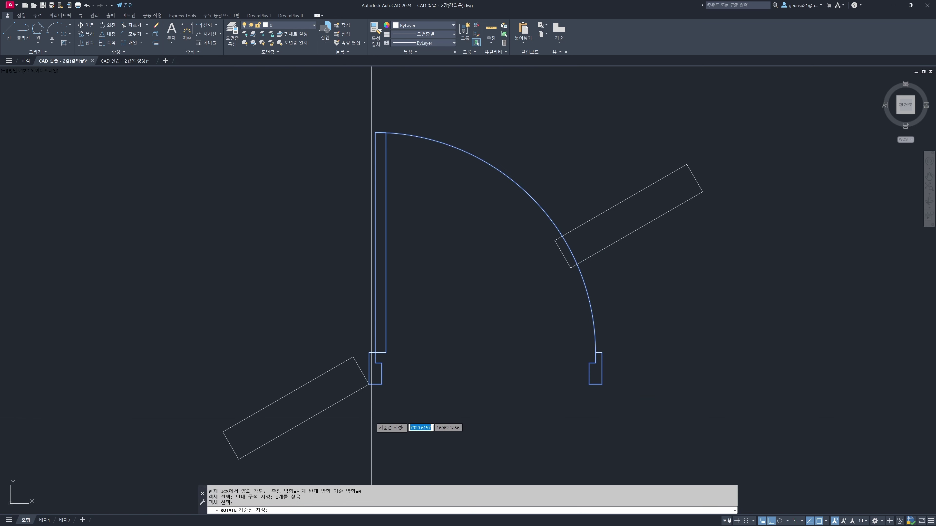
click(369, 384)
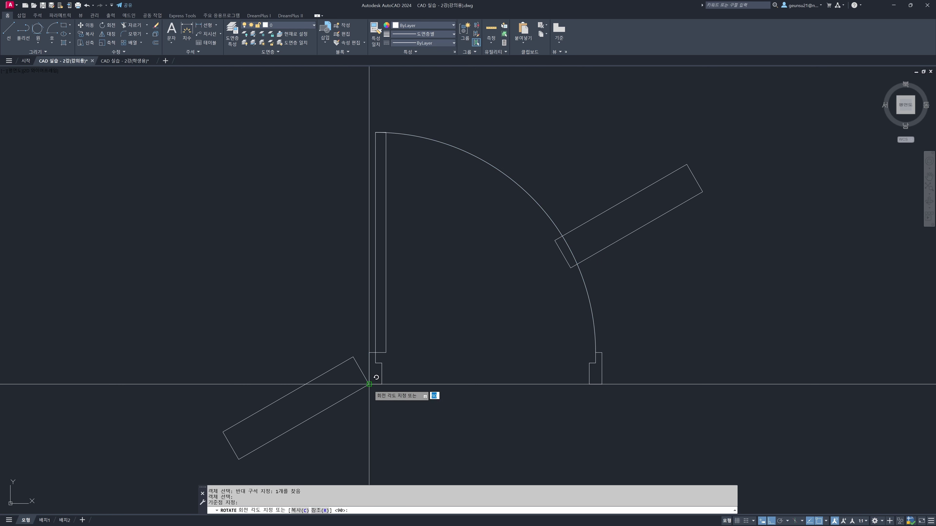
click(318, 510)
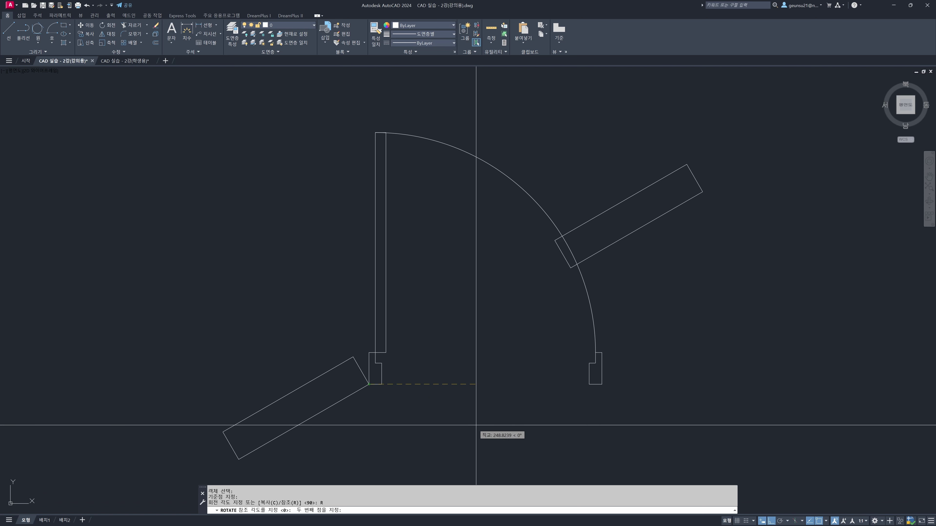
click(601, 384)
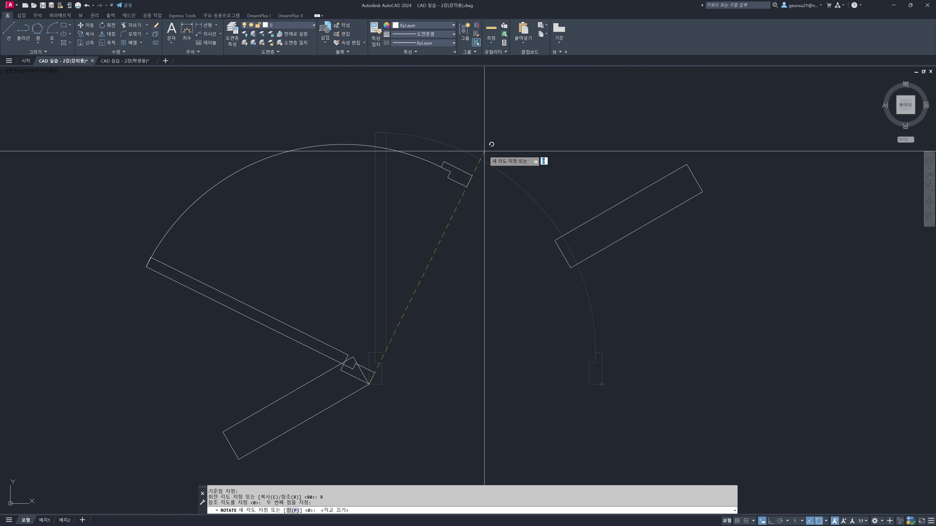
click(570, 268)
scroll(598, 301, down, 4)
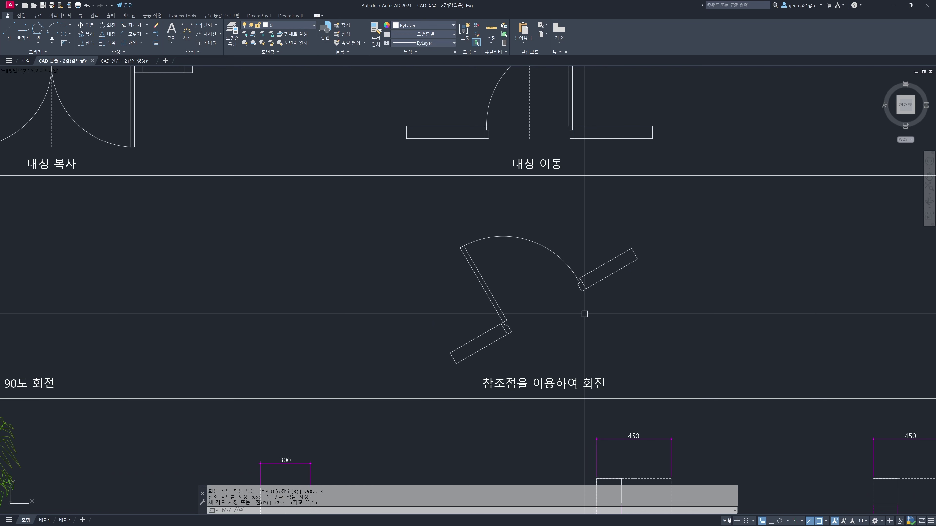
Step: Undo the reference rotation and the preceding move of the second Rotate exercise's door
key(ctrl+z)
key(ctrl+z)
key(ctrl+z)
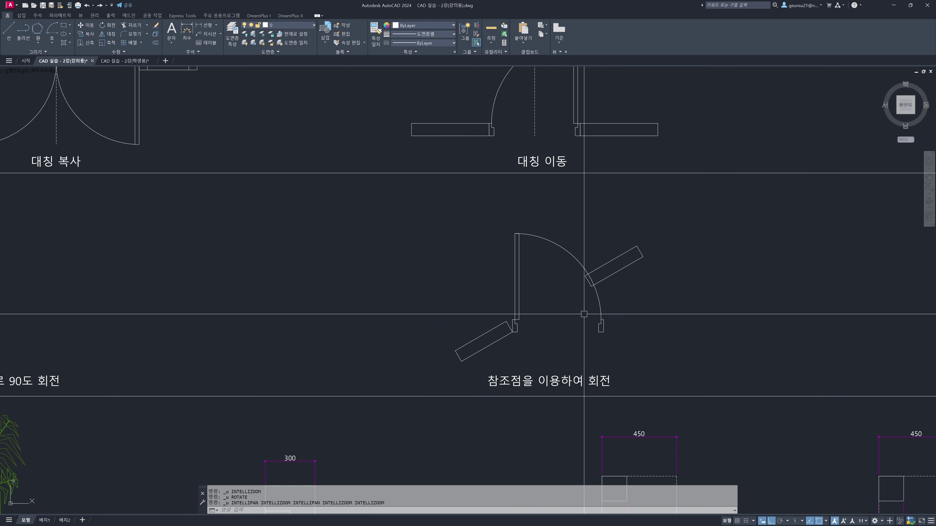
key(Escape)
key(Escape)
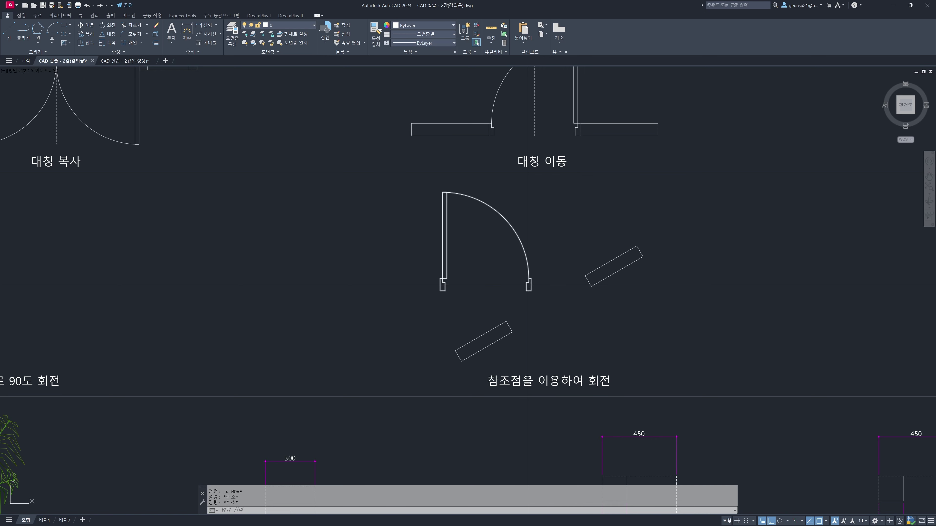
Step: Move the door's lower-left frame corner onto the lower slanted wall's rightmost corner again, and undo that move
middle_drag(527, 274, 519, 289)
text(m)
key(Return)
click(532, 313)
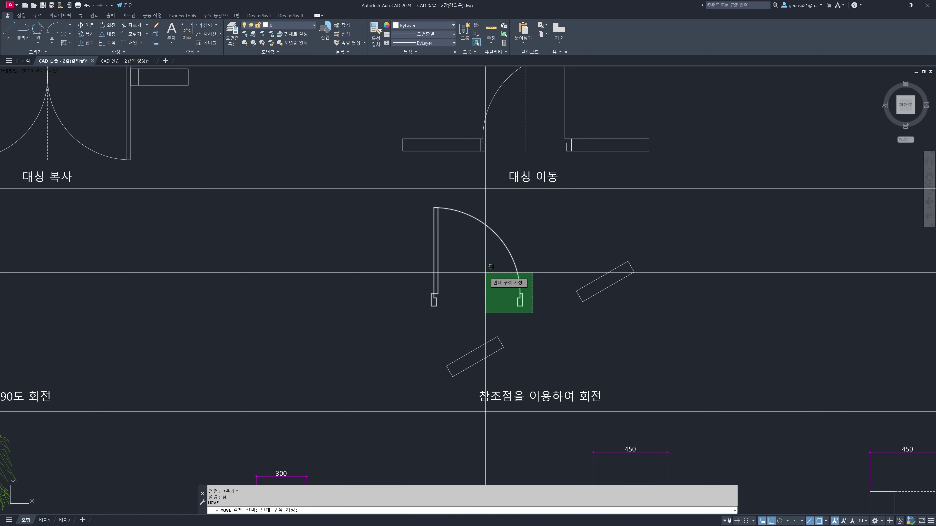
click(418, 207)
key(Return)
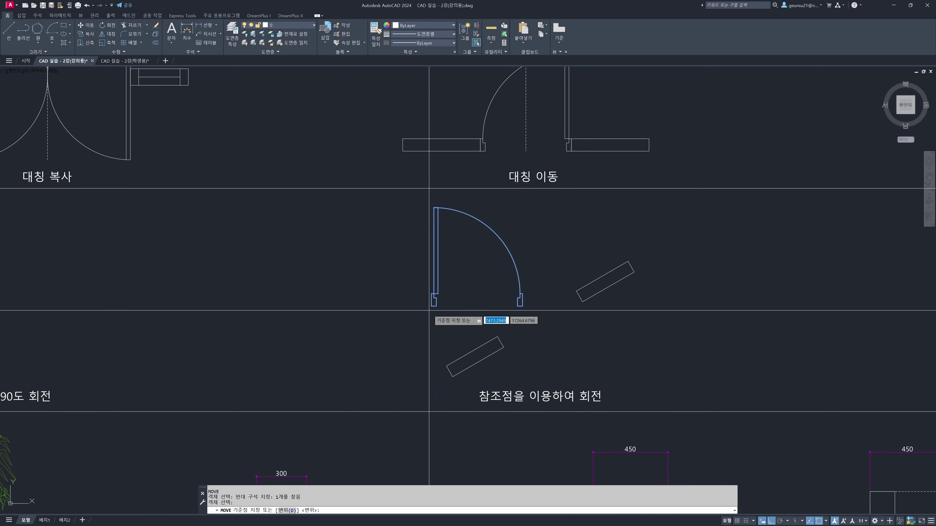
click(432, 306)
click(502, 346)
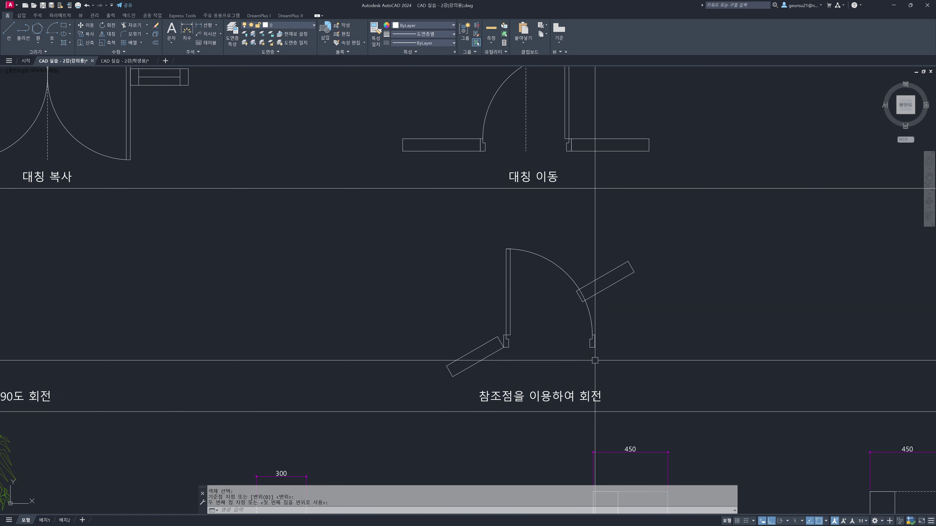
key(ctrl+z)
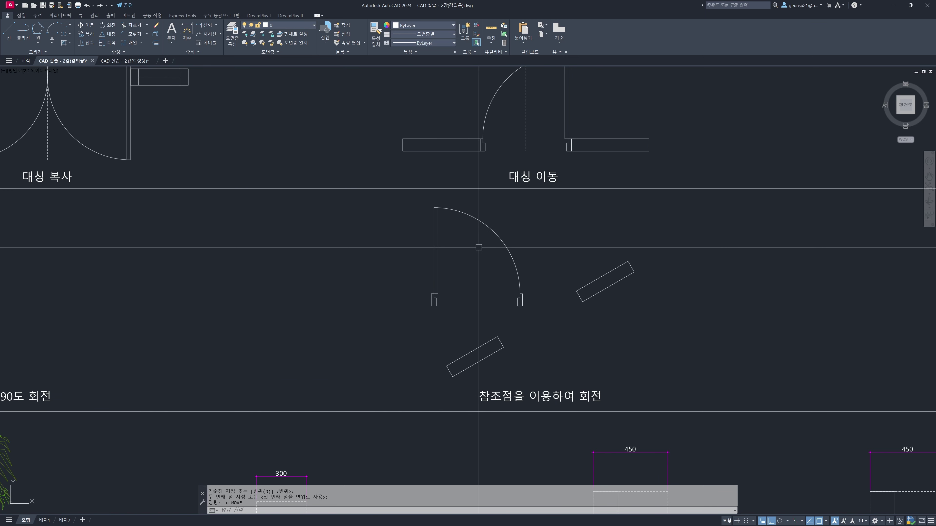
Step: Move the reference-rotation door from its right frame's lower-right corner to the lowest corner of the upper slanted wall
text(m)
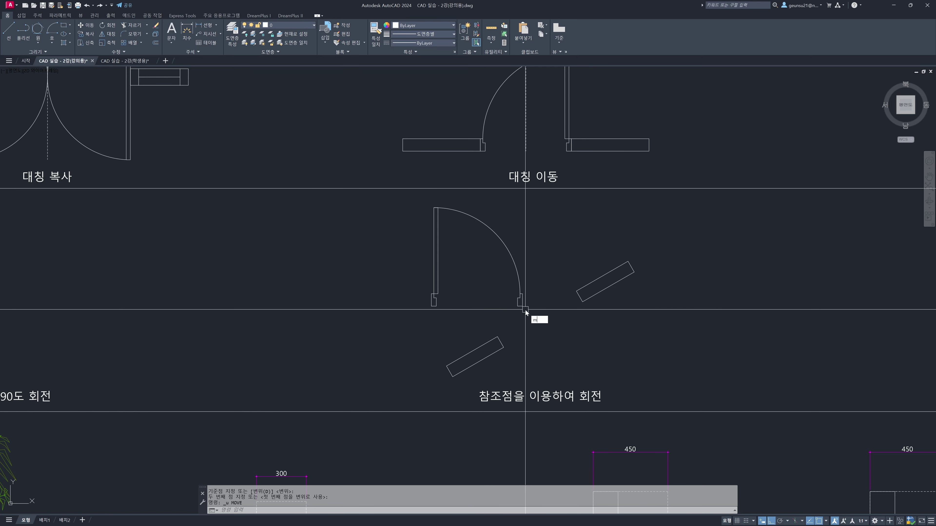
key(Return)
click(526, 312)
click(404, 206)
key(Return)
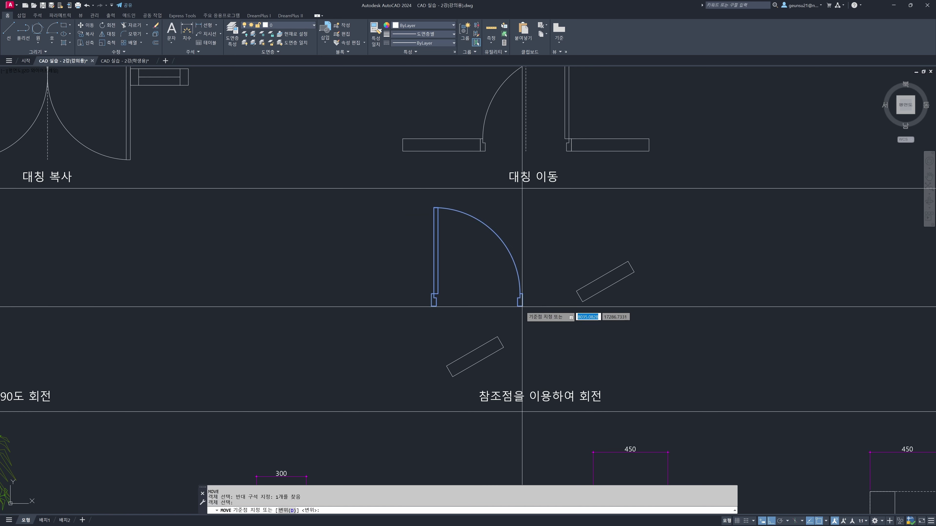
click(522, 306)
scroll(578, 307, up, 4)
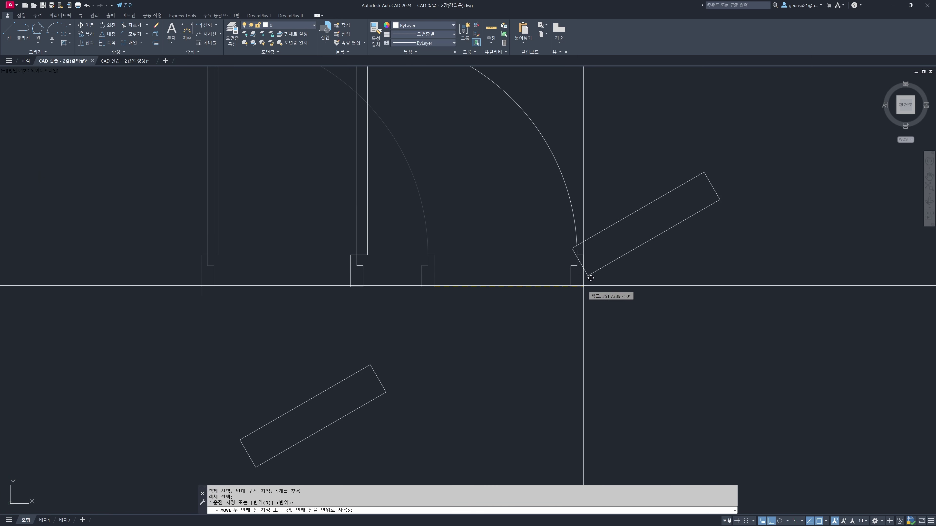
scroll(580, 363, down, 2)
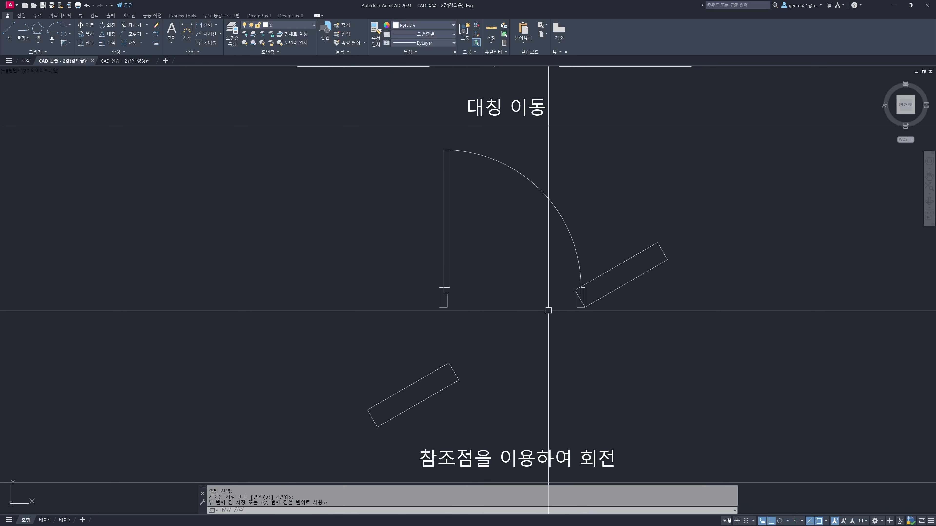
Step: Rotate the door by reference about the shared wall corner, taking the reference direction to the left frame's lower-left corner, with Ortho off
scroll(585, 299, up, 4)
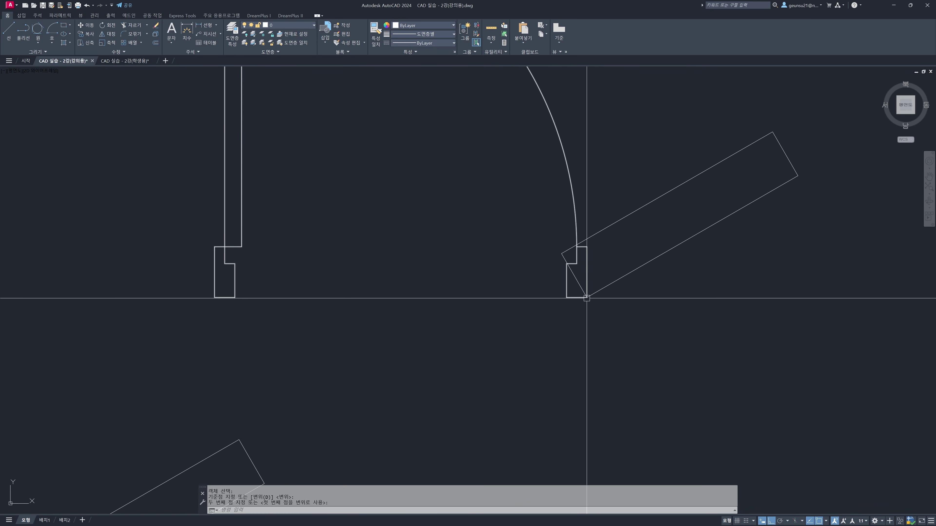
scroll(587, 297, down, 4)
text(rotate)
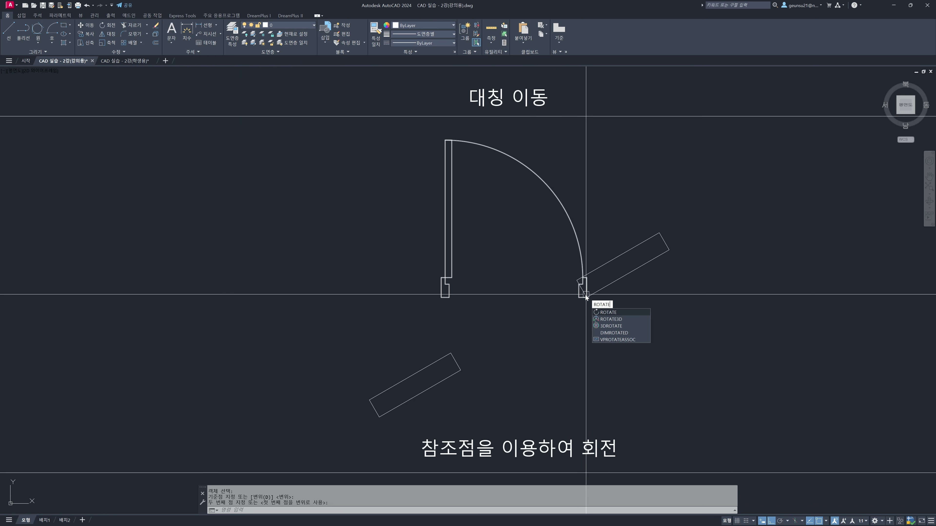
key(Return)
click(390, 134)
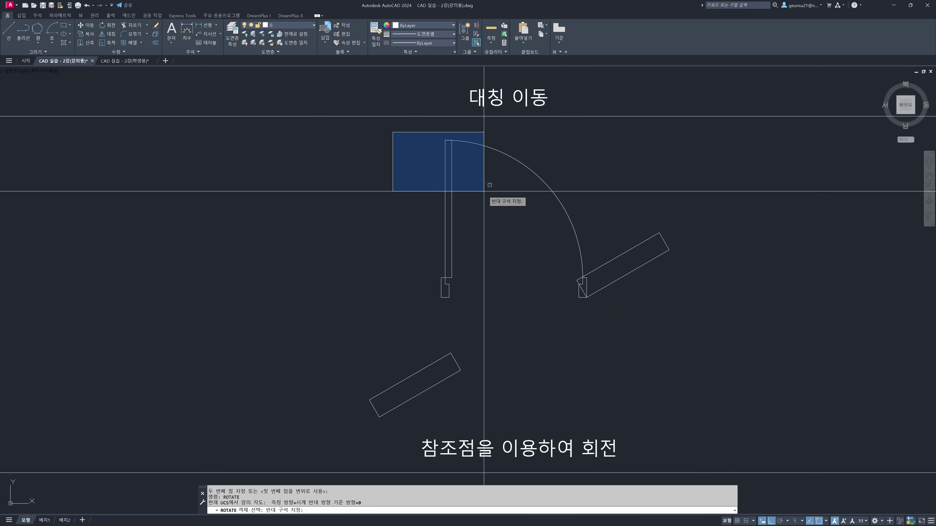
click(593, 308)
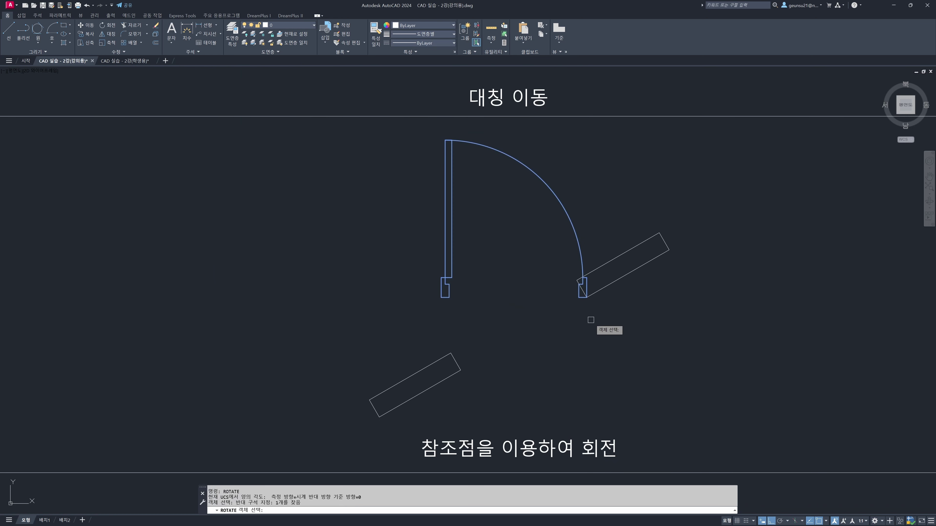
key(Return)
scroll(583, 315, up, 4)
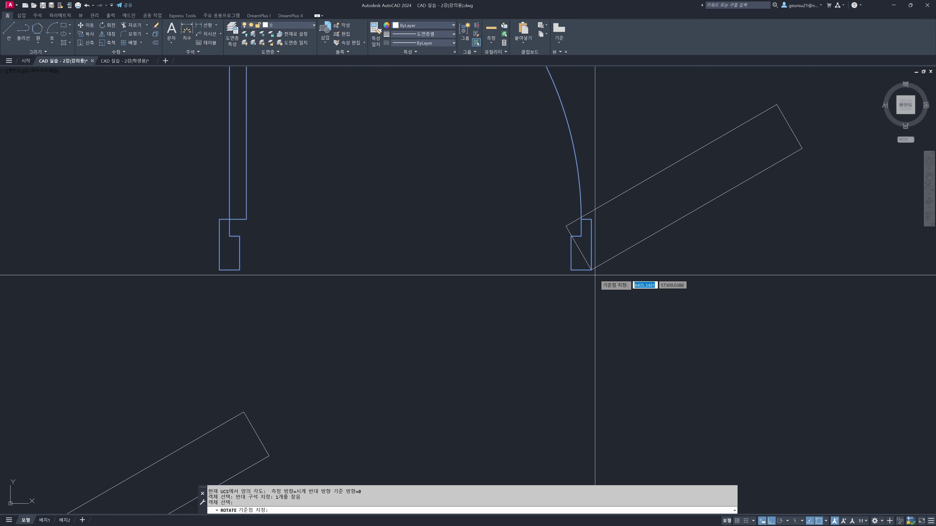
click(591, 270)
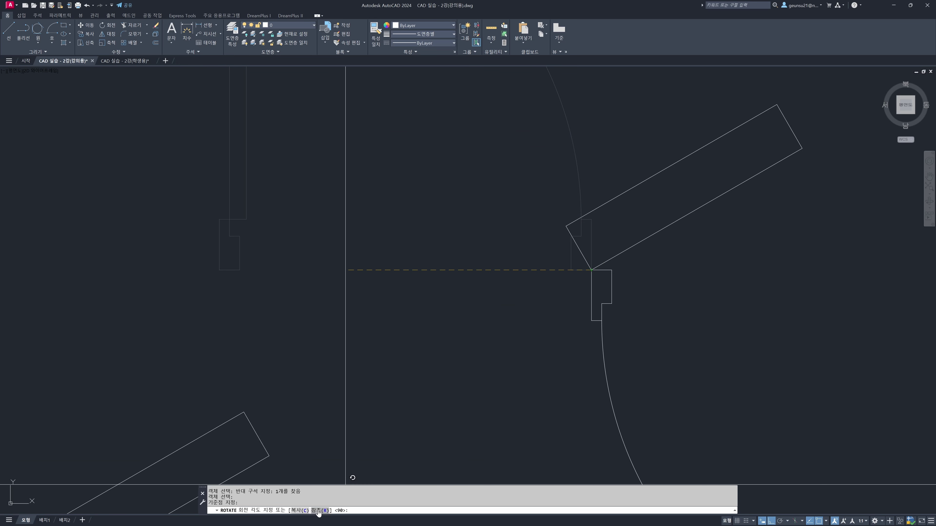
key(Return)
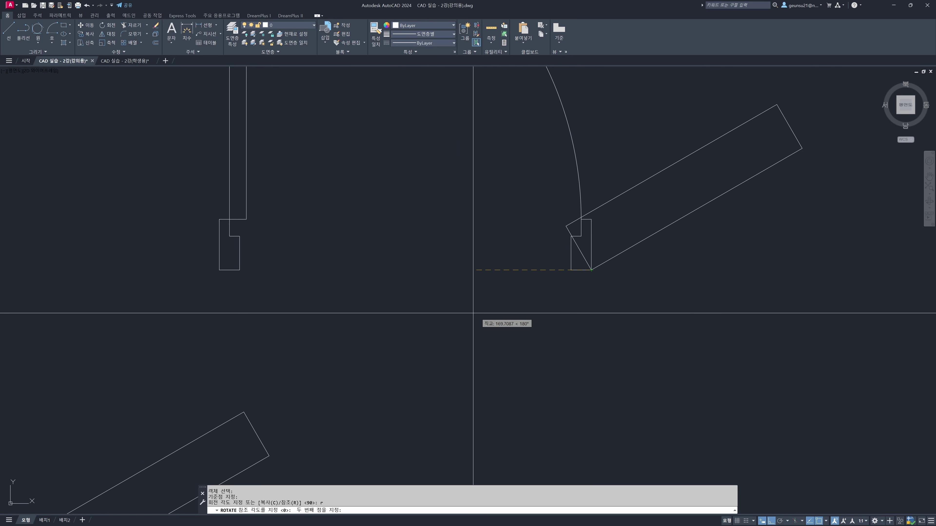
click(221, 271)
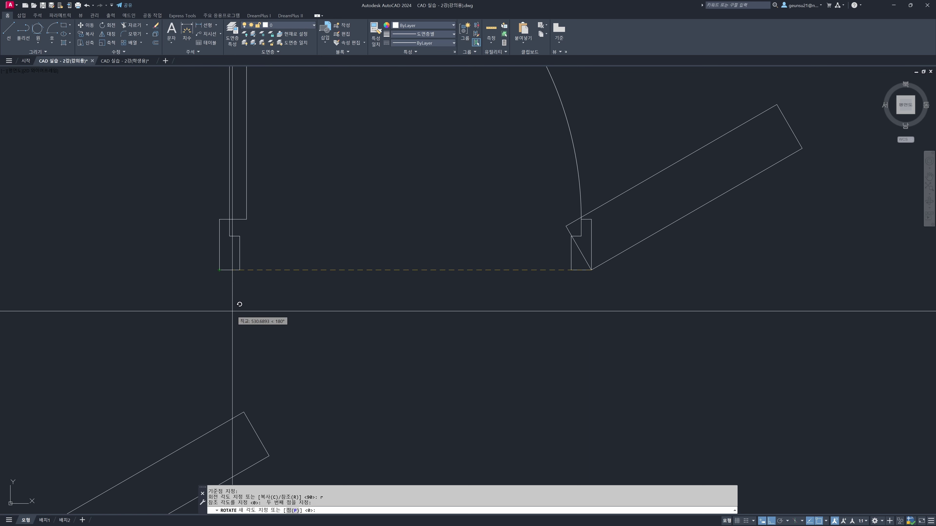
key(F8)
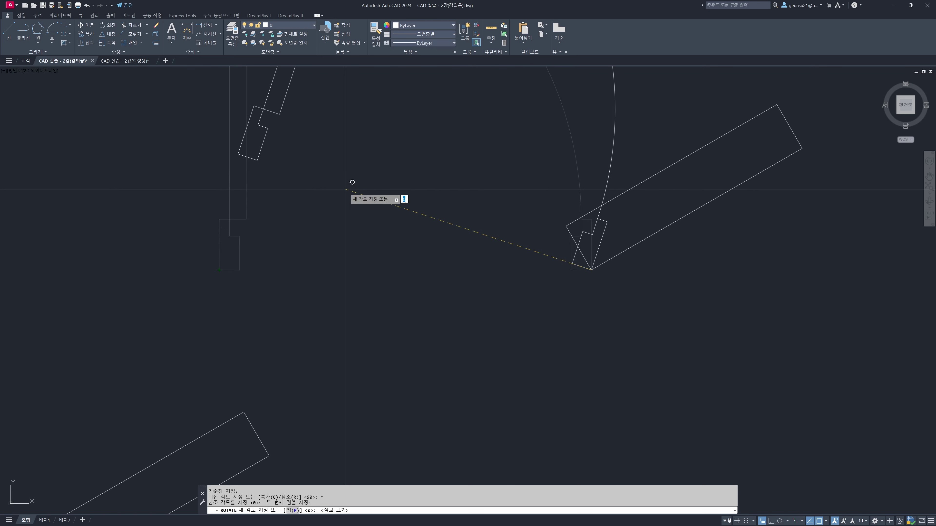
Step: Finish the reference rotation of the door by aligning it with the corner of the lower slanted wall
scroll(260, 326, down, 2)
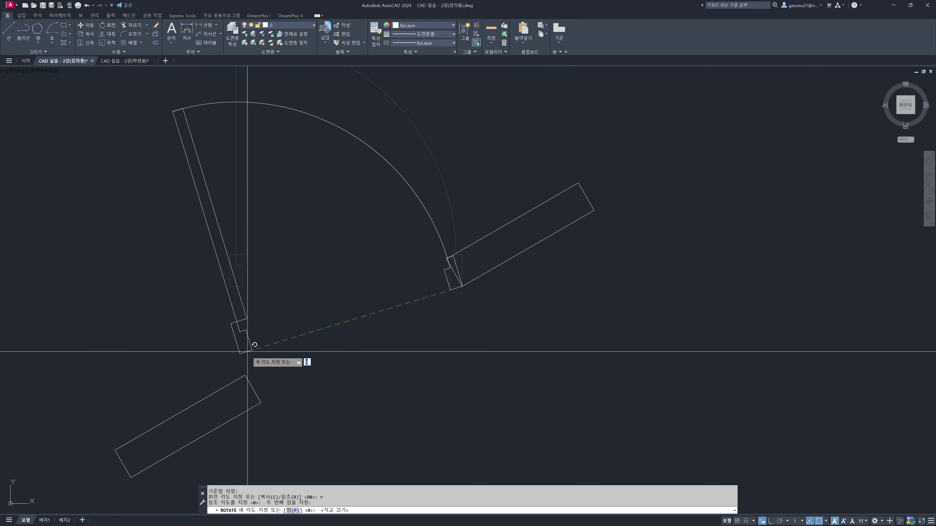
click(261, 403)
scroll(319, 356, down, 2)
scroll(318, 355, down, 2)
key(Escape)
Step: Examine the SCALE row of the practice table and its example drawings
mouse_move(378, 332)
middle_down()
mouse_move(616, 285)
mouse_move(633, 259)
middle_up()
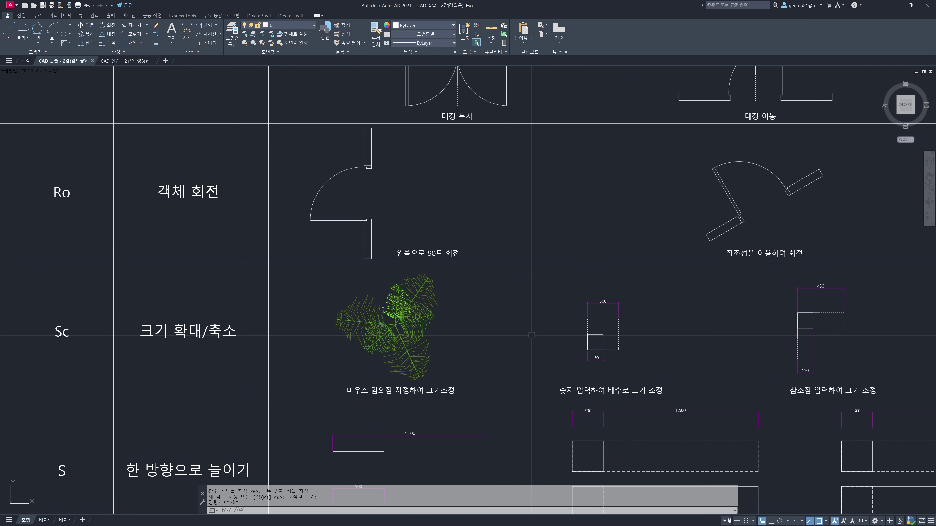
middle_drag(478, 329, 477, 330)
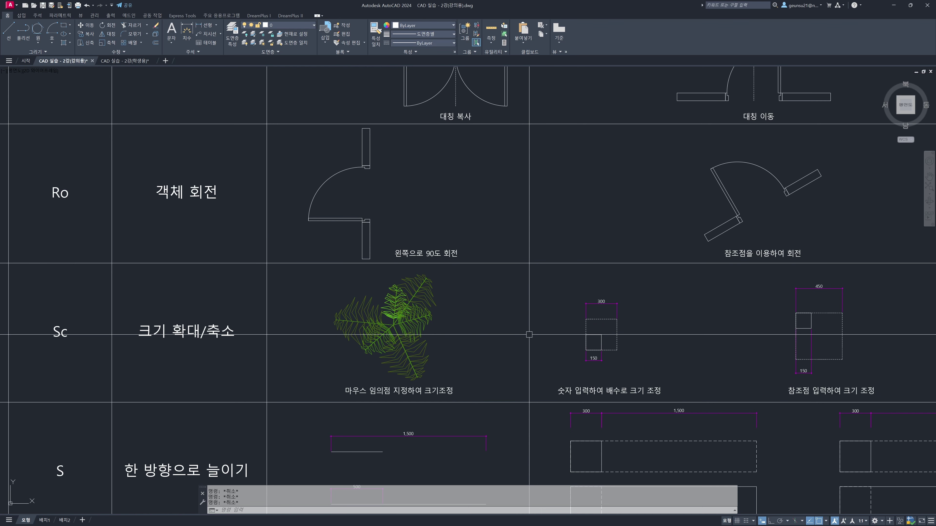
scroll(529, 334, down, 3)
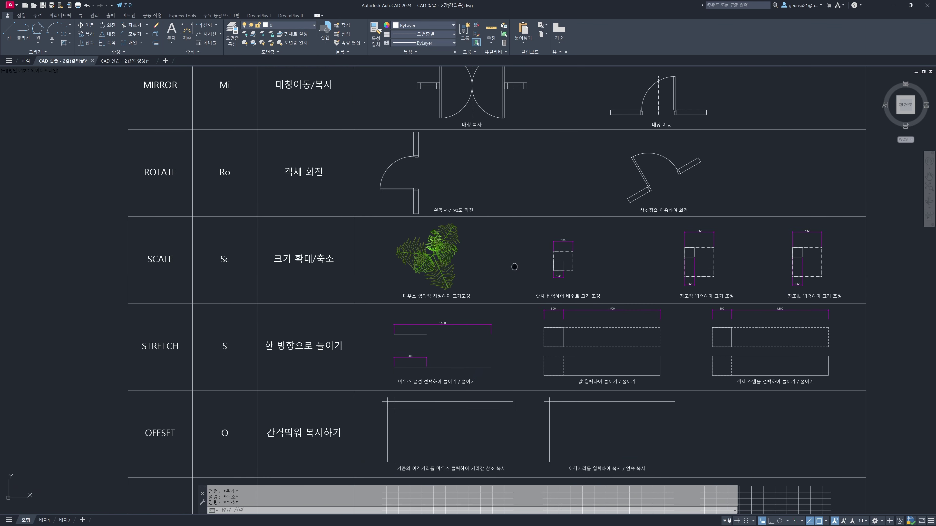
middle_drag(529, 334, 529, 230)
scroll(420, 196, up, 3)
middle_drag(205, 197, 333, 266)
mouse_move(93, 263)
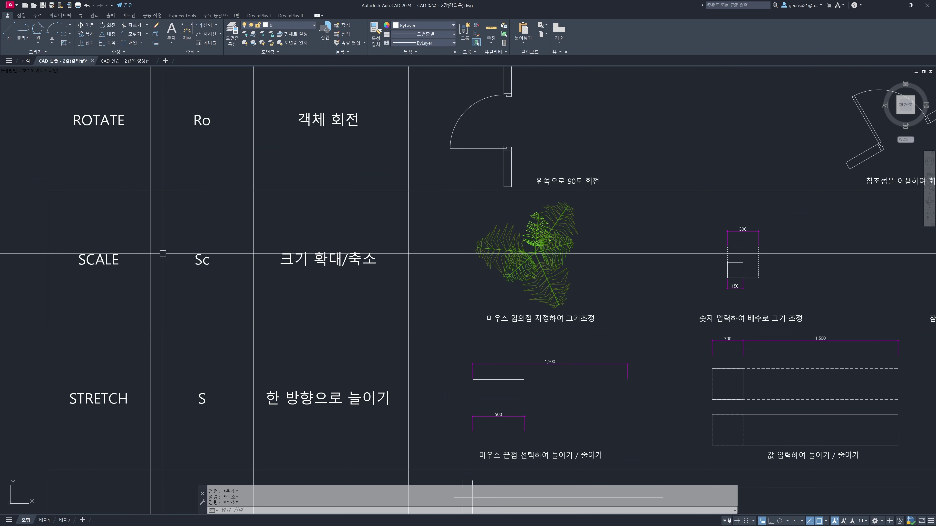
Step: Scale the green plant up freely to about 1.7 times its size, using the point where its stems meet as base point
middle_drag(536, 273, 425, 264)
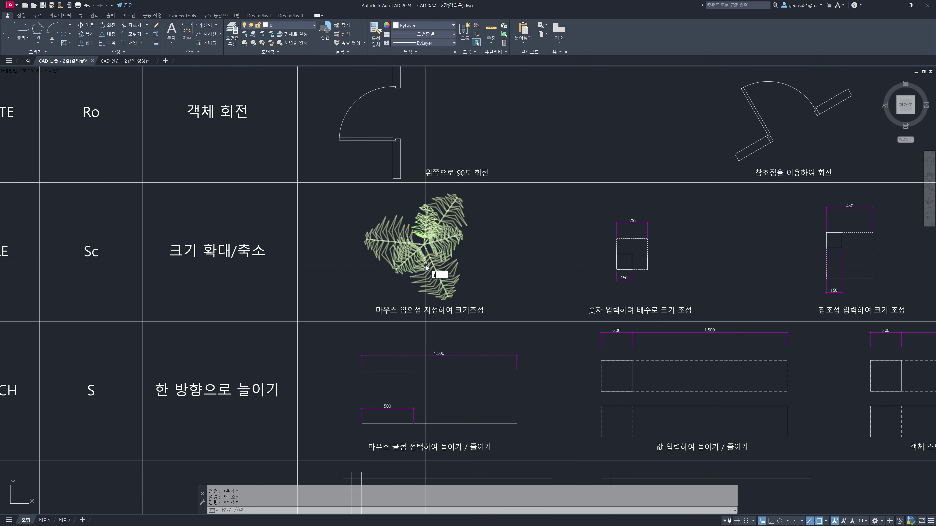
key(Return)
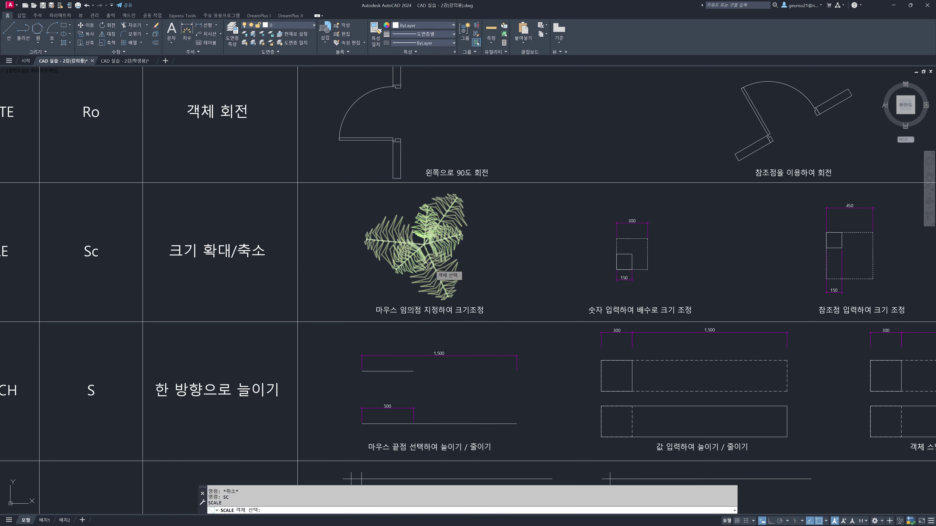
click(449, 243)
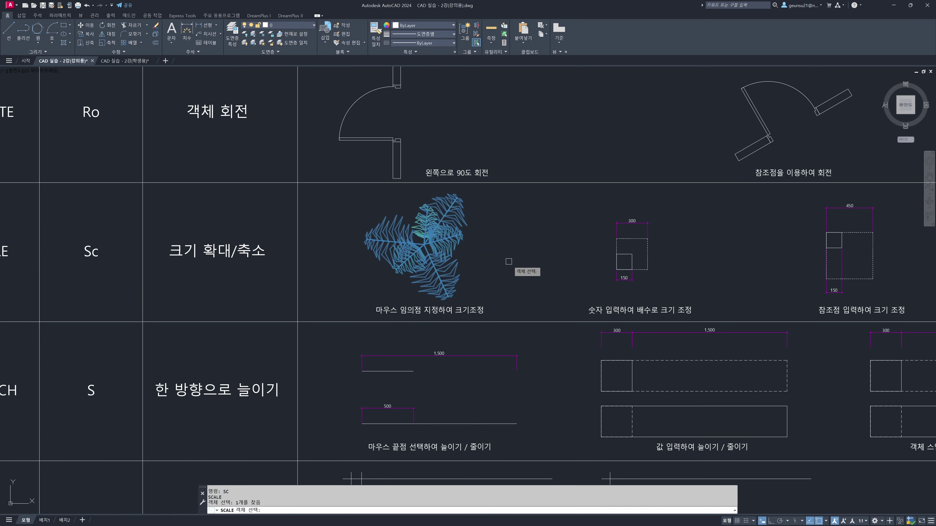
key(Return)
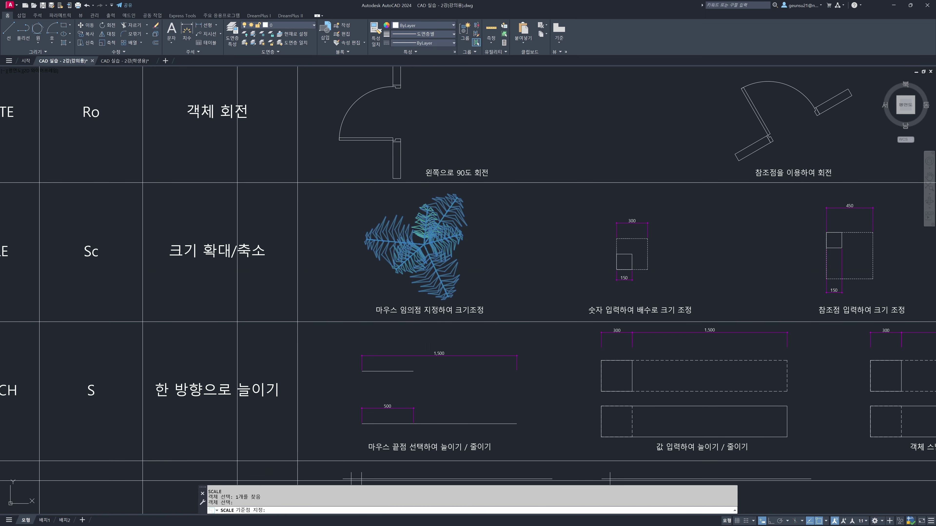
scroll(470, 260, up, 4)
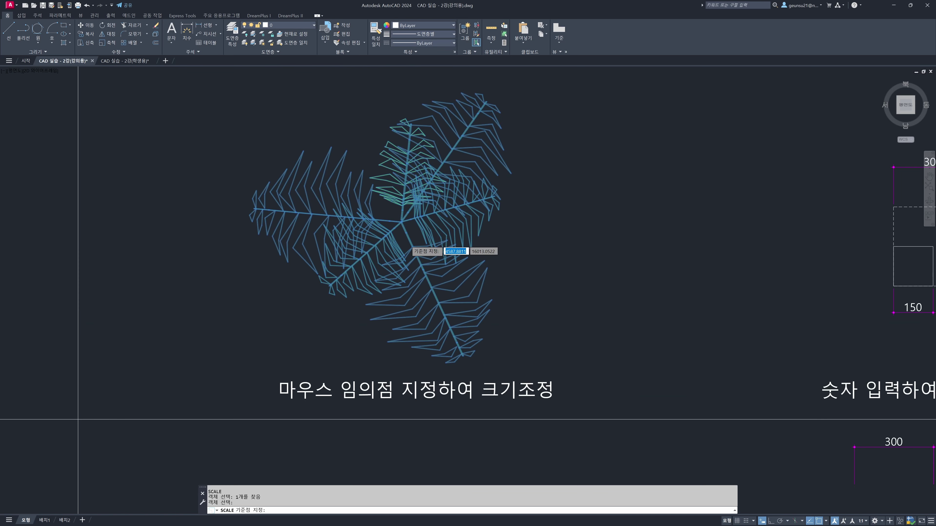
scroll(422, 247, up, 2)
scroll(413, 232, down, 2)
scroll(394, 221, up, 7)
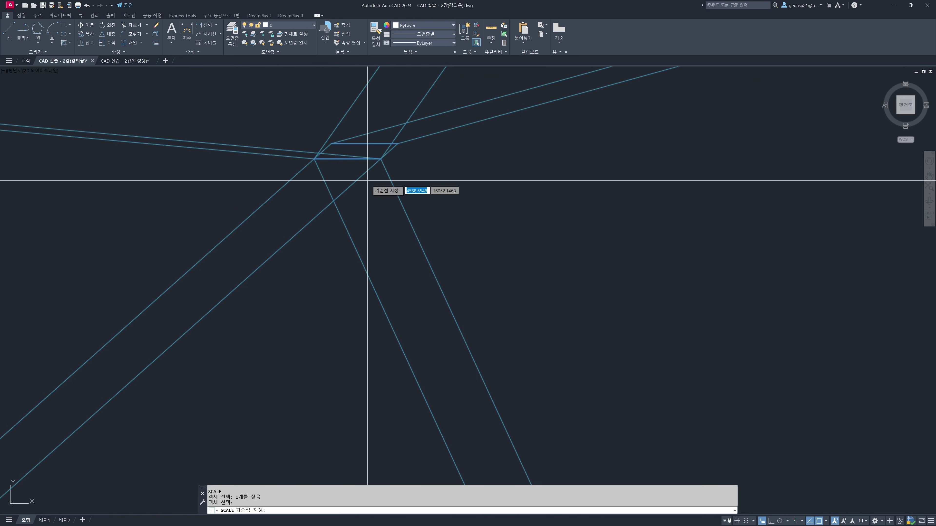
click(381, 159)
scroll(403, 188, down, 7)
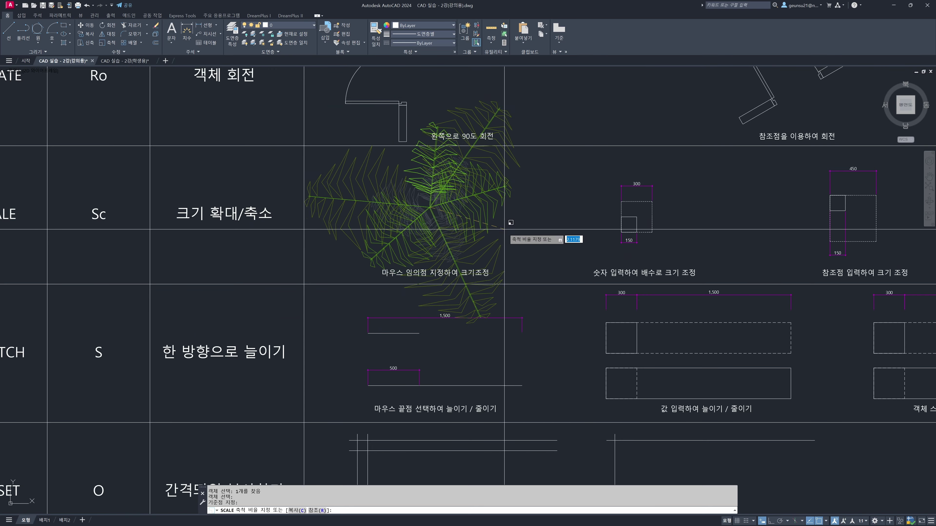
scroll(427, 208, up, 4)
scroll(516, 212, down, 5)
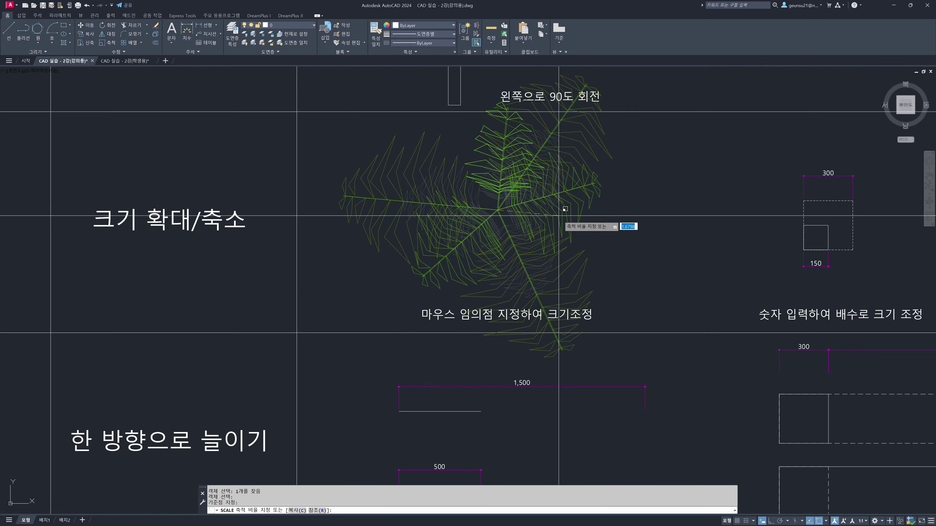
scroll(585, 224, up, 4)
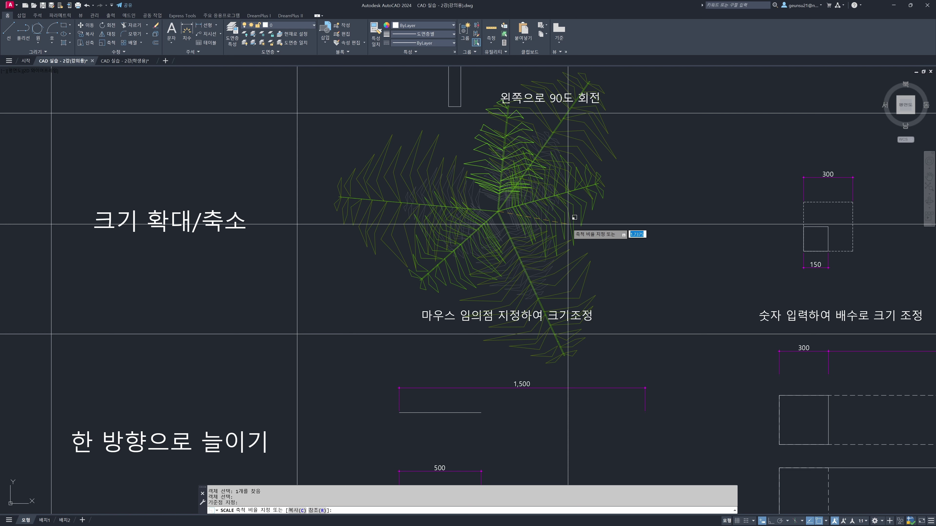
click(574, 217)
Step: Scale the small 150 square in the numeric-factor example by a factor of 2 from its lower-left corner
mouse_move(613, 196)
middle_down()
mouse_move(570, 224)
mouse_move(571, 242)
mouse_move(523, 248)
middle_up()
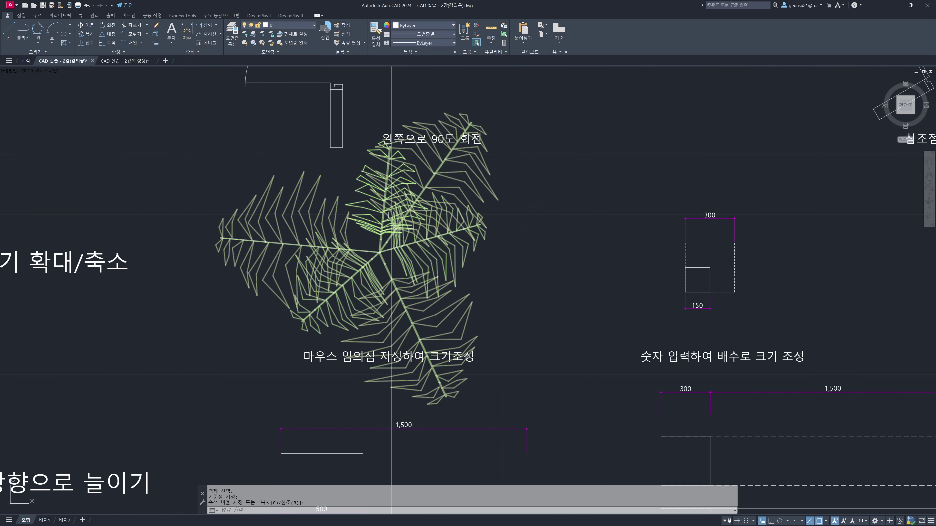
middle_drag(580, 294, 464, 280)
middle_drag(595, 297, 486, 301)
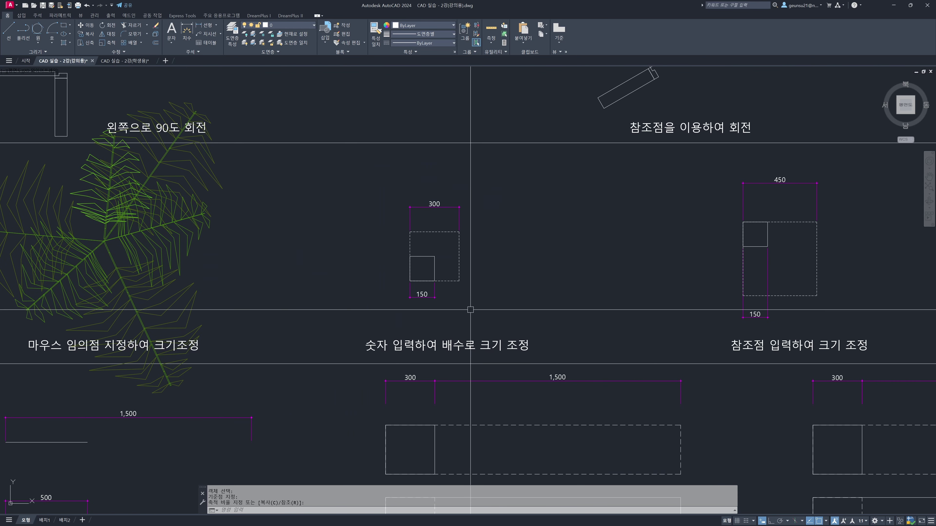
scroll(445, 299, up, 2)
middle_drag(453, 222, 442, 270)
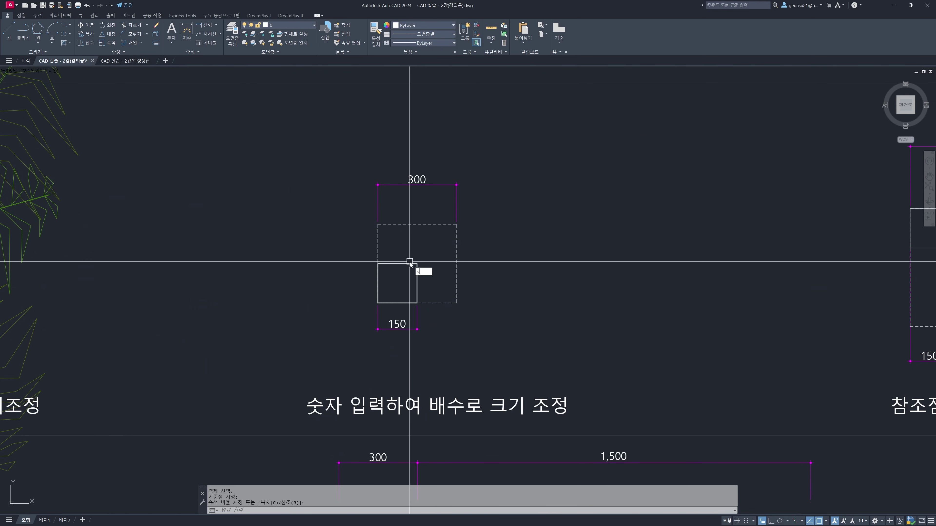
key(Return)
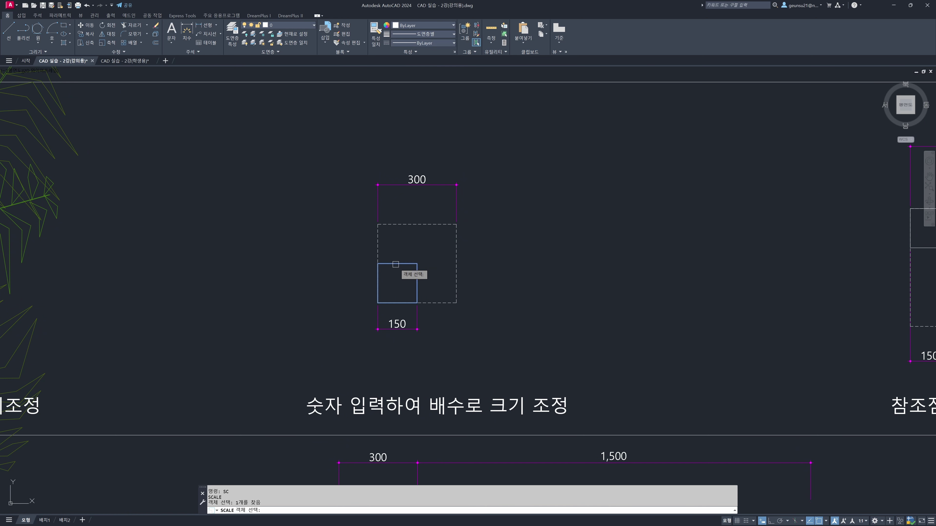
key(Return)
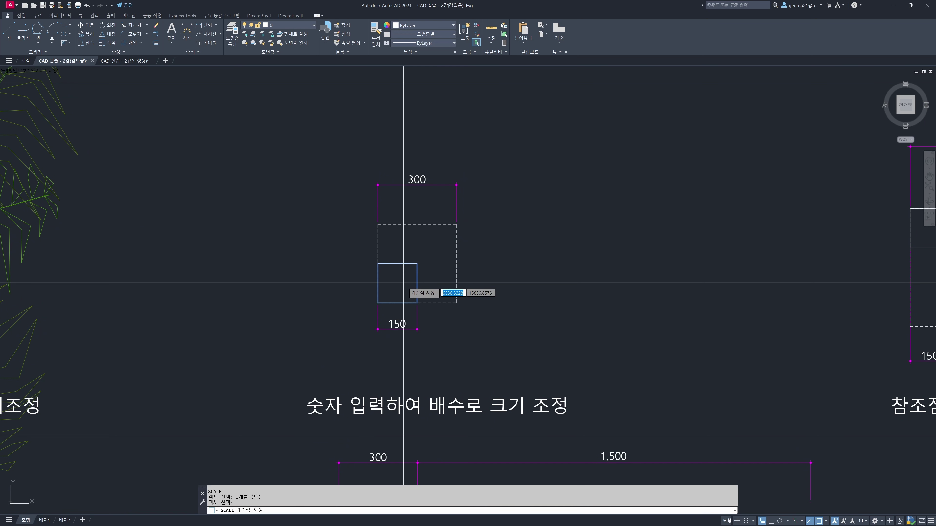
click(378, 303)
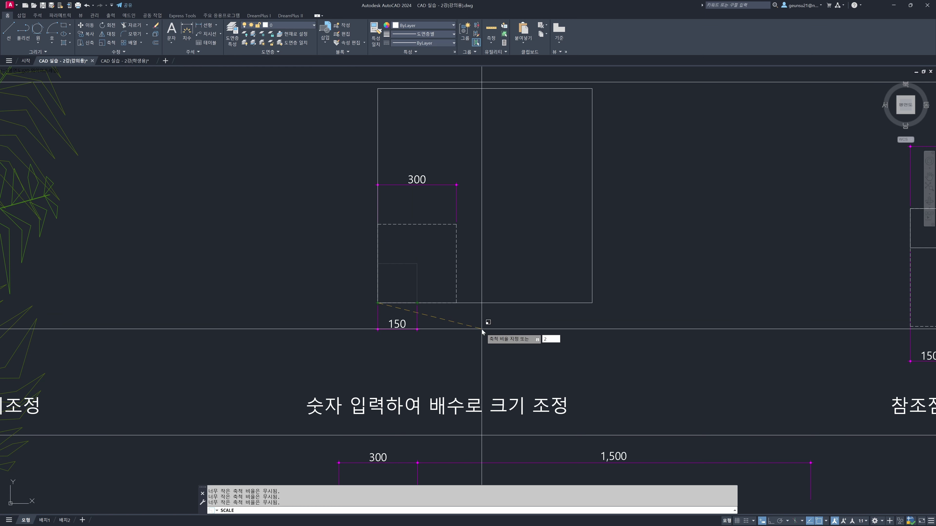
key(Return)
click(450, 303)
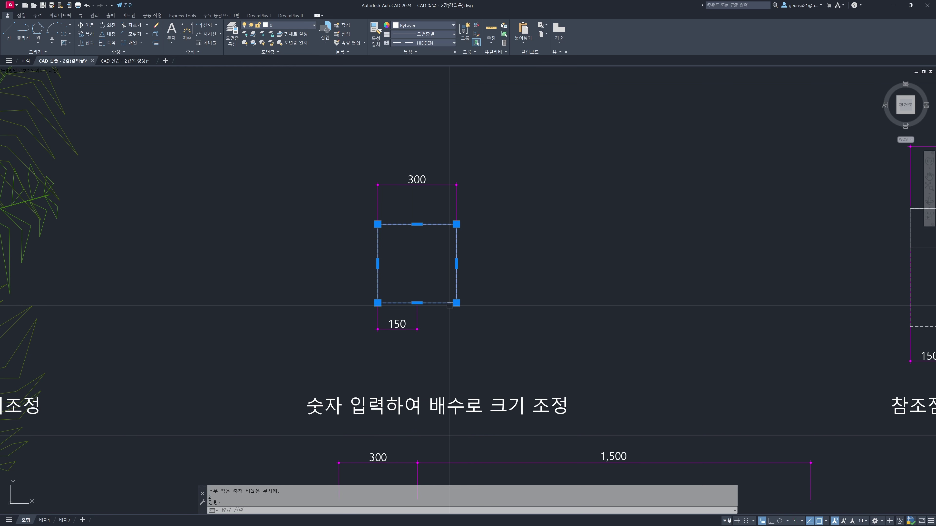
key(Escape)
Step: Scale the 150 square in the reference-point example from its upper-left corner, using its left side as reference length, to match the dashed 450 square
middle_drag(587, 309, 345, 293)
mouse_move(745, 285)
middle_down()
mouse_move(480, 274)
mouse_move(446, 292)
middle_up()
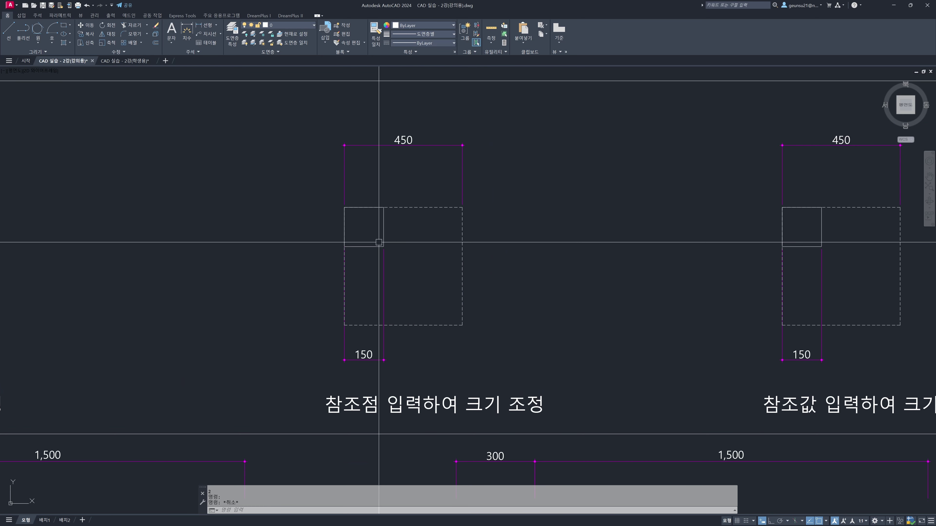
text(s)
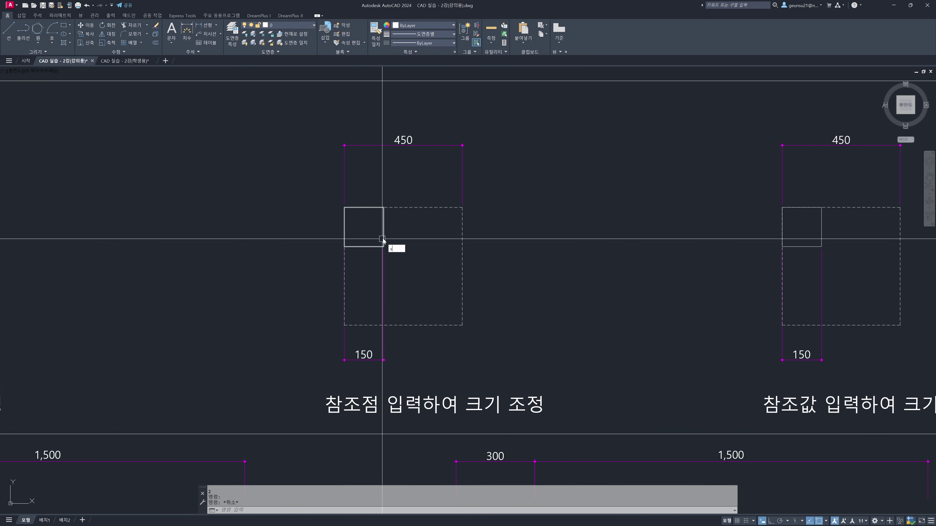
text(c)
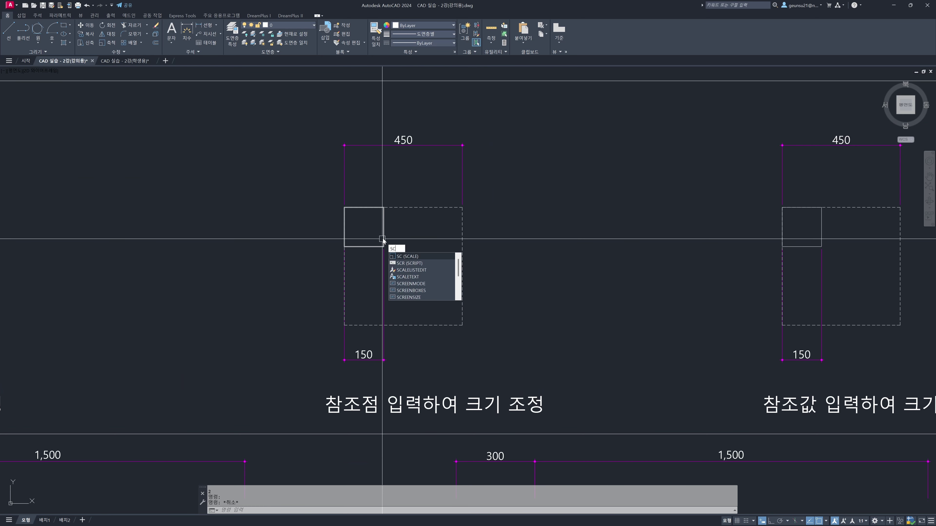
key(Return)
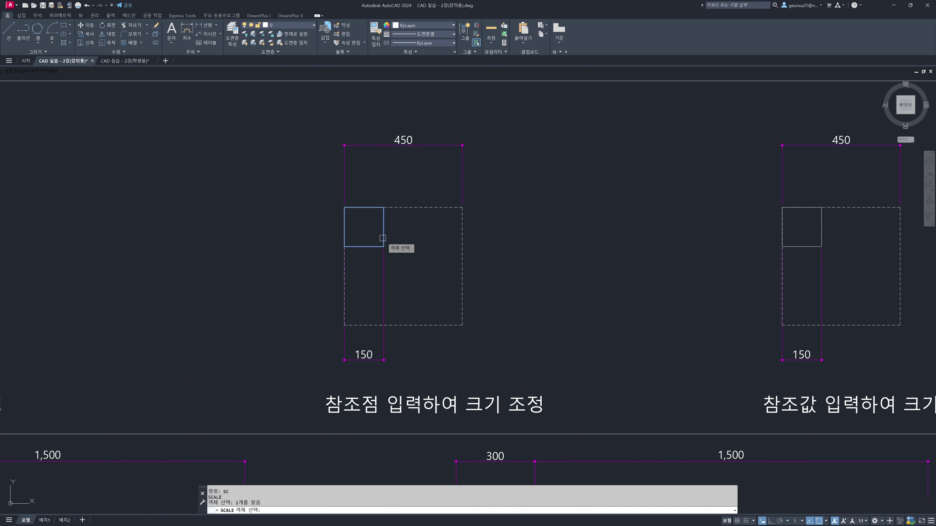
key(Return)
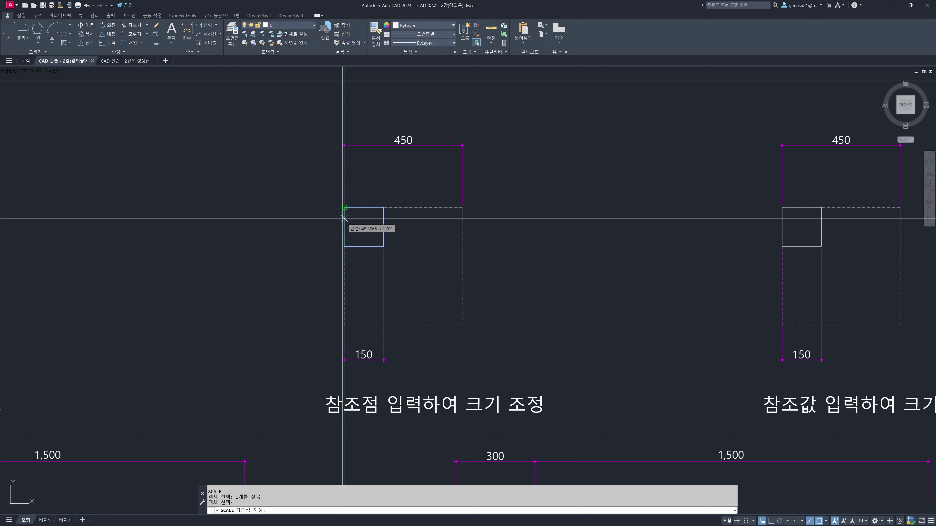
scroll(361, 209, up, 4)
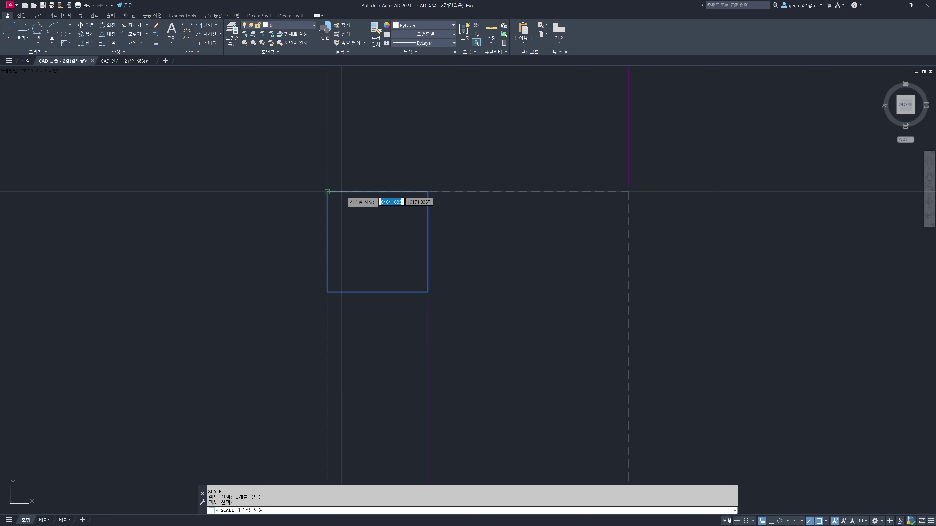
click(327, 192)
scroll(343, 214, down, 4)
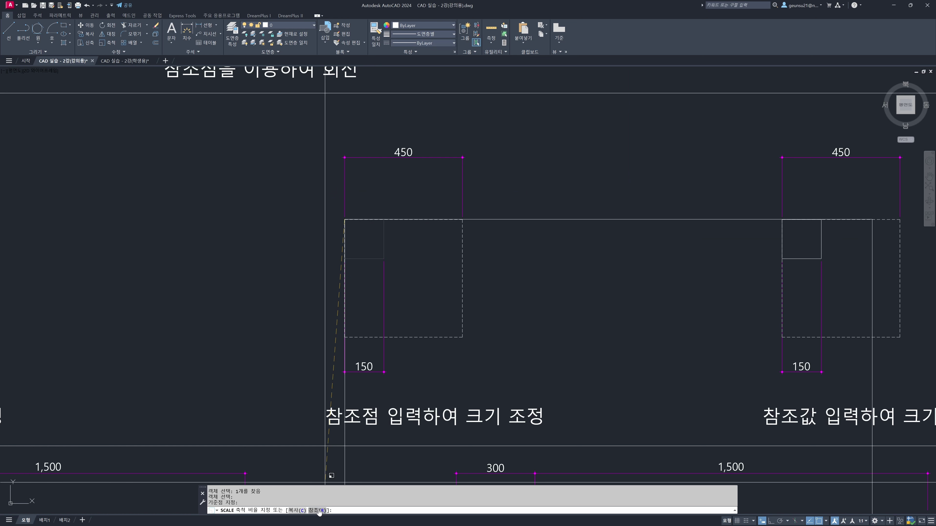
text(r)
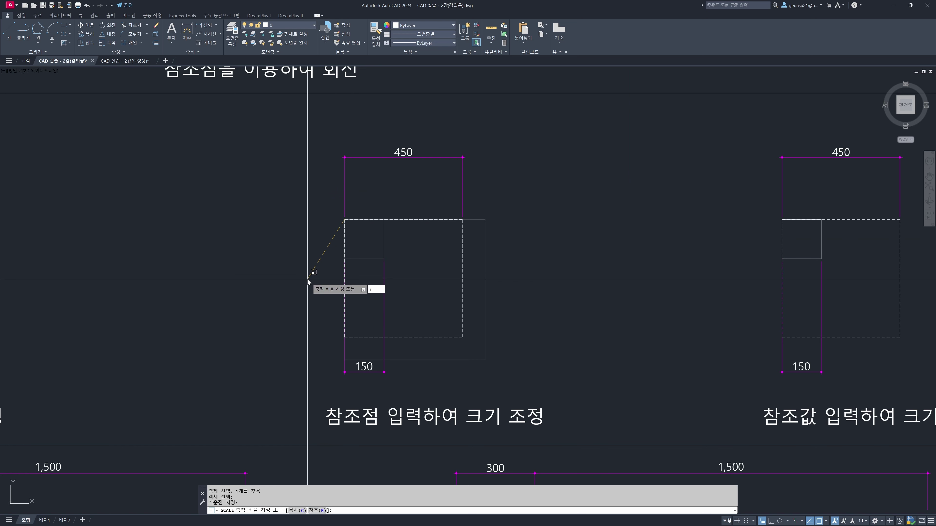
key(Return)
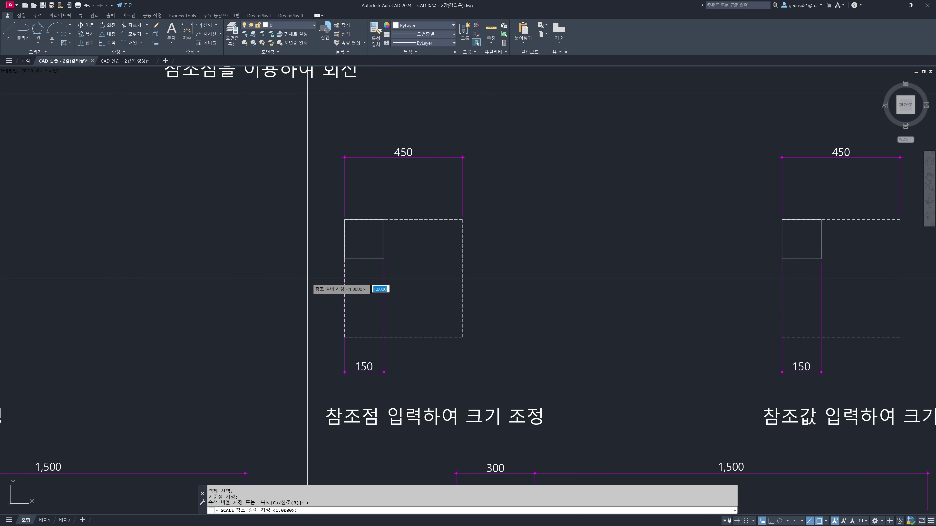
scroll(331, 265, up, 4)
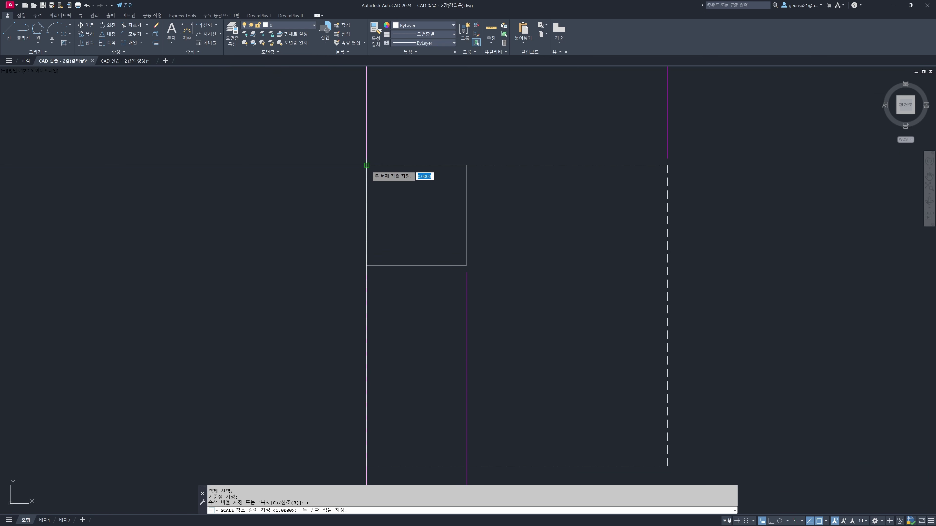
scroll(366, 166, down, 2)
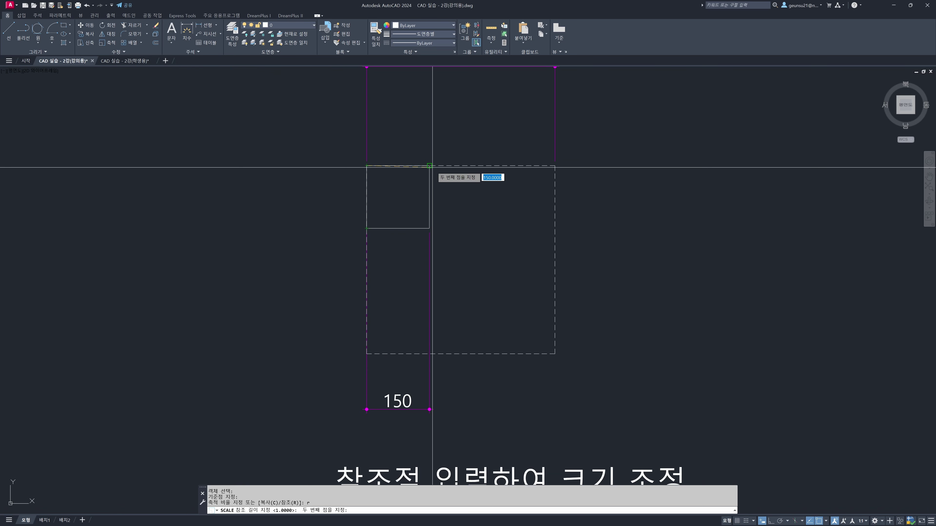
click(367, 228)
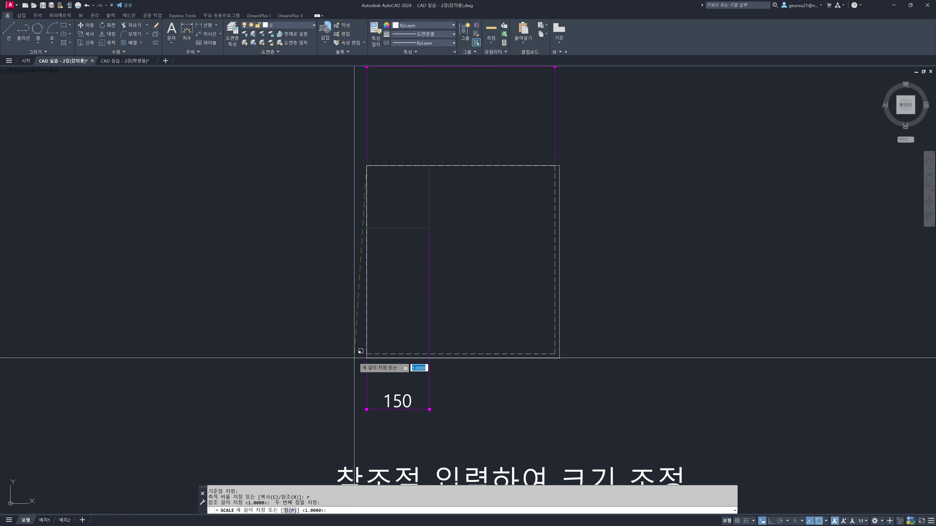
click(382, 354)
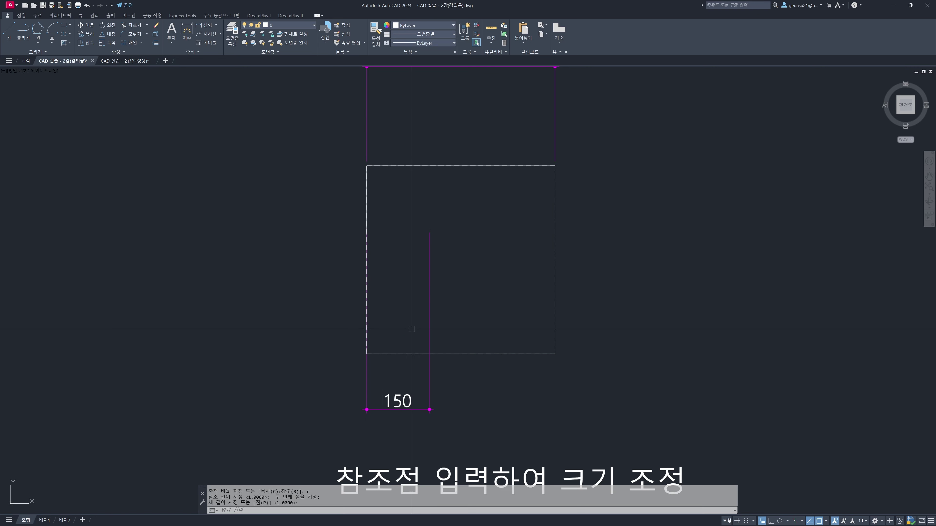
click(479, 165)
key(Escape)
key(Escape)
key(Escape)
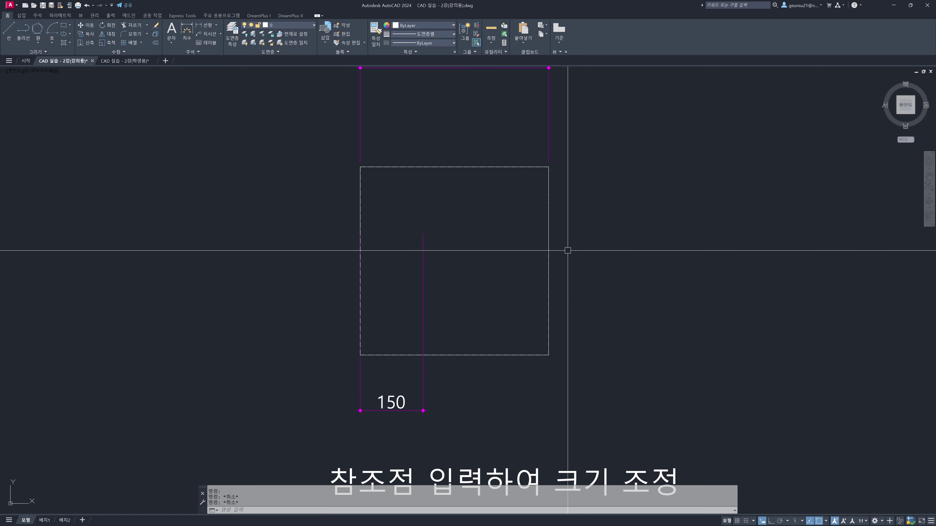
scroll(568, 250, down, 2)
middle_drag(669, 253, 507, 249)
middle_drag(685, 244, 480, 230)
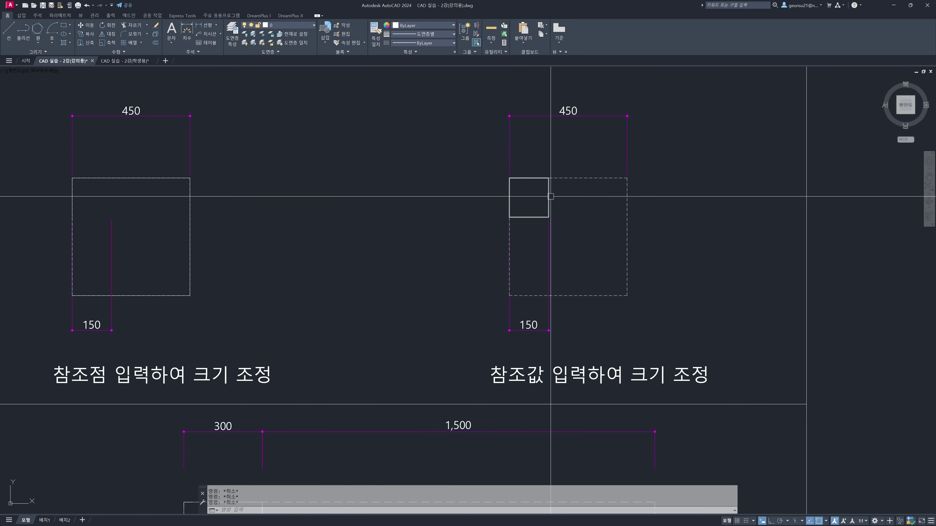
scroll(549, 197, up, 2)
middle_drag(549, 197, 465, 212)
scroll(465, 216, down, 2)
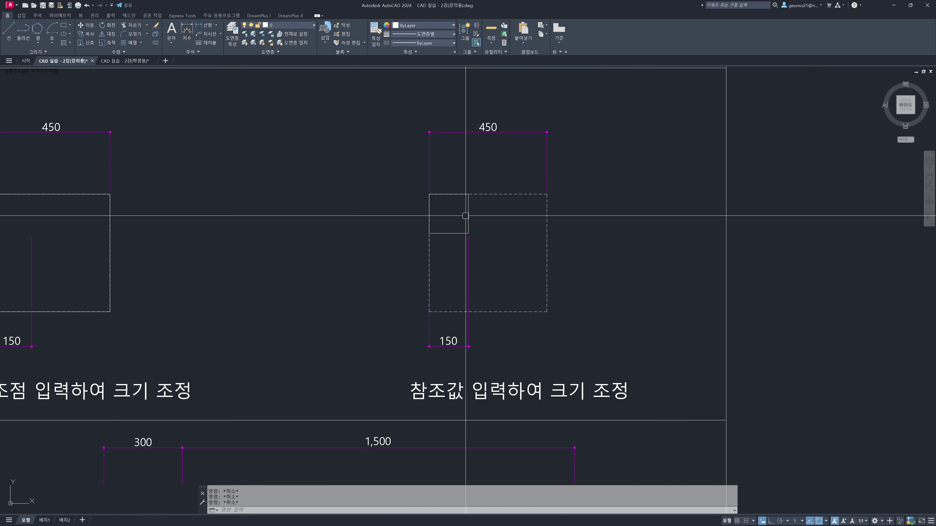
text(c)
key(Return)
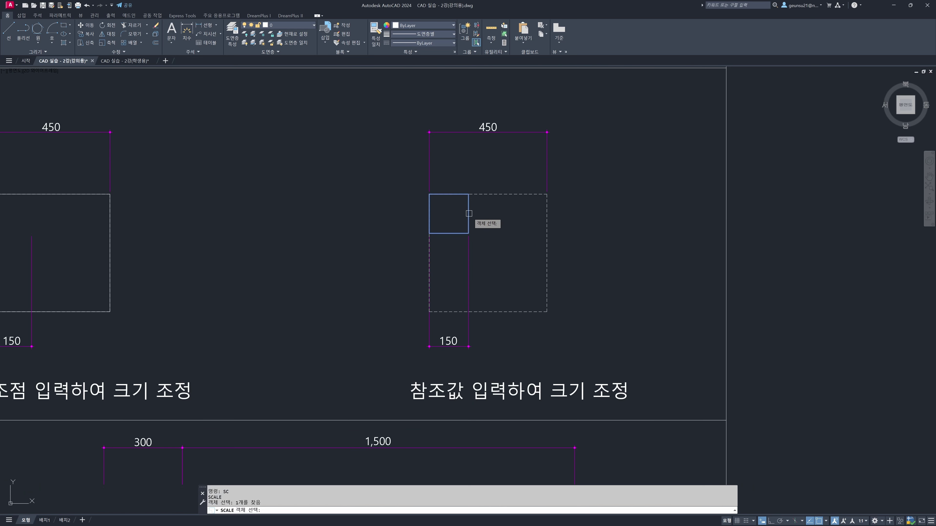
key(Return)
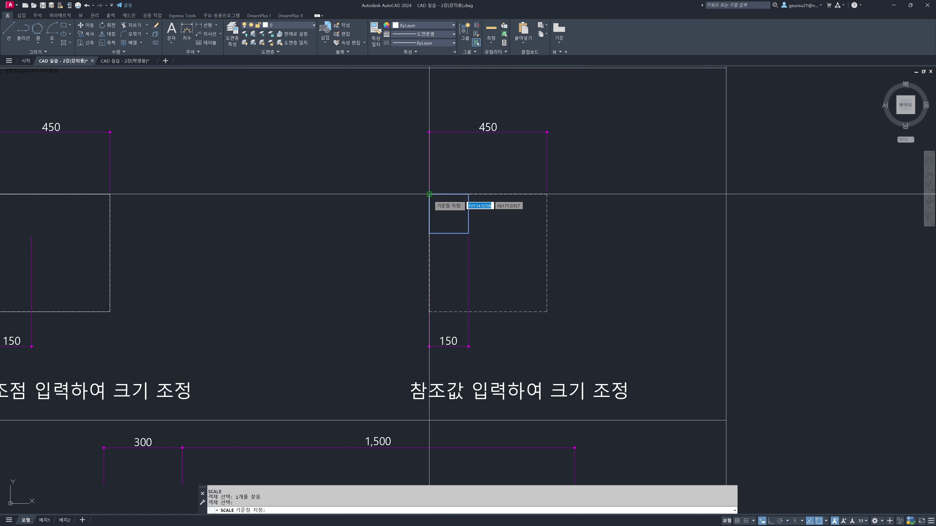
click(430, 194)
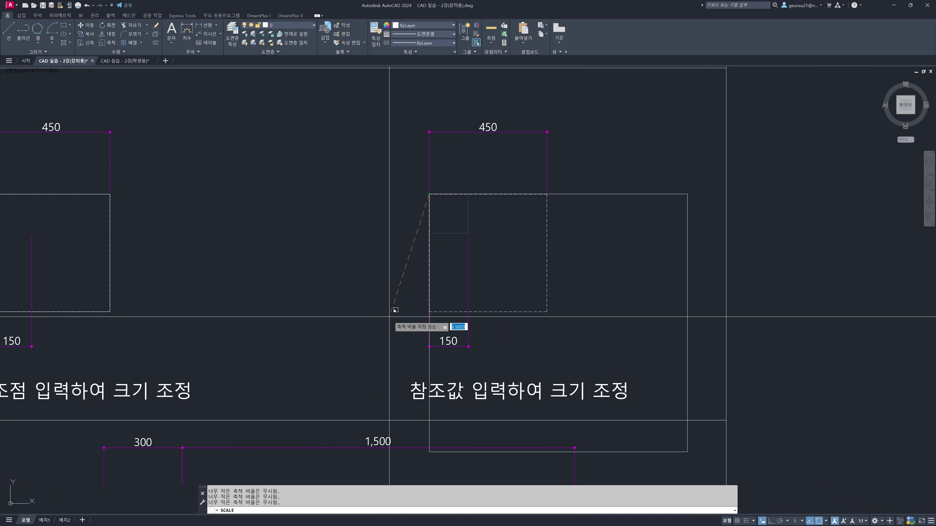
key(Escape)
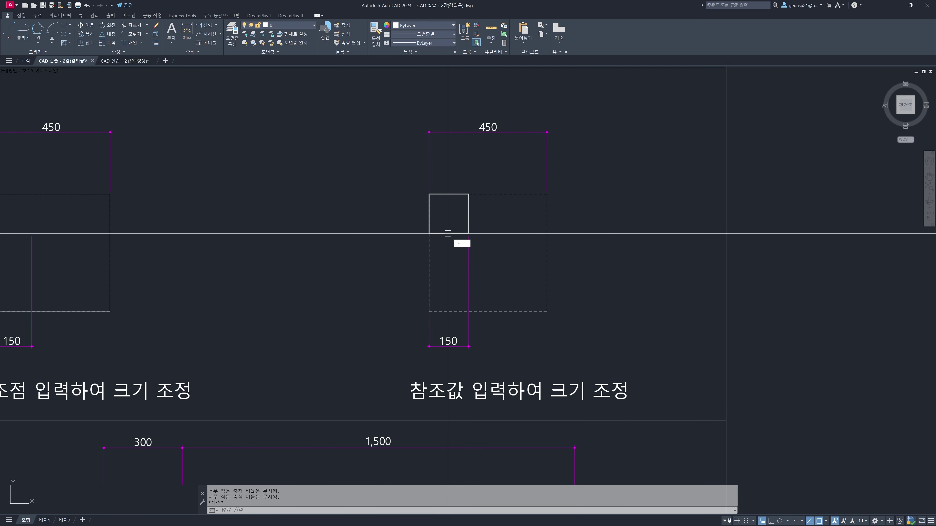
Step: Scale the 150 square in the reference-value example from its upper-left corner, using its diagonal as reference length, to match the dashed 450 square
key(Return)
key(Return)
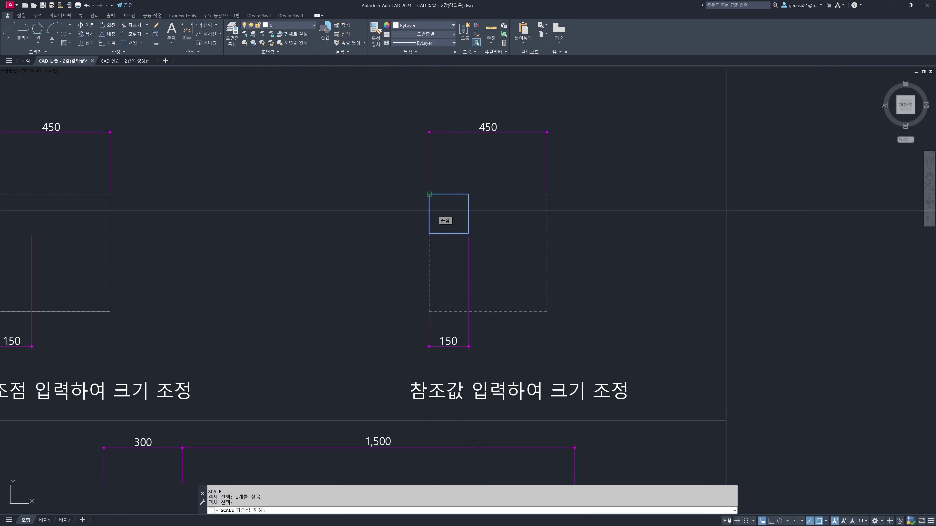
click(433, 211)
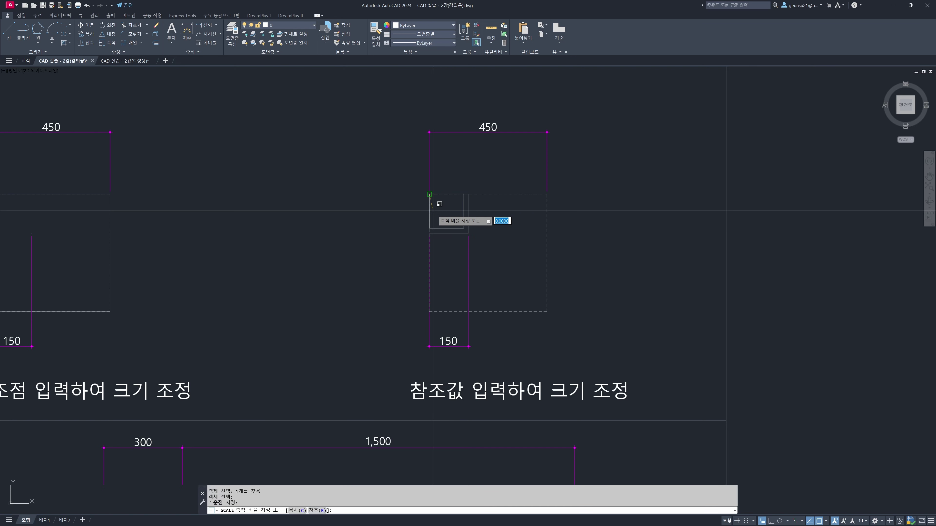
click(319, 511)
scroll(438, 199, up, 2)
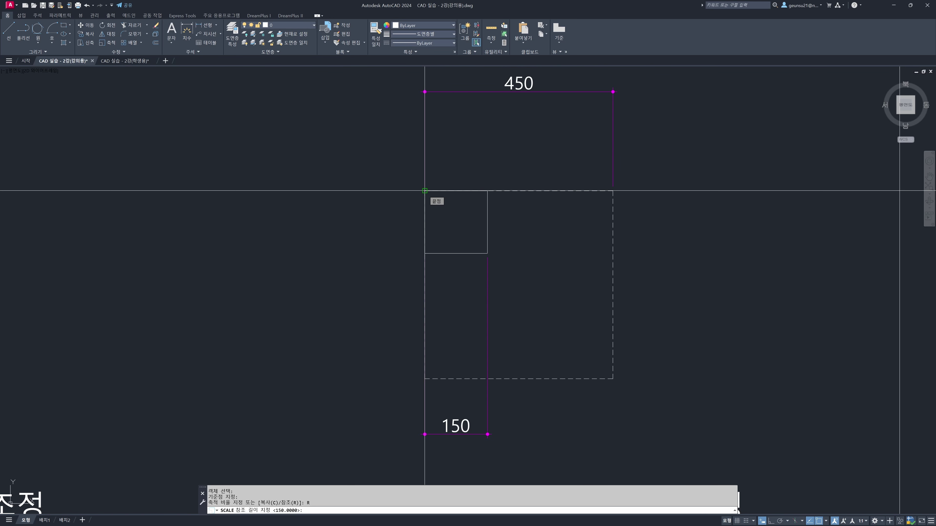
click(487, 252)
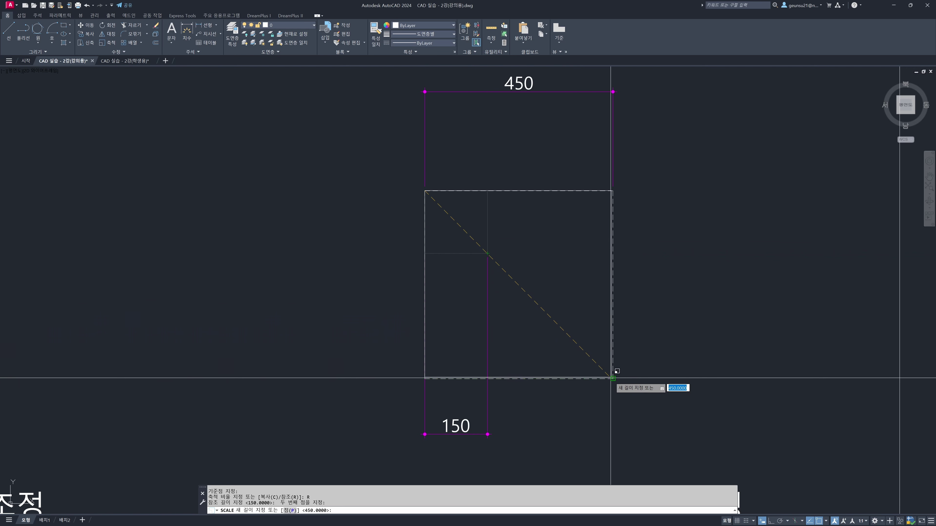
key(Return)
scroll(587, 333, down, 2)
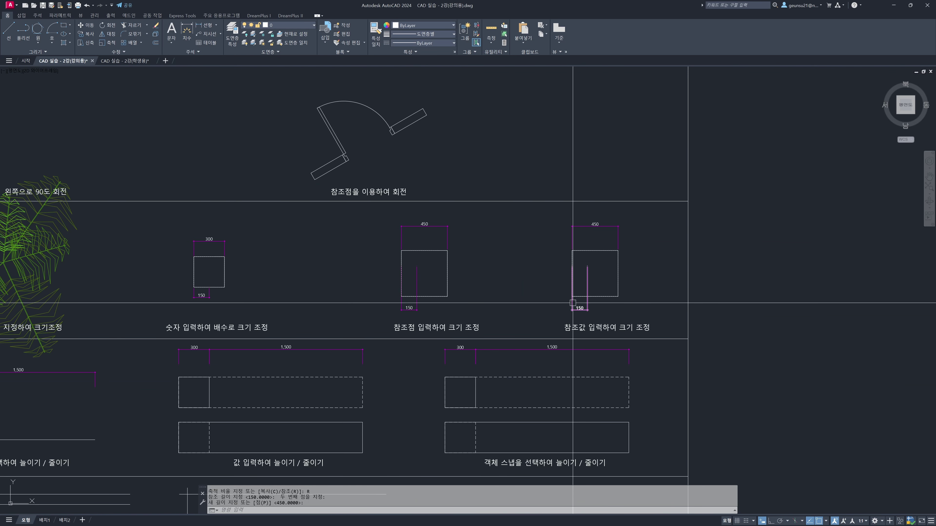
middle_drag(559, 288, 757, 195)
mouse_move(376, 330)
middle_down()
mouse_move(508, 267)
mouse_move(691, 250)
mouse_move(685, 256)
middle_up()
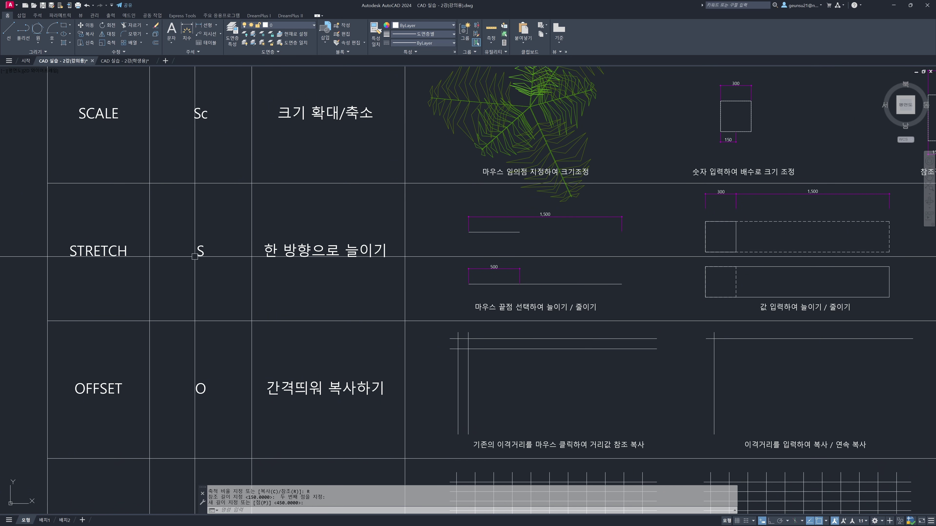
scroll(534, 241, up, 2)
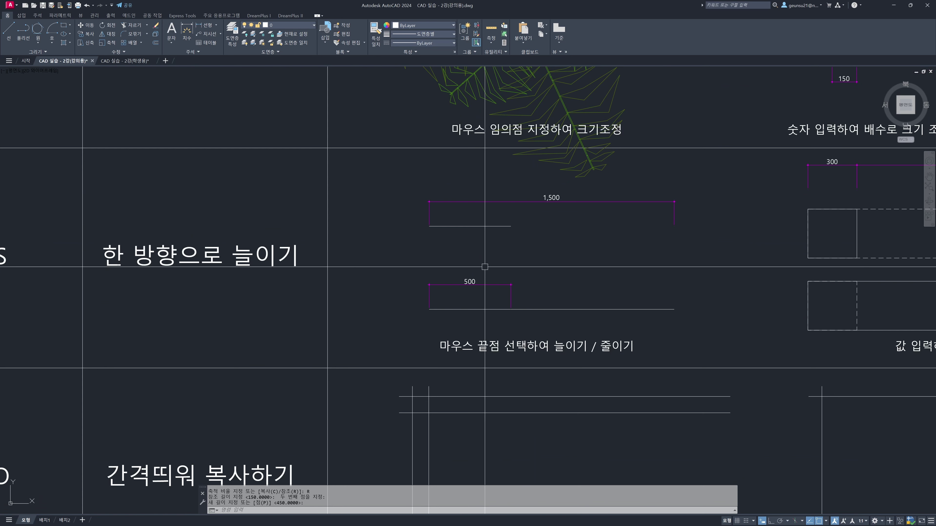
key(Return)
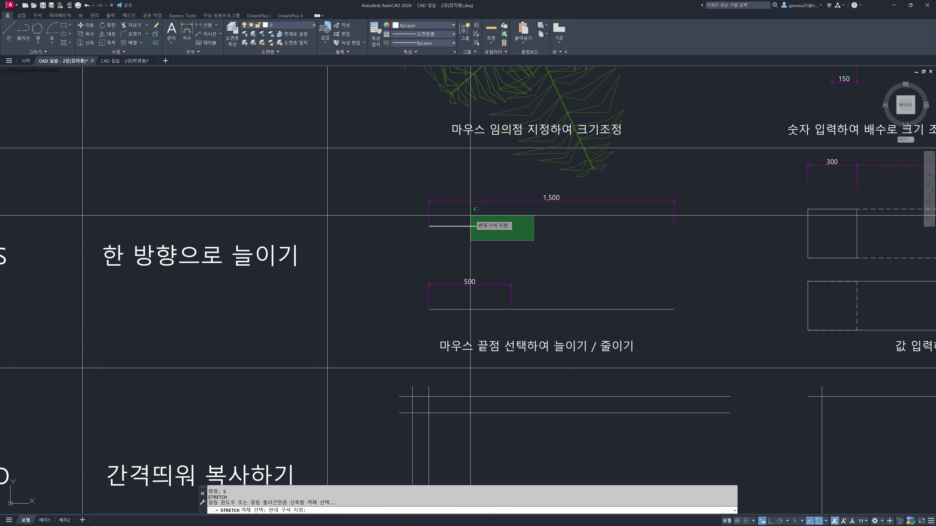
scroll(500, 217, up, 2)
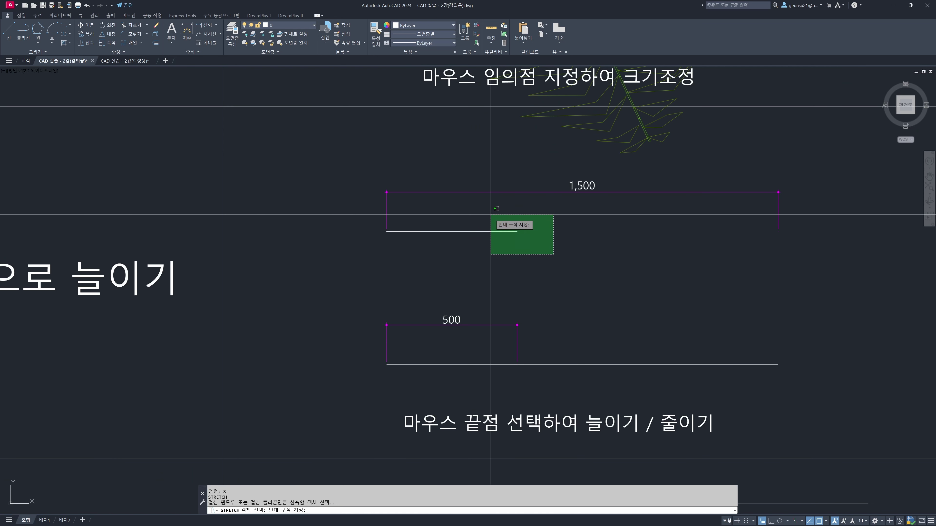
click(491, 214)
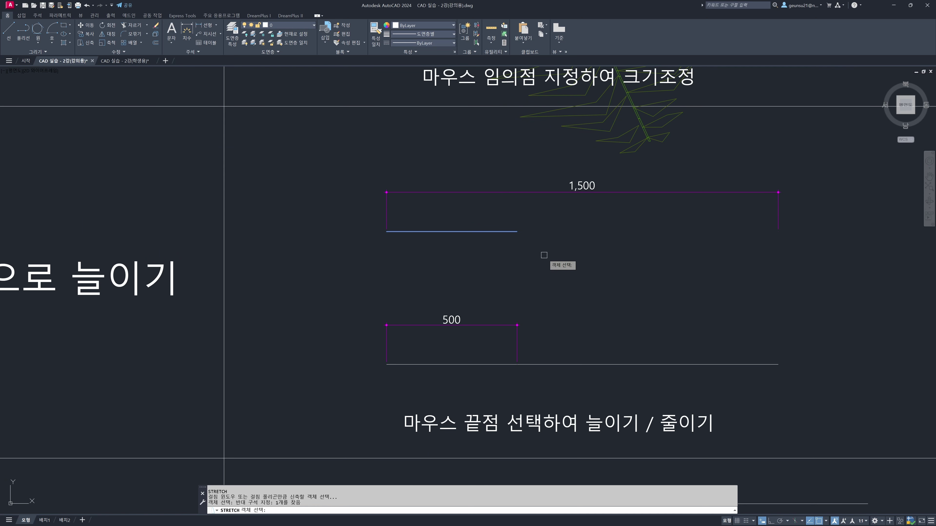
click(515, 264)
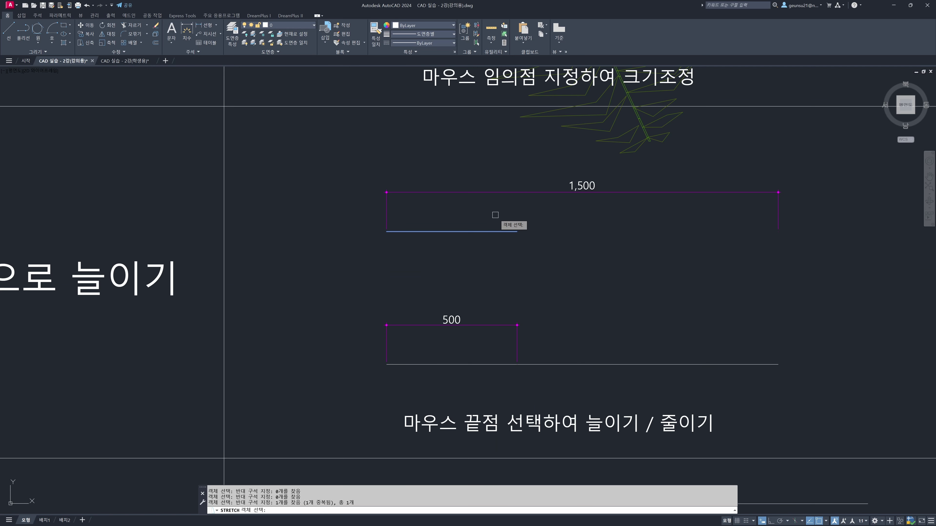
click(516, 232)
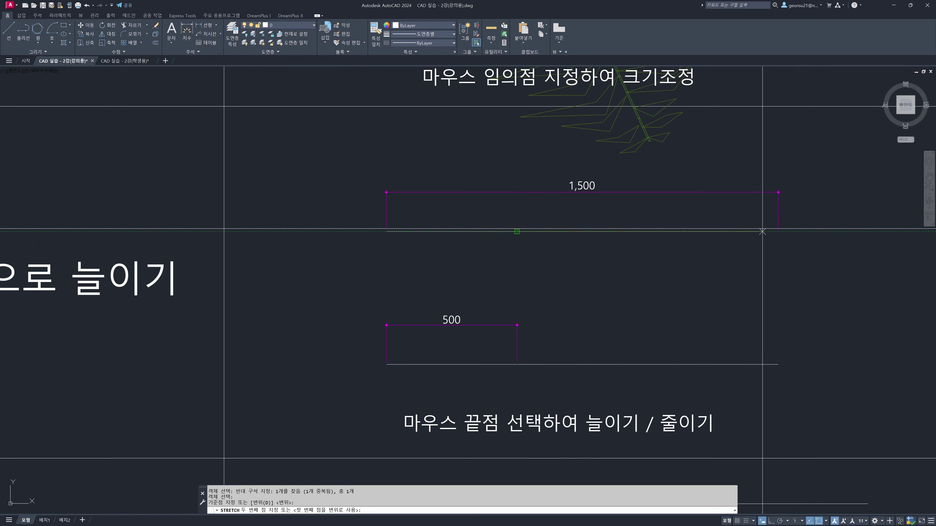
scroll(778, 232, up, 2)
scroll(779, 234, down, 2)
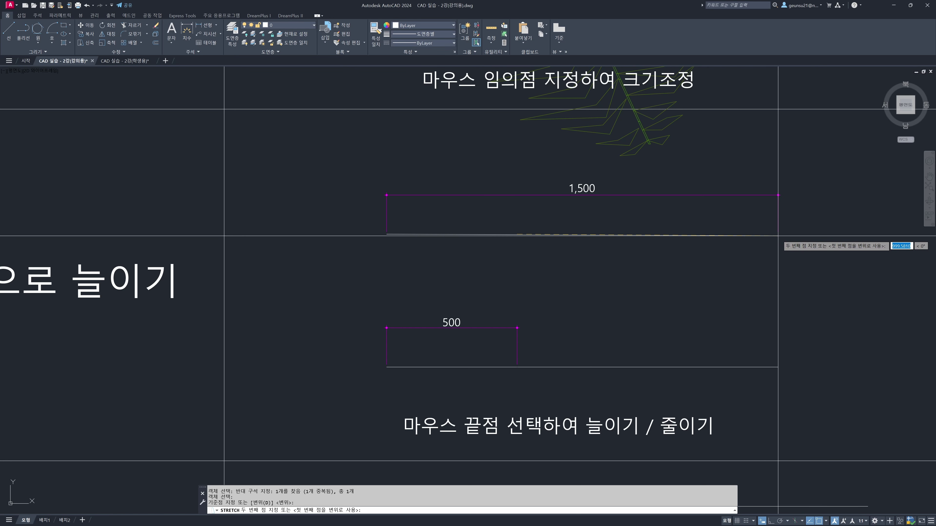
key(Escape)
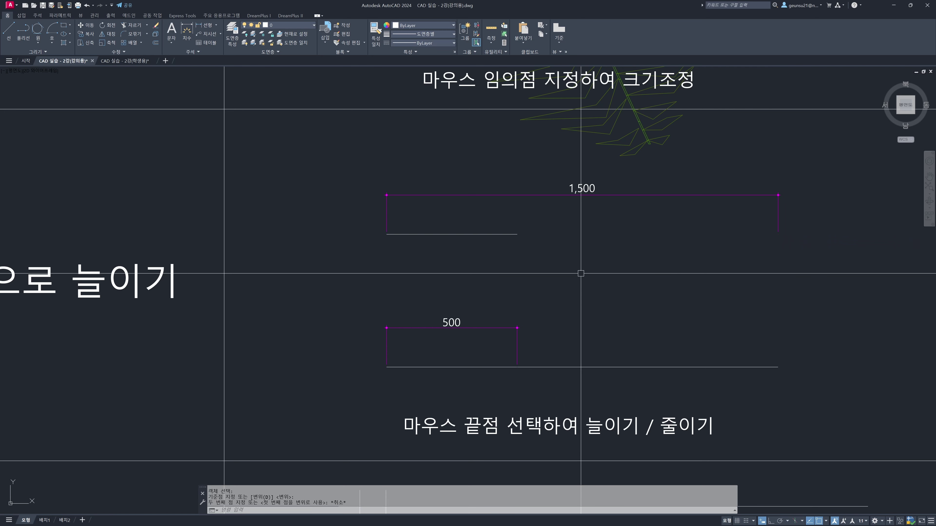
Step: Check the enabled object snap modes in the drafting settings and accept them
text(os)
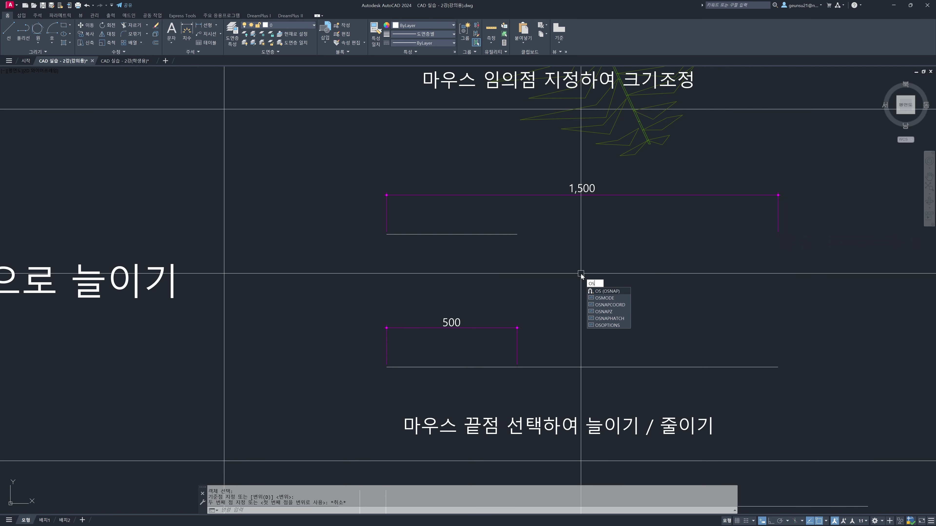
key(Return)
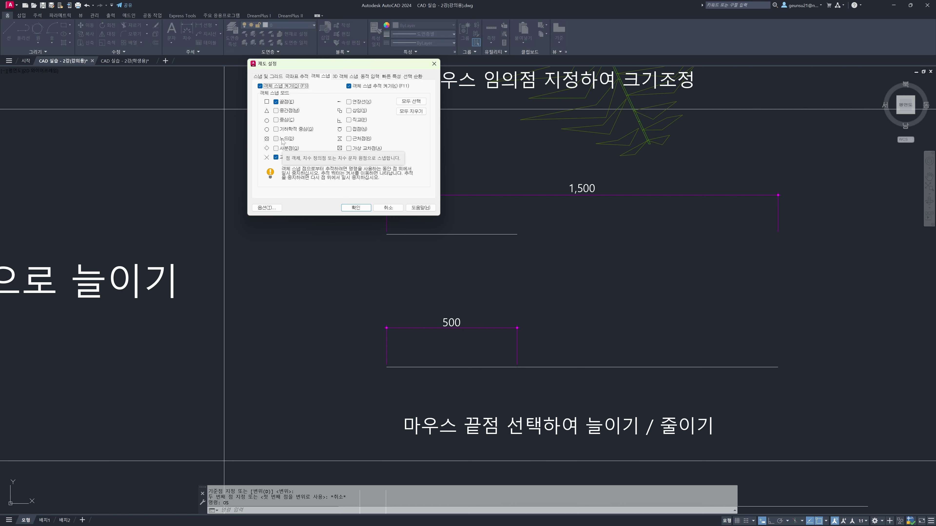
click(356, 208)
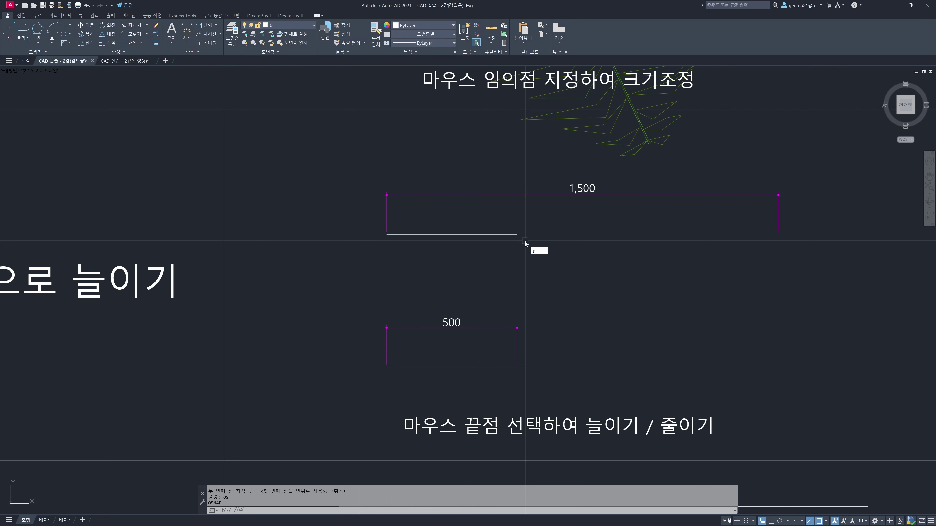
Step: Stretch the upper line's right endpoint horizontally to the end of the 1,500 dimension in the endpoint example, and undo the stretch
key(Return)
click(544, 257)
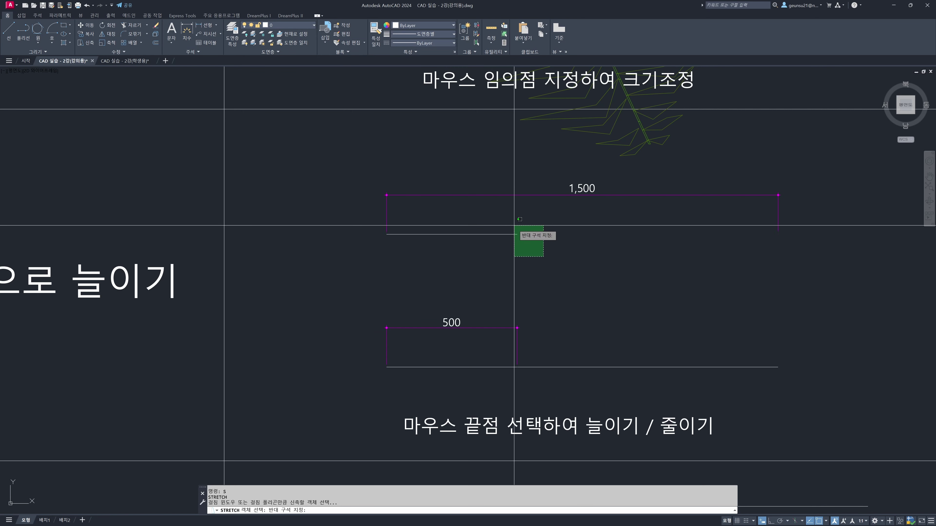
click(508, 219)
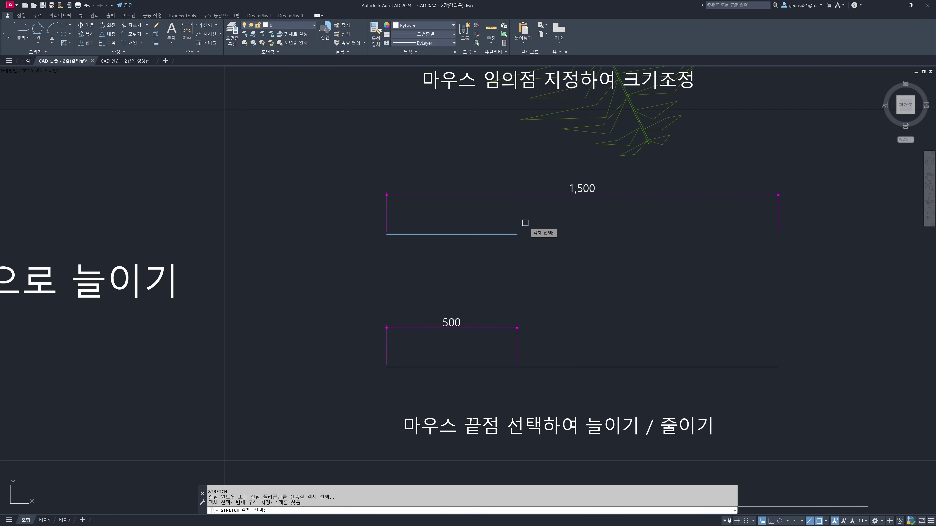
key(Return)
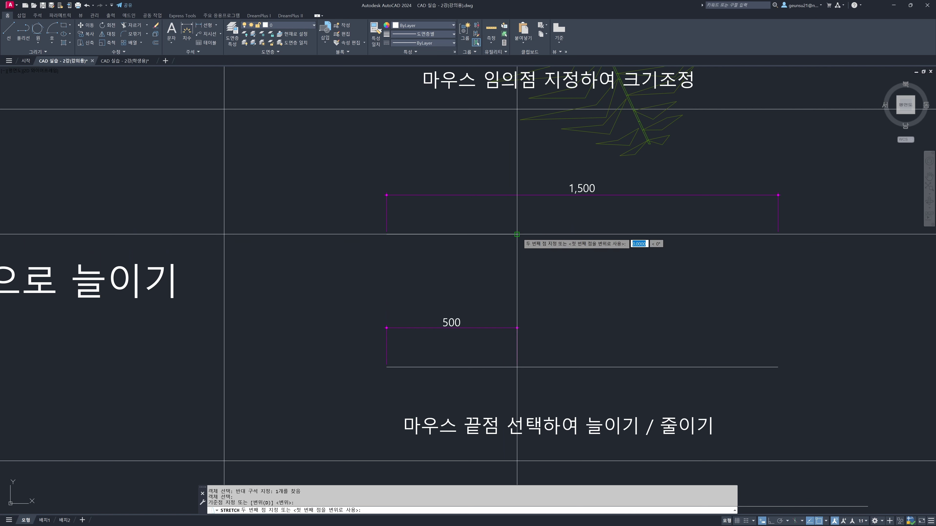
click(778, 234)
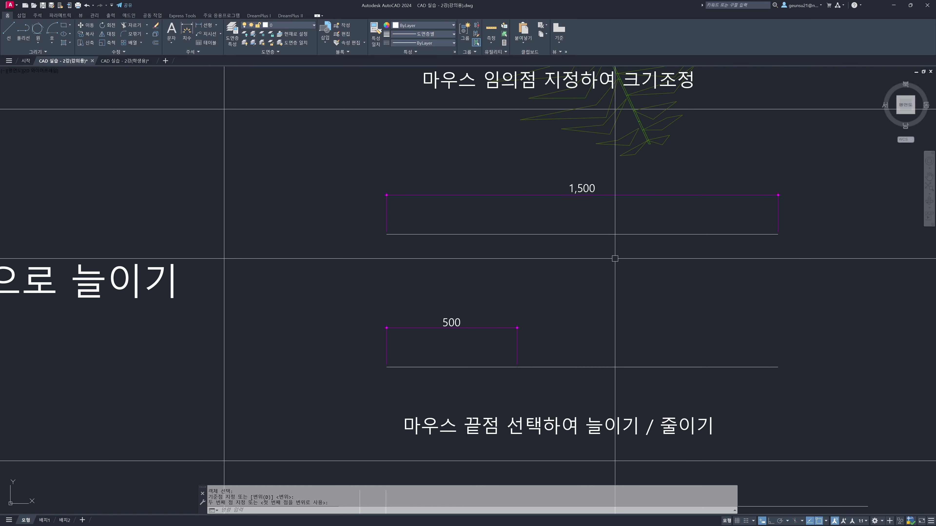
scroll(610, 200, down, 4)
key(ctrl+z)
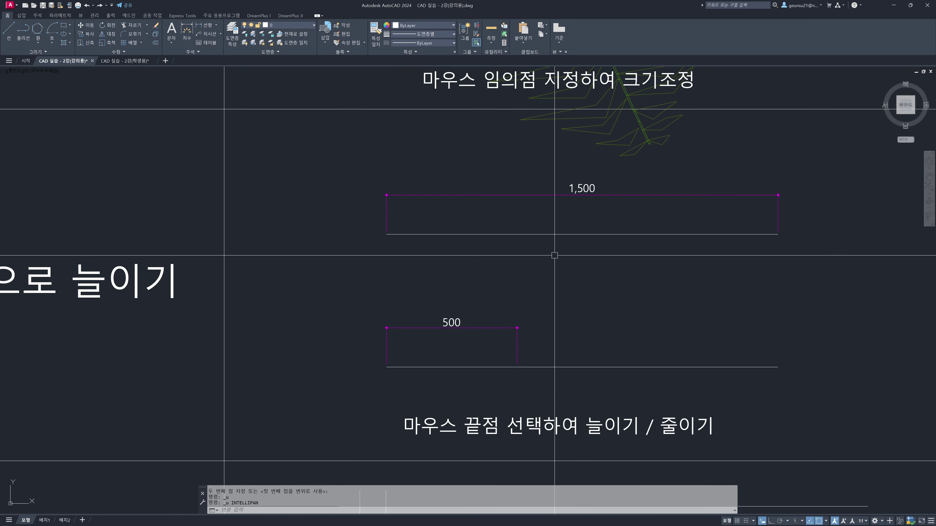
Step: Try STRETCH on the upper line fully enclosed in a selection window, displacing it down and right from its right endpoint, and undo it
text(s)
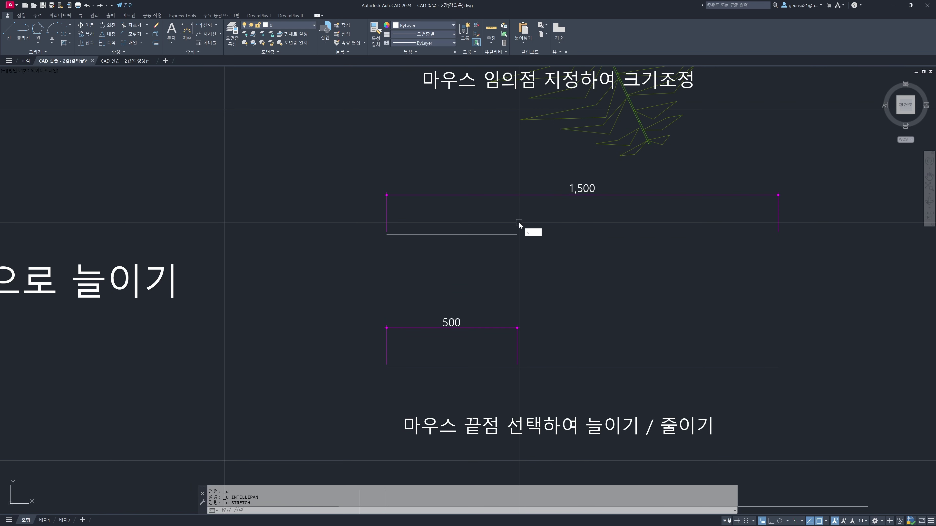
key(Return)
click(456, 216)
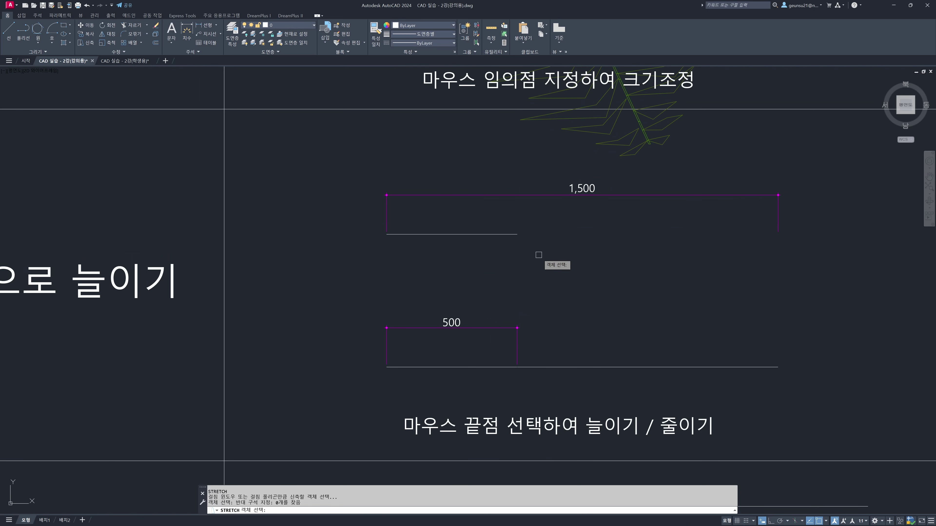
click(467, 225)
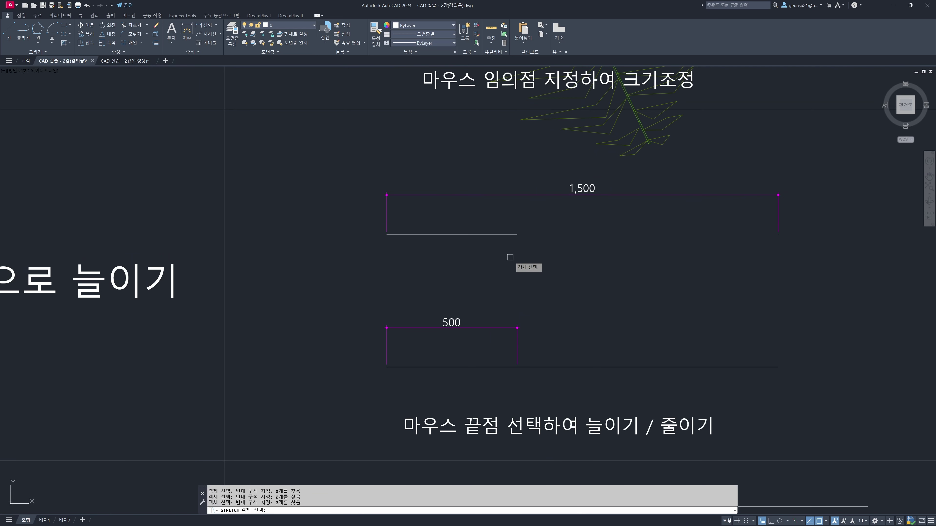
click(320, 214)
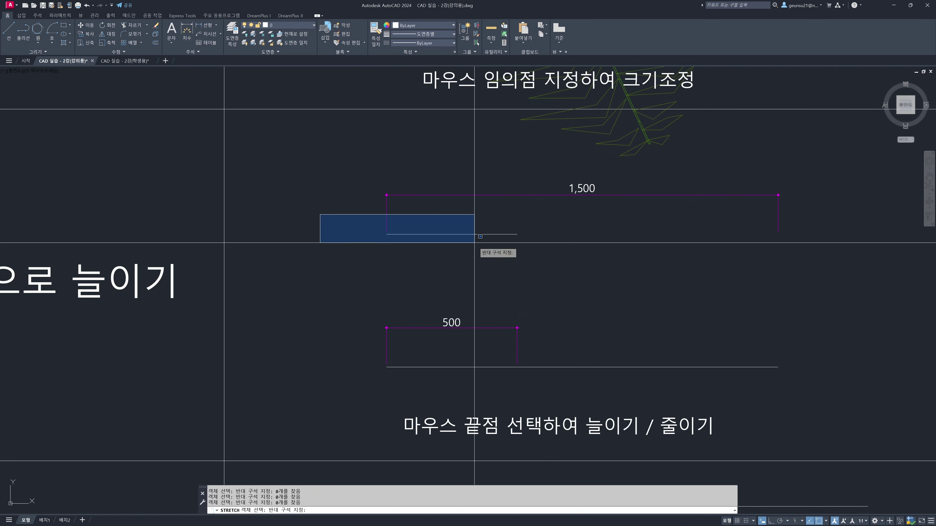
click(588, 261)
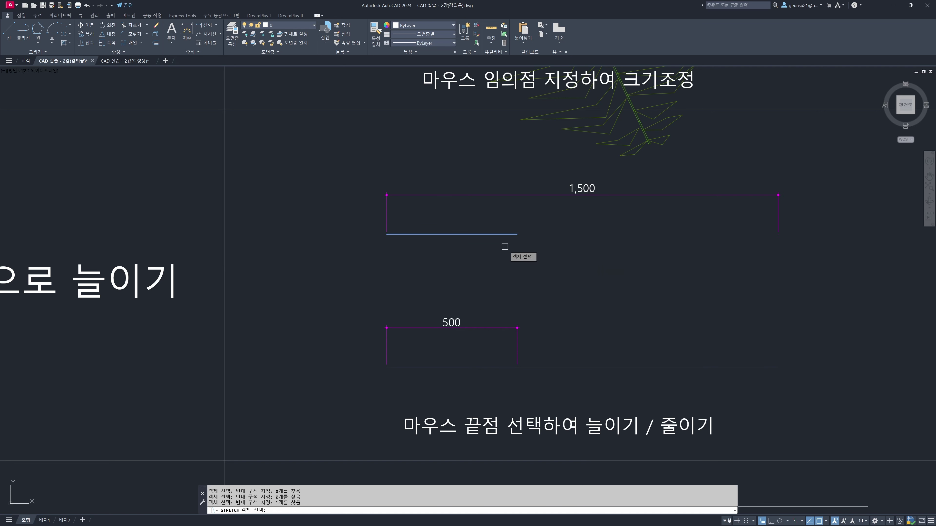
click(334, 215)
click(564, 266)
key(Return)
click(517, 234)
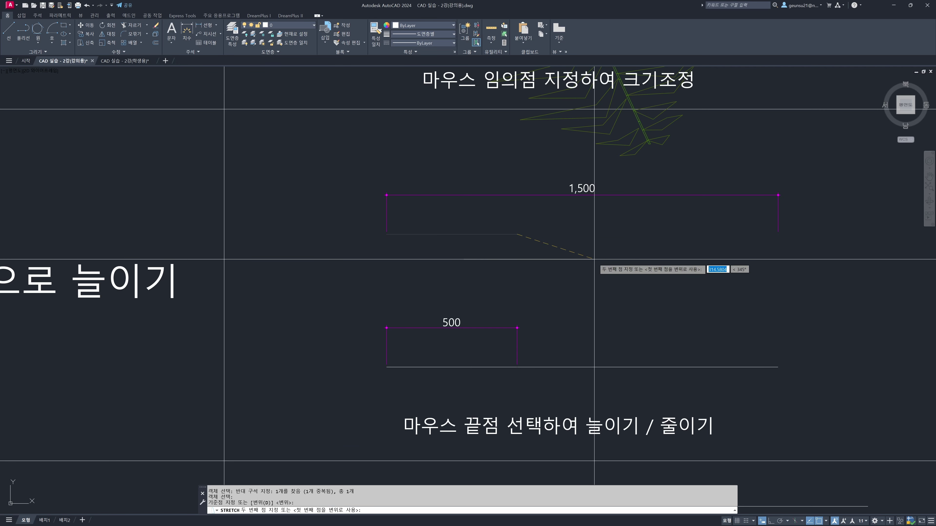
click(604, 259)
key(ctrl+z)
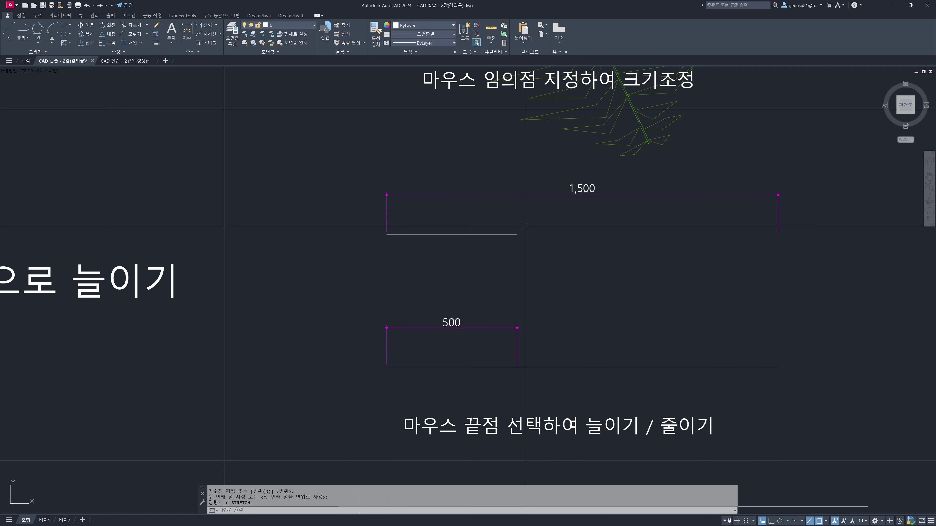
Step: Stretch the upper line's right endpoint horizontally to the end of the 1,500 dimension, using a crossing selection around that endpoint
key(Return)
click(535, 217)
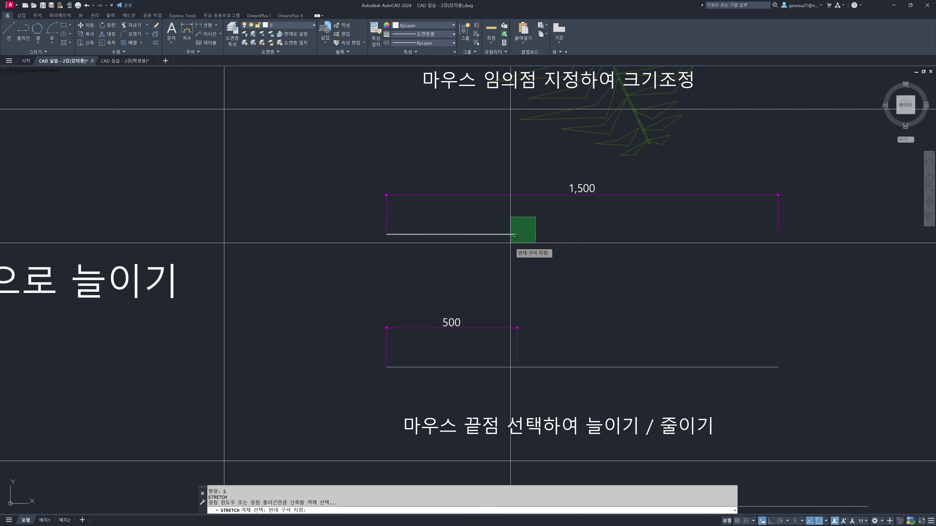
click(510, 243)
key(Return)
click(517, 234)
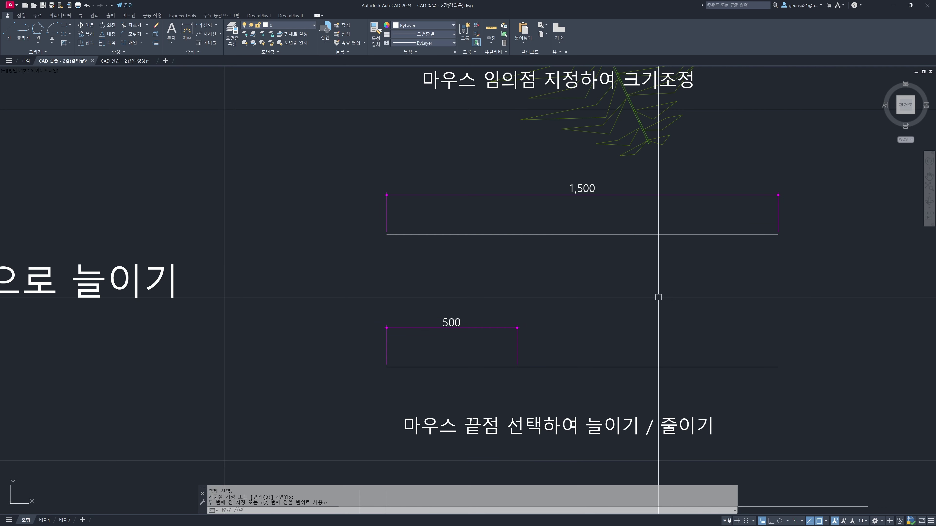
middle_drag(628, 330, 608, 289)
key(Escape)
key(Escape)
key(Escape)
Step: Shorten the lower line with STRETCH by moving its right endpoint back to the end of the 500 dimension
scroll(570, 303, down, 3)
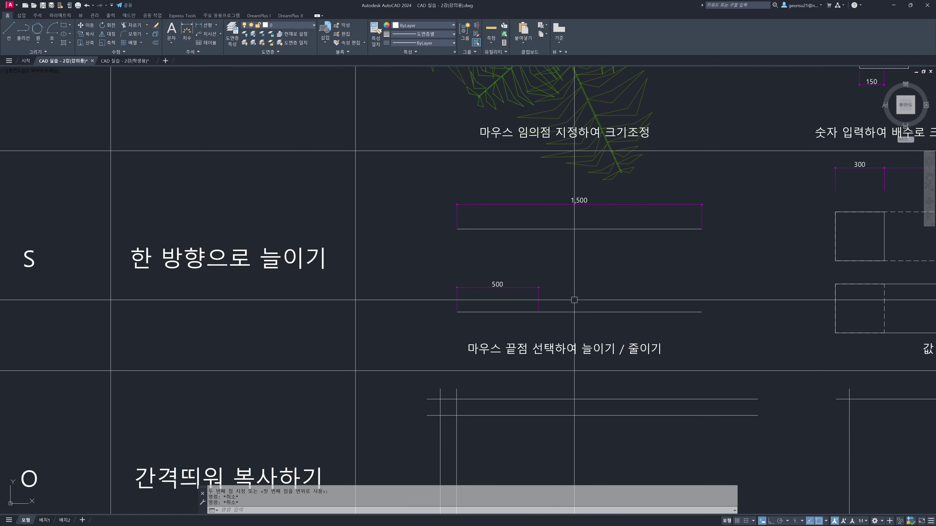
middle_drag(497, 272, 481, 272)
scroll(488, 279, up, 3)
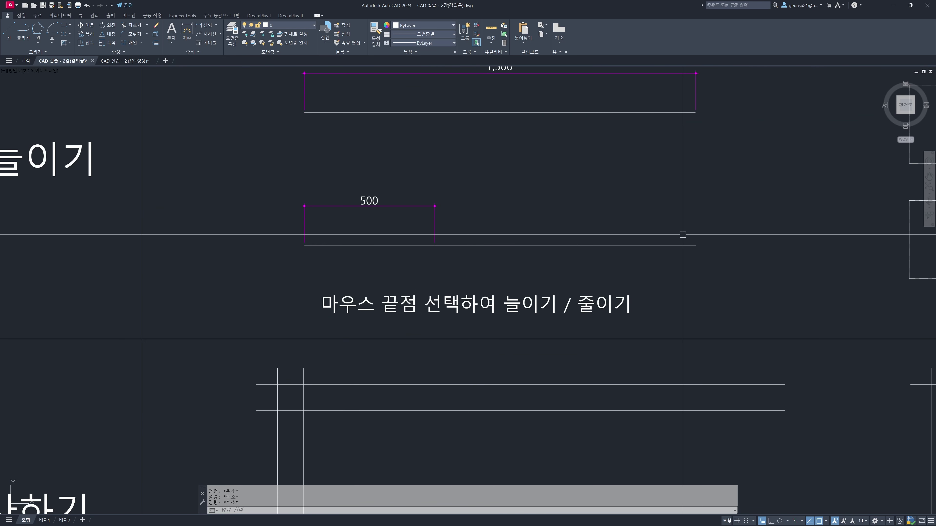
text(s)
key(Return)
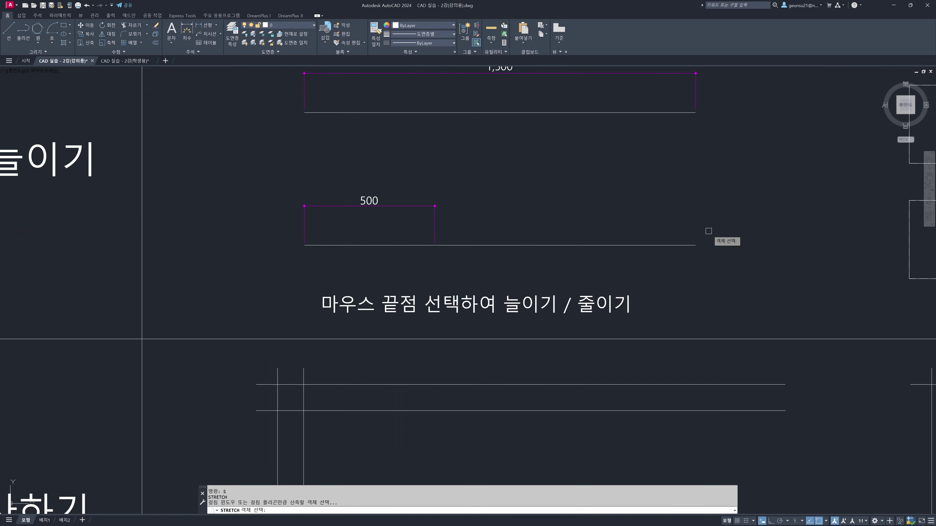
click(714, 221)
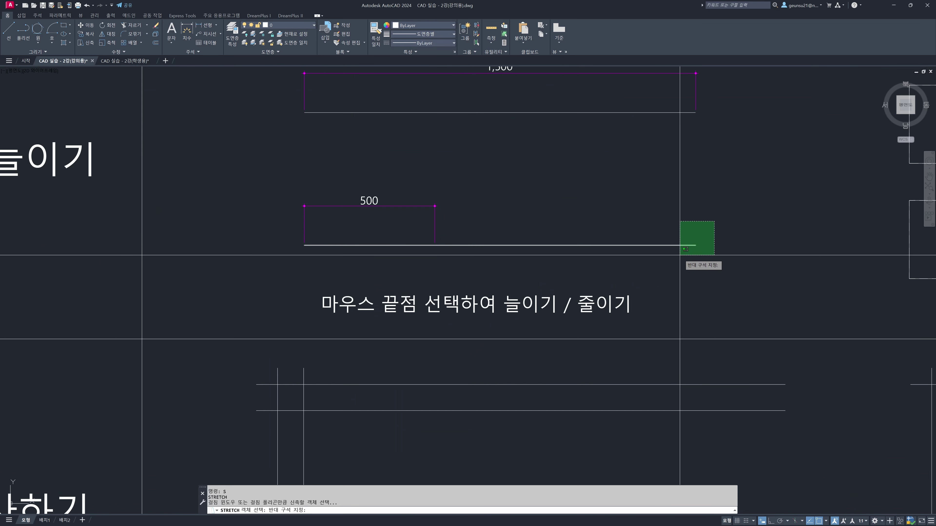
click(680, 255)
key(Return)
click(695, 245)
click(435, 245)
scroll(573, 296, down, 3)
mouse_move(573, 296)
middle_down()
mouse_move(501, 261)
mouse_move(469, 231)
middle_up()
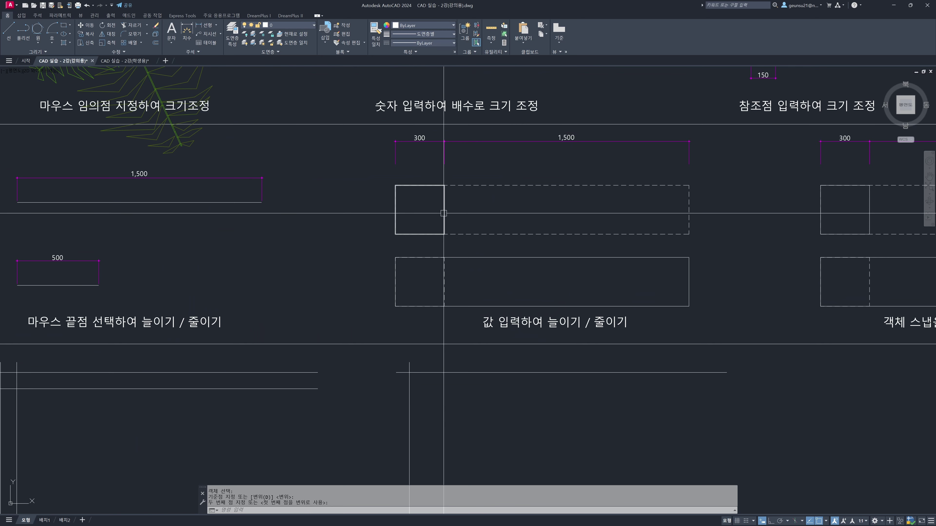
scroll(443, 201, up, 2)
middle_drag(443, 193, 361, 213)
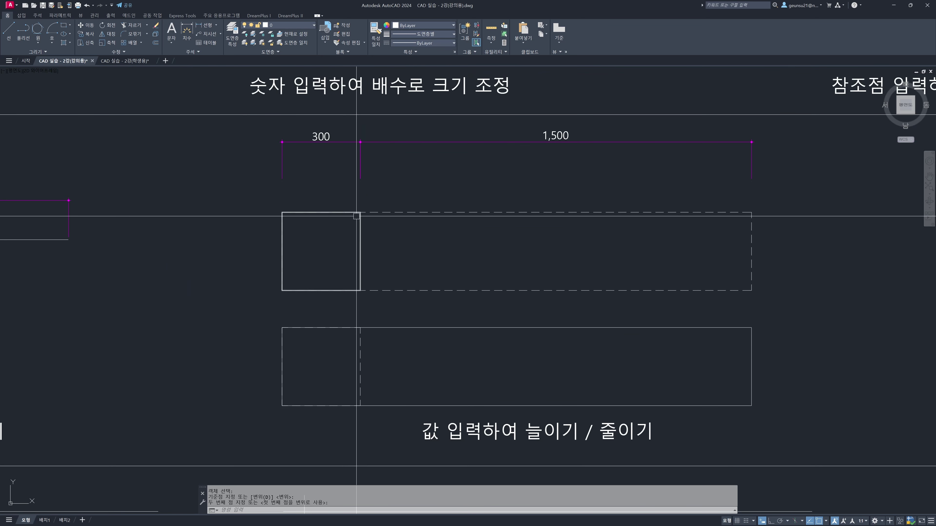
key(Escape)
key(Escape)
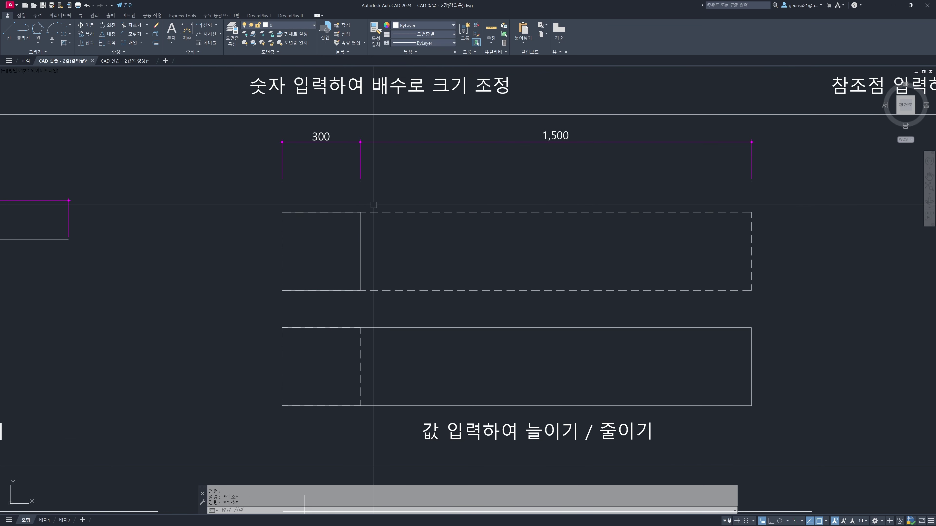
click(360, 213)
click(360, 212)
key(Escape)
key(Escape)
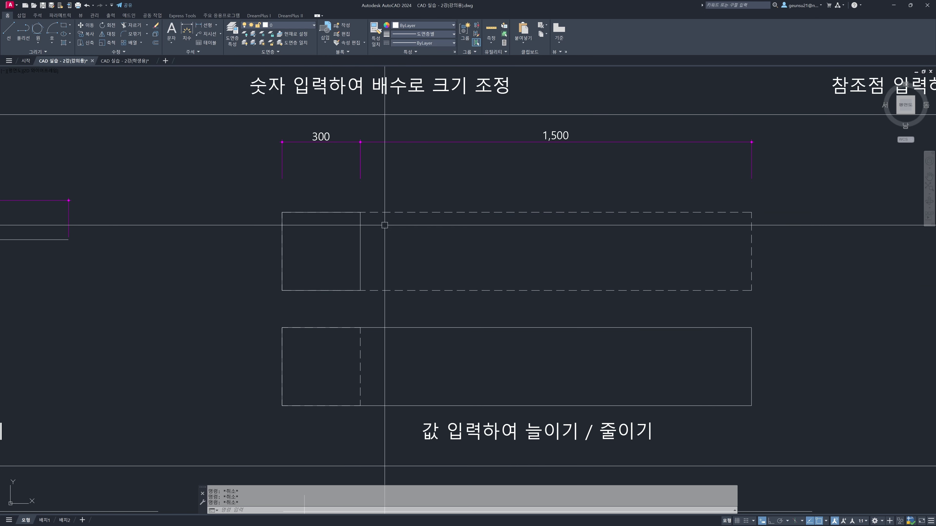
Step: Stretch the upper square's right side in the value-entry example to the far corner of the dashed rectangle
key(Return)
click(386, 198)
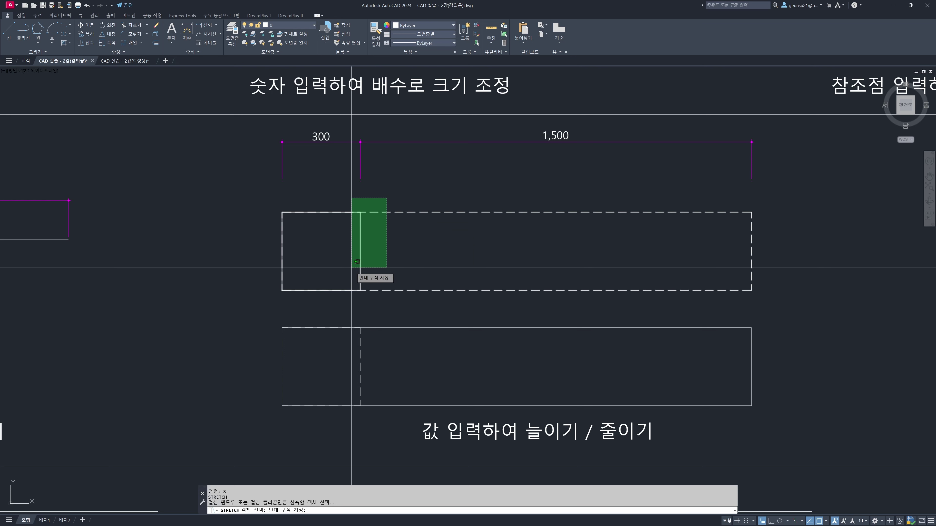
click(345, 300)
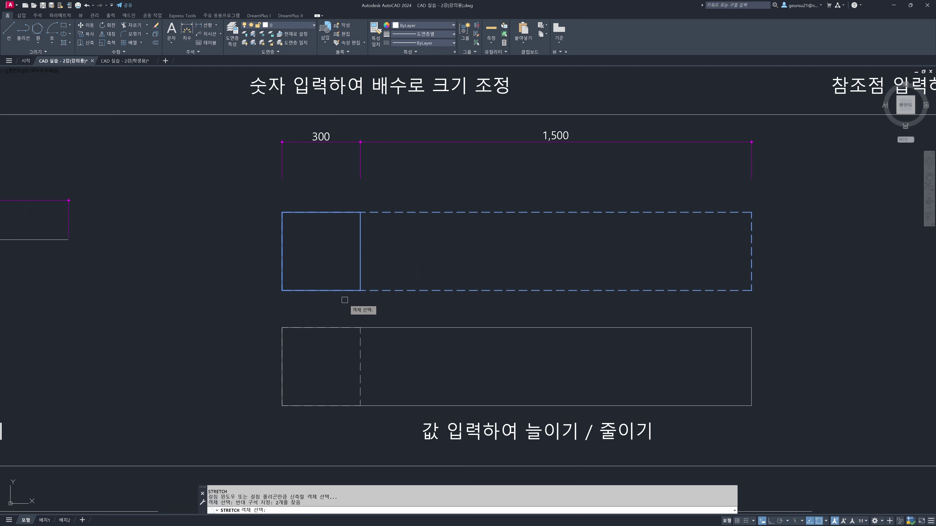
key(Return)
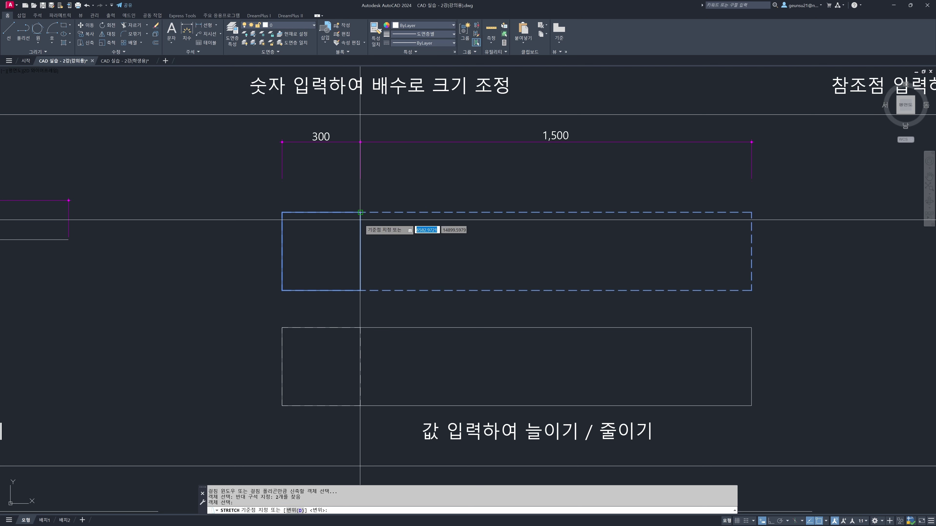
click(745, 210)
scroll(486, 341, down, 2)
scroll(699, 382, up, 3)
key(Return)
click(646, 262)
click(634, 324)
key(Escape)
key(Escape)
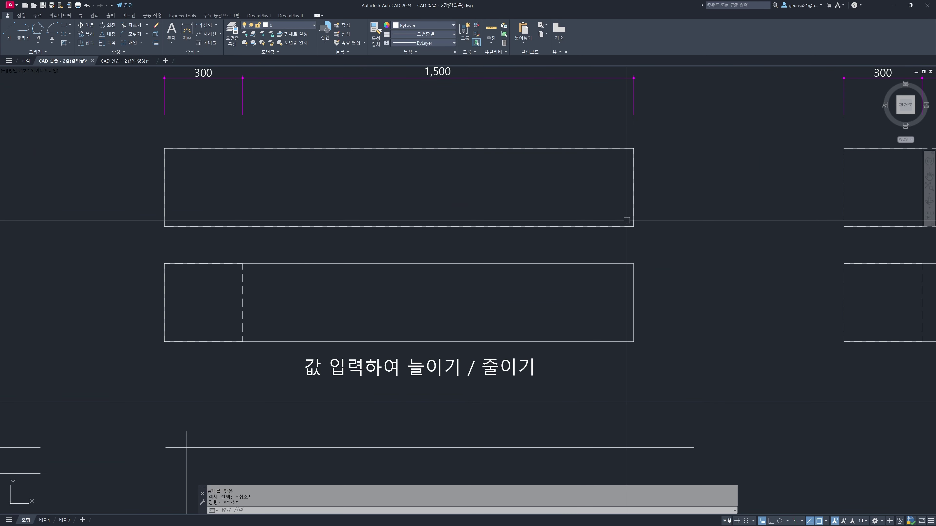
text(s)
key(Return)
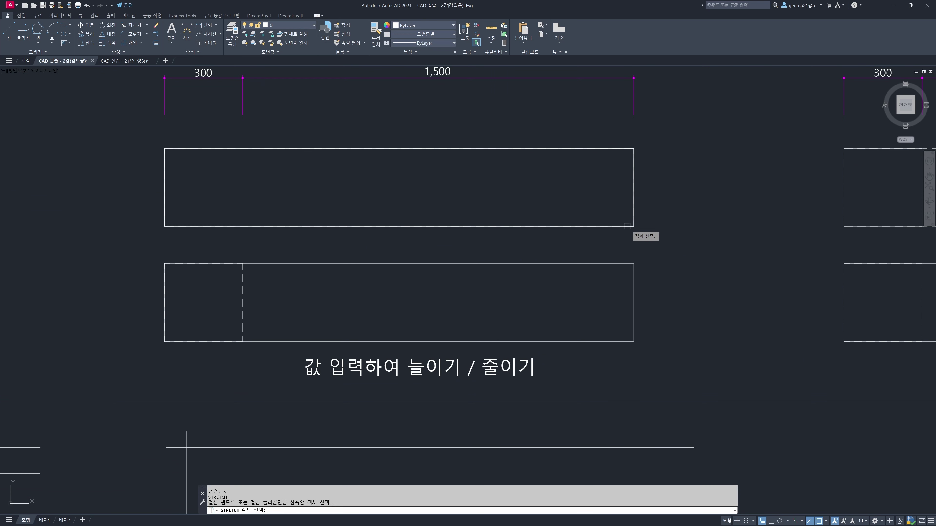
key(Escape)
Step: Shorten the lower rectangle in the value-entry example with STRETCH, moving its right side back to the dashed 300 square's corner
key(Return)
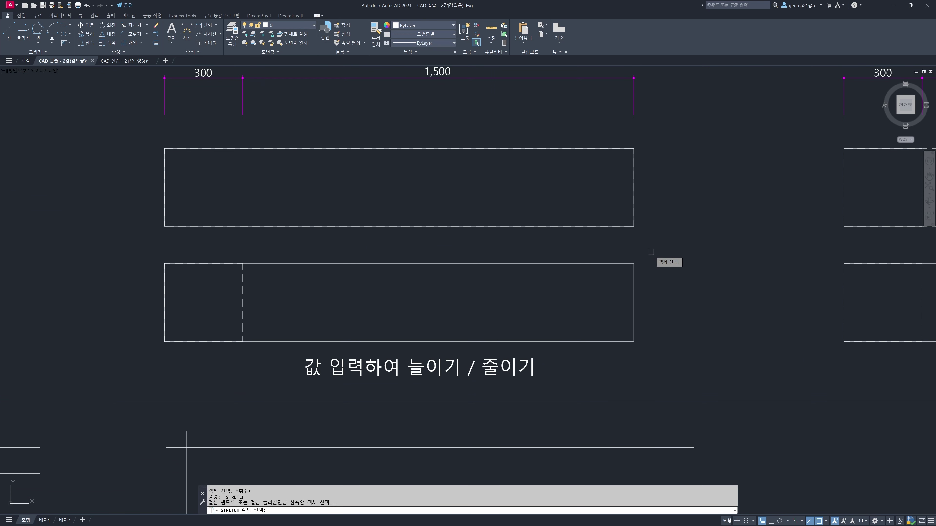
click(651, 253)
click(620, 340)
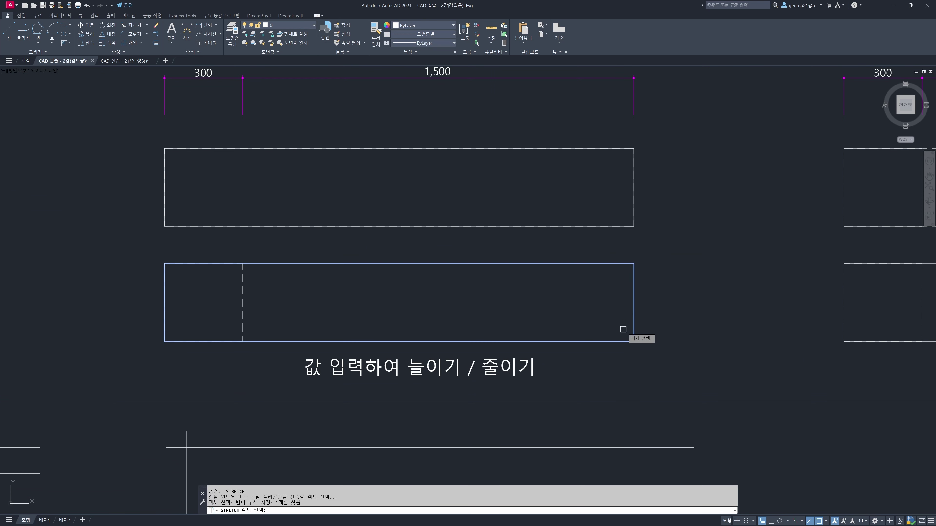
key(Return)
click(633, 264)
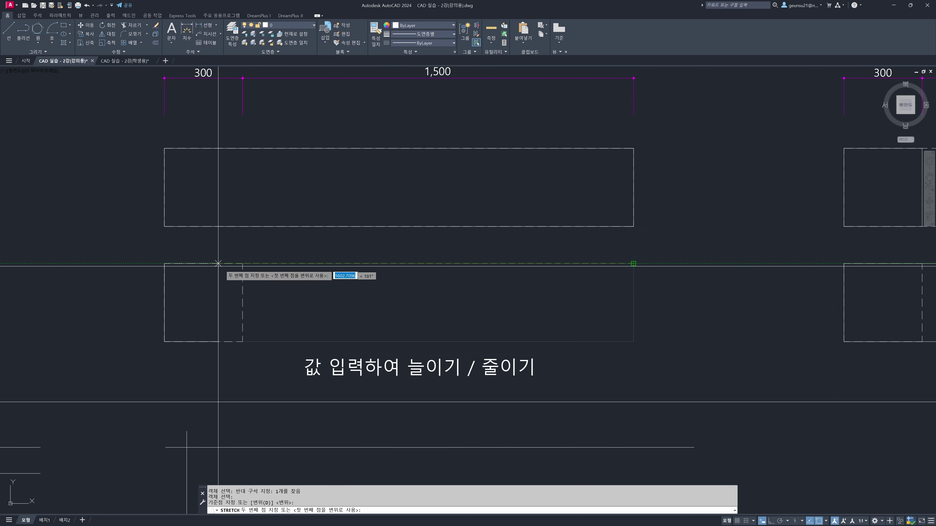
click(239, 263)
middle_drag(385, 310, 319, 318)
mouse_move(831, 261)
middle_down()
mouse_move(410, 274)
mouse_move(403, 266)
mouse_move(355, 280)
middle_up()
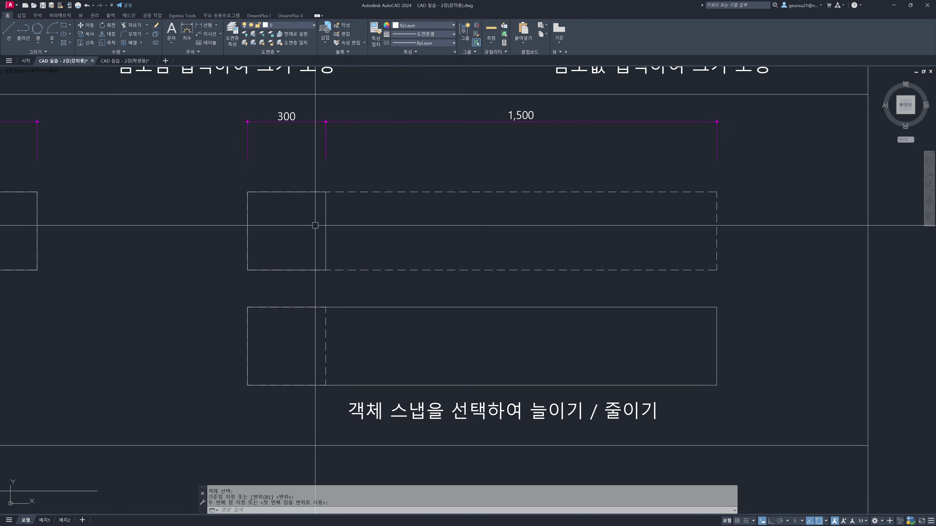
middle_drag(564, 242, 641, 238)
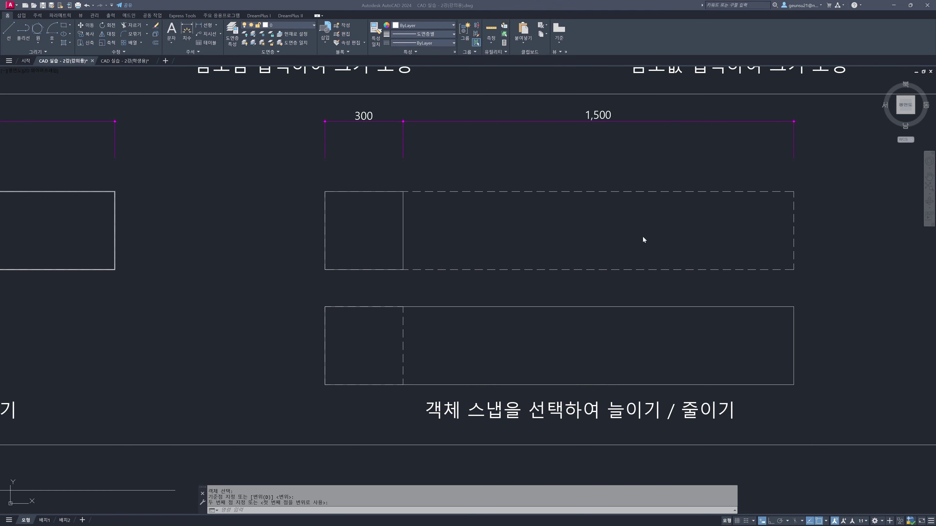
mouse_move(525, 224)
middle_down()
mouse_move(495, 226)
mouse_move(519, 244)
mouse_move(758, 229)
middle_up()
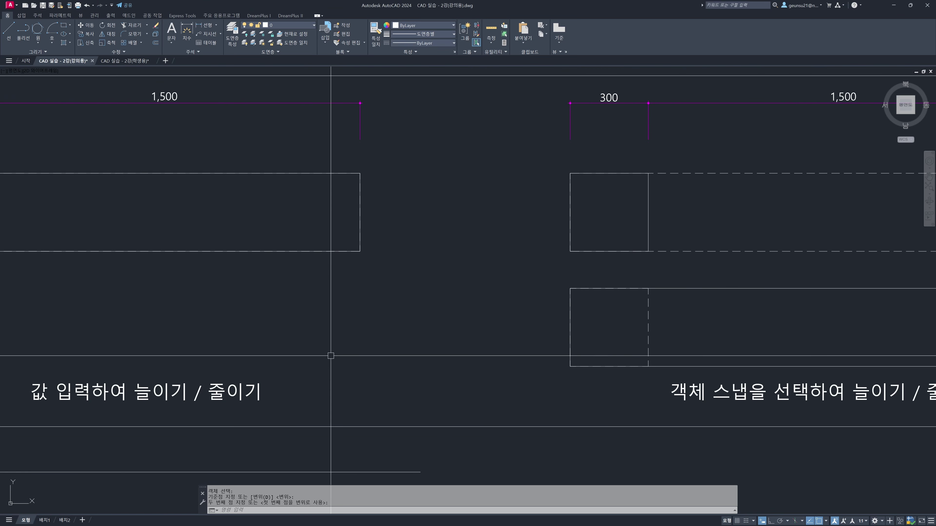
scroll(599, 392, down, 2)
click(240, 289)
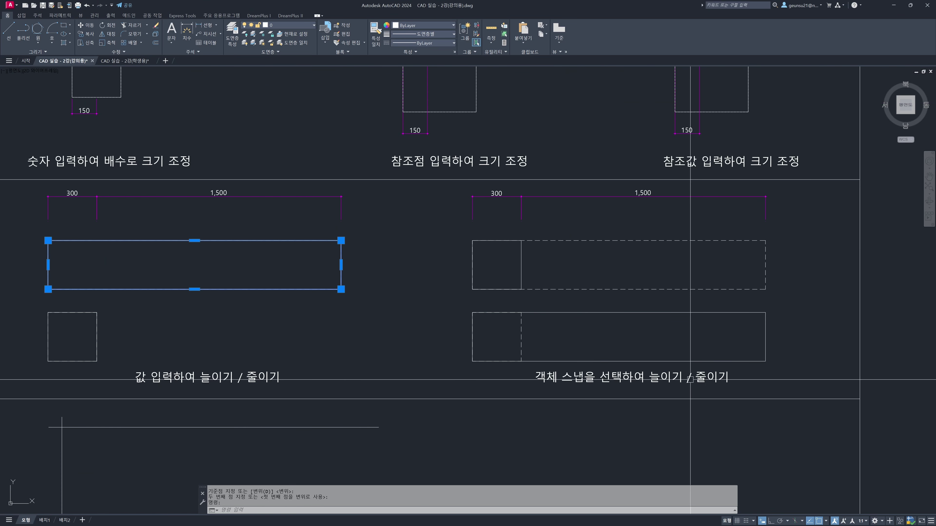
click(578, 382)
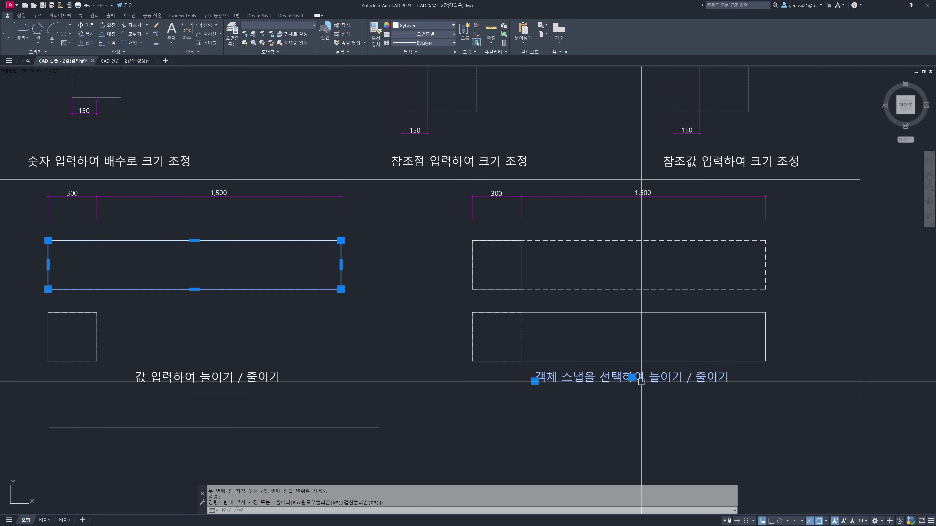
key(Escape)
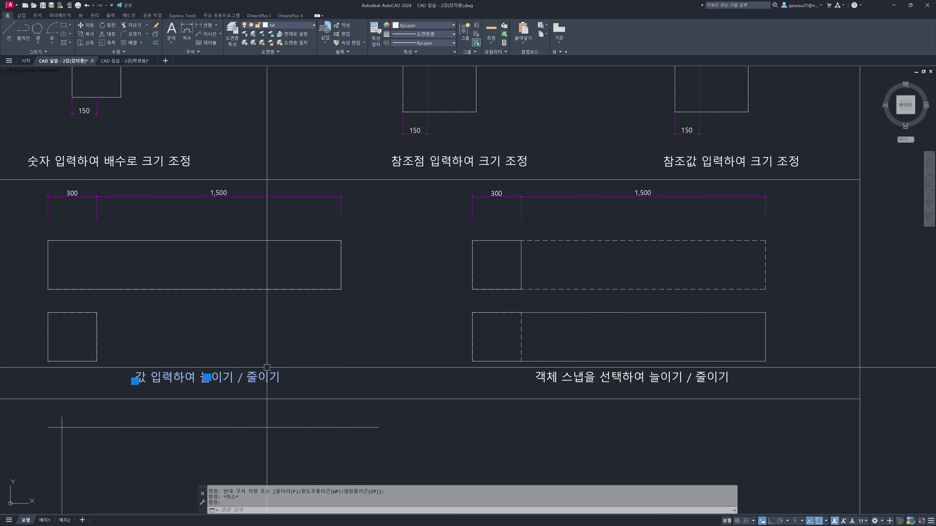
key(Escape)
key(Escape)
Step: Stretch the upper square's right side in the object-snap example horizontally by 1500 with Ortho on, filling the dashed rectangle
scroll(618, 260, up, 2)
text(s)
key(Return)
click(487, 326)
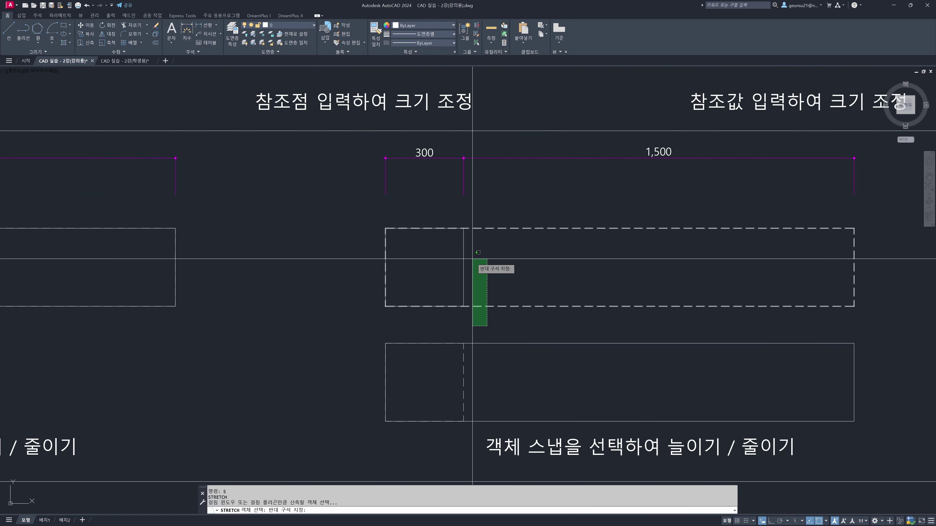
click(456, 221)
key(Return)
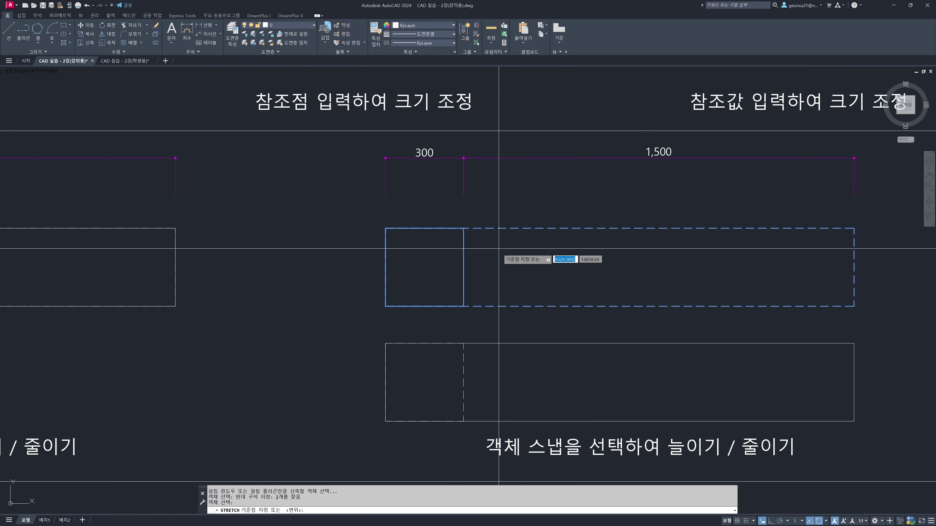
click(503, 265)
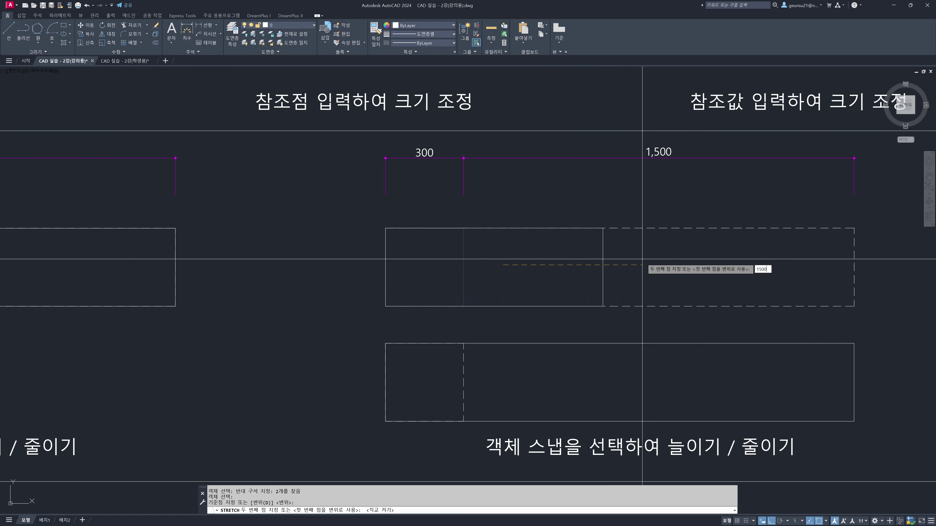
key(Return)
click(649, 158)
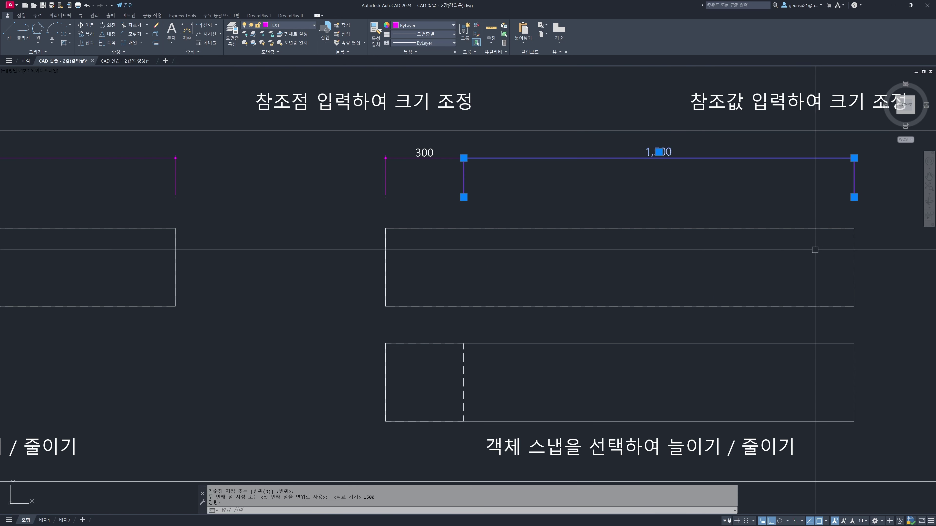
key(Escape)
key(Escape)
Step: Shorten the lower rectangle in the object-snap example with STRETCH, moving its right side 1500 to the left
middle_drag(736, 343, 668, 250)
text(s)
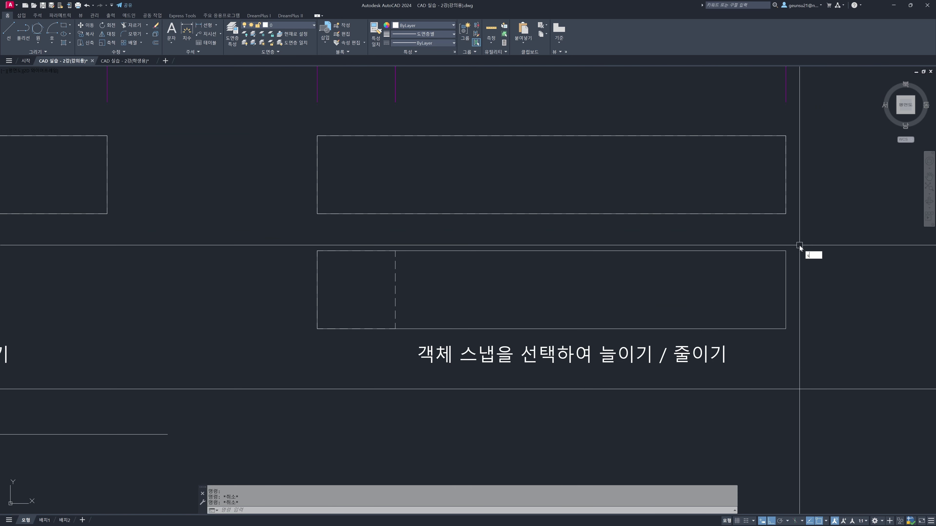
key(Return)
click(803, 240)
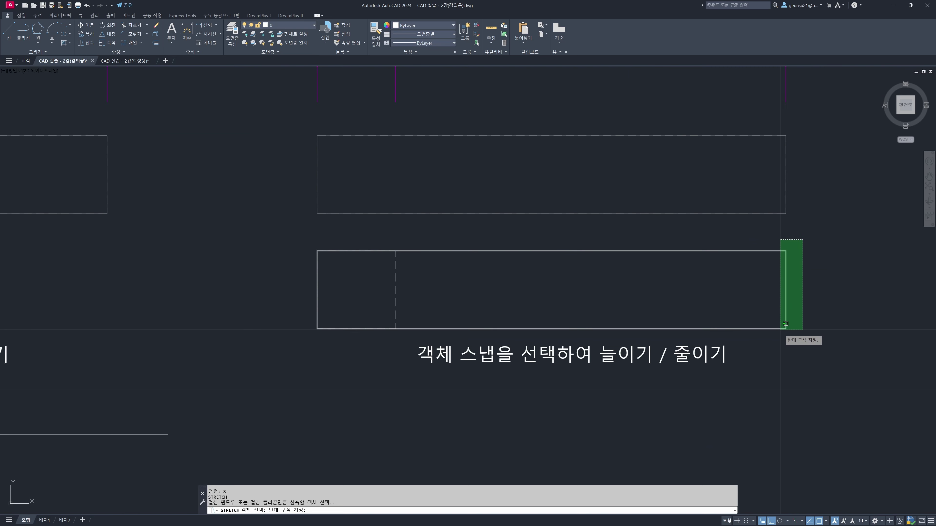
click(778, 337)
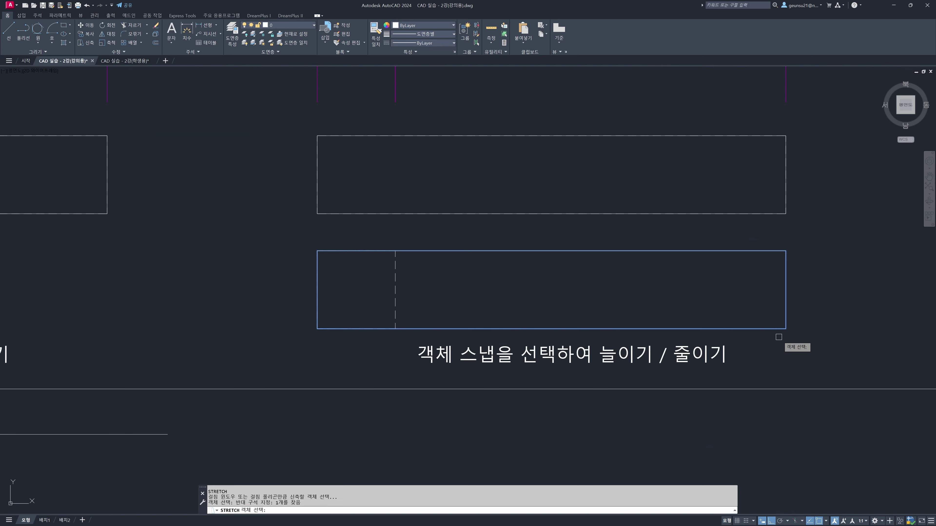
key(Return)
click(768, 279)
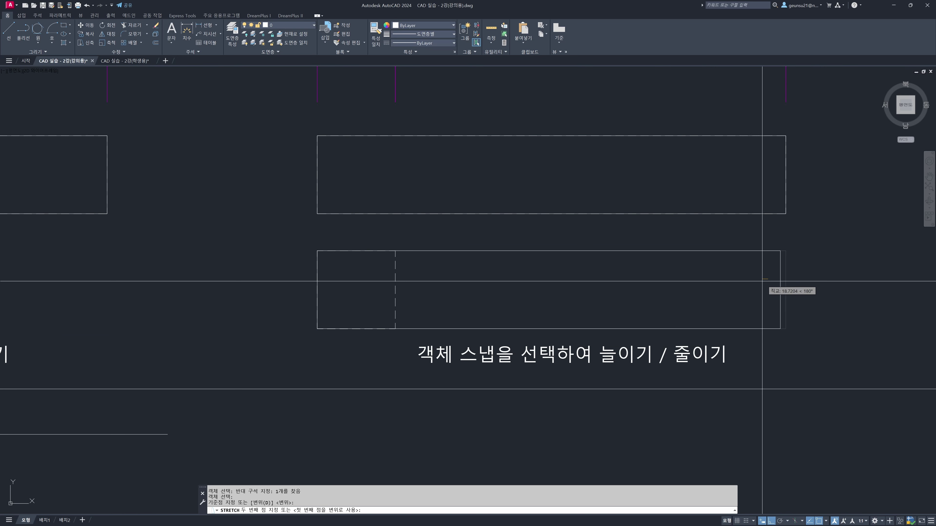
scroll(517, 294, down, 2)
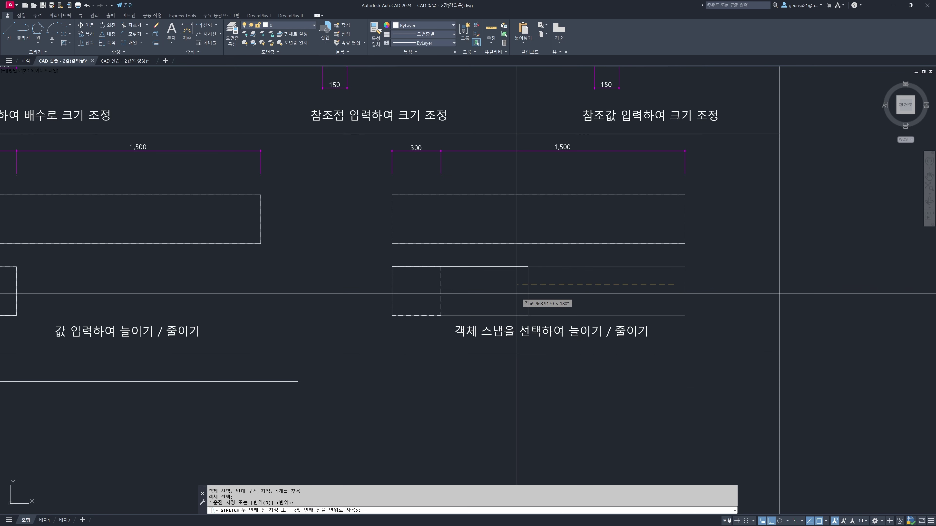
key(Escape)
key(Escape)
key(Escape)
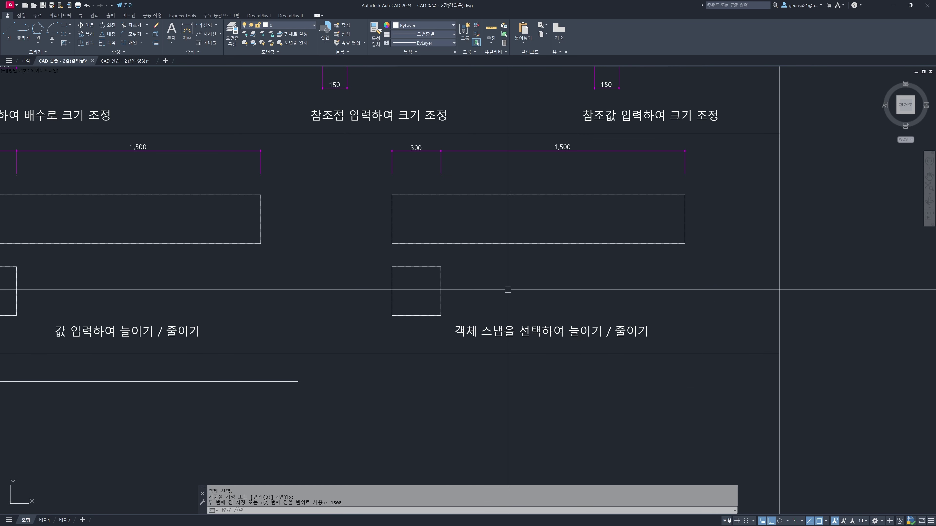
scroll(449, 291, down, 3)
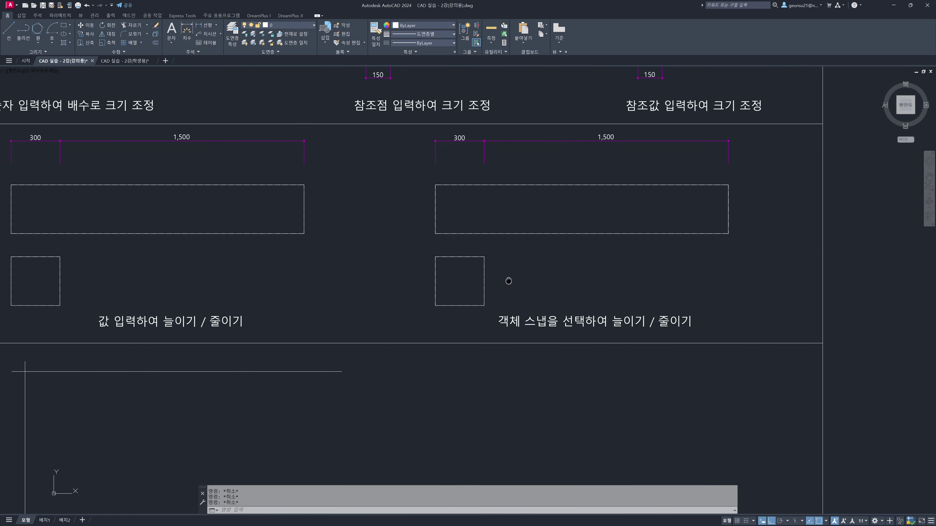
Step: In the first OFFSET example, offset the second vertical line once to the right, picking the distance from the gap between the two vertical lines
middle_drag(508, 275, 718, 246)
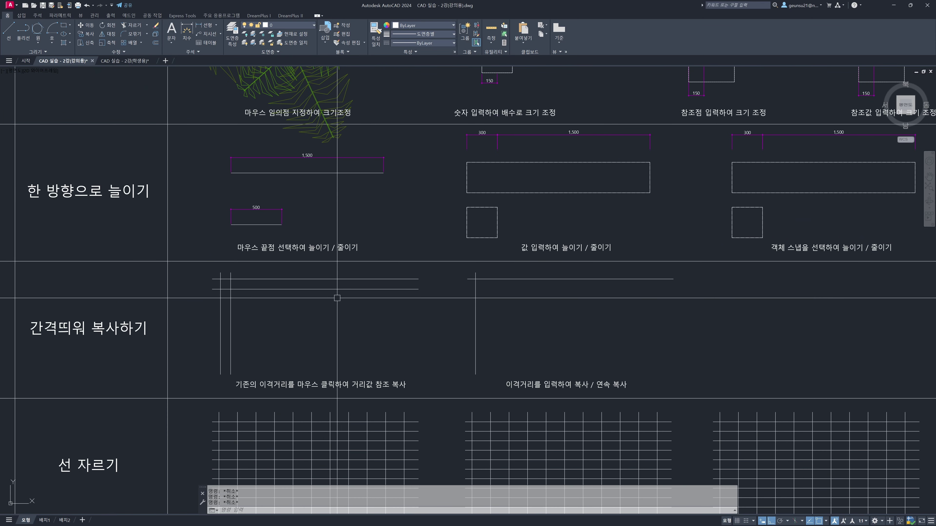
middle_drag(2, 222, 287, 133)
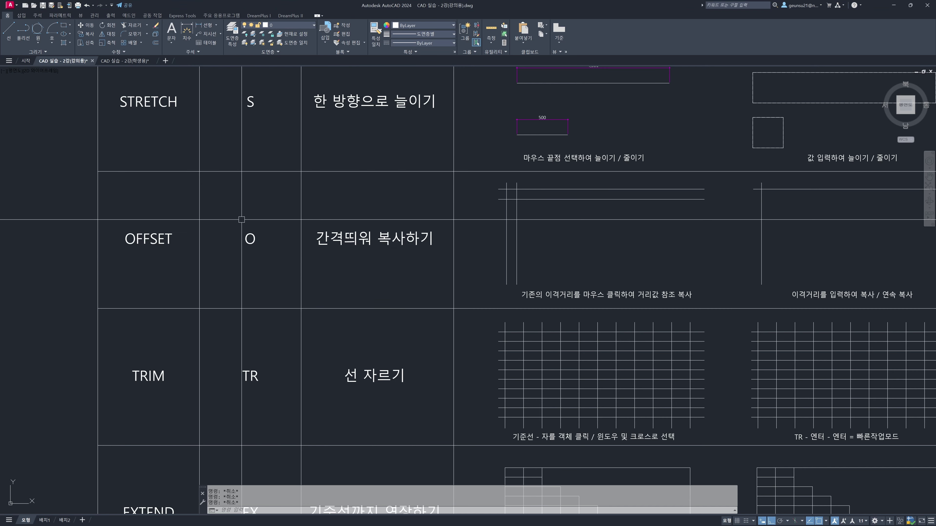
scroll(579, 212, up, 3)
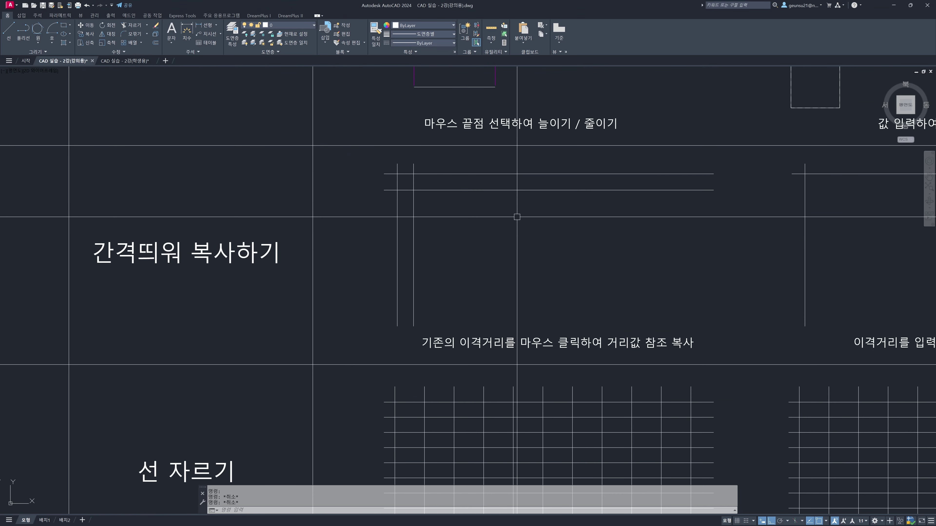
key(Return)
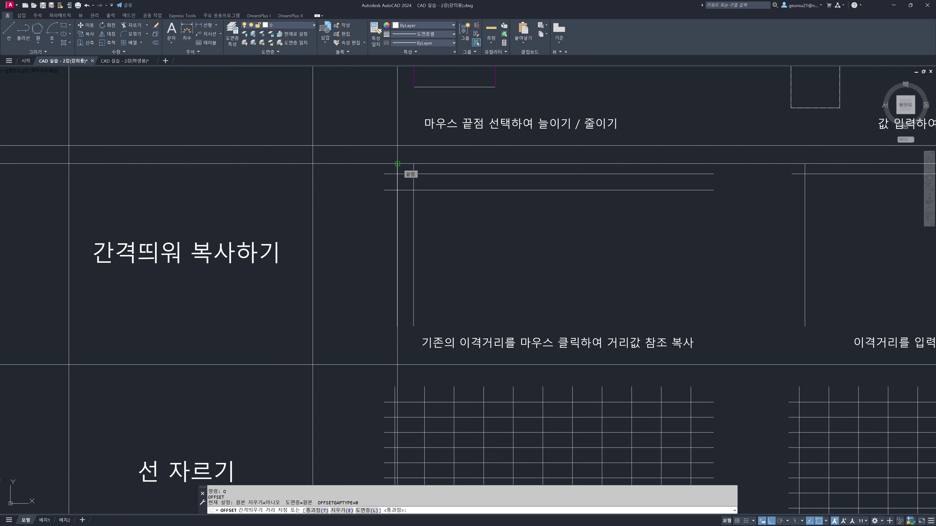
click(414, 164)
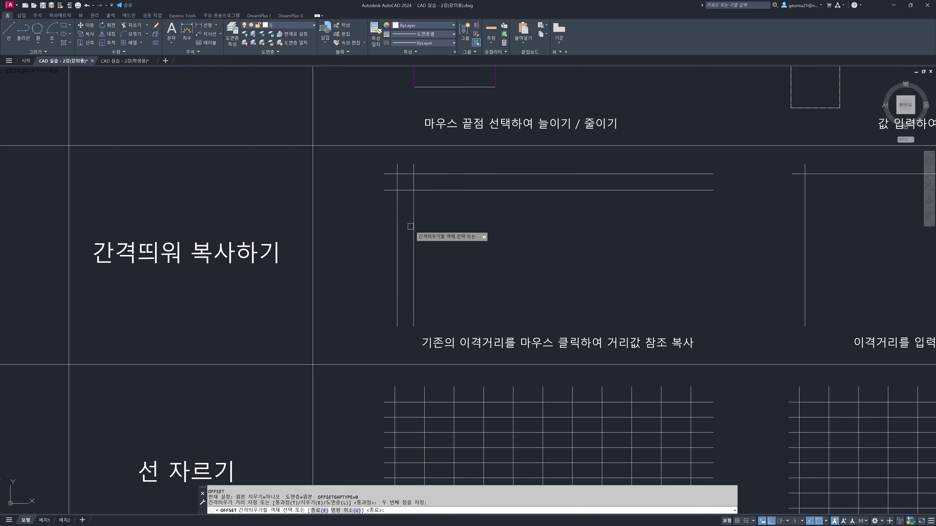
click(414, 251)
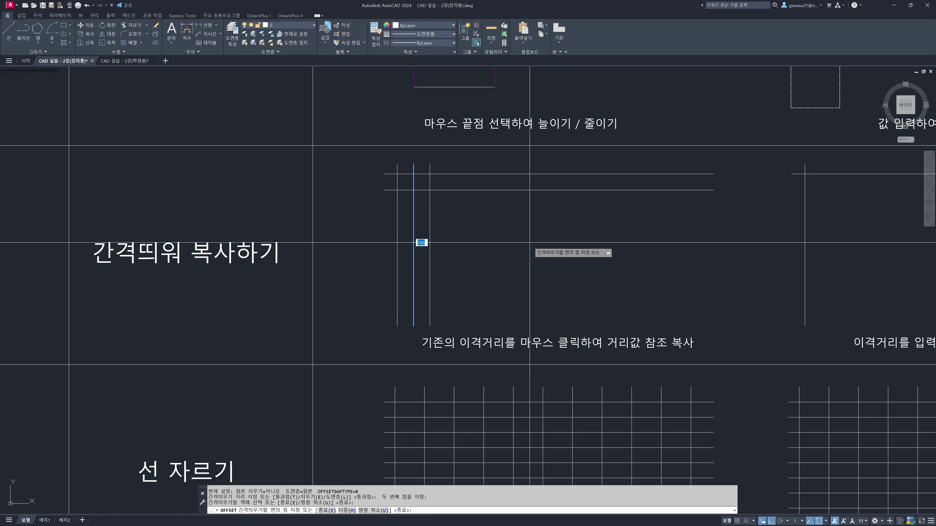
click(502, 239)
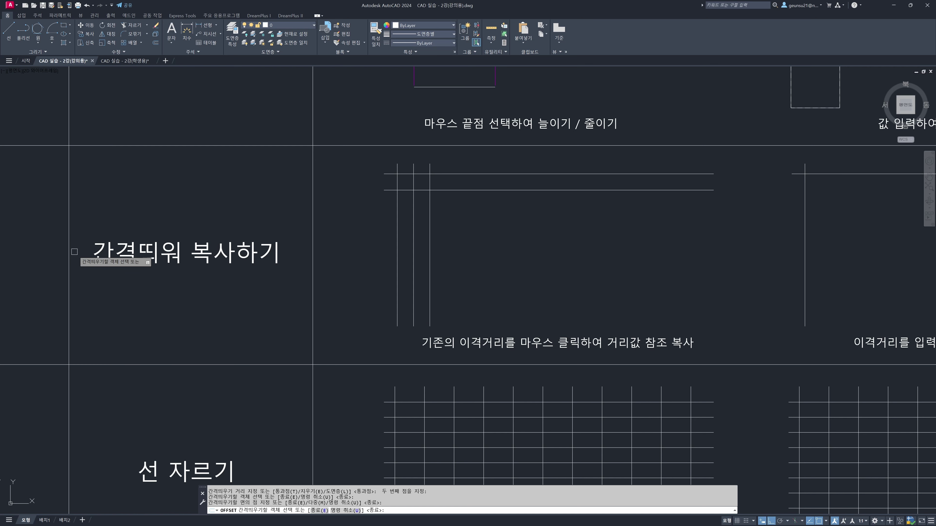
Step: Add six more vertical copies to the right at the same distance, offsetting the newest line each time, and end OFFSET
click(430, 208)
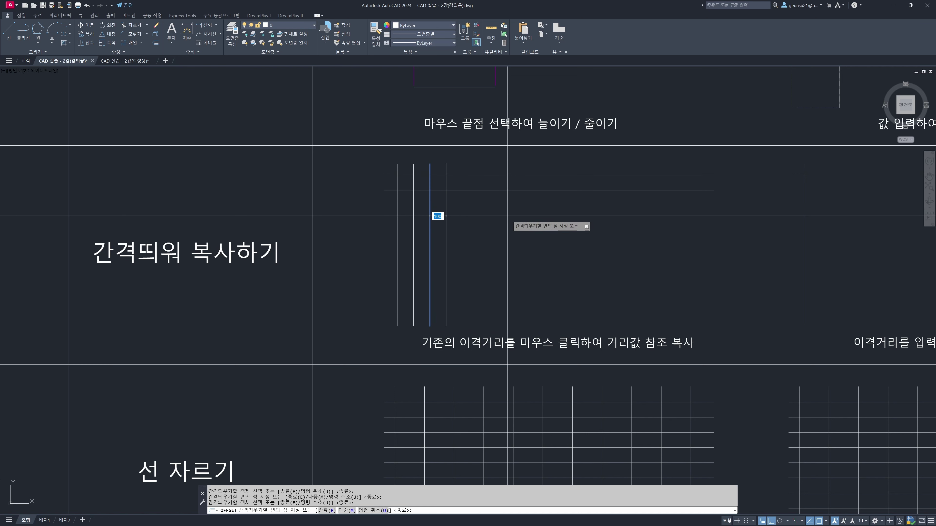
click(511, 218)
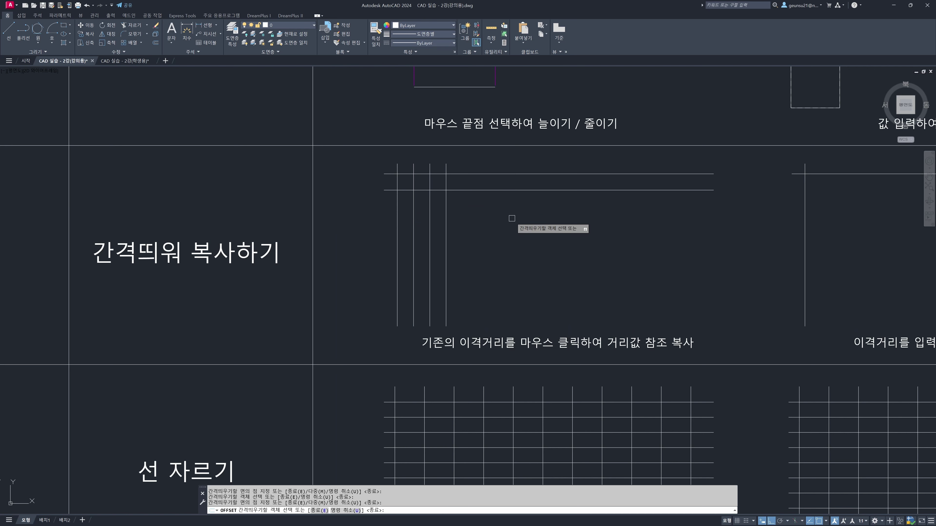
click(447, 211)
click(472, 218)
click(463, 211)
click(523, 217)
click(477, 218)
click(513, 211)
click(493, 214)
click(512, 217)
click(511, 209)
click(544, 214)
middle_drag(592, 216, 455, 235)
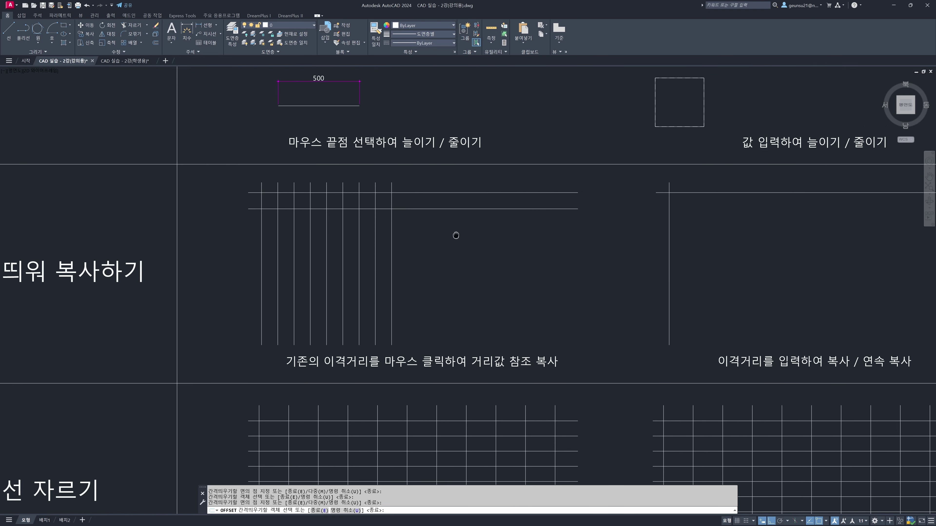
scroll(456, 235, down, 2)
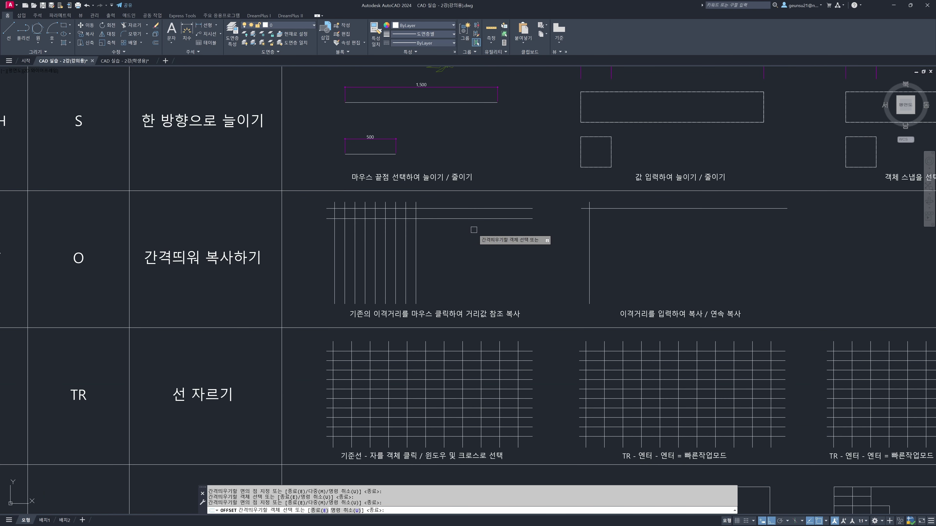
key(Escape)
key(Escape)
Step: Offset the lower horizontal line once downward, picking the distance from the endpoints of the two horizontal lines in the first OFFSET example
middle_drag(527, 241, 463, 244)
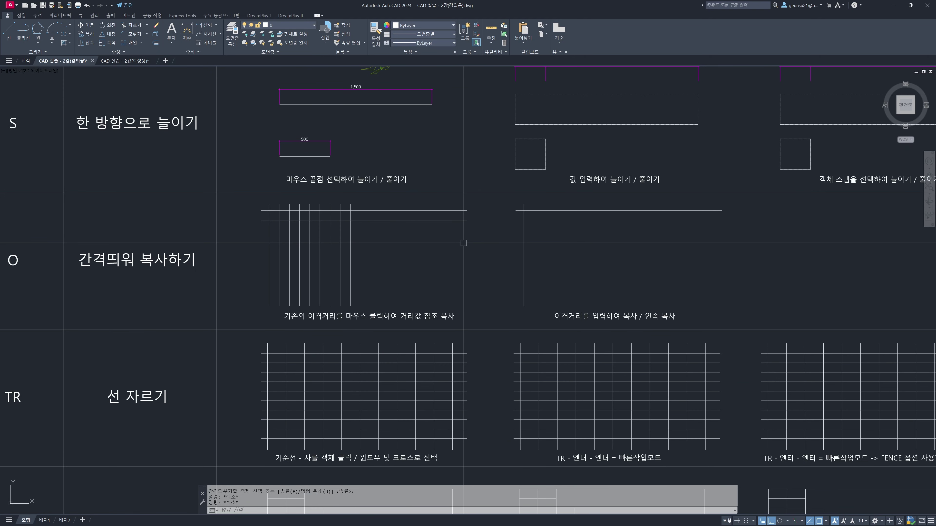
key(Return)
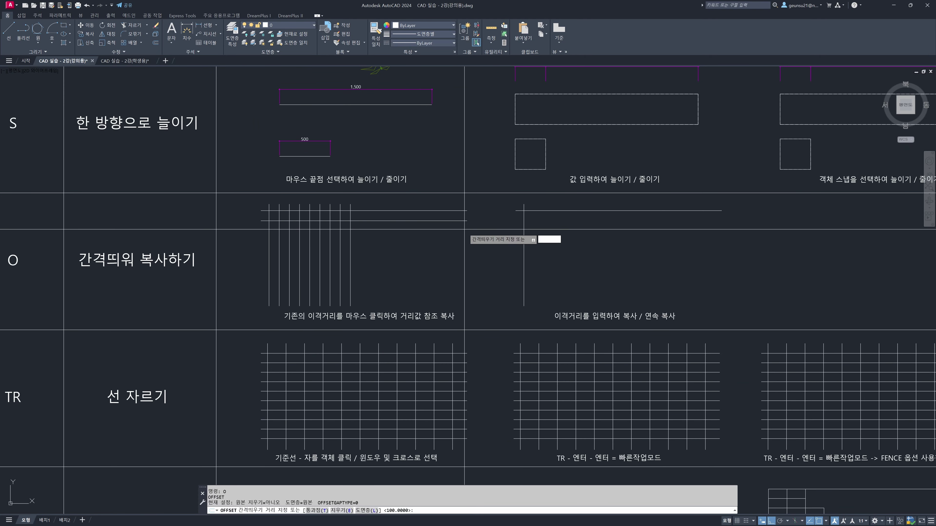
scroll(465, 213, up, 4)
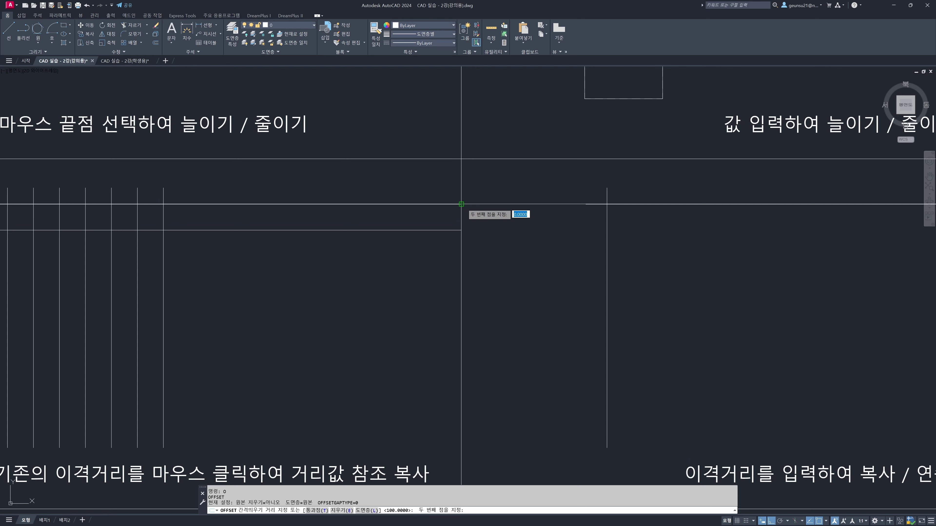
click(461, 230)
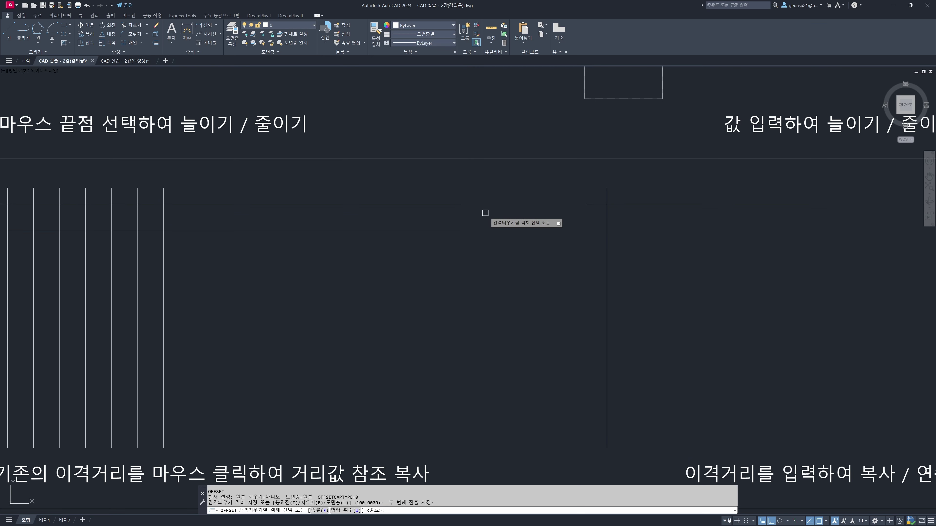
scroll(485, 213, down, 4)
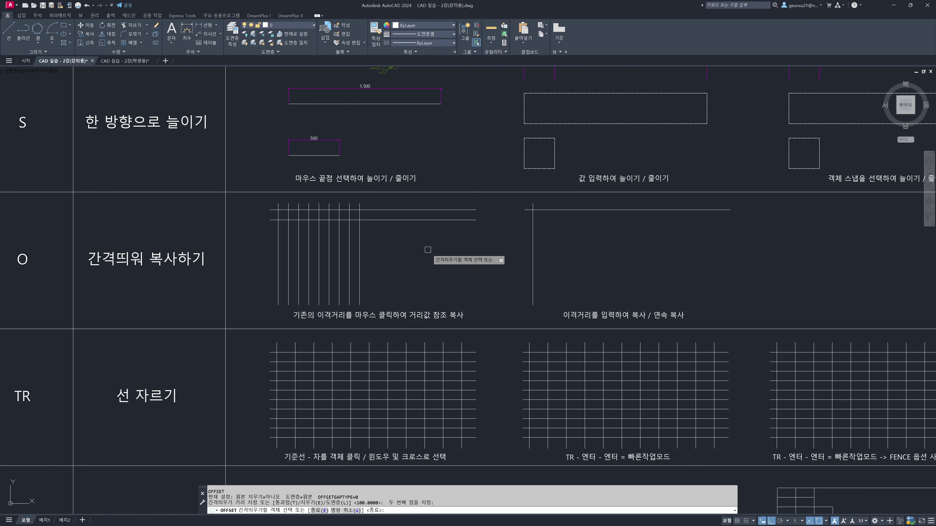
scroll(437, 226, up, 2)
click(442, 216)
click(444, 236)
Step: Offset the newest horizontal line downward repeatedly at the same distance for five more copies, and end OFFSET
click(457, 232)
click(459, 258)
click(467, 249)
click(475, 267)
click(479, 265)
click(477, 294)
click(477, 305)
click(480, 297)
click(485, 332)
key(Return)
Step: In the distance-entry example, offset the vertical line to the right at a distance of 150, making five successive copies
mouse_move(630, 277)
middle_down()
mouse_move(469, 270)
mouse_move(456, 251)
middle_up()
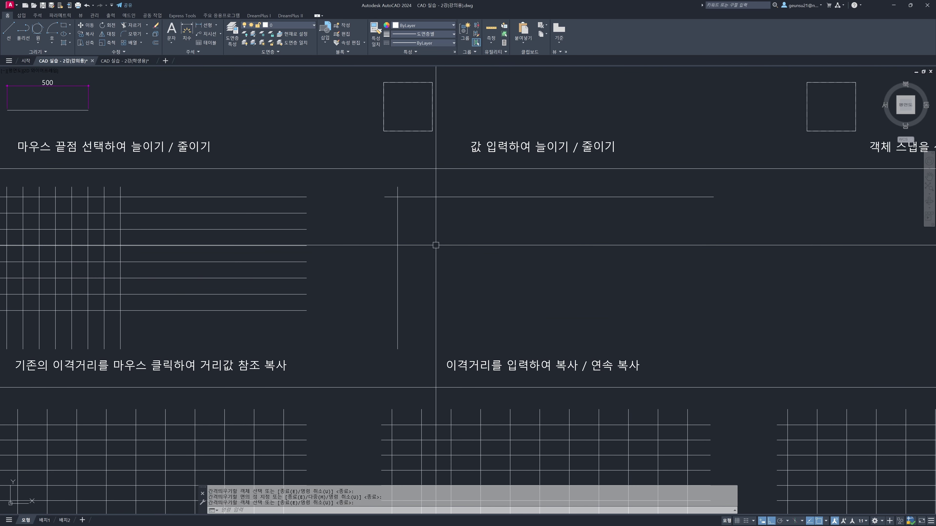
key(Return)
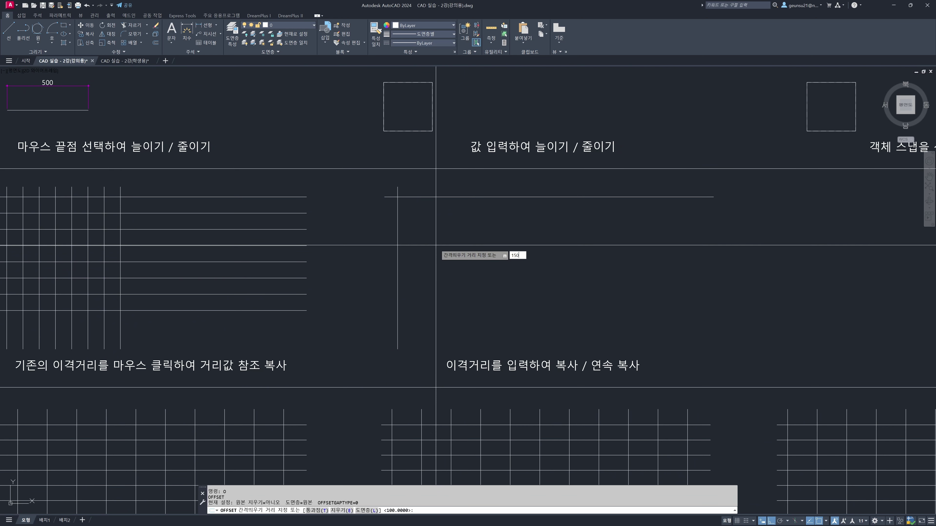
key(Return)
click(401, 256)
click(489, 251)
click(422, 260)
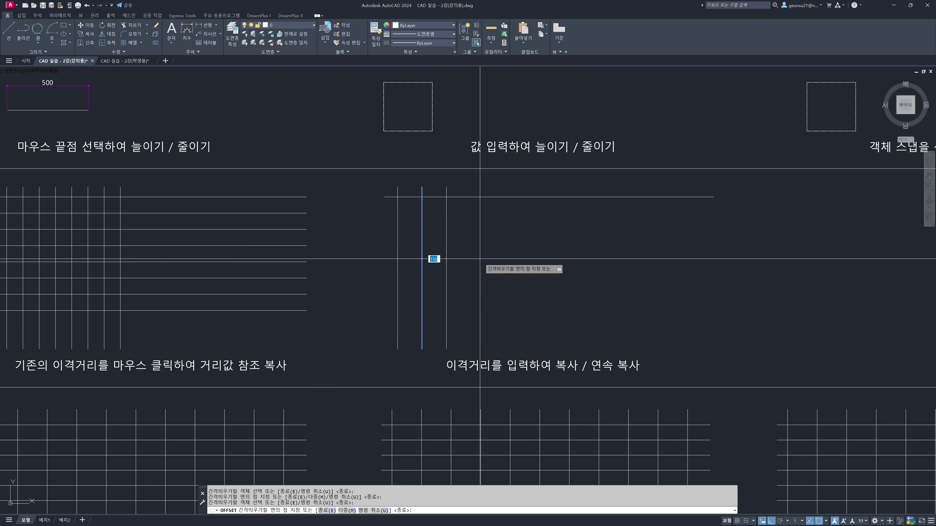
click(458, 265)
click(447, 265)
click(495, 254)
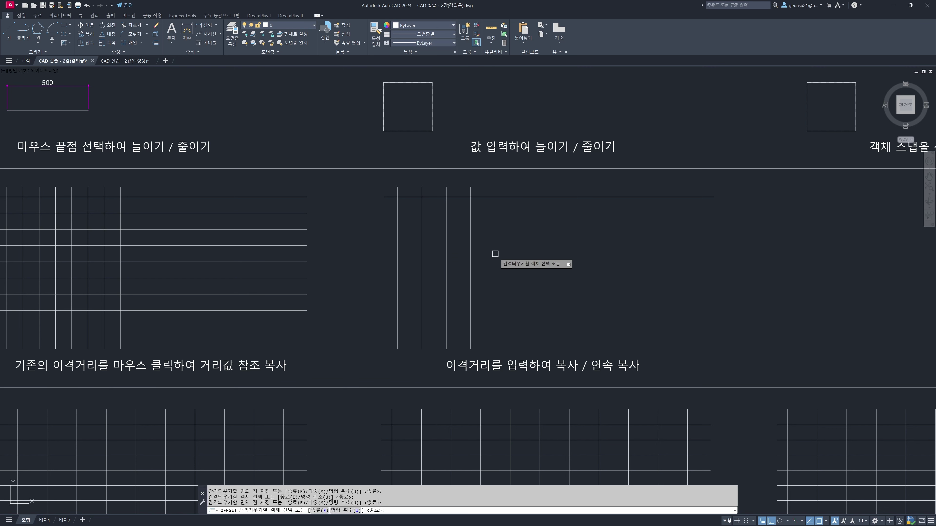
click(471, 258)
click(553, 242)
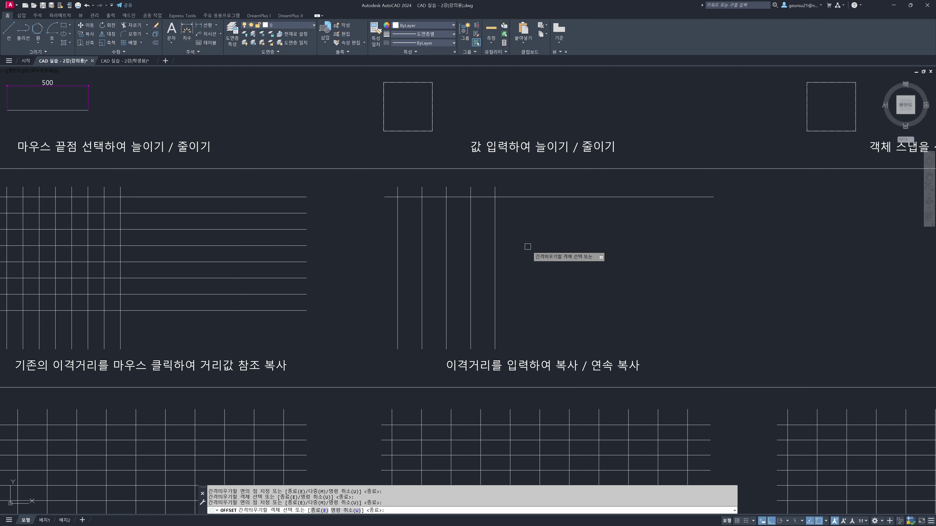
click(495, 256)
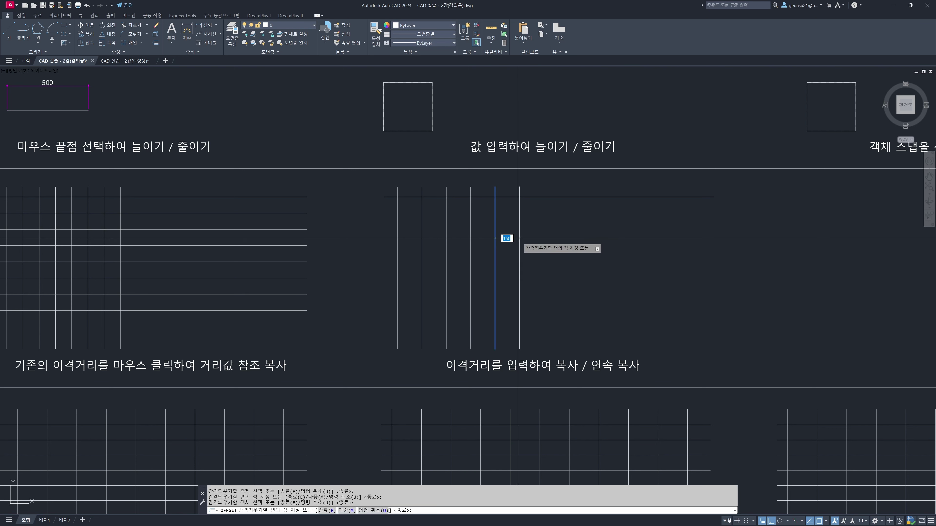
click(589, 245)
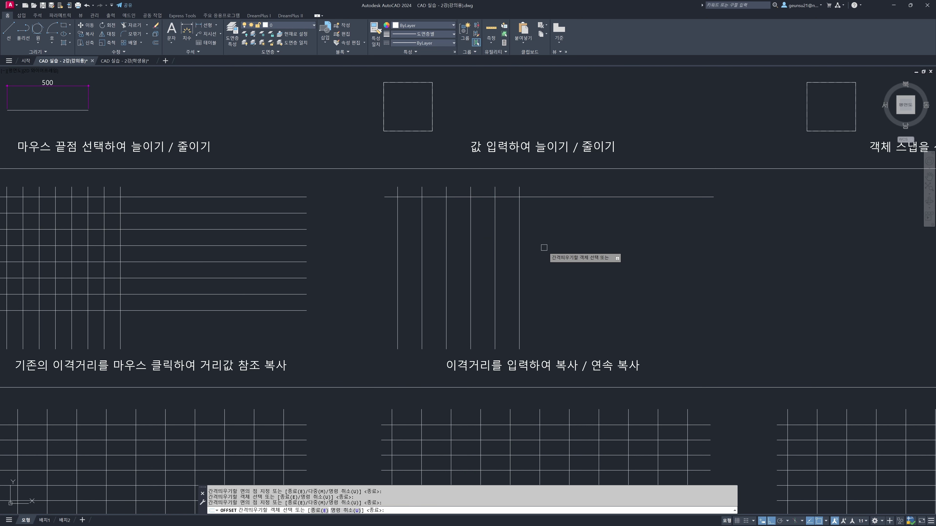
Step: Continue the 150 offsets to the right with seven more vertical lines, reaching nearly the end of the horizontal line
click(520, 246)
click(545, 240)
click(544, 243)
click(566, 251)
click(568, 252)
click(598, 253)
click(592, 252)
click(623, 258)
click(617, 260)
click(660, 251)
click(641, 256)
click(652, 247)
click(665, 251)
click(703, 225)
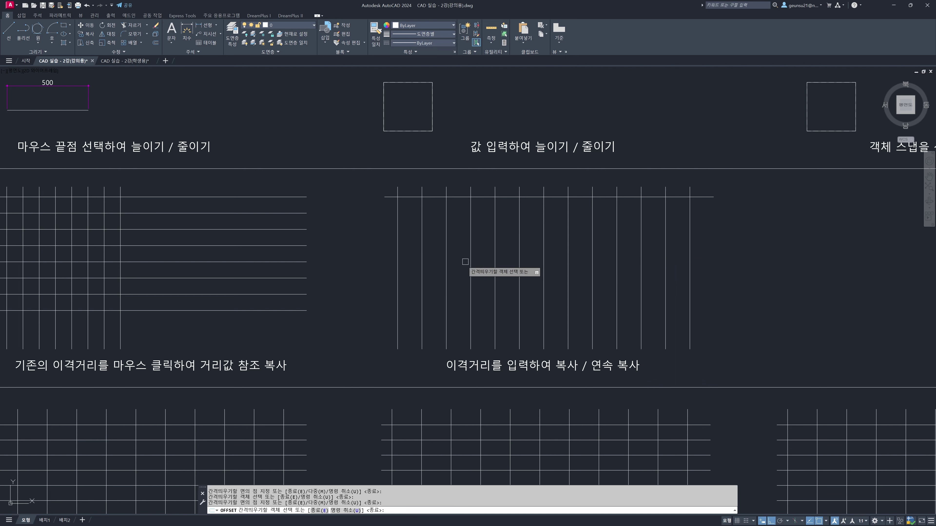
Step: Offset the horizontal line in the distance-entry example downward by 150 for four successive copies, and end OFFSET
click(712, 198)
click(714, 210)
click(714, 221)
click(713, 236)
click(714, 246)
click(714, 258)
click(713, 269)
click(714, 284)
scroll(714, 311, up, 5)
key(Escape)
key(Escape)
key(Escape)
Step: Examine the TRIM row and how the horizontal and vertical lines cross in its first practice grid
middle_drag(500, 378, 479, 313)
scroll(410, 275, up, 3)
mouse_move(410, 274)
middle_down()
mouse_move(443, 314)
mouse_move(469, 301)
middle_up()
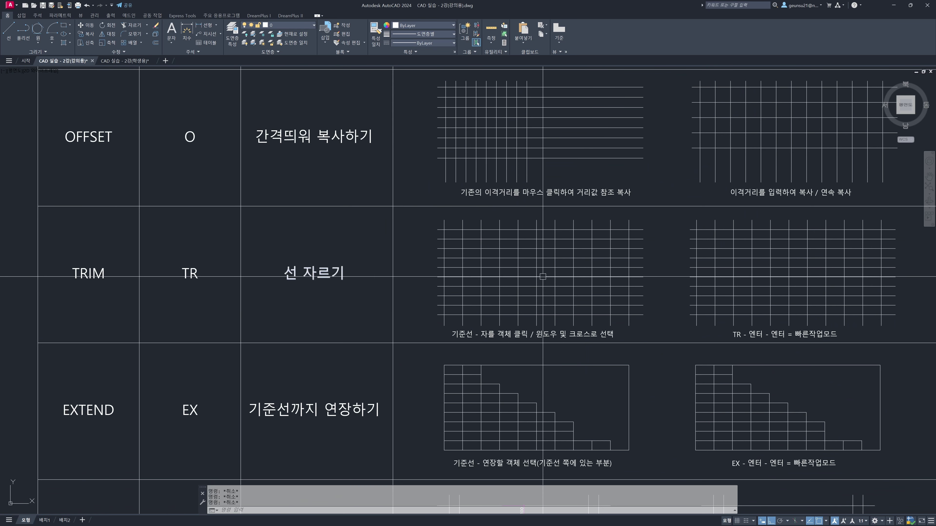
scroll(553, 271, down, 1)
scroll(512, 251, up, 1)
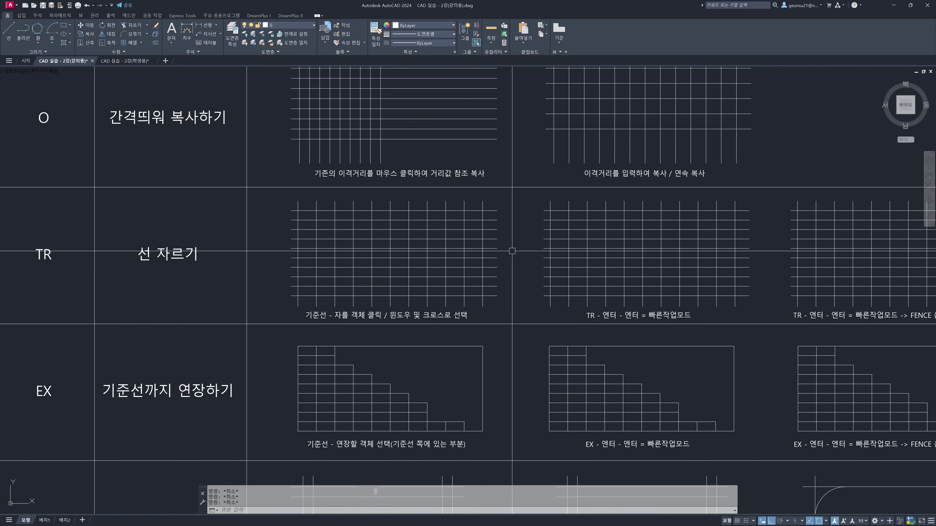
scroll(512, 251, up, 2)
mouse_move(512, 251)
middle_down()
mouse_move(354, 245)
mouse_move(355, 281)
mouse_move(330, 265)
mouse_move(356, 257)
middle_up()
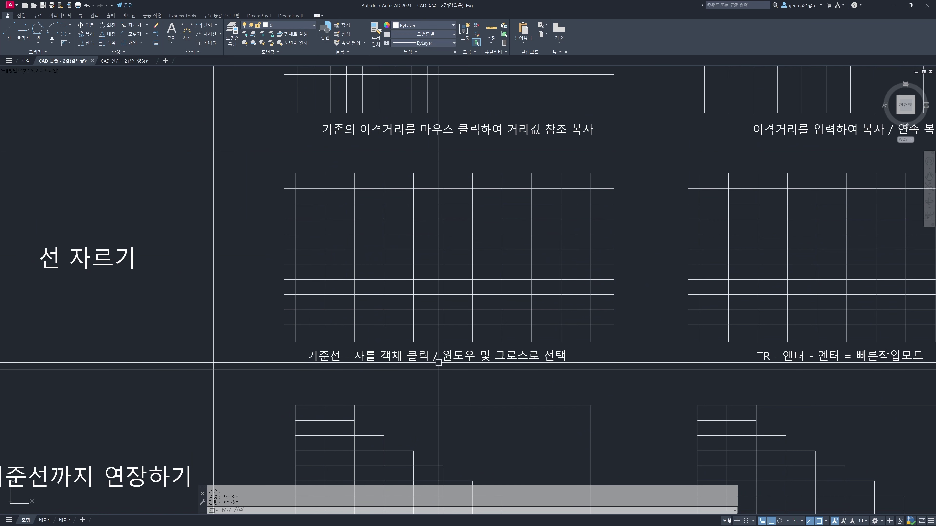
key(Escape)
mouse_move(439, 318)
middle_down()
mouse_move(518, 295)
mouse_move(490, 304)
middle_up()
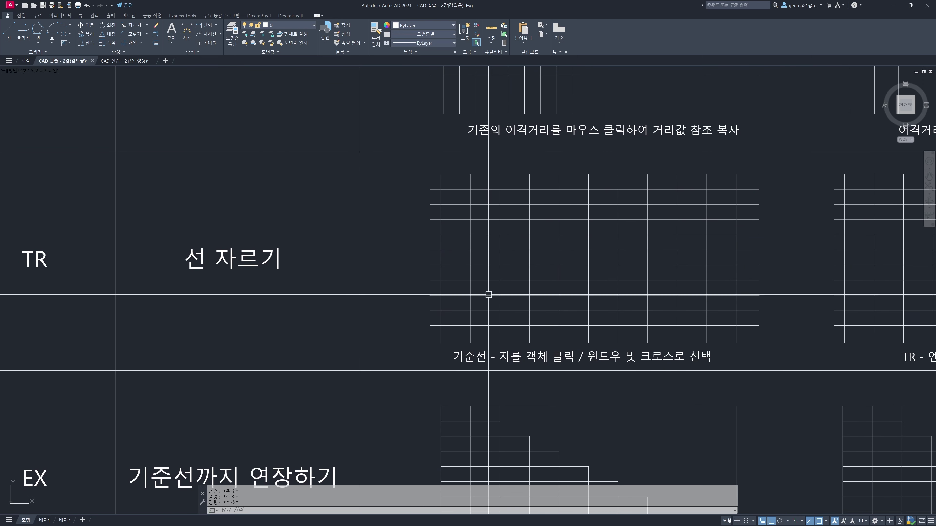
scroll(483, 281, up, 4)
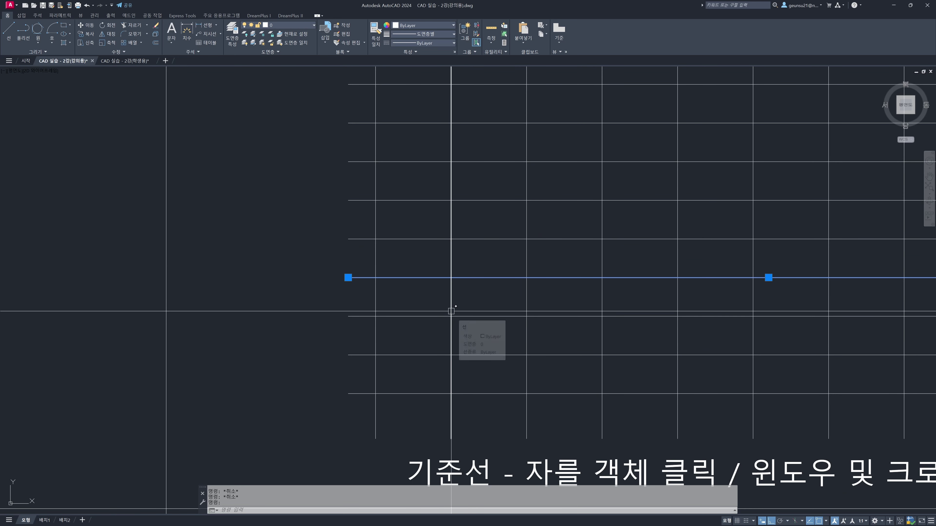
key(Escape)
click(456, 278)
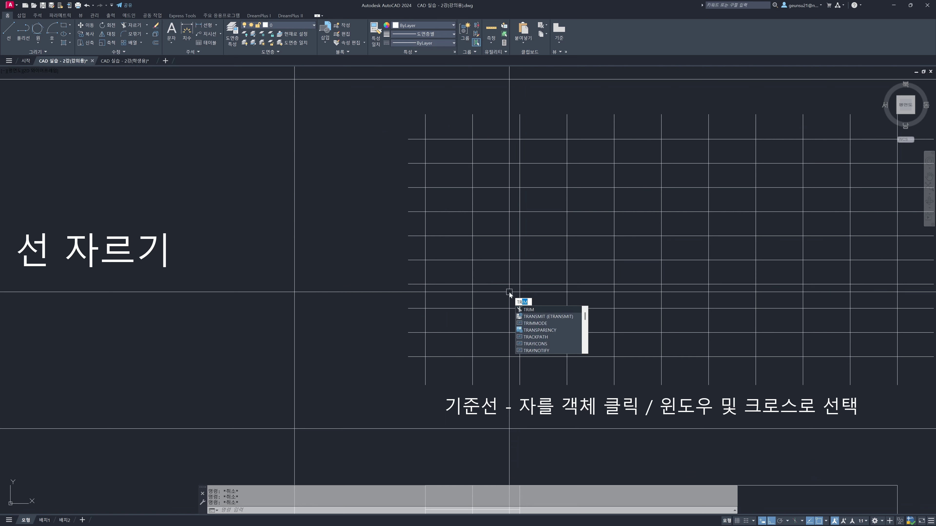
key(Return)
key(Escape)
key(Escape)
key(Escape)
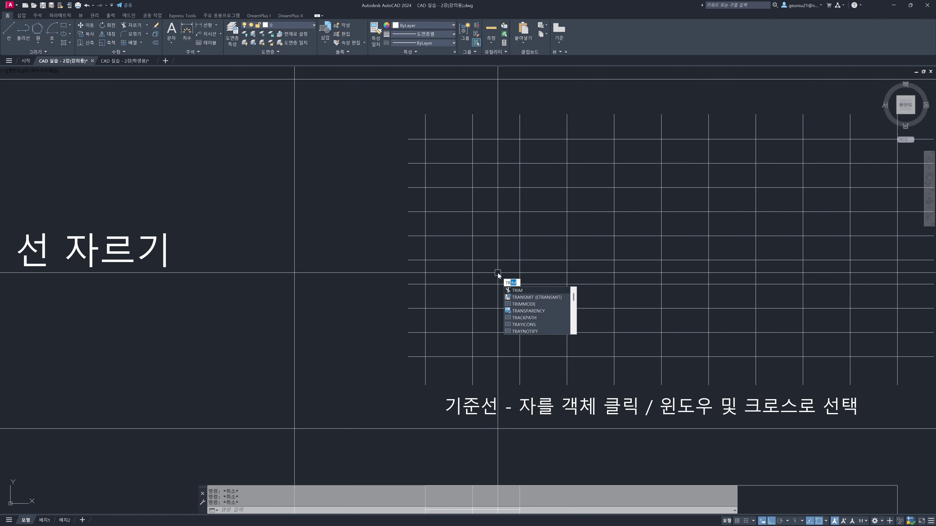
Step: In the first TRIM grid, use the second and third vertical lines as cutting edges and trim four horizontal segments between them
key(Return)
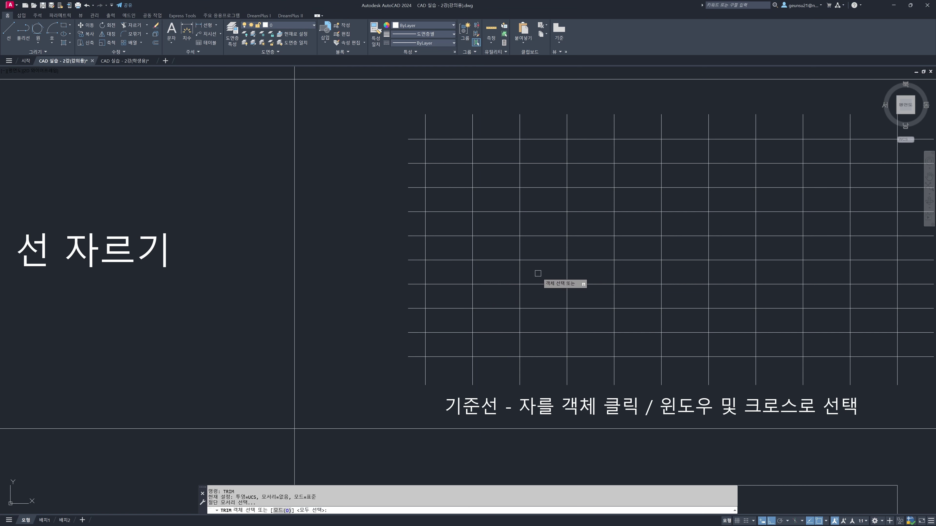
click(518, 269)
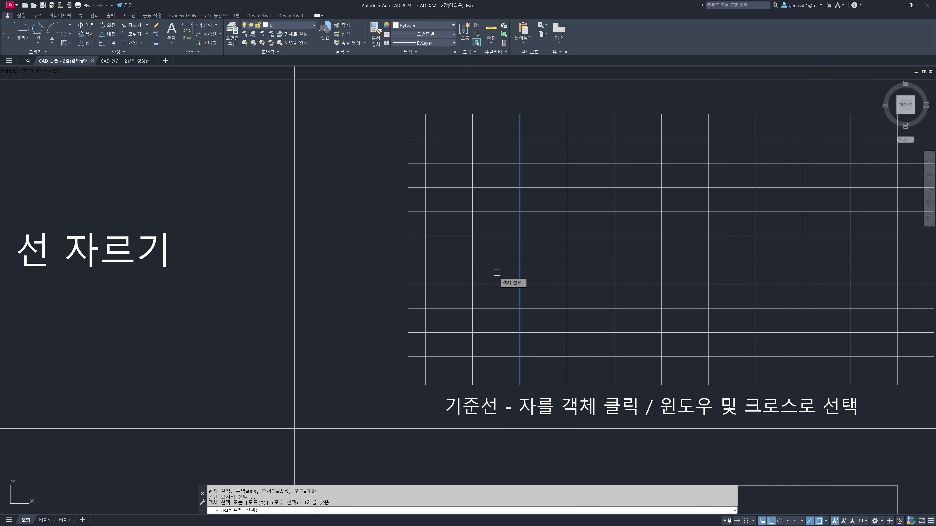
click(473, 273)
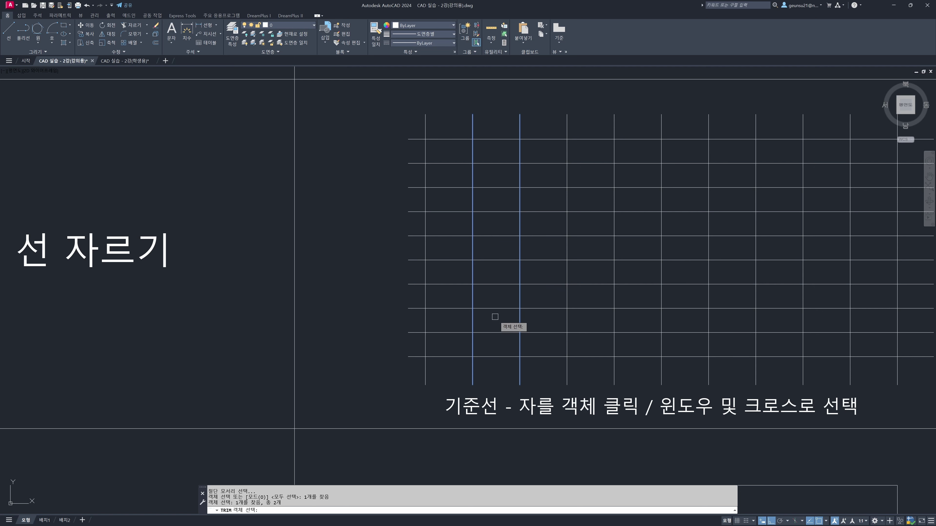
key(Return)
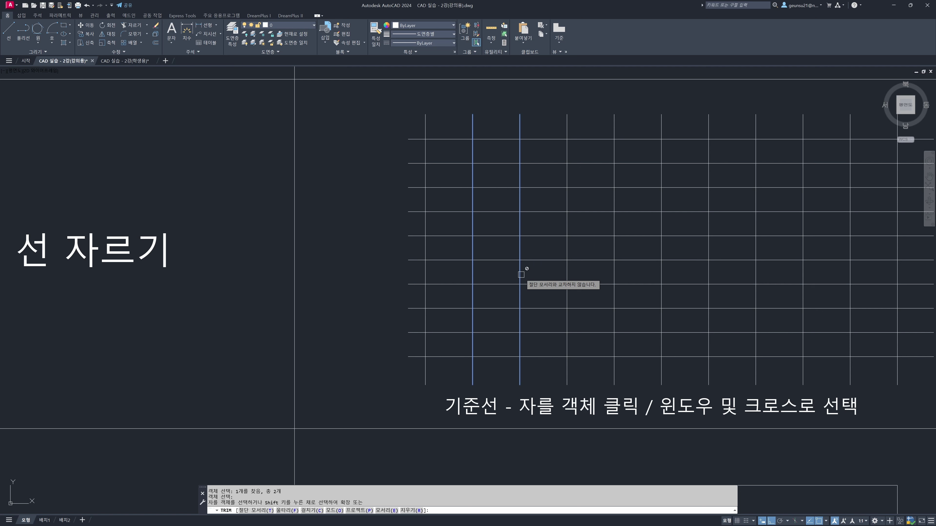
click(502, 282)
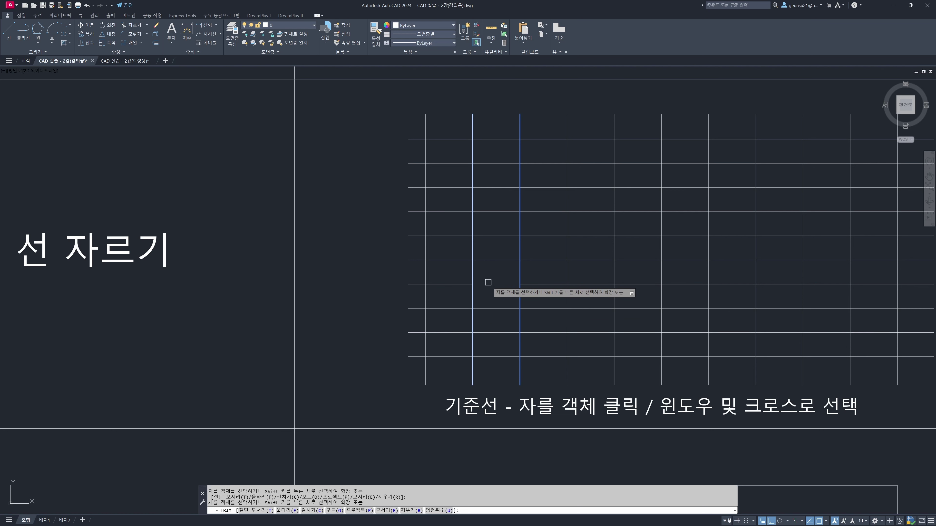
click(491, 234)
click(495, 260)
click(496, 212)
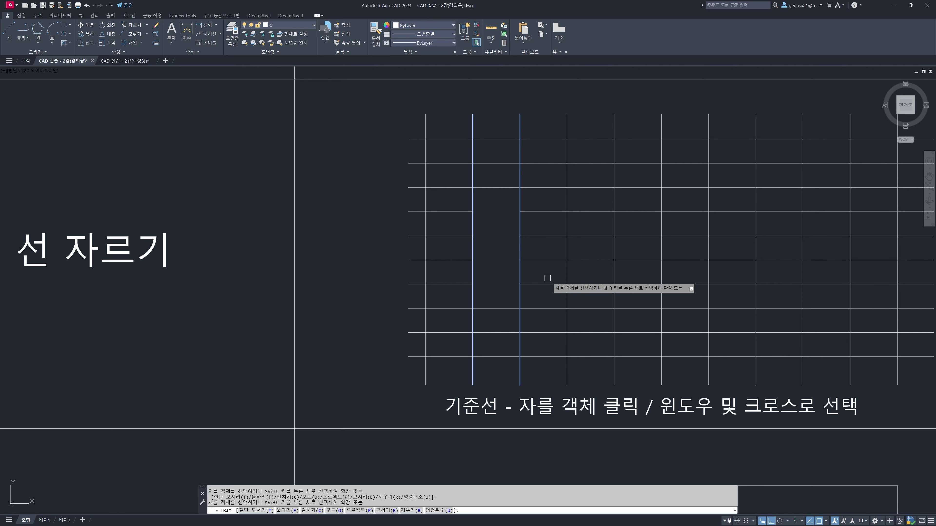
key(Escape)
mouse_move(584, 272)
middle_down()
mouse_move(514, 281)
mouse_move(499, 268)
middle_up()
key(Escape)
key(Escape)
key(Escape)
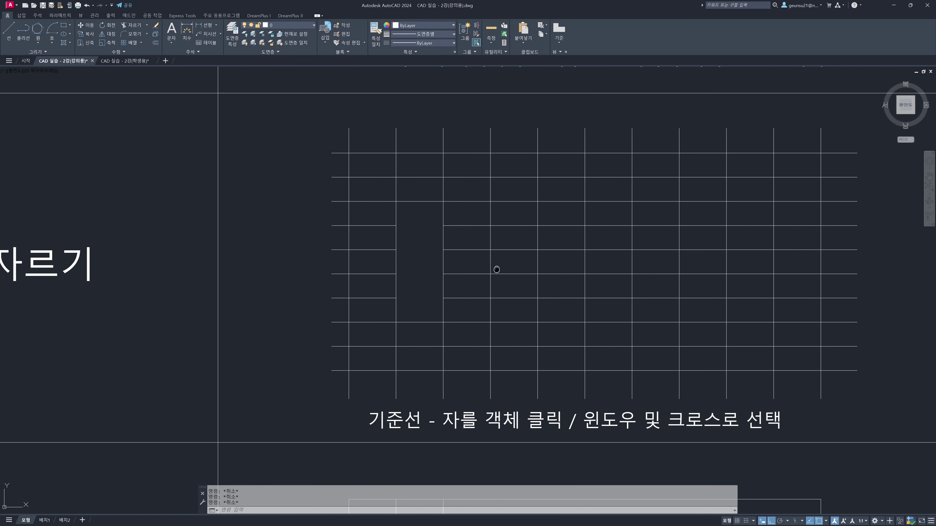
Step: With the second horizontal line as cutting edge, trim the first two vertical lines above it and the third vertical line below it
text(t)
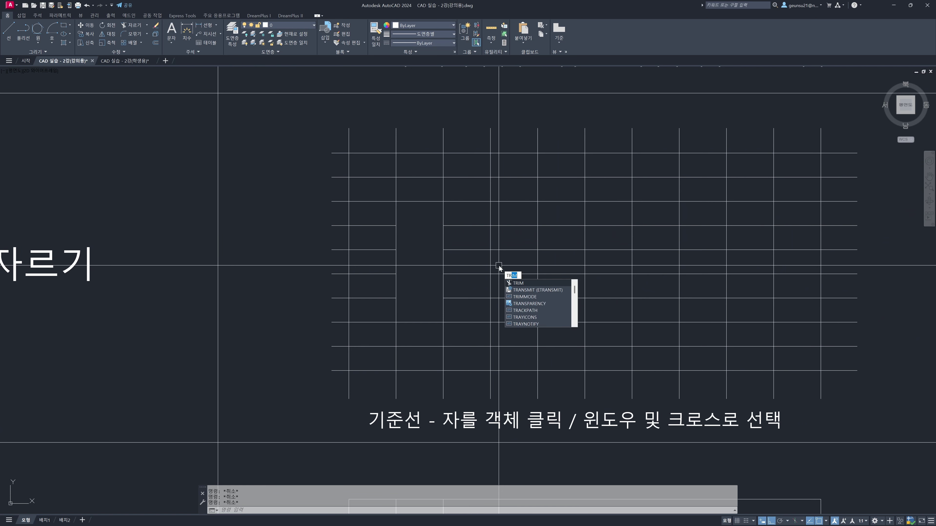
key(Return)
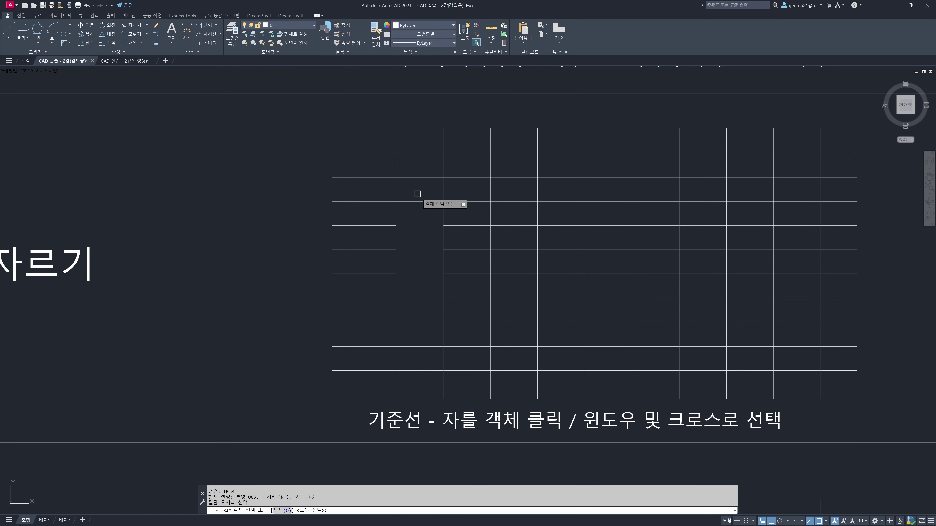
click(411, 177)
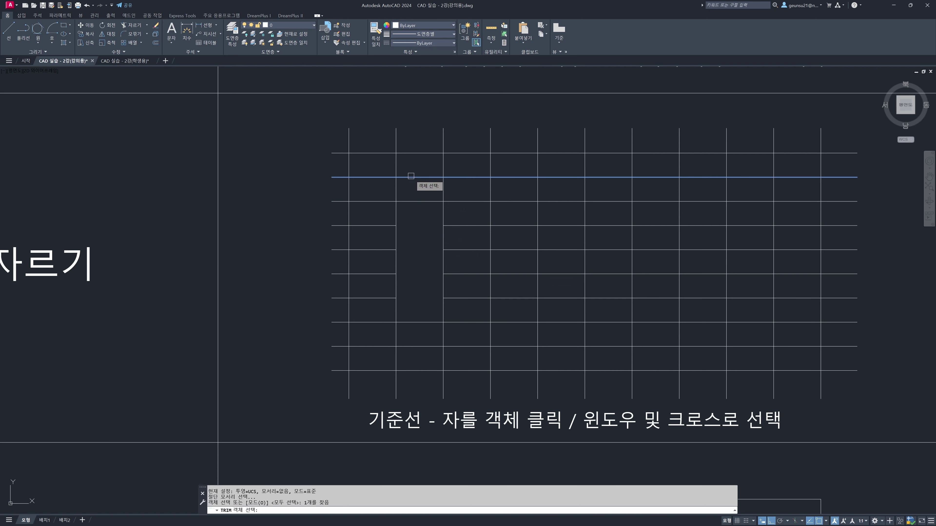
key(Return)
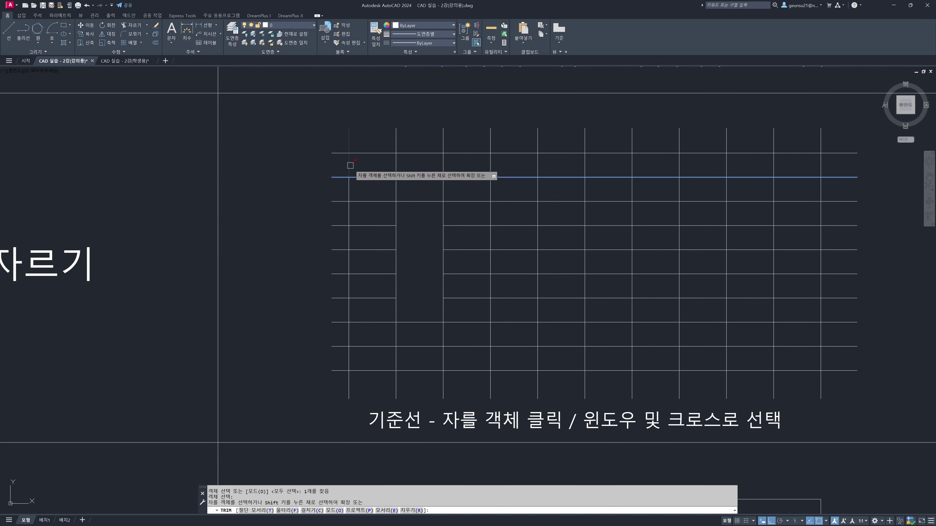
click(350, 144)
click(396, 151)
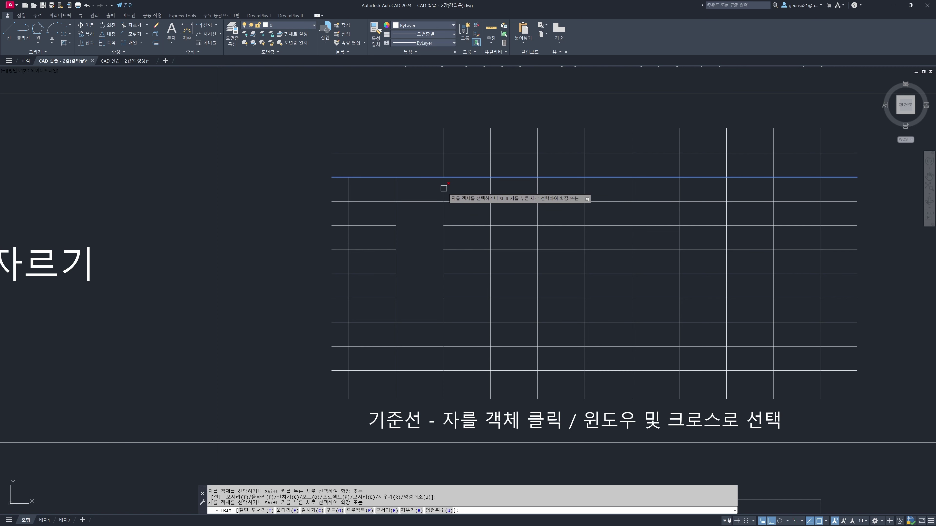
click(443, 186)
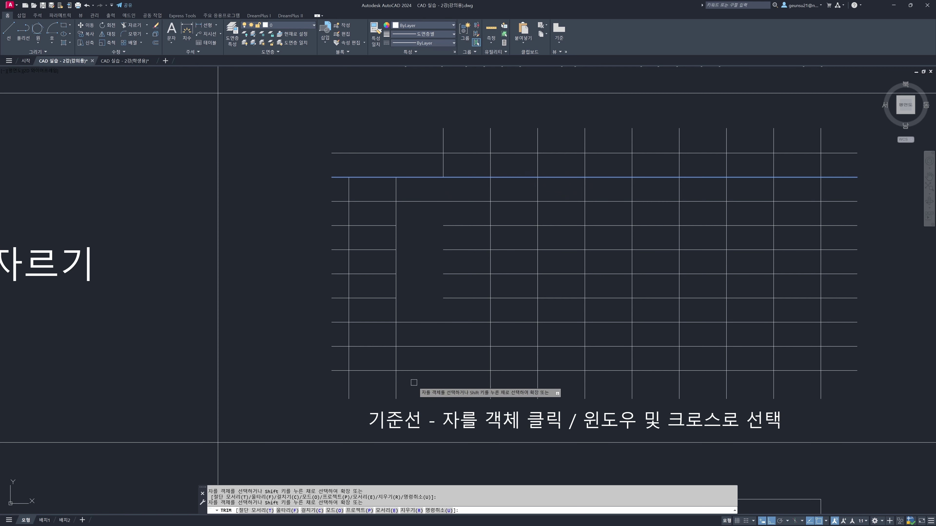
key(Escape)
middle_drag(496, 188, 446, 190)
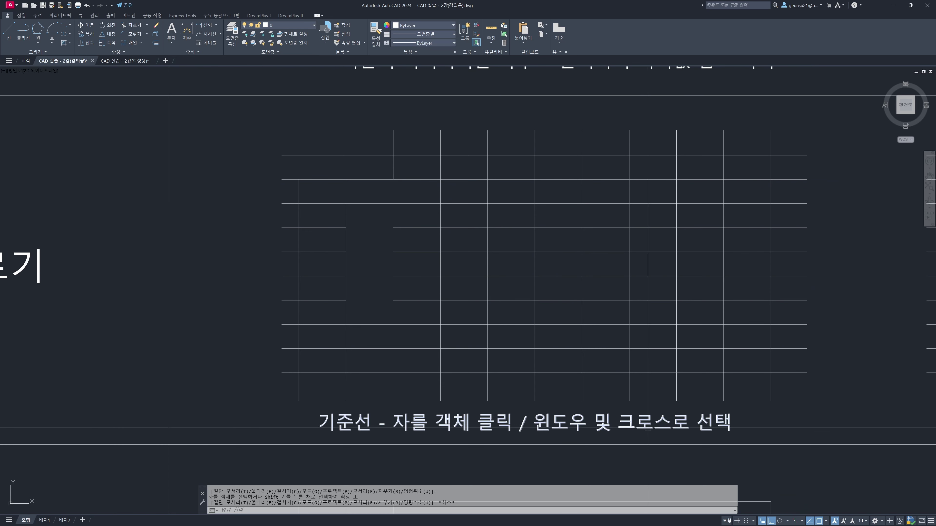
text(t)
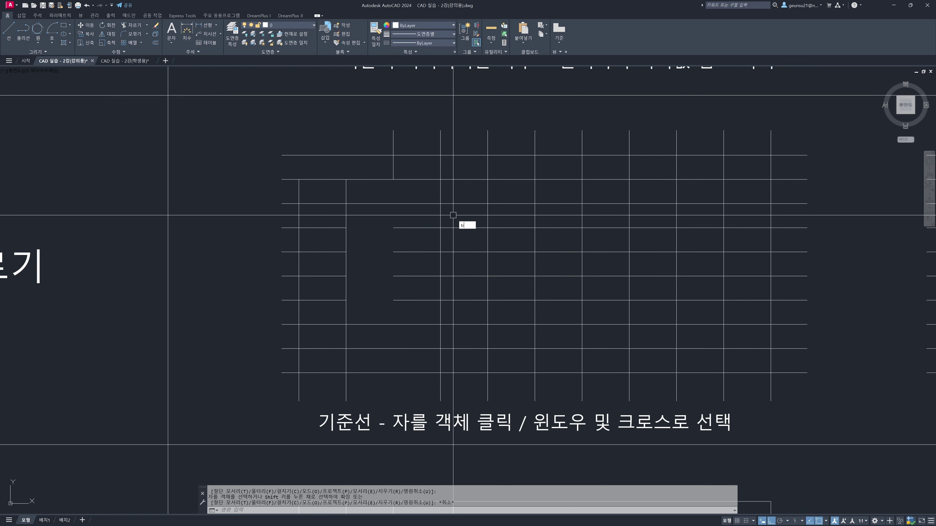
text(r)
scroll(452, 216, down, 2)
key(Escape)
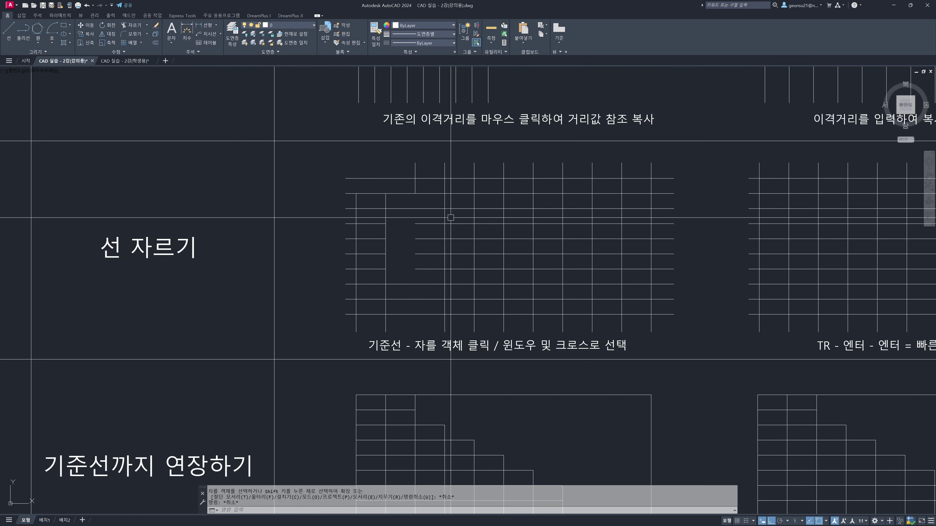
Step: With the fourth vertical line as cutting edge, trim all horizontal lines to its right using one crossing selection, and end TRIM
text(tr)
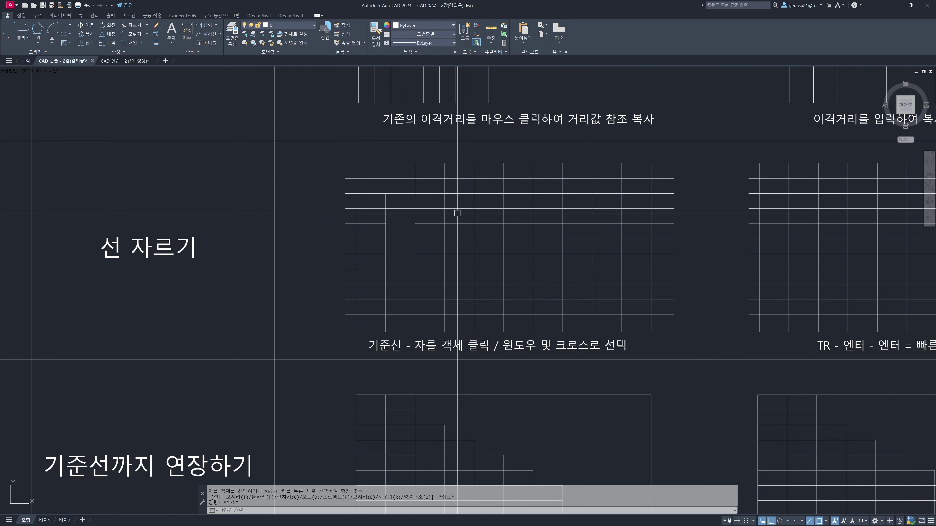
key(Return)
scroll(462, 210, up, 2)
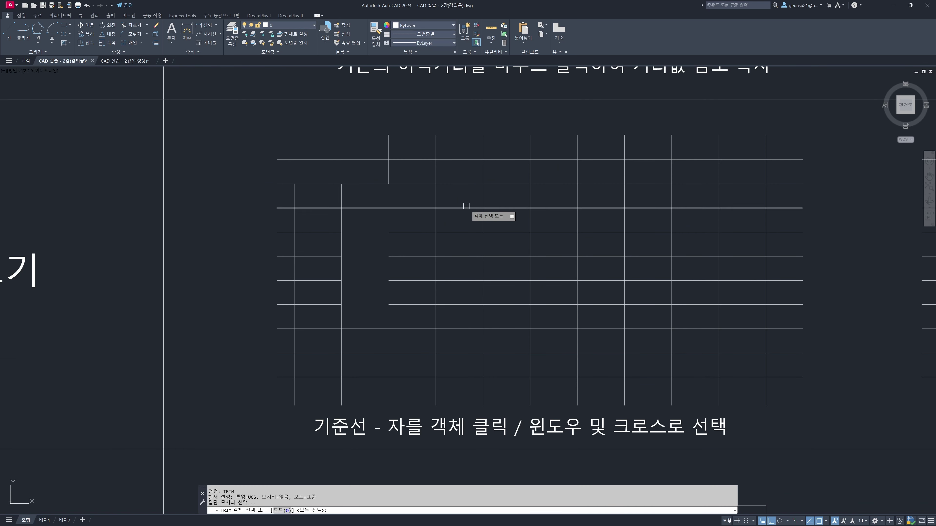
click(437, 195)
key(Return)
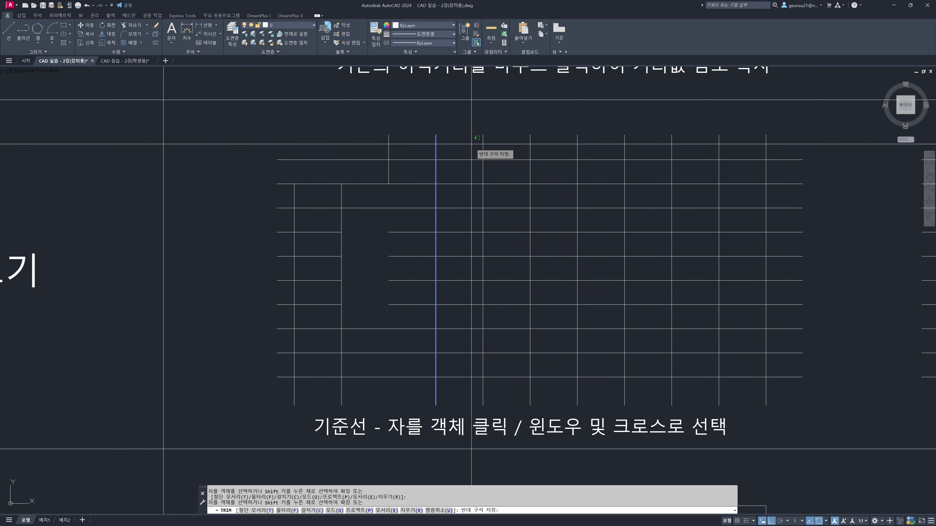
click(471, 144)
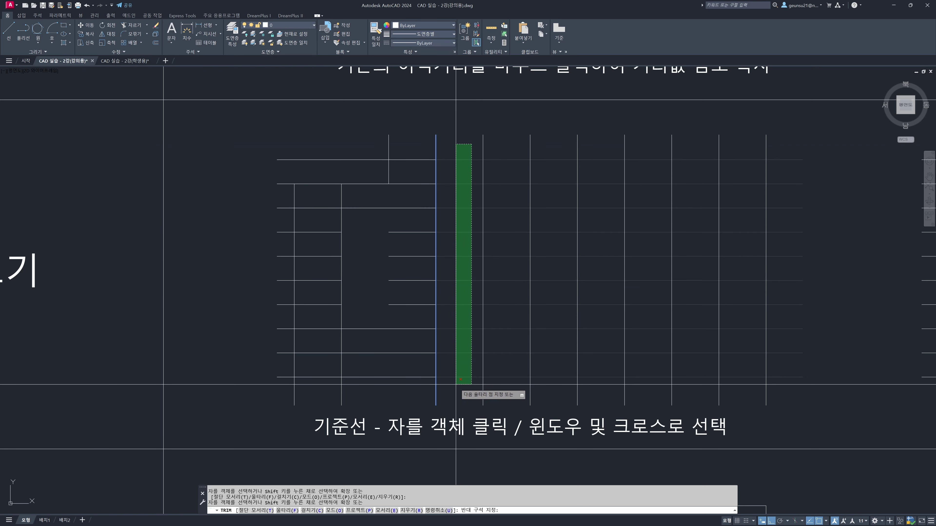
click(455, 384)
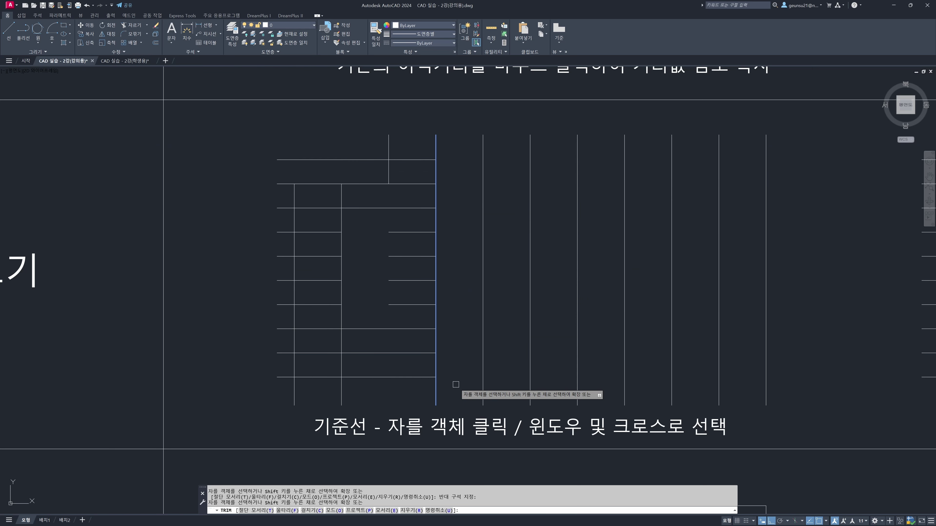
scroll(456, 385, down, 2)
key(Escape)
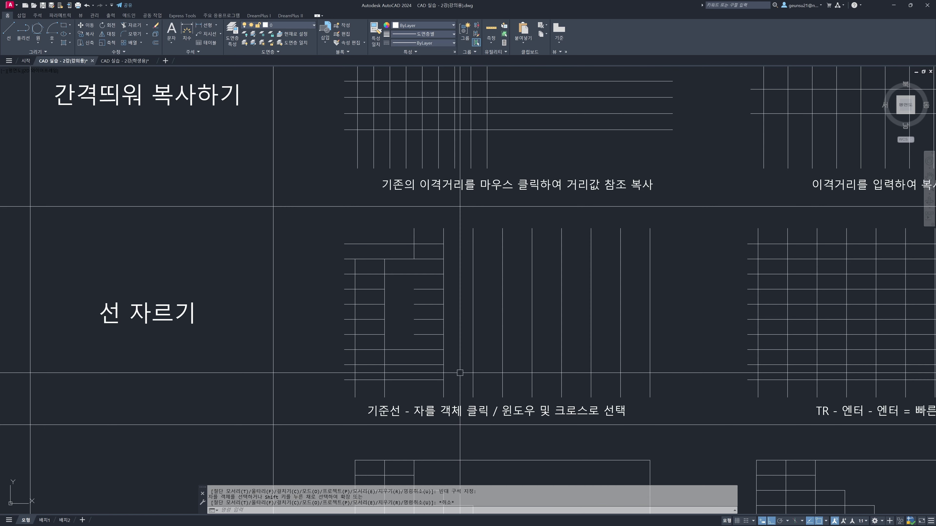
Step: In the quick-mode grid, run TRIM with all objects as cutting edges and cut single segments between crossings in a diagonal staircase
mouse_move(645, 319)
middle_down()
mouse_move(338, 267)
mouse_move(432, 267)
mouse_move(408, 266)
middle_up()
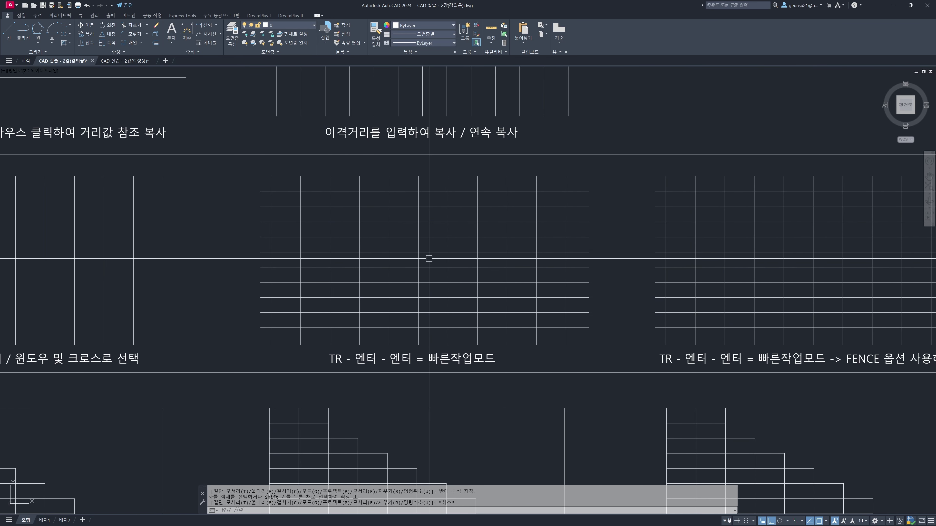
scroll(429, 258, up, 2)
middle_drag(429, 258, 424, 276)
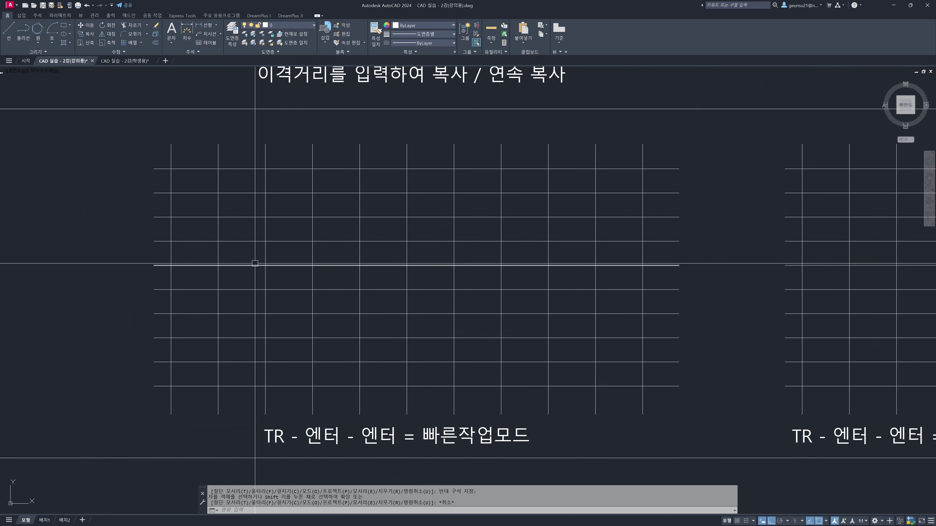
scroll(218, 247, up, 2)
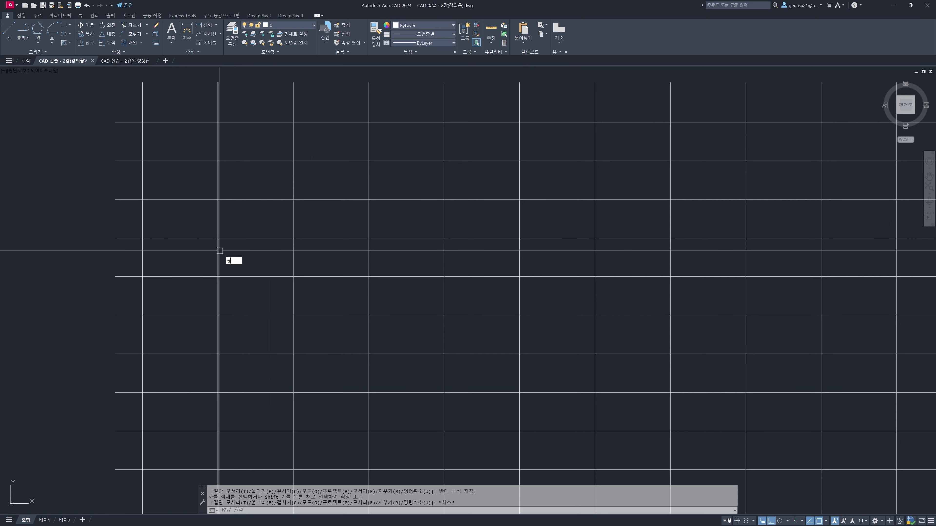
key(Return)
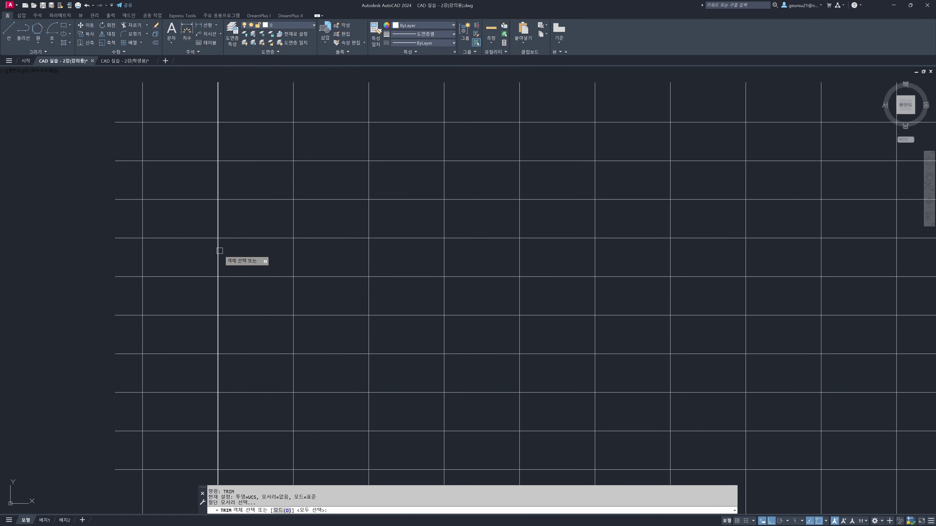
key(Return)
scroll(255, 259, down, 2)
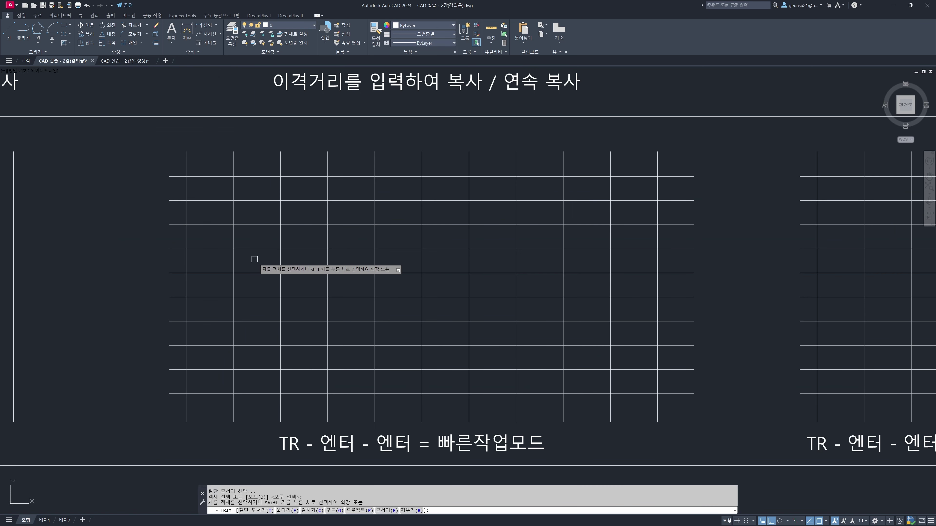
scroll(243, 259, up, 2)
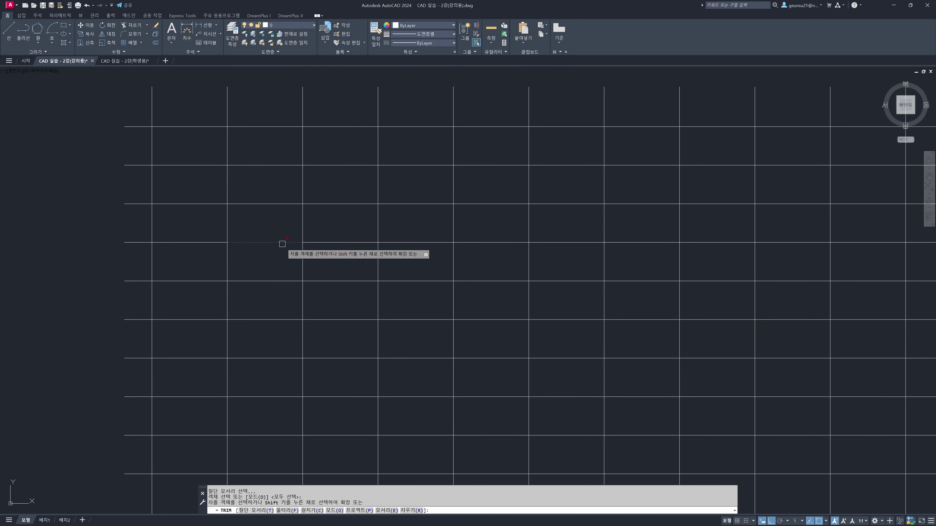
click(238, 203)
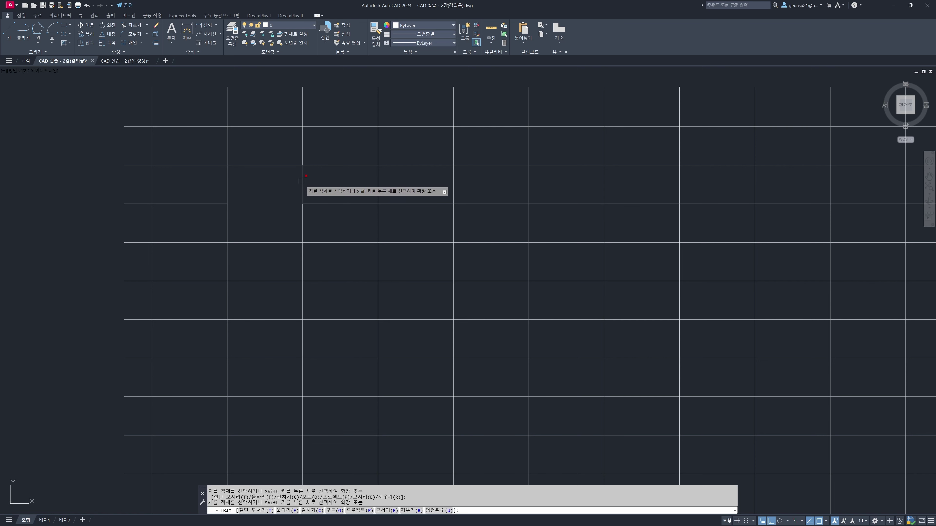
click(317, 165)
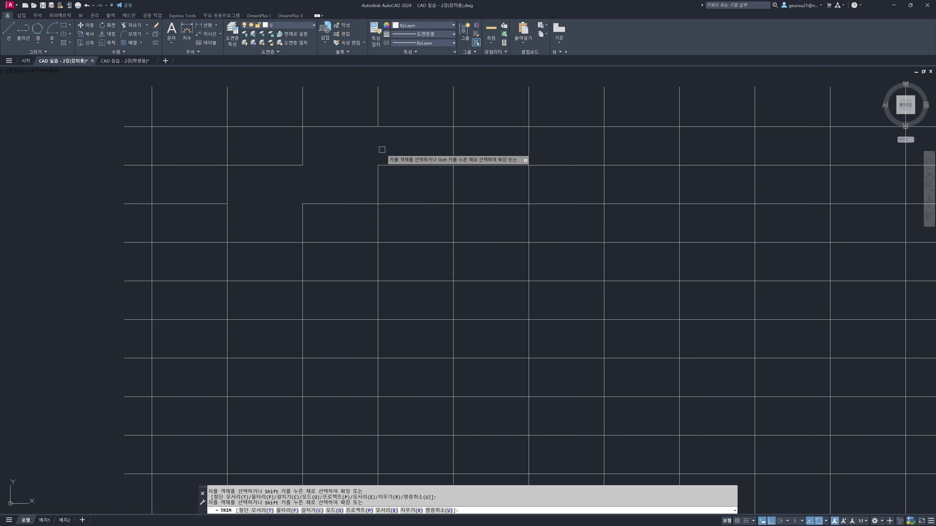
click(299, 208)
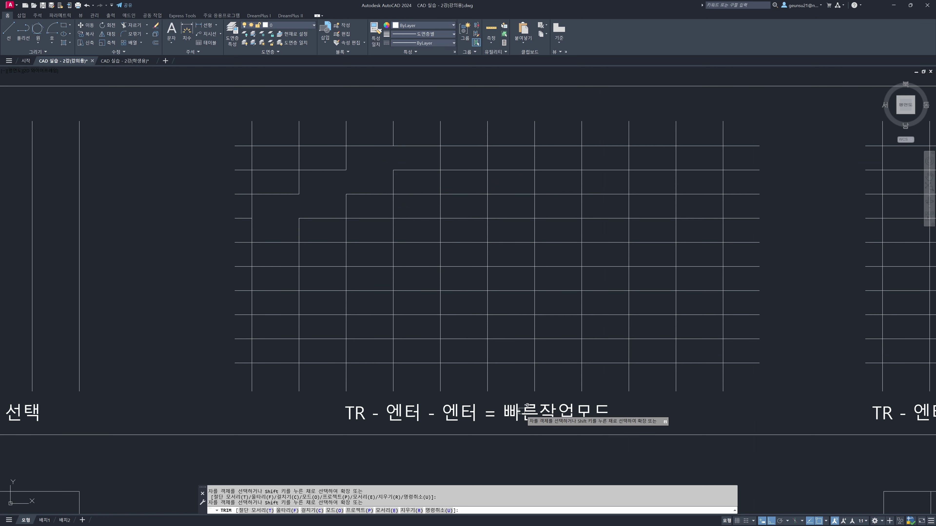
key(Return)
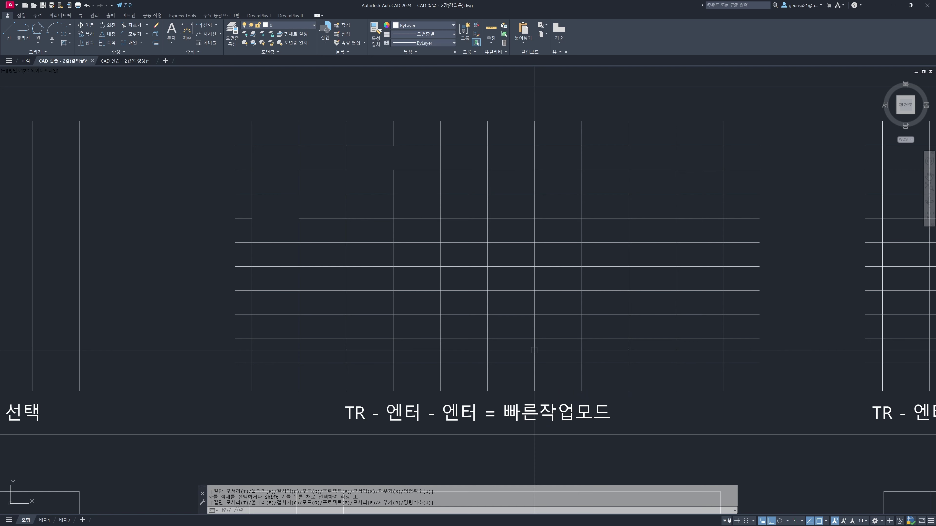
Step: In the Fence-option grid, run TRIM with all objects as cutting edges and trim along one winding fence from lower left, over the right, to bottom centre
middle_drag(614, 318, 282, 276)
middle_drag(530, 256, 420, 272)
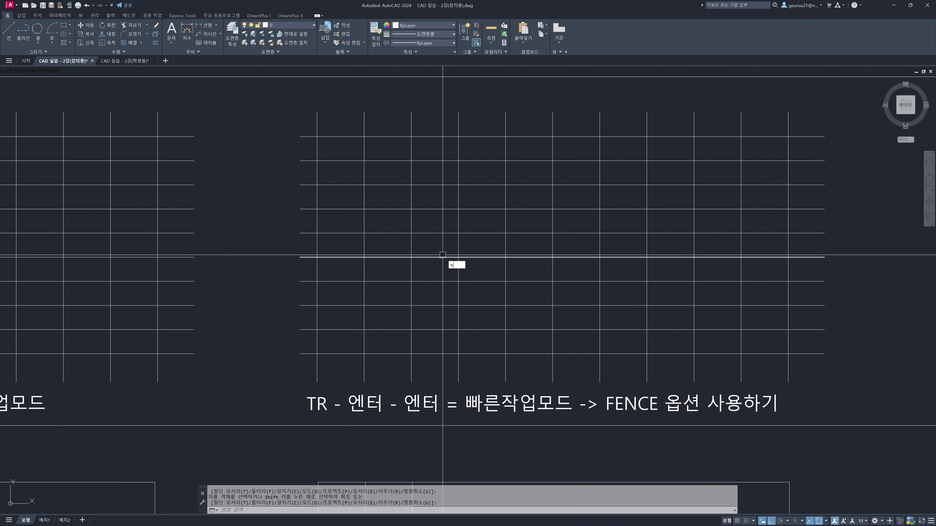
key(Return)
key(Return)
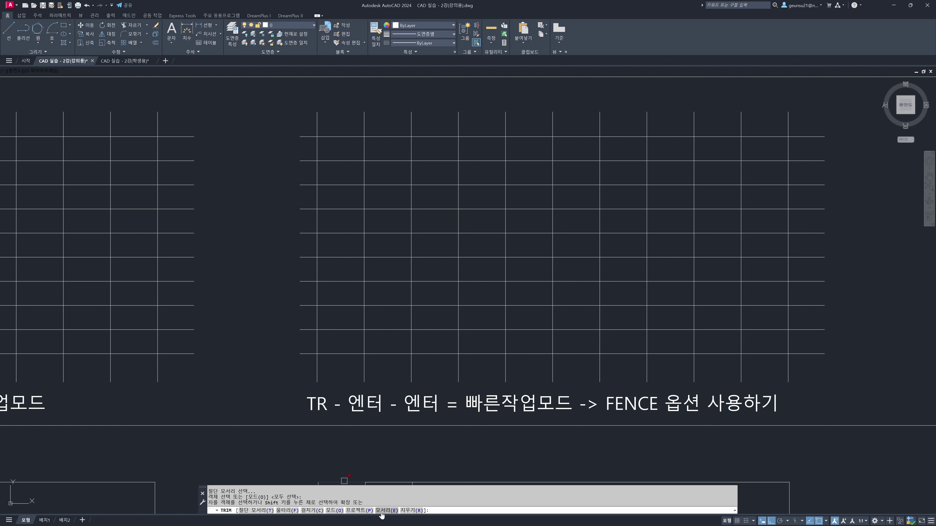
click(284, 511)
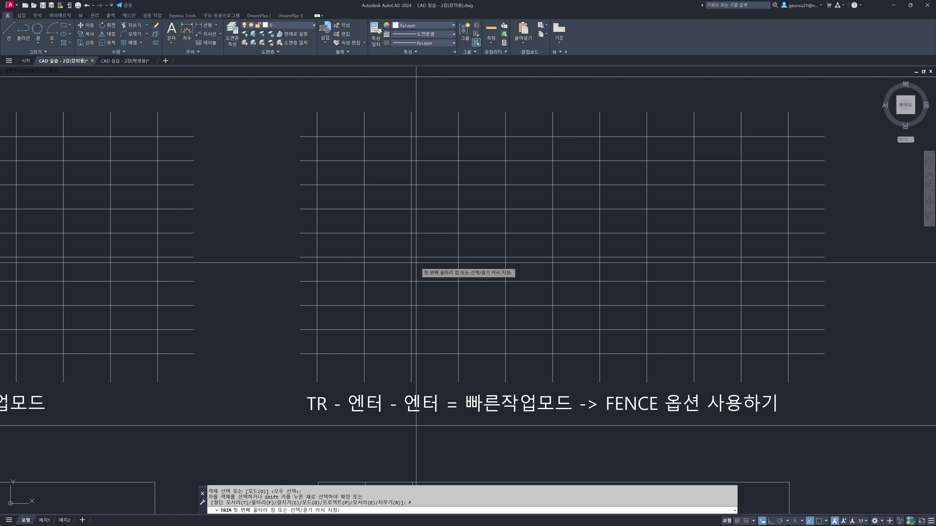
click(372, 272)
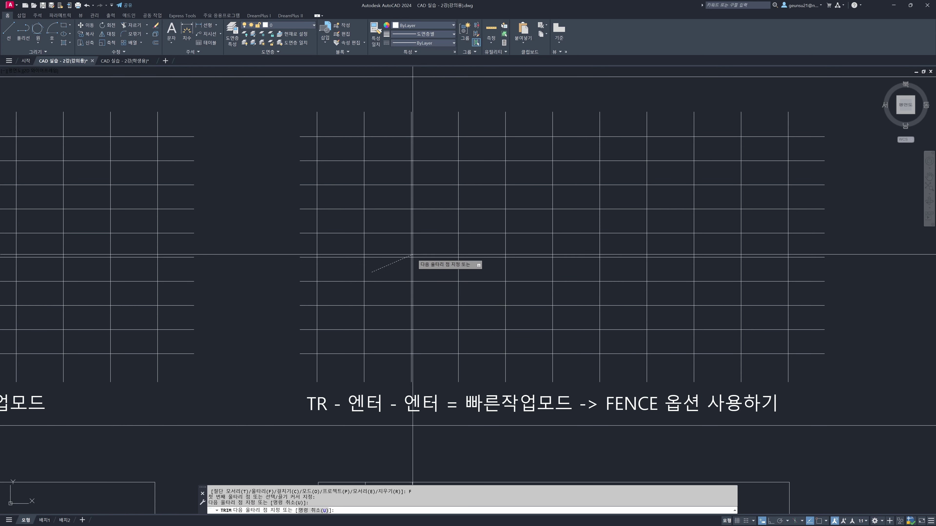
click(490, 200)
click(489, 149)
click(529, 149)
click(571, 153)
click(575, 175)
click(614, 170)
click(630, 200)
click(619, 218)
click(667, 225)
click(668, 245)
click(710, 251)
click(731, 277)
click(719, 294)
click(673, 298)
click(653, 318)
click(622, 320)
click(580, 326)
click(571, 344)
click(532, 349)
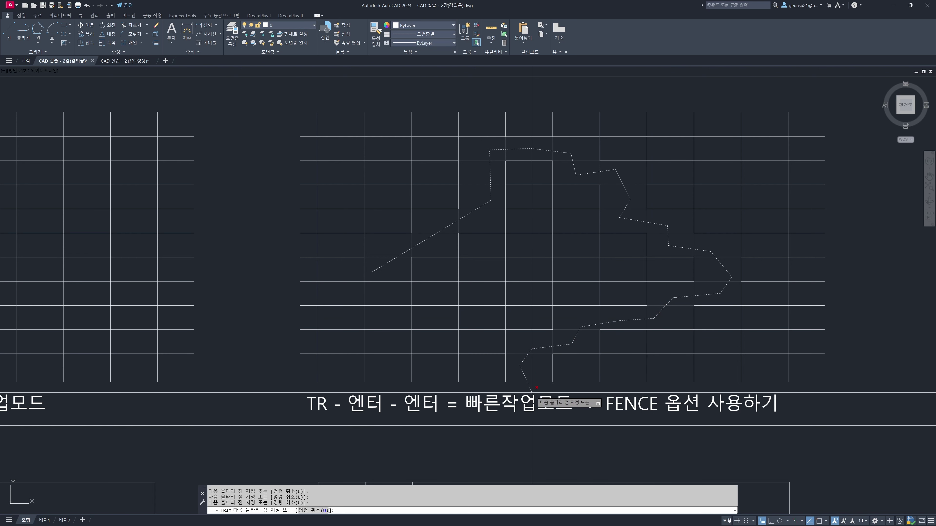
click(529, 379)
key(Return)
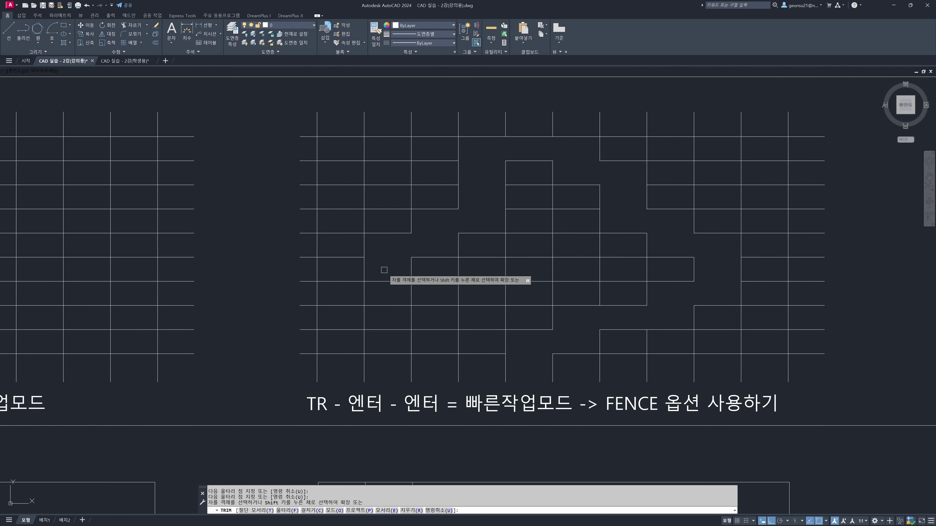
scroll(572, 332, down, 2)
scroll(572, 333, down, 2)
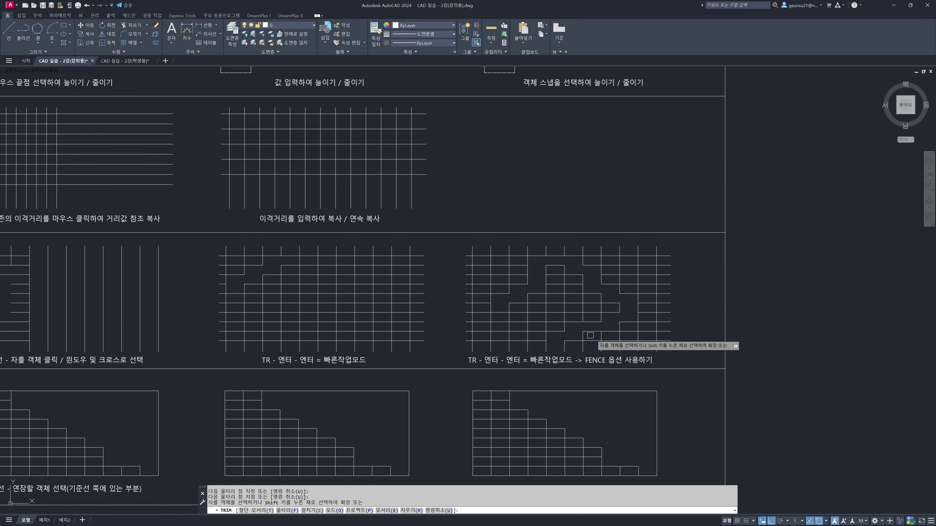
key(Return)
Step: In the first EXTEND grid, use the top edge as boundary and extend the first five shorter vertical lines up to it individually
scroll(641, 272, up, 1)
scroll(542, 288, down, 1)
middle_drag(332, 236, 589, 236)
scroll(616, 236, up, 1)
scroll(616, 236, down, 1)
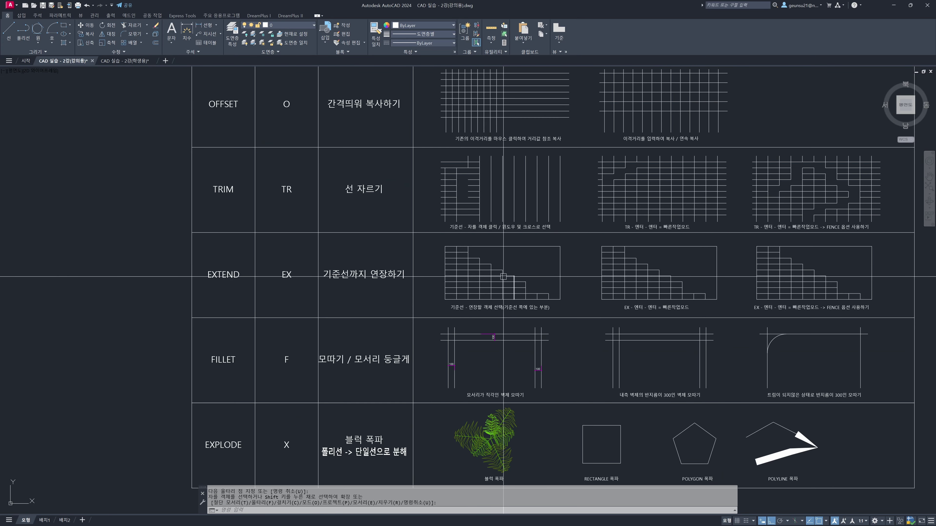
scroll(584, 258, up, 1)
scroll(584, 257, up, 1)
scroll(572, 264, down, 1)
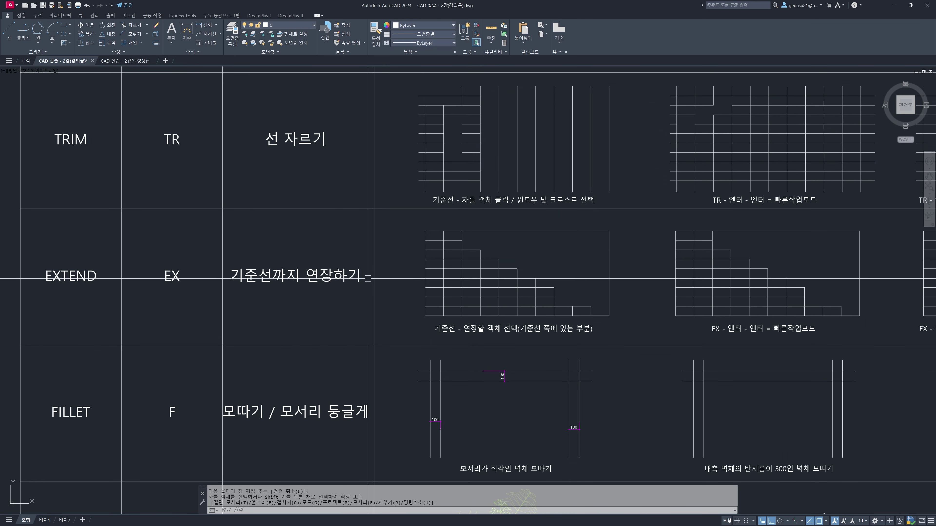
scroll(546, 281, up, 2)
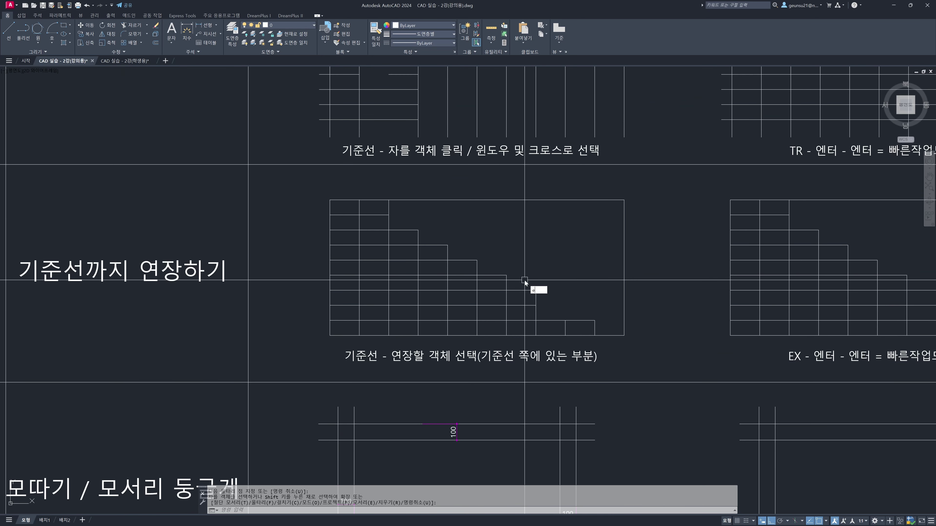
key(Return)
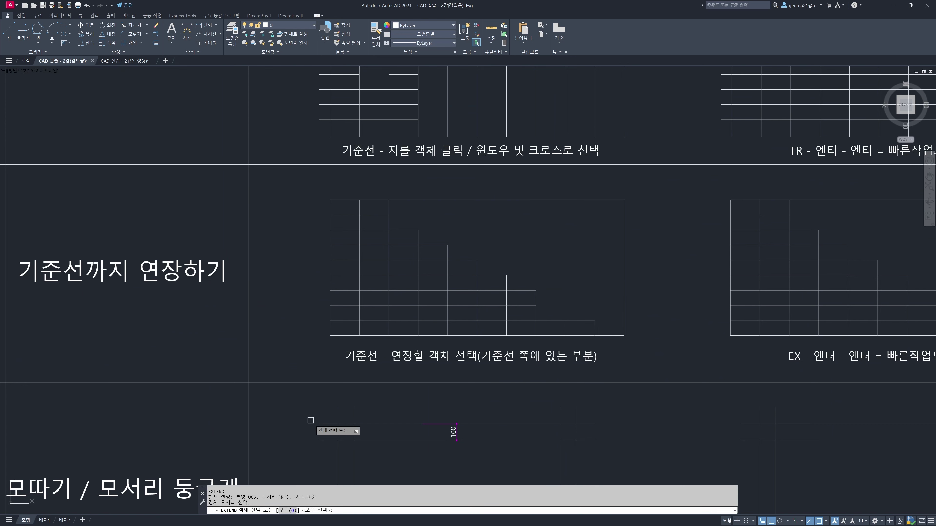
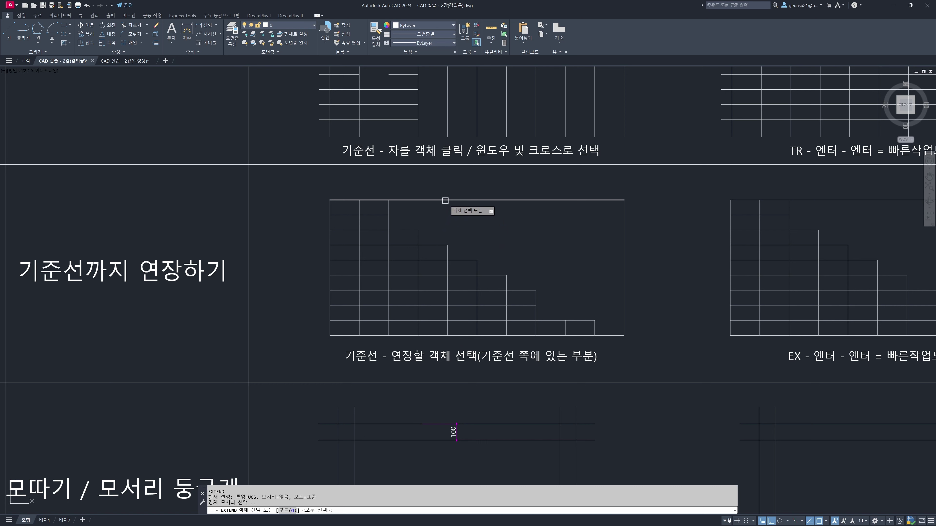
click(567, 200)
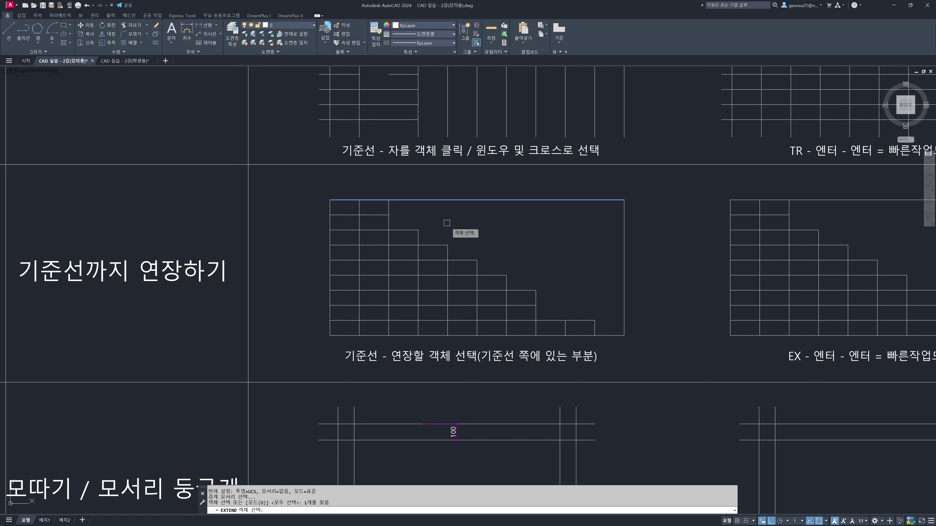
key(Return)
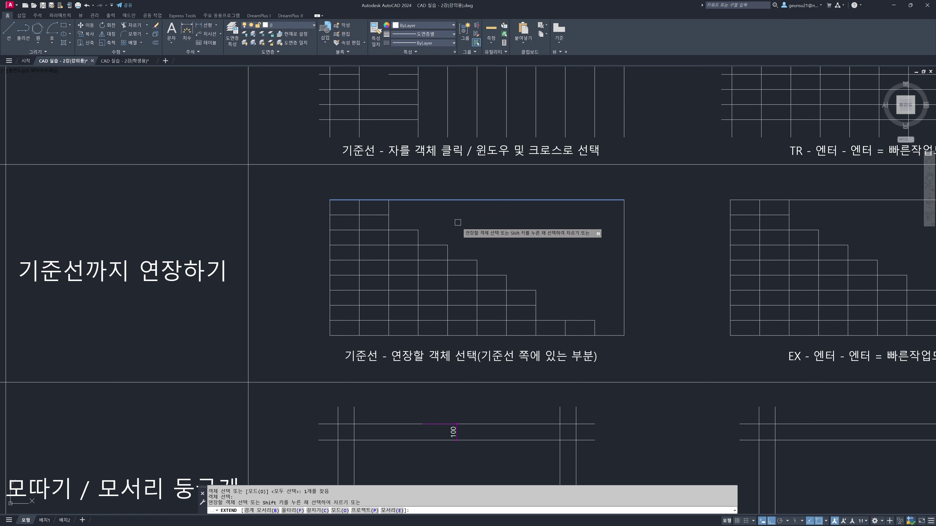
click(419, 237)
click(447, 253)
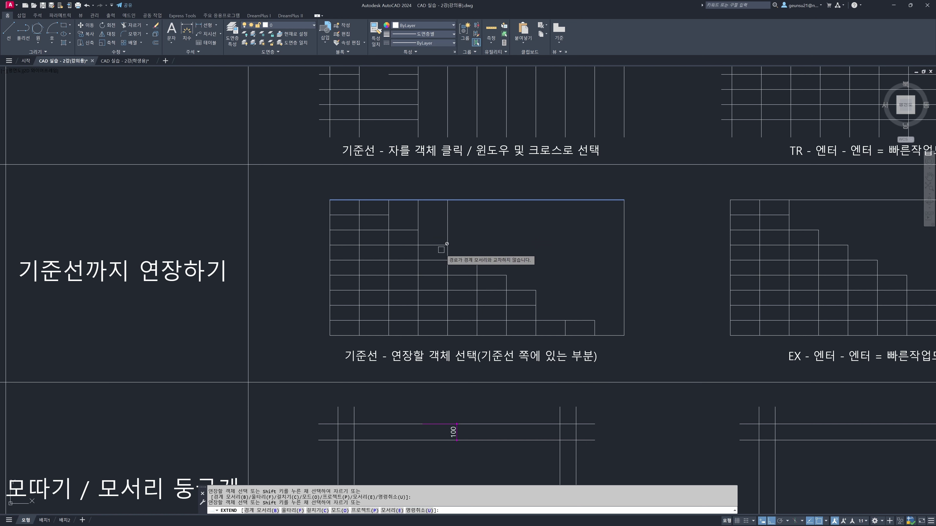
click(477, 265)
click(506, 279)
click(535, 295)
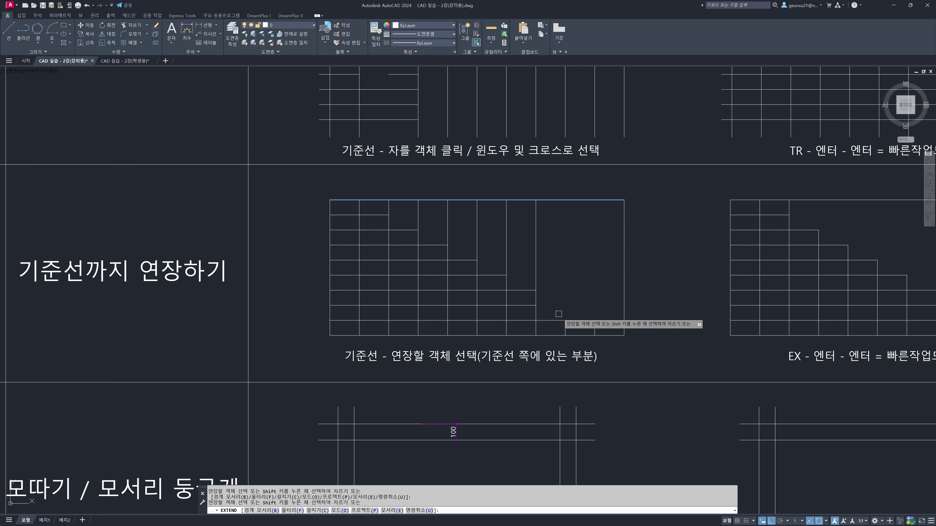
Step: Extend the two remaining short vertical lines up to the top edge, using a crossing selection for the last, and end EXTEND
click(564, 324)
scroll(603, 328, up, 2)
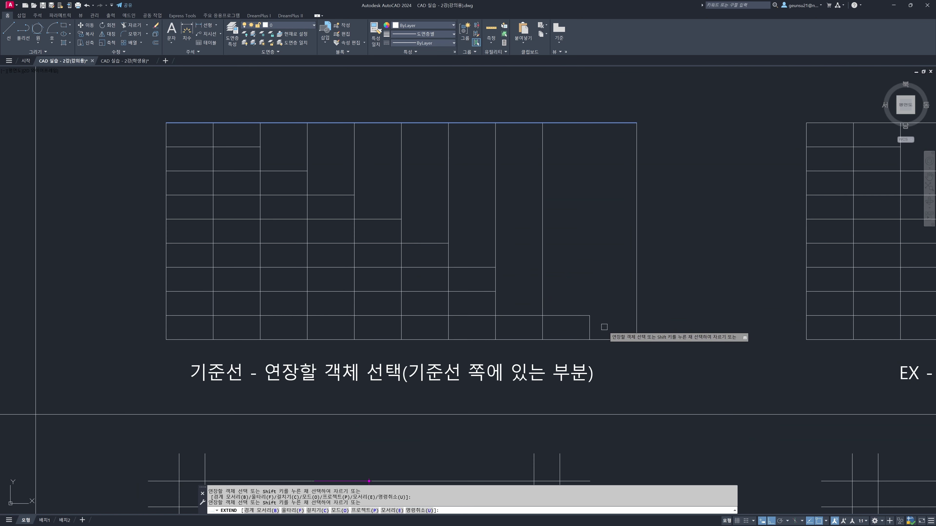
click(607, 326)
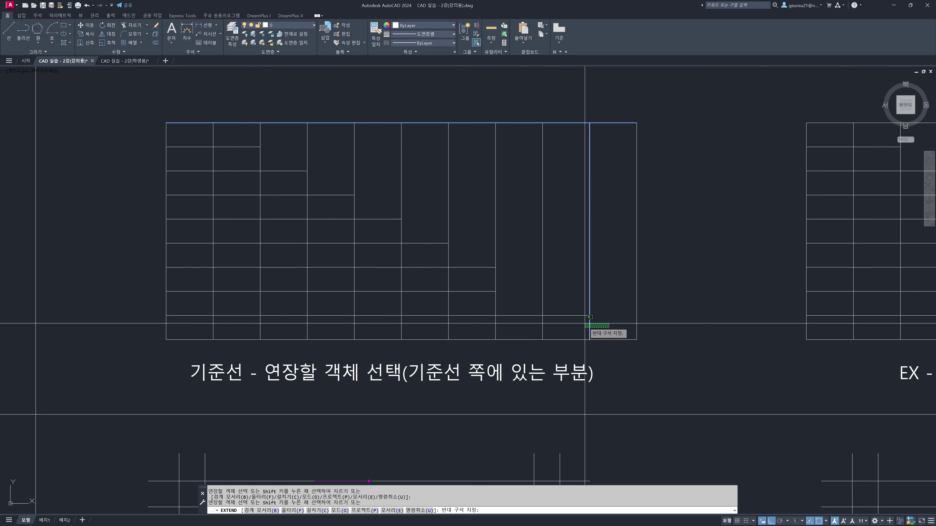
click(585, 324)
scroll(622, 325, down, 2)
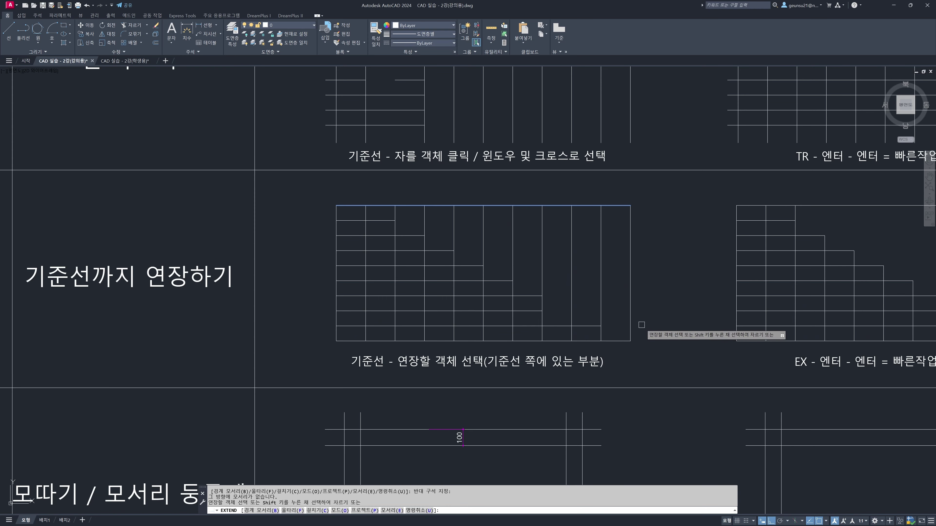
middle_drag(641, 325, 607, 330)
key(Return)
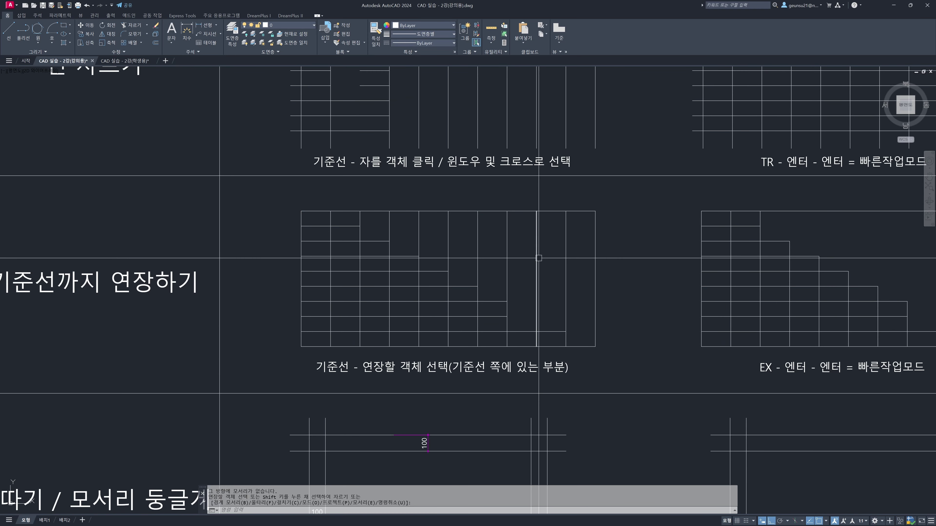
Step: With the right edge as boundary, extend the first two horizontal lines individually and the rest by crossing selections, and end EXTEND
key(Escape)
key(Return)
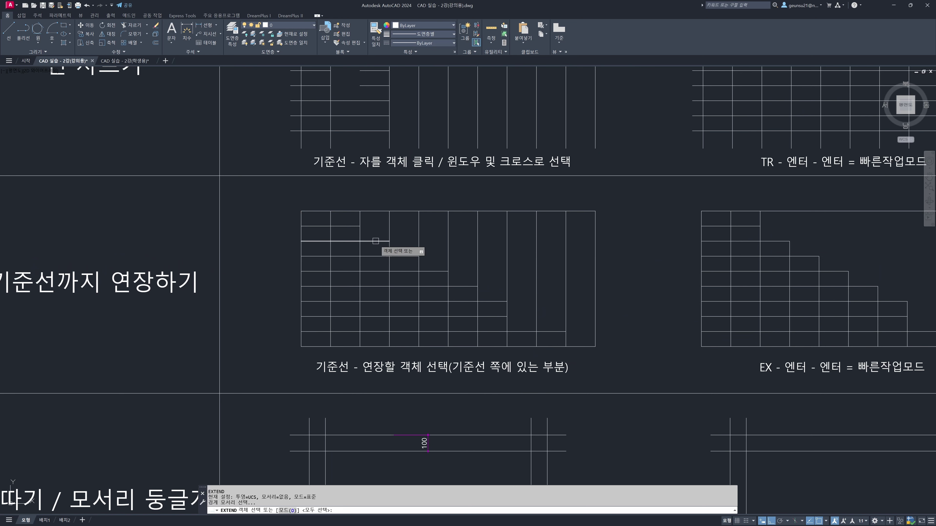
click(596, 247)
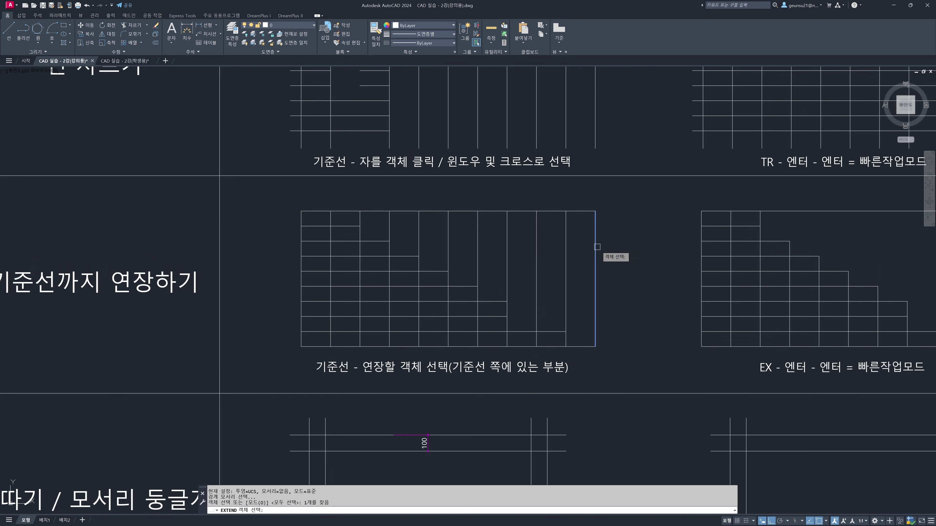
key(Return)
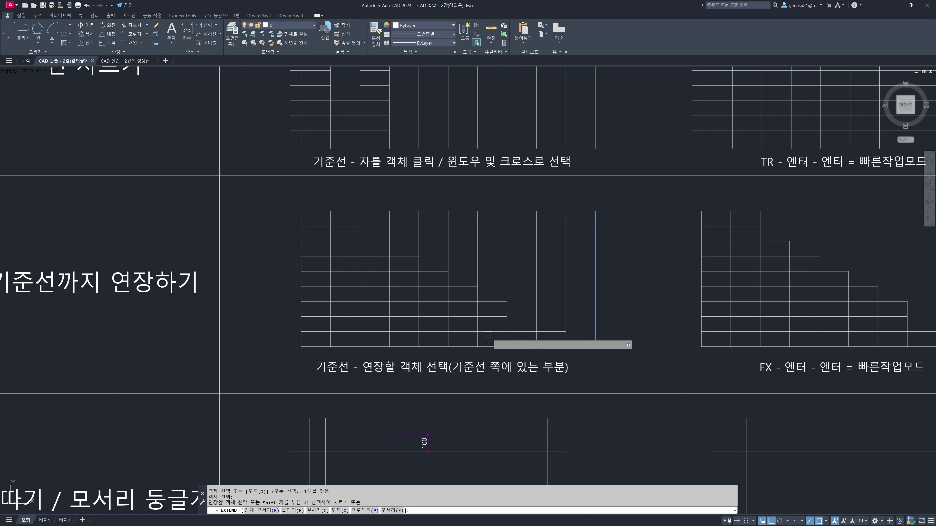
click(352, 226)
click(374, 241)
click(408, 250)
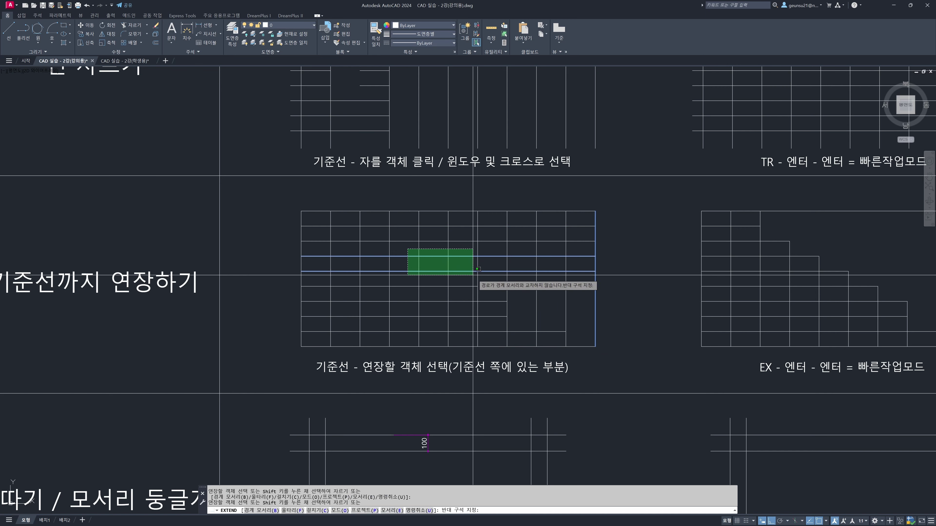
click(522, 318)
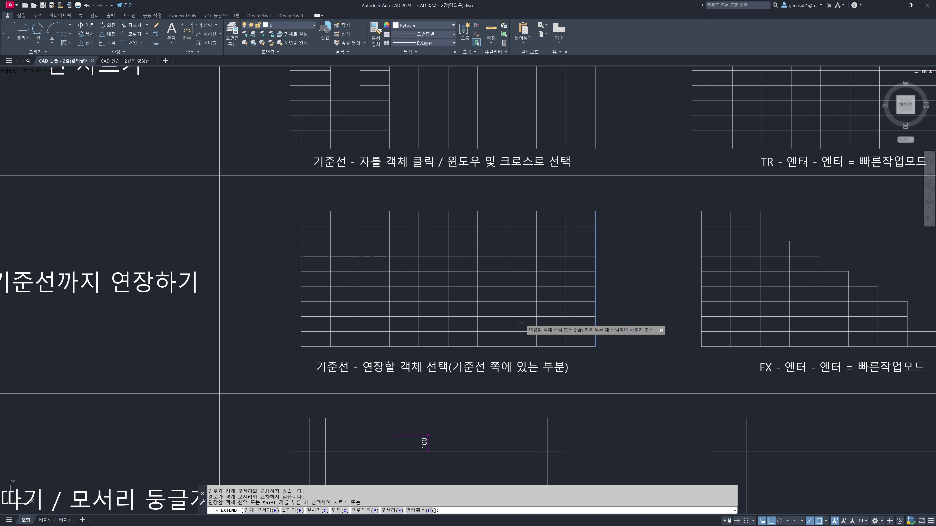
click(553, 326)
click(569, 330)
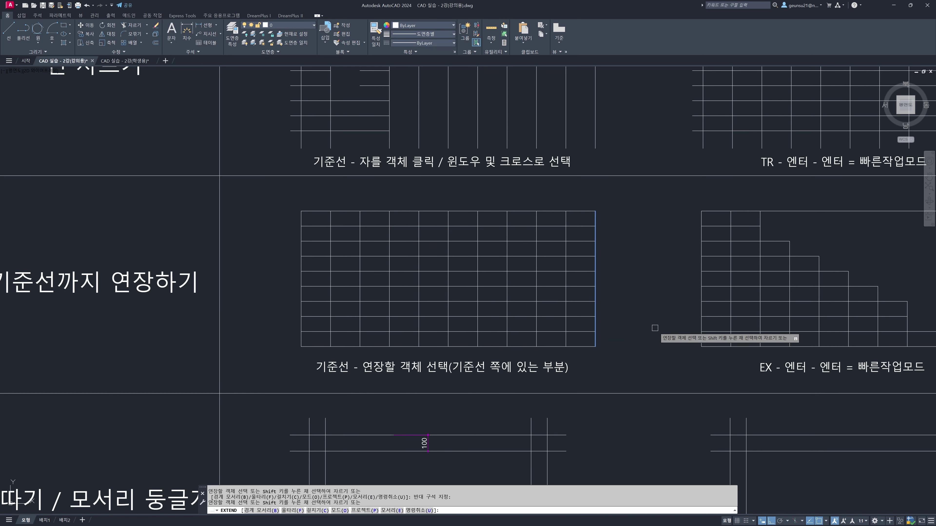
key(Return)
Step: In the quick-mode EXTEND grid, use all objects as boundaries and extend the second to fifth inner horizontal lines to the right edge
mouse_move(622, 277)
middle_down()
mouse_move(558, 284)
mouse_move(403, 270)
middle_up()
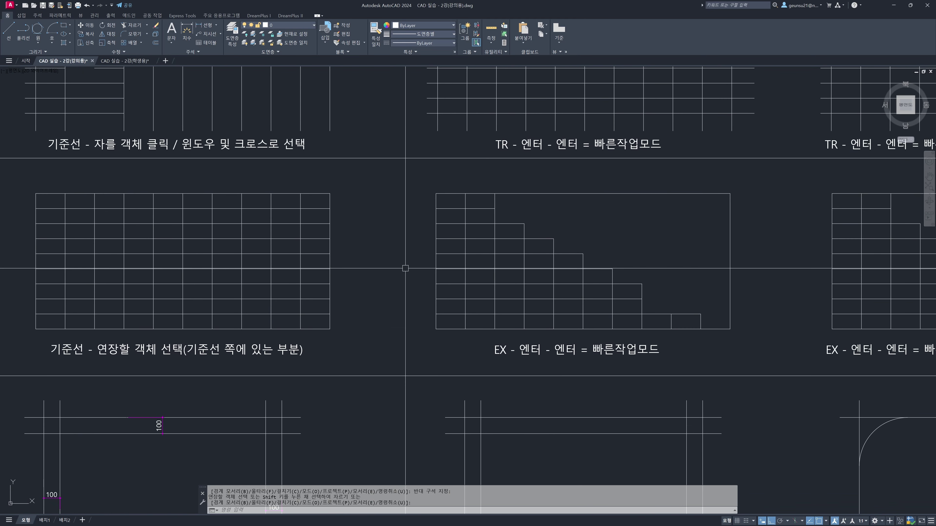
key(Escape)
key(Escape)
middle_drag(506, 274, 417, 273)
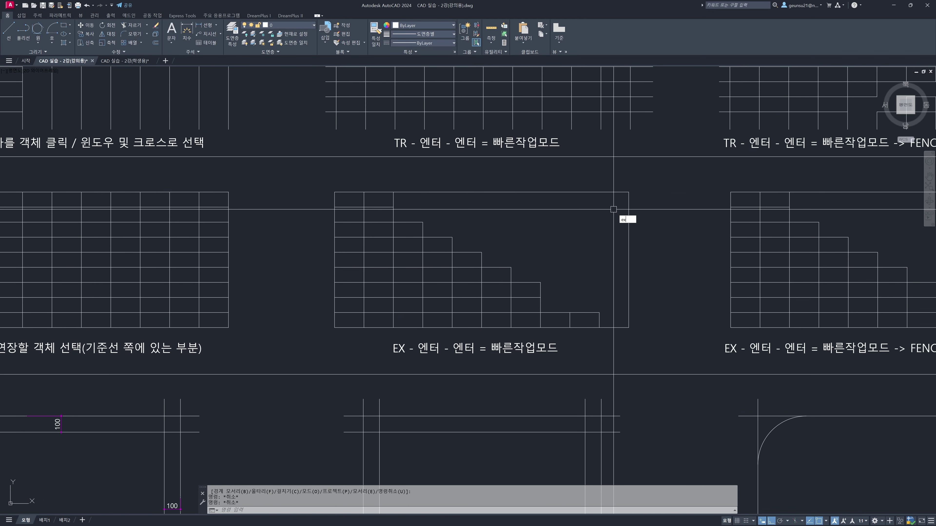
key(Return)
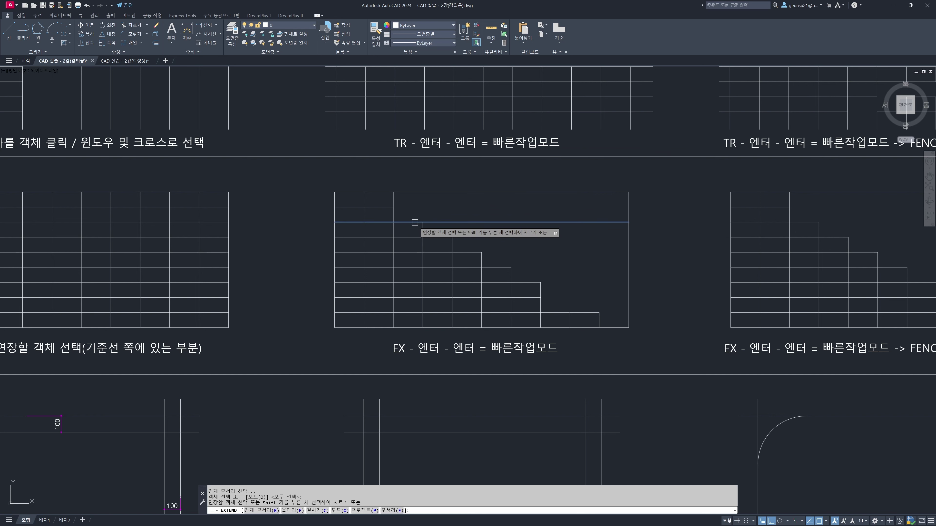
scroll(415, 223, up, 2)
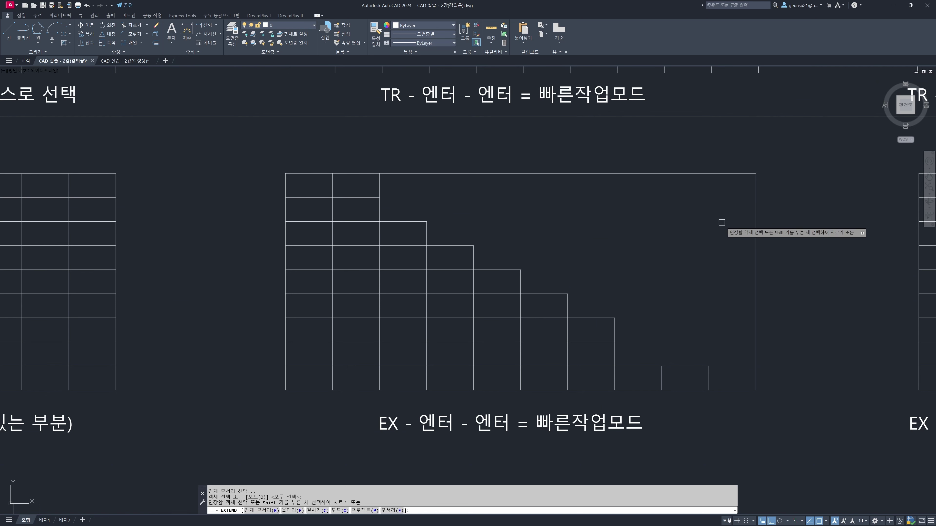
click(409, 221)
click(458, 245)
click(516, 272)
click(553, 293)
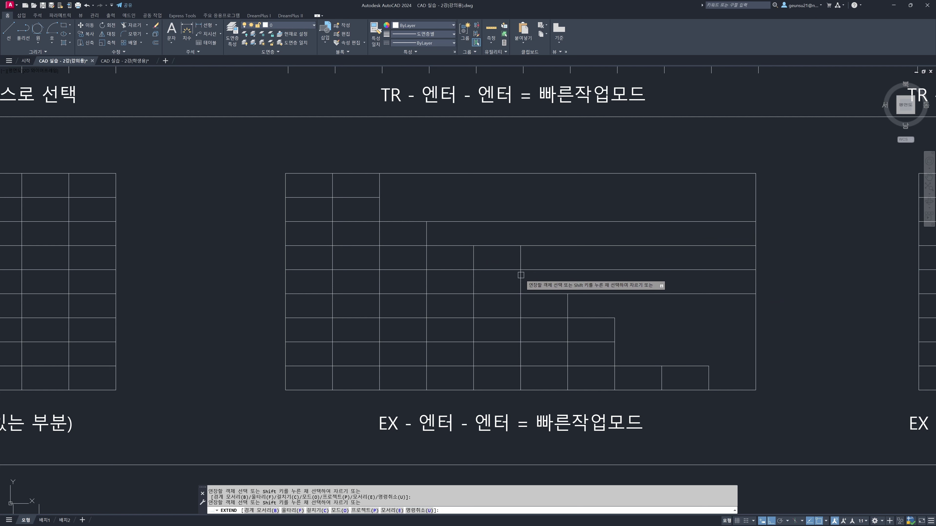
Step: Extend the third, fourth and fifth inner vertical lines boundary by boundary up to the grid's top edge, and end EXTEND
click(521, 256)
click(521, 234)
click(474, 255)
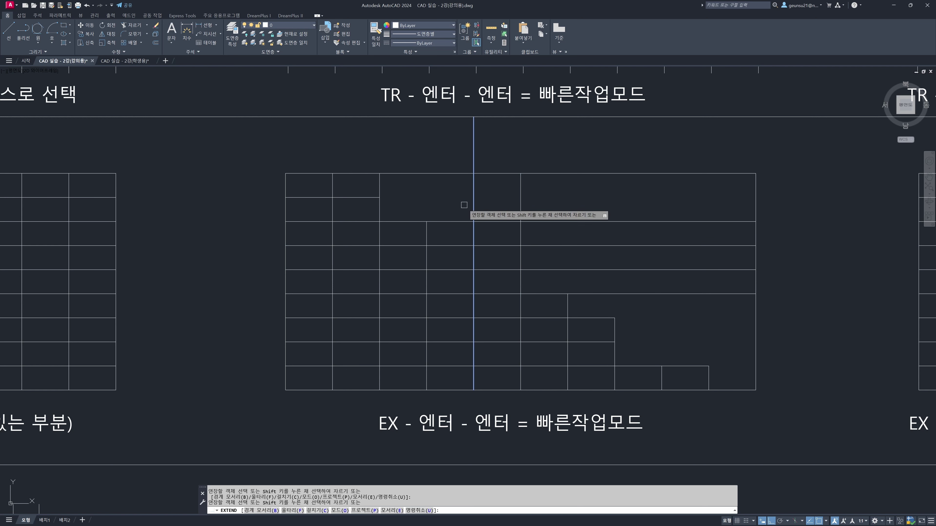
click(427, 235)
scroll(584, 277, down, 2)
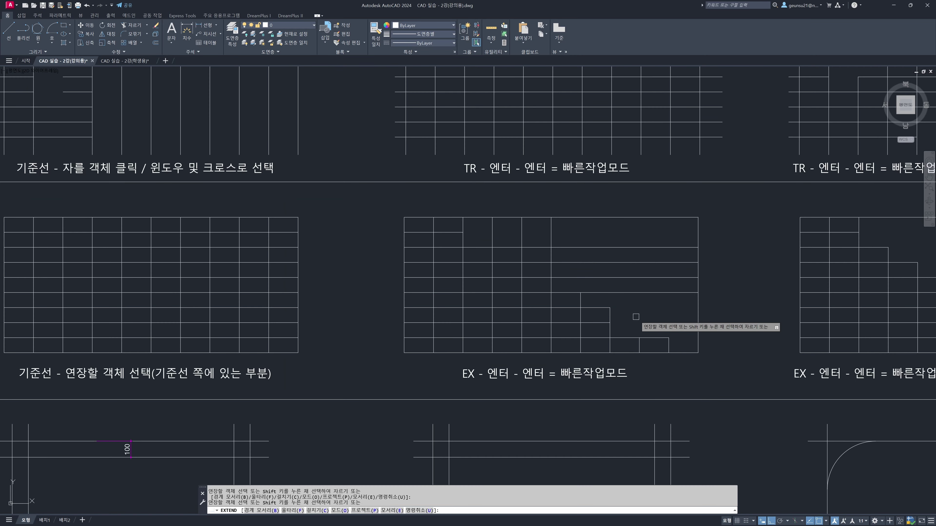
key(Return)
mouse_move(696, 301)
middle_down()
mouse_move(480, 280)
mouse_move(269, 292)
middle_up()
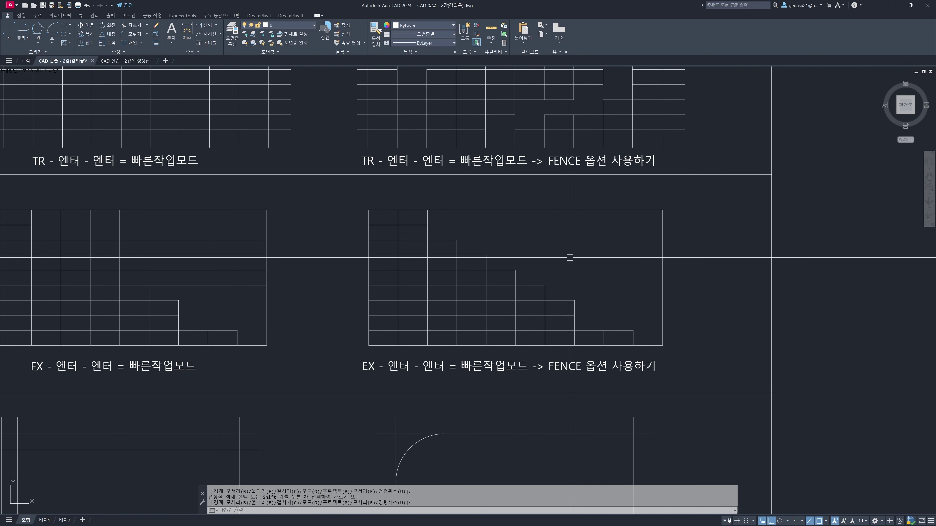
key(Escape)
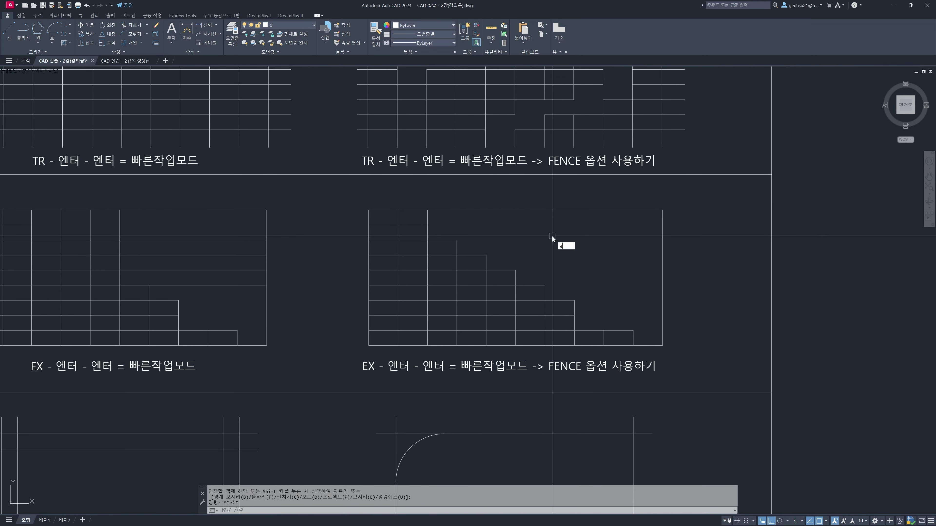
Step: In the Fence-option EXTEND grid, use all objects as boundaries and extend the lines with a fence drawn along their stepped ends
key(Return)
key(Return)
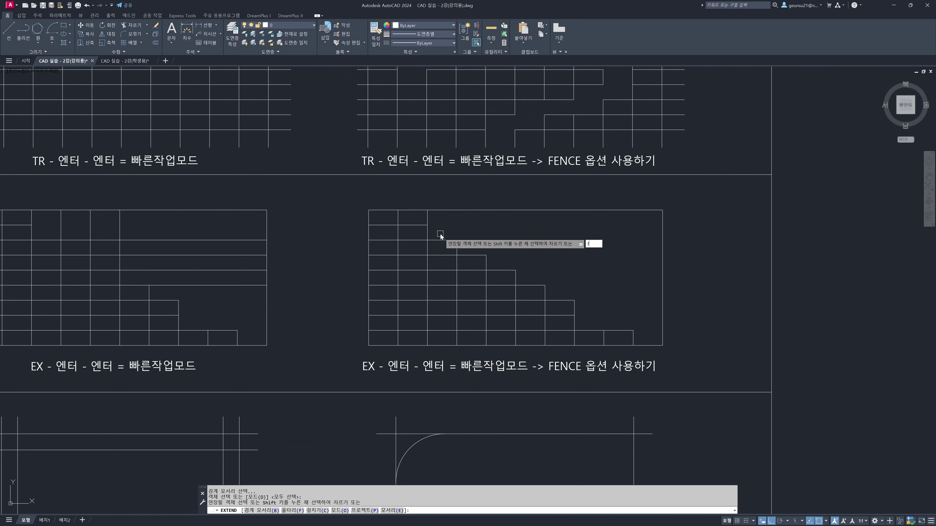
text(f)
key(Return)
click(415, 222)
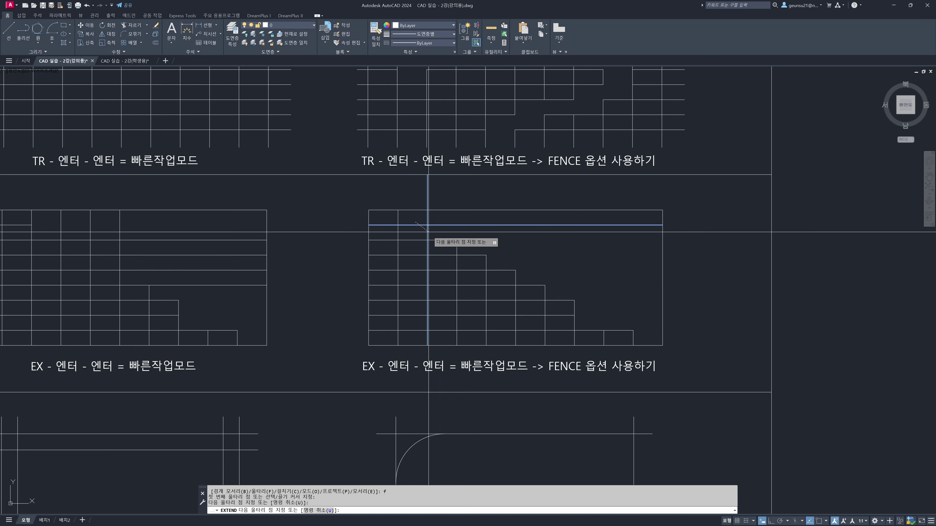
click(421, 232)
click(441, 233)
click(449, 246)
click(471, 246)
click(477, 258)
click(494, 262)
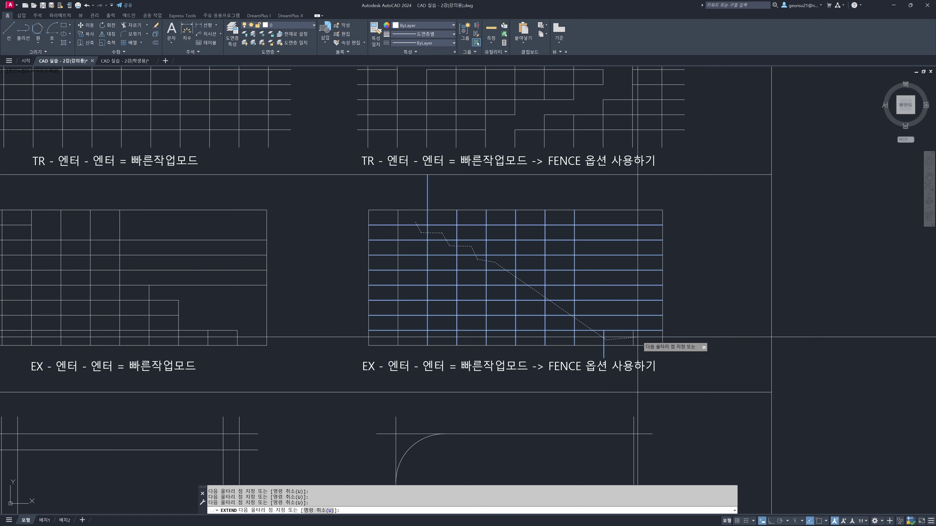
key(Return)
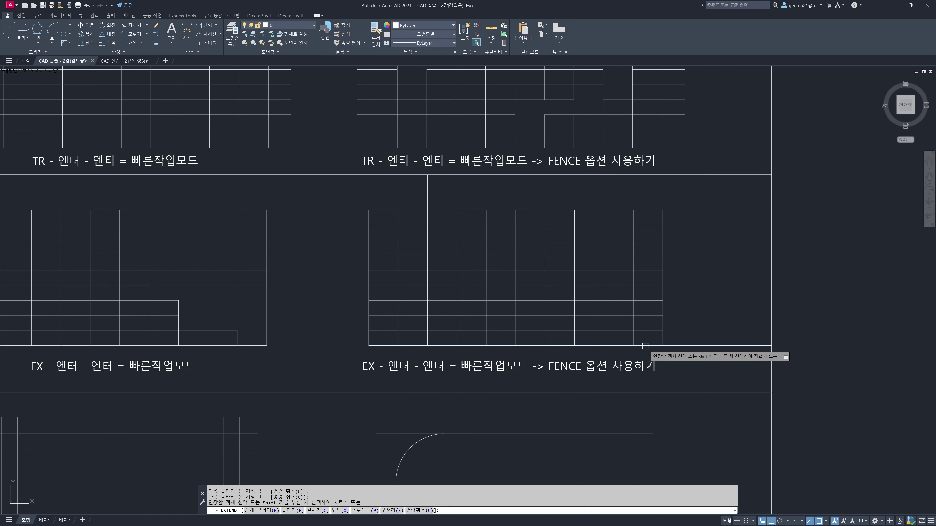
key(Escape)
Step: With the grid's top edge as cutting edge, trim the vertical line overshooting above it, and end TRIM
scroll(639, 346, down, 2)
scroll(501, 272, up, 4)
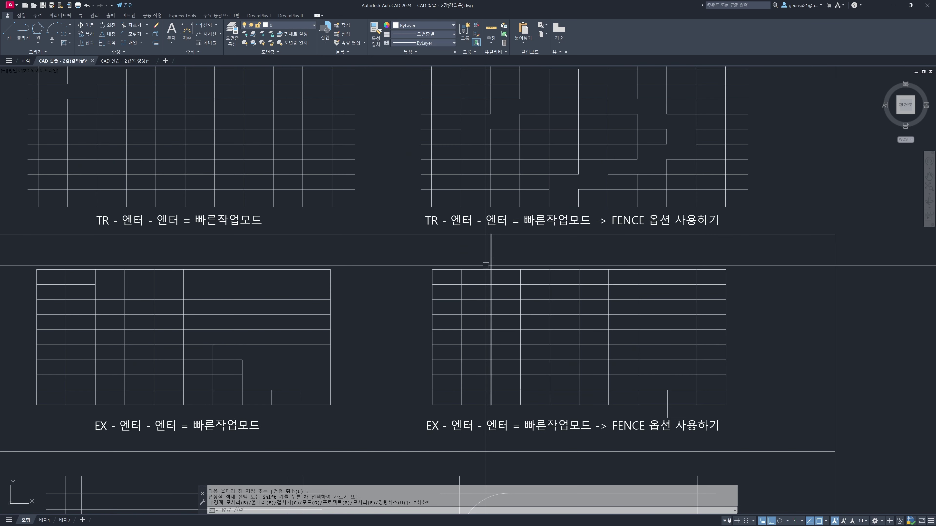
text(tr)
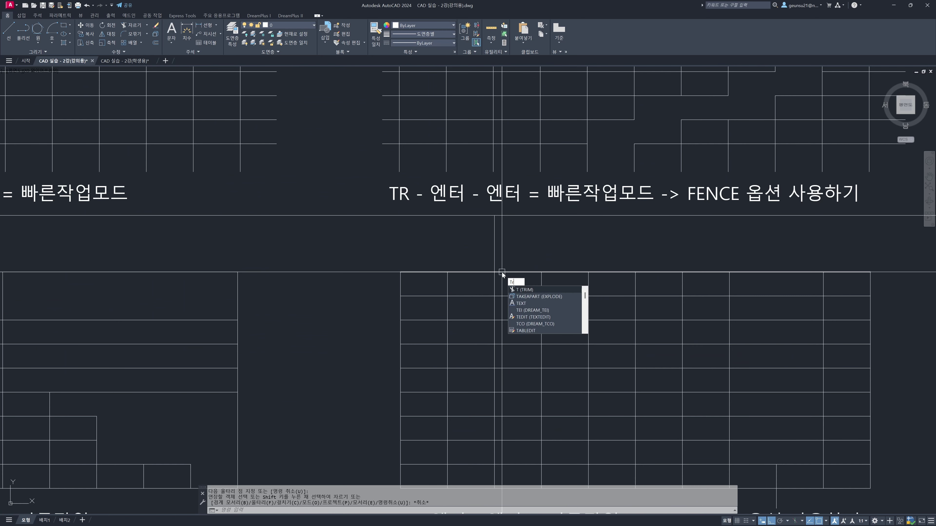
key(Return)
click(502, 272)
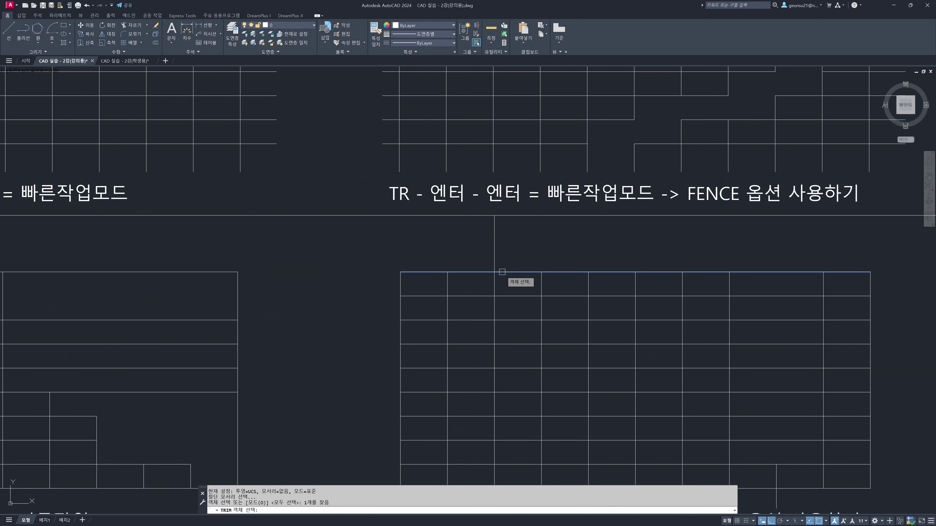
key(Return)
scroll(627, 301, down, 3)
scroll(651, 336, up, 1)
key(Escape)
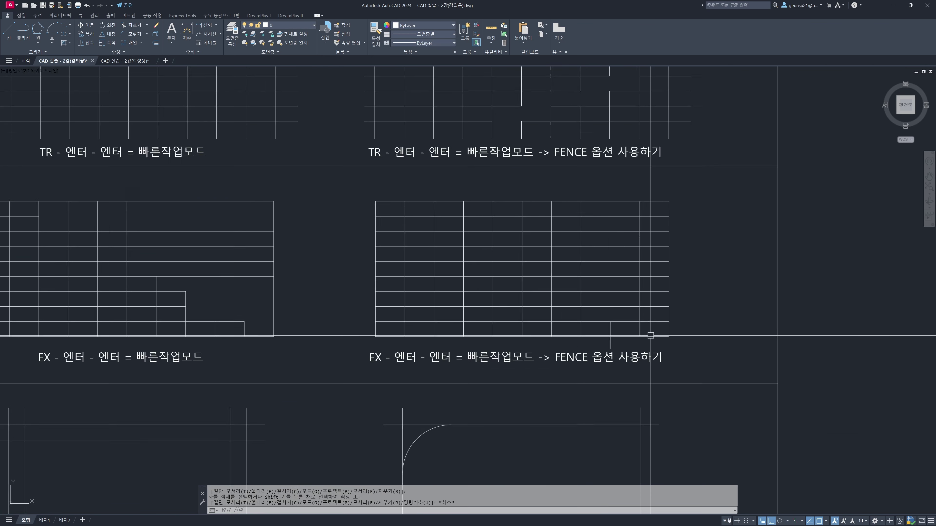
Step: Trim the short vertical line overshooting below the same grid's bottom edge, and end TRIM
scroll(650, 335, up, 2)
text(tr)
key(Return)
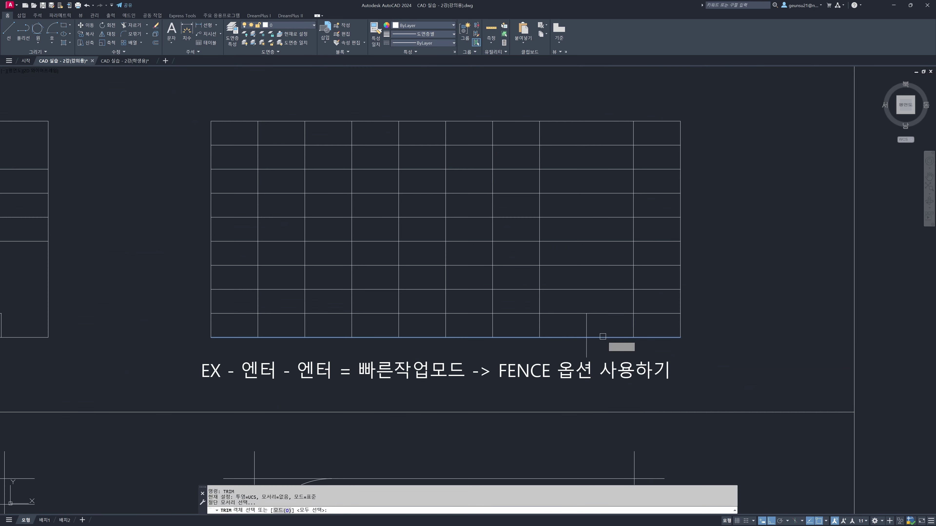
scroll(587, 349, down, 3)
key(Escape)
key(Escape)
Step: Examine the FILLET row's three practice drawings, including the arc in the untrimmed radius 300 example
scroll(587, 349, up, 2)
middle_drag(461, 427, 672, 318)
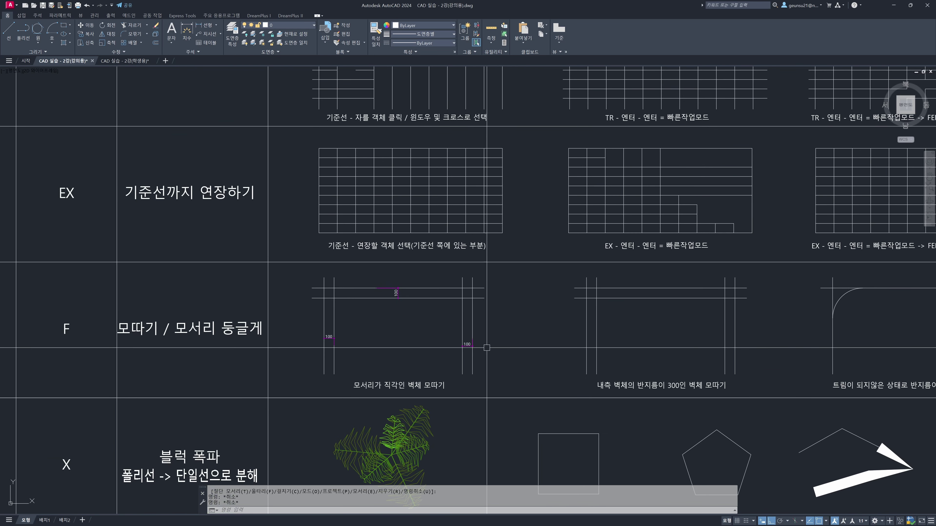
middle_drag(233, 343, 393, 312)
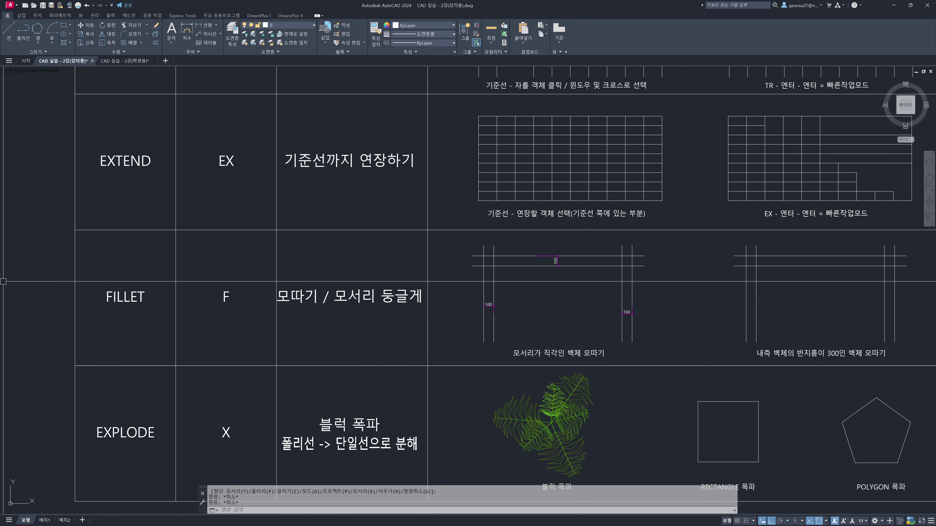
scroll(292, 236, down, 5)
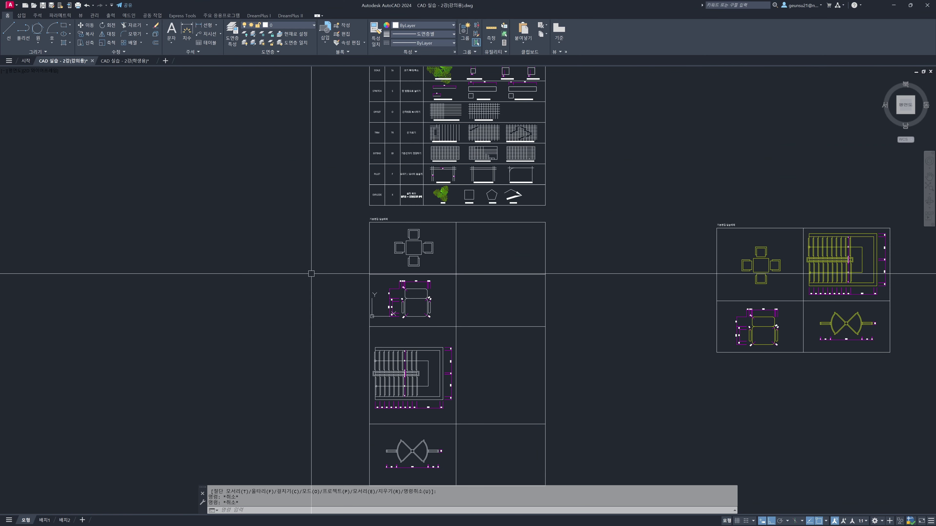
scroll(519, 231, up, 3)
mouse_move(368, 203)
middle_down()
mouse_move(371, 242)
mouse_move(388, 261)
mouse_move(501, 239)
middle_up()
scroll(365, 173, up, 6)
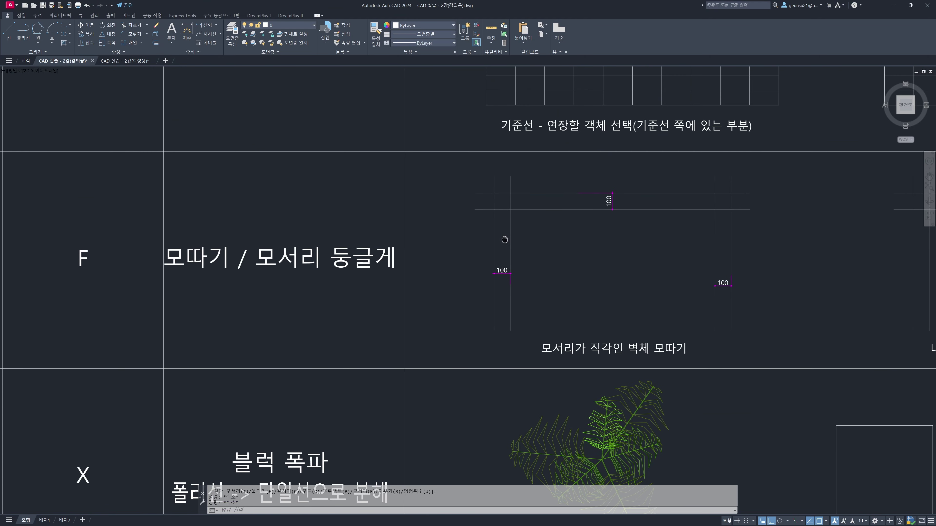
scroll(503, 240, down, 2)
scroll(578, 237, right, 10)
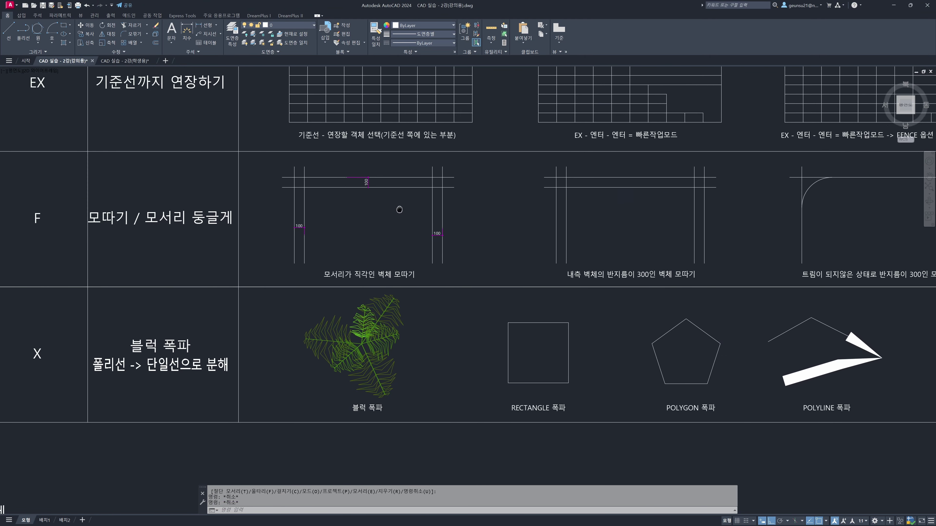
scroll(631, 188, up, 4)
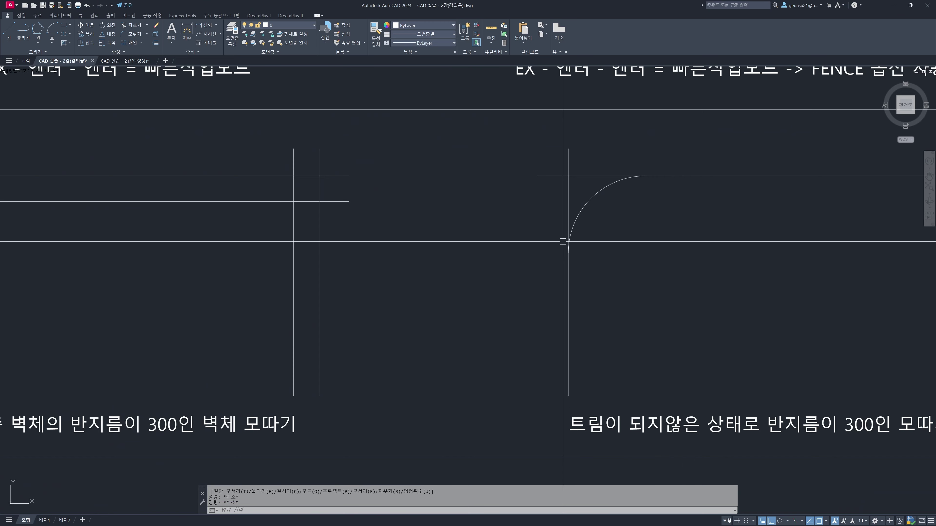
click(595, 194)
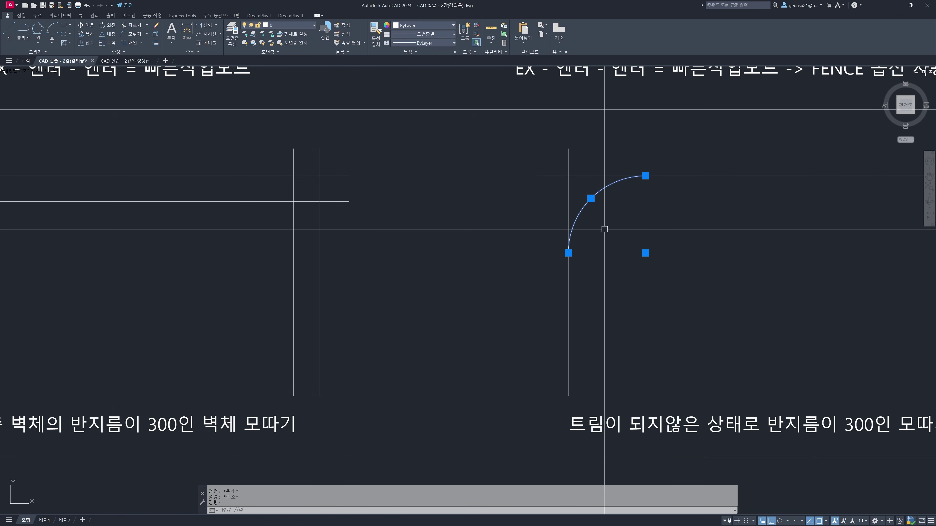
key(Escape)
scroll(575, 258, down, 5)
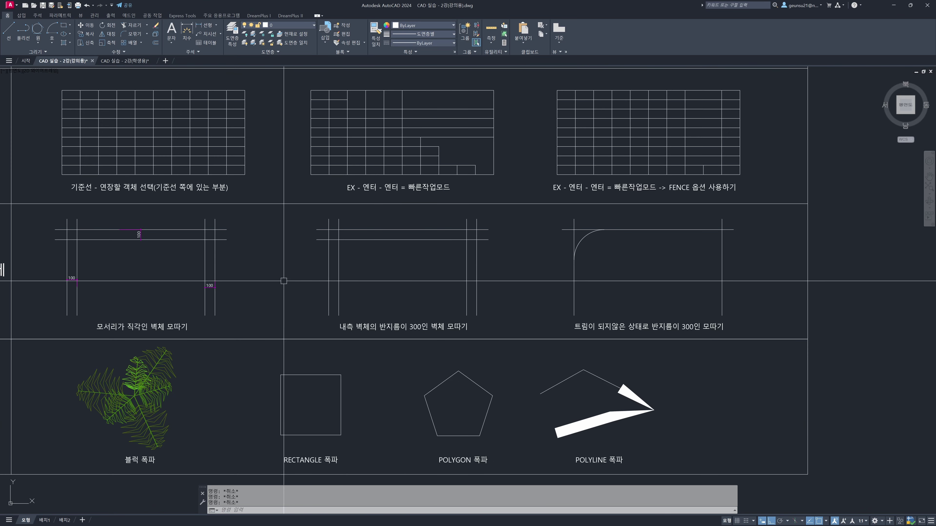
scroll(494, 264, up, 2)
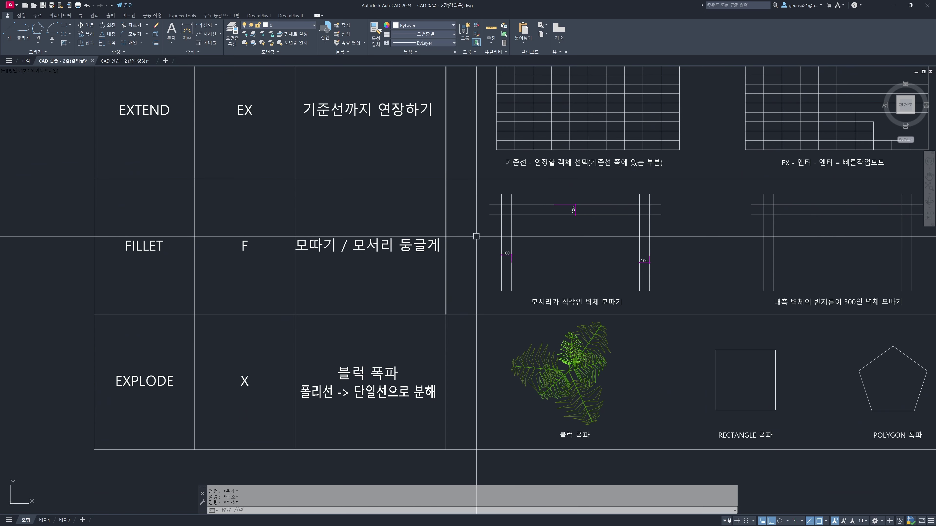
scroll(501, 240, up, 2)
scroll(502, 240, down, 1)
scroll(509, 254, up, 1)
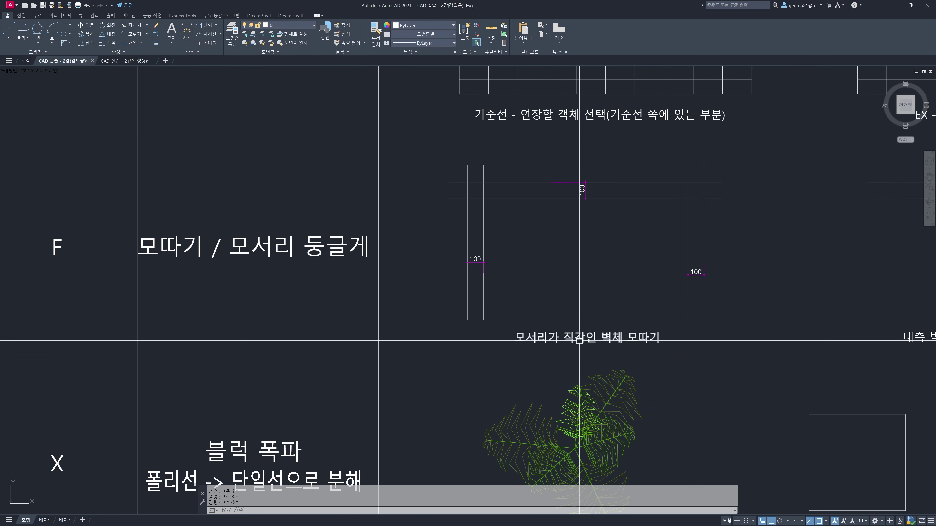
Step: In the right-angled wall exercise, set the FILLET radius to 0 and join the outer upper-left wall lines into a square corner
middle_drag(435, 235, 511, 239)
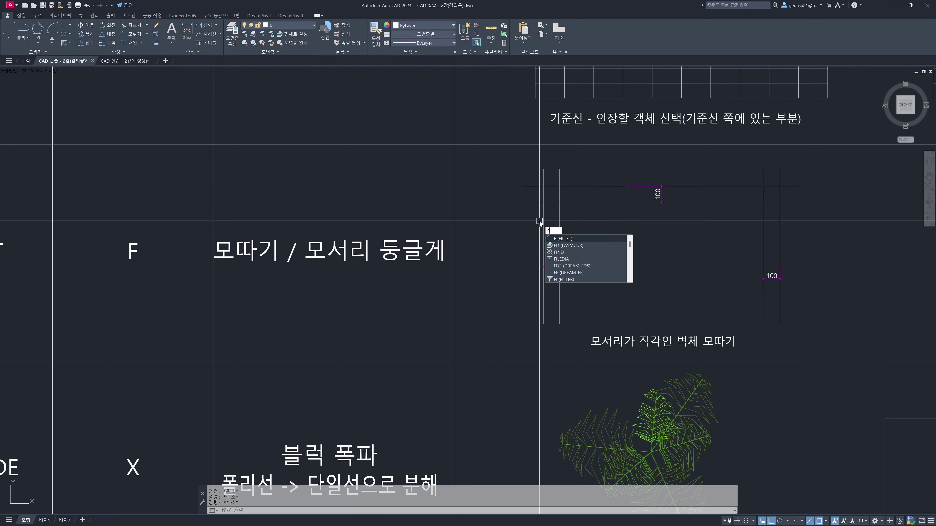
key(Return)
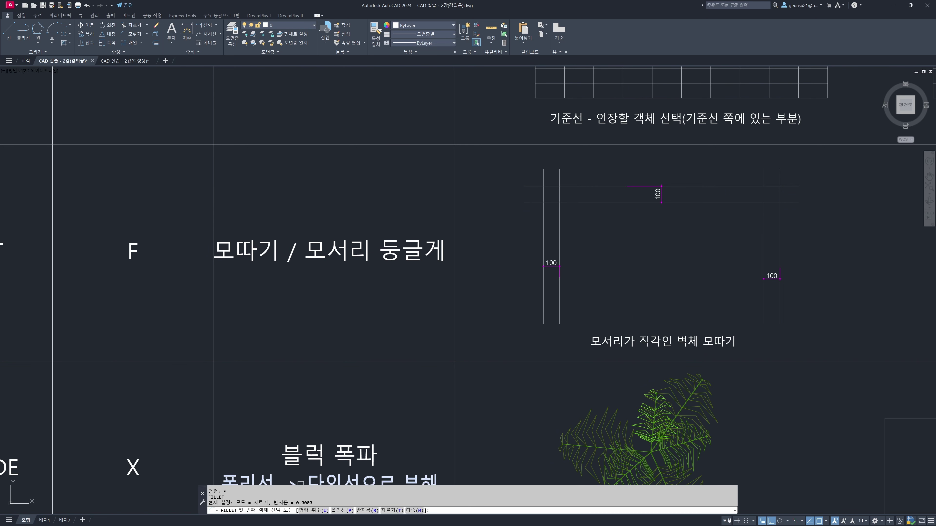
click(366, 511)
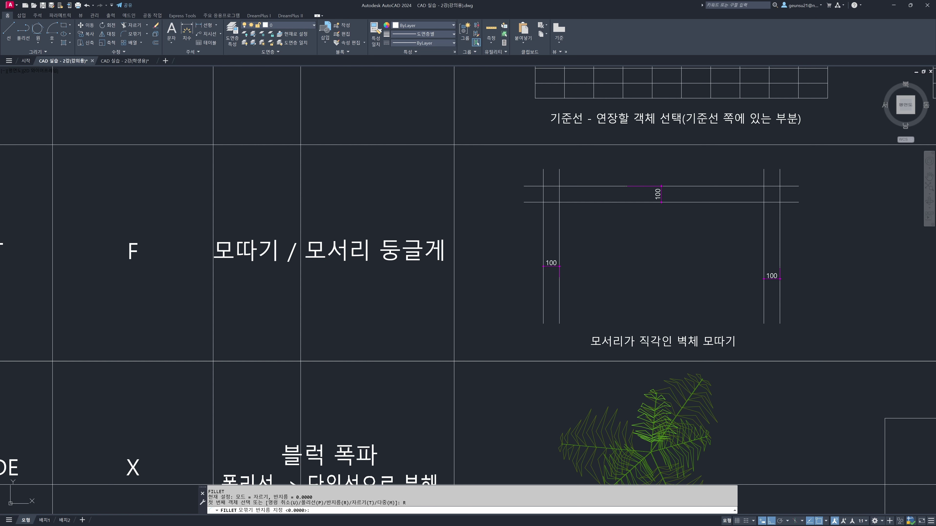
key(Return)
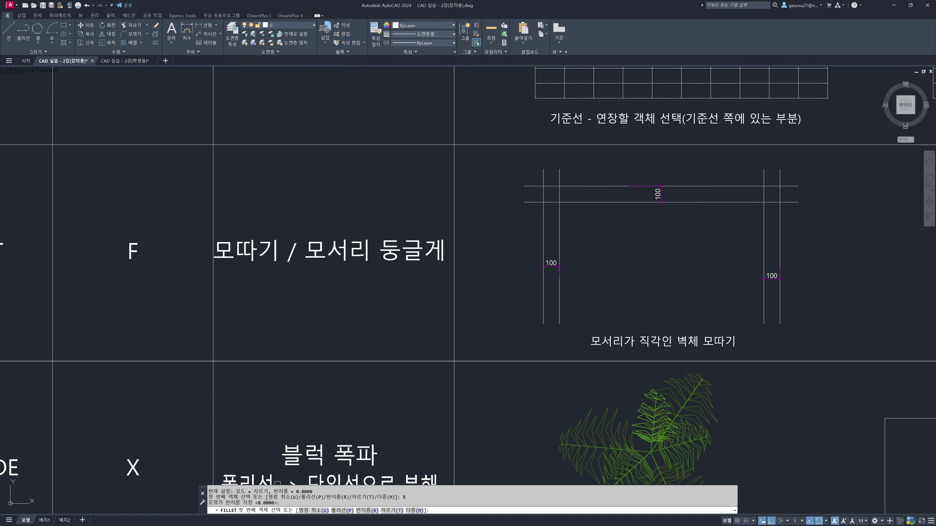
click(541, 216)
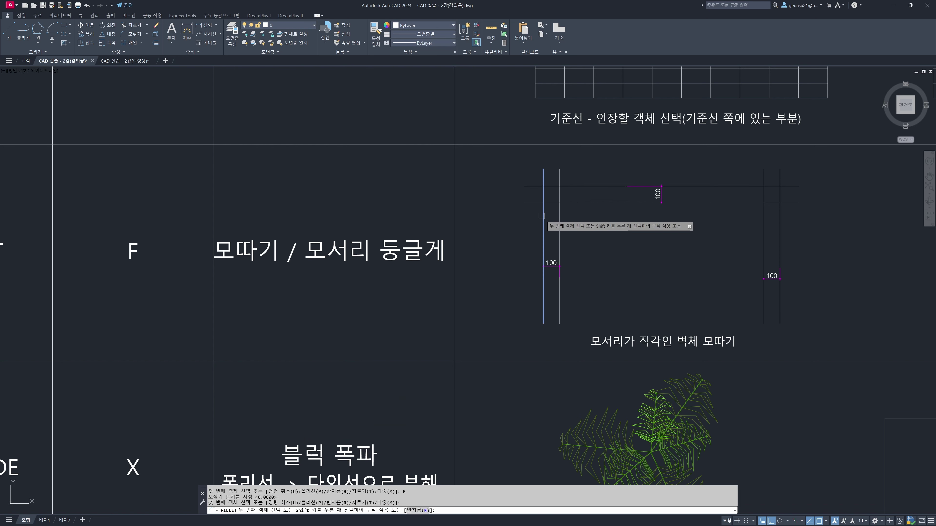
click(570, 186)
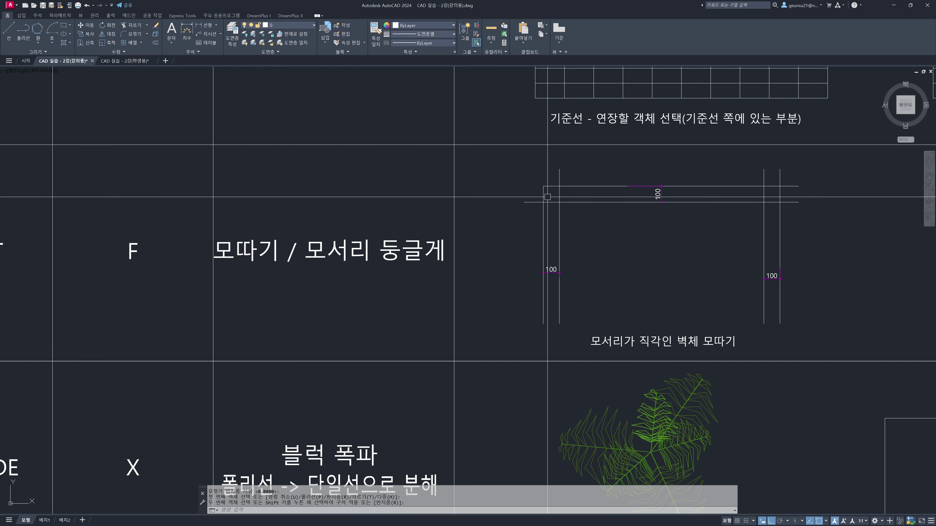
Step: Inspect the outer upper-left wall corner close up
scroll(547, 197, up, 4)
click(523, 153)
click(550, 170)
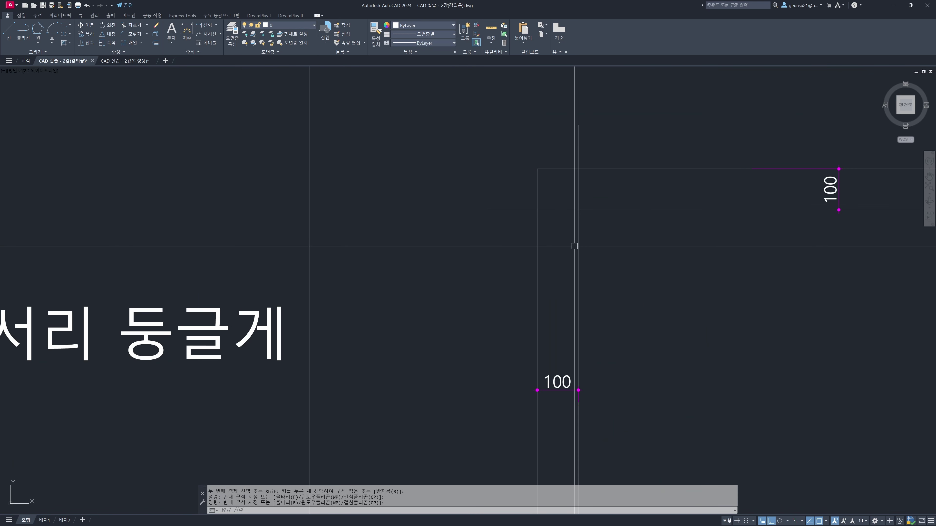
scroll(573, 248, down, 3)
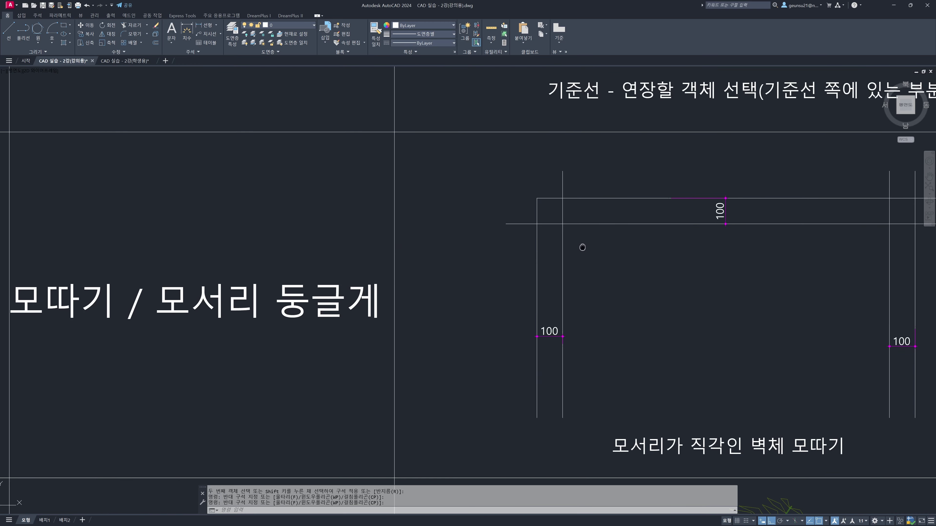
key(Escape)
key(Escape)
key(Escape)
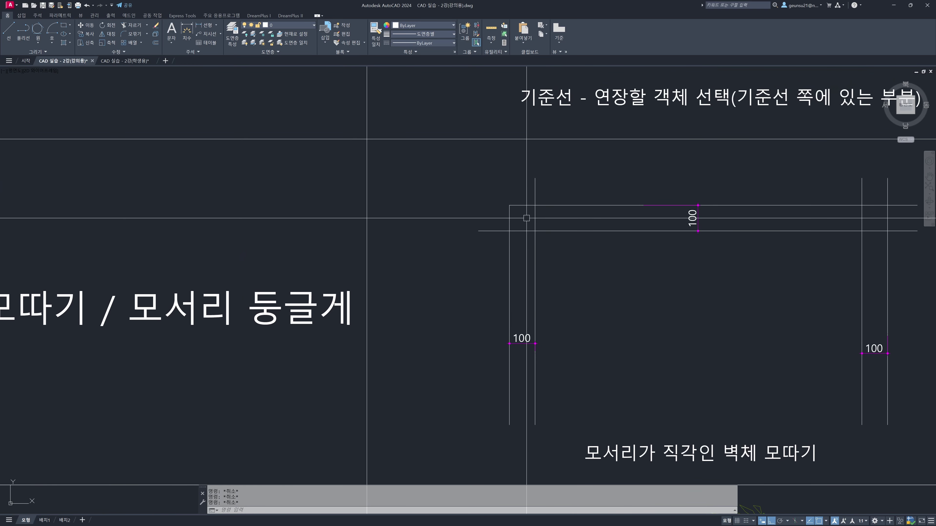
Step: Fillet the inner upper-left wall lines into a square corner using the same zero radius
scroll(534, 236, down, 3)
scroll(535, 238, up, 3)
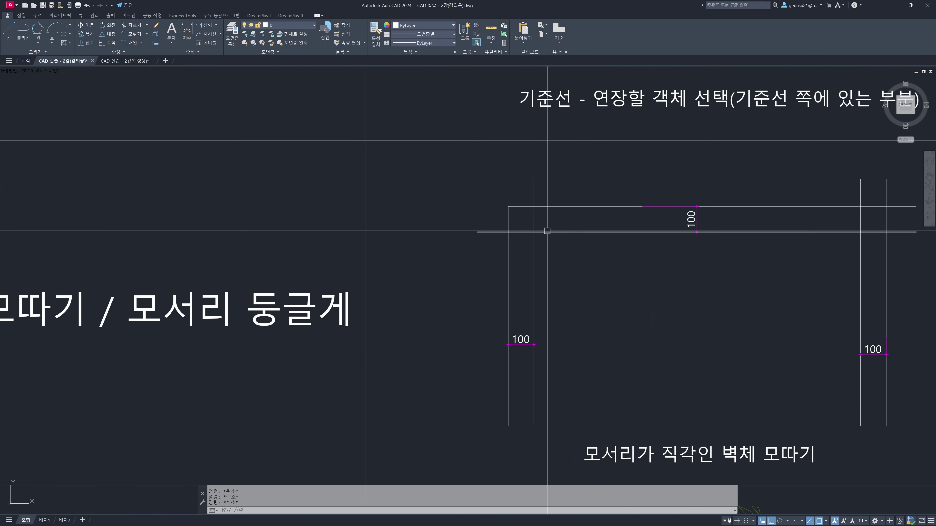
key(Return)
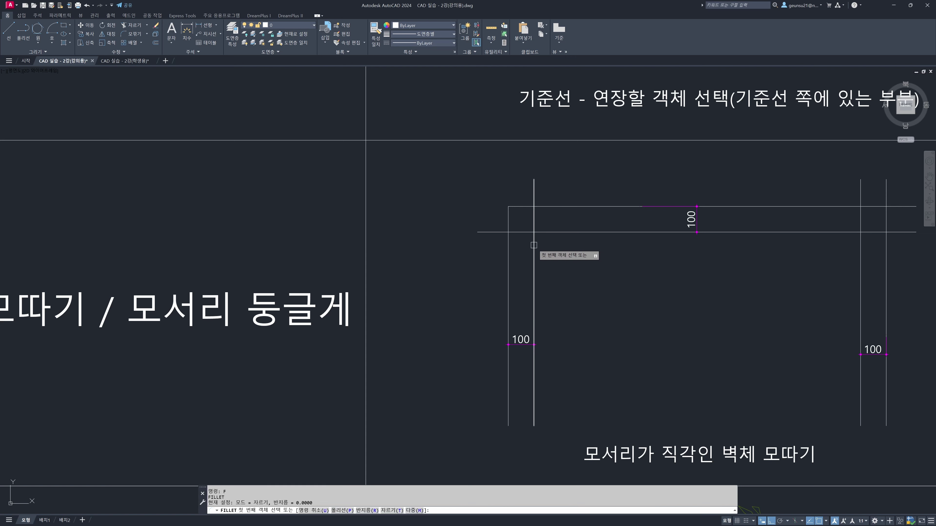
click(534, 246)
click(580, 232)
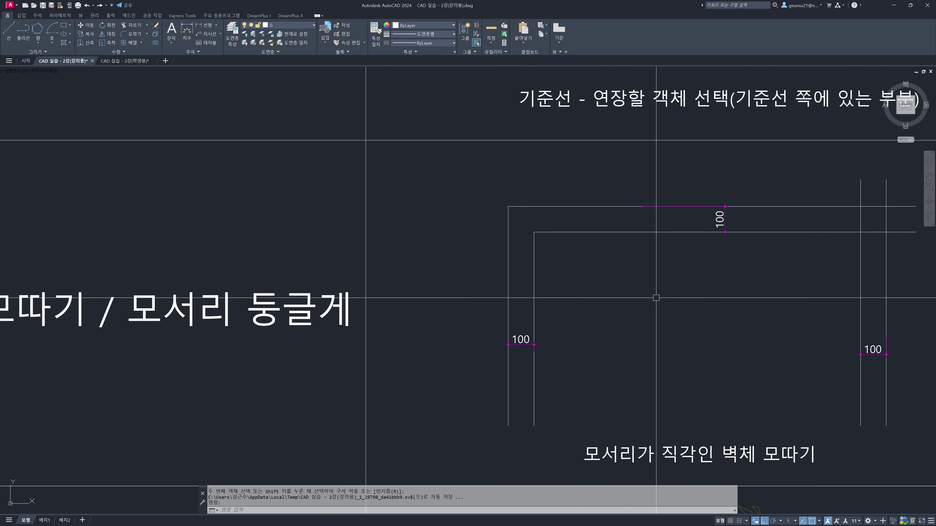
Step: Fillet the inner and outer wall lines at the upper-right with zero radius into square corners, and end FILLET
middle_drag(653, 296, 620, 288)
scroll(391, 258, down, 3)
scroll(665, 239, up, 3)
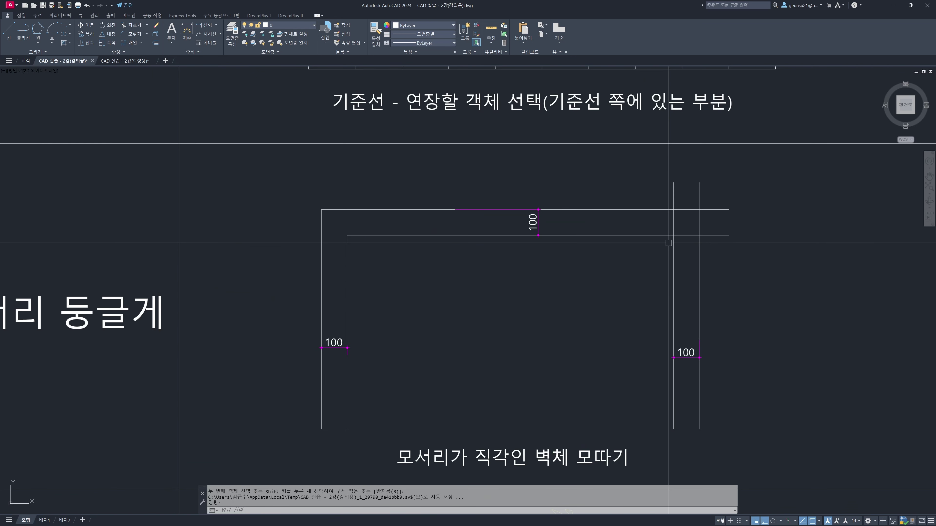
middle_drag(665, 239, 615, 241)
key(Return)
click(612, 237)
click(624, 251)
click(649, 225)
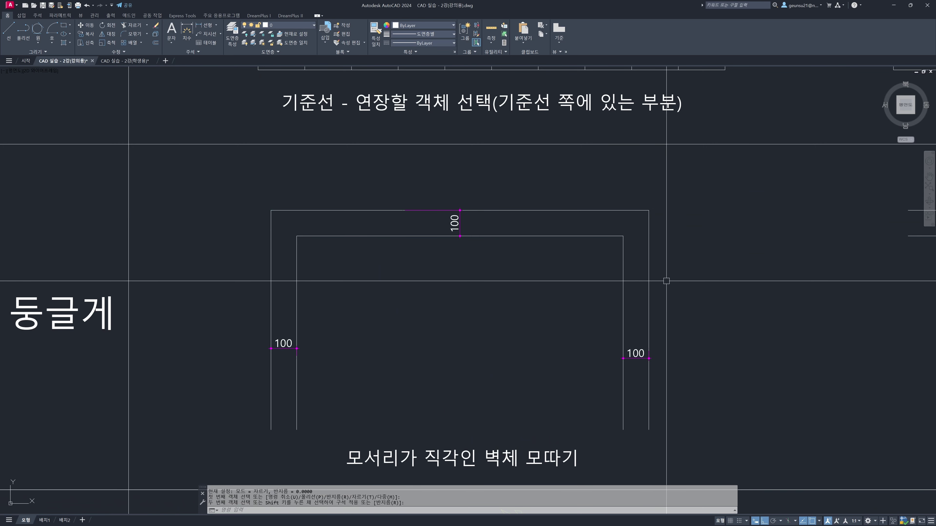
key(Escape)
key(Escape)
key(ctrl)
Step: In the wall exercise with a 300 inner radius, fillet the inner upper-left wall lines using a FILLET radius of 300
scroll(660, 279, down, 5)
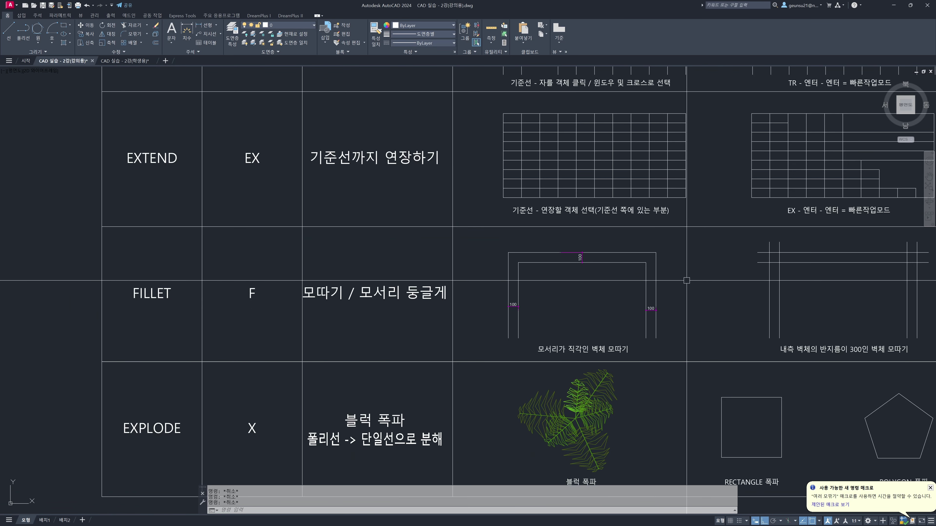
middle_drag(681, 261, 611, 254)
scroll(632, 268, up, 3)
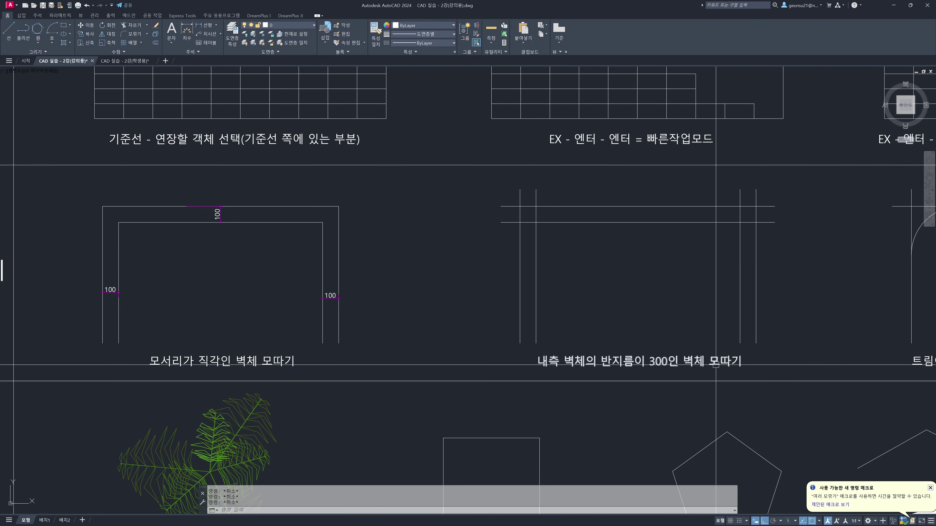
text(f)
key(Return)
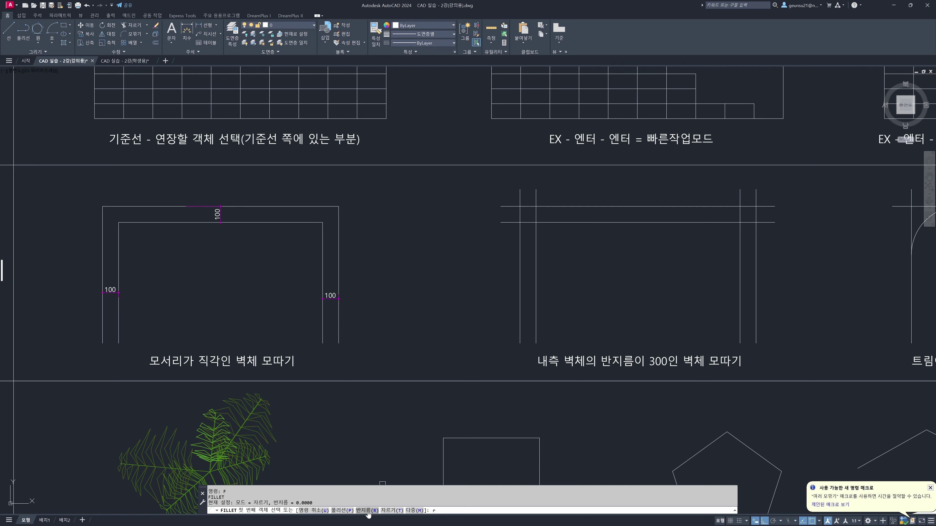
key(Return)
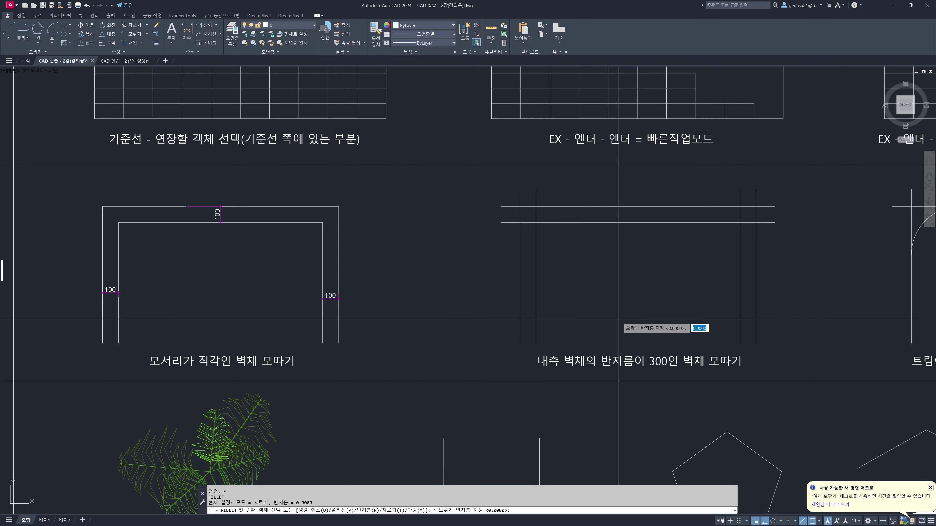
key(Return)
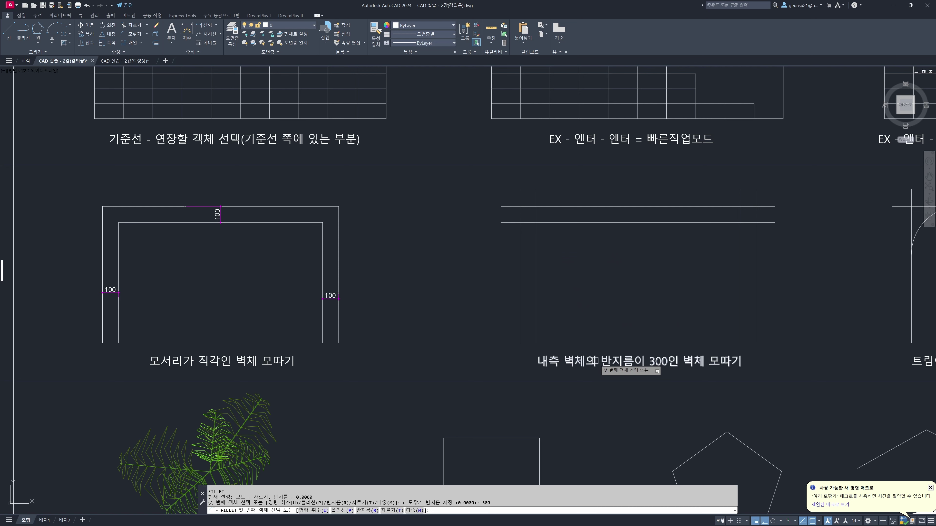
click(537, 256)
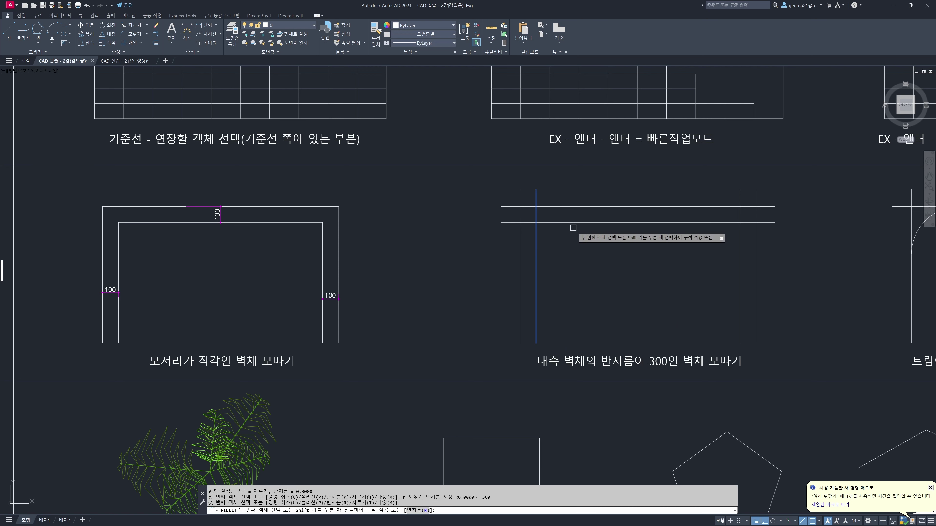
click(577, 223)
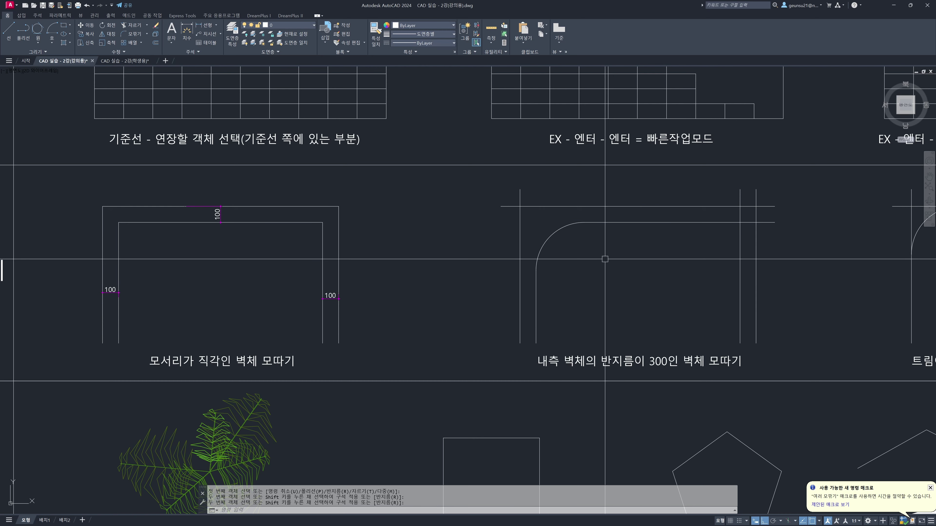
Step: Set the FILLET radius to 400 and round the outer upper-left wall corner of the same exercise
key(Return)
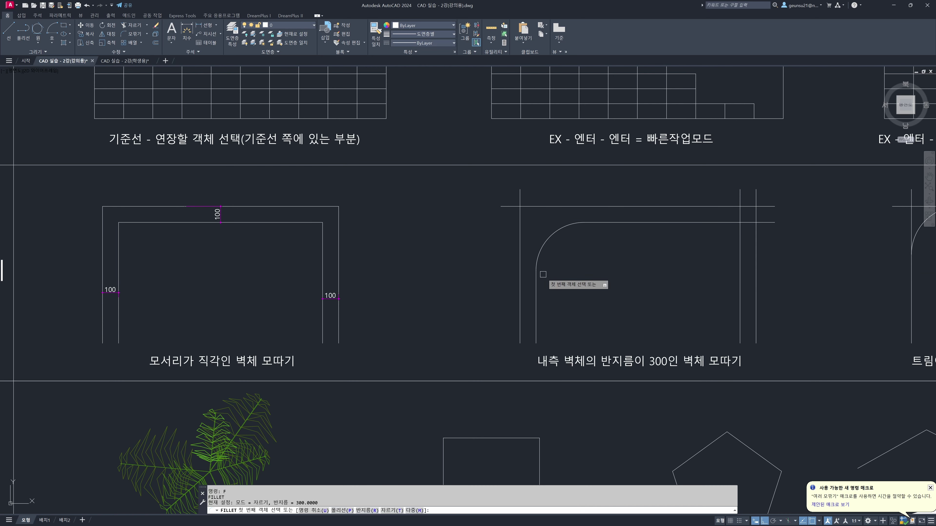
text(r)
key(Return)
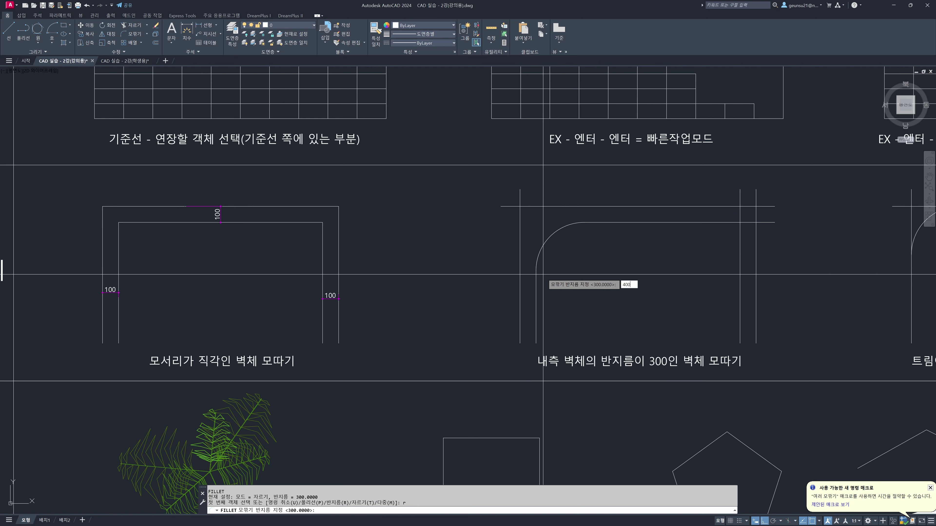
key(Return)
click(522, 299)
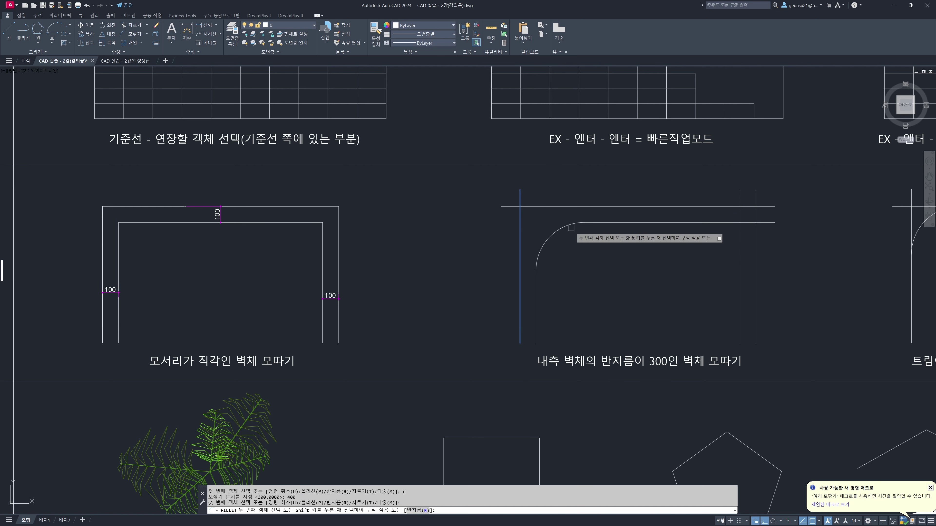
click(603, 207)
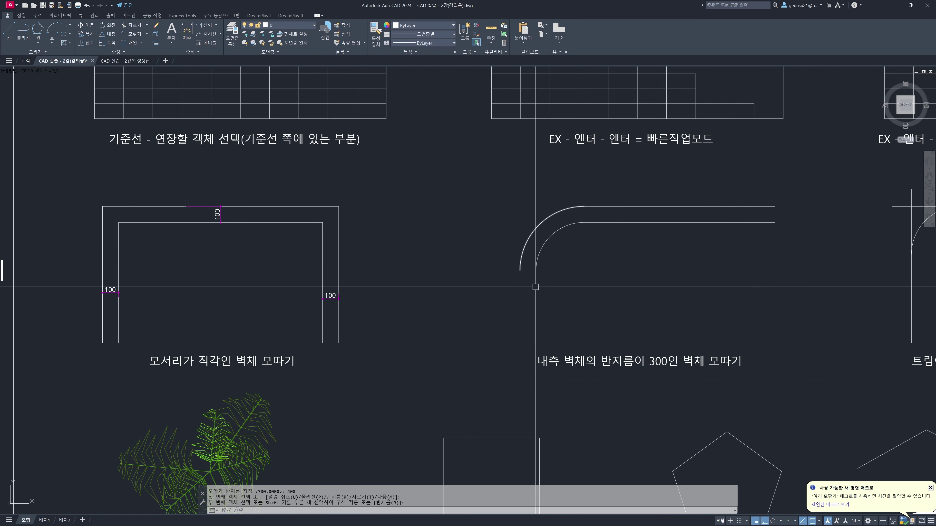
Step: Fillet the outer upper-right wall lines with the same 400 radius
middle_drag(664, 250, 514, 250)
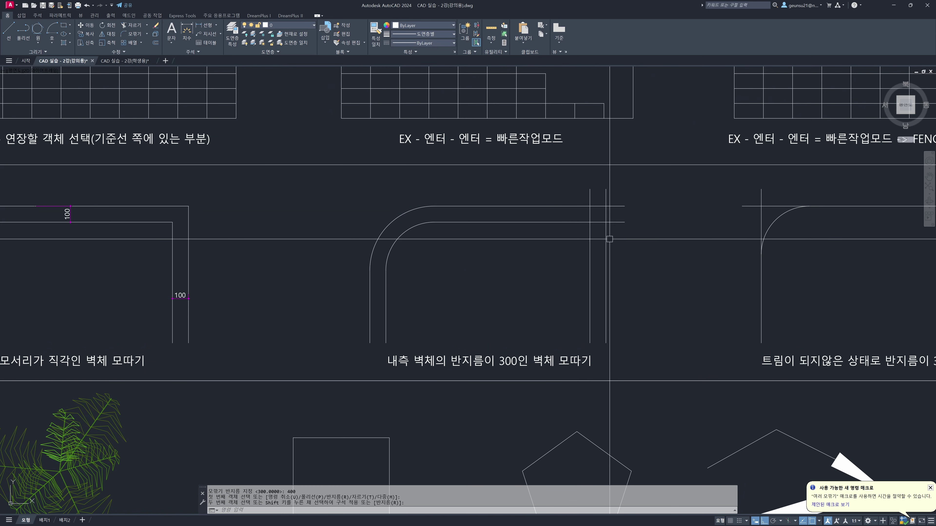
key(space)
key(space)
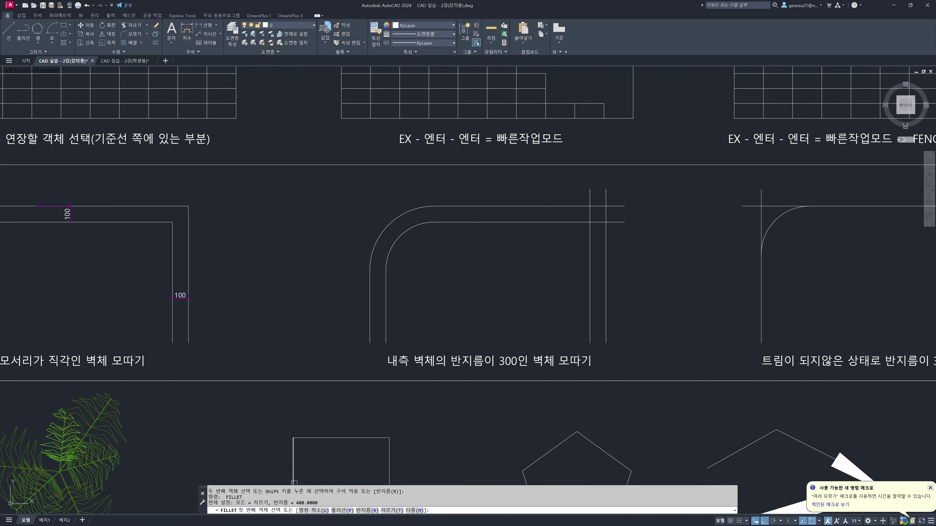
click(606, 273)
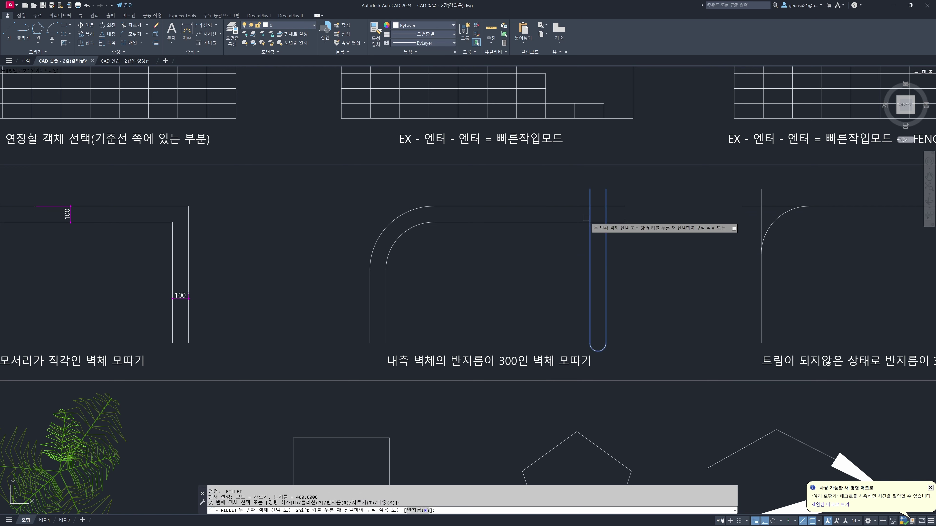
click(577, 206)
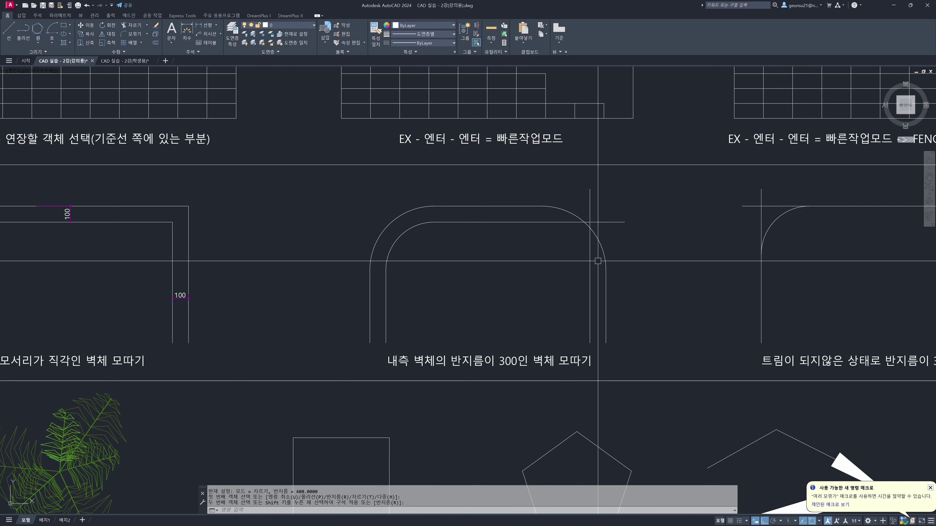
Step: Set the FILLET radius to 300 and round the inner upper-right wall corner
key(Return)
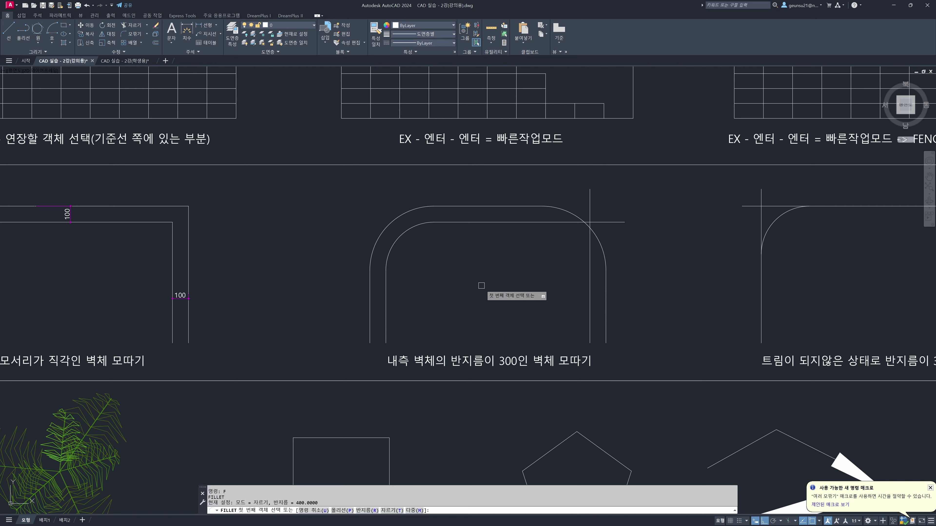
key(Return)
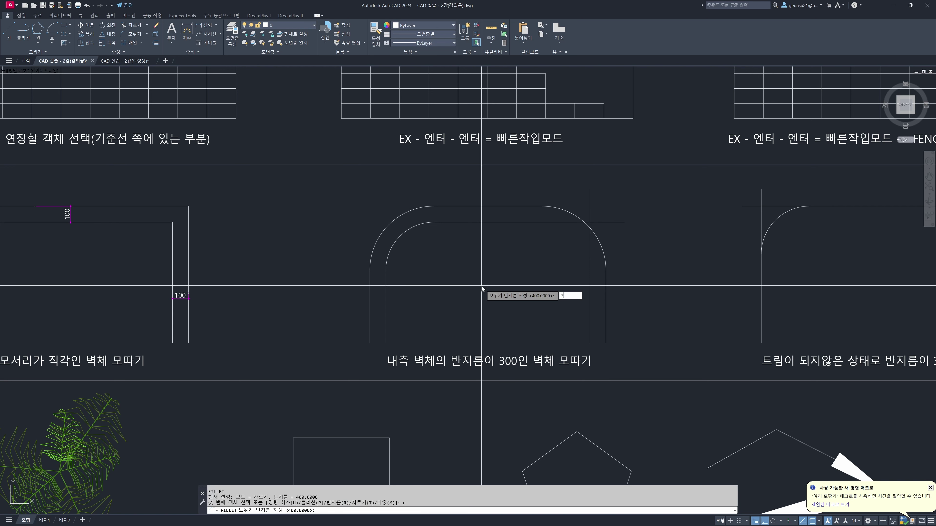
key(Return)
click(509, 222)
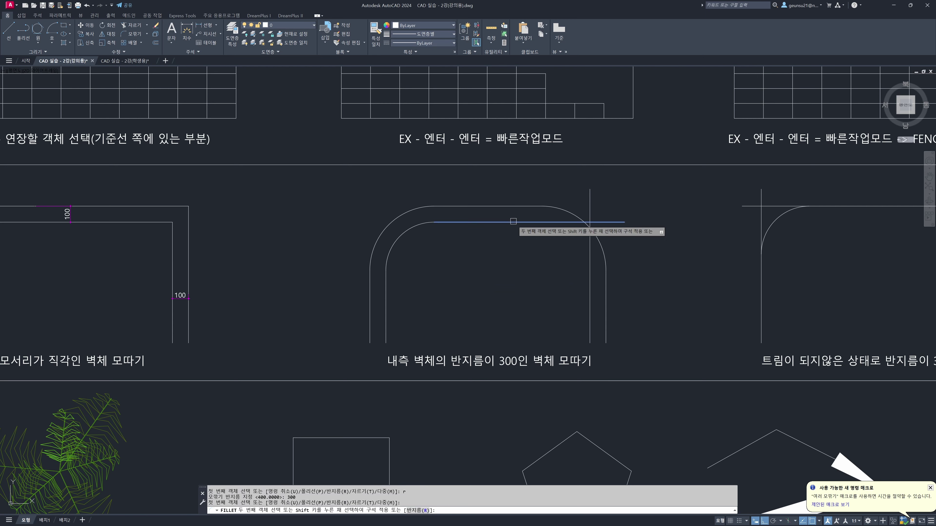
click(589, 287)
Step: In the untrimmed fillet exercise, switch FILLET to No trim and add a 300 radius arc at the upper-right corner
middle_drag(641, 267, 494, 241)
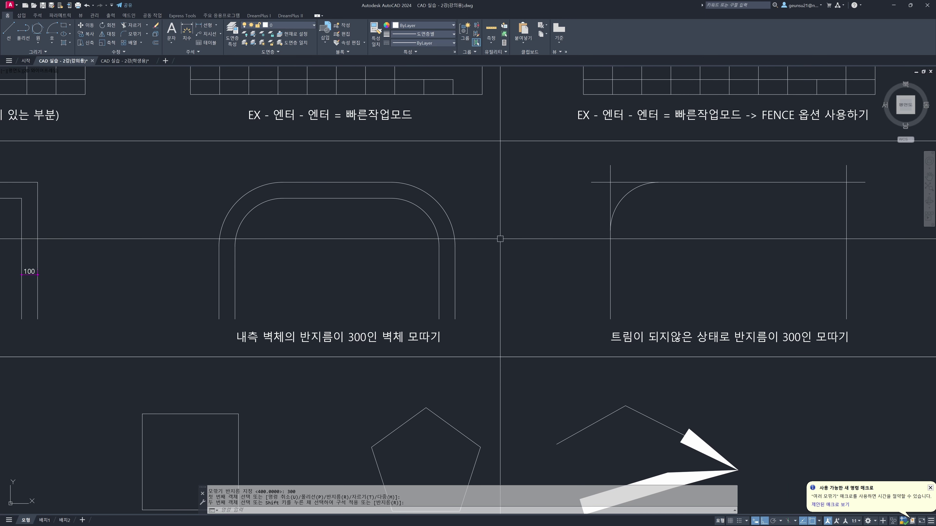
middle_drag(693, 205, 634, 228)
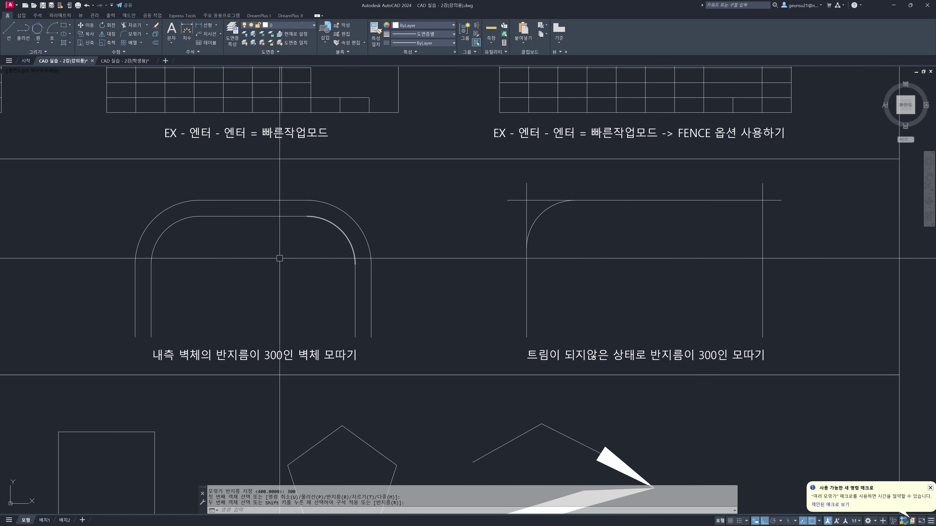
mouse_move(173, 216)
middle_down()
mouse_move(228, 214)
mouse_move(263, 199)
middle_up()
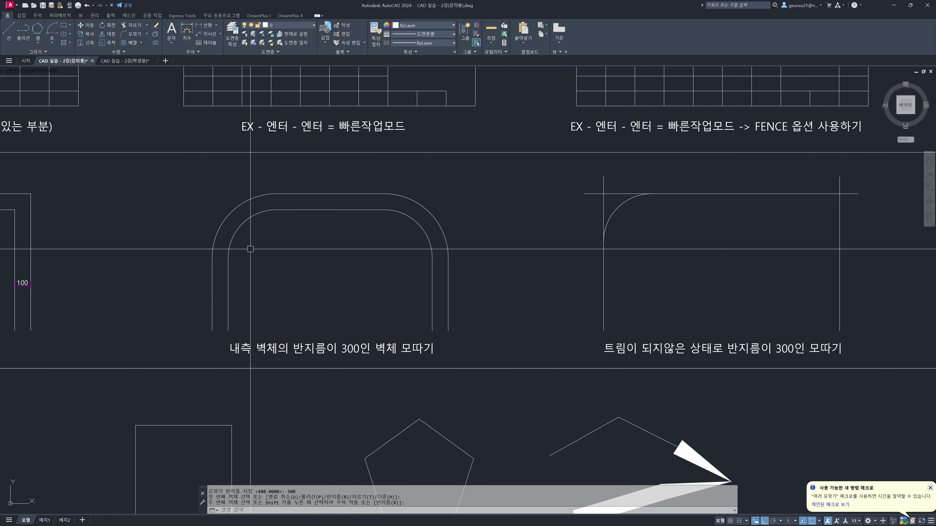
mouse_move(750, 207)
middle_down()
mouse_move(568, 225)
mouse_move(591, 232)
middle_up()
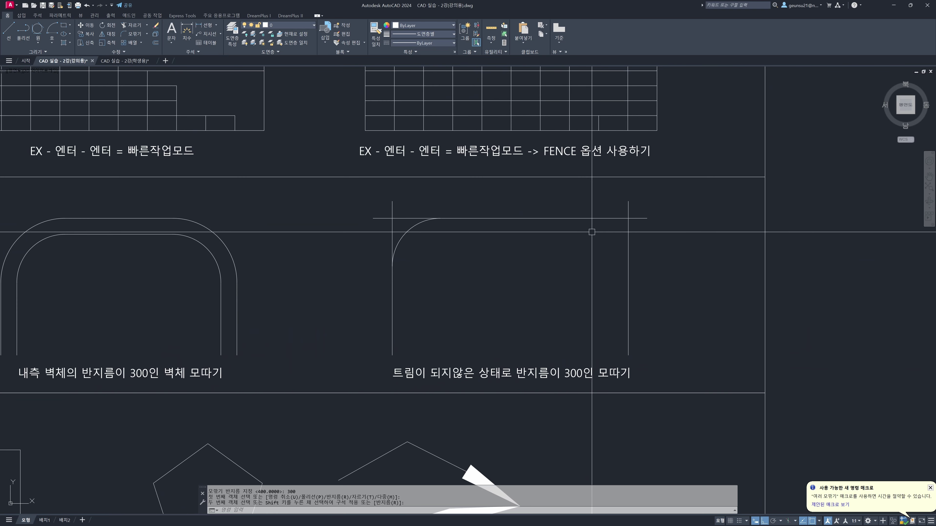
key(Return)
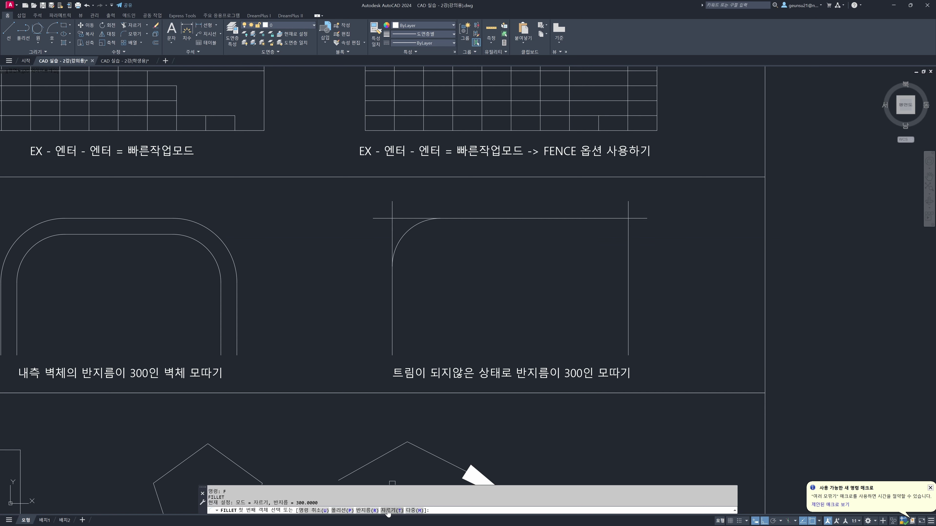
text(t)
key(Return)
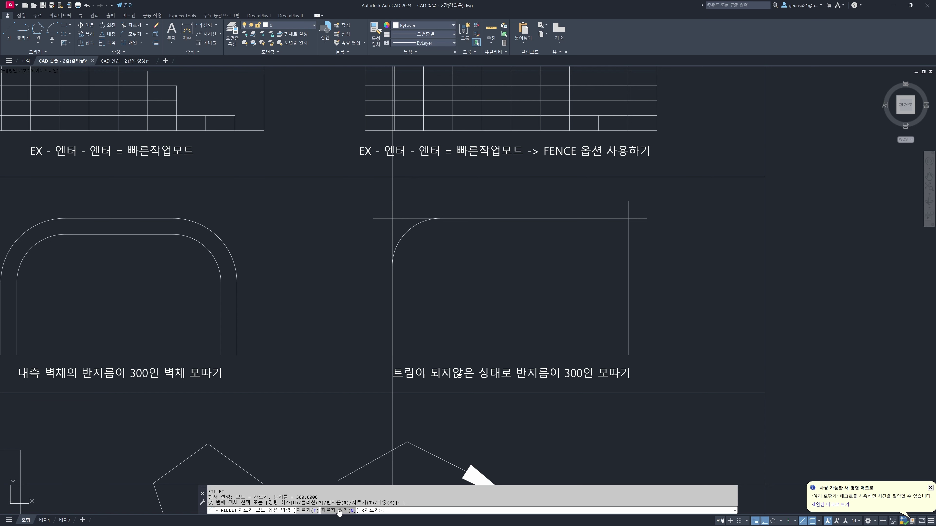
text(n)
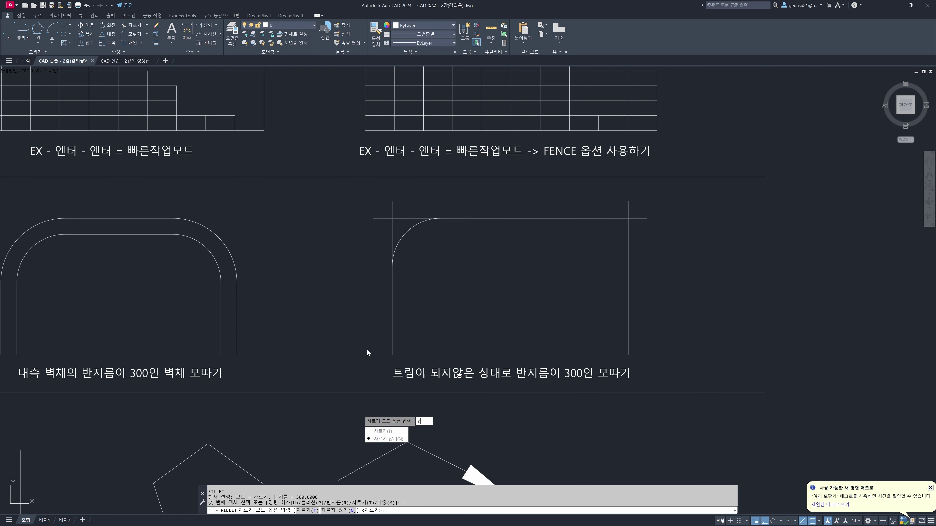
key(Return)
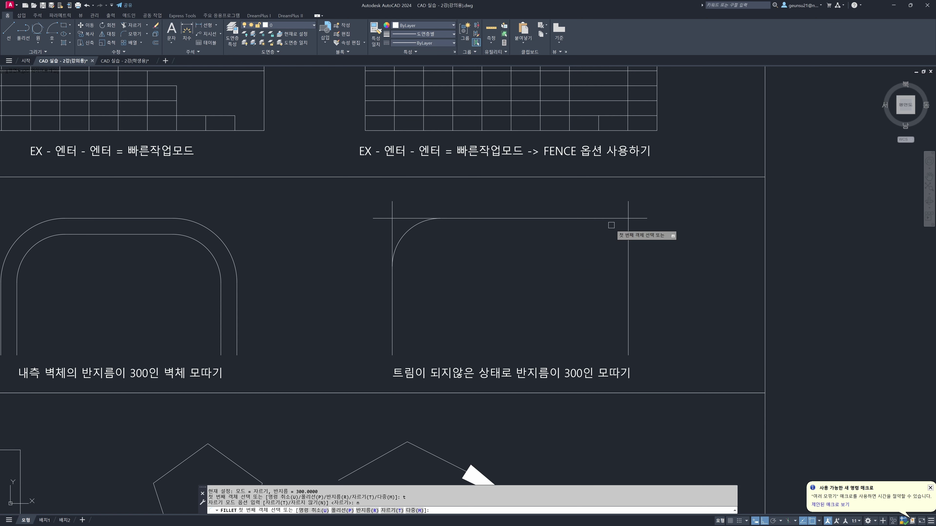
click(606, 219)
click(626, 239)
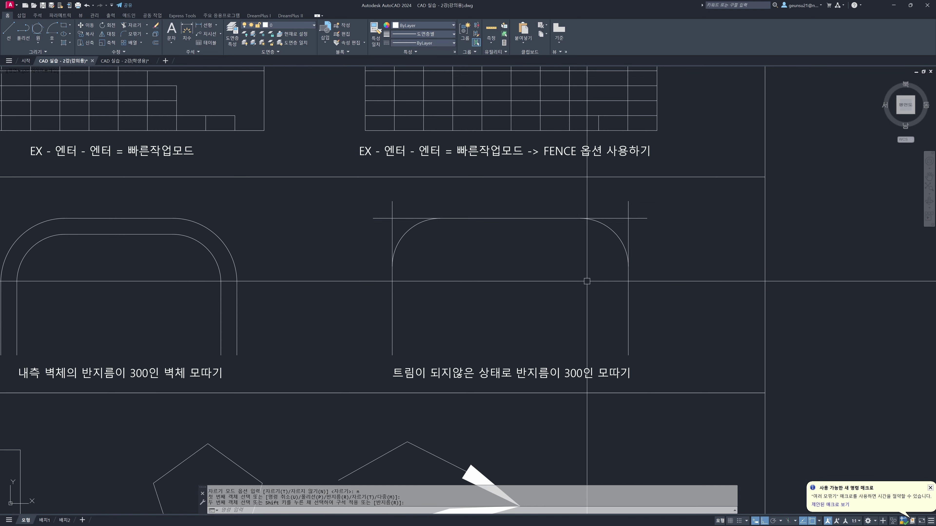
Step: Look over the basic editing practice examples below the command table, starting with the table and four chairs
scroll(585, 278, down, 3)
scroll(526, 309, down, 3)
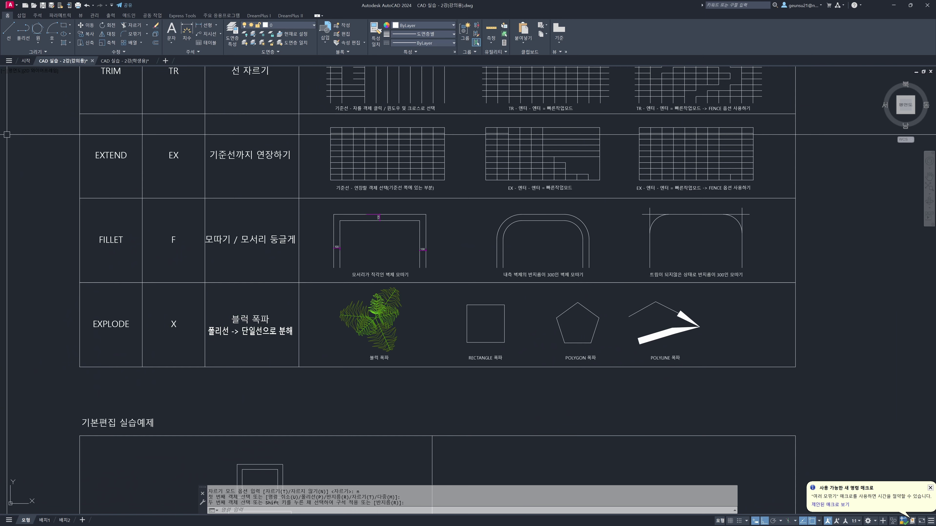
scroll(571, 230, down, 2)
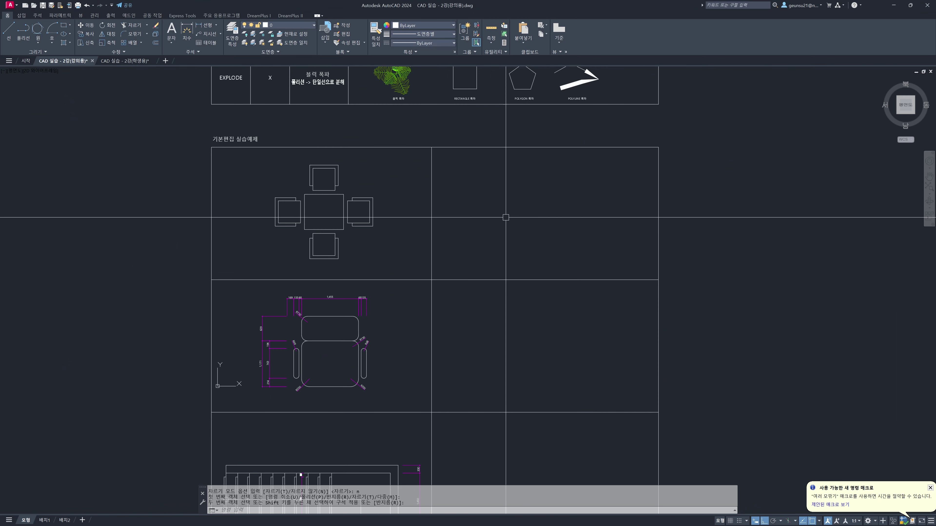
scroll(483, 211, up, 2)
middle_drag(482, 211, 489, 231)
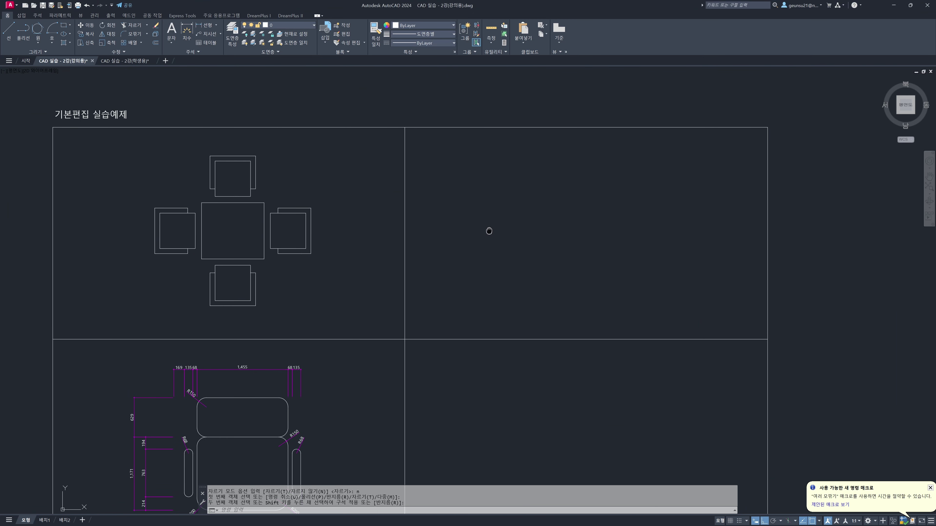
scroll(489, 230, down, 2)
middle_drag(499, 282, 502, 211)
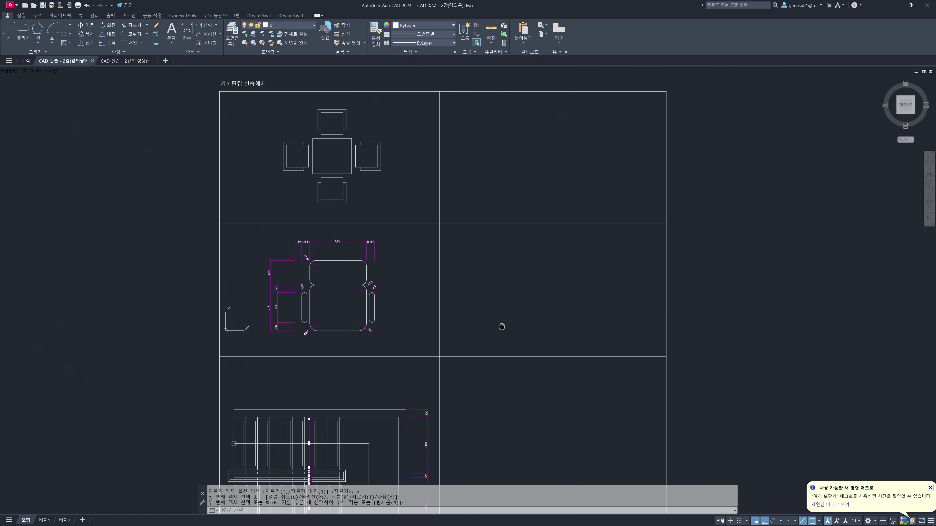
middle_drag(501, 326, 505, 163)
mouse_move(522, 303)
middle_down()
mouse_move(524, 184)
mouse_move(516, 468)
middle_up()
scroll(448, 244, up, 2)
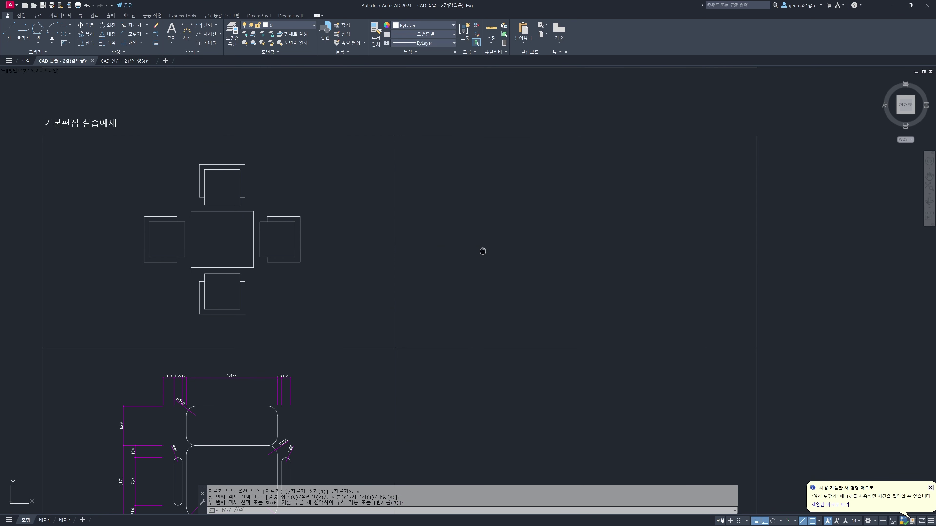
middle_drag(482, 251, 484, 252)
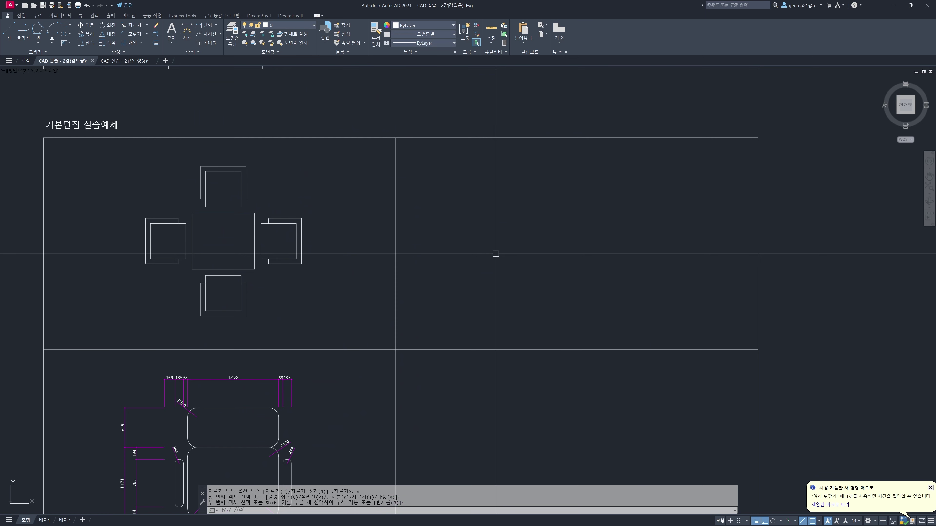
Step: Examine the dimensioned armchair, staircase and revolving door practice drawings, and the overall layout of the examples
middle_drag(171, 224, 237, 157)
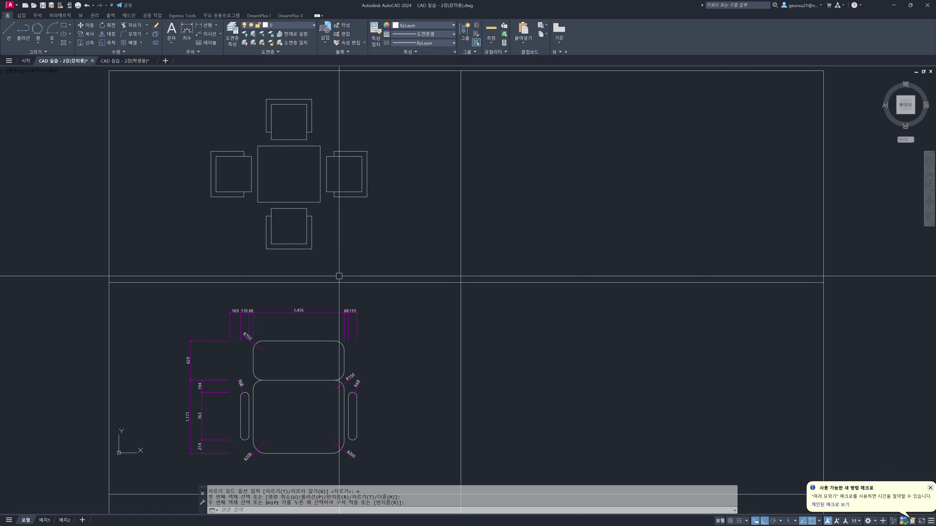
middle_drag(339, 275, 357, 157)
scroll(274, 223, up, 2)
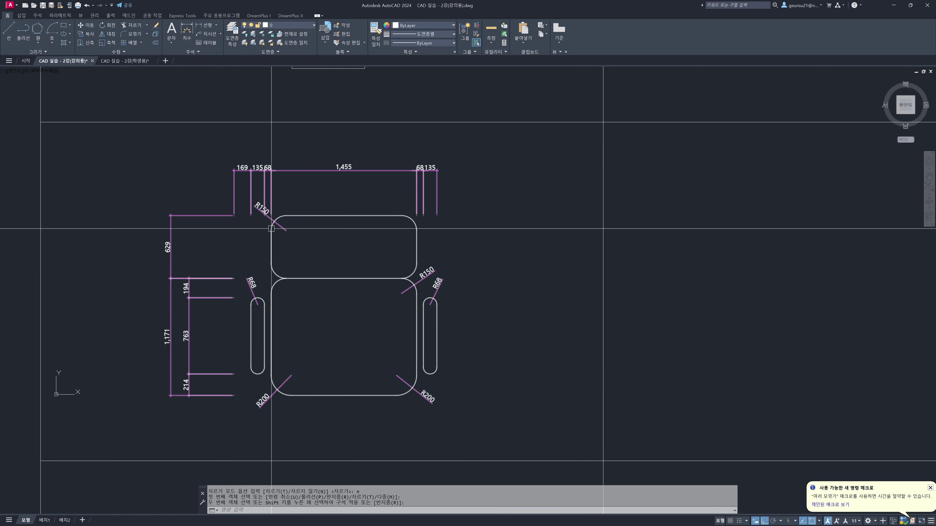
mouse_move(296, 313)
middle_down()
mouse_move(298, 198)
mouse_move(319, 190)
middle_up()
scroll(319, 190, down, 2)
middle_drag(272, 364, 269, 239)
scroll(221, 289, up, 3)
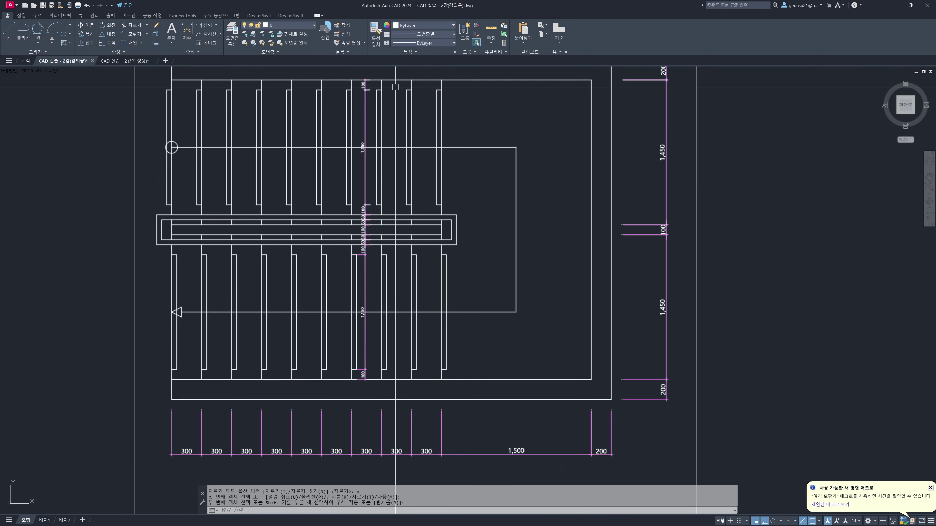
scroll(330, 323, down, 3)
middle_drag(468, 438, 464, 207)
scroll(443, 312, up, 3)
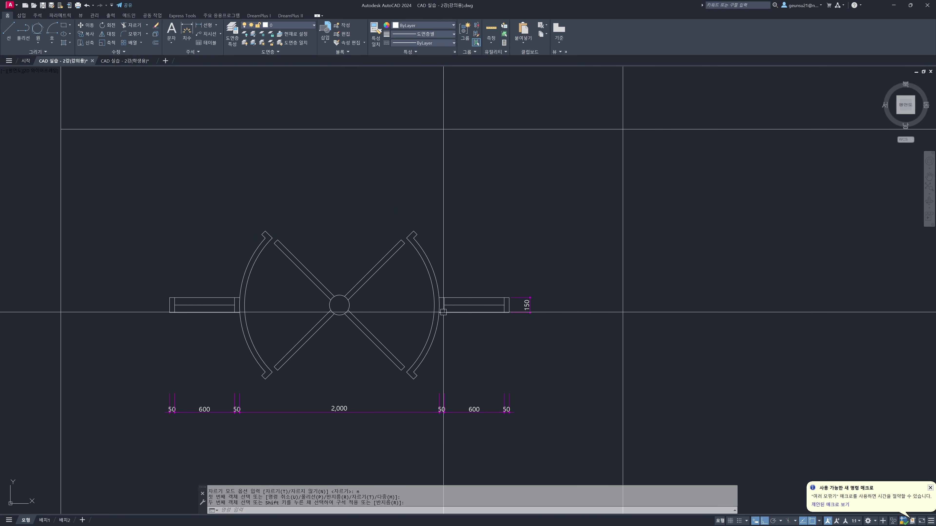
middle_drag(444, 312, 444, 298)
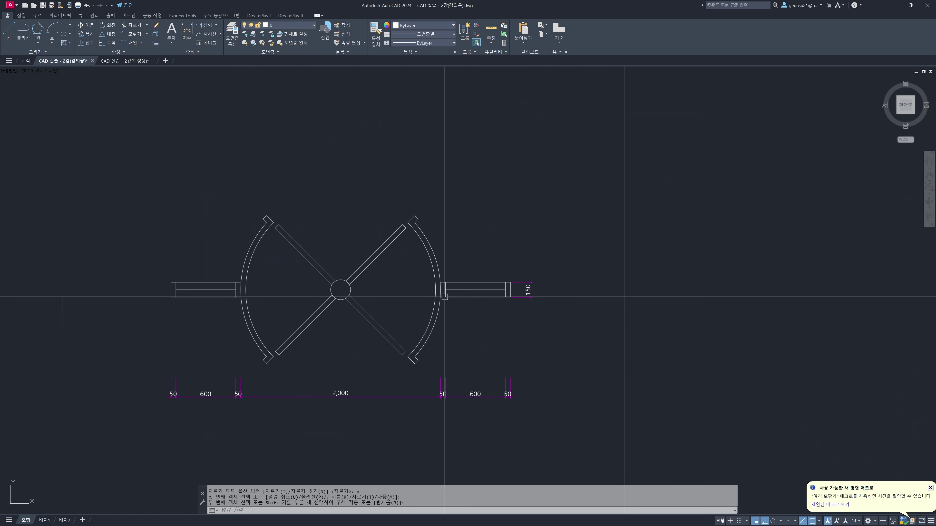
scroll(444, 297, down, 5)
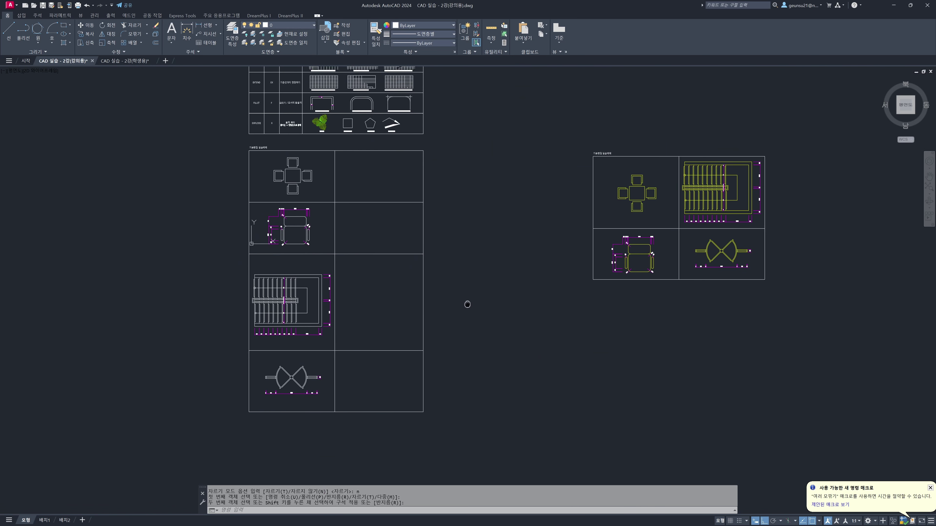